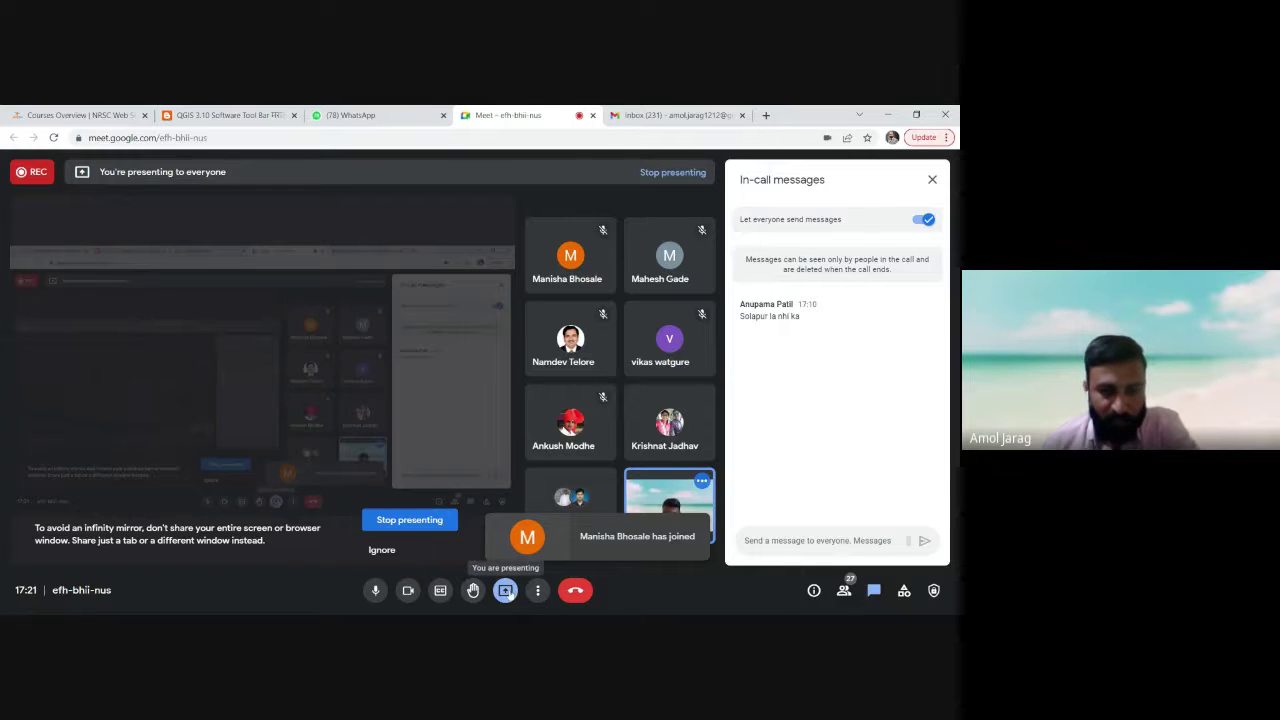
Stop presenting the Google Meet tab so the shared screen switches to QGIS.
click(505, 590)
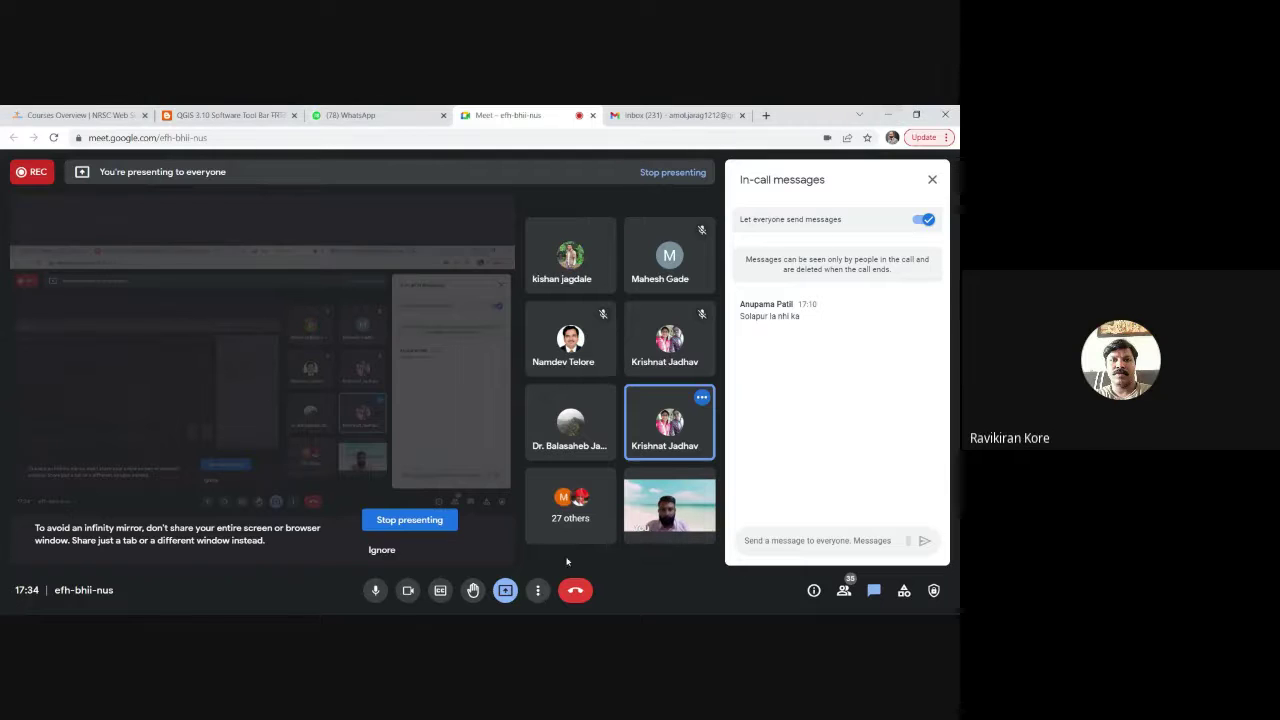
click(505, 590)
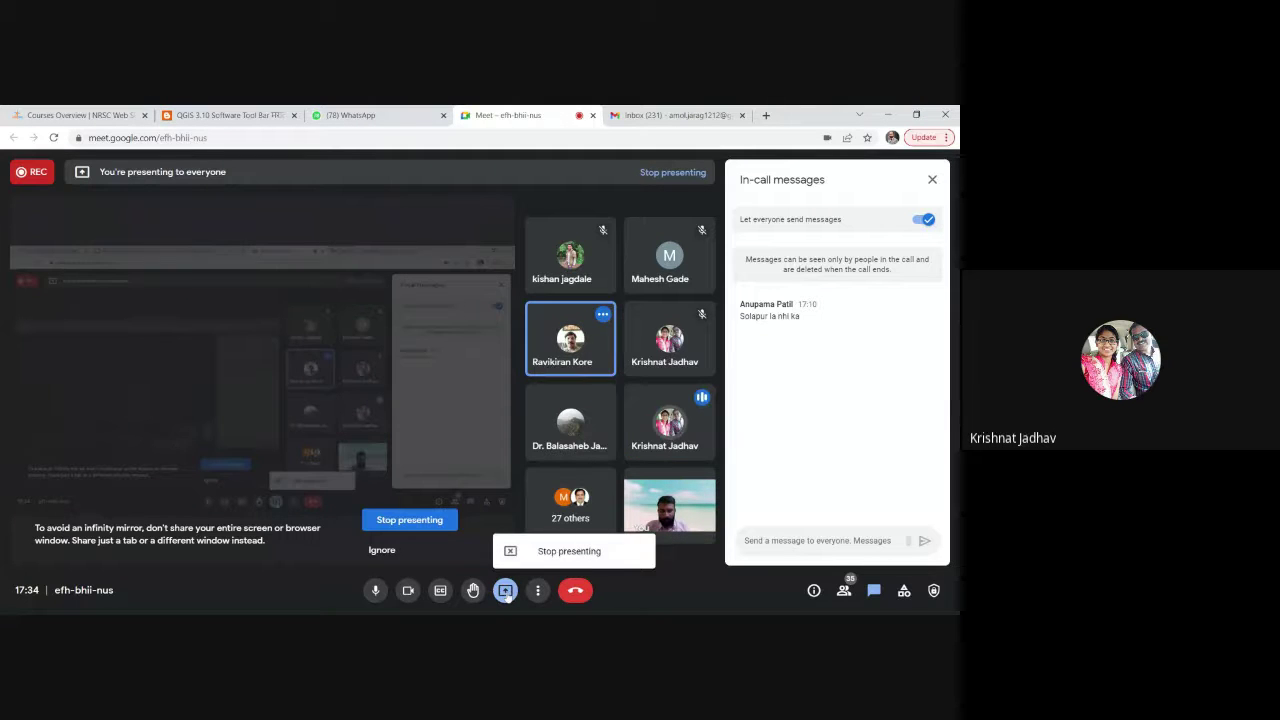
click(553, 551)
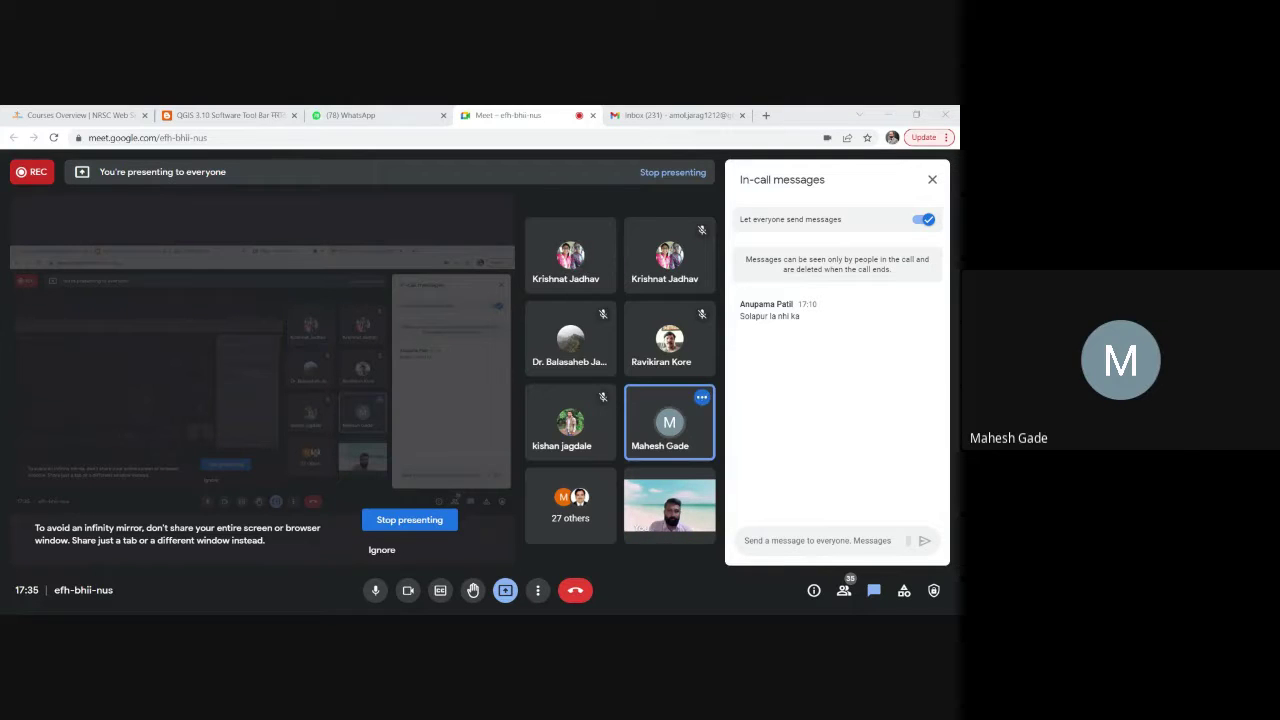
click(673, 393)
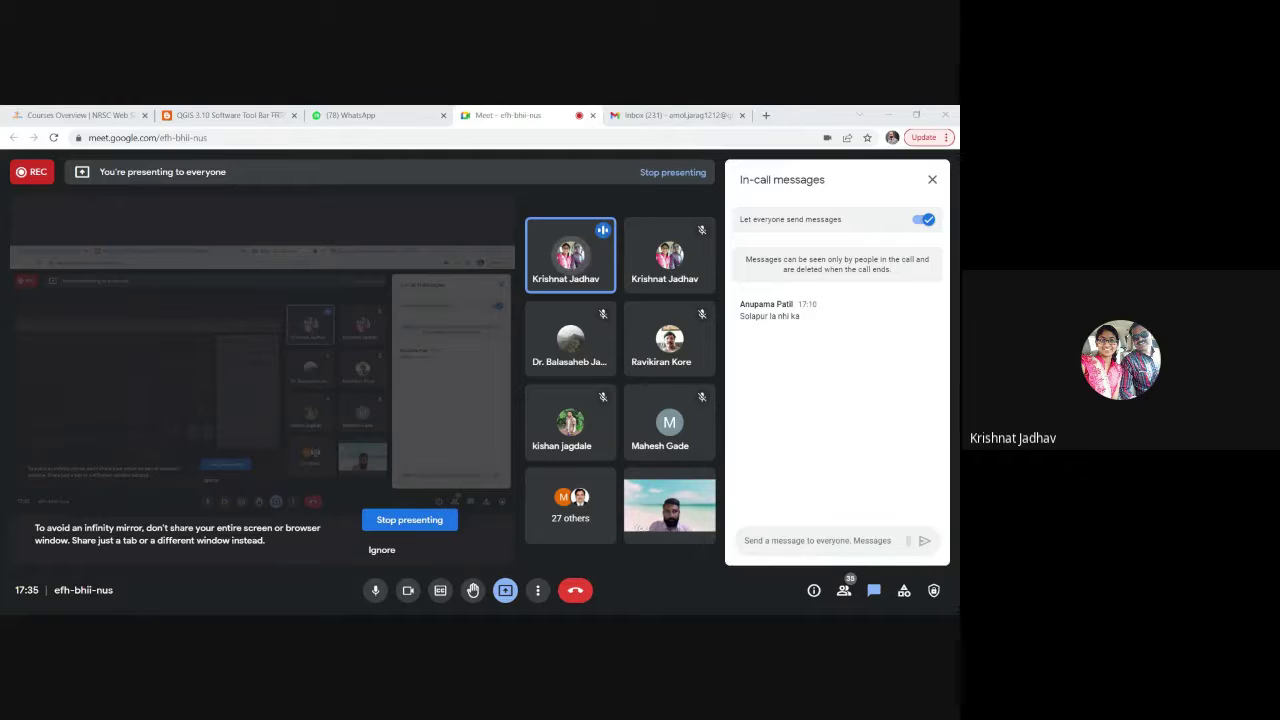
click(537, 591)
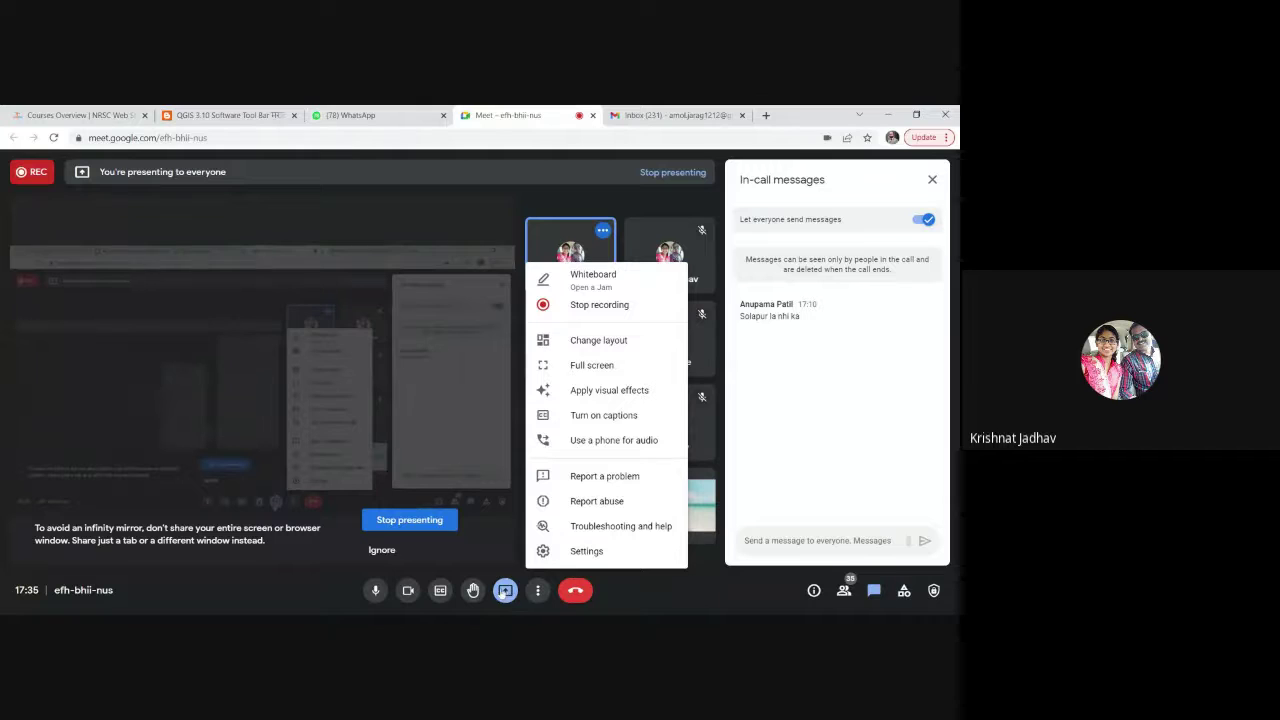
click(506, 594)
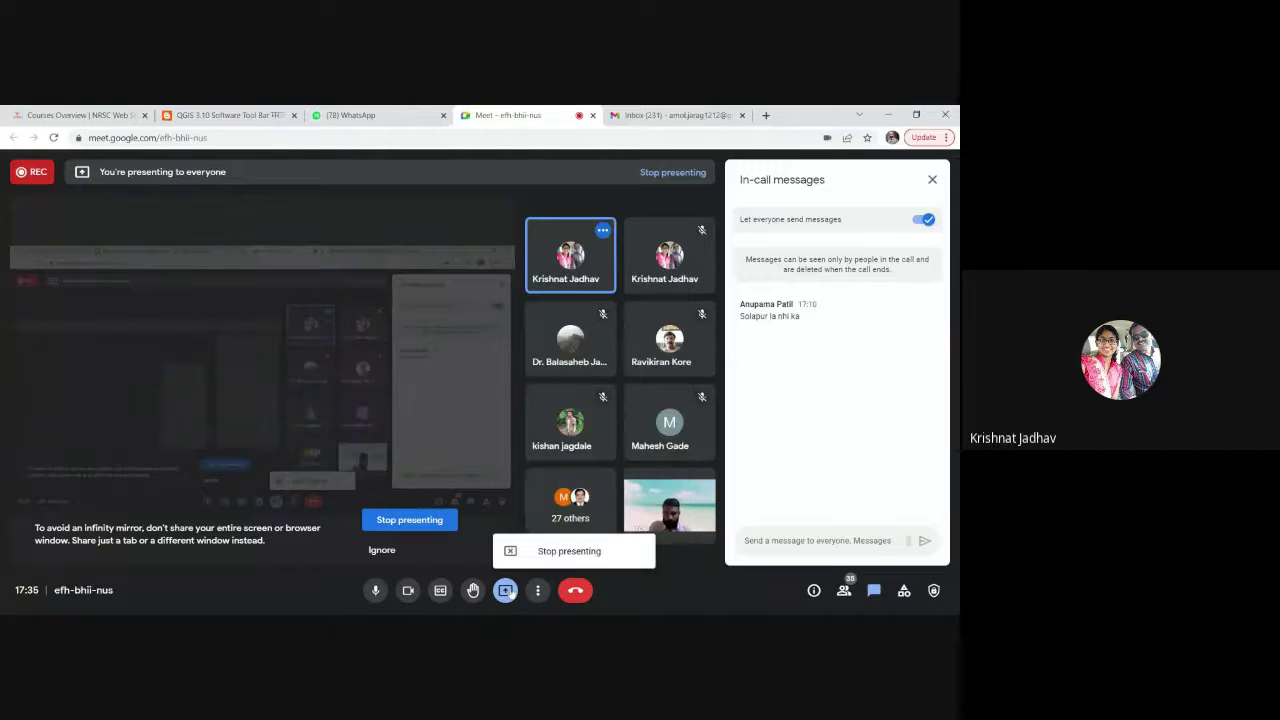
click(547, 551)
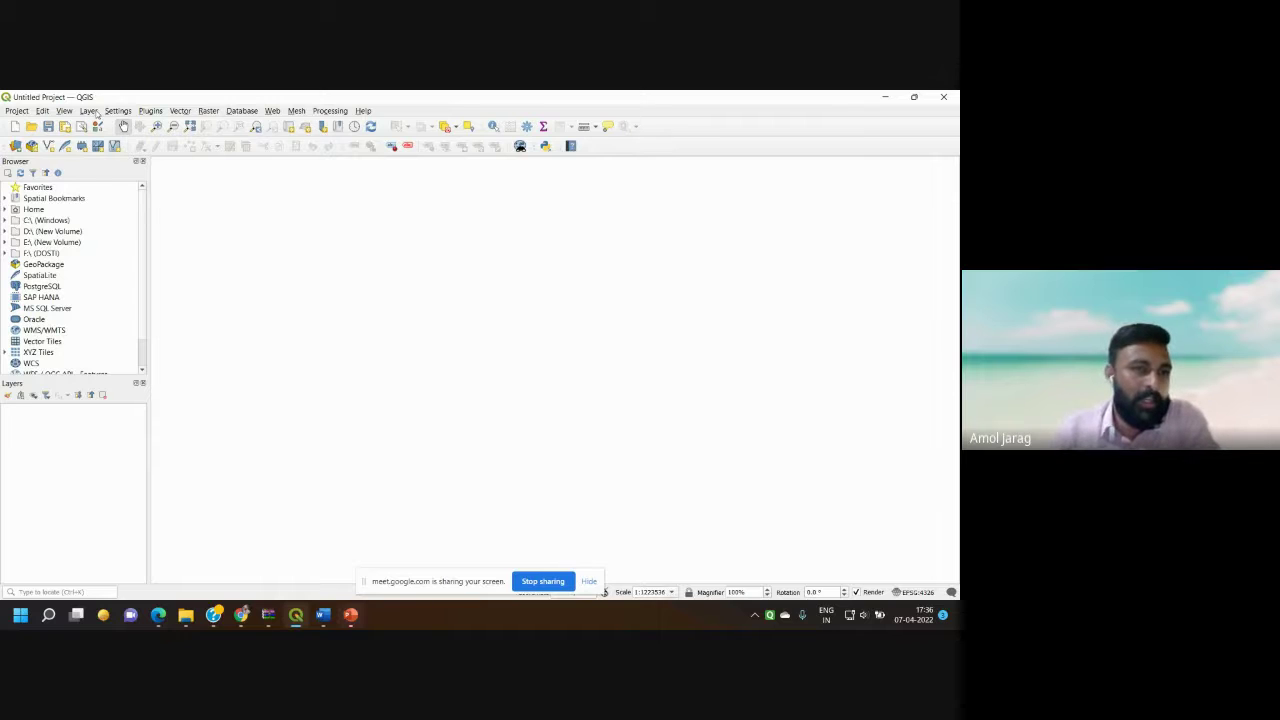
Add Kolhapur.shp from Desktop > Qgis > QGIS Workshop as a vector layer.
click(89, 111)
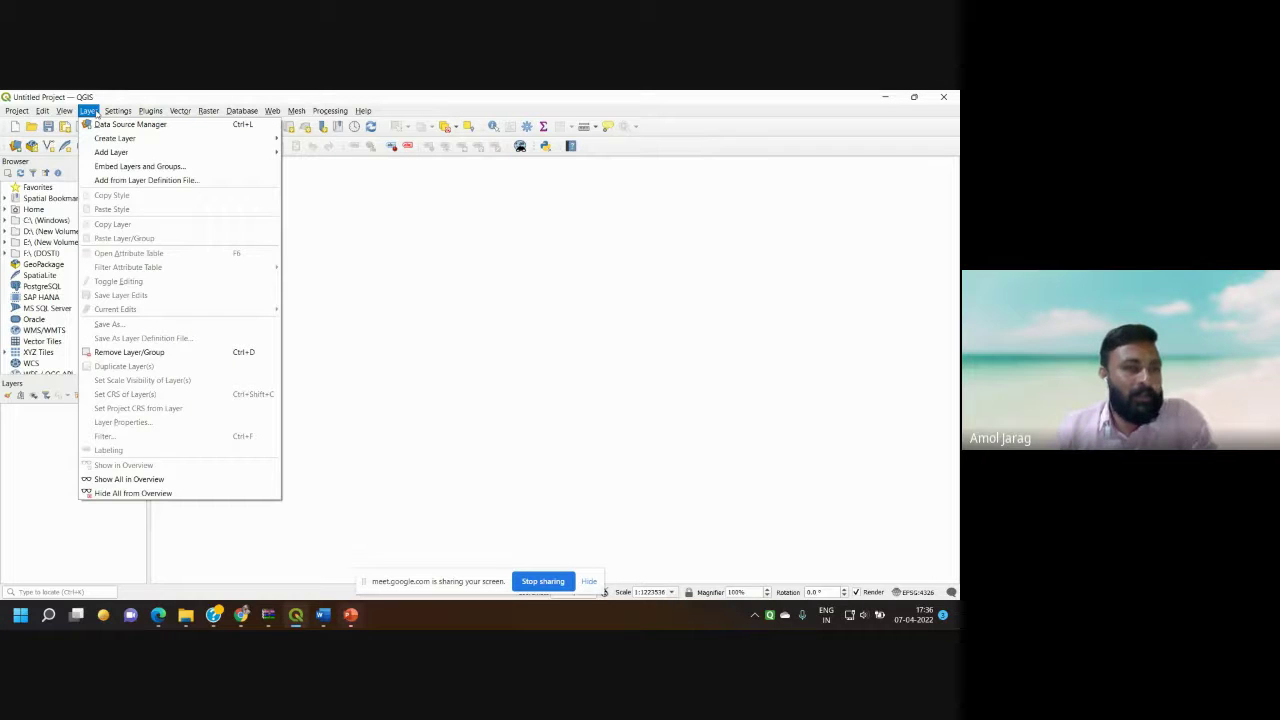
mouse_move(115, 153)
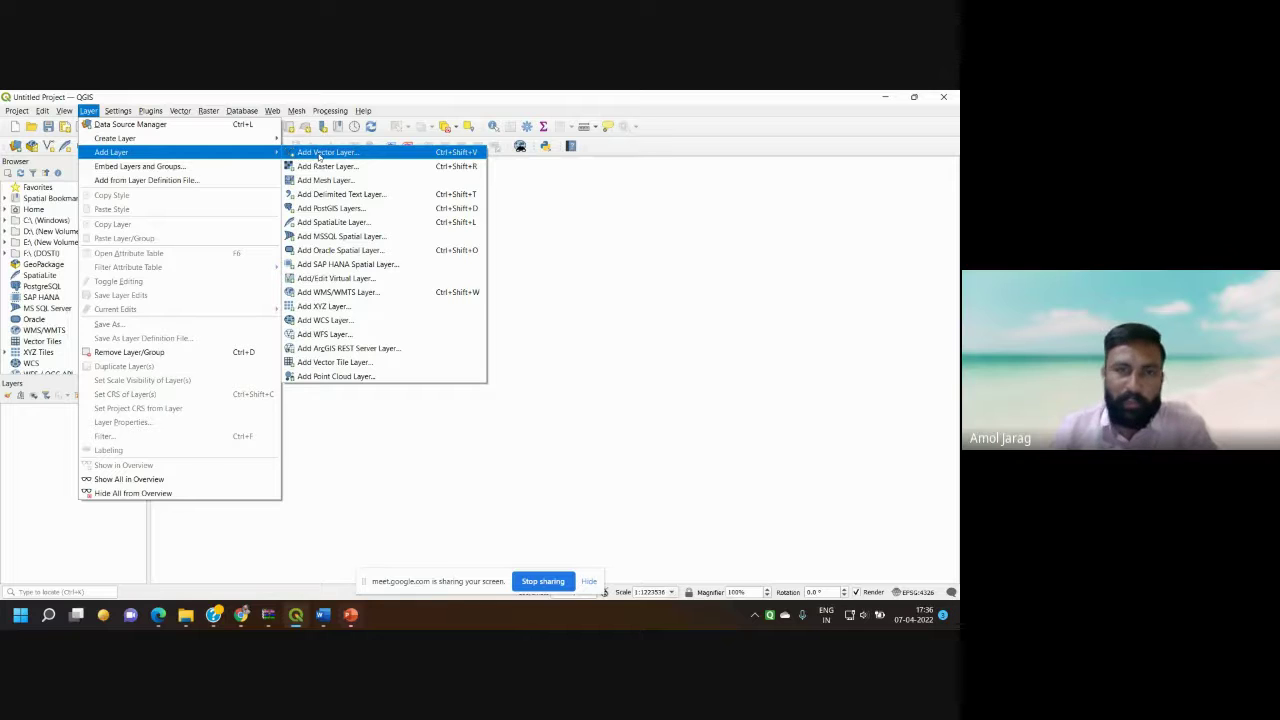
click(320, 153)
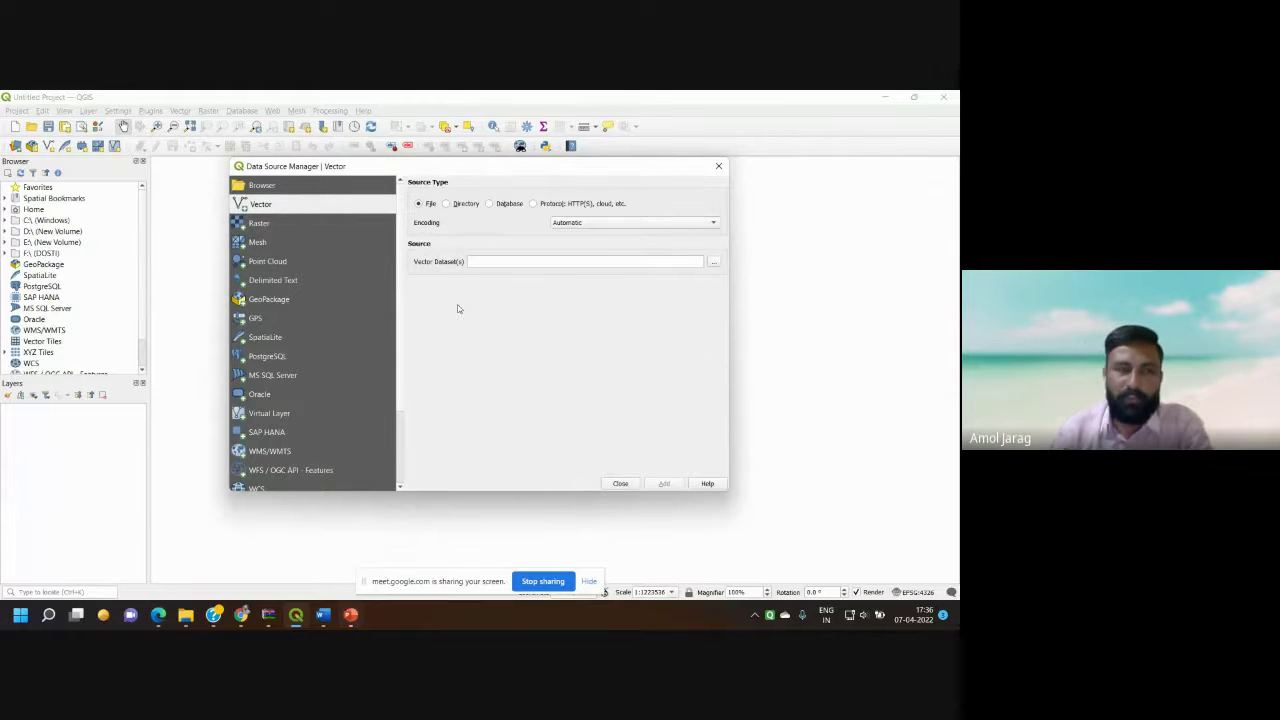
click(713, 262)
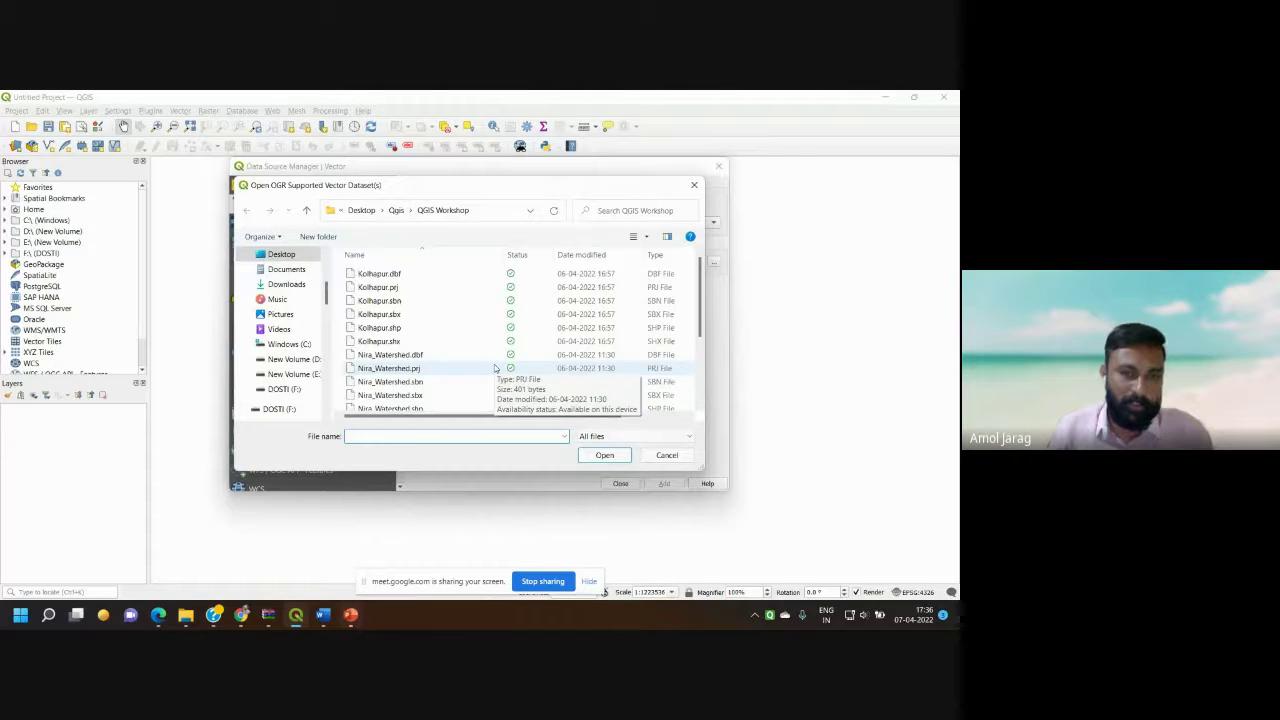
click(284, 255)
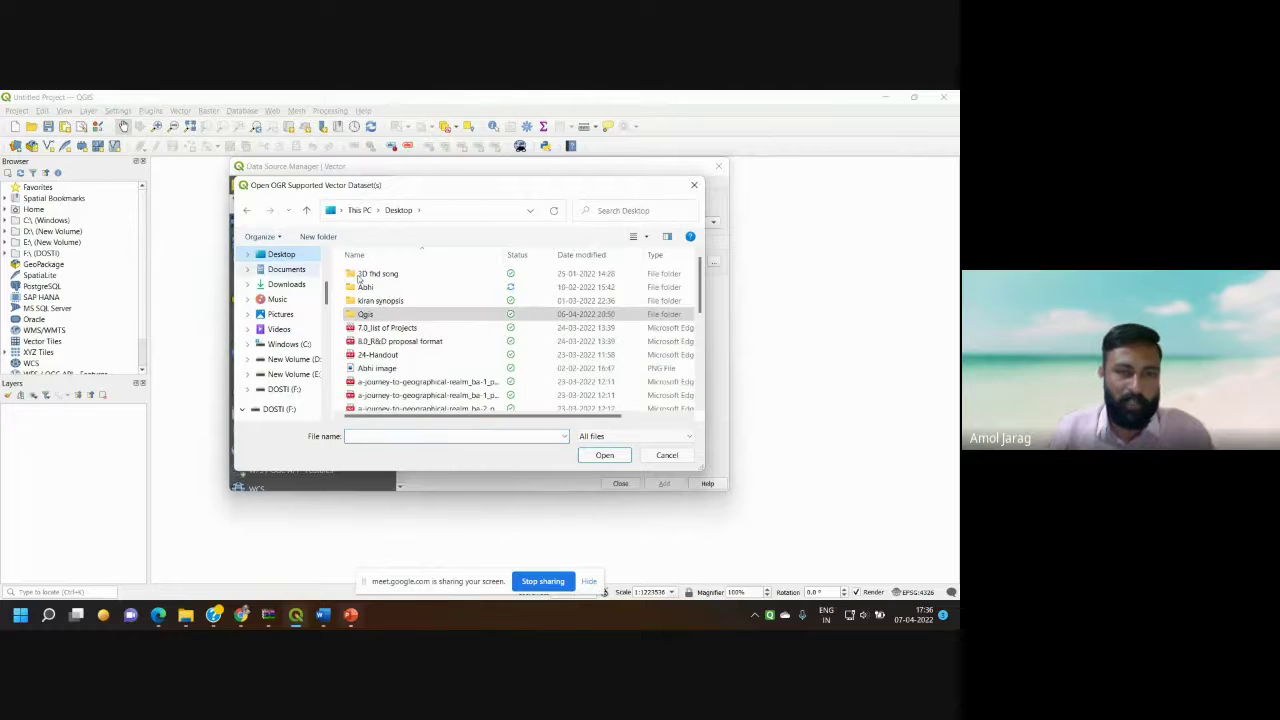
double_click(392, 315)
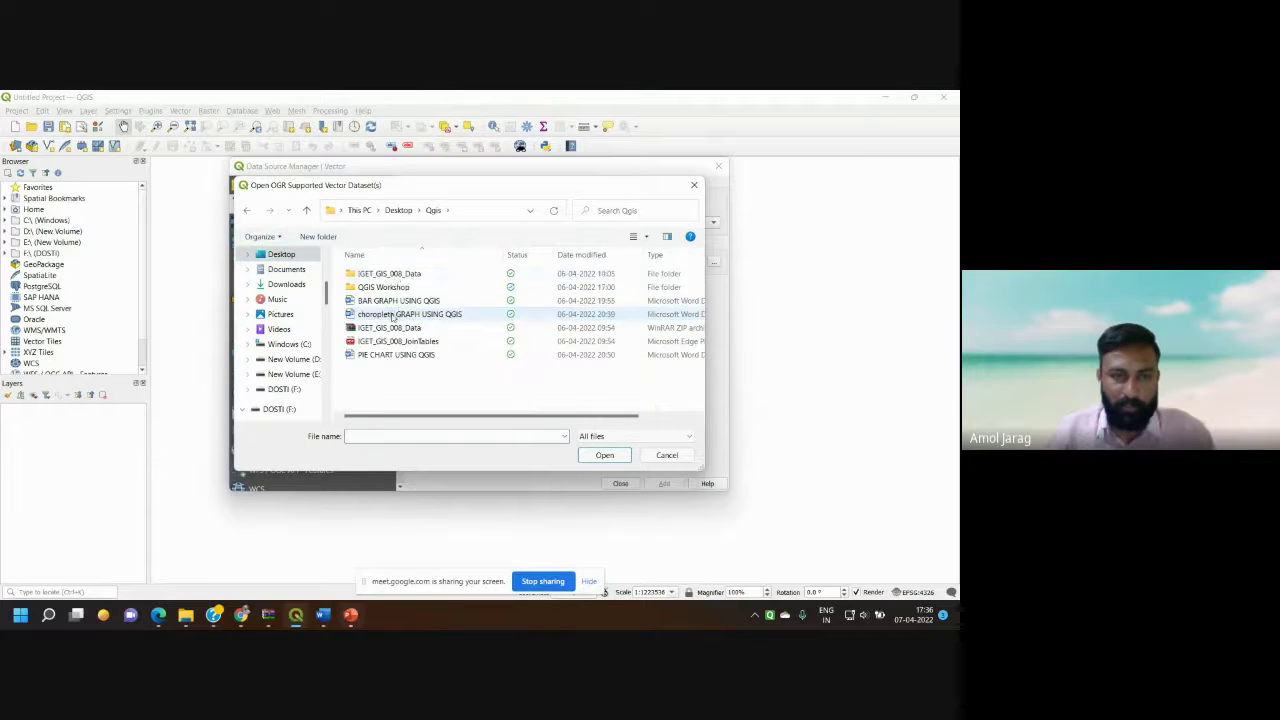
double_click(398, 289)
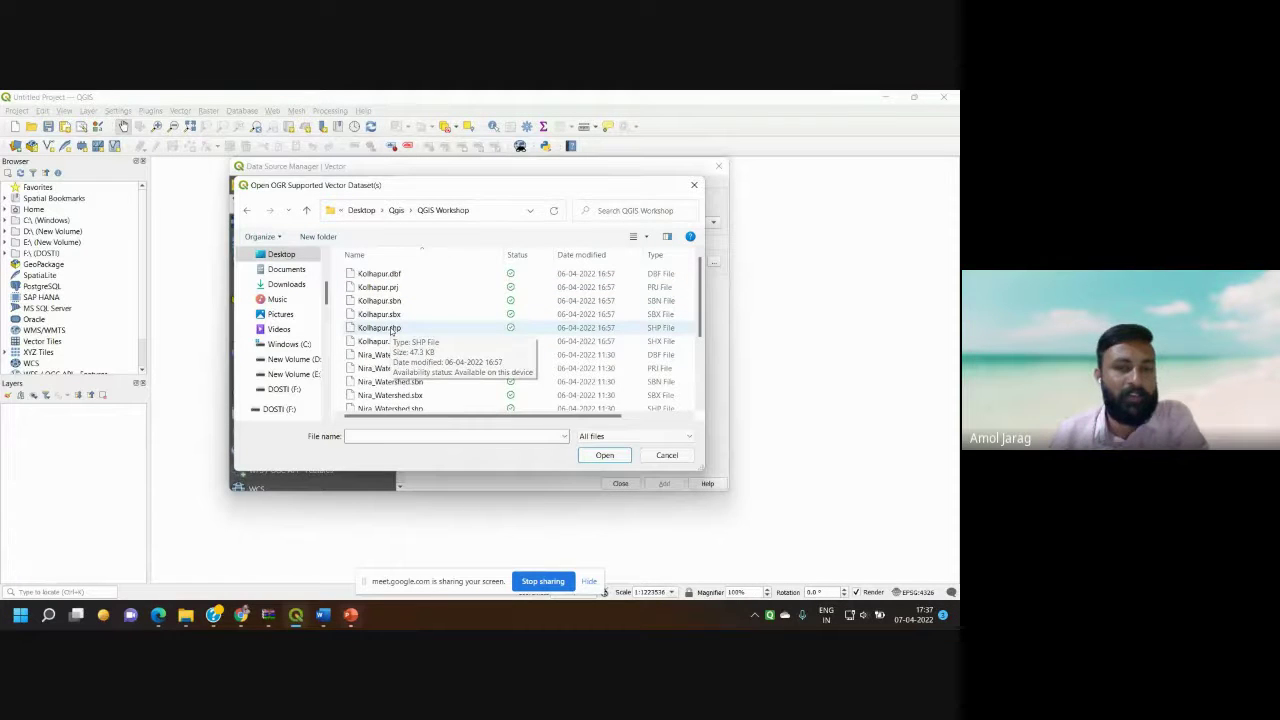
click(390, 329)
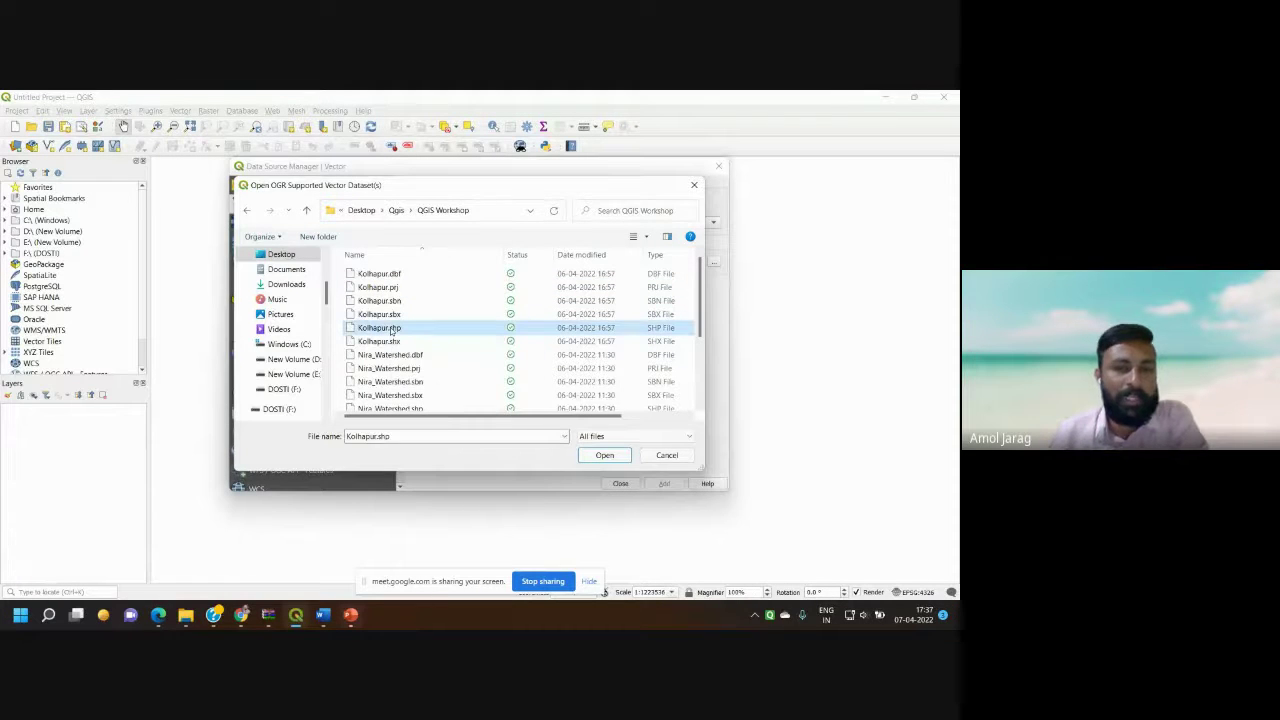
click(595, 459)
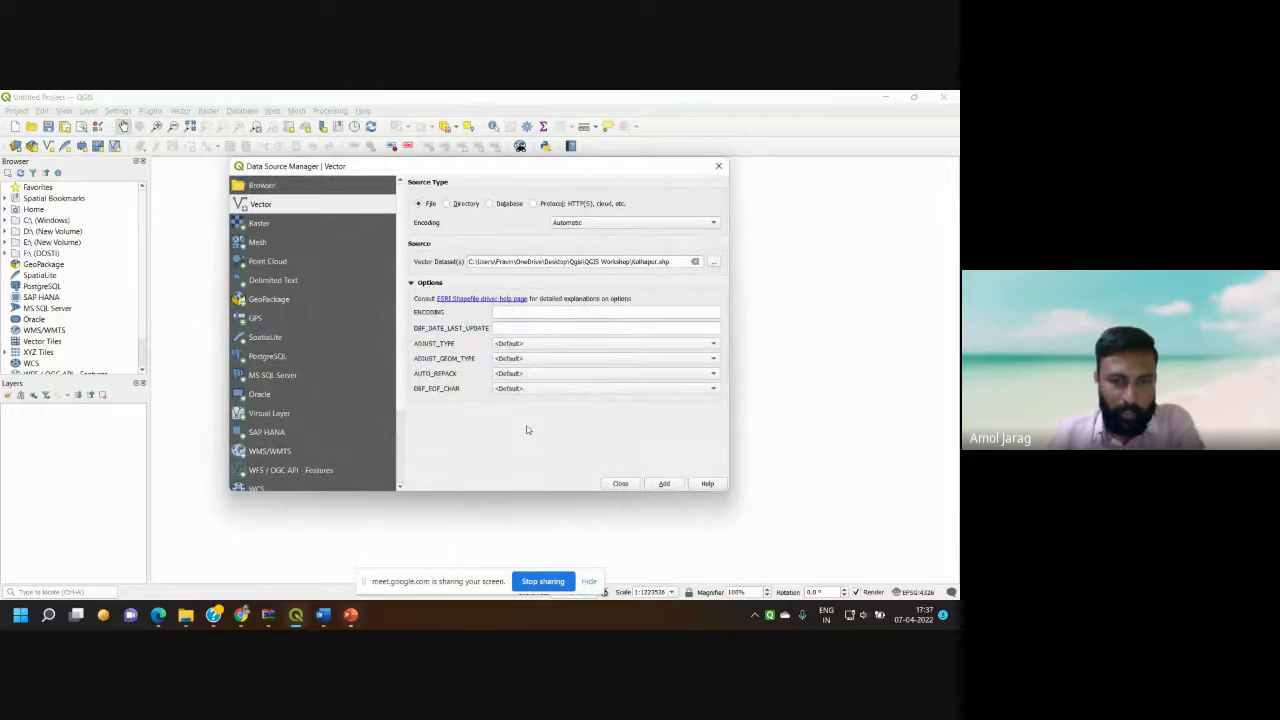
click(664, 484)
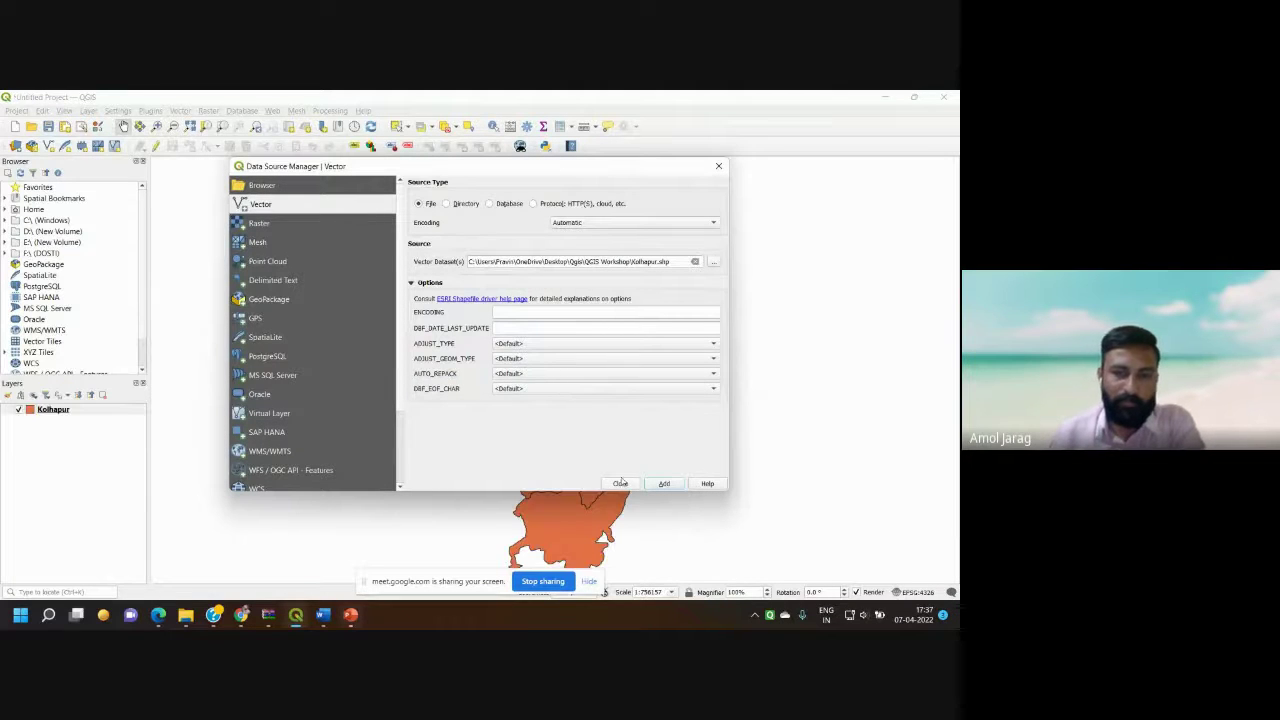
Review the GENERAL, SC and ST columns in Kolhapur's attribute table, then close it.
click(620, 484)
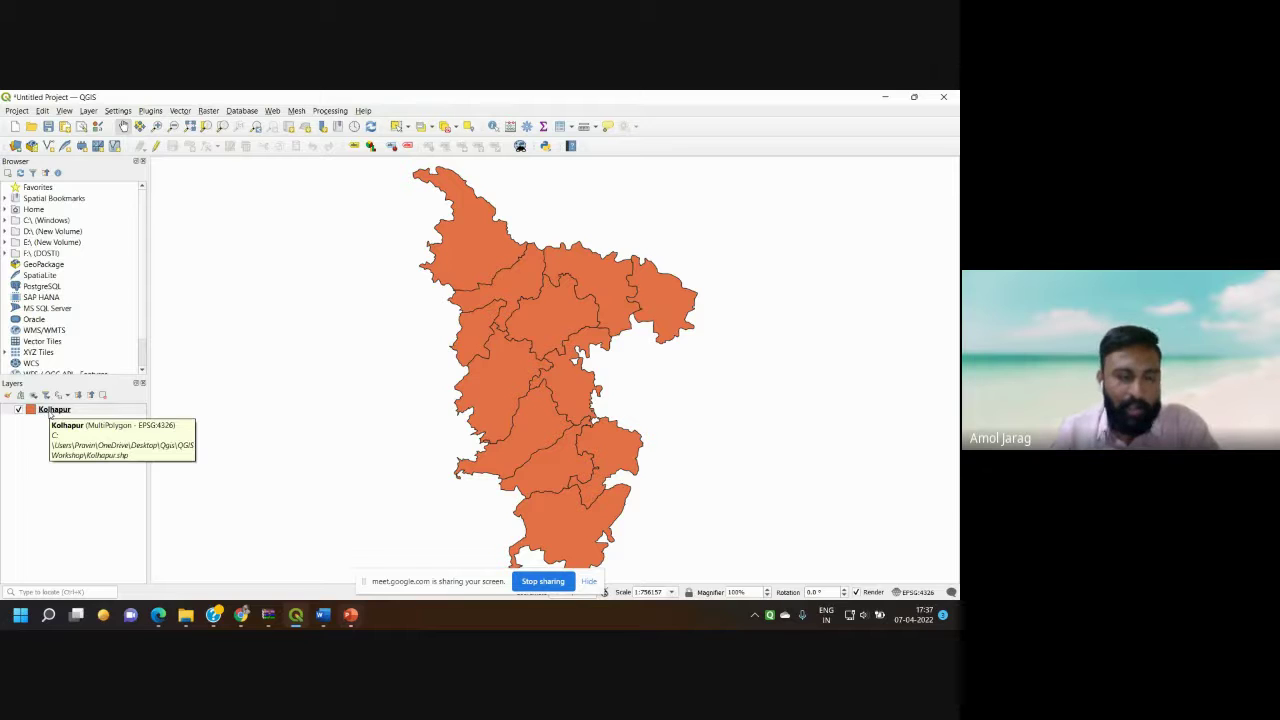
right_click(50, 410)
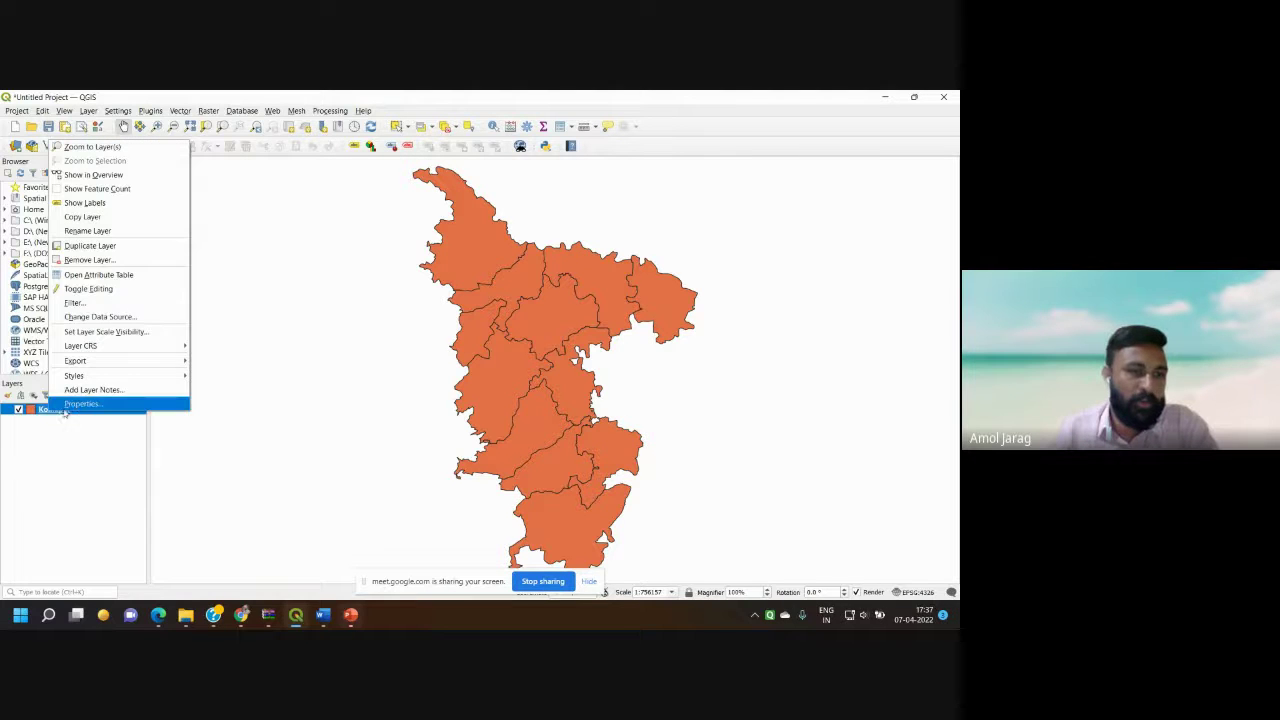
click(130, 275)
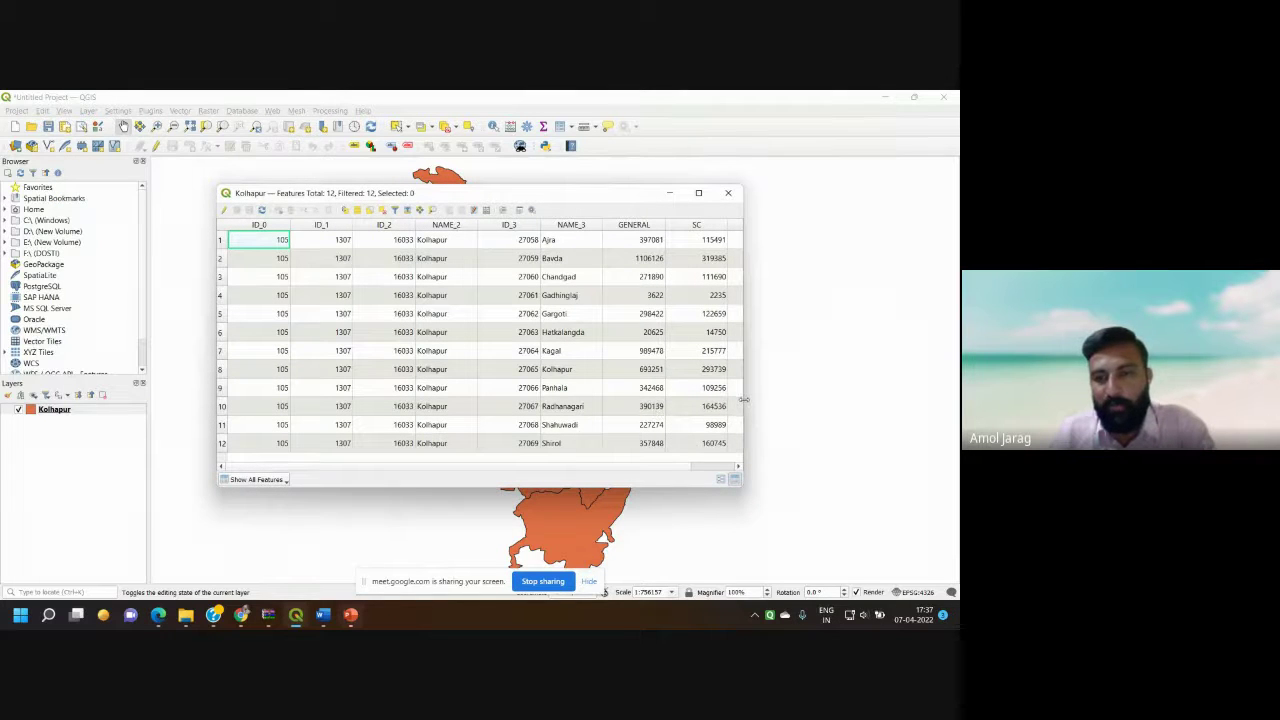
drag(743, 400, 918, 380)
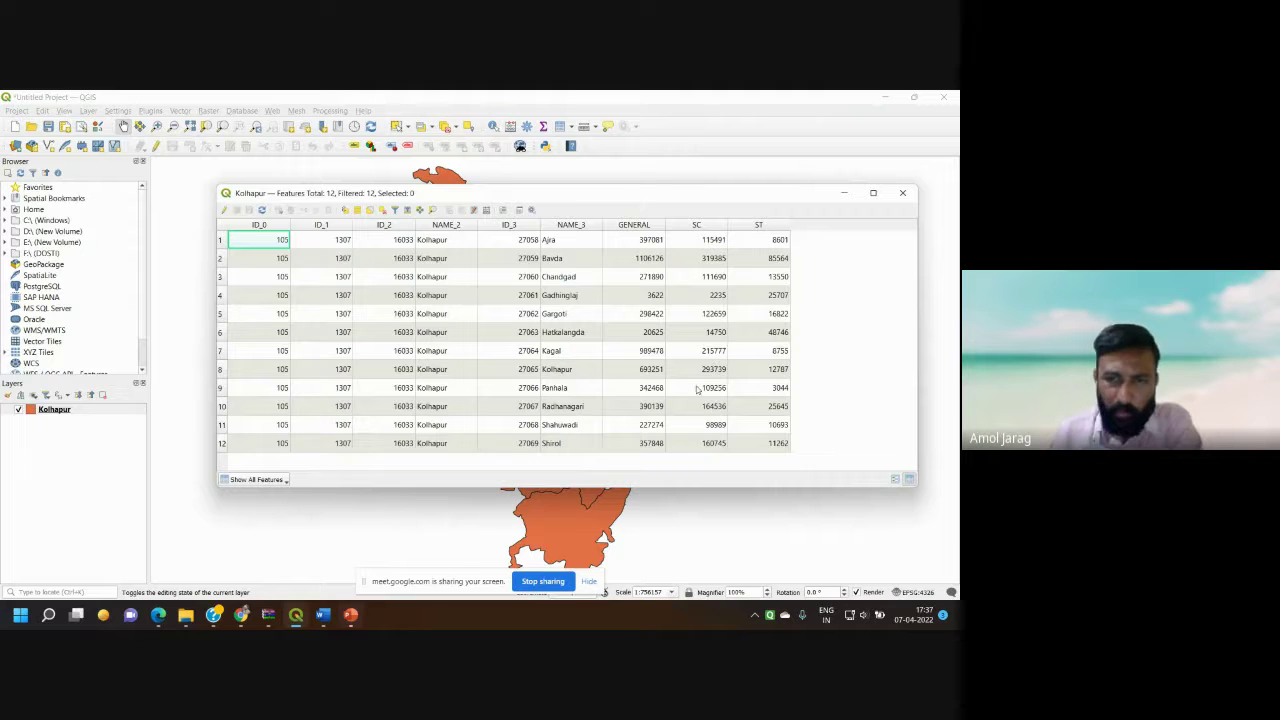
click(902, 192)
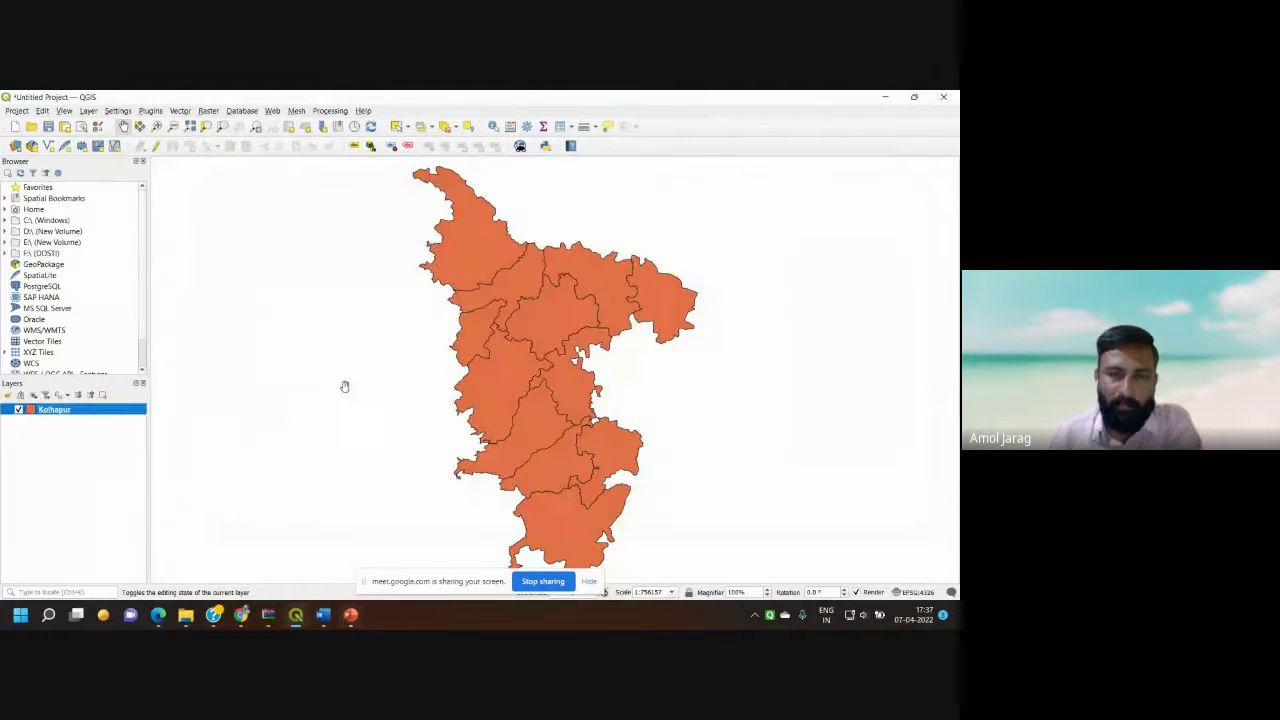
Open the Kolhapur Layer Properties and go to its Diagrams page.
right_click(57, 411)
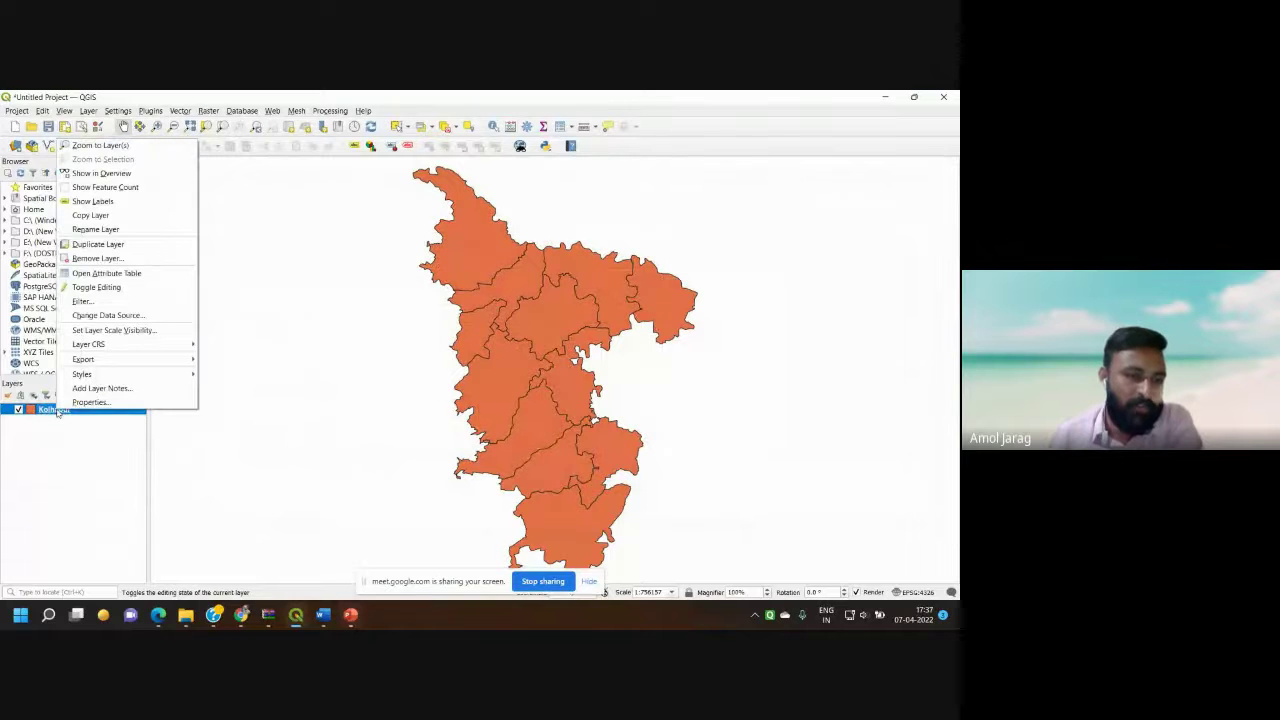
click(87, 404)
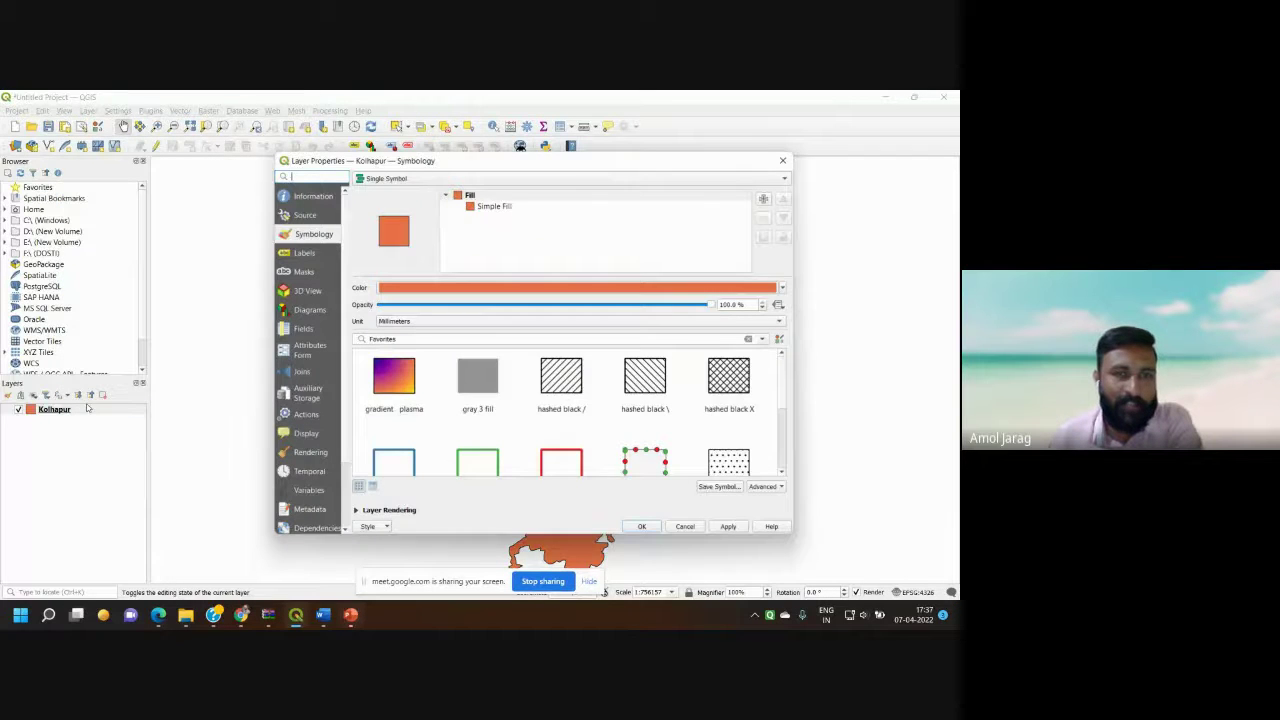
click(306, 197)
click(305, 216)
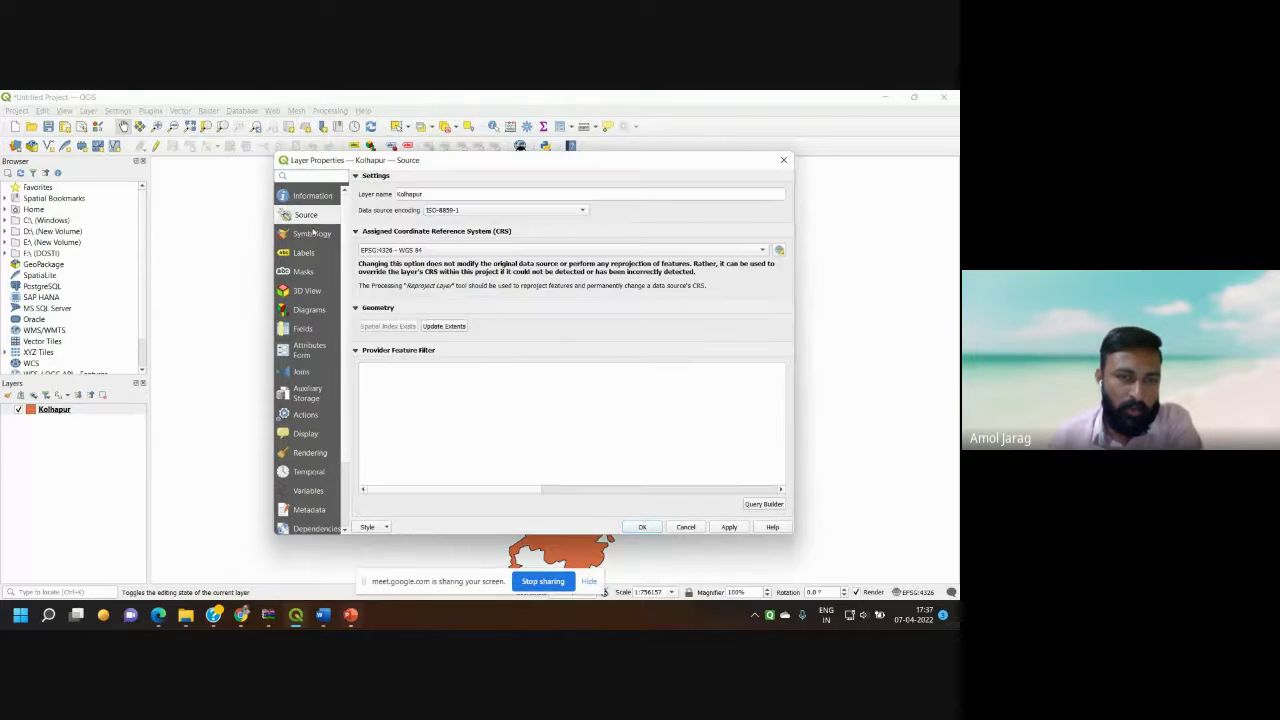
click(311, 234)
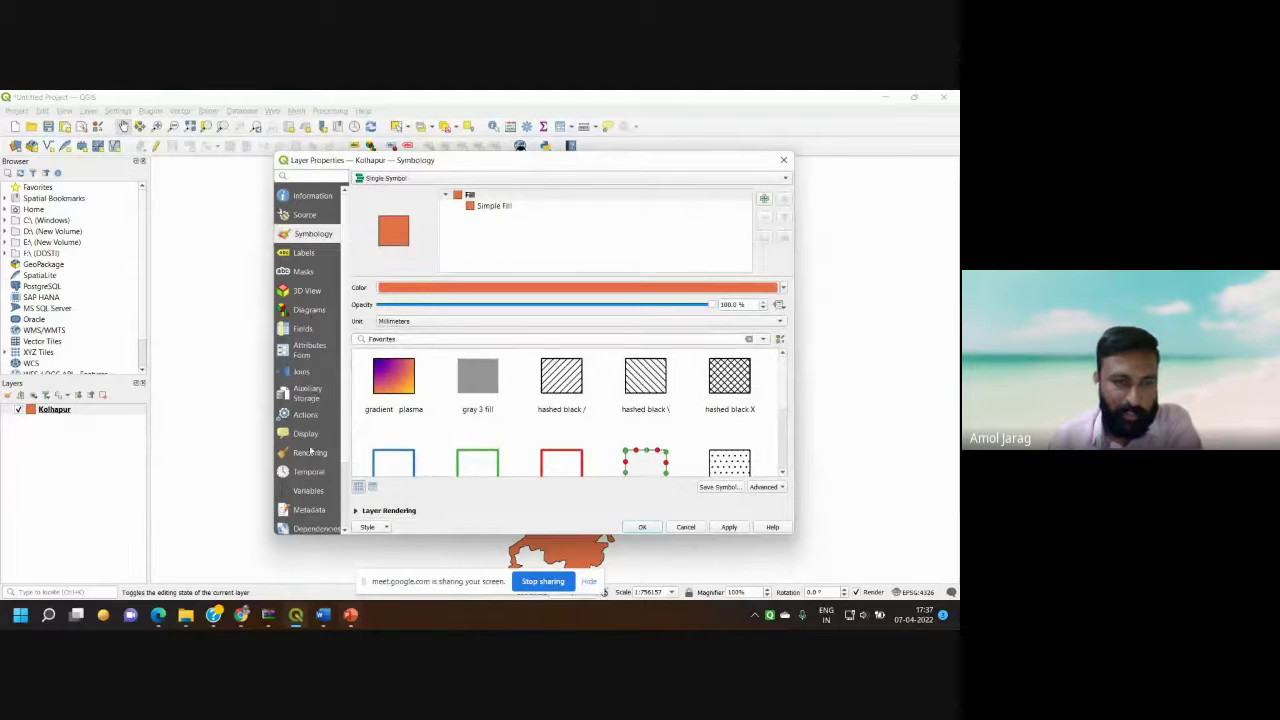
click(322, 311)
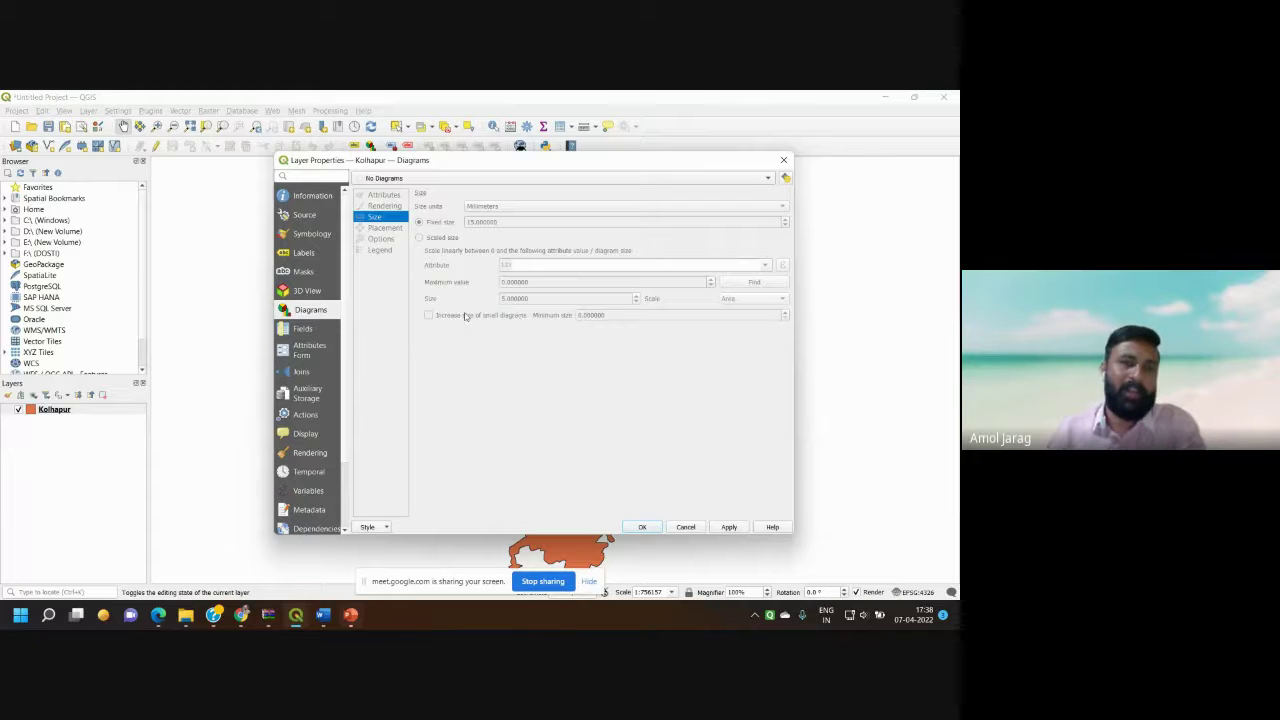
Choose Pie Chart as the diagram type and assign GENERAL, SC and ST attributes.
click(361, 180)
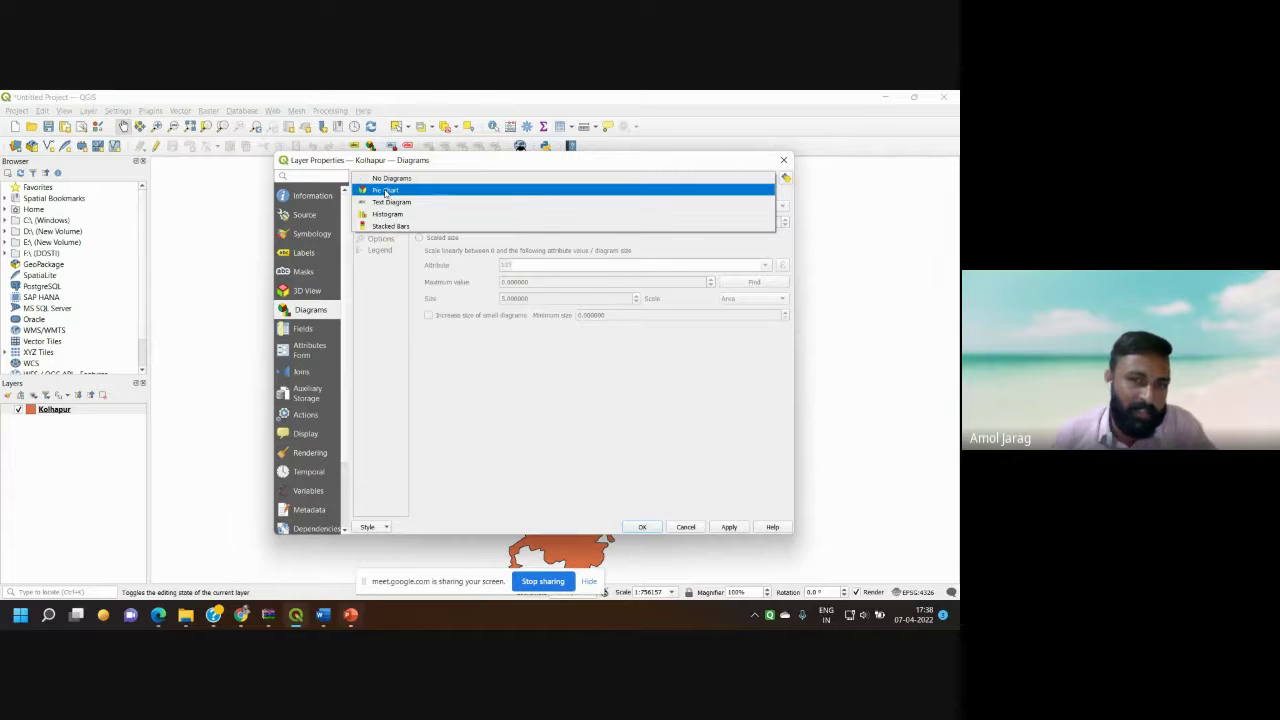
click(385, 191)
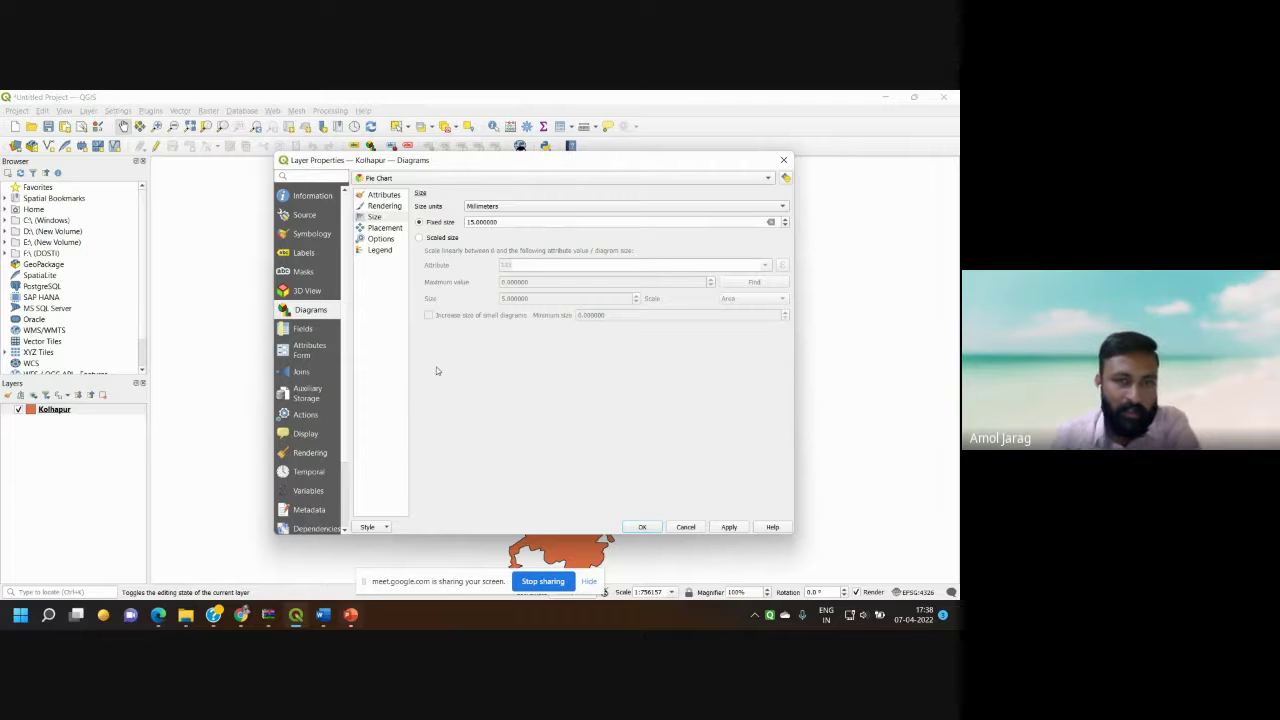
click(396, 198)
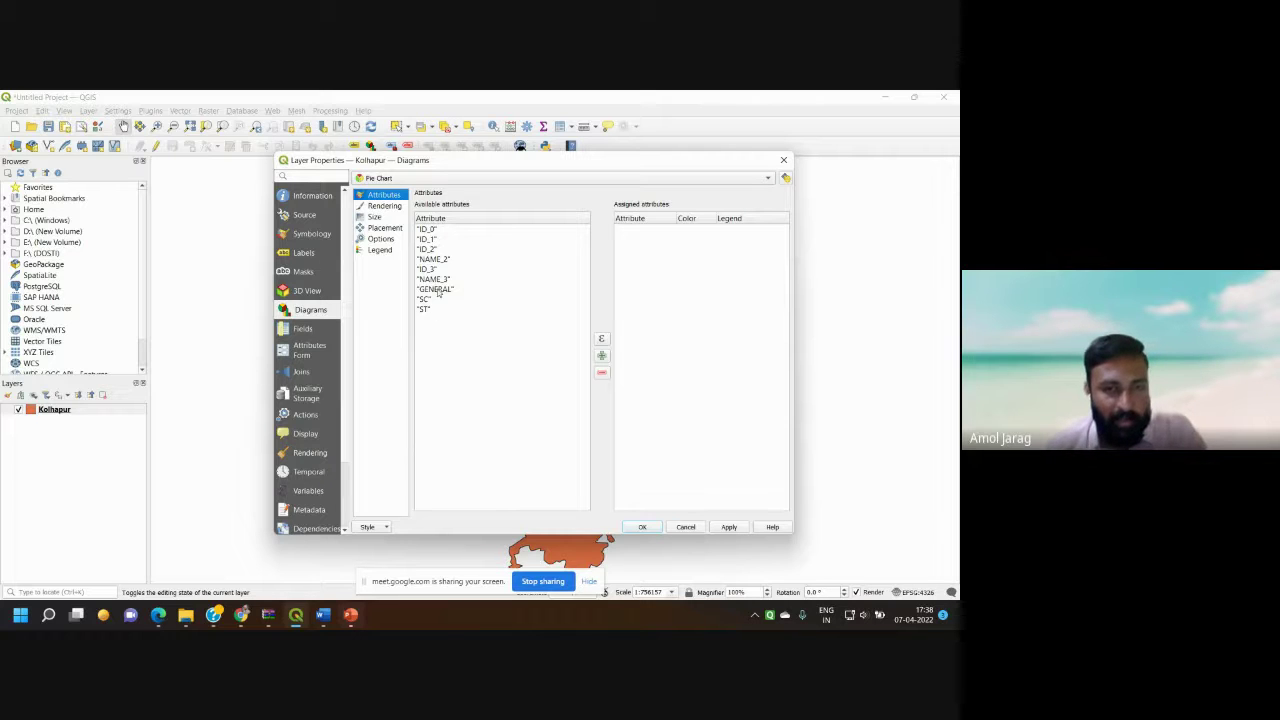
click(438, 290)
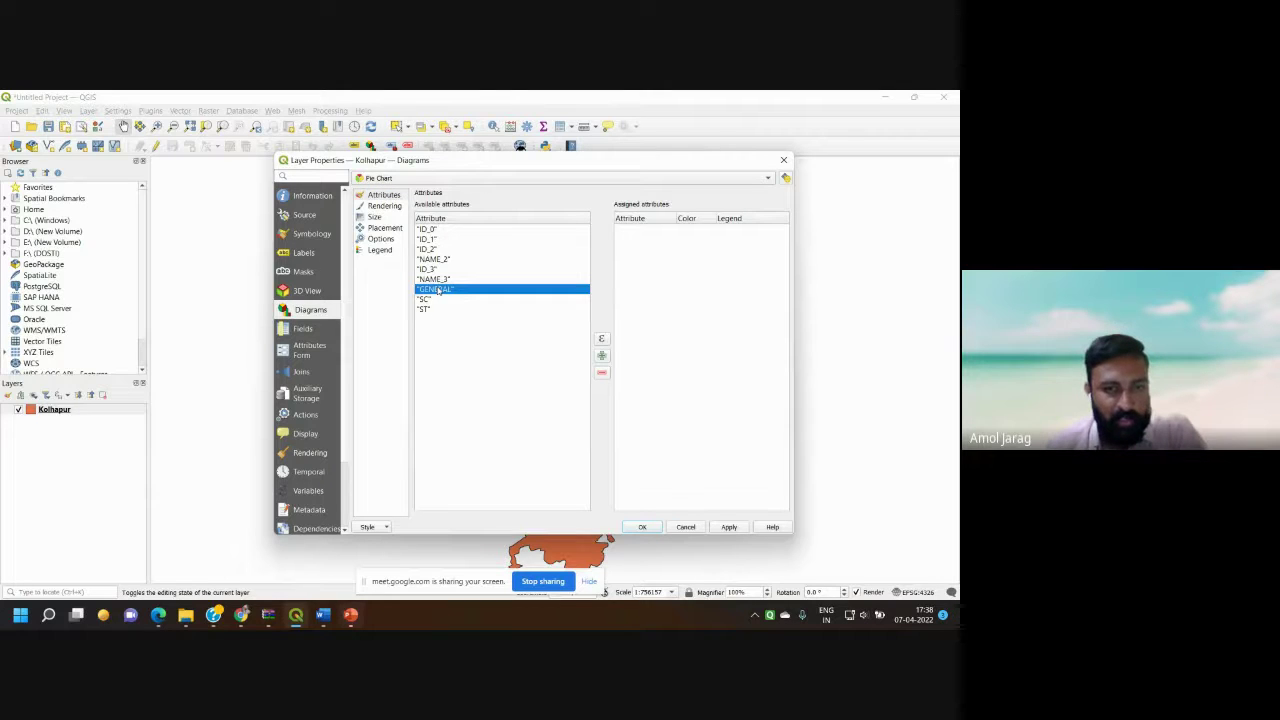
click(601, 356)
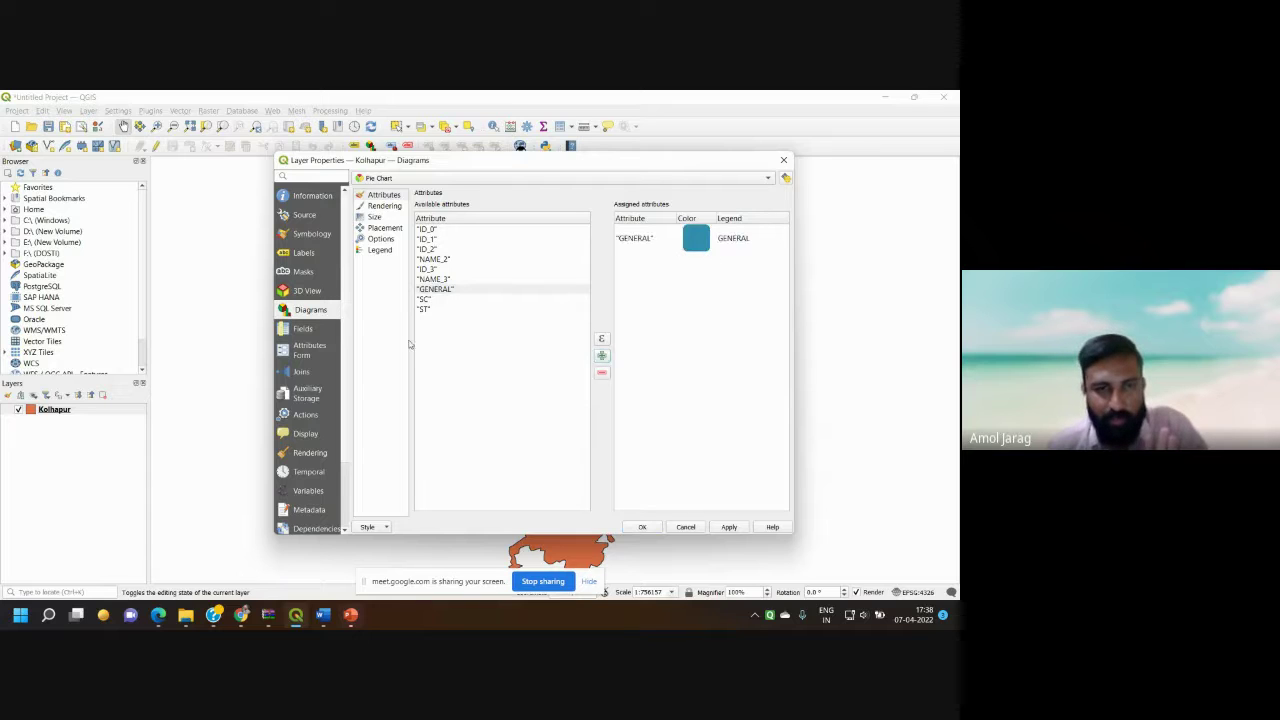
click(424, 300)
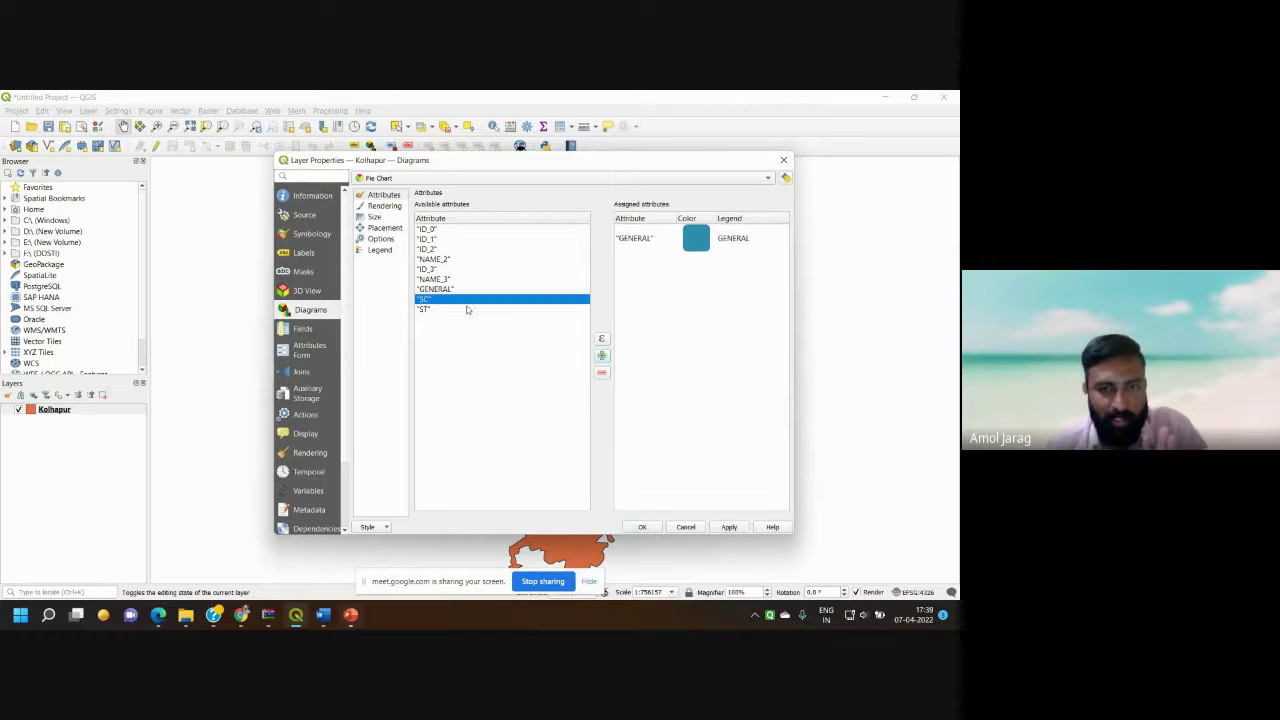
click(601, 356)
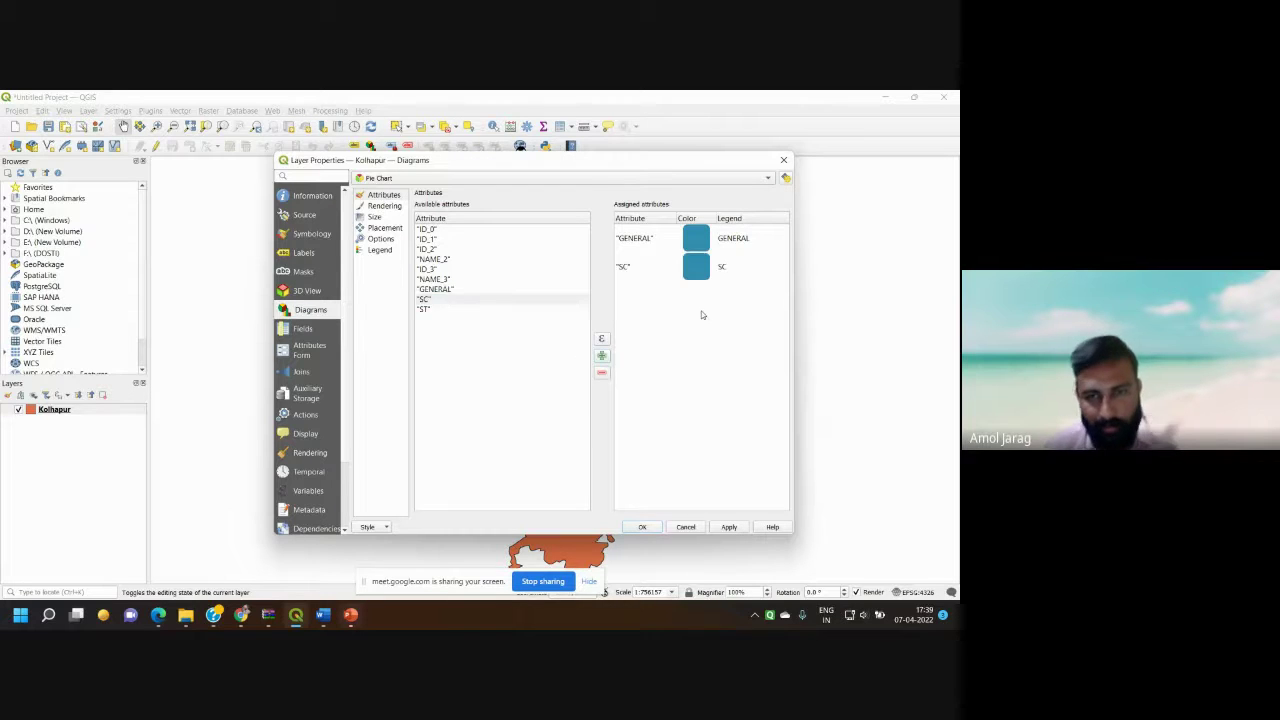
click(440, 309)
click(601, 356)
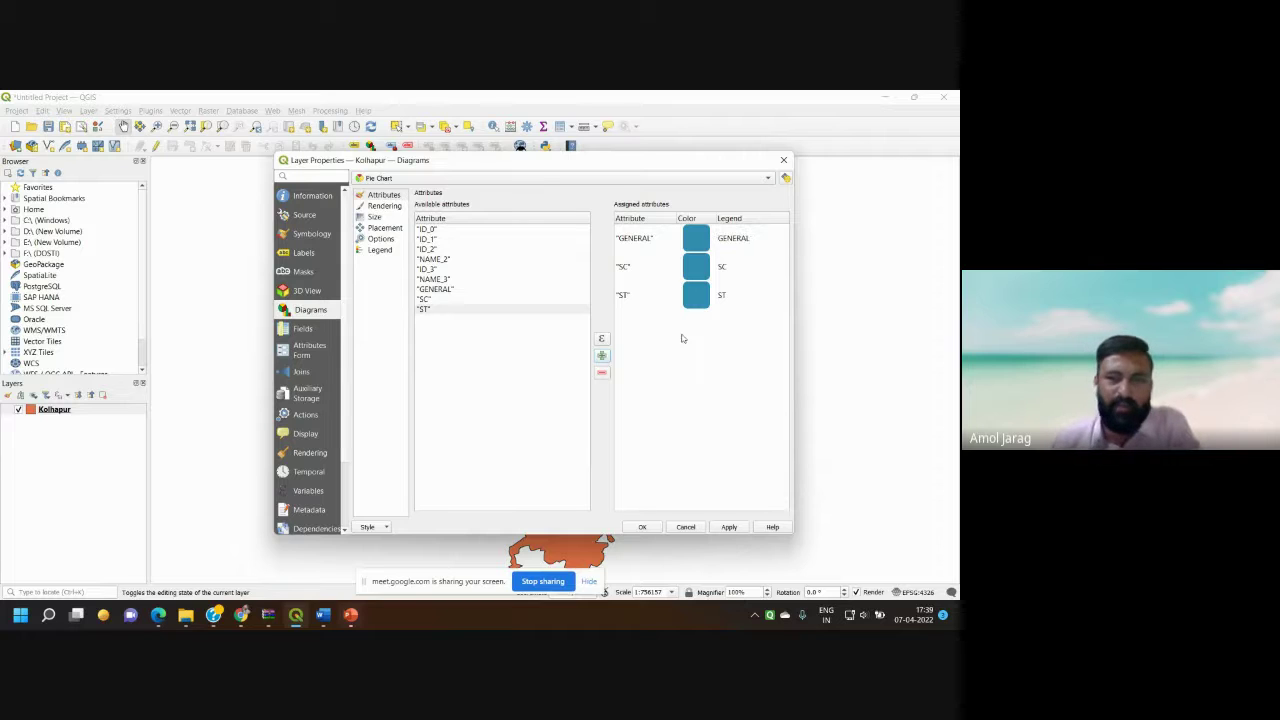
Colour the GENERAL slice magenta and the SC slice bright blue.
double_click(695, 248)
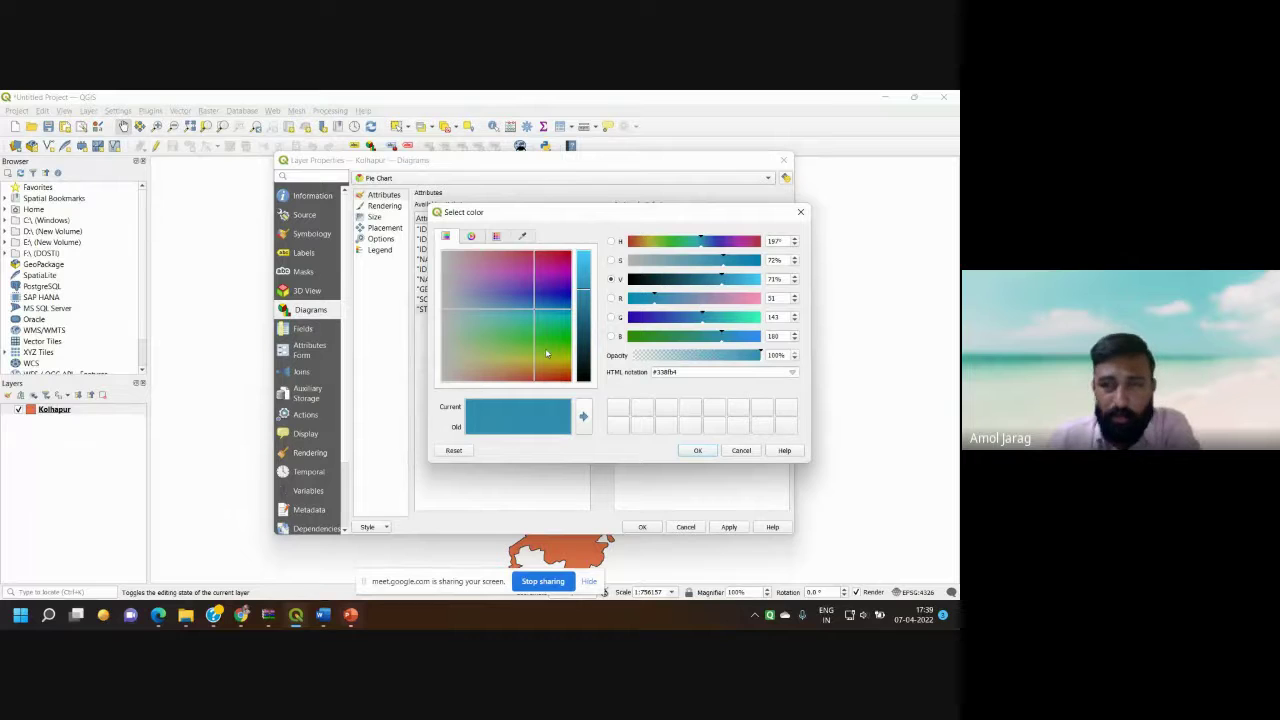
click(559, 260)
click(758, 260)
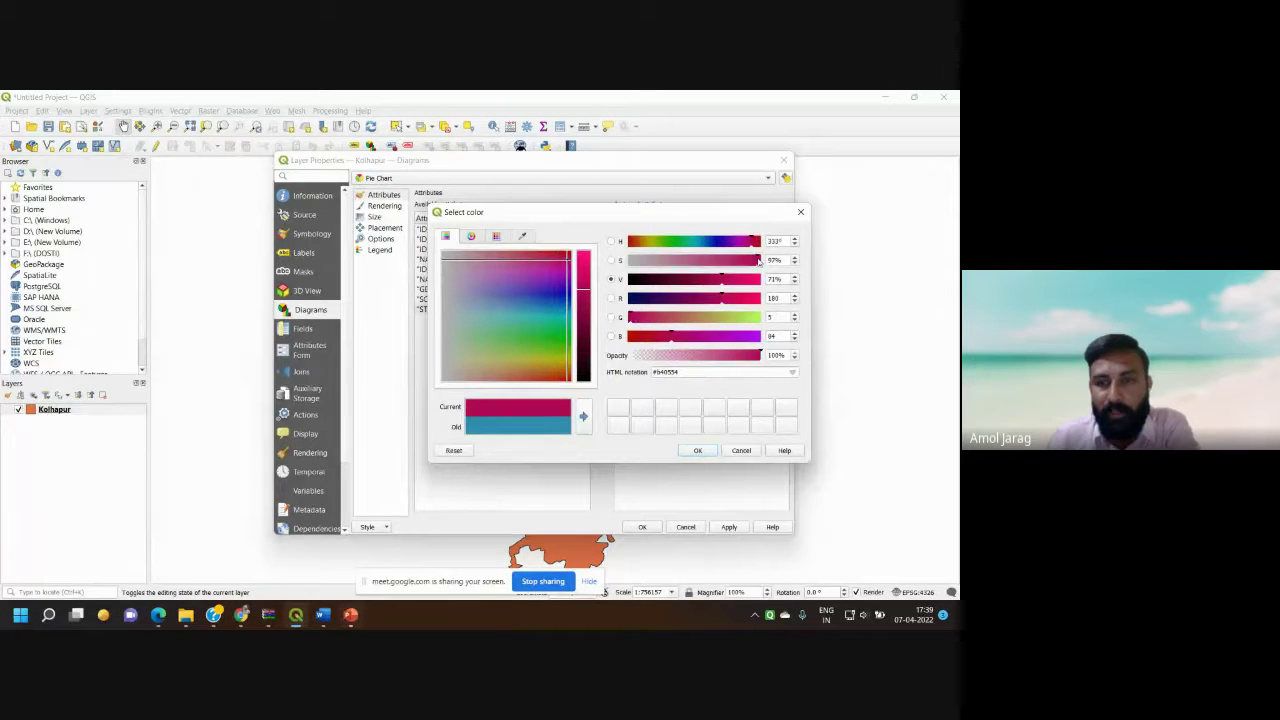
click(698, 451)
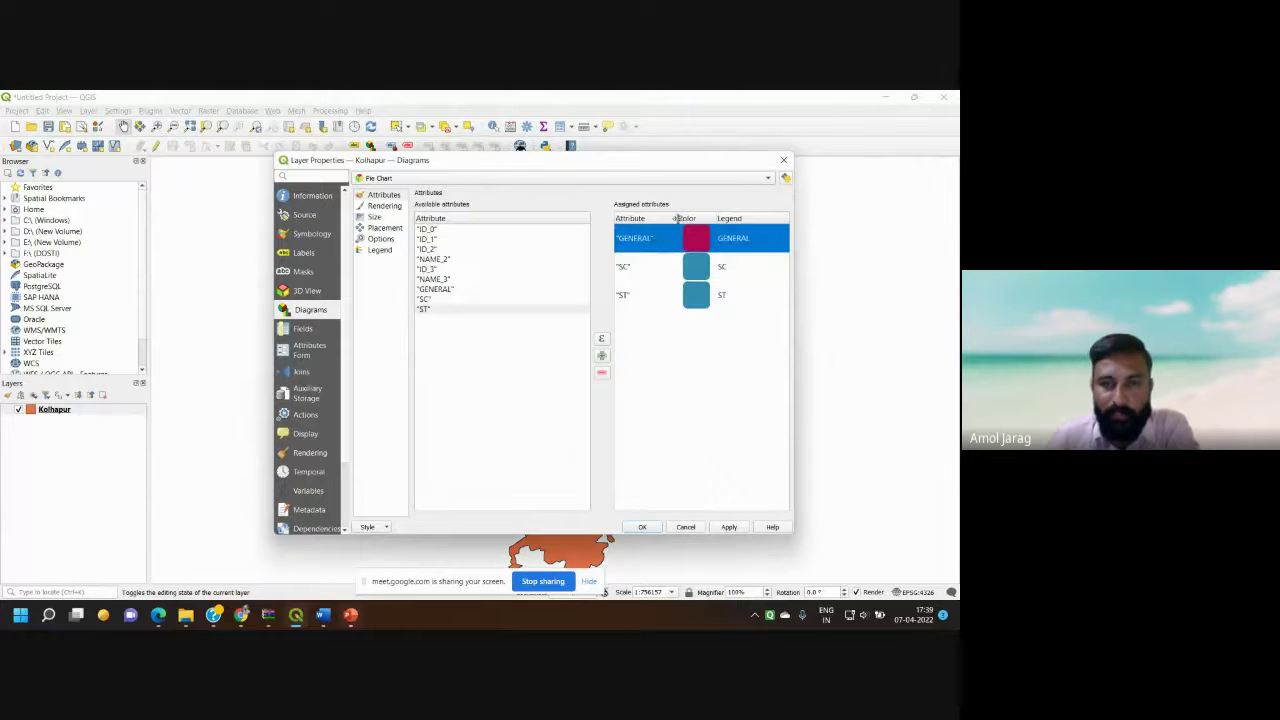
double_click(697, 277)
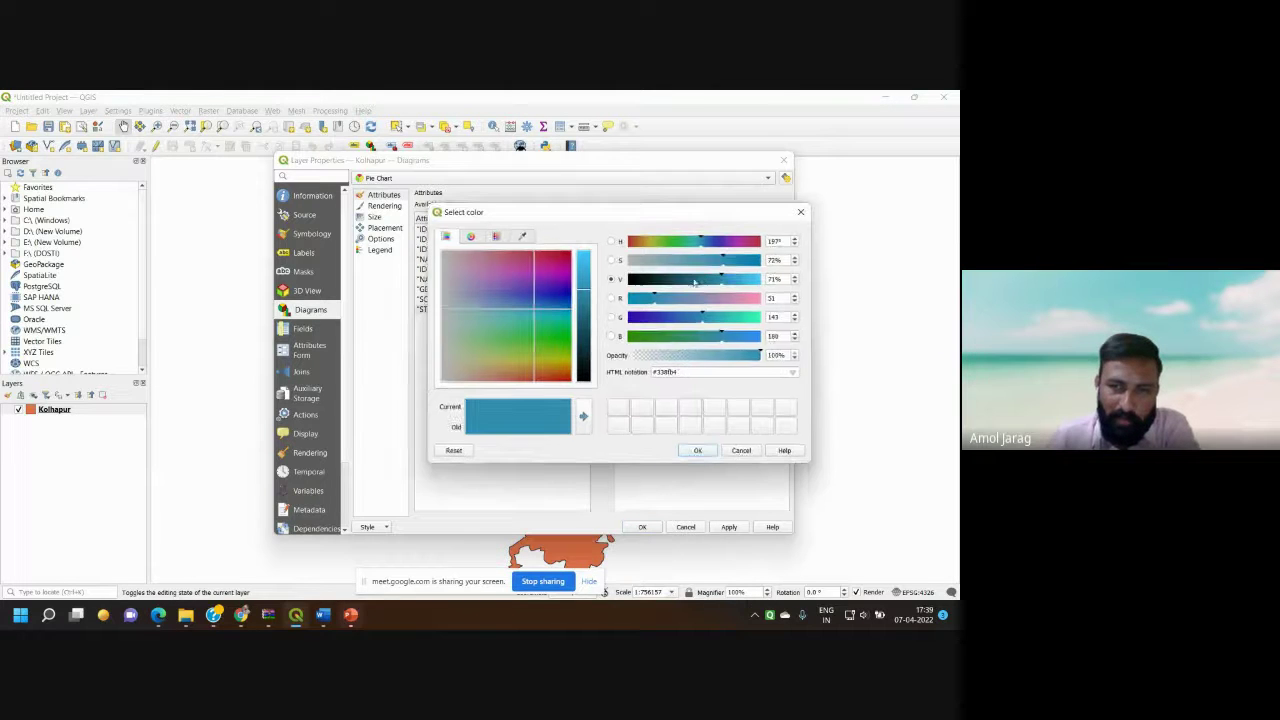
click(556, 300)
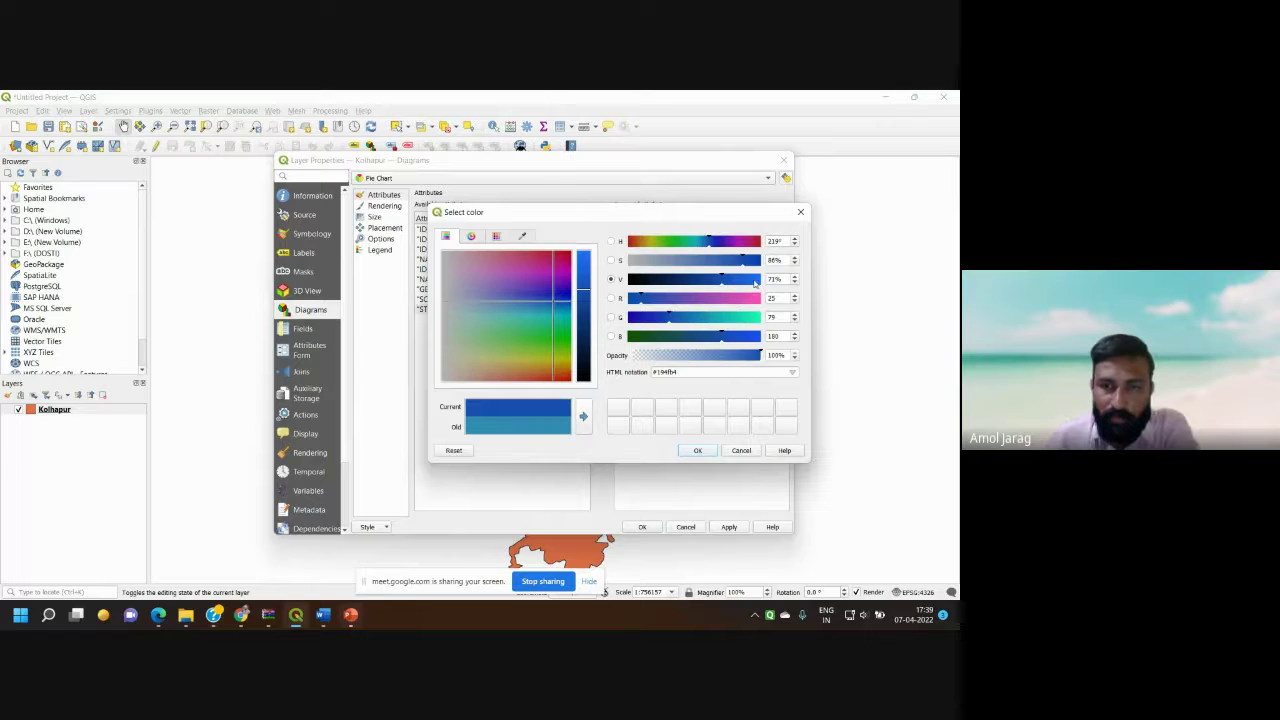
click(756, 280)
click(698, 450)
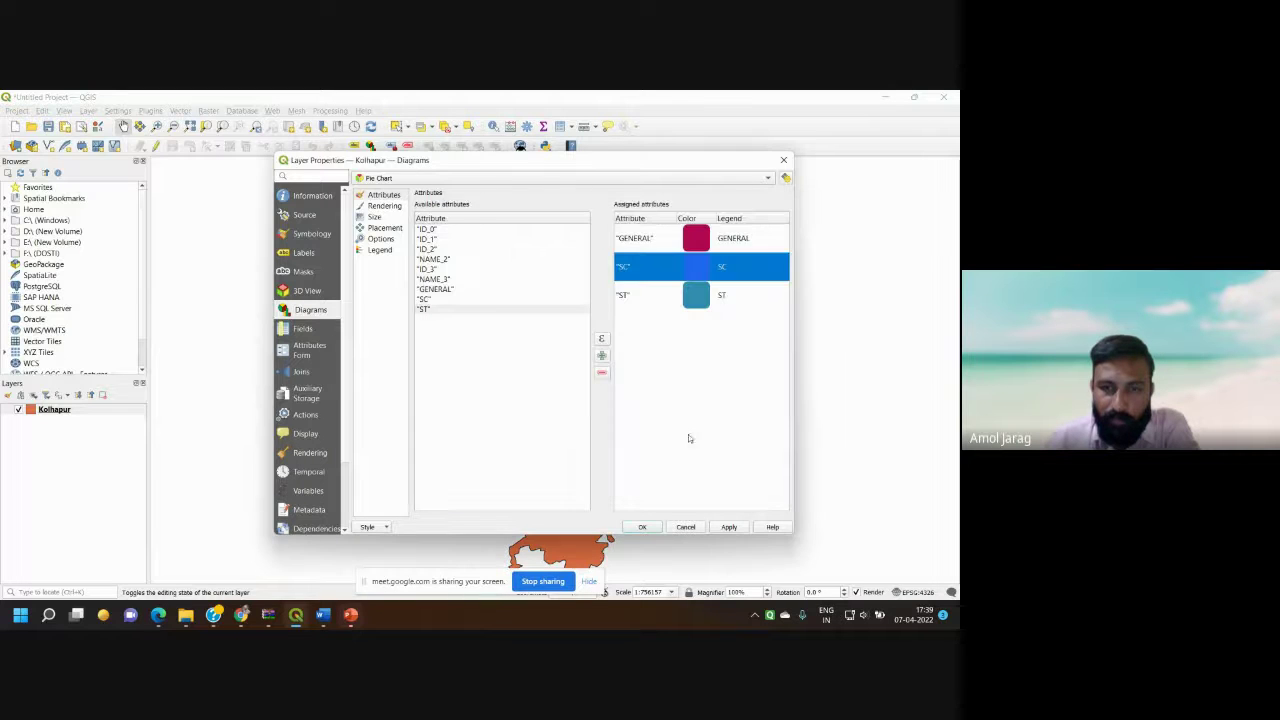
Colour the ST slice lime green and add NAME_3 as a fourth attribute.
double_click(697, 295)
click(558, 372)
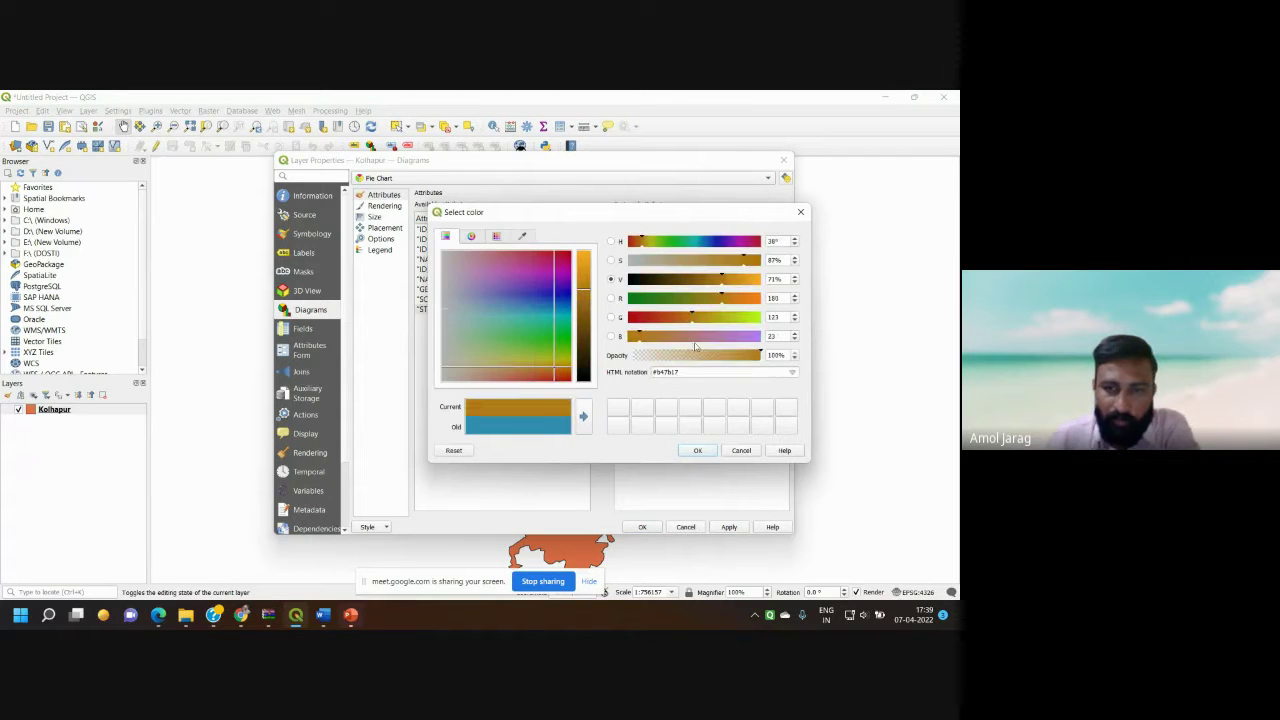
click(751, 317)
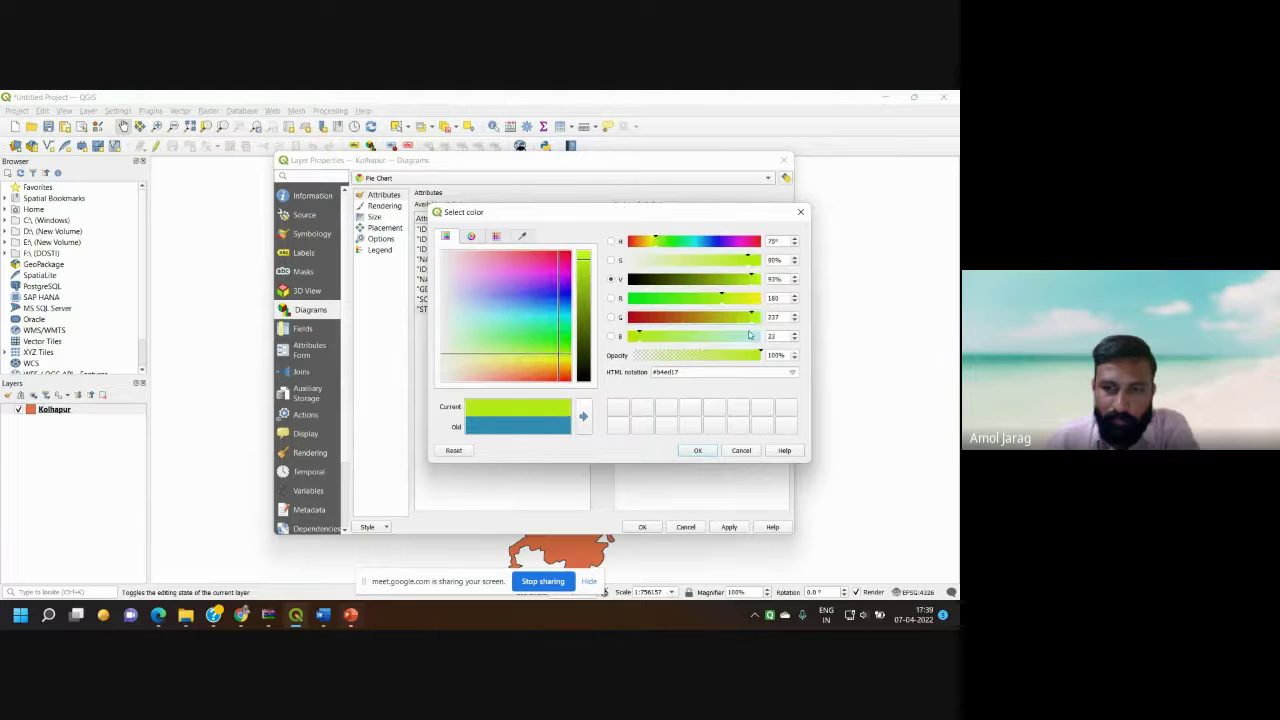
click(705, 451)
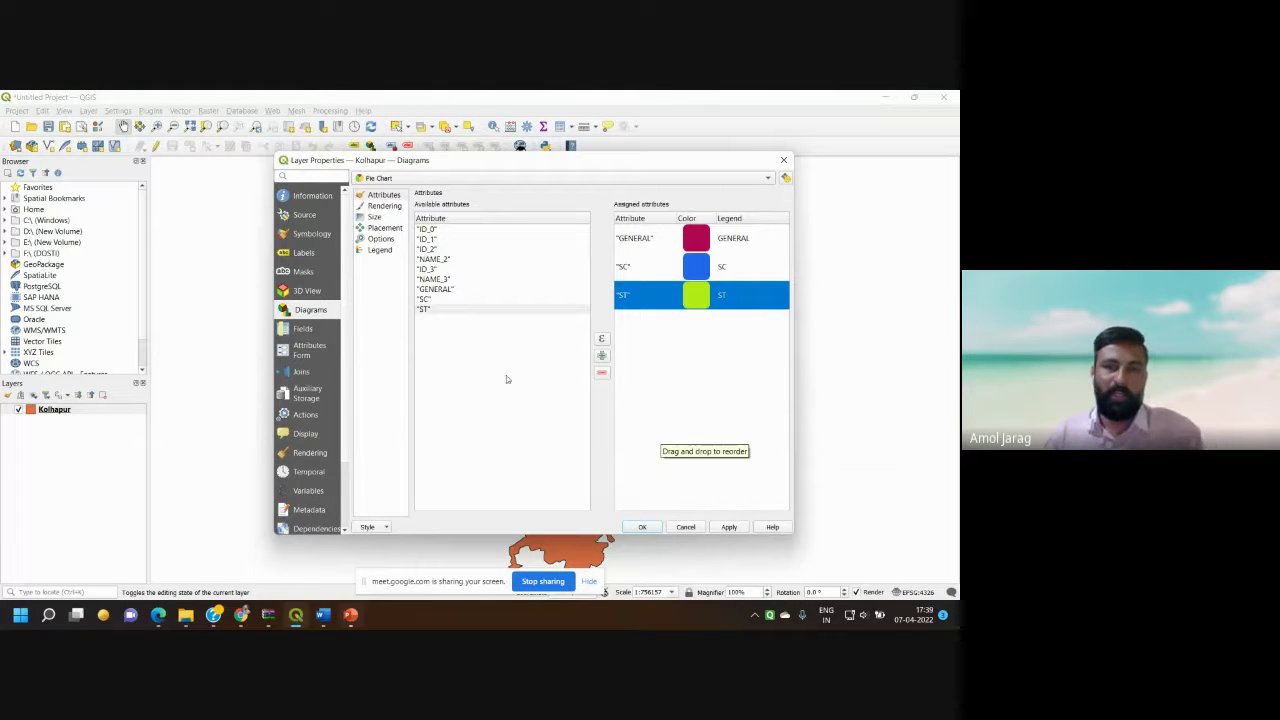
click(440, 281)
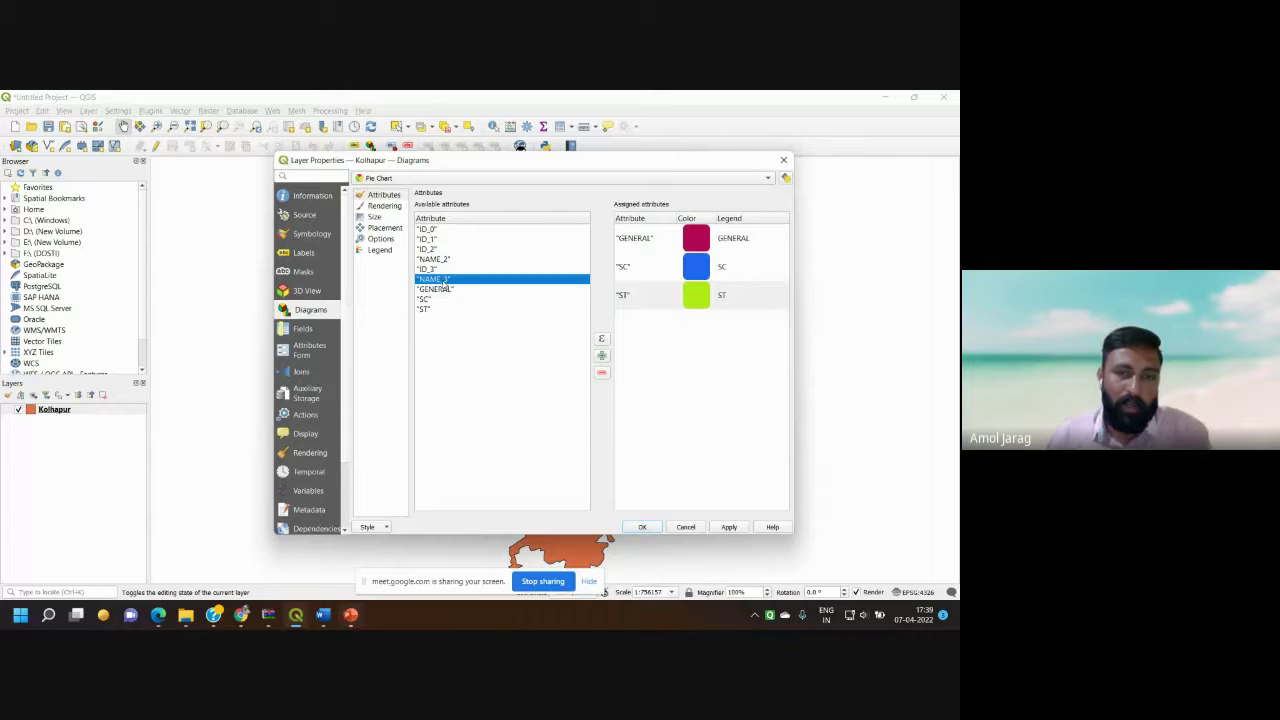
click(601, 357)
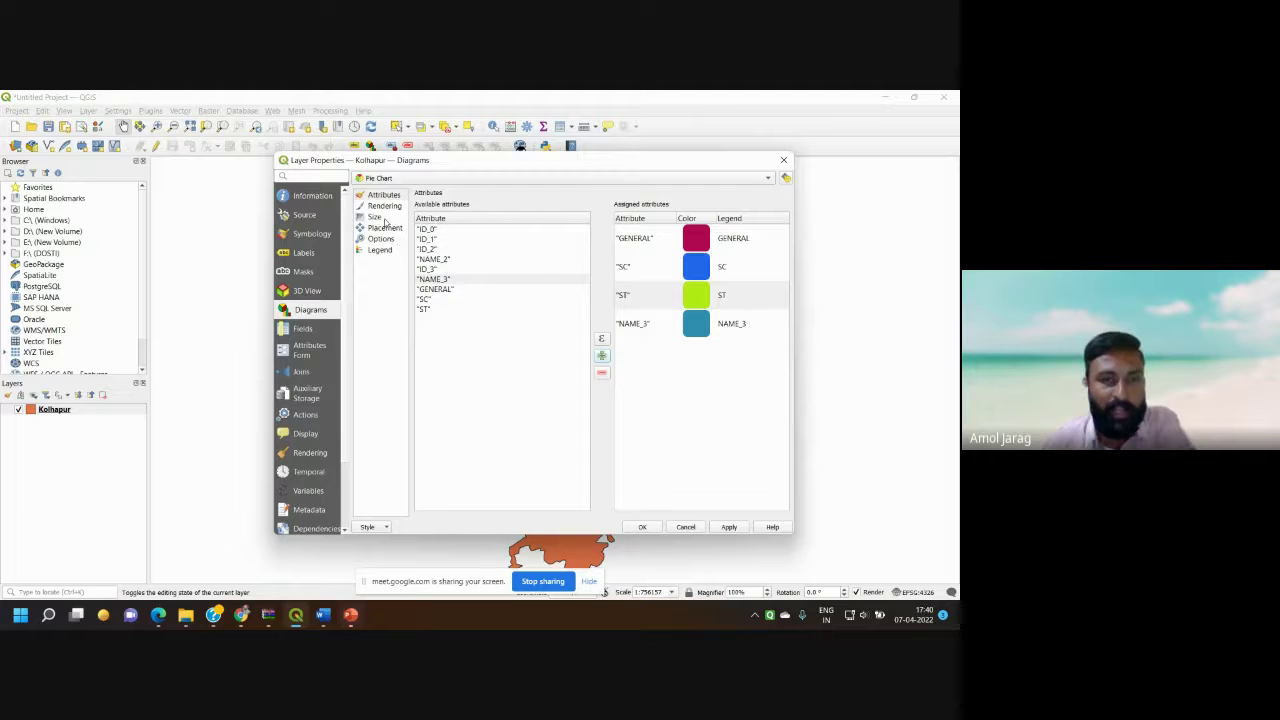
Scale diagram size by the GENERAL attribute with its maximum value 1106126.
click(390, 207)
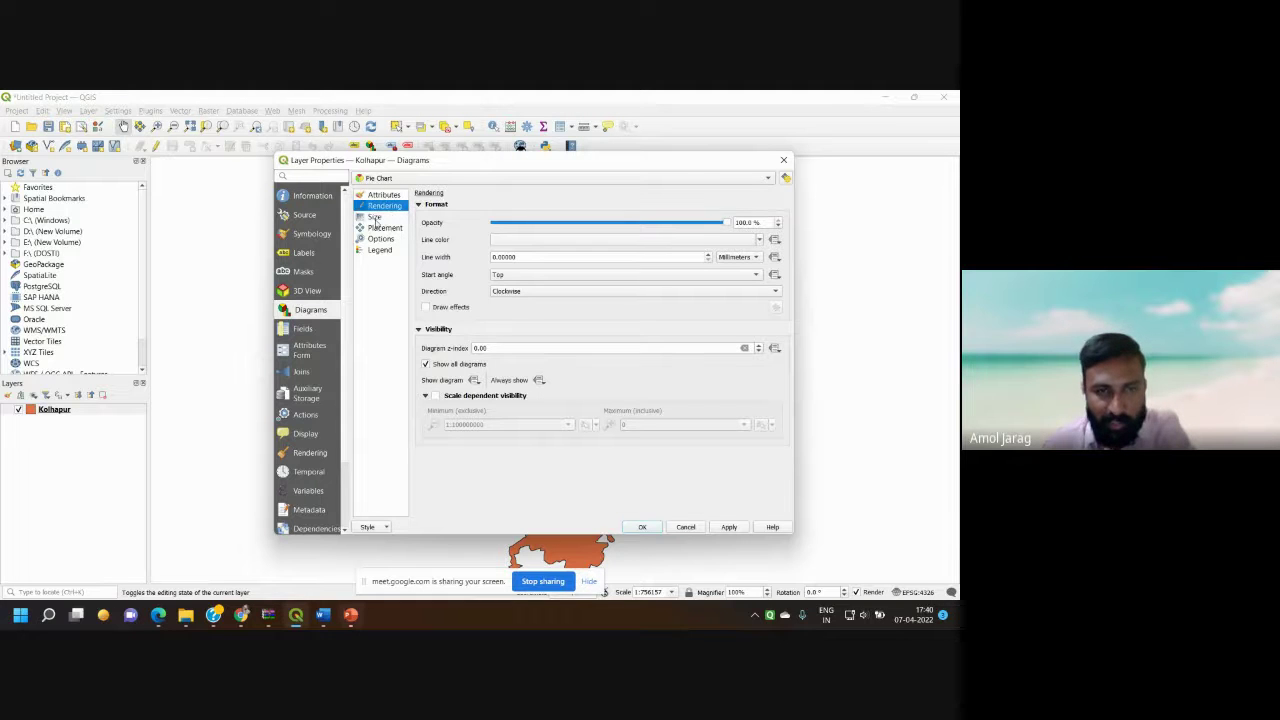
click(374, 218)
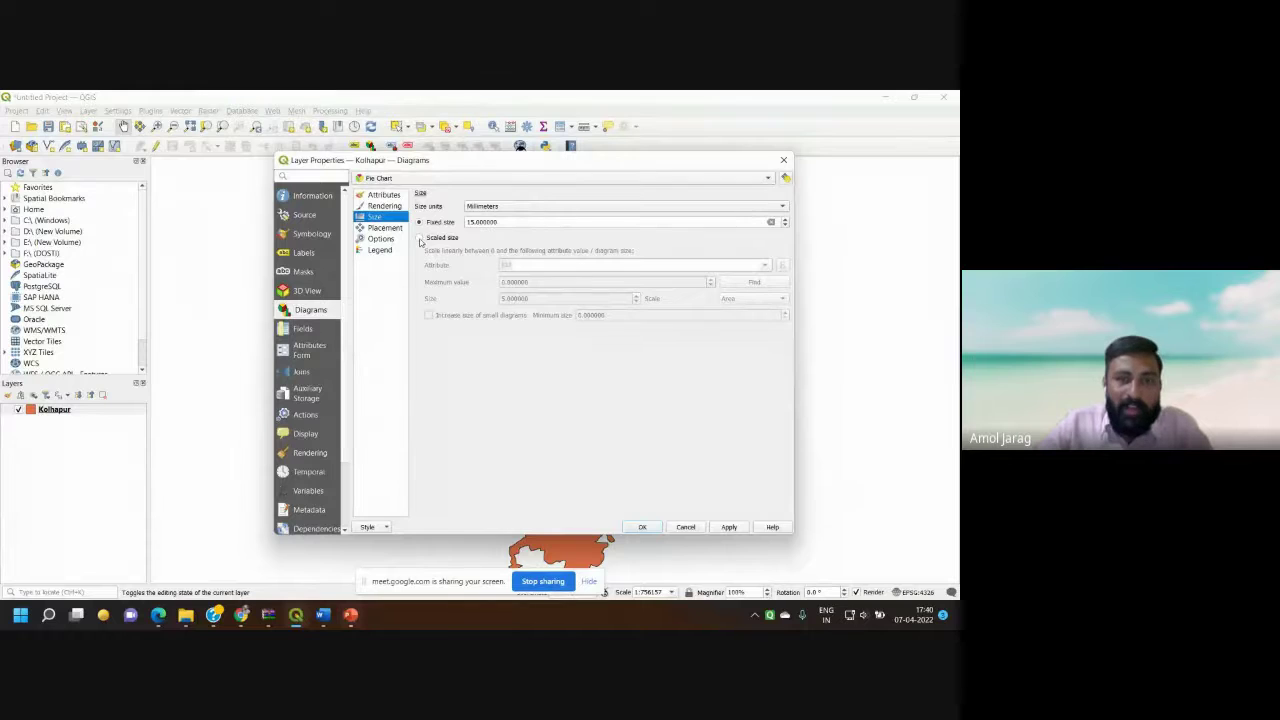
click(420, 239)
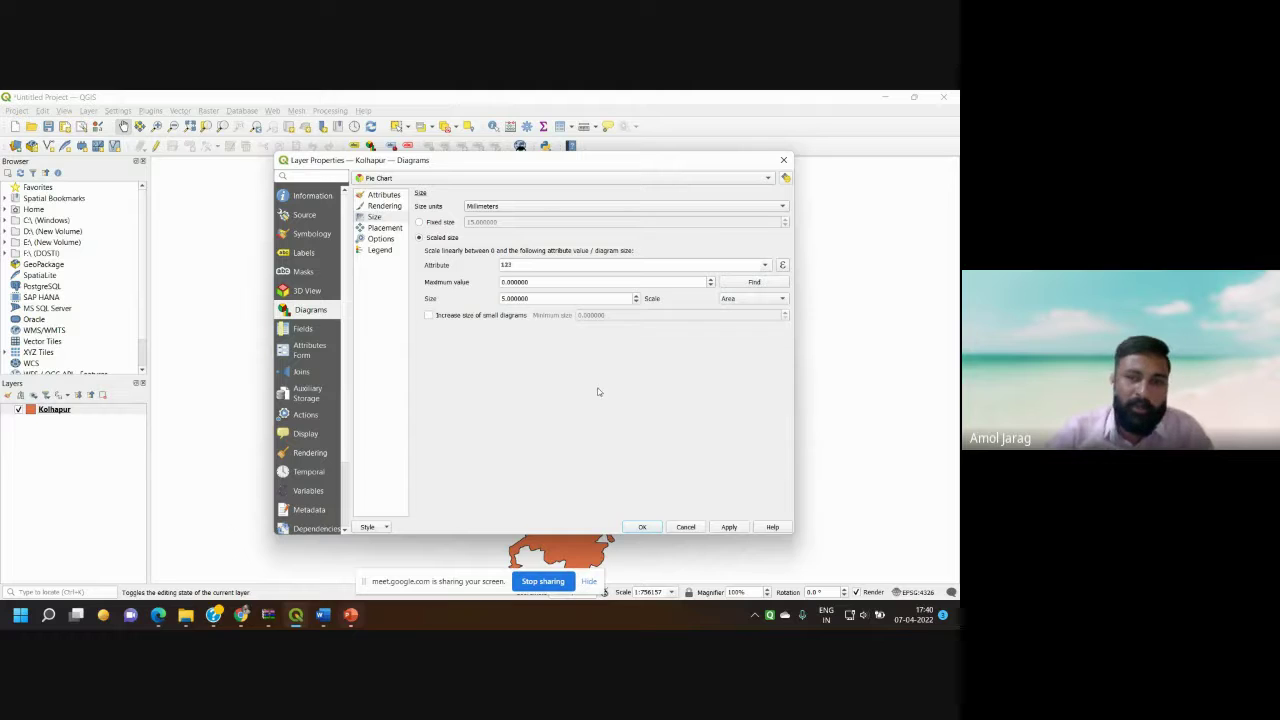
click(760, 266)
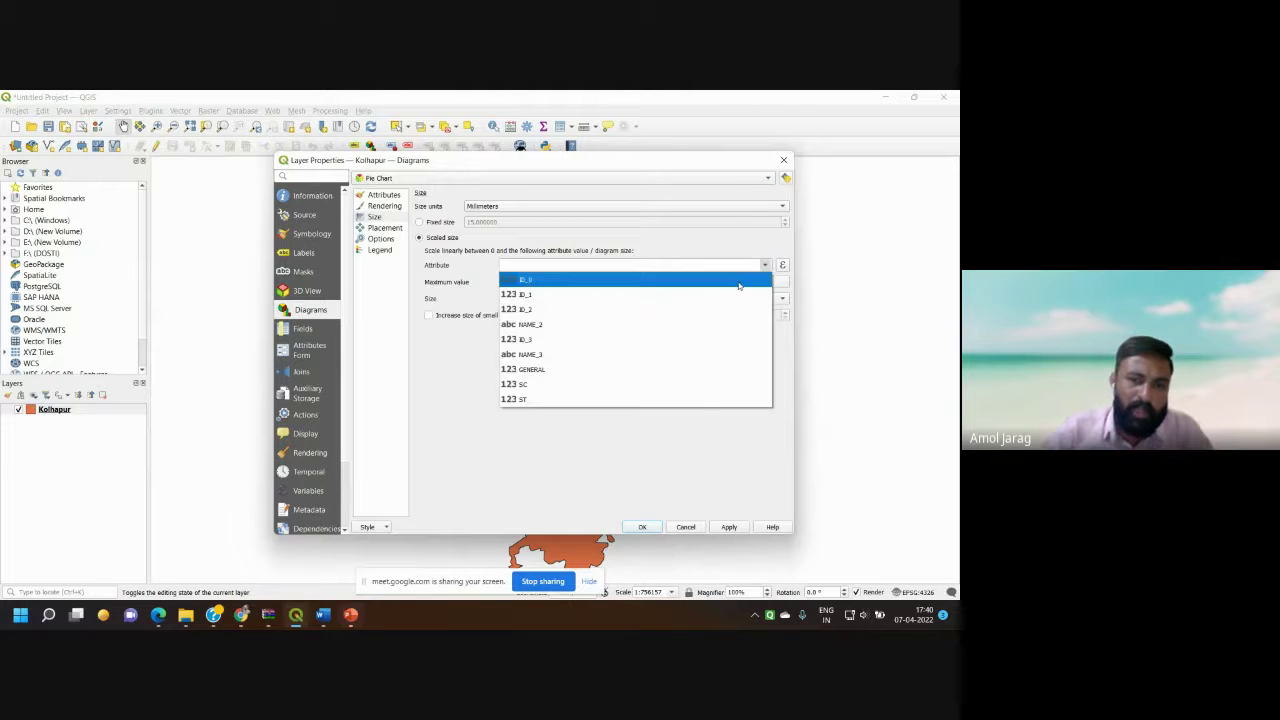
click(643, 372)
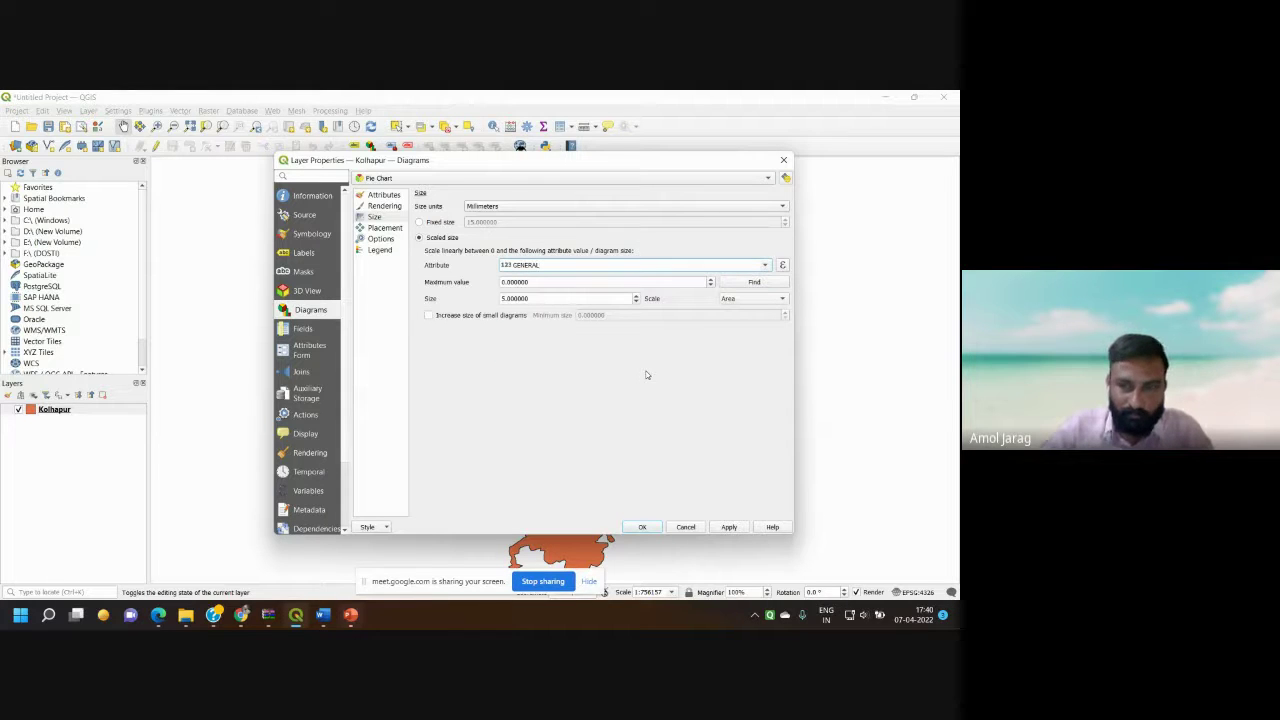
click(755, 283)
Set the diagram size at that maximum value to 25 mm.
double_click(567, 283)
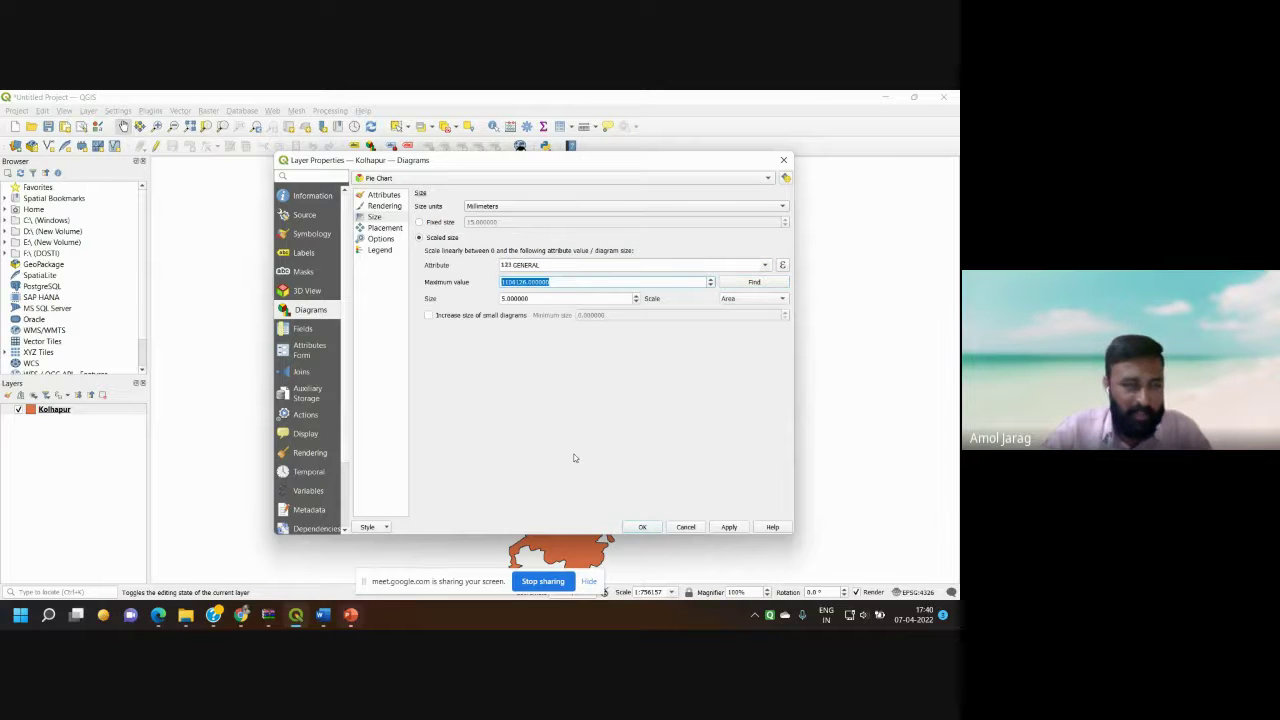
double_click(515, 298)
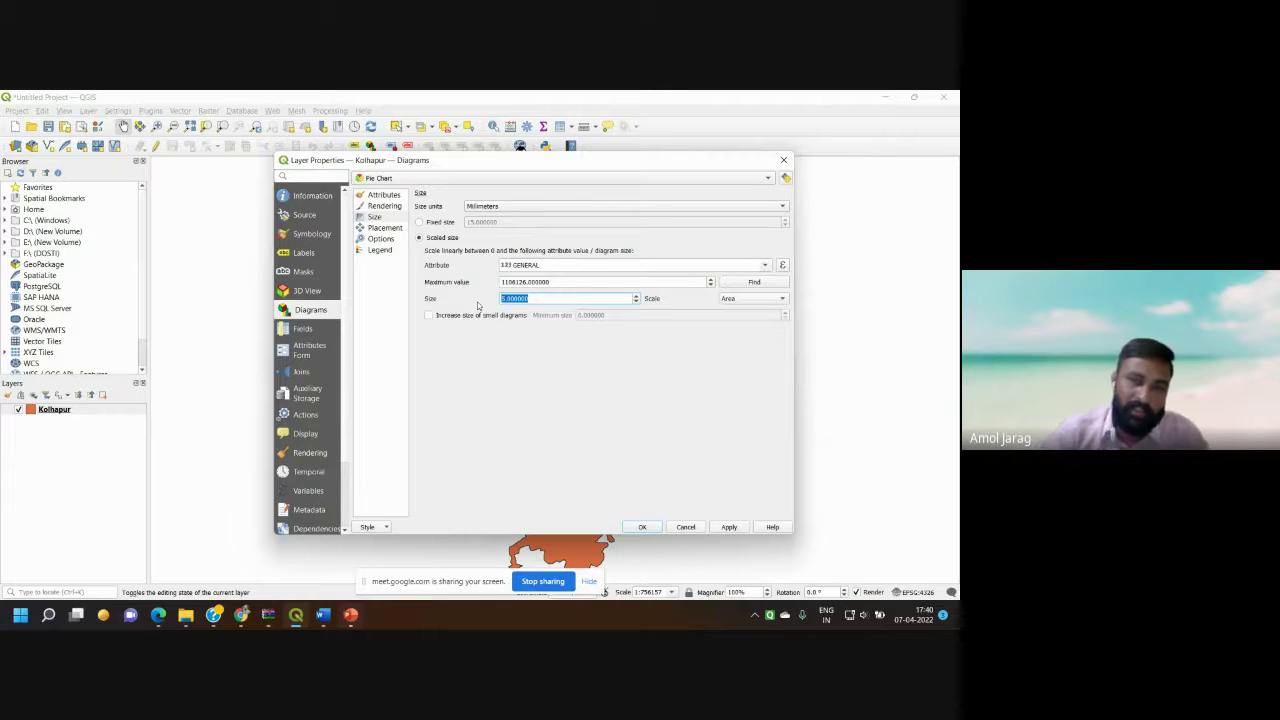
click(540, 298)
drag(540, 298, 485, 301)
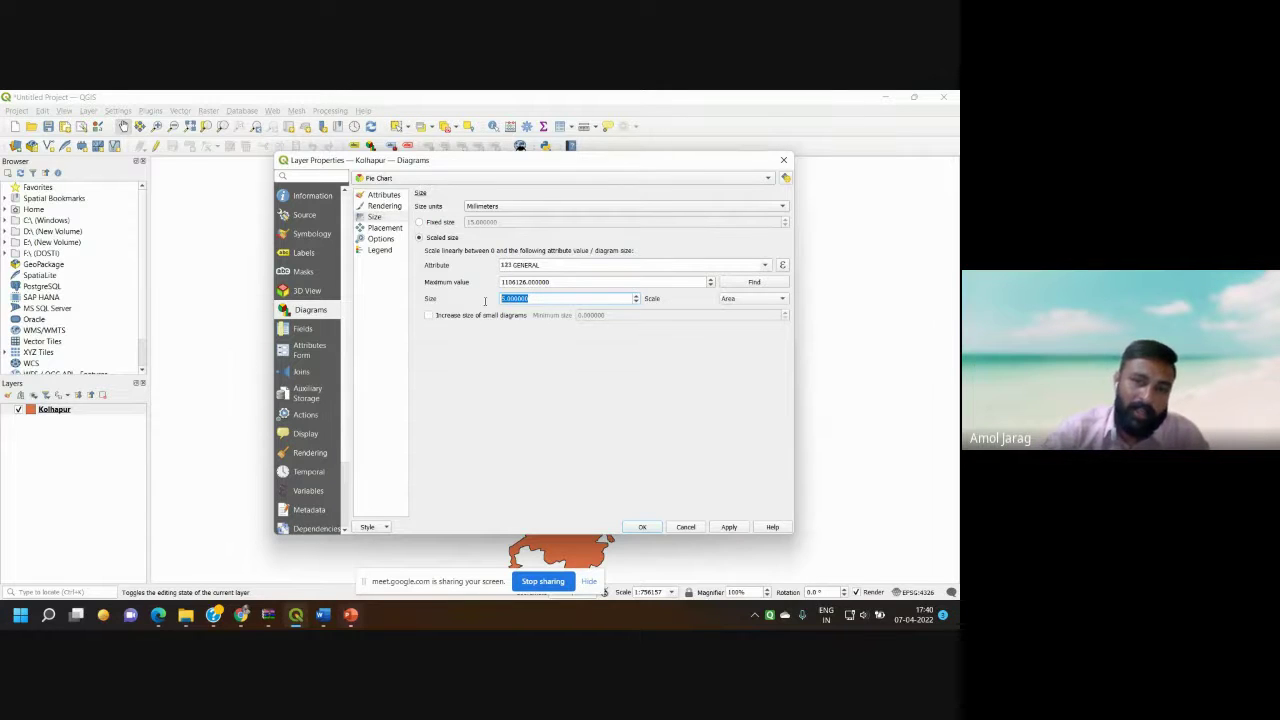
text(25)
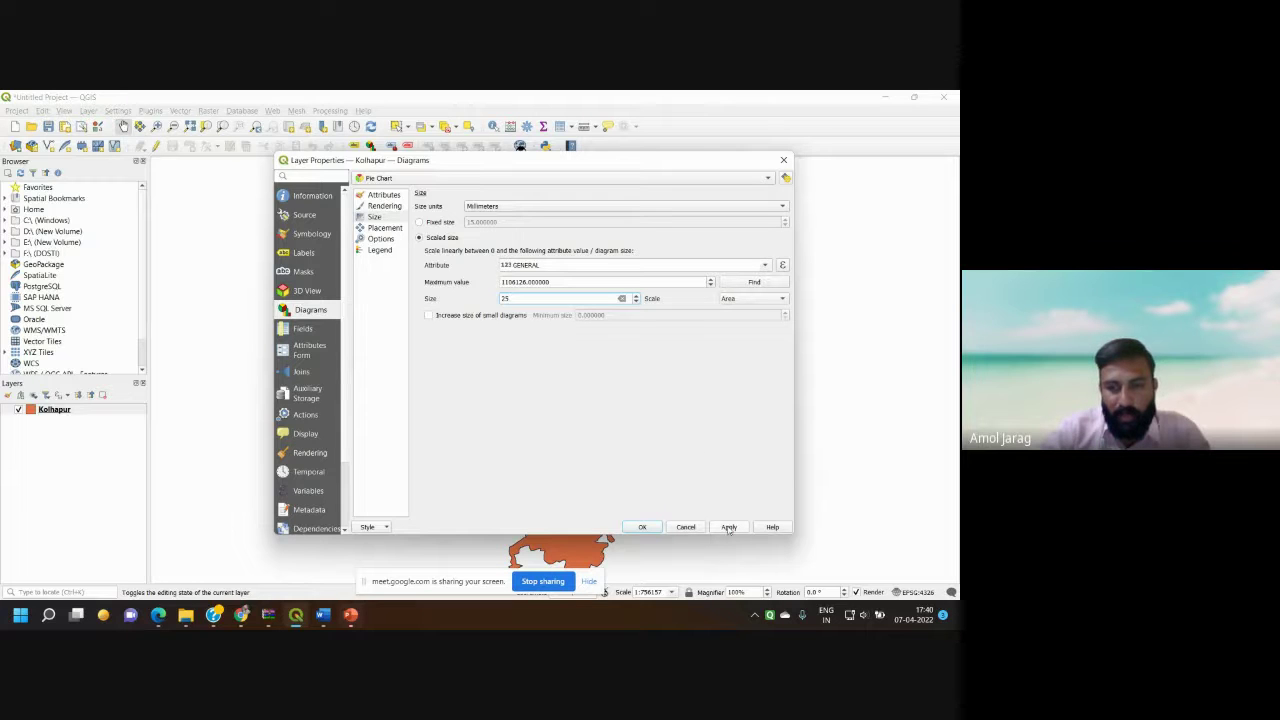
Apply the 25 mm pie chart settings so the charts appear on the Kolhapur talukas.
click(644, 528)
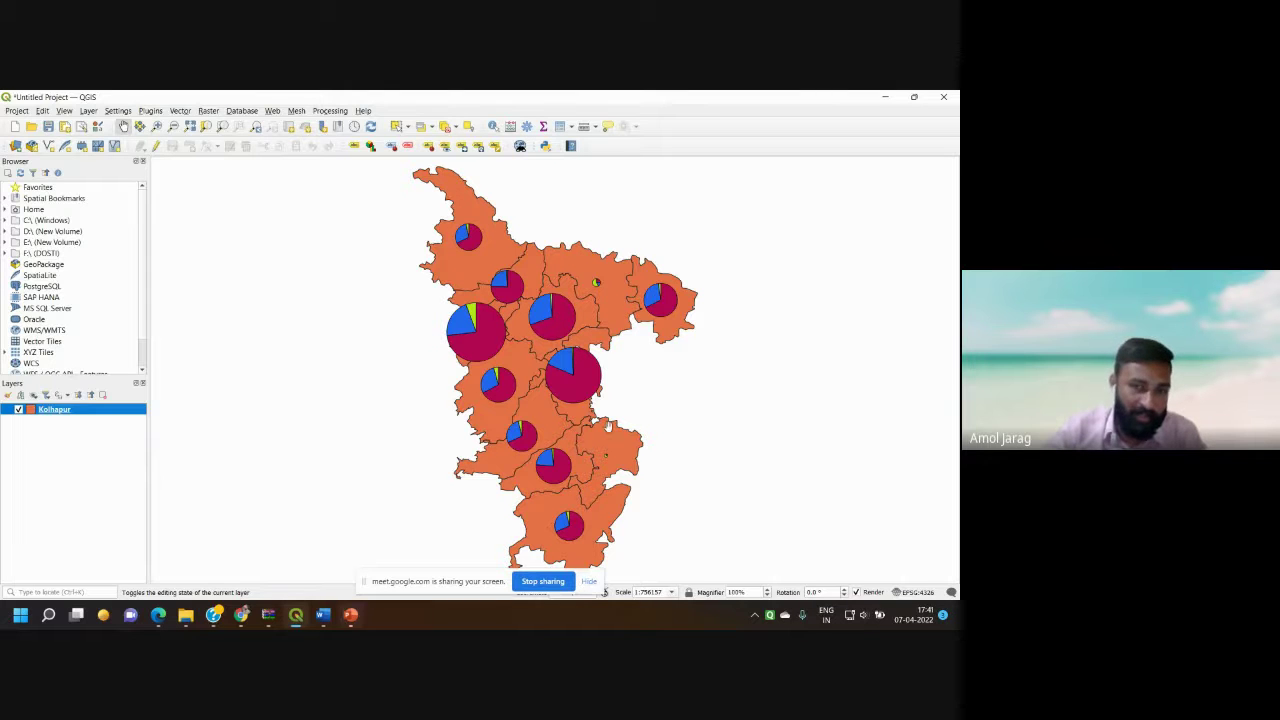
right_click(60, 409)
Reduce the maximum pie chart size to 10 mm and apply.
click(85, 400)
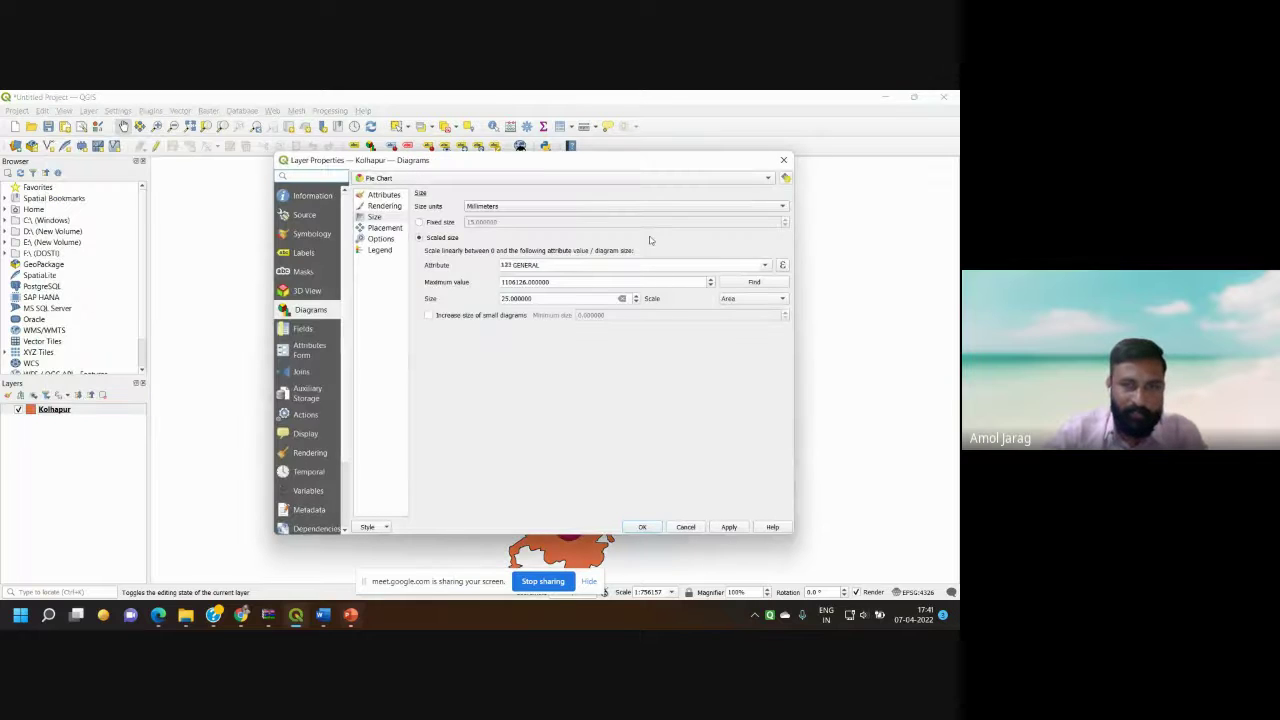
click(370, 217)
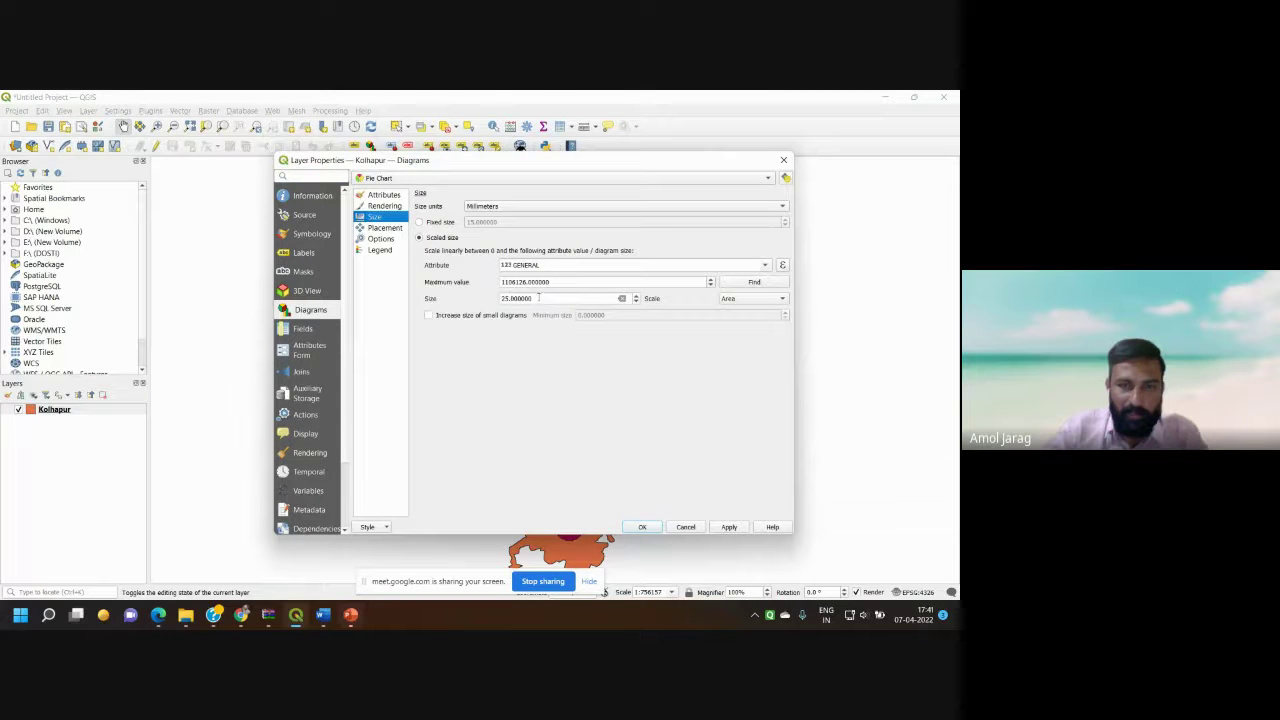
drag(534, 298, 485, 301)
text(0)
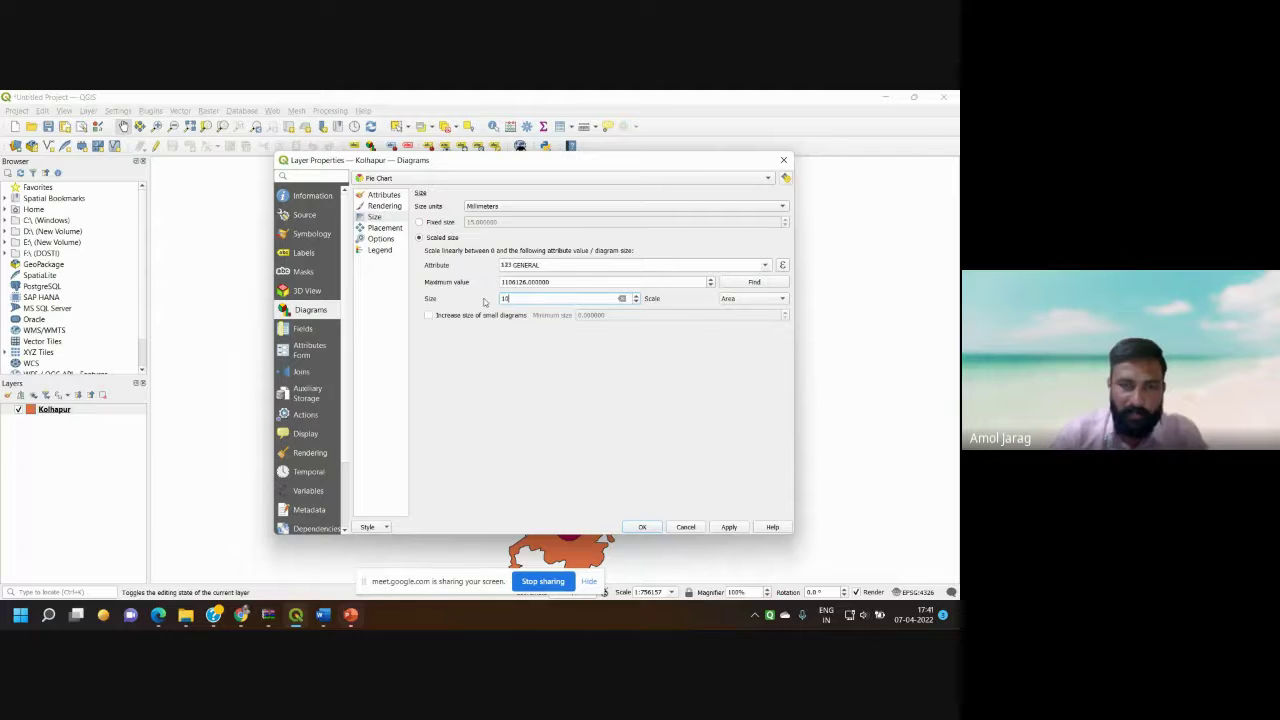
click(642, 527)
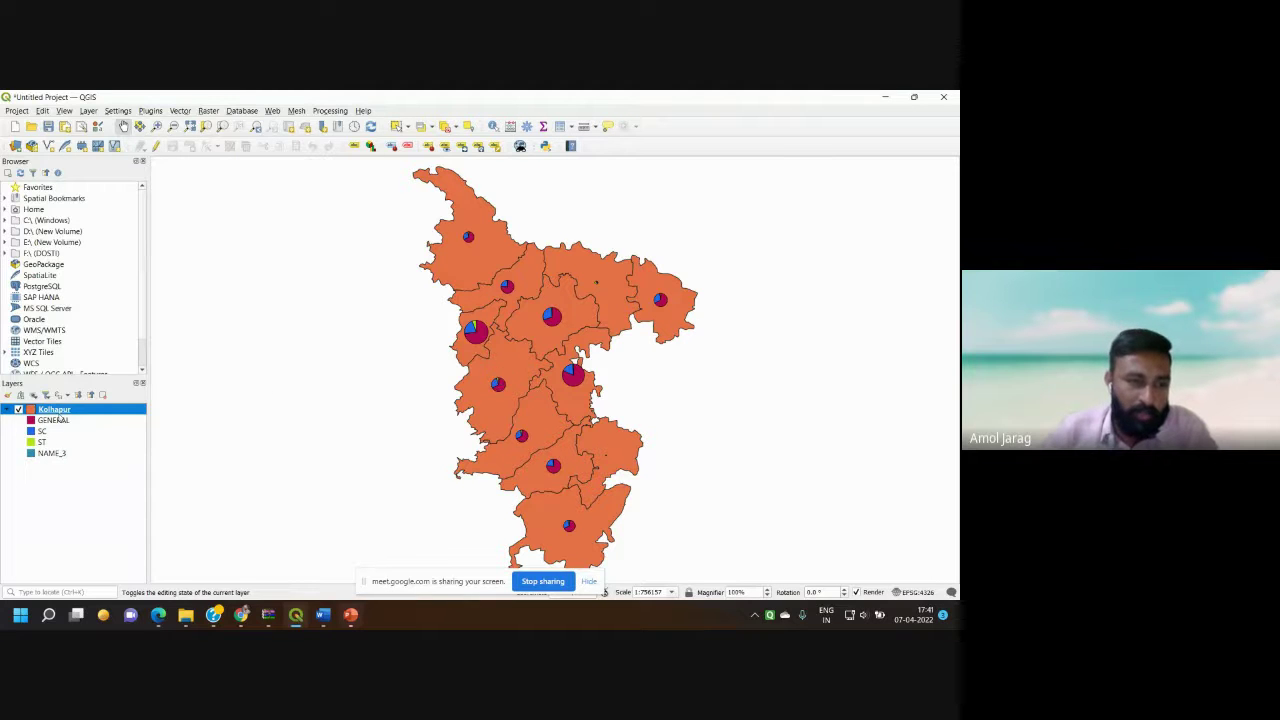
Try Inside Polygon placement for the pie charts and apply it.
right_click(48, 410)
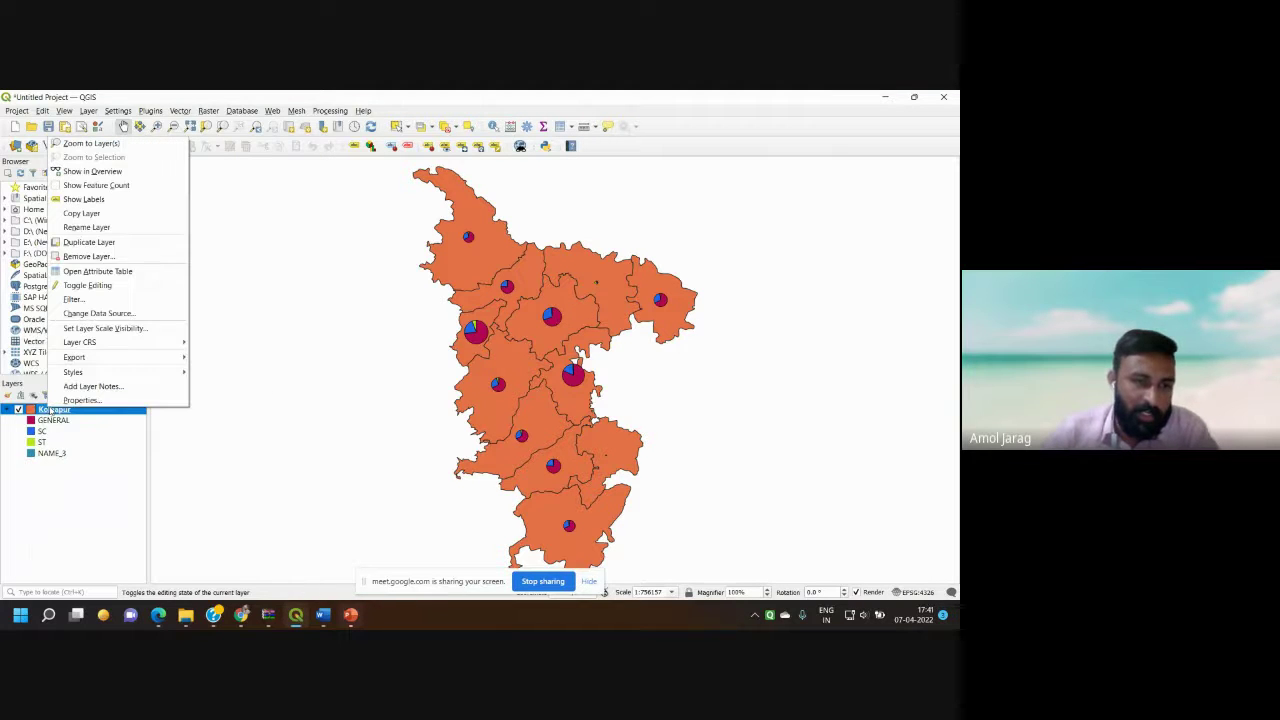
click(66, 401)
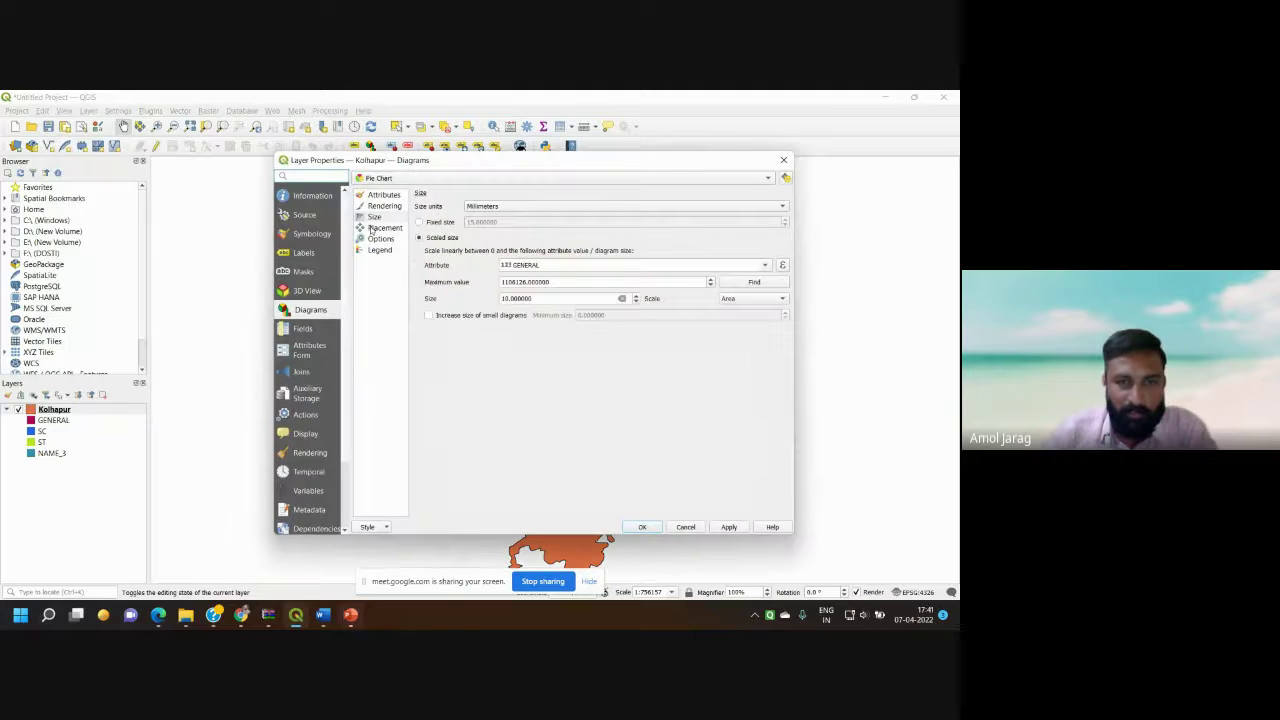
click(376, 228)
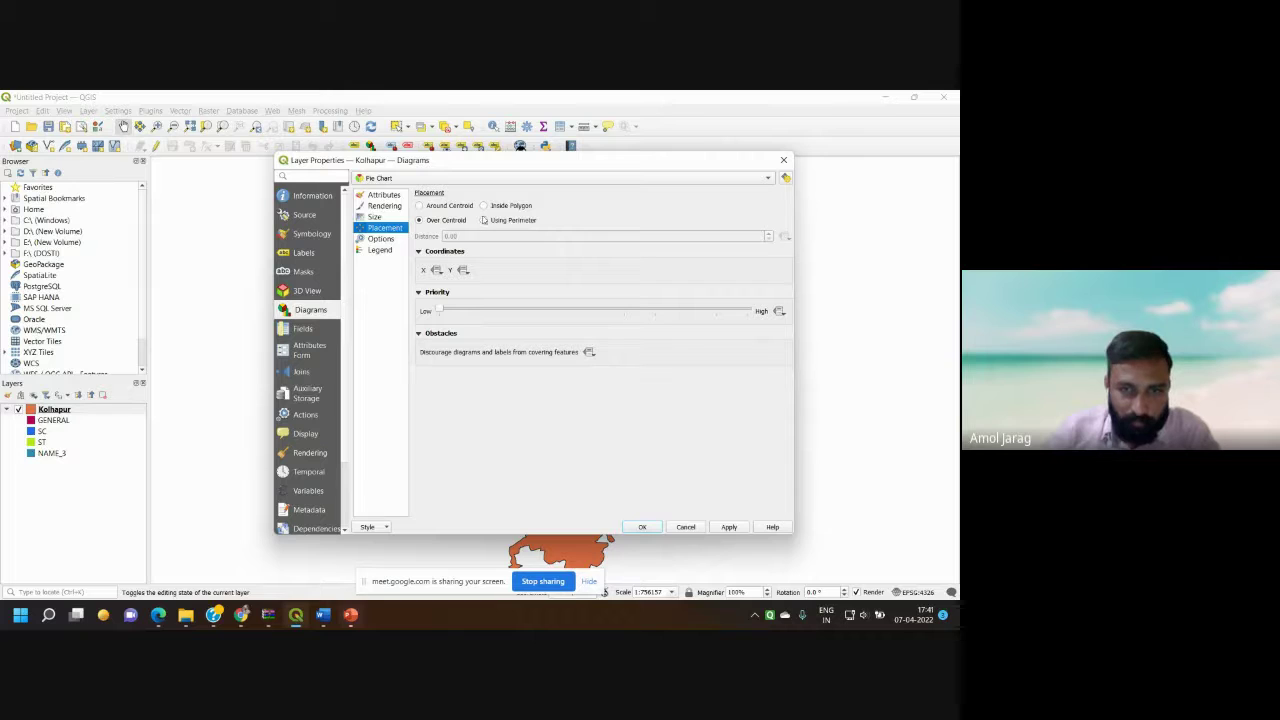
click(484, 205)
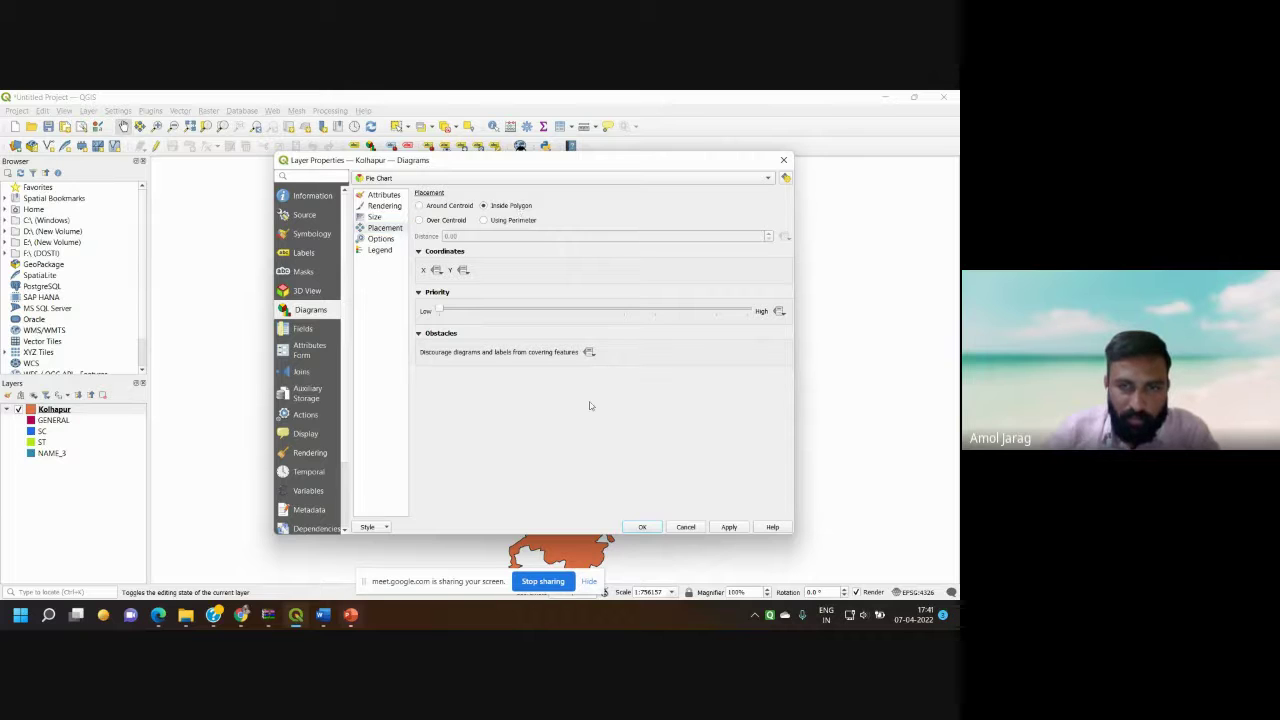
click(729, 528)
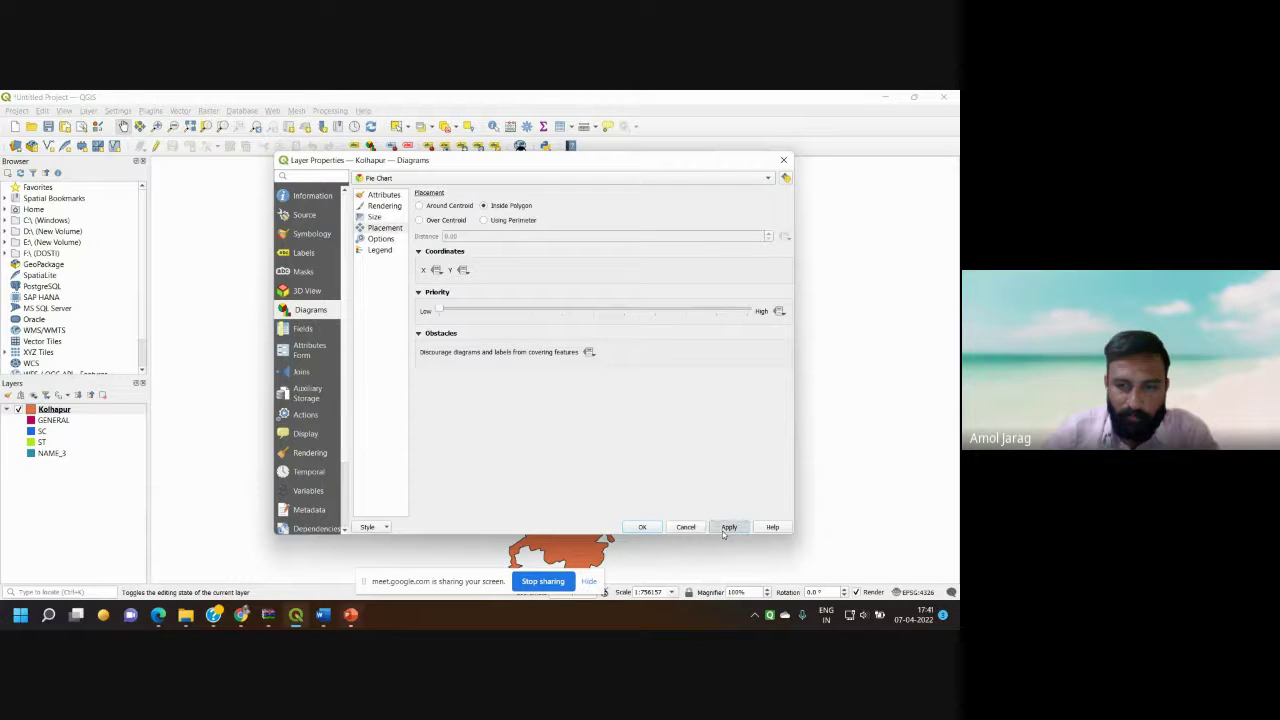
click(643, 527)
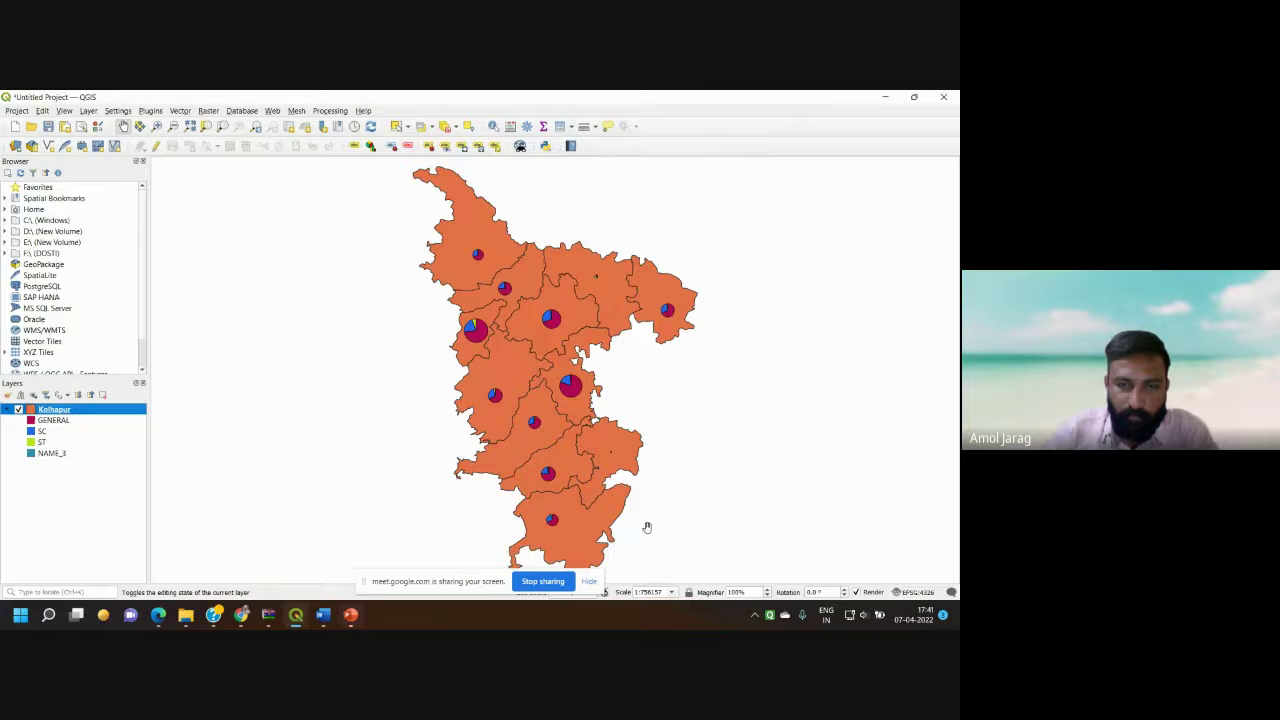
Switch the pie chart placement back to Over Centroid and apply.
right_click(93, 412)
click(140, 400)
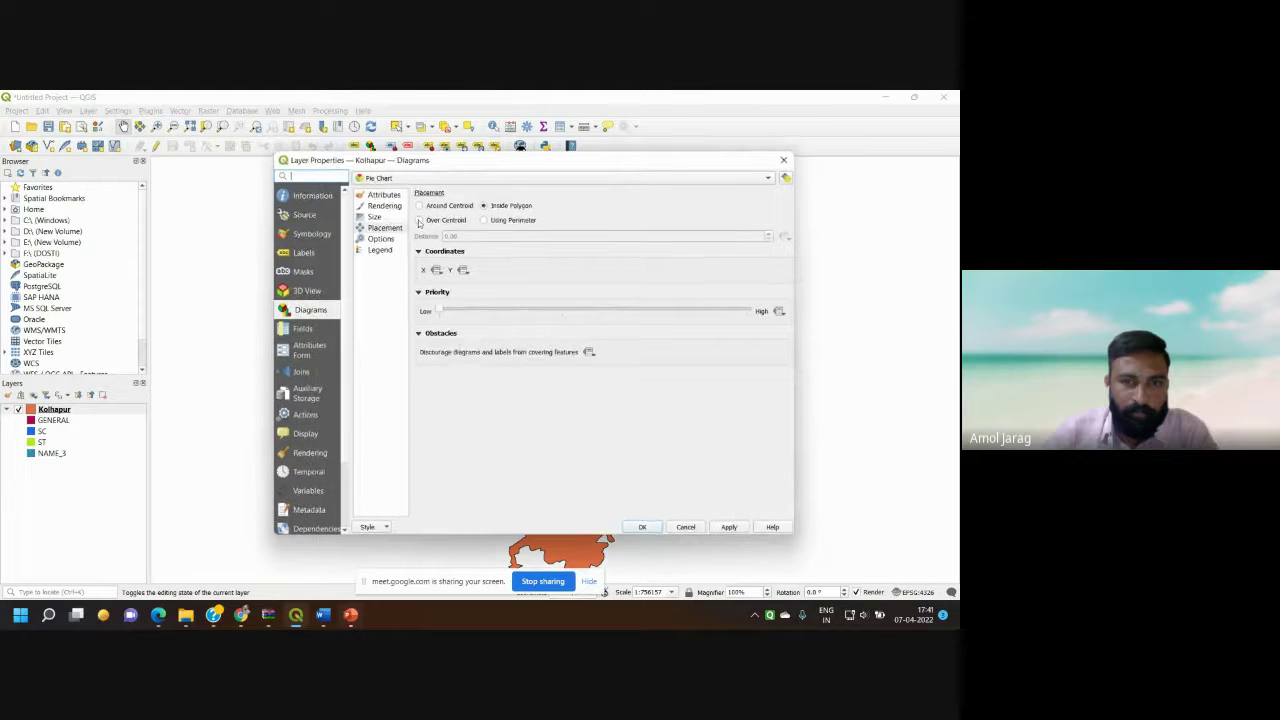
click(378, 240)
click(379, 250)
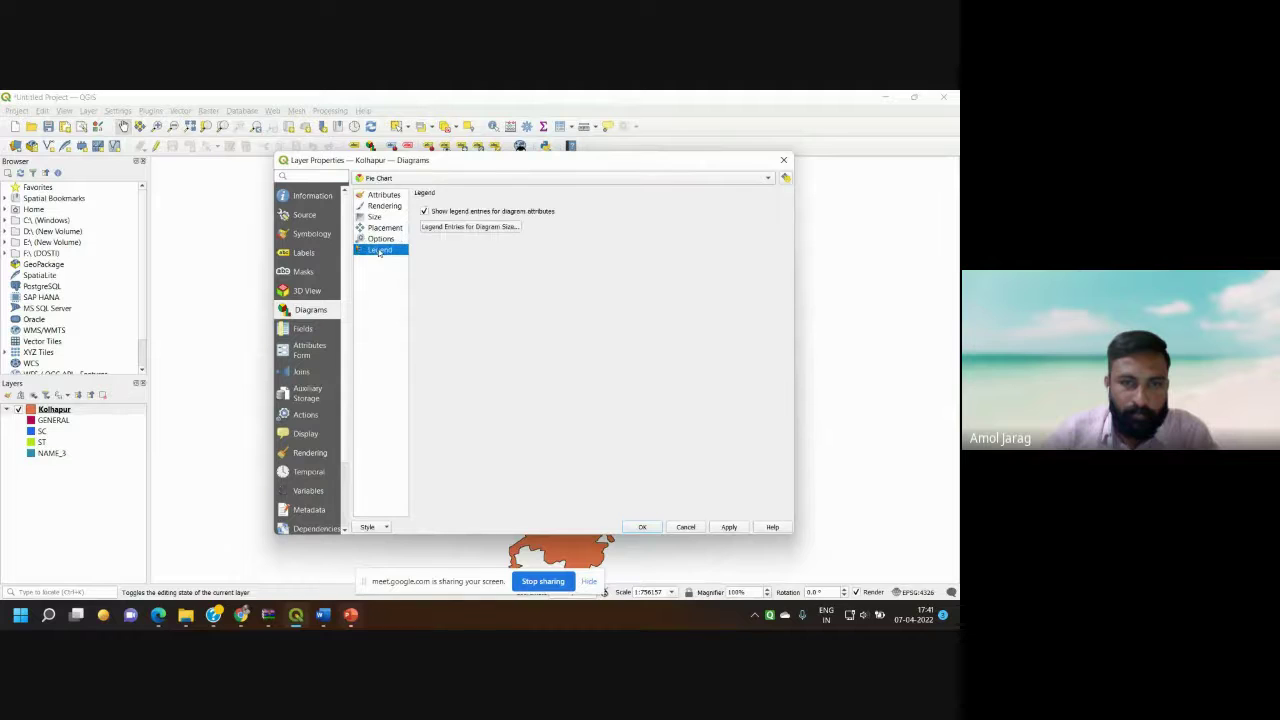
click(382, 228)
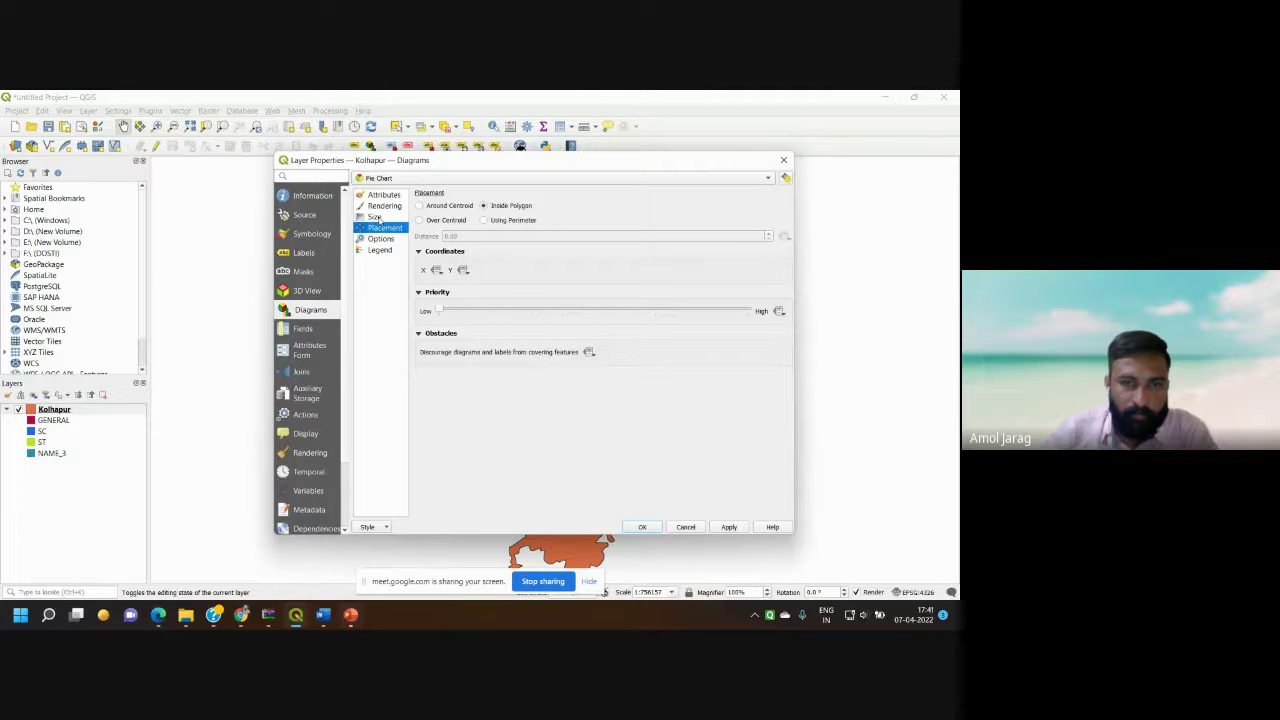
click(420, 220)
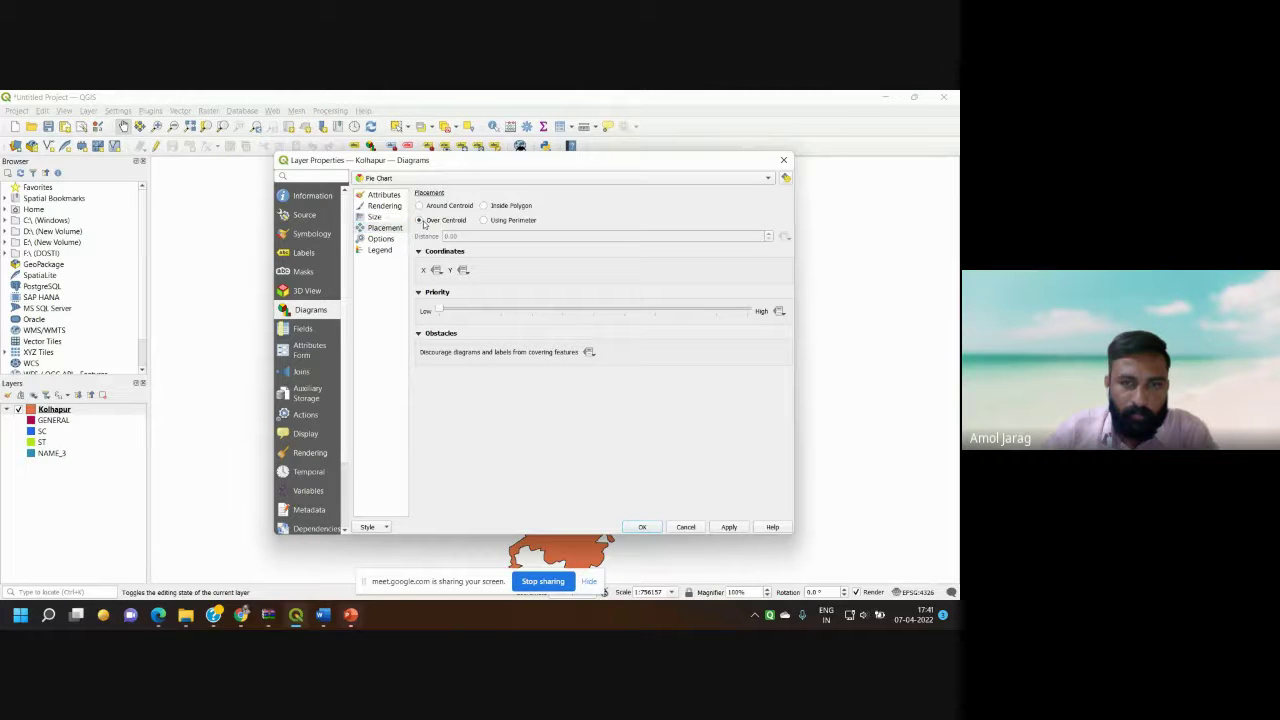
click(642, 527)
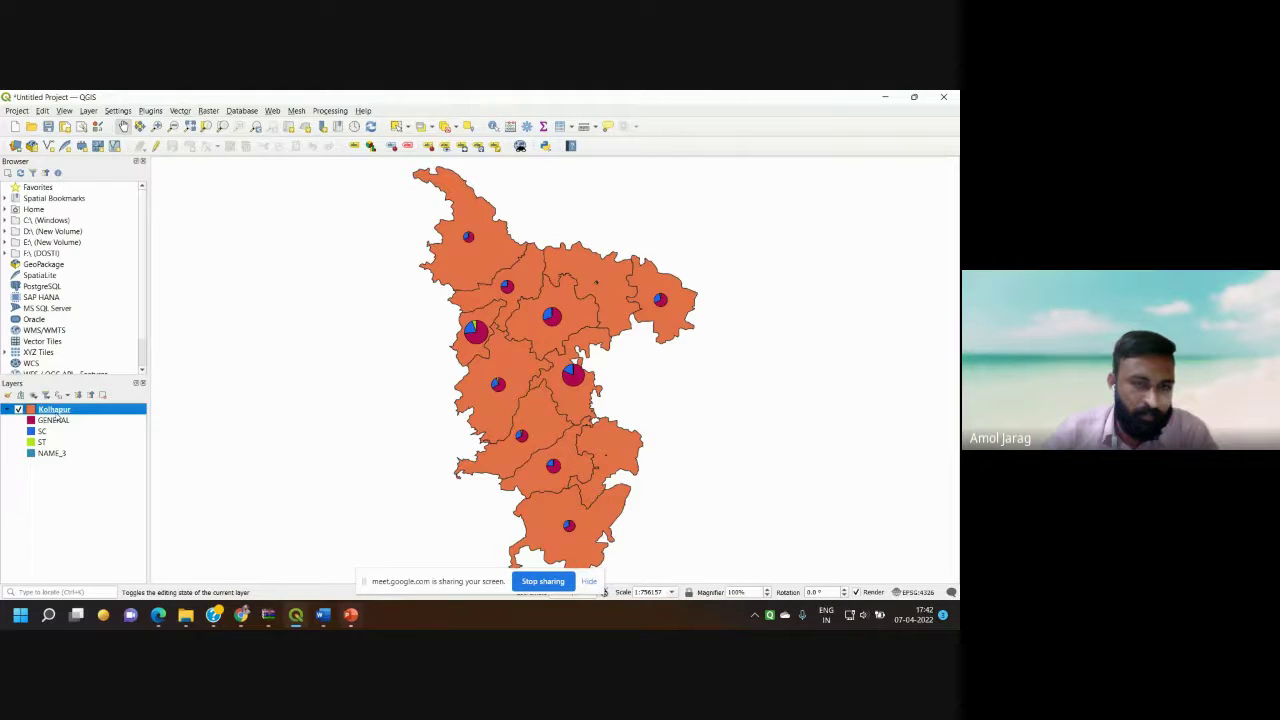
right_click(55, 415)
Turn on Single Labels for the Kolhapur layer in Layer Properties.
click(100, 410)
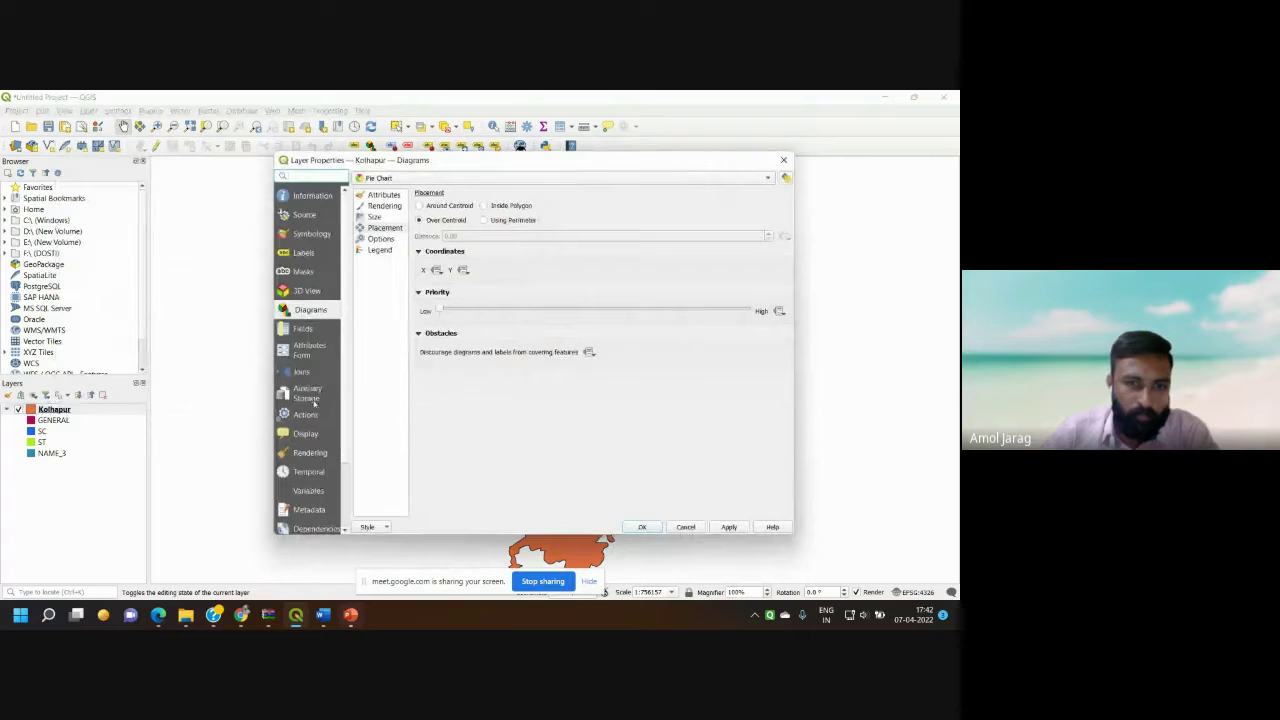
click(305, 254)
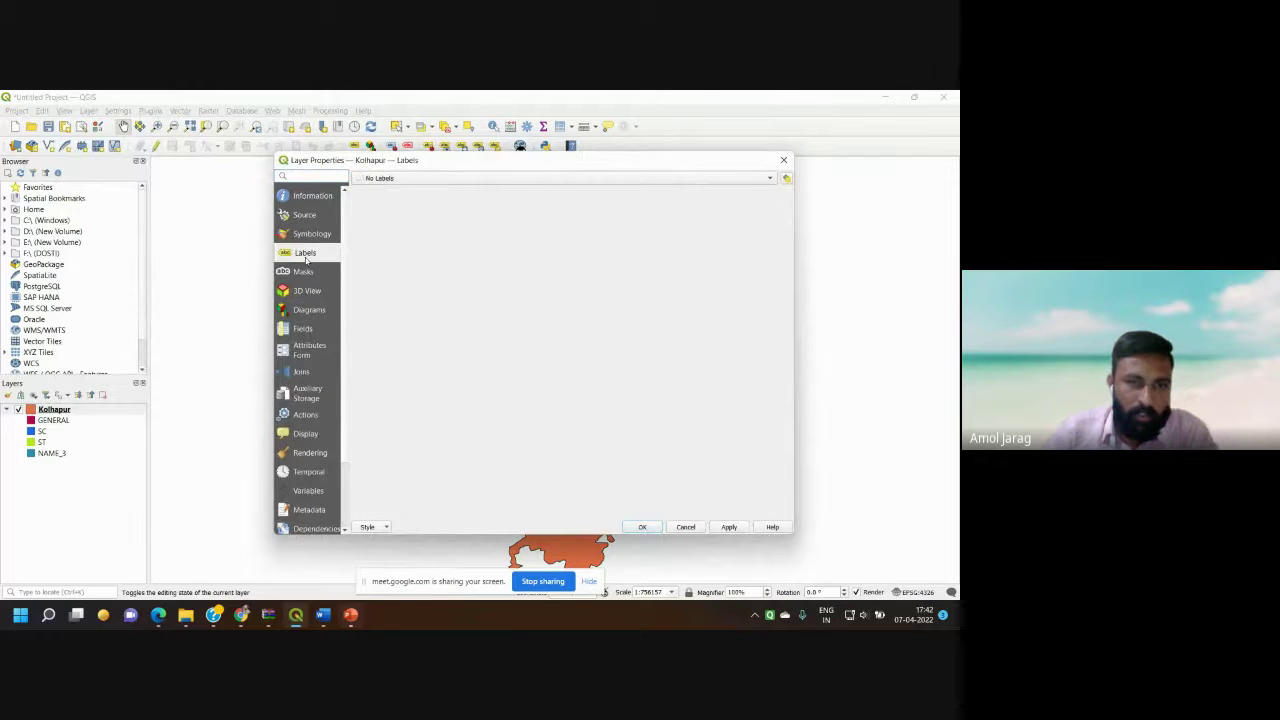
click(503, 180)
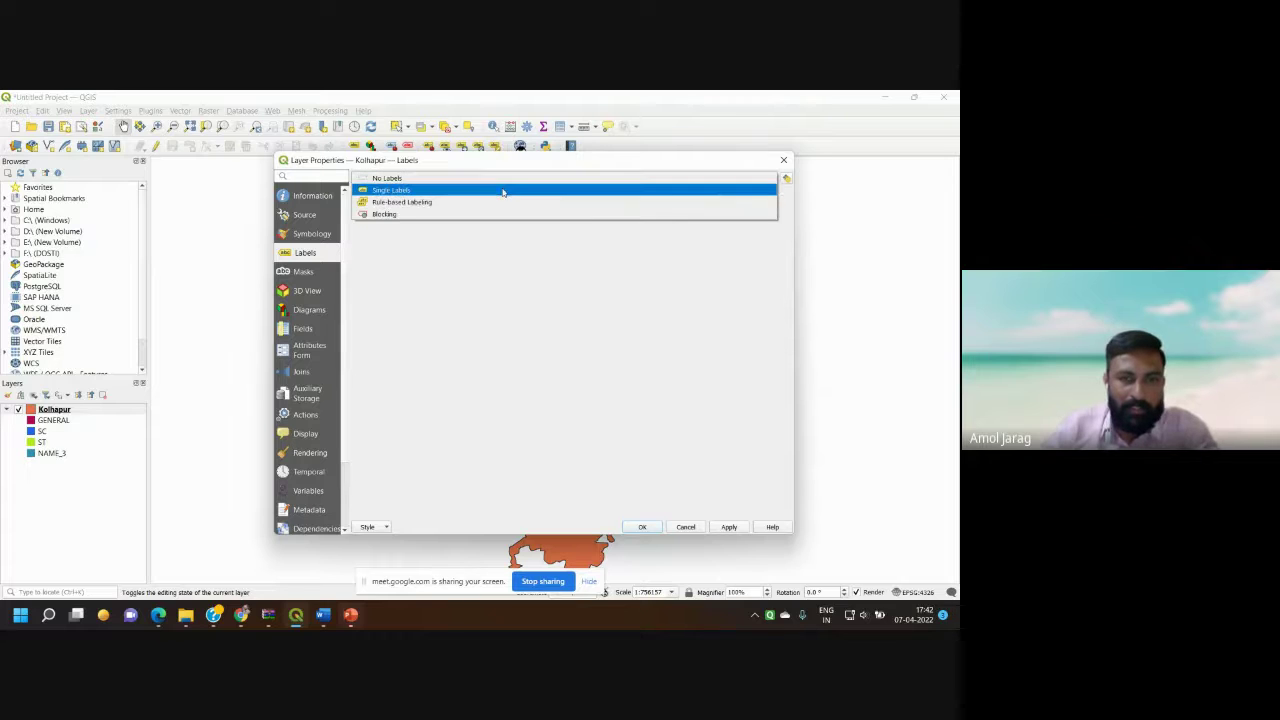
click(502, 190)
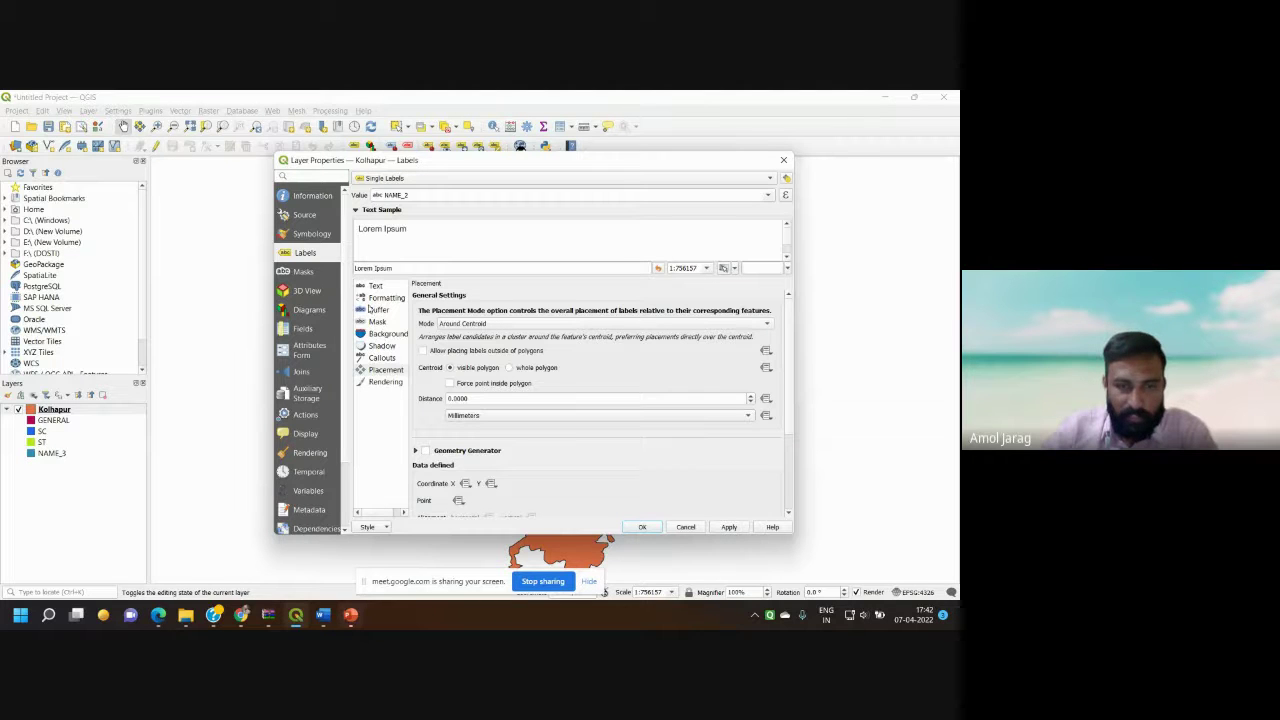
Place the labels horizontally within each polygon and apply the settings.
click(385, 371)
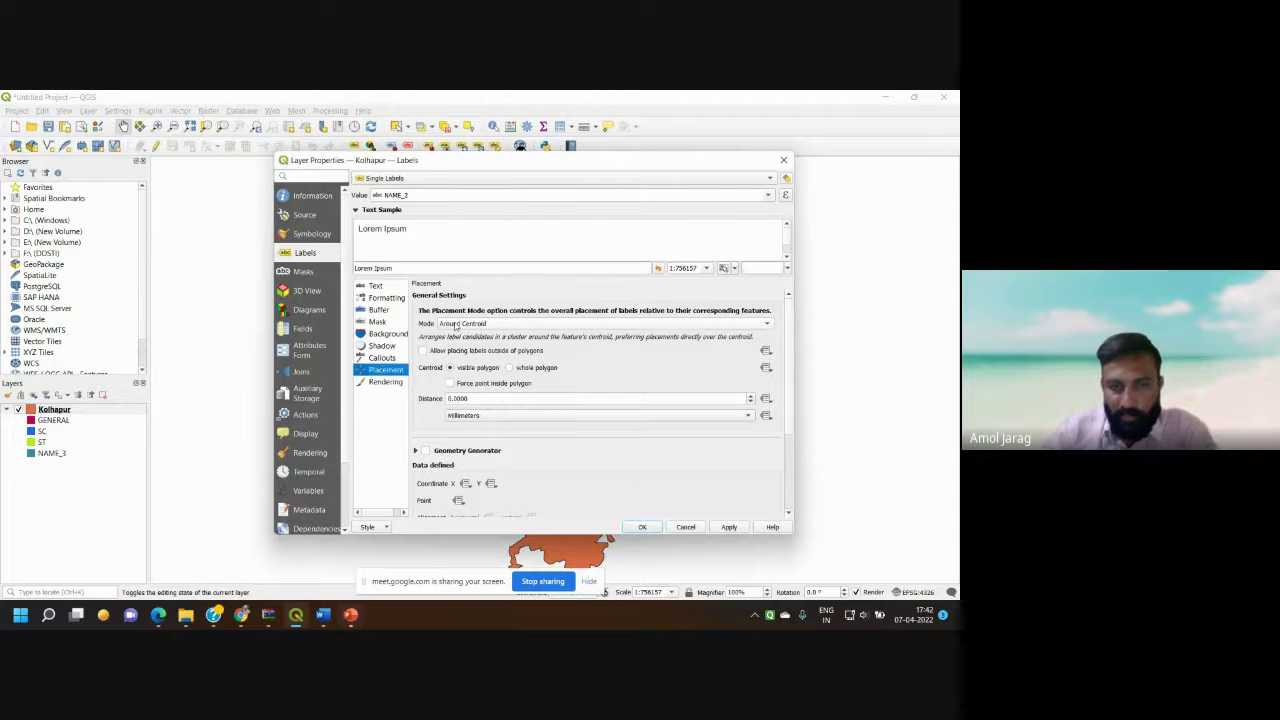
click(458, 324)
click(458, 337)
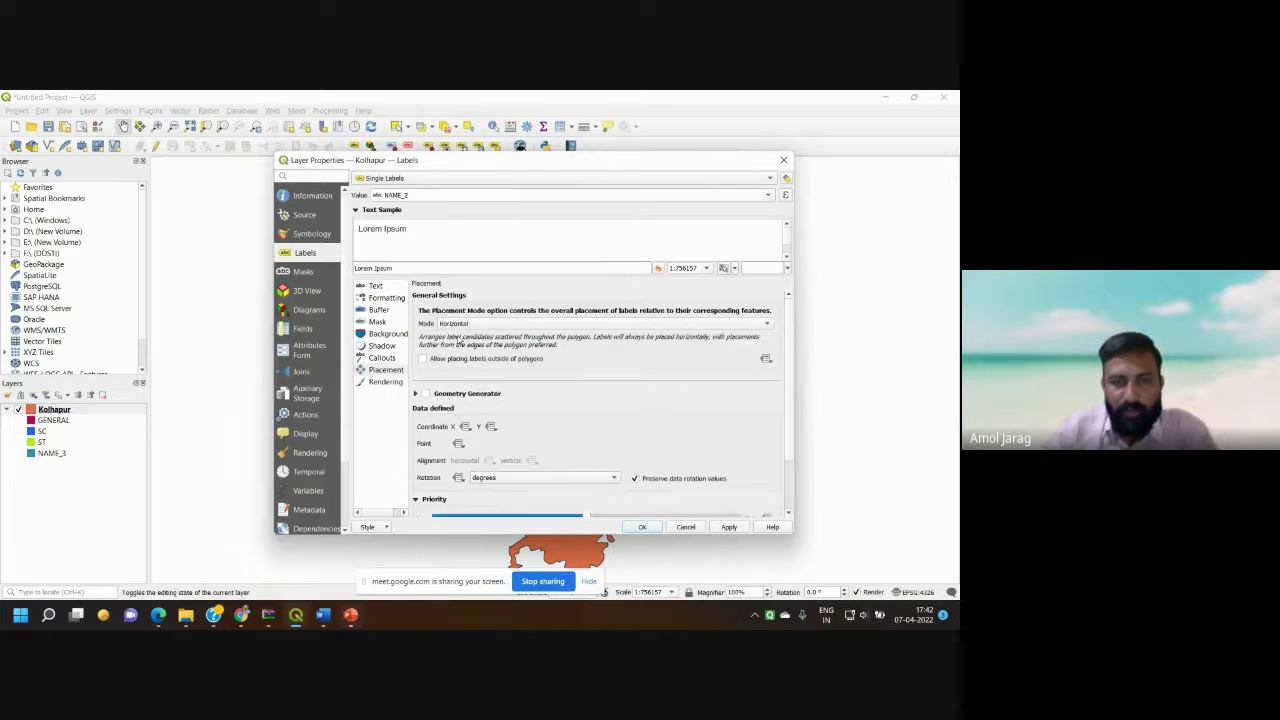
scroll(782, 415, down, 2)
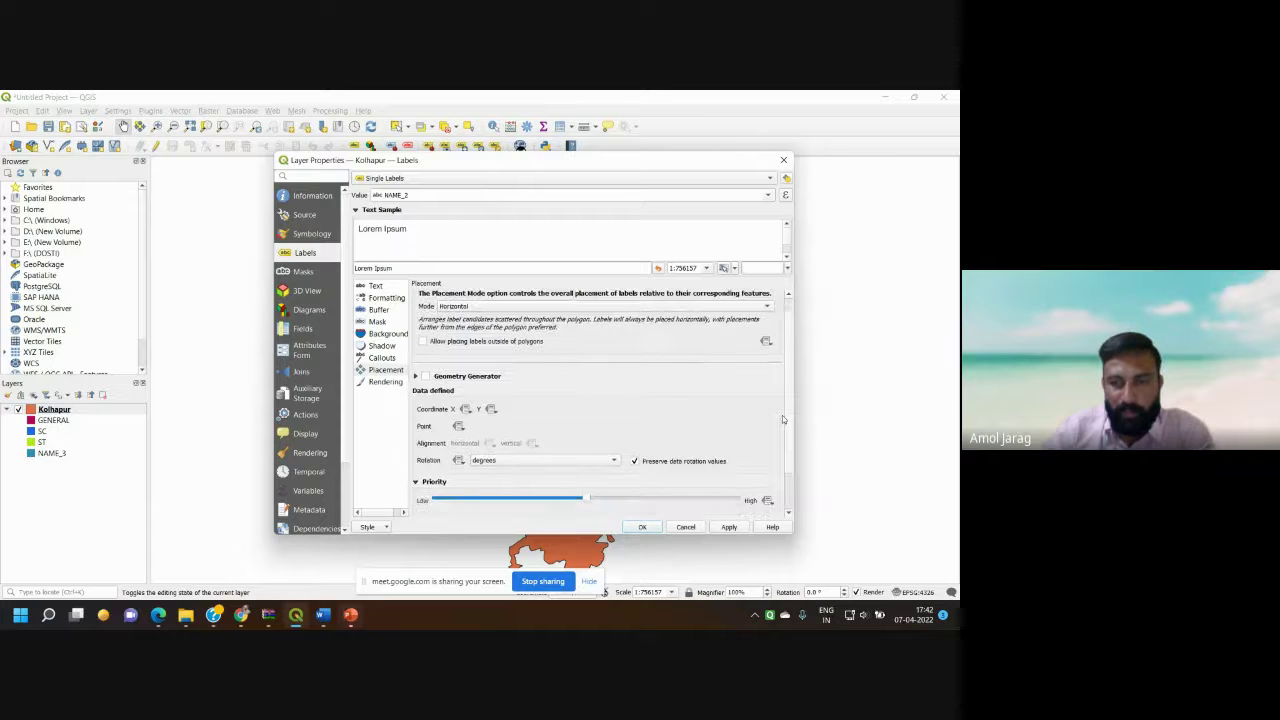
click(646, 527)
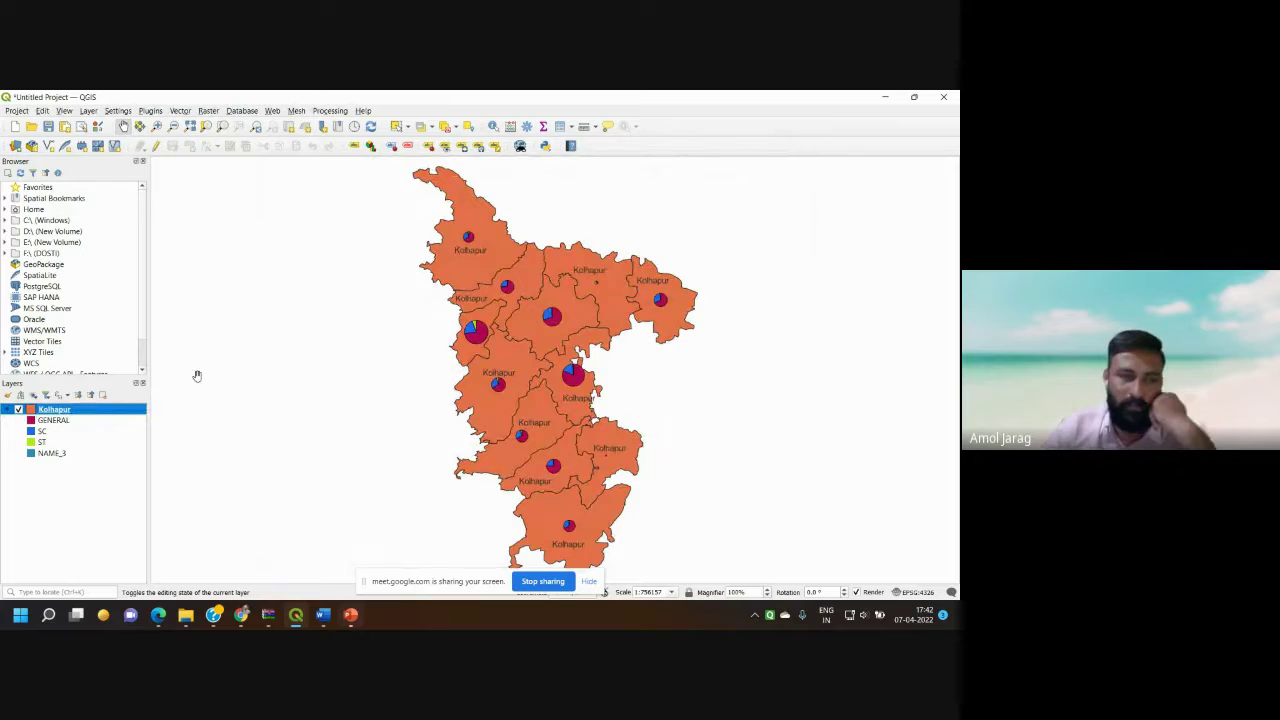
Set the Kolhapur layer's label value to the NAME_3 field and apply it.
right_click(75, 410)
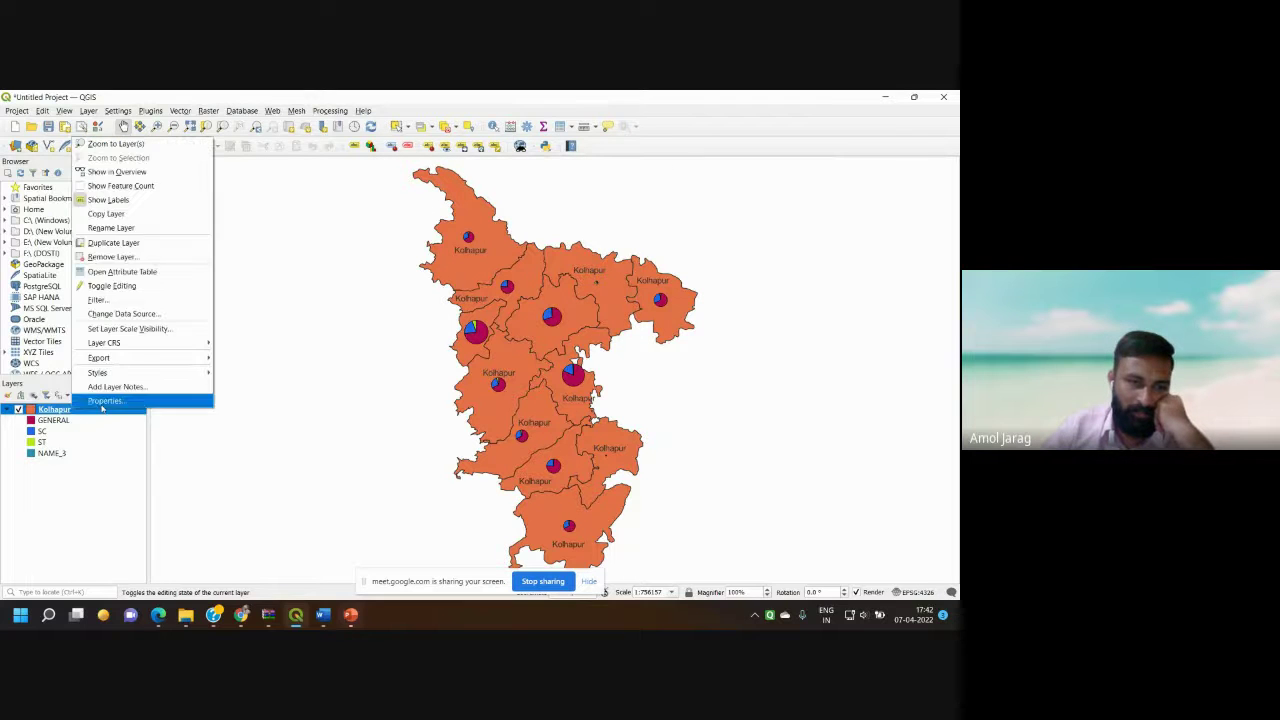
click(110, 400)
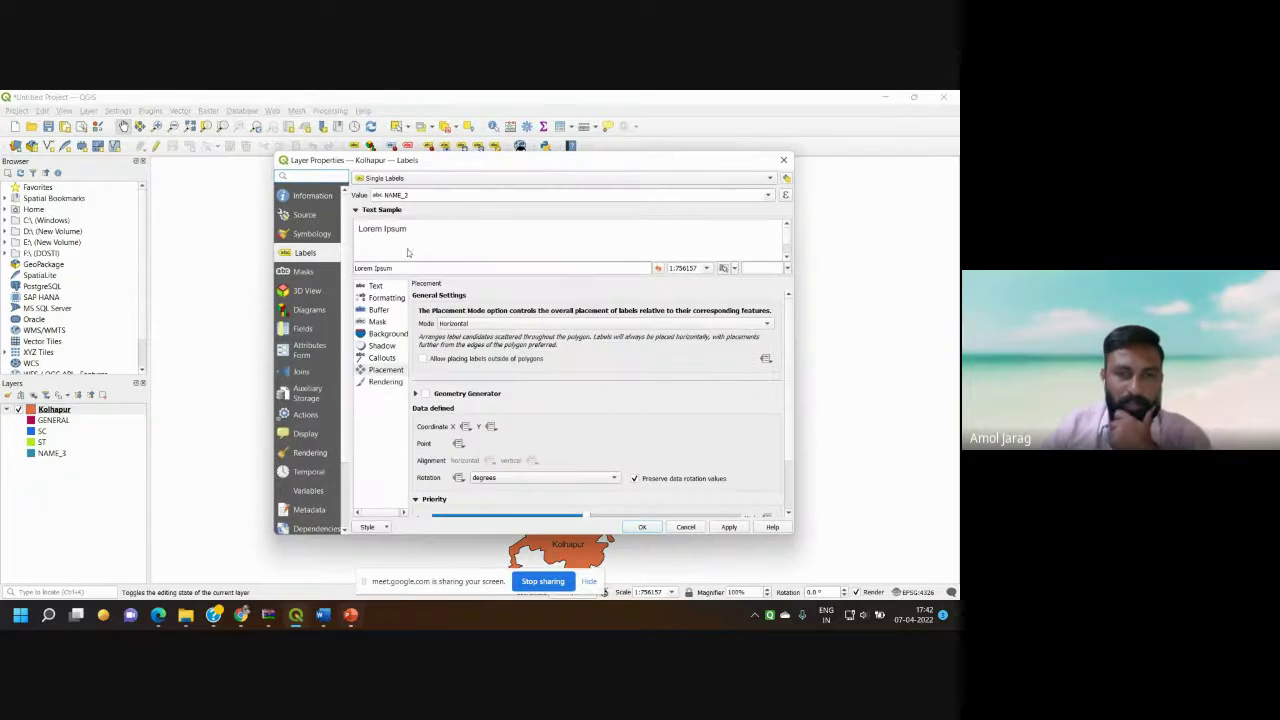
click(768, 195)
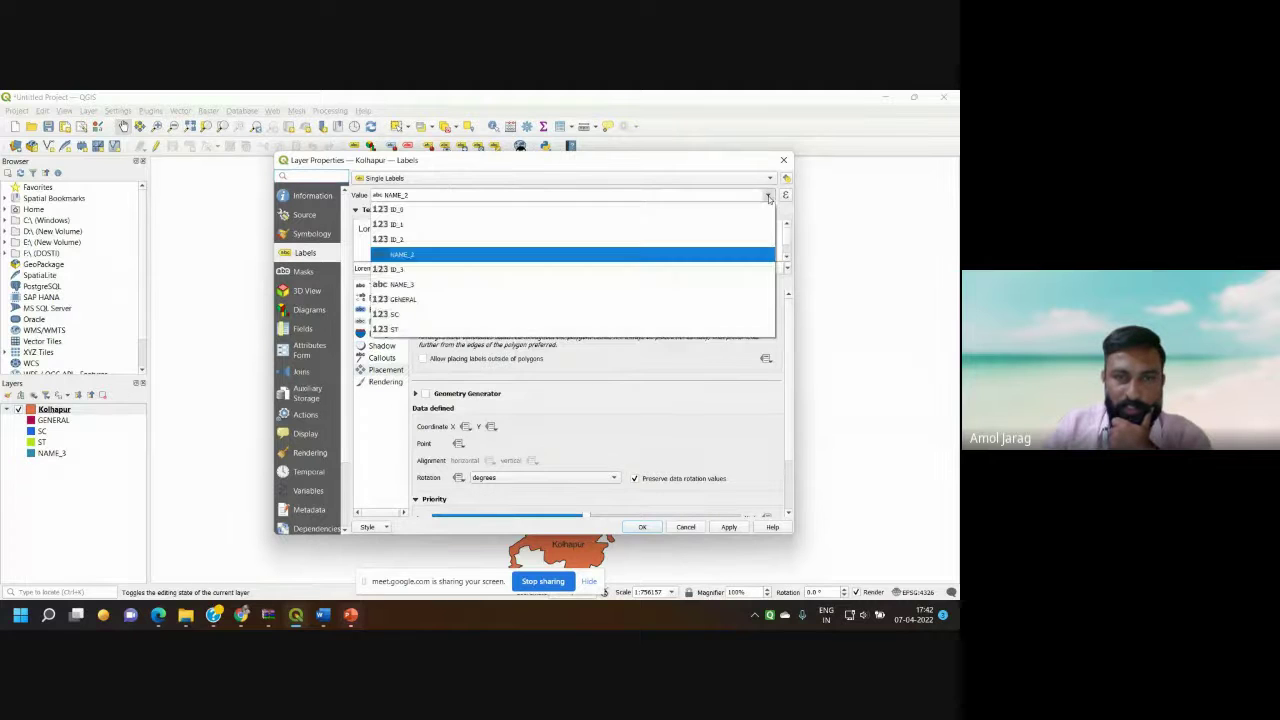
click(424, 286)
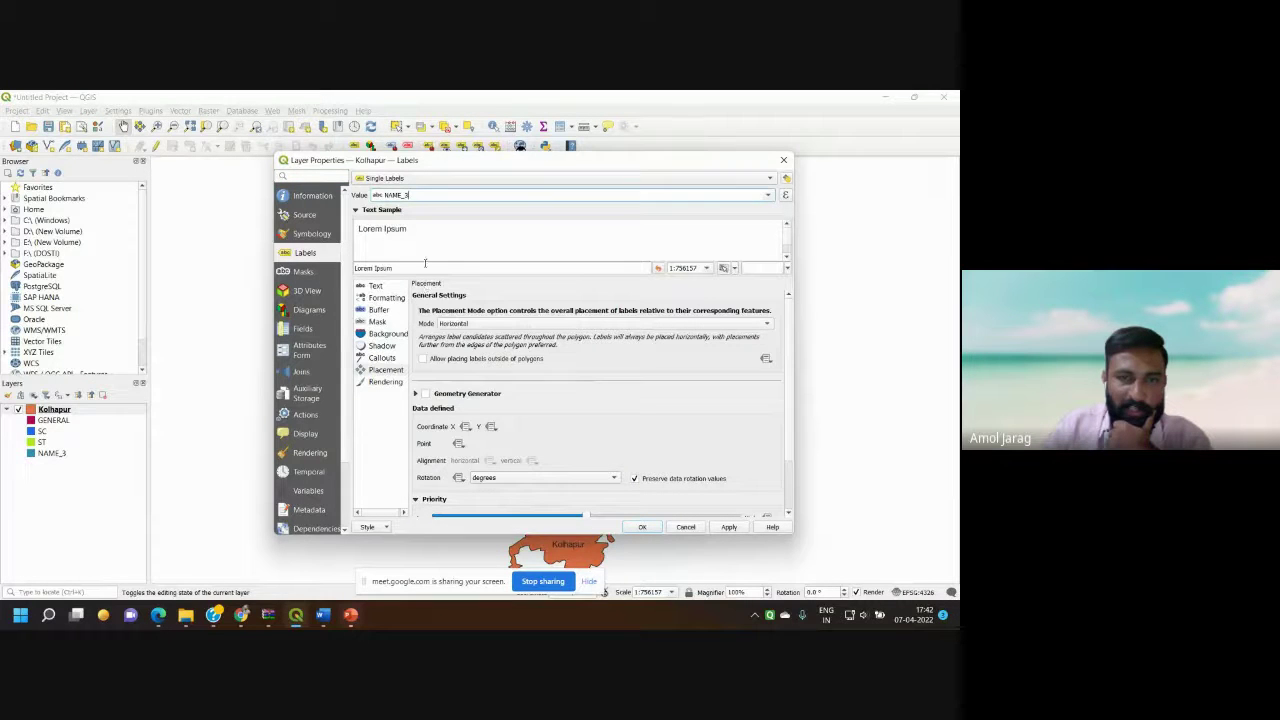
drag(423, 196, 386, 195)
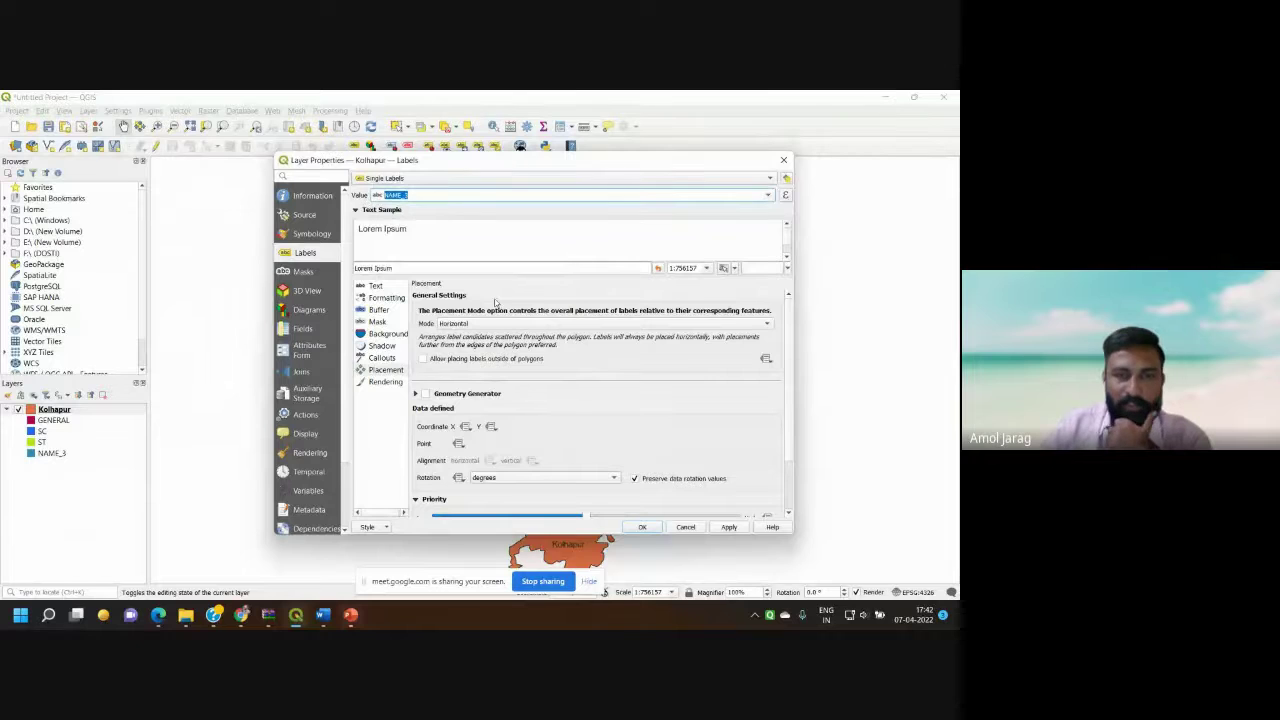
click(733, 528)
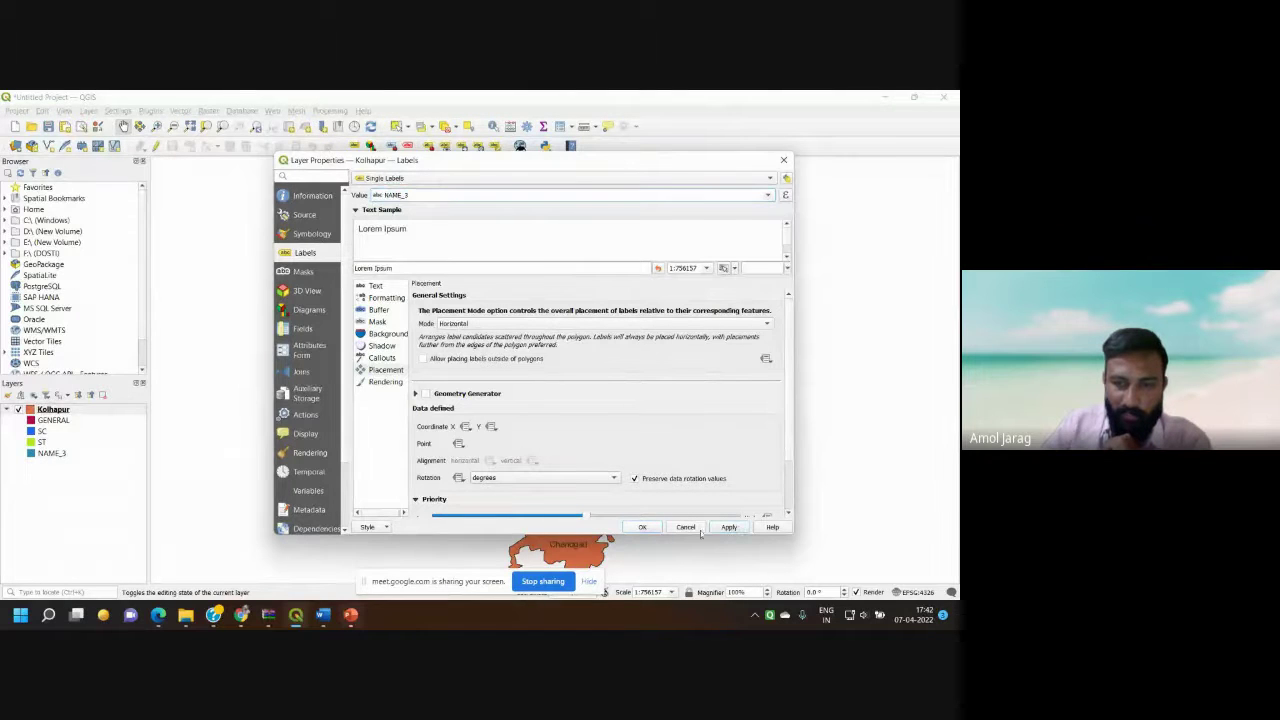
click(642, 527)
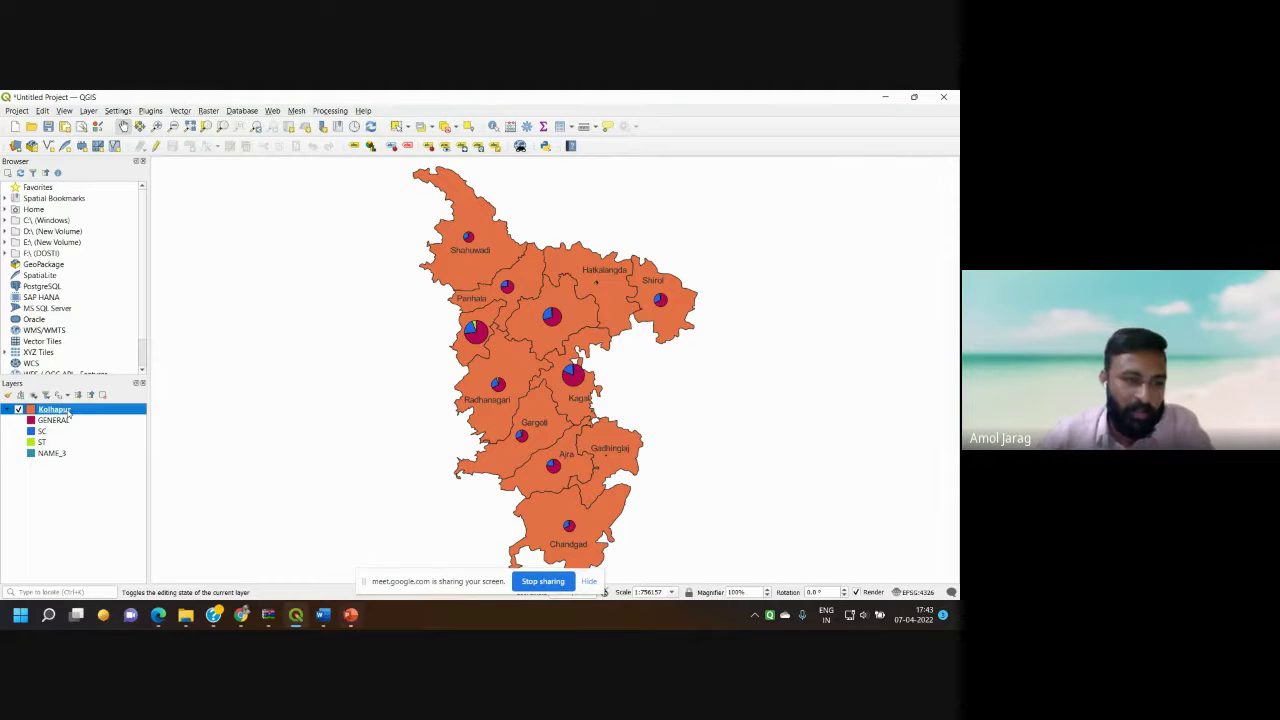
Reopen the Kolhapur layer properties and look through its pages up to Diagrams.
right_click(68, 412)
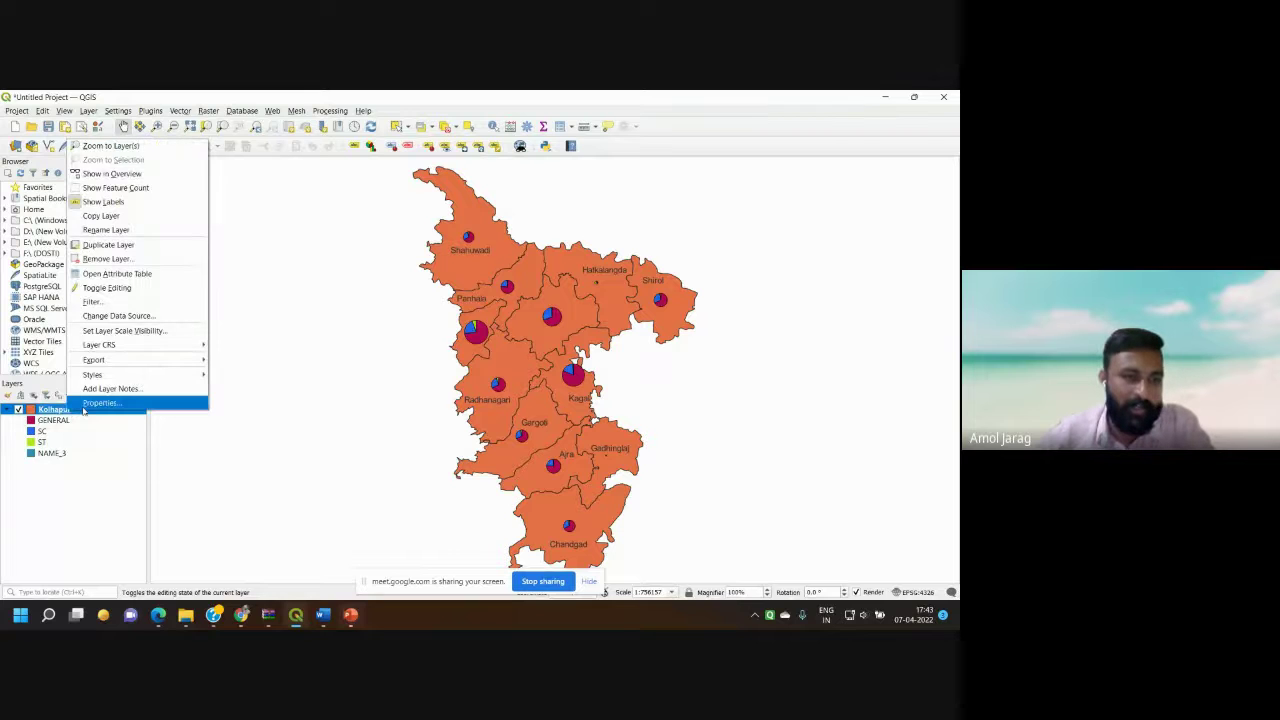
click(86, 405)
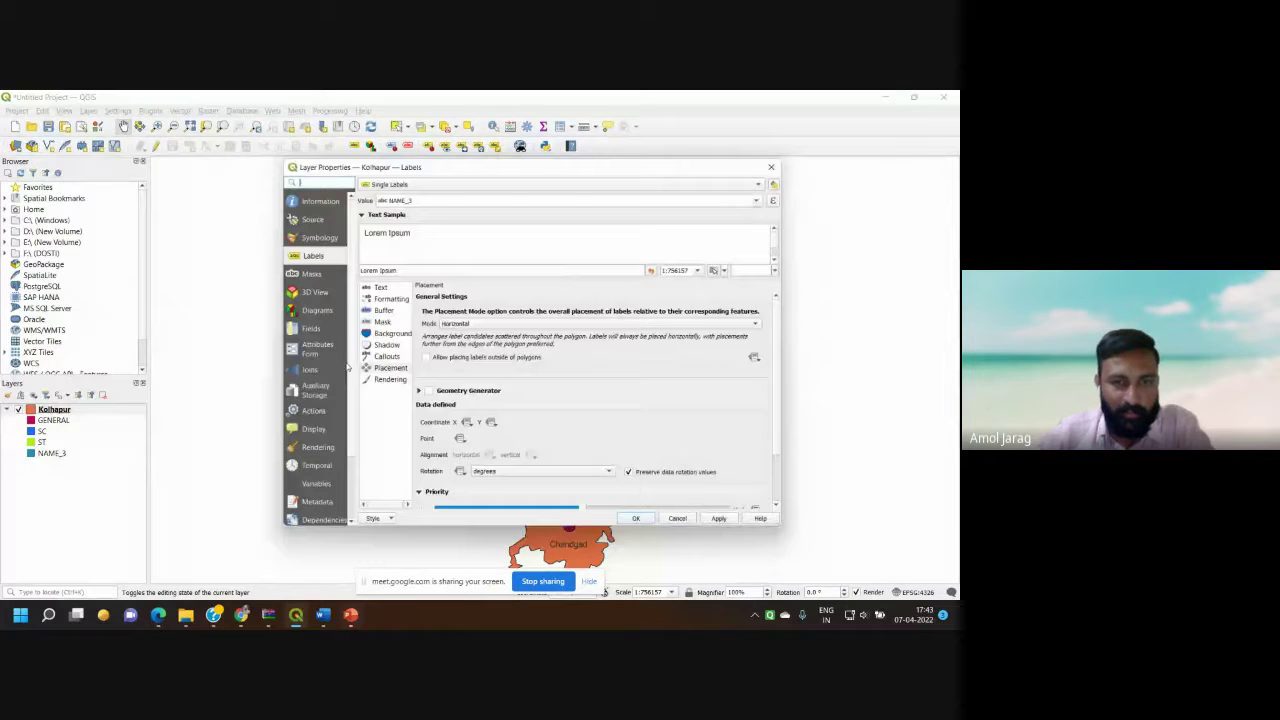
click(308, 216)
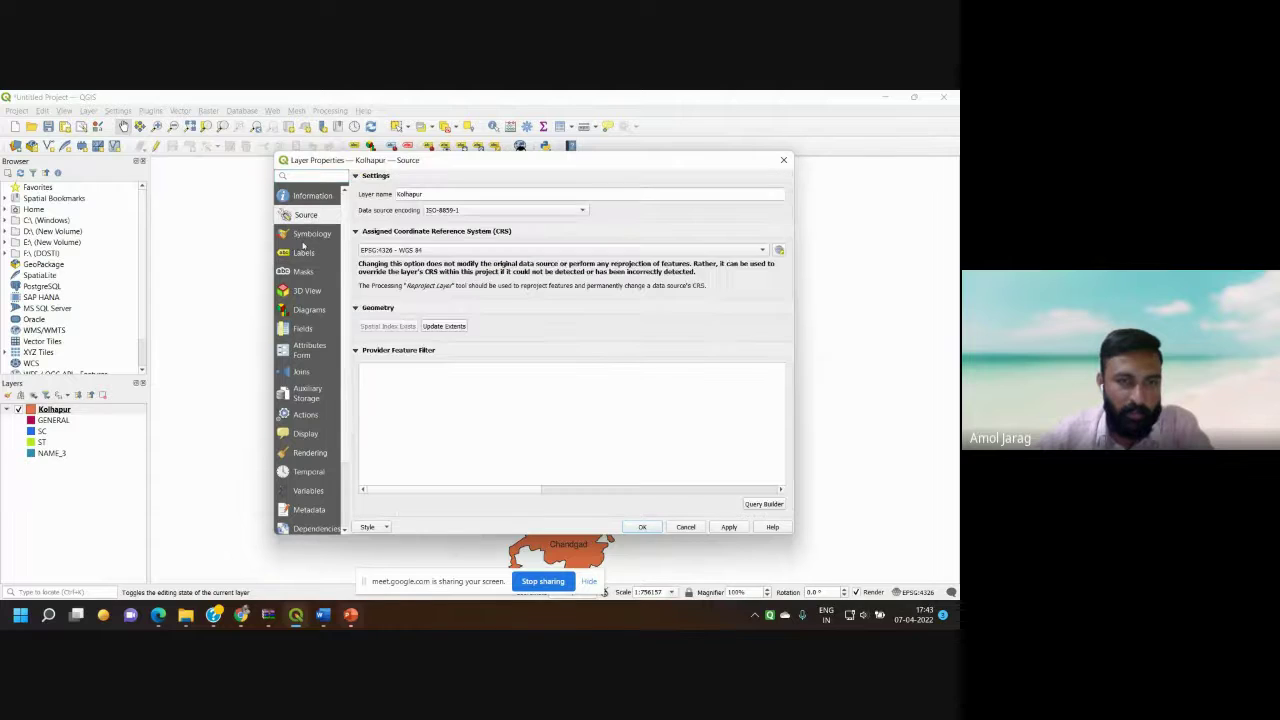
click(310, 233)
click(304, 252)
click(306, 290)
click(299, 313)
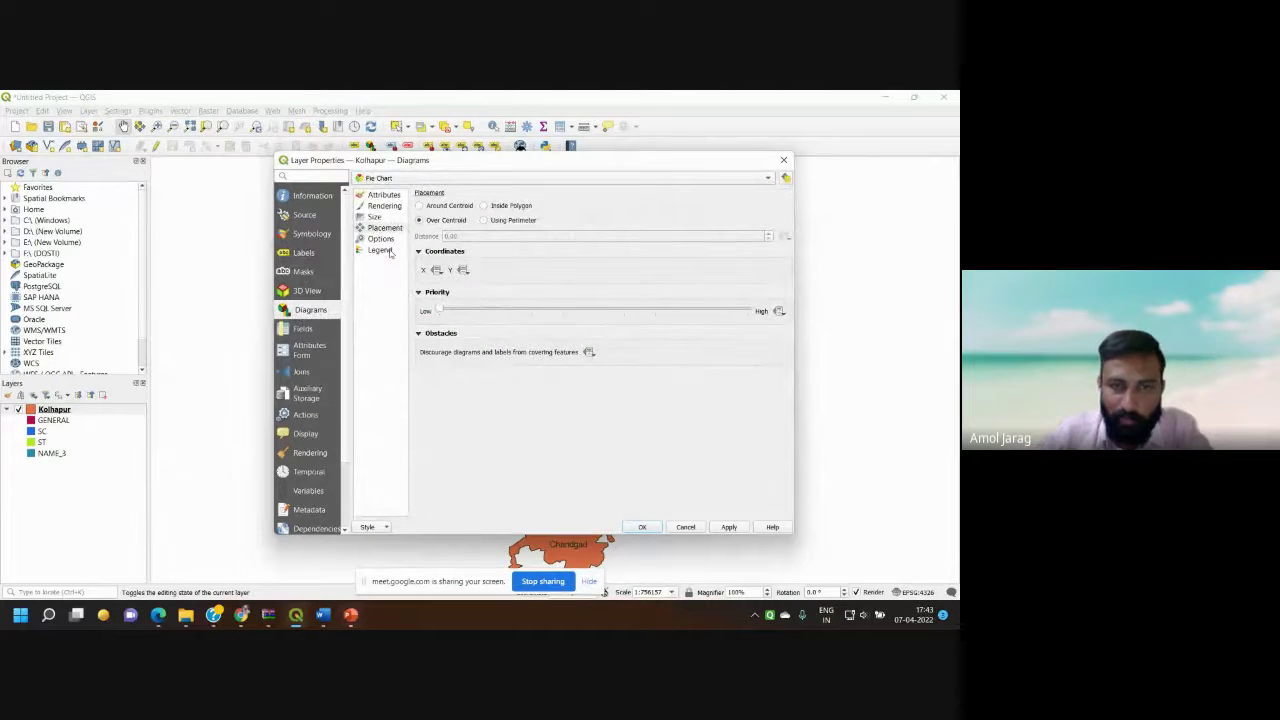
Switch the layer's labelling mode to No Labels.
click(304, 253)
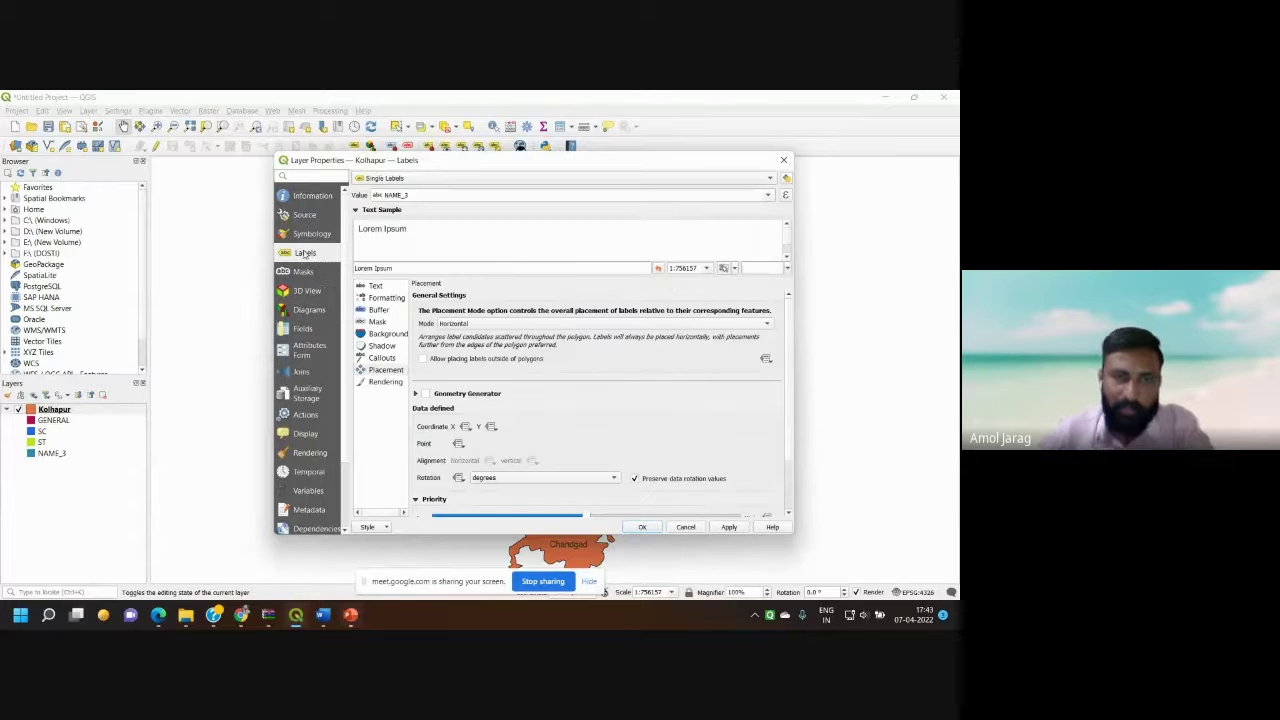
click(390, 178)
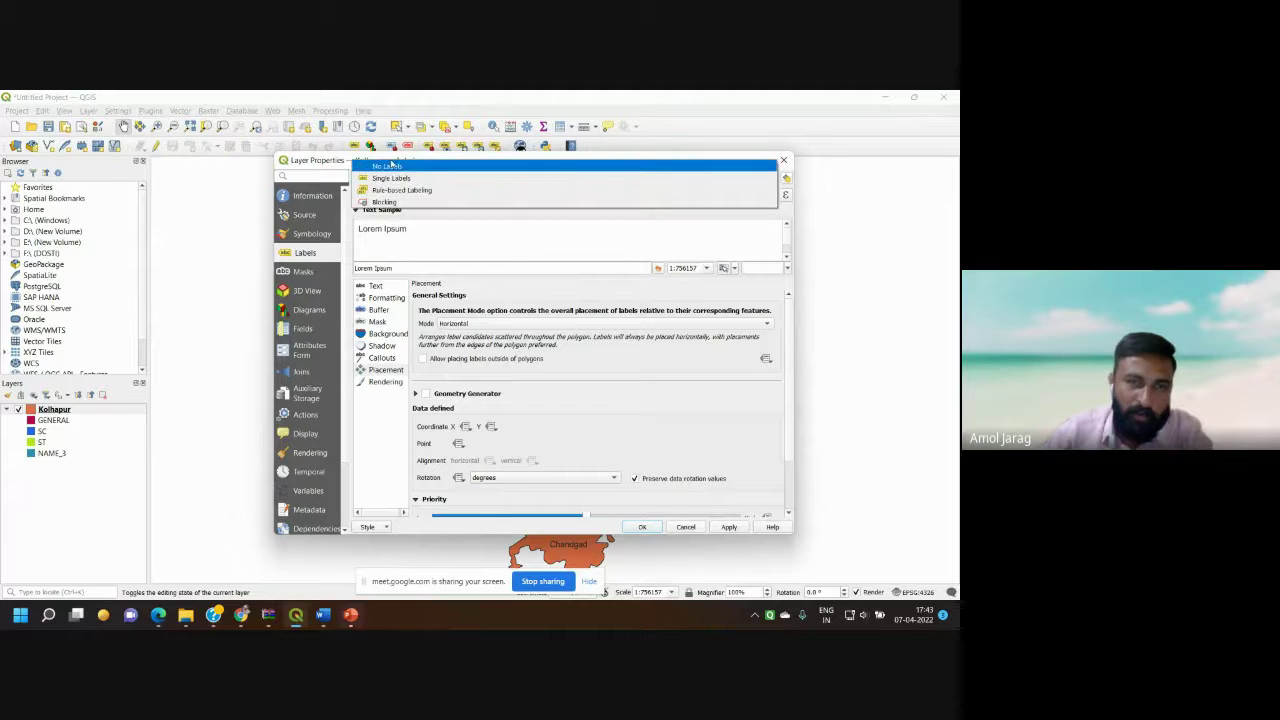
click(390, 166)
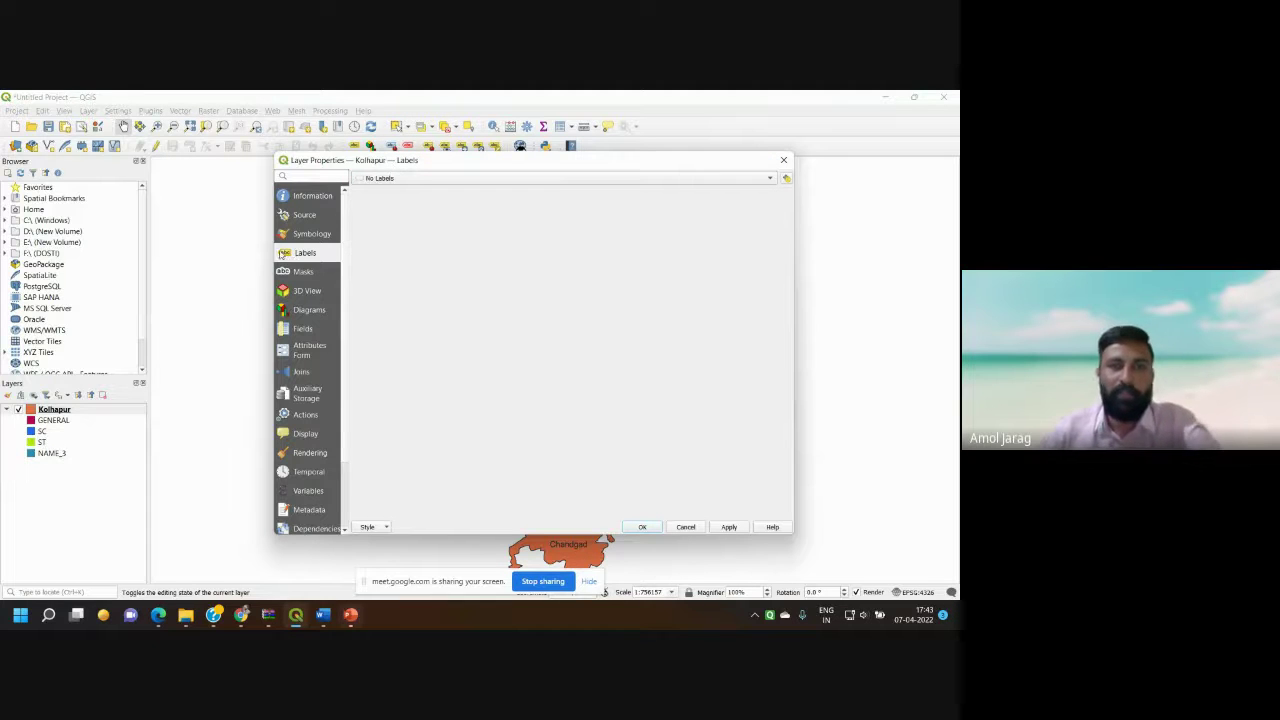
Turn single-field labelling back on with NAME_3 as the label field.
click(401, 179)
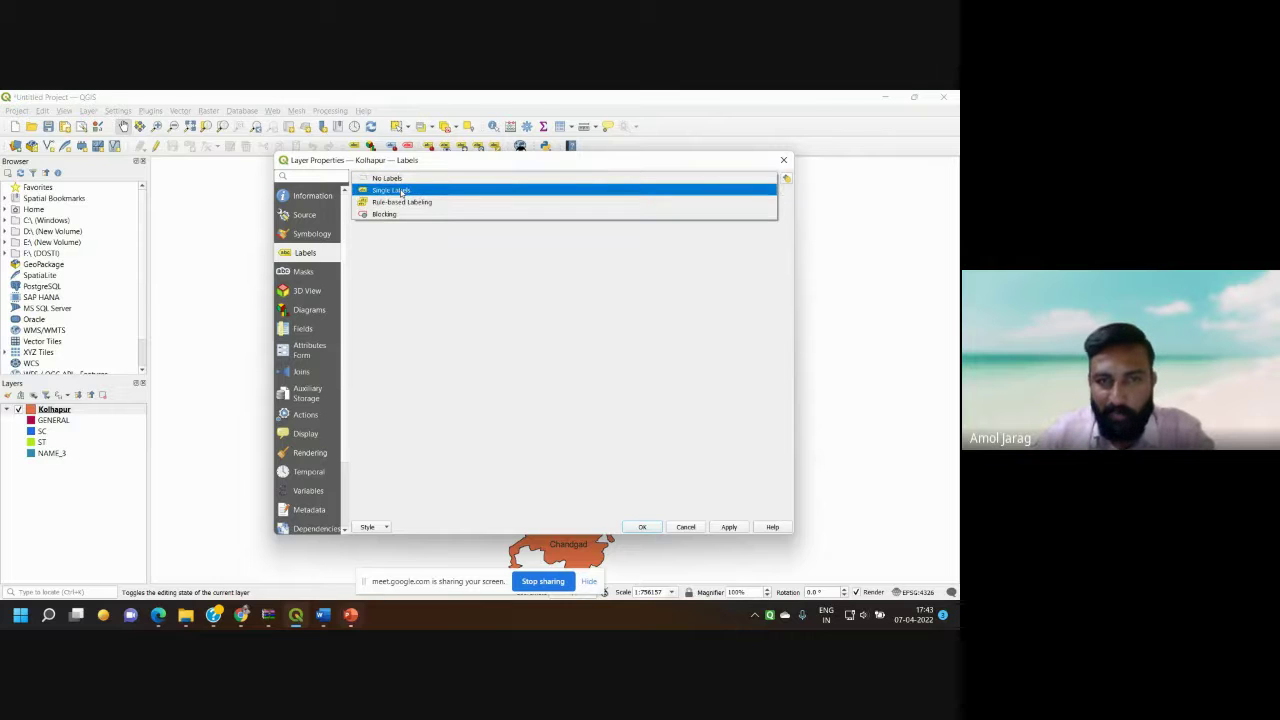
click(401, 191)
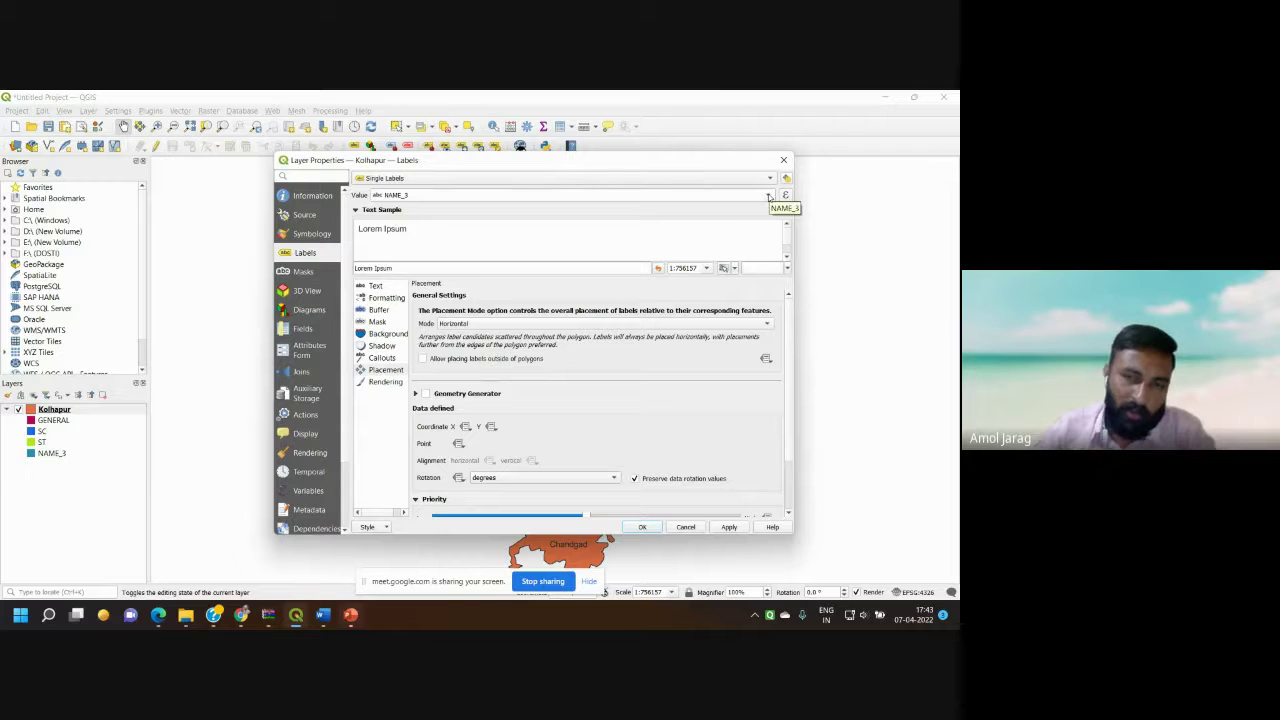
click(769, 197)
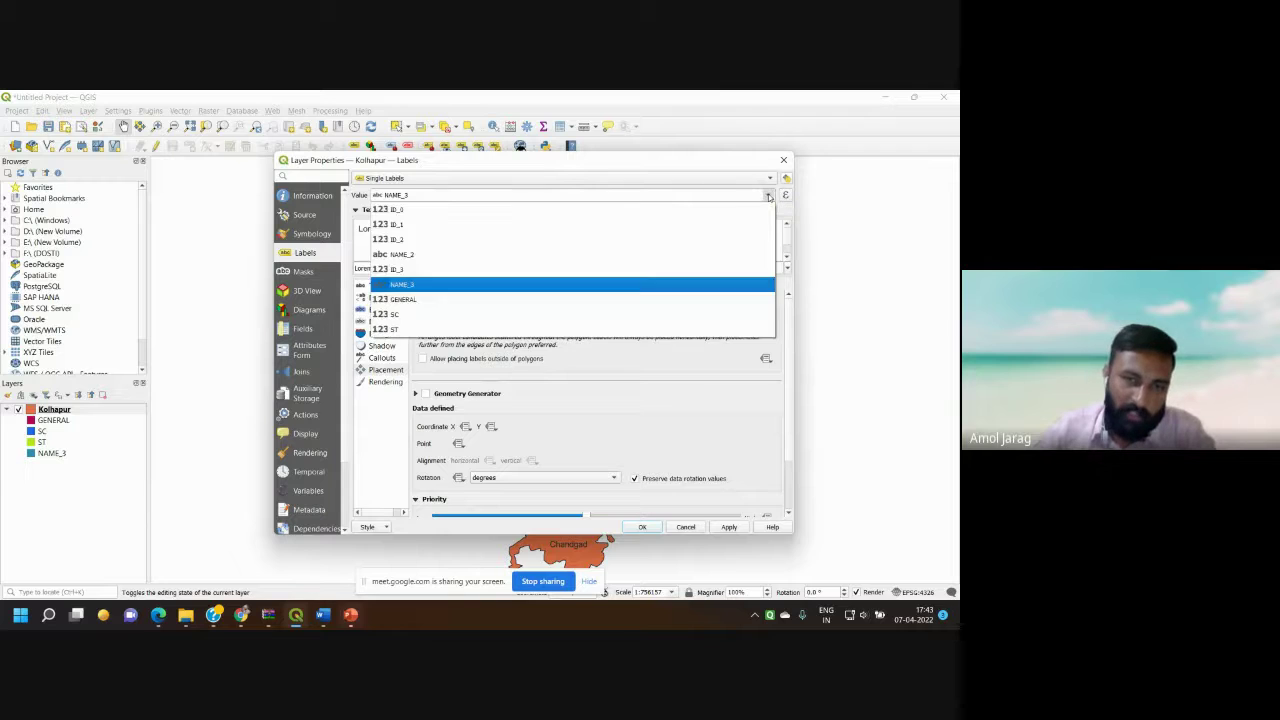
click(434, 287)
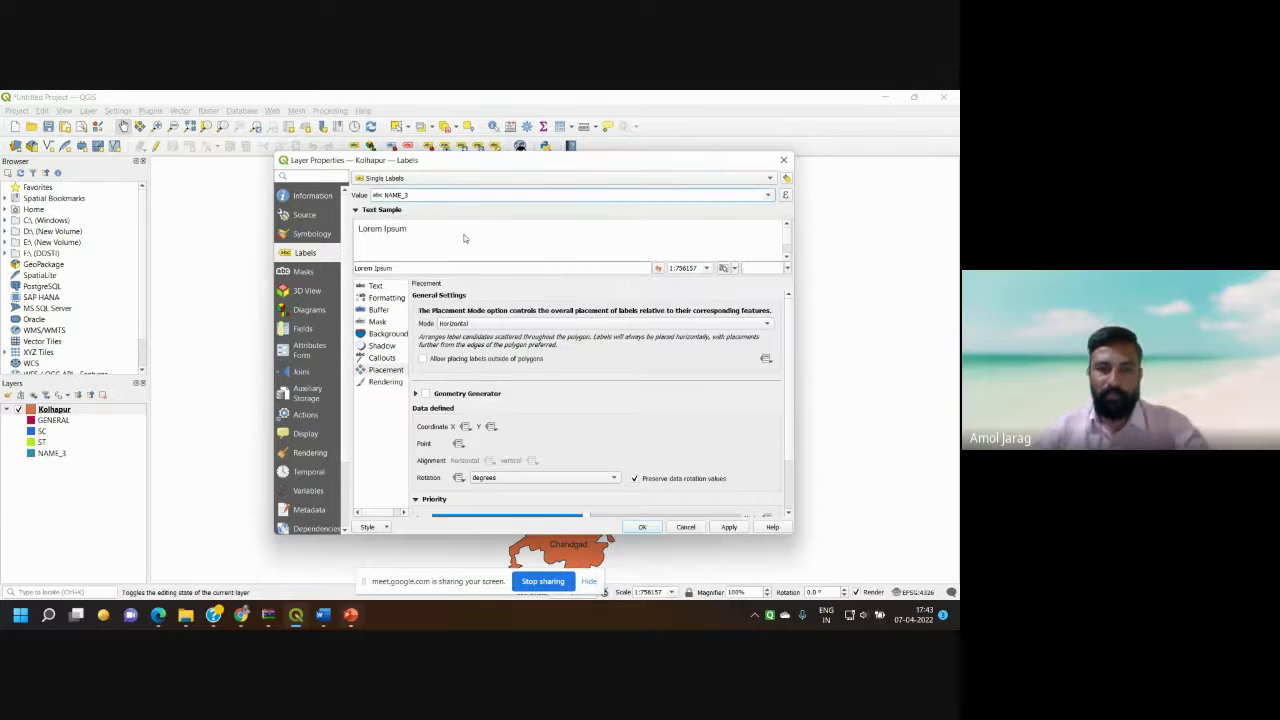
Keep Arial Regular as the label font and review the text size.
click(376, 286)
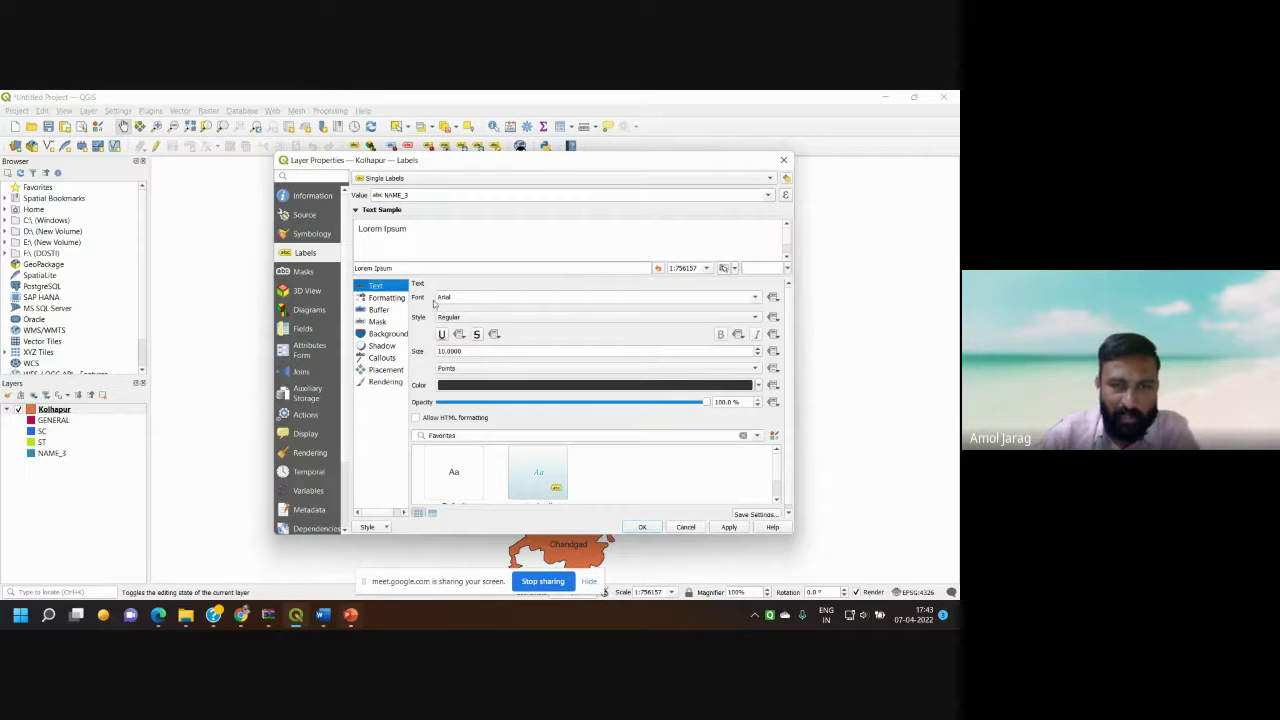
click(754, 298)
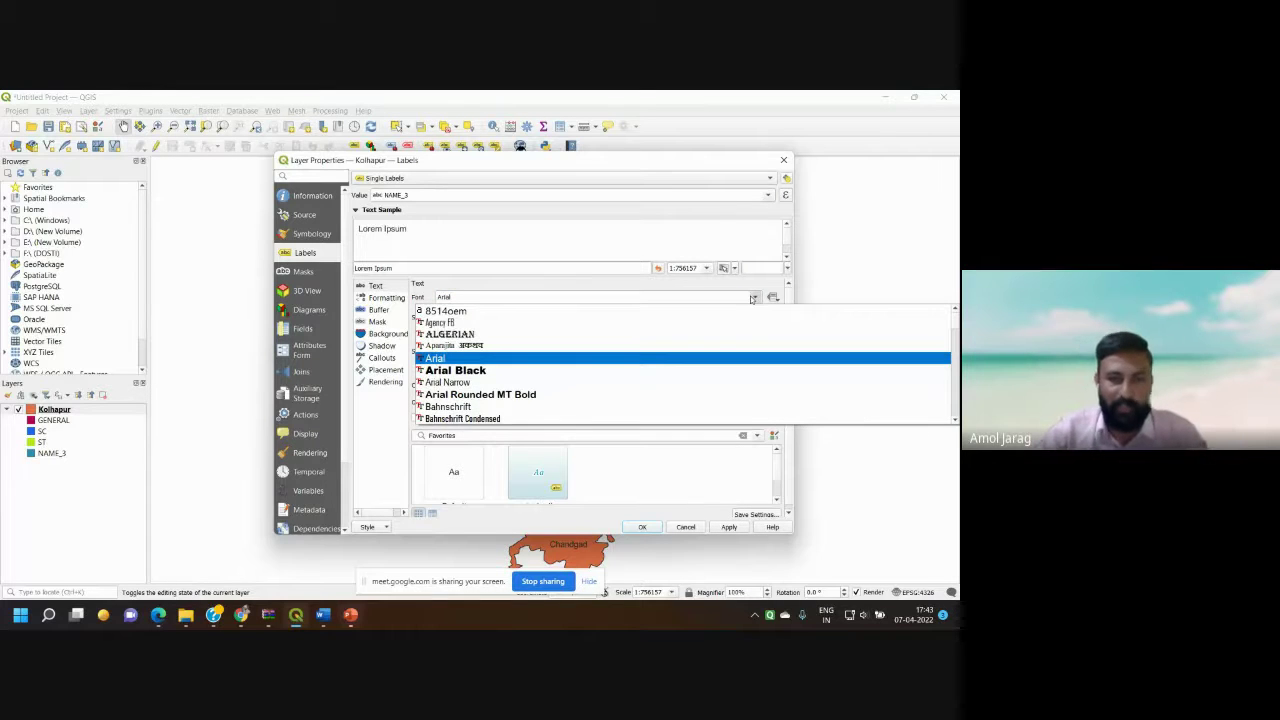
click(754, 298)
click(735, 320)
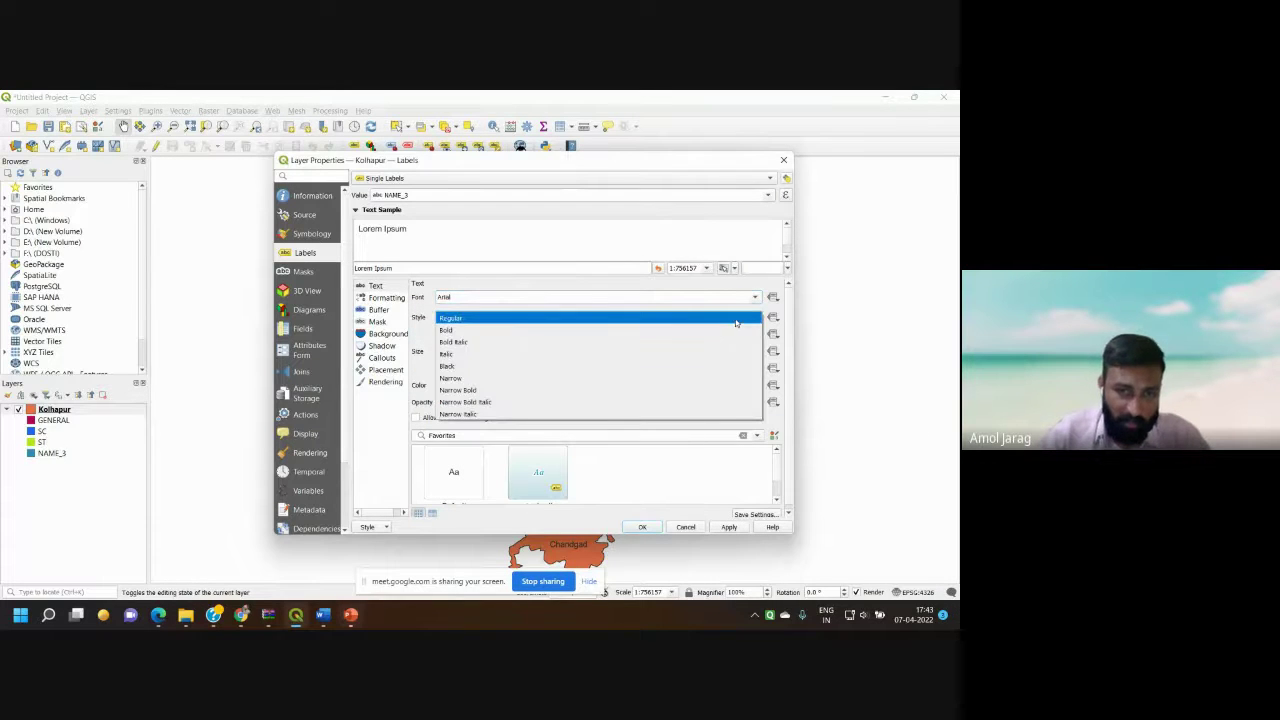
click(736, 320)
click(688, 351)
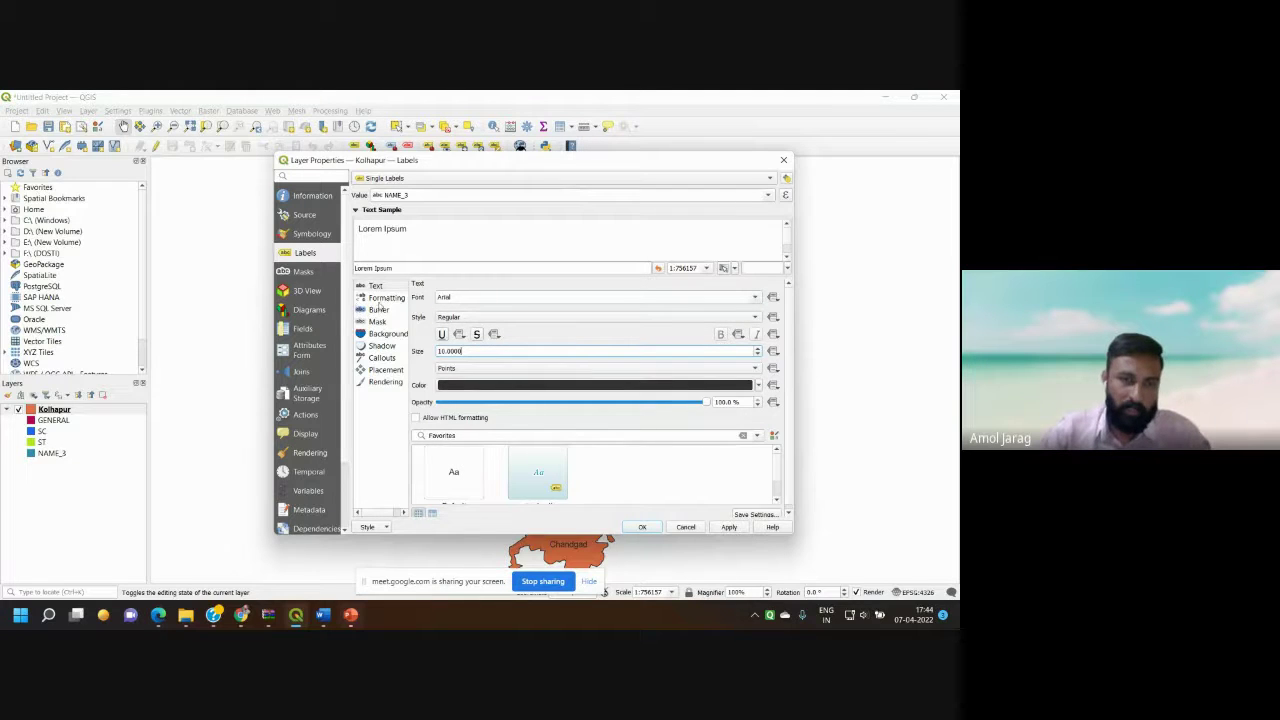
Review buffer, background and shadow pages, keep Horizontal placement, and close the properties.
click(387, 298)
click(378, 310)
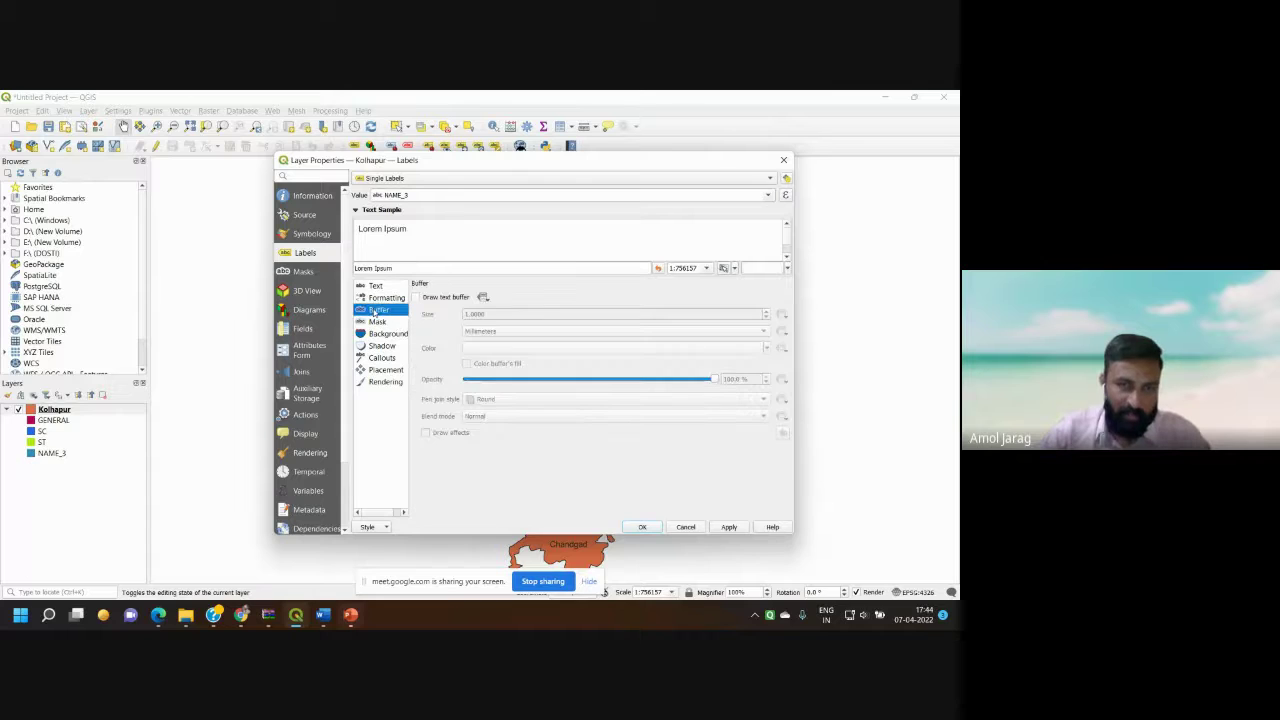
click(378, 322)
click(386, 334)
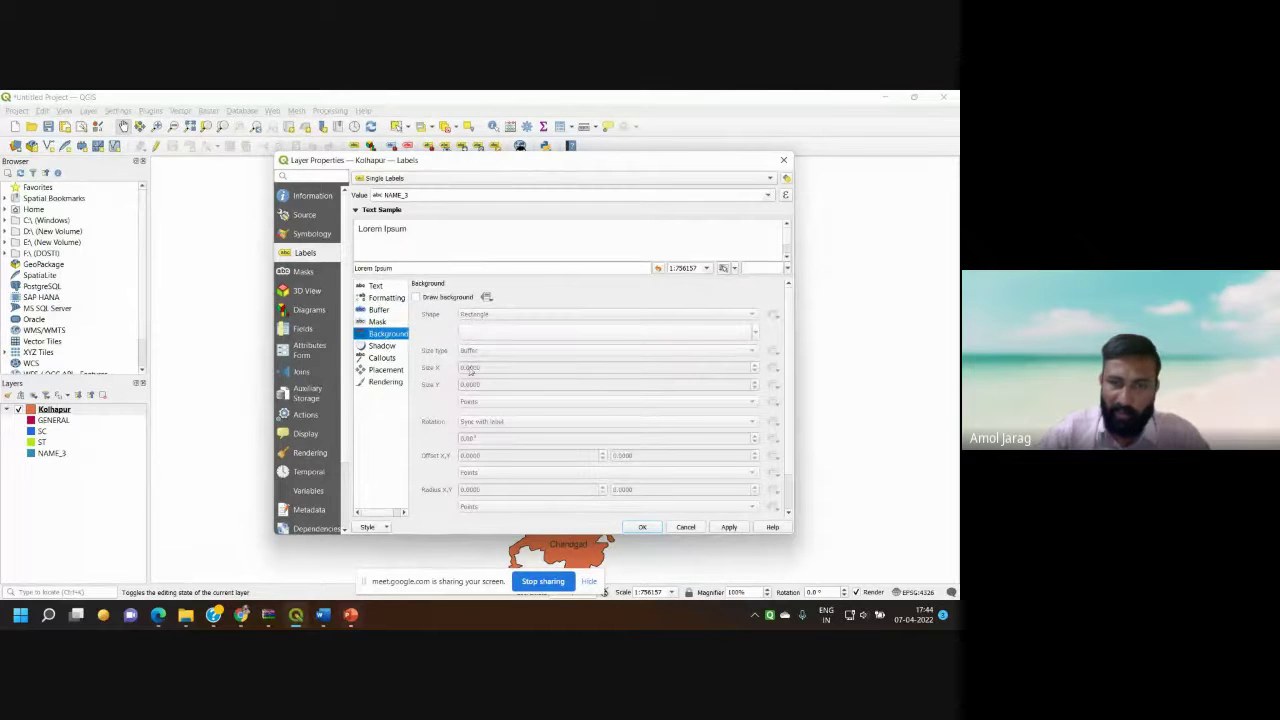
click(386, 347)
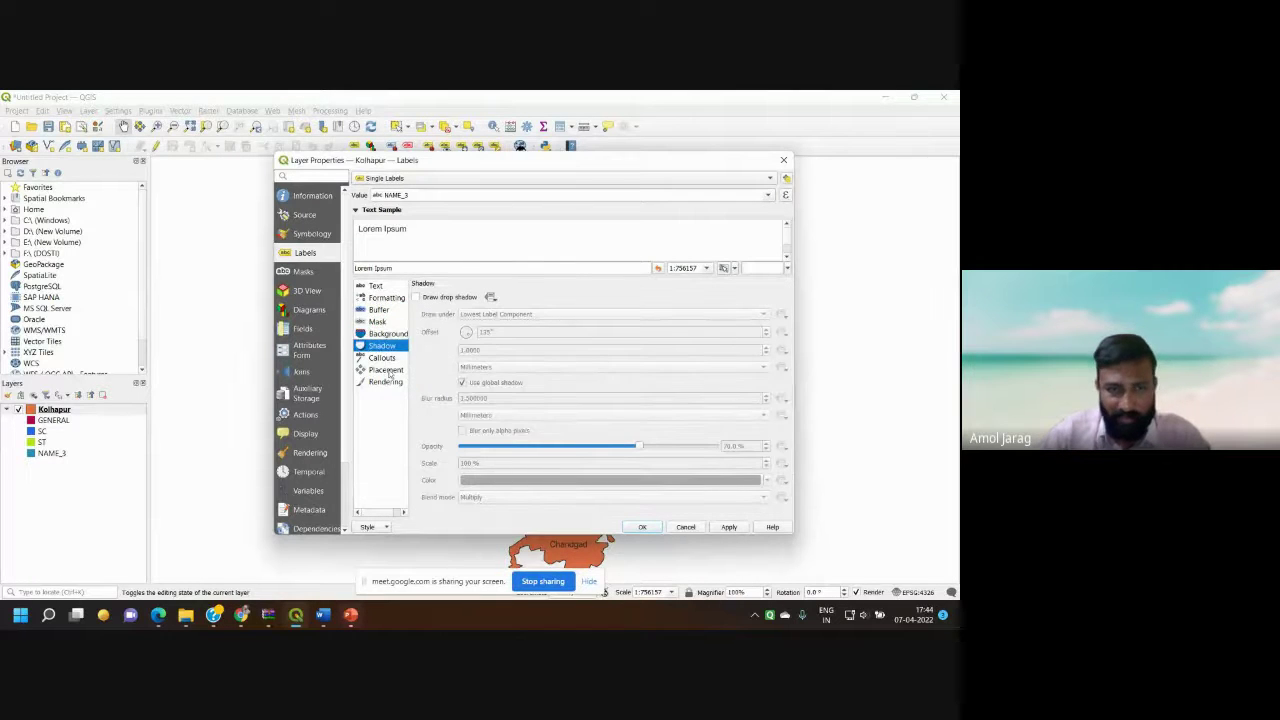
click(387, 371)
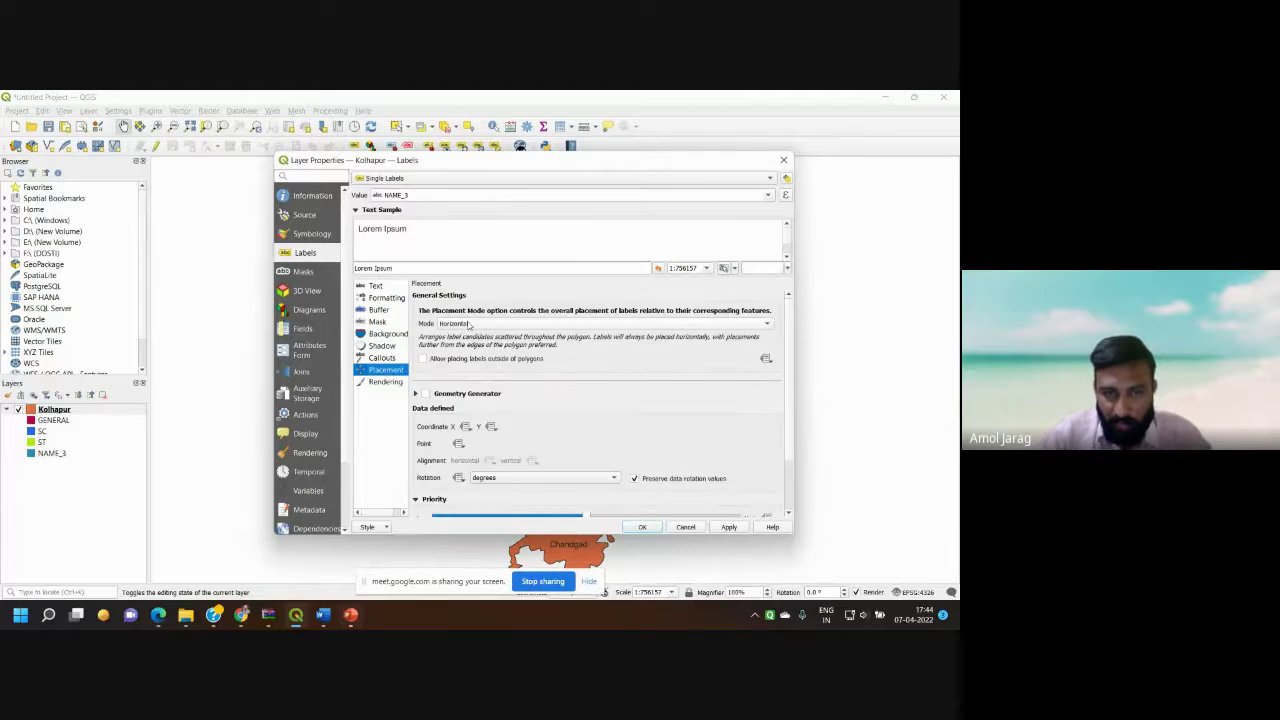
click(465, 325)
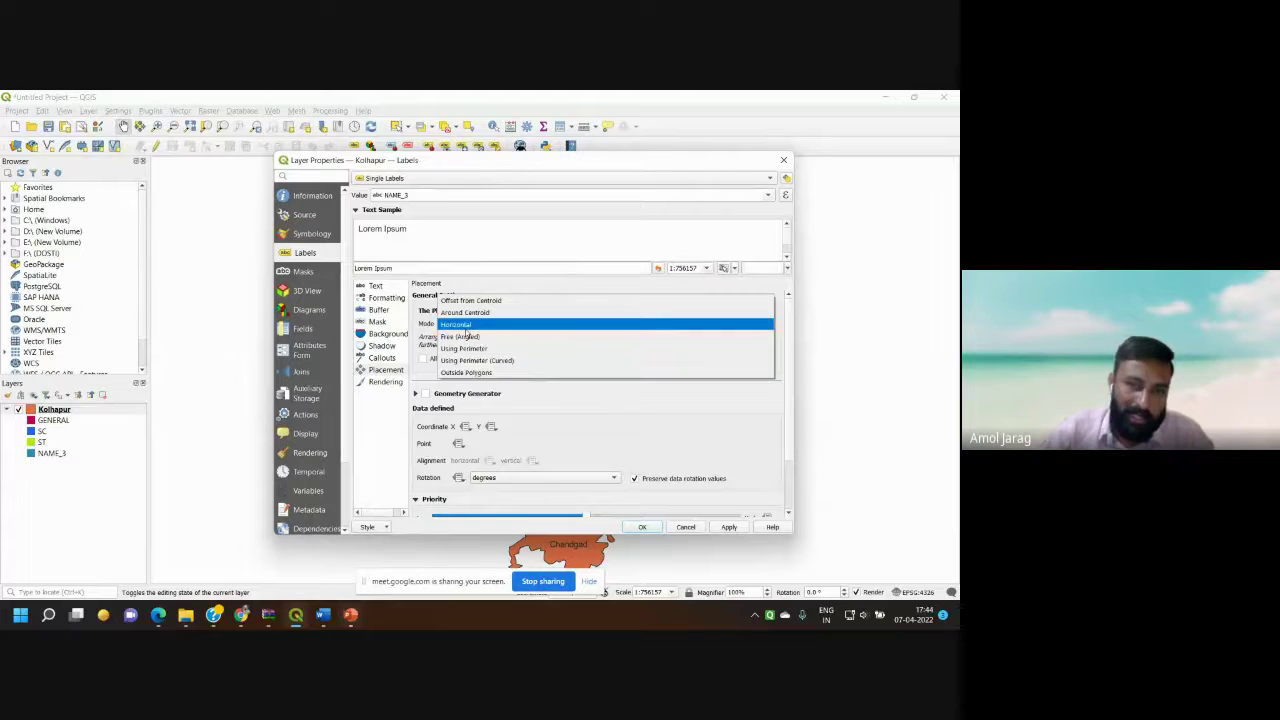
click(466, 325)
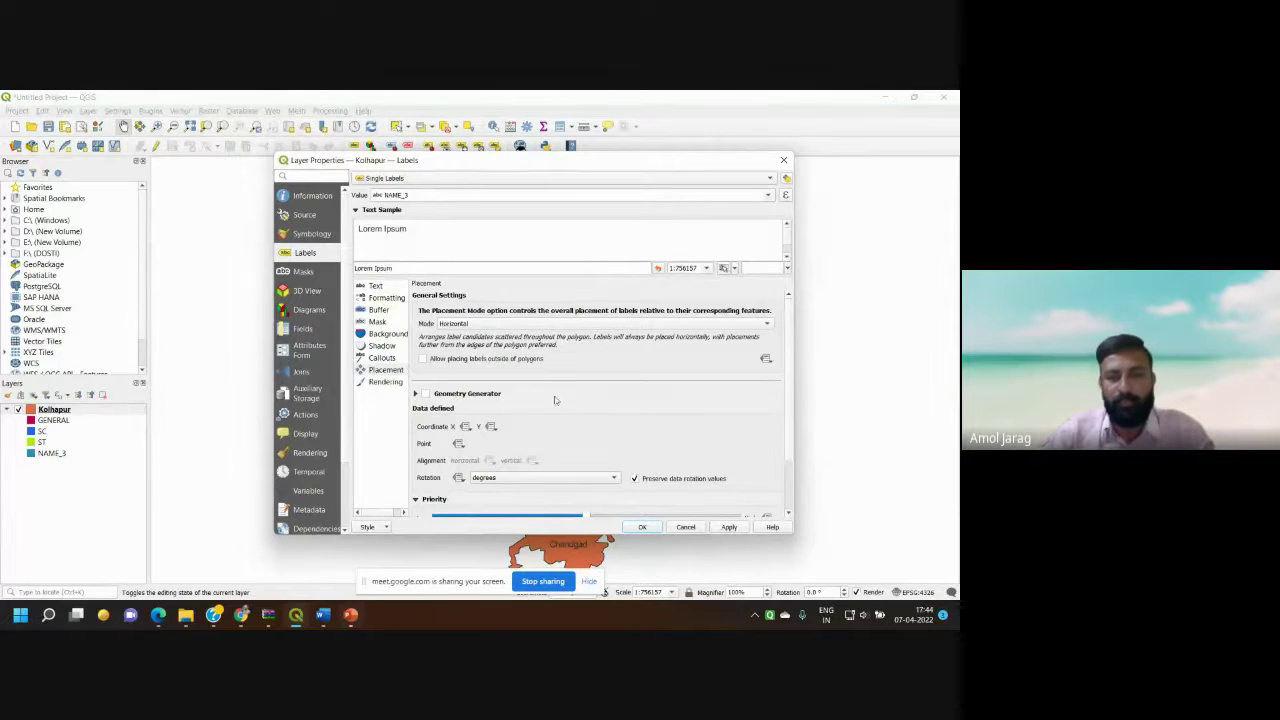
click(642, 526)
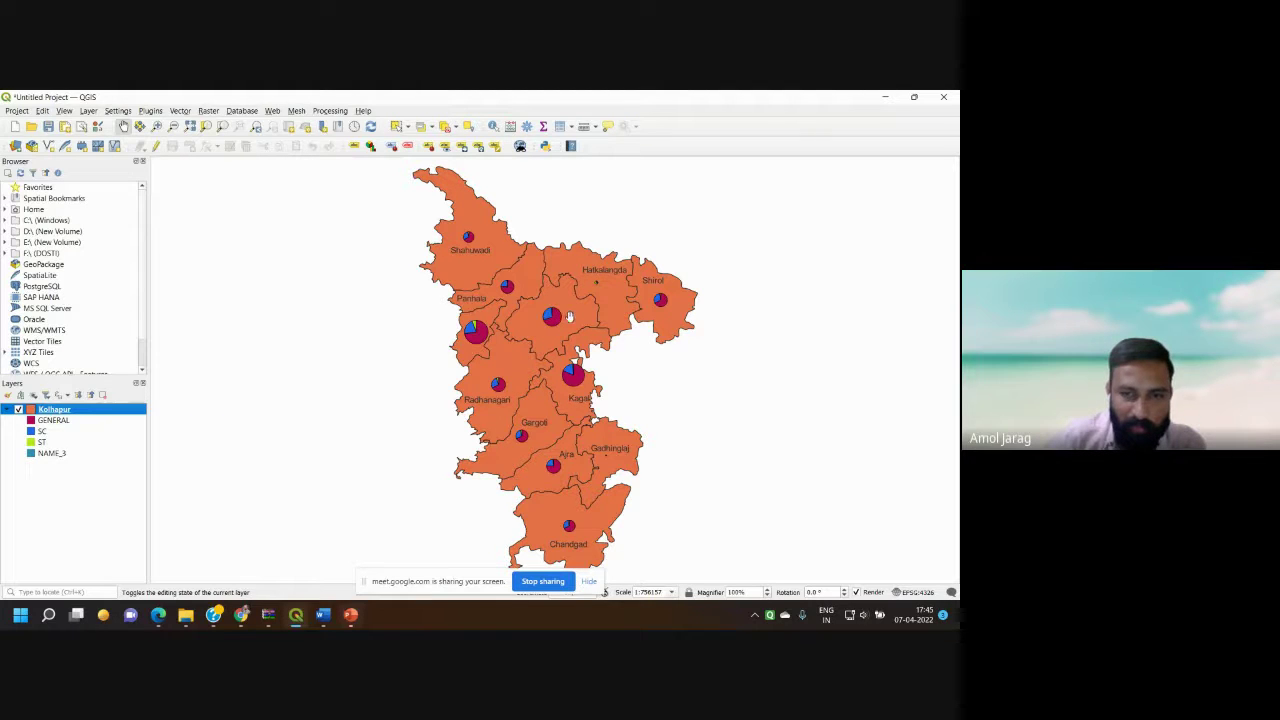
Set the Kolhapur diagram placement to Inside Polygon and close the properties.
right_click(68, 414)
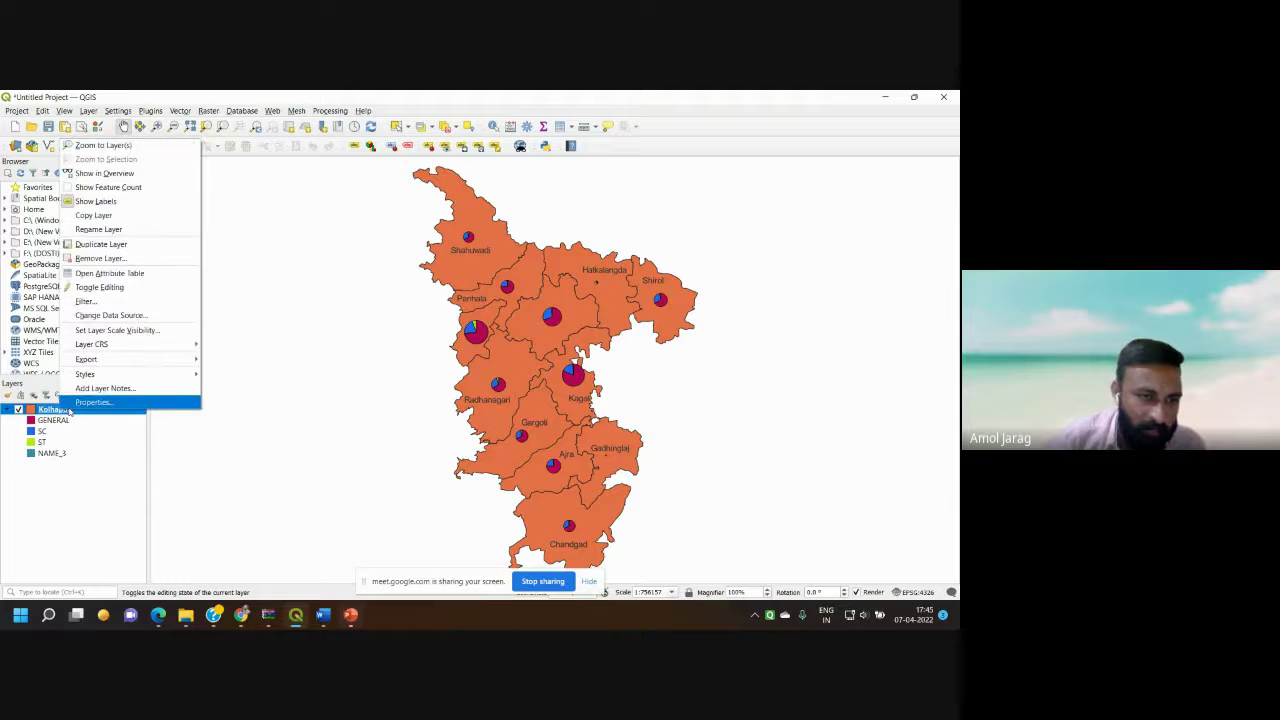
click(72, 403)
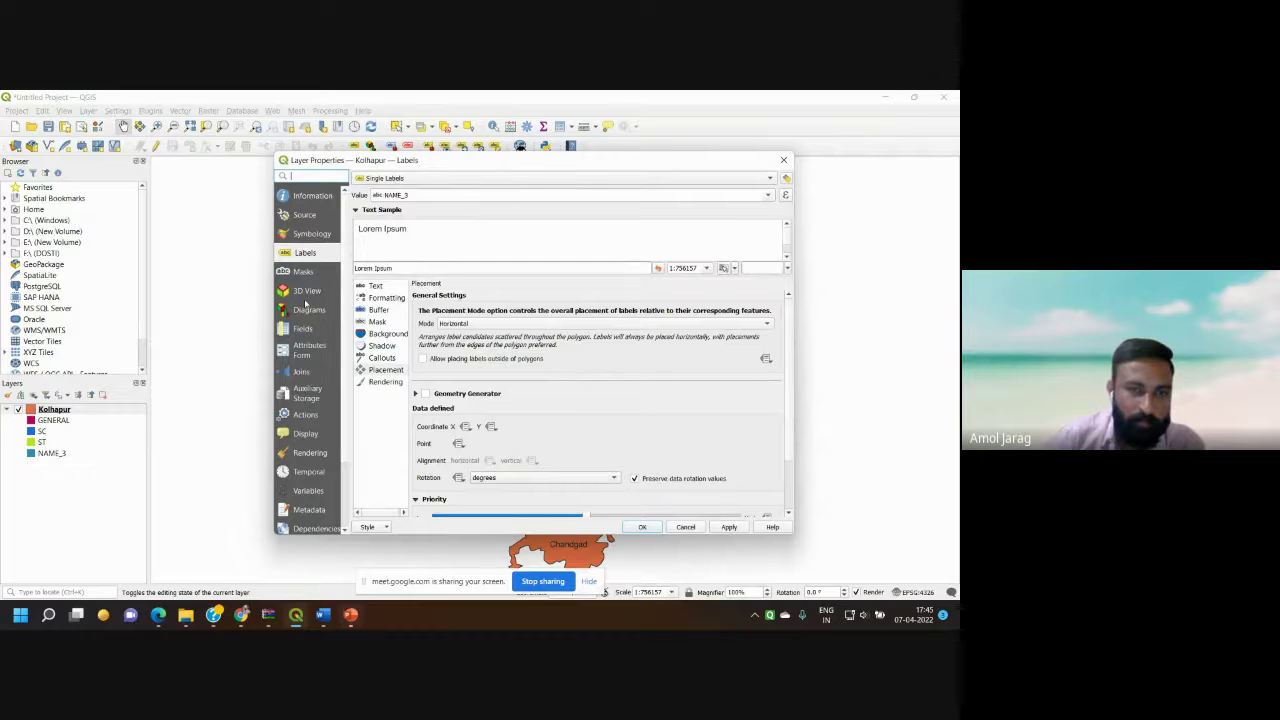
click(308, 314)
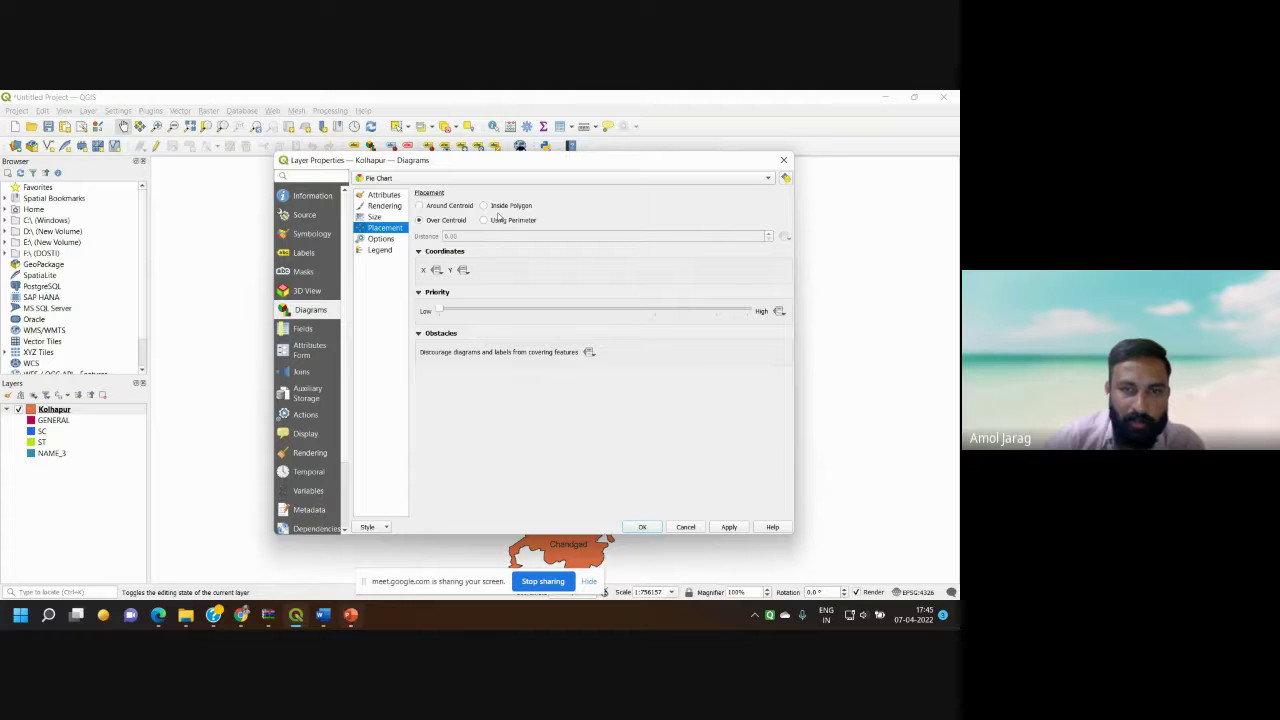
click(485, 206)
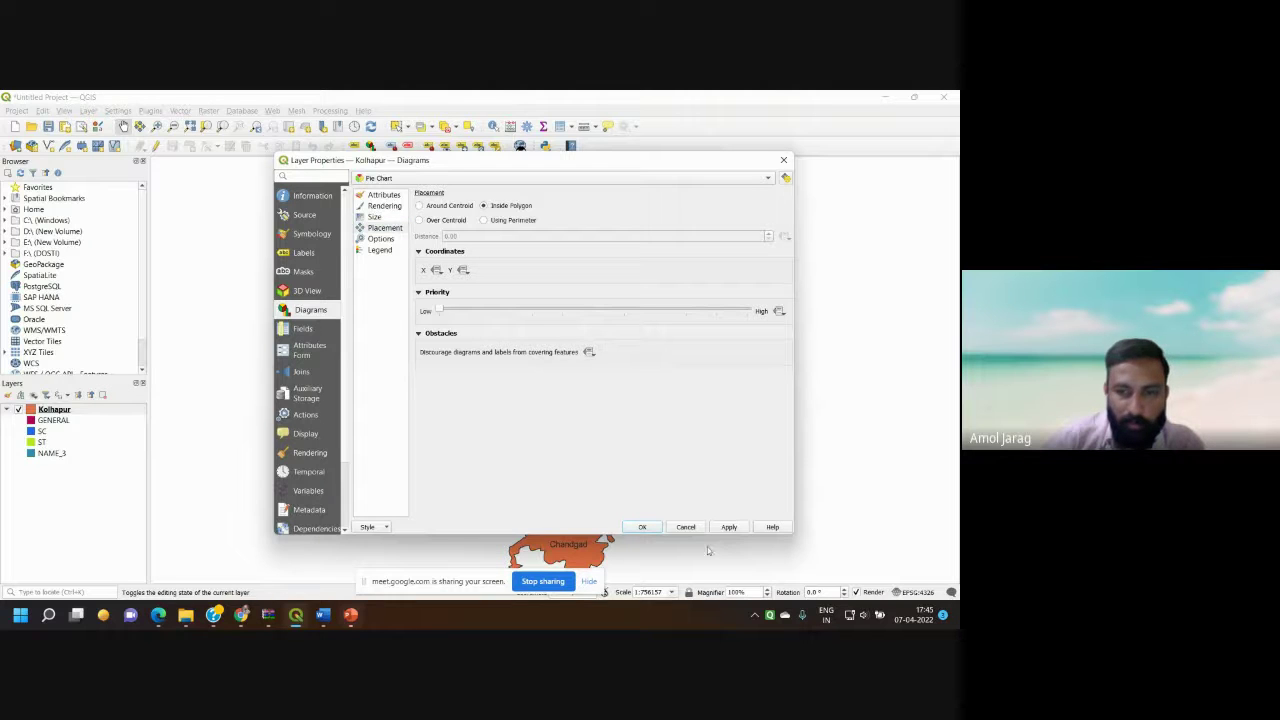
click(649, 527)
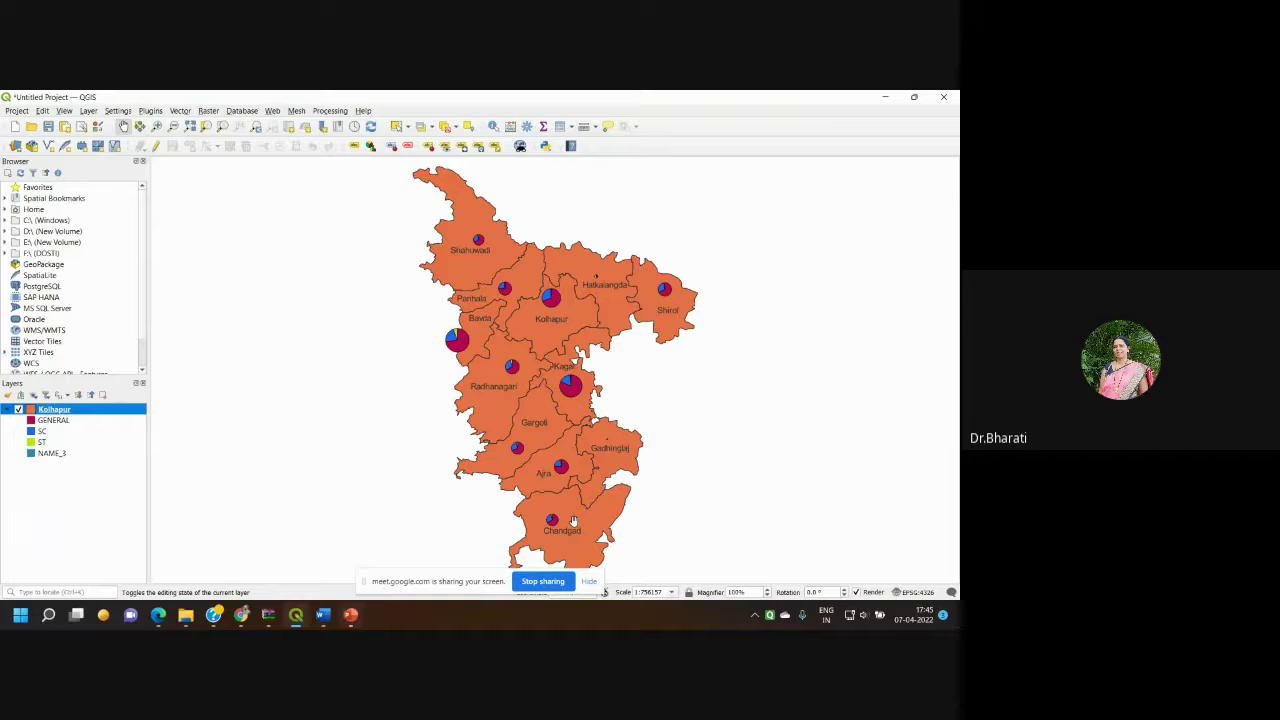
Remove the Kolhapur layer via its context menu and confirm the removal.
right_click(46, 409)
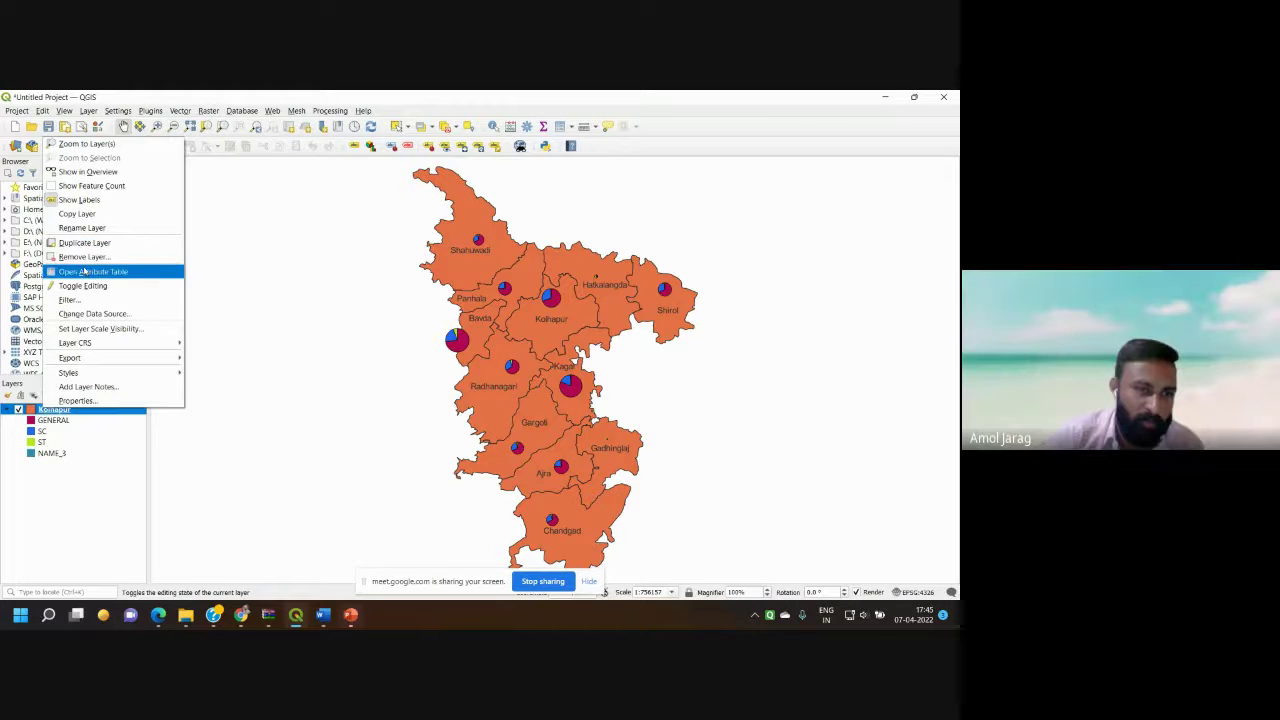
click(83, 260)
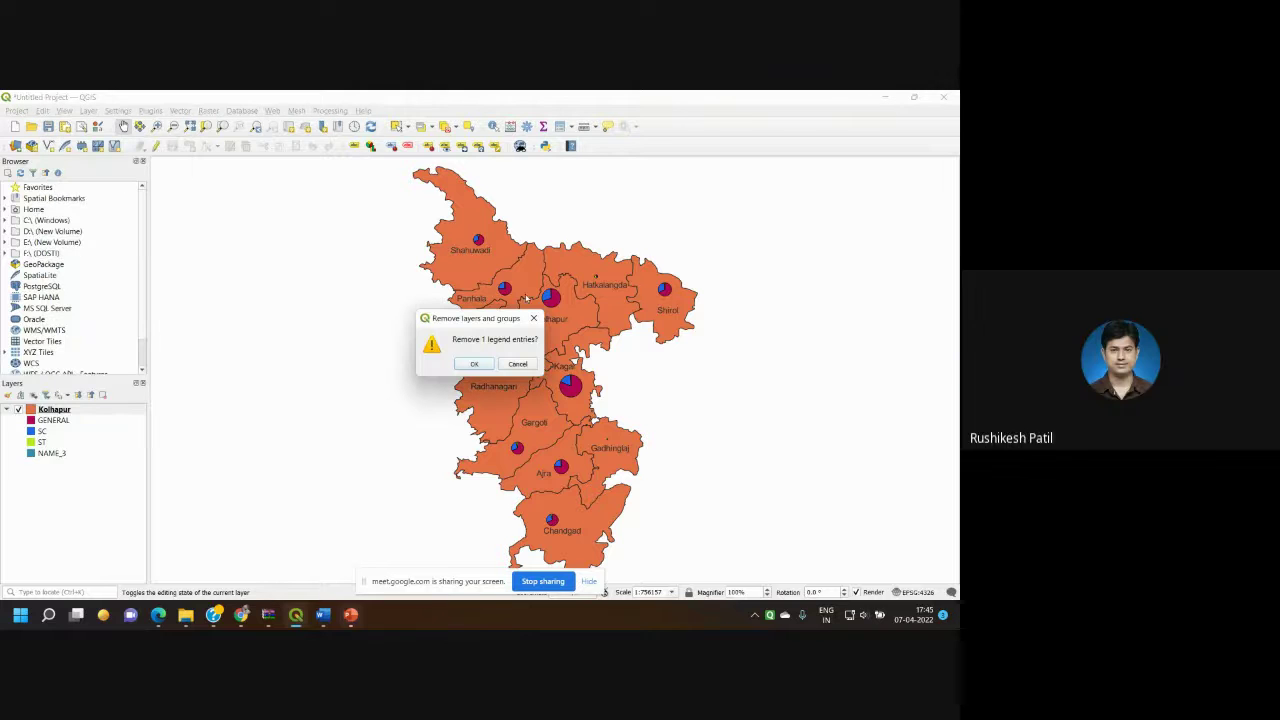
click(480, 363)
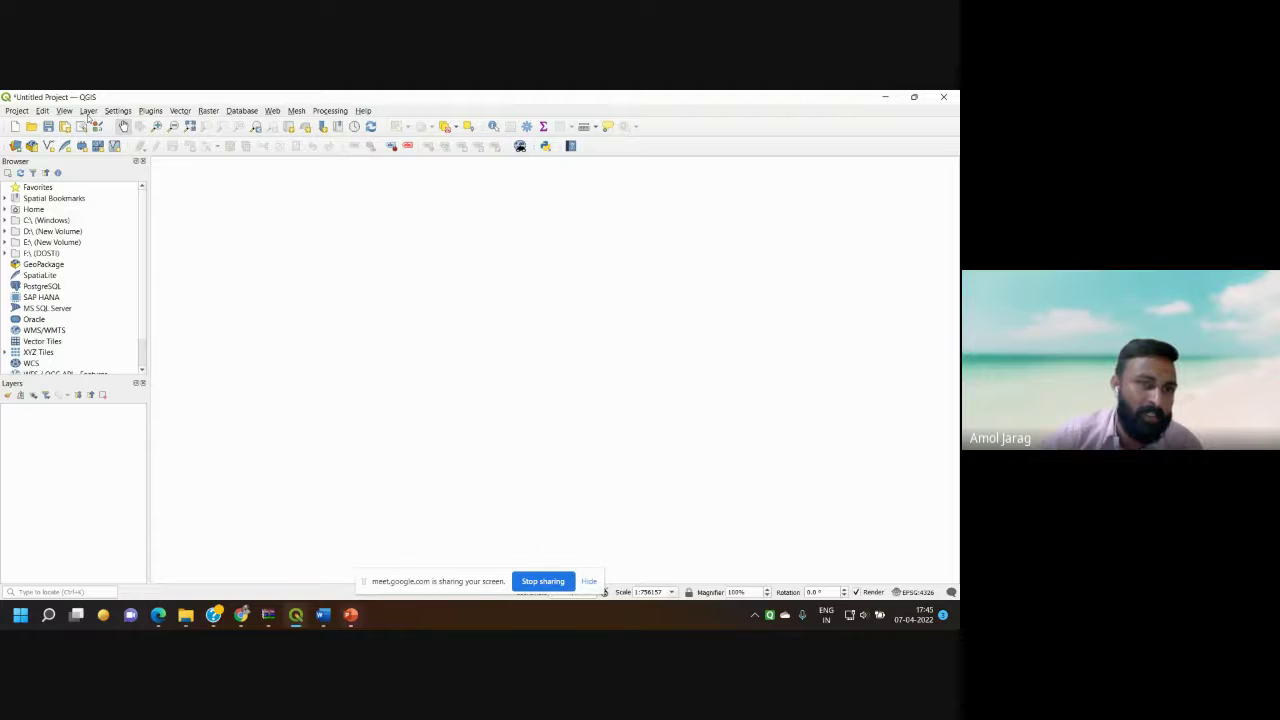
Add Kolhapur.shp back as a vector layer from the QGIS Workshop folder.
click(88, 111)
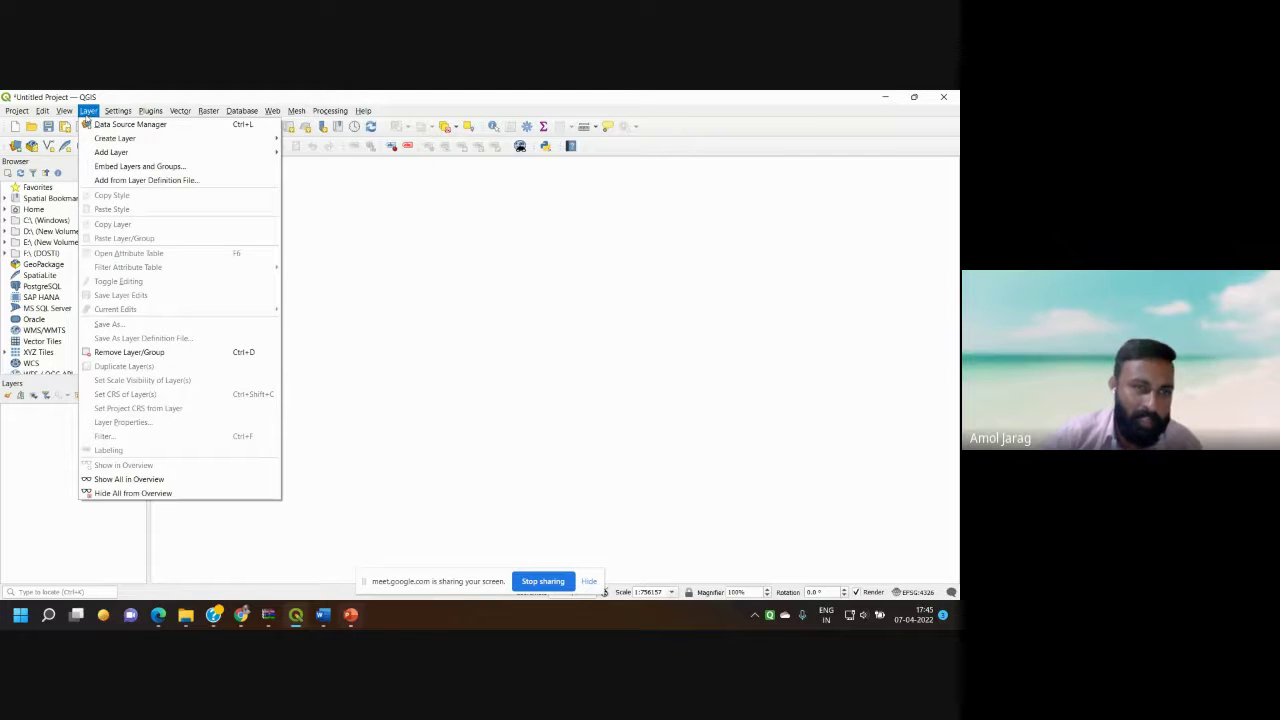
mouse_move(108, 153)
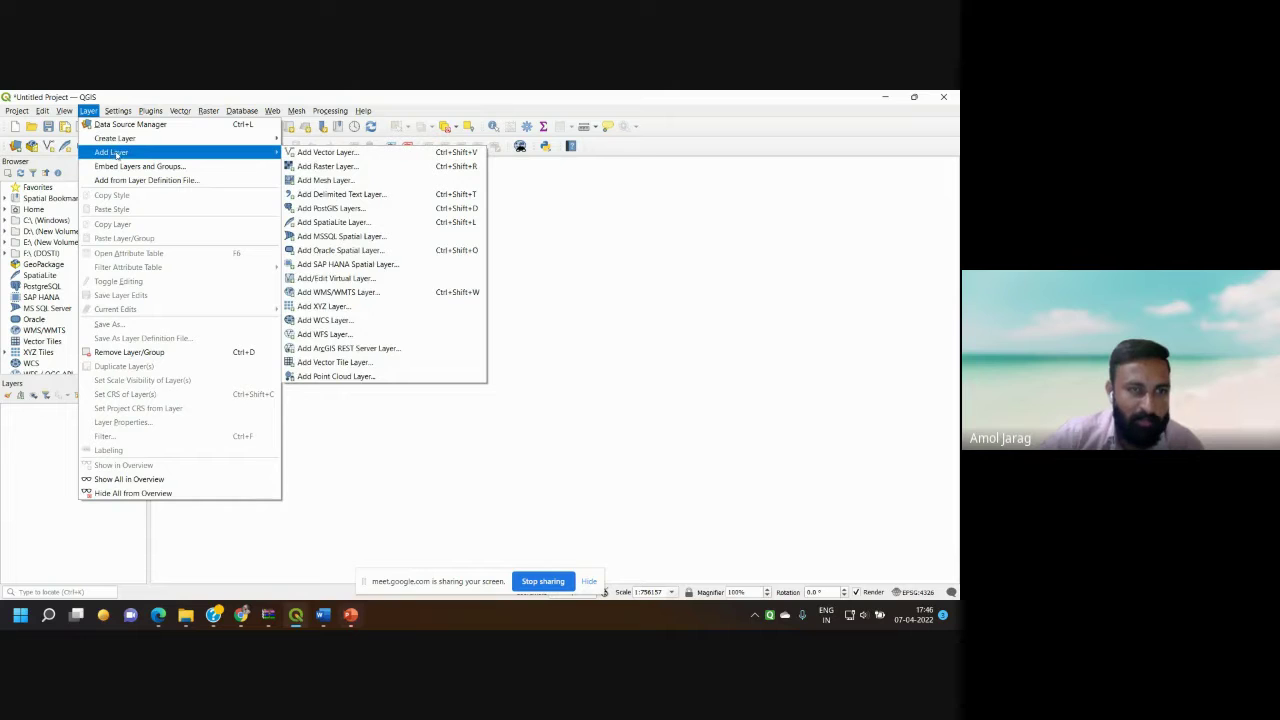
click(330, 156)
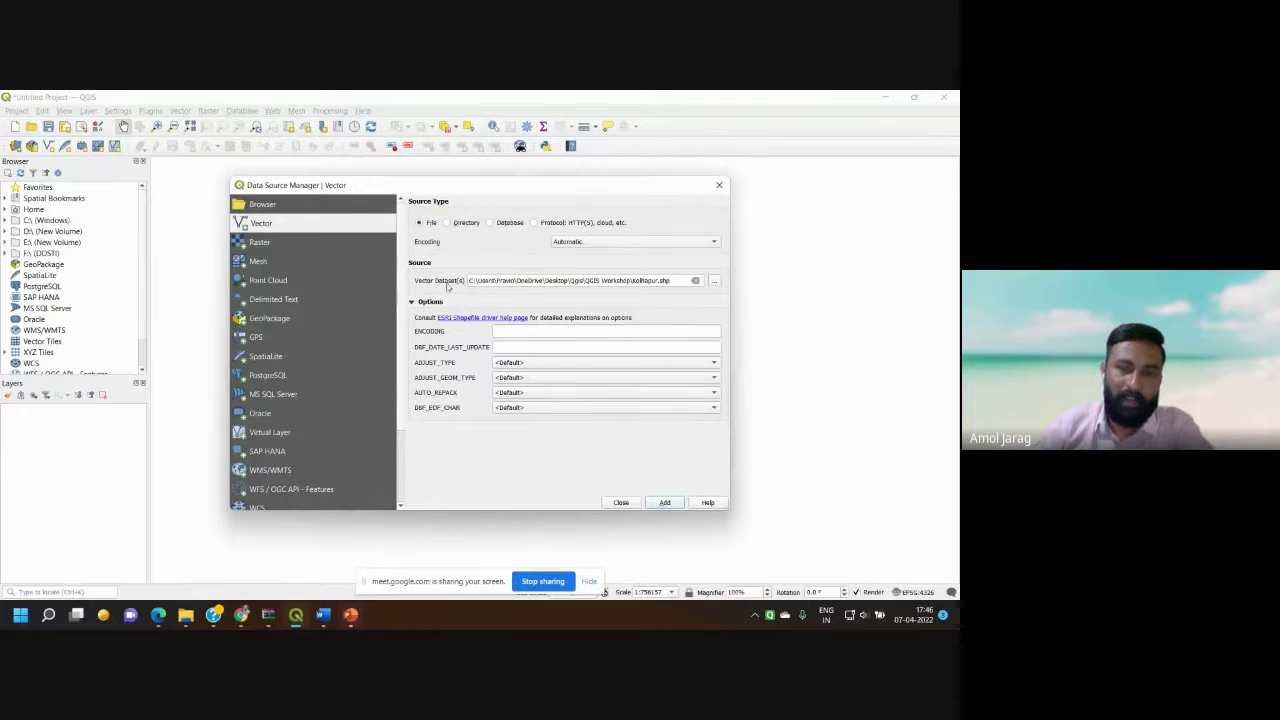
click(715, 286)
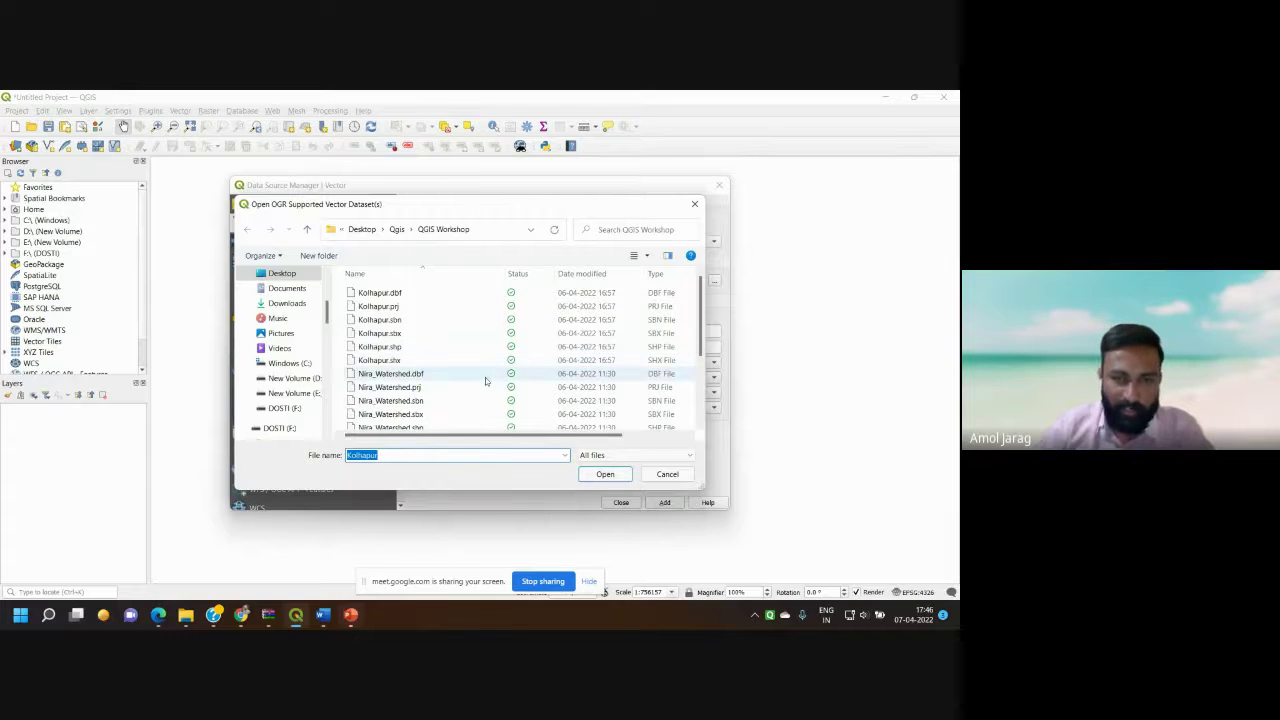
click(401, 348)
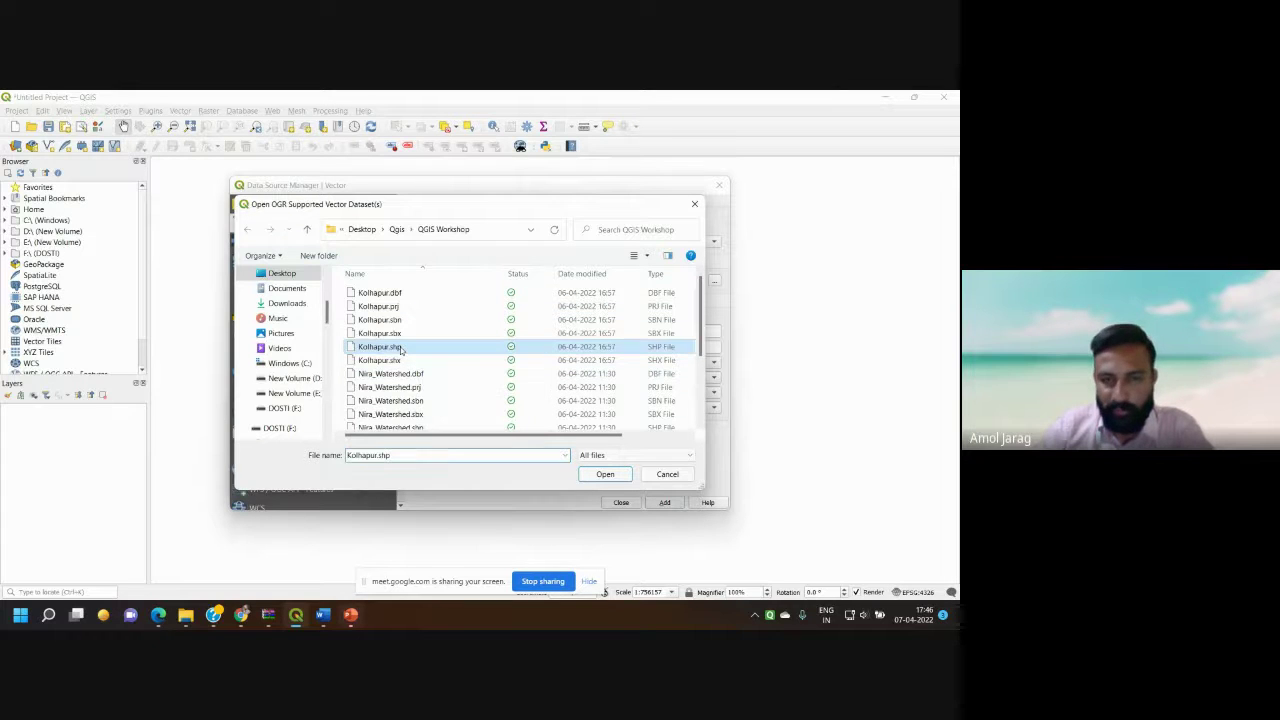
click(606, 475)
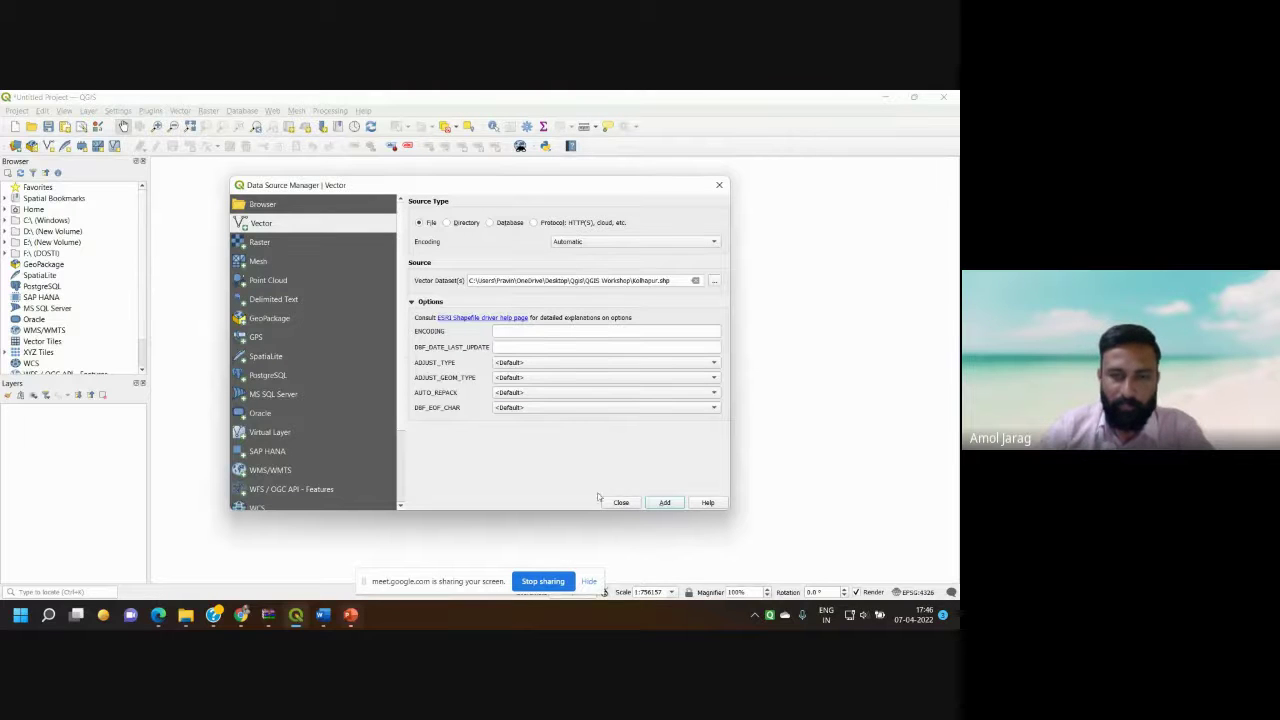
click(664, 502)
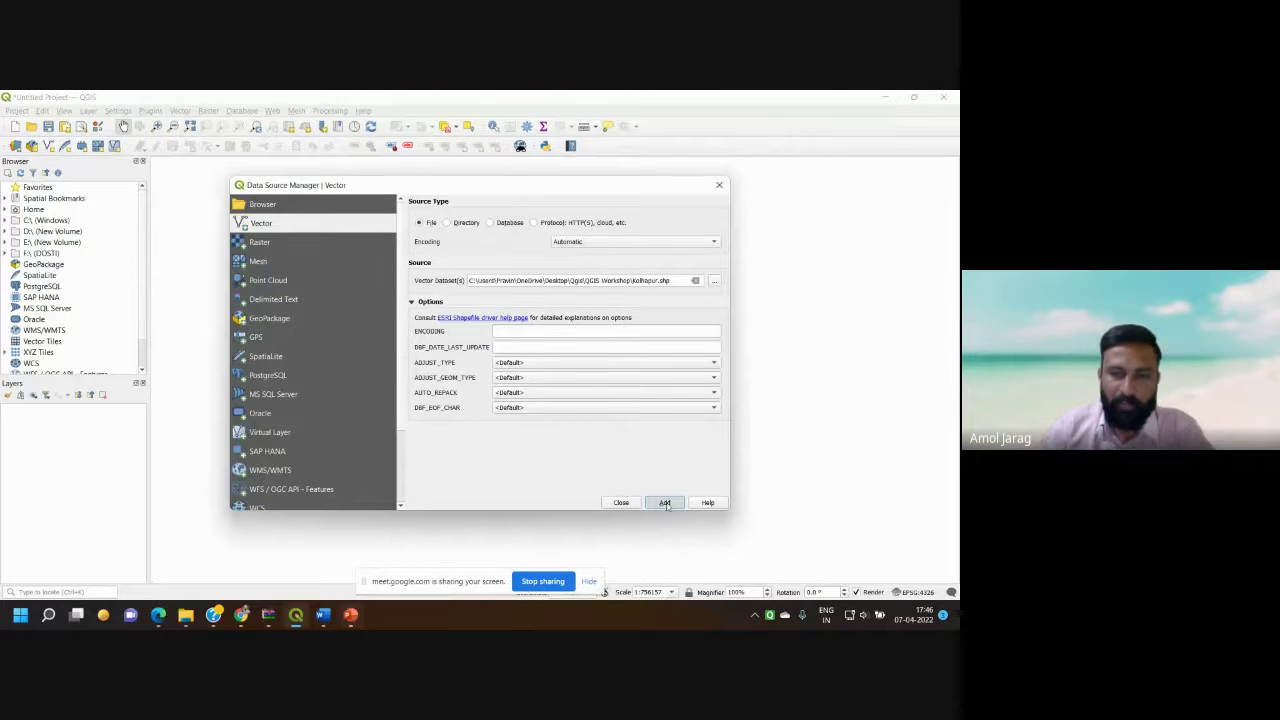
click(718, 184)
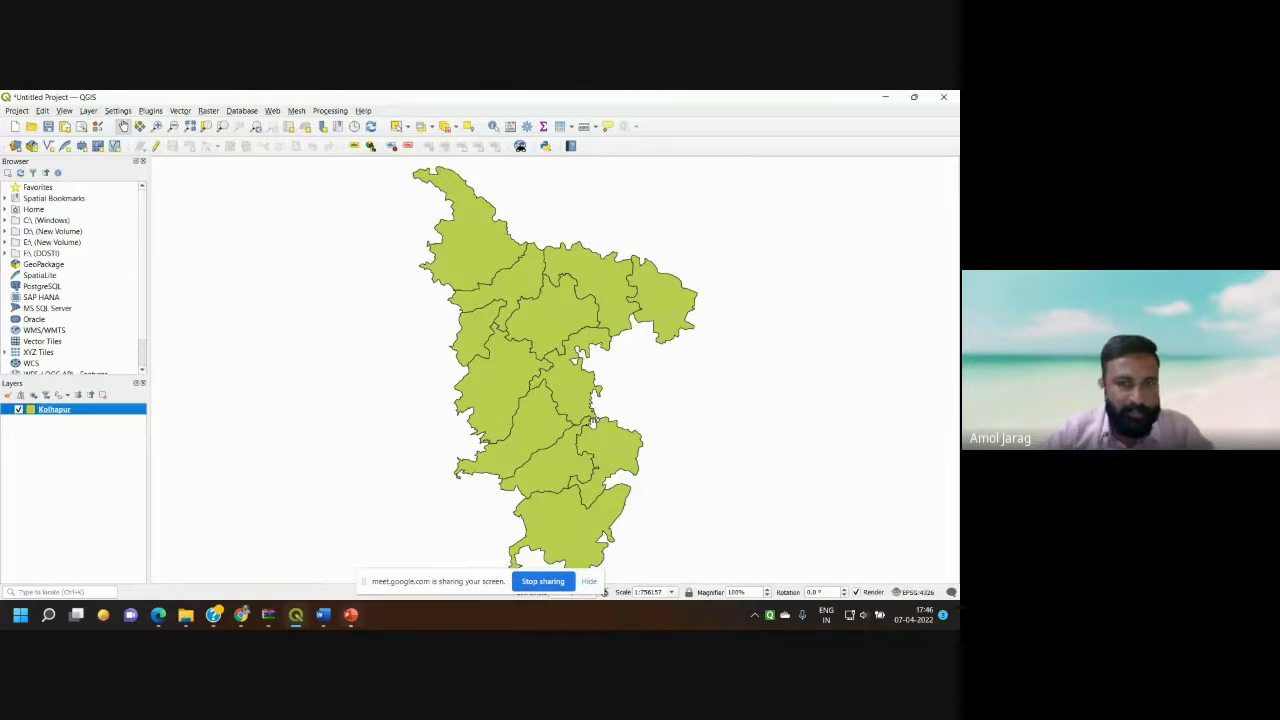
Change the reloaded Kolhapur layer's diagram type from No Diagrams to Pie Chart.
right_click(47, 411)
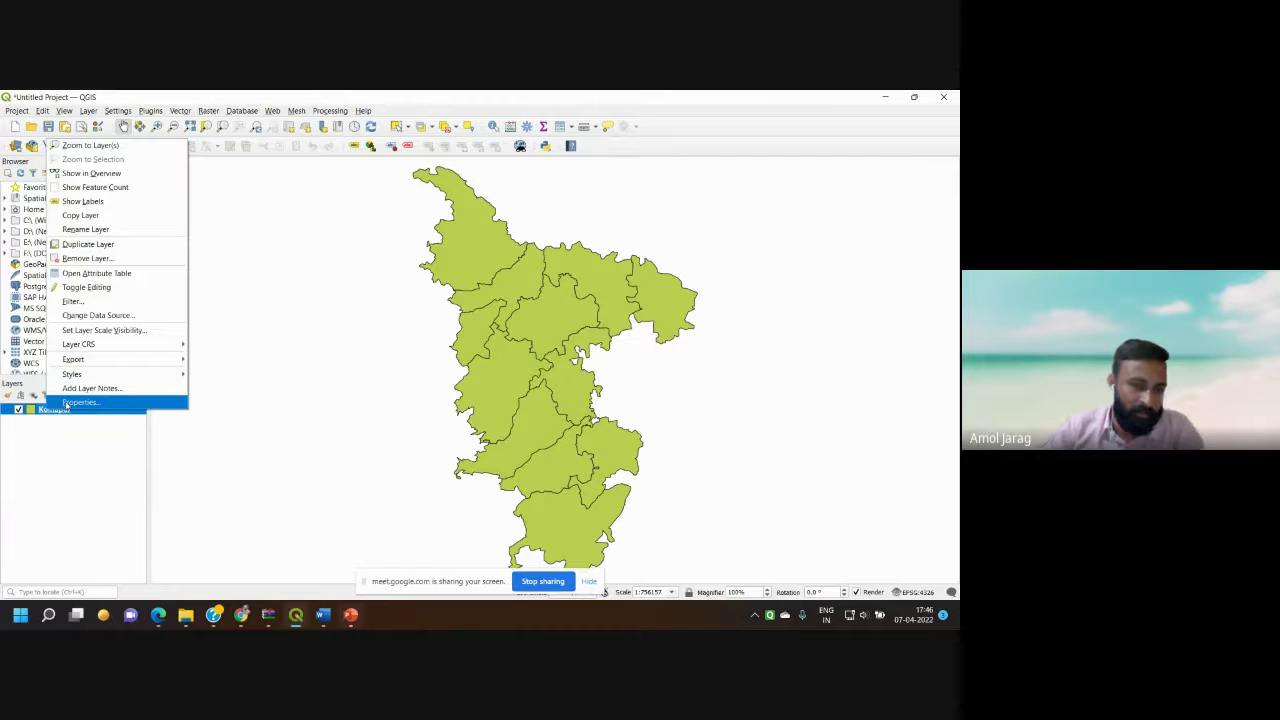
click(80, 402)
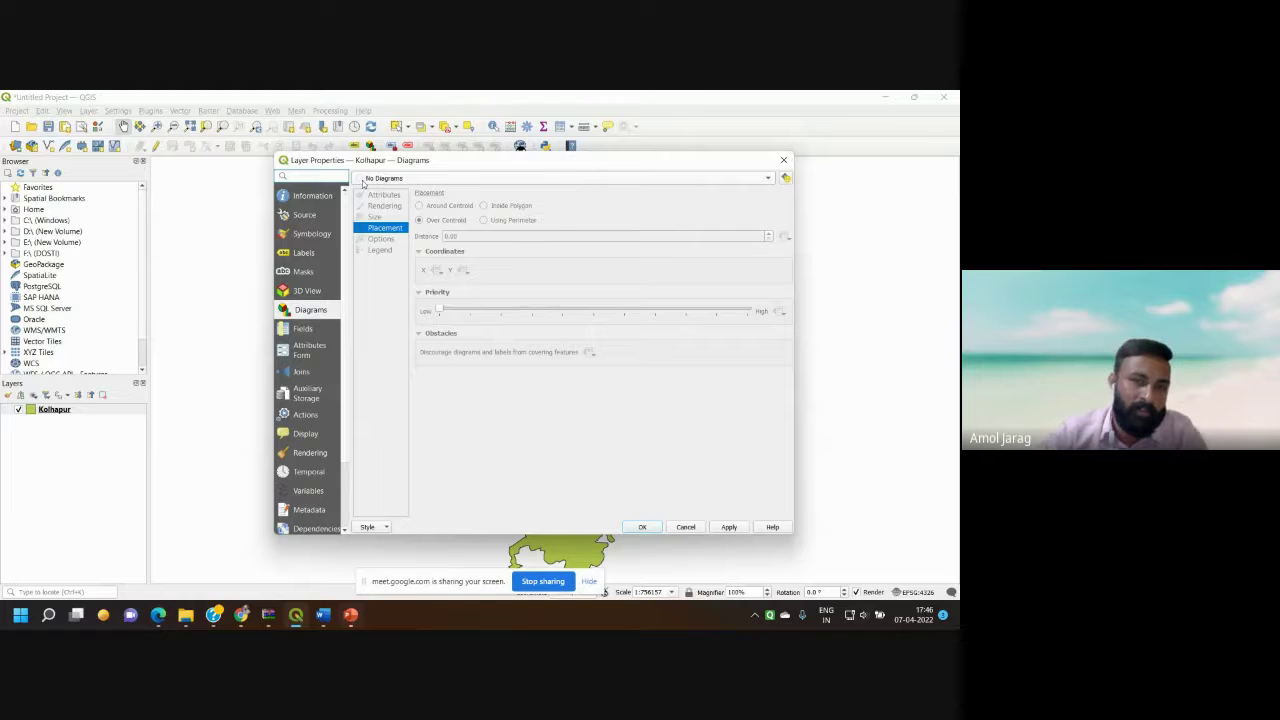
click(363, 183)
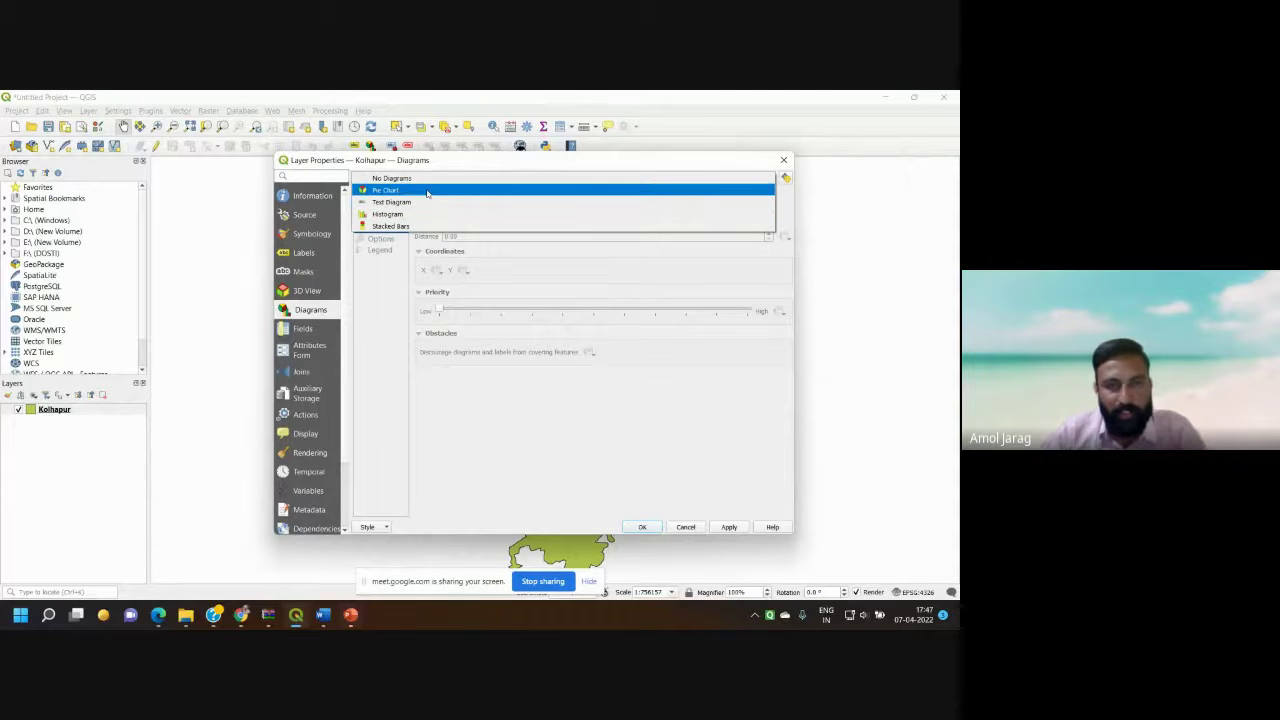
click(427, 190)
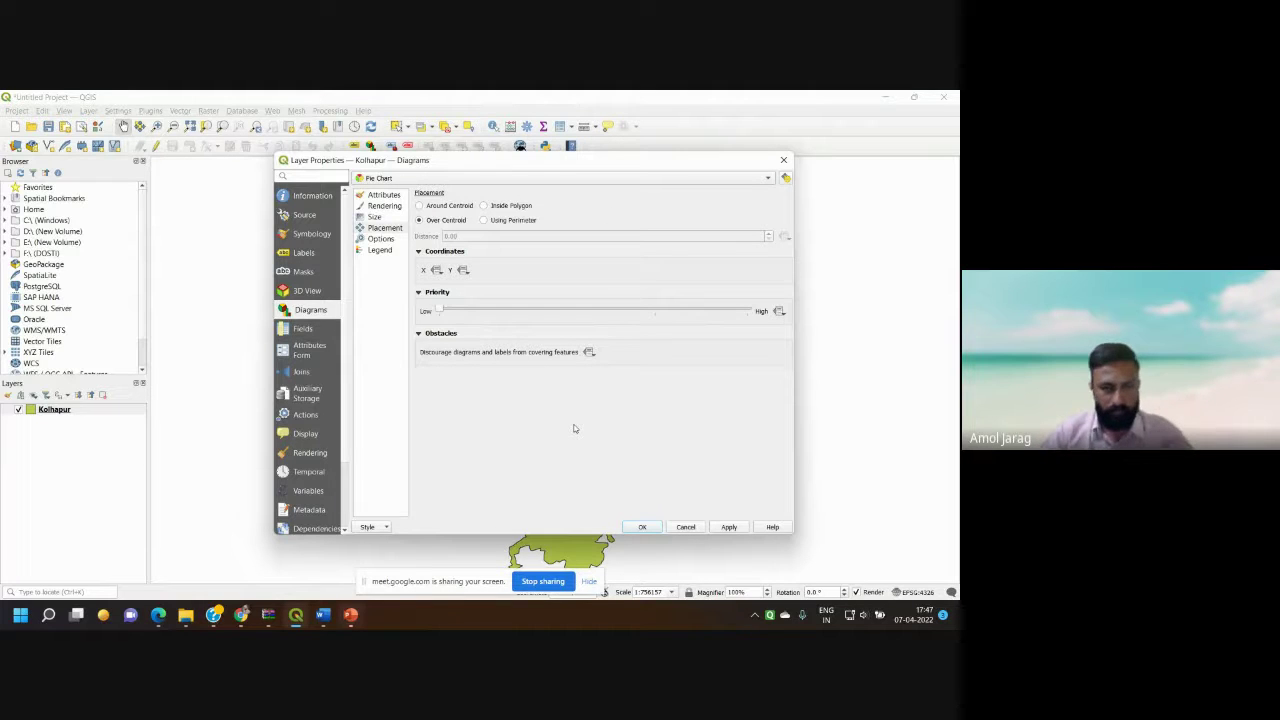
On the pie chart Attributes page, try multi-selecting fields in Available attributes.
click(384, 195)
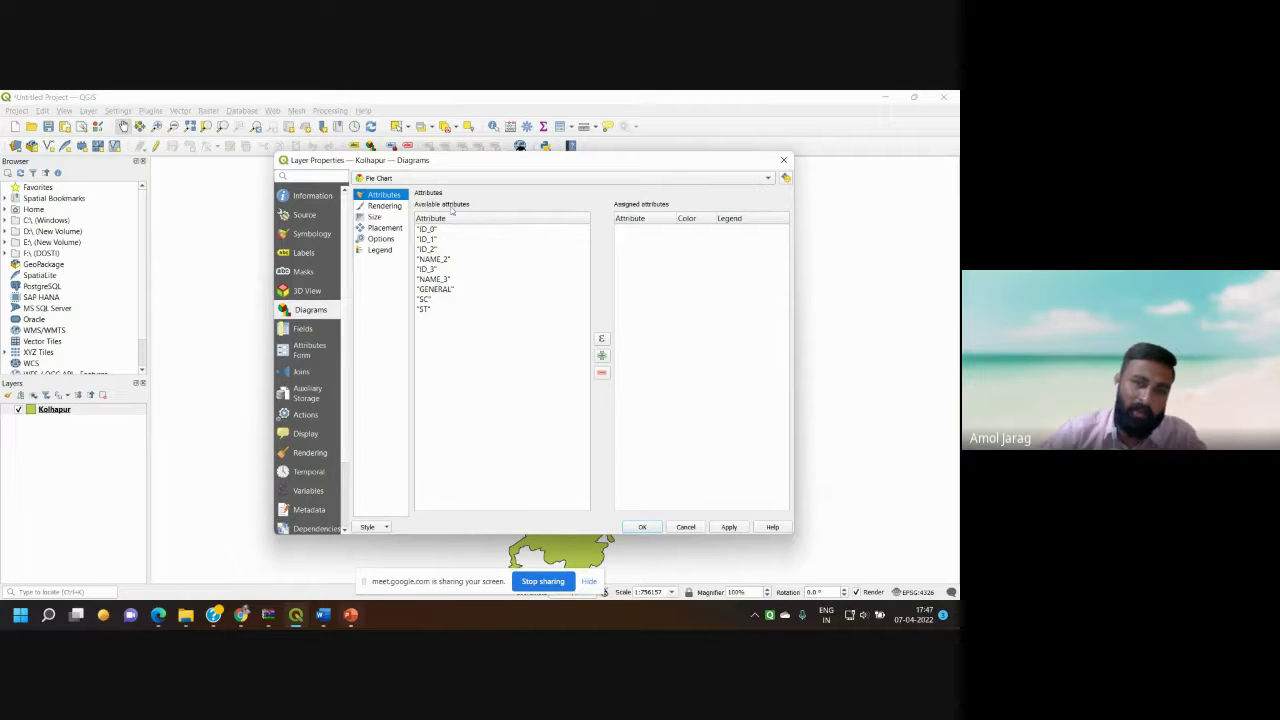
drag(428, 232, 443, 320)
click(469, 343)
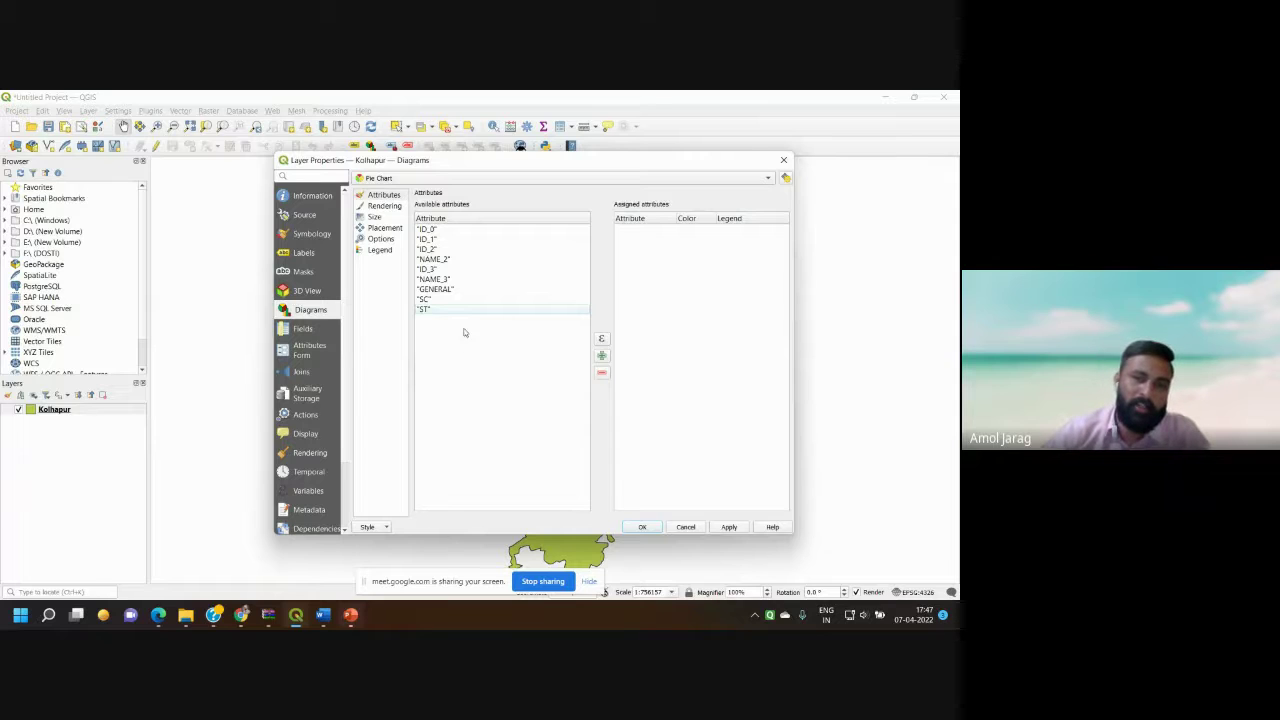
drag(463, 331, 472, 284)
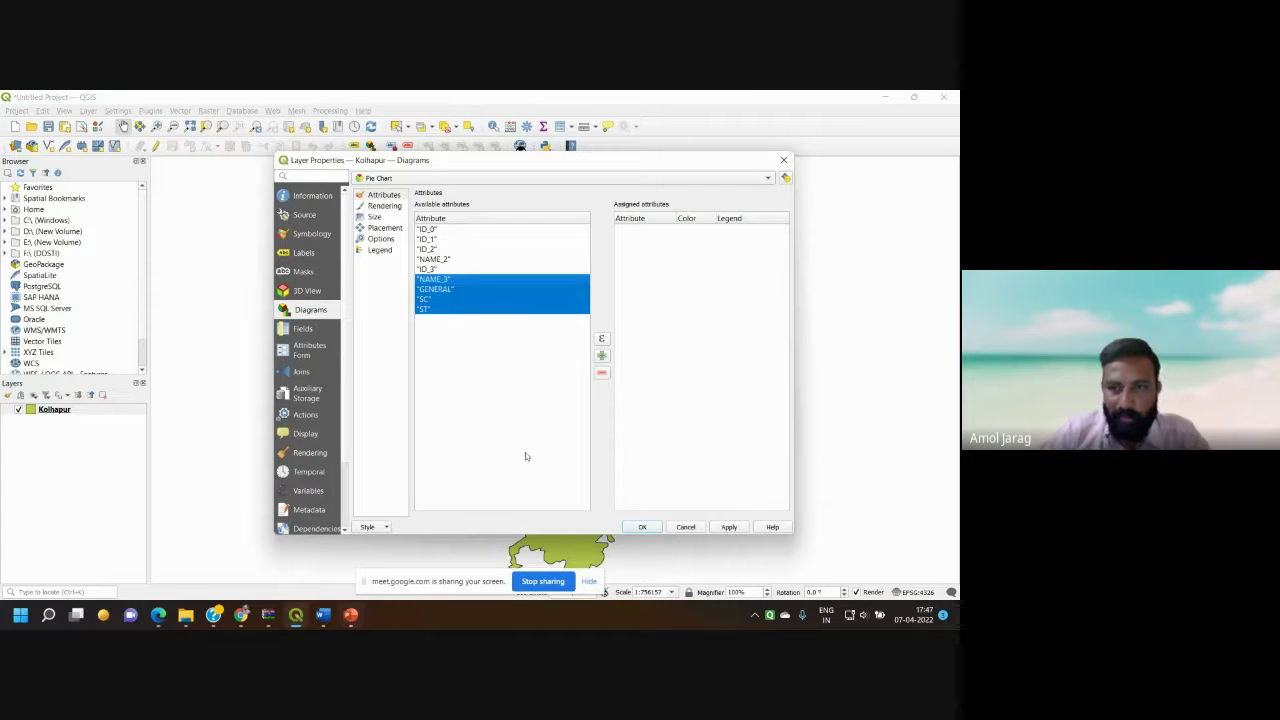
click(435, 341)
drag(426, 322, 442, 289)
click(451, 354)
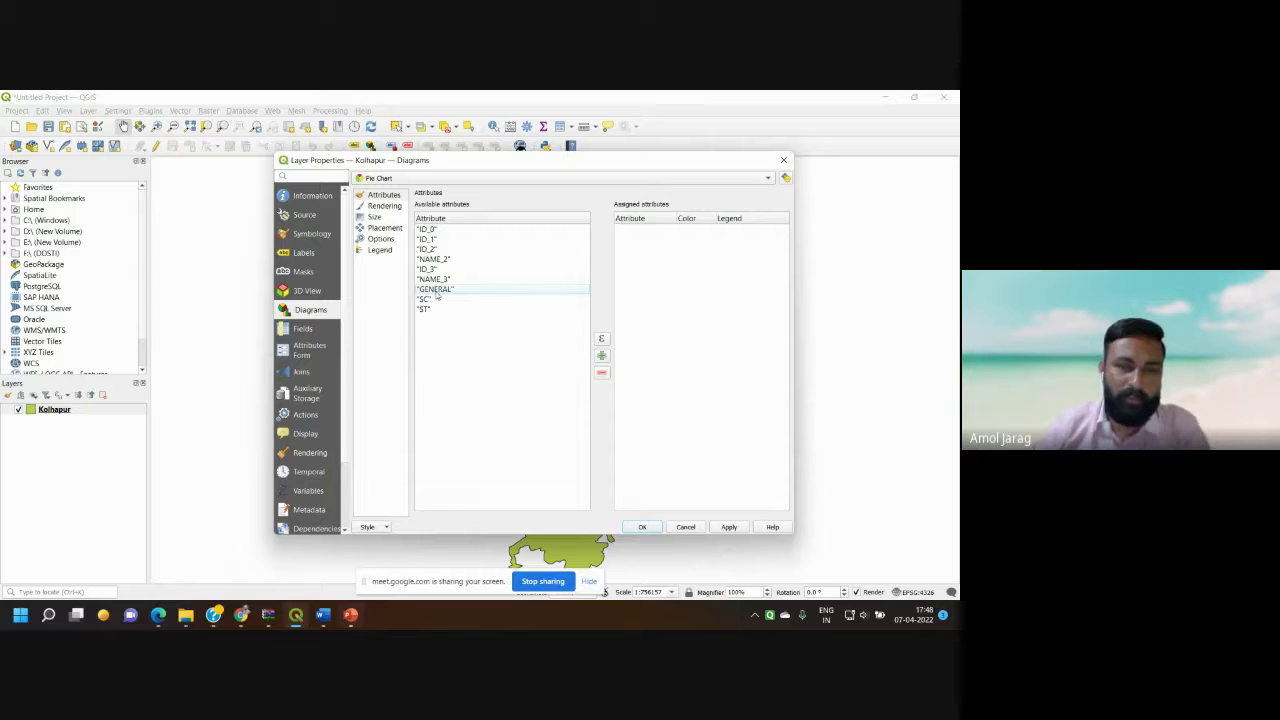
Add GENERAL, SC and ST one by one to the assigned attributes.
click(436, 290)
click(602, 356)
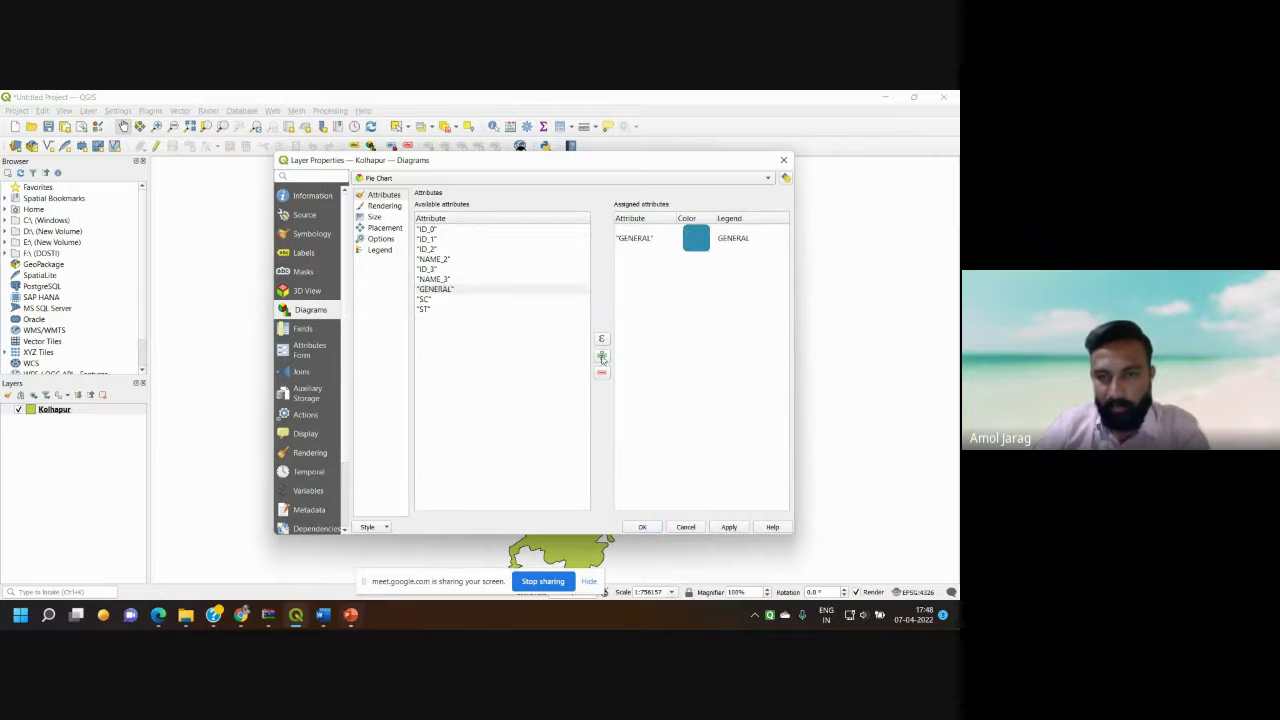
click(426, 300)
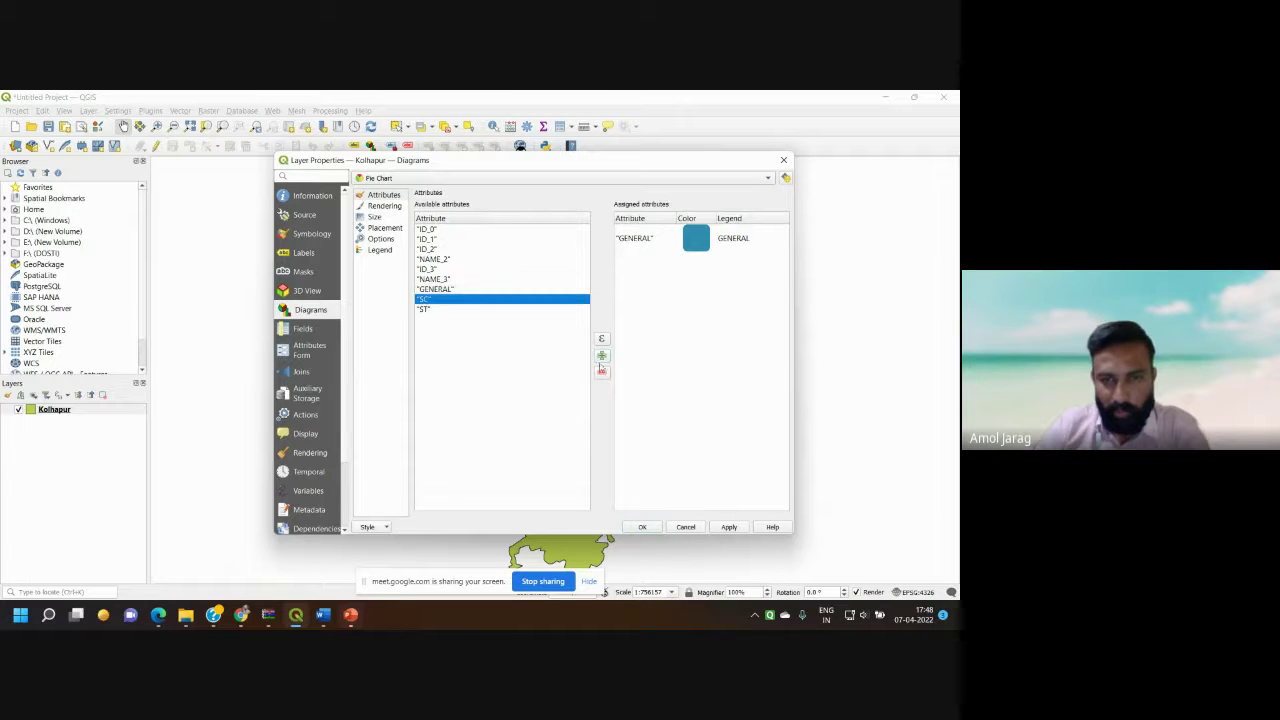
click(602, 356)
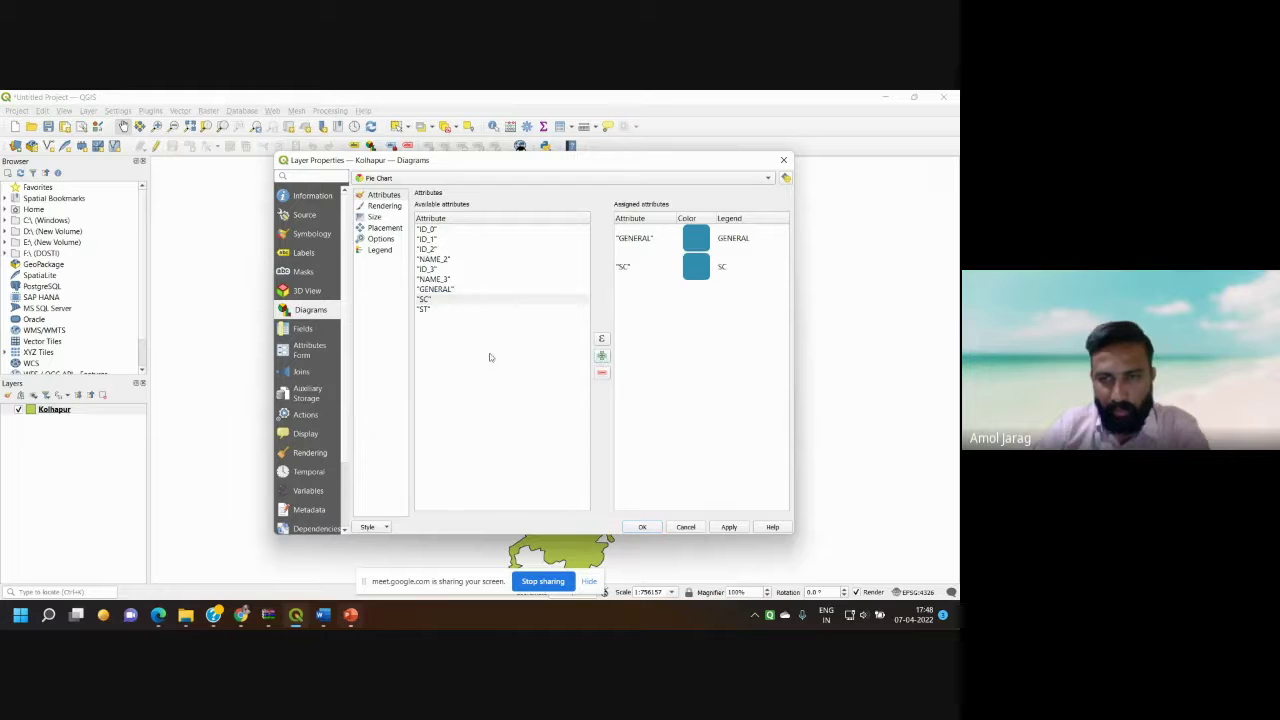
click(426, 310)
click(602, 356)
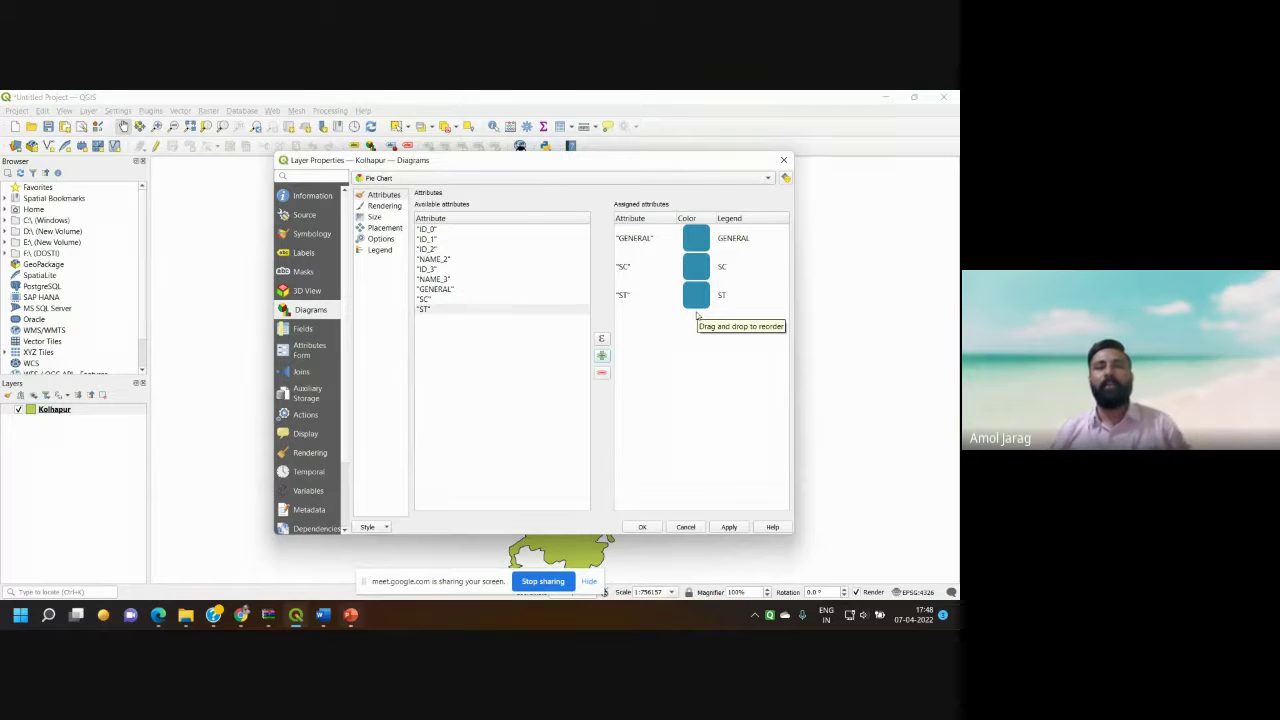
Colour the GENERAL, SC and ST slices magenta-red, purple and orange.
double_click(704, 247)
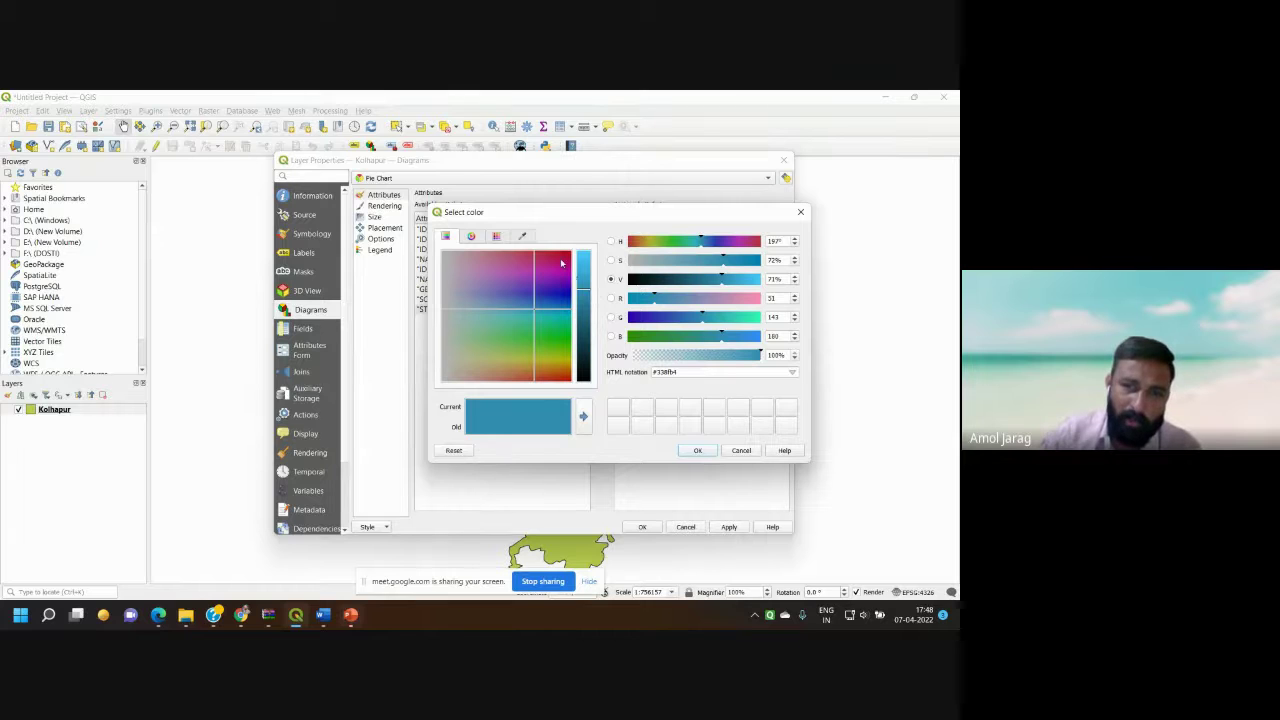
click(561, 263)
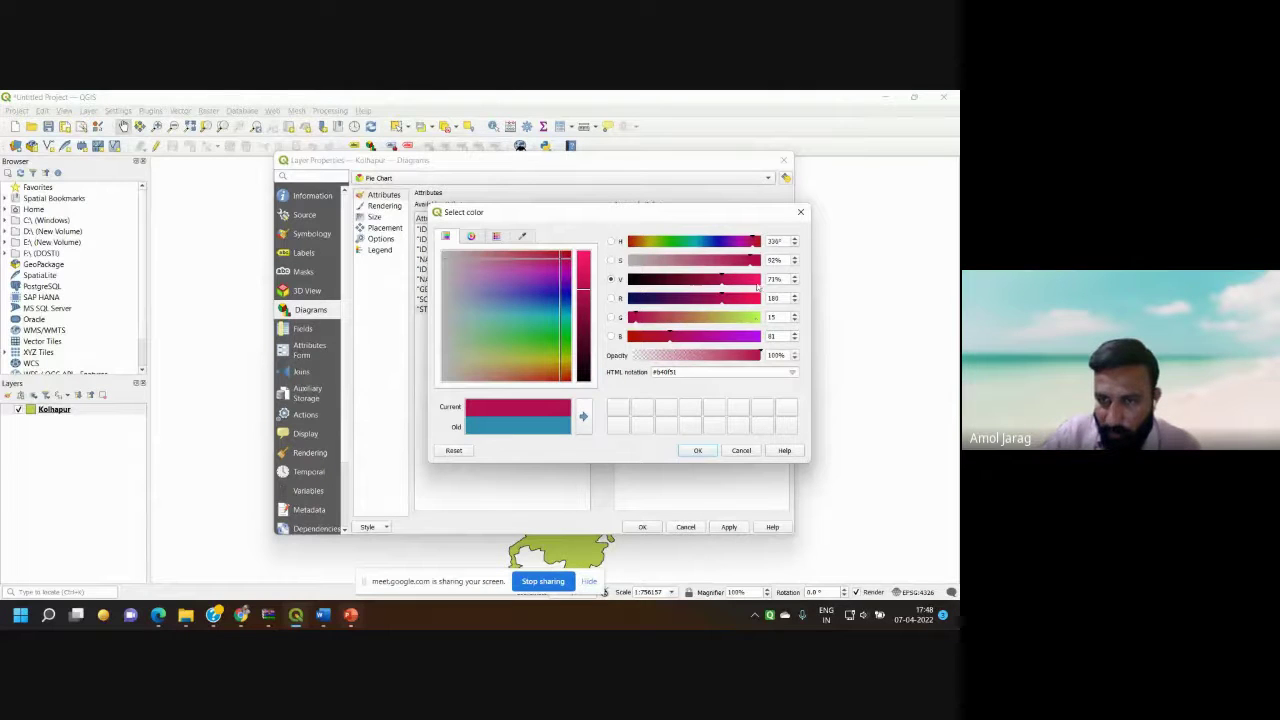
click(697, 450)
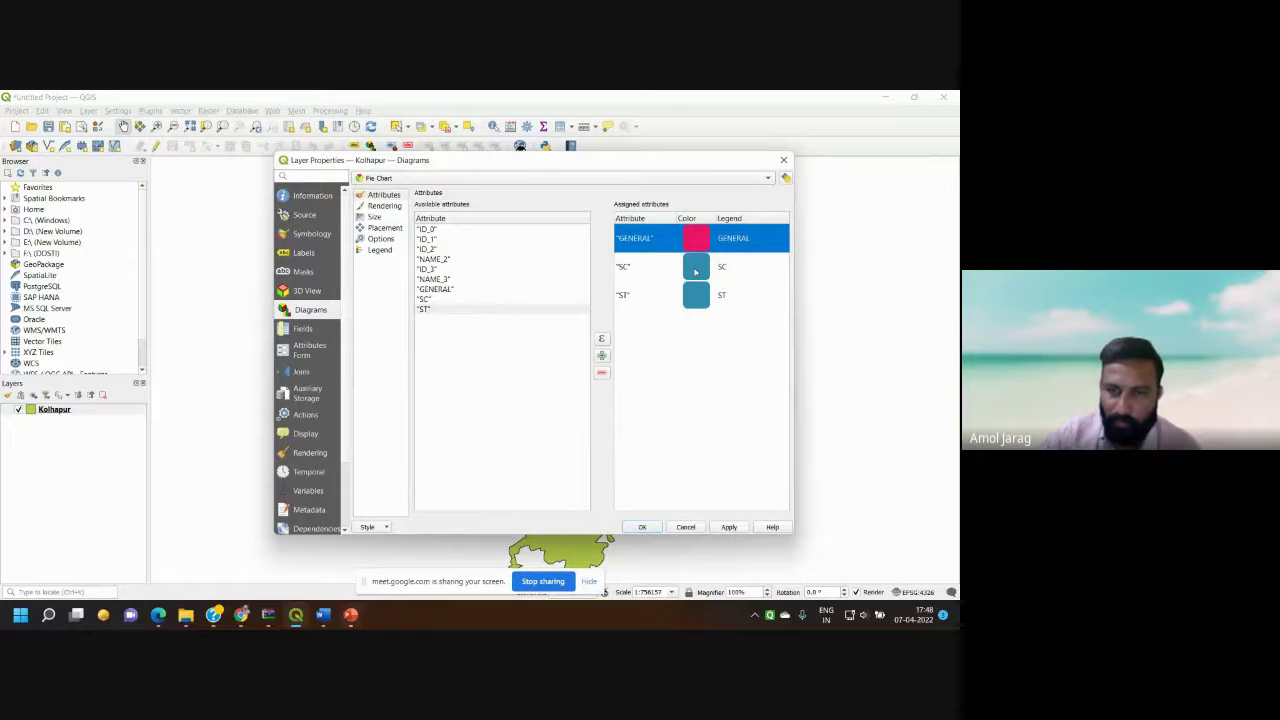
double_click(696, 268)
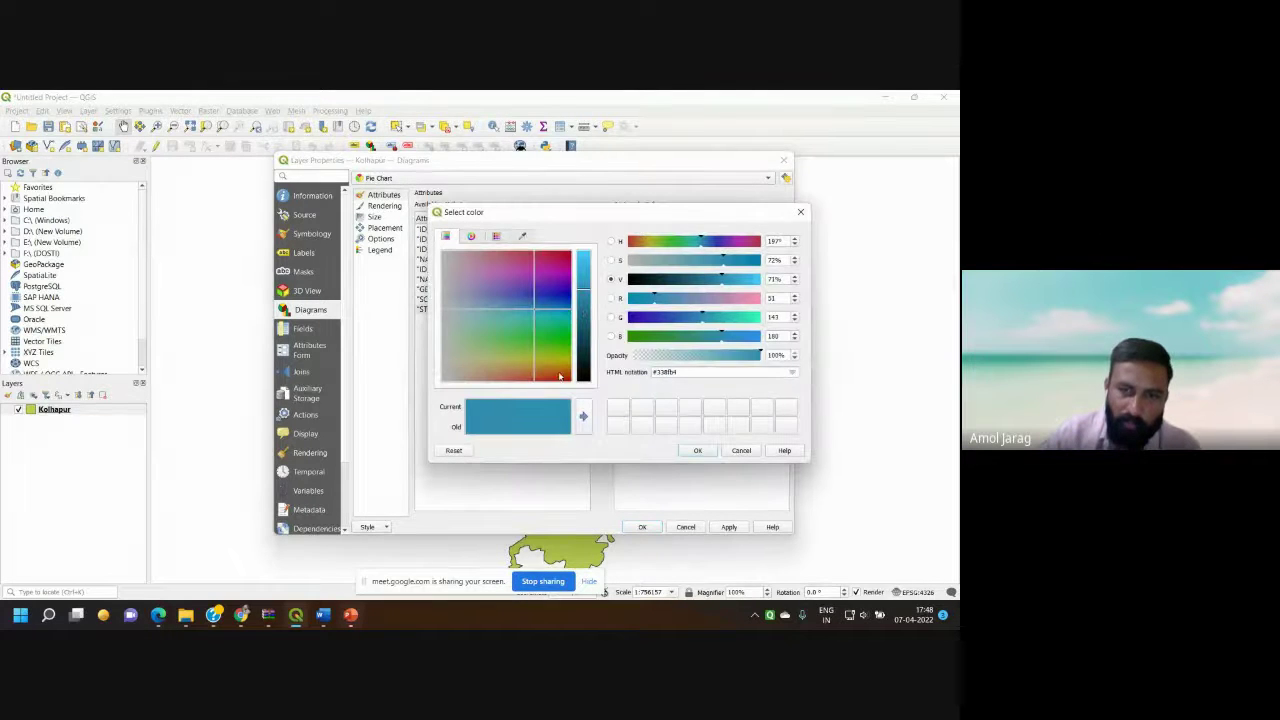
click(560, 375)
click(753, 258)
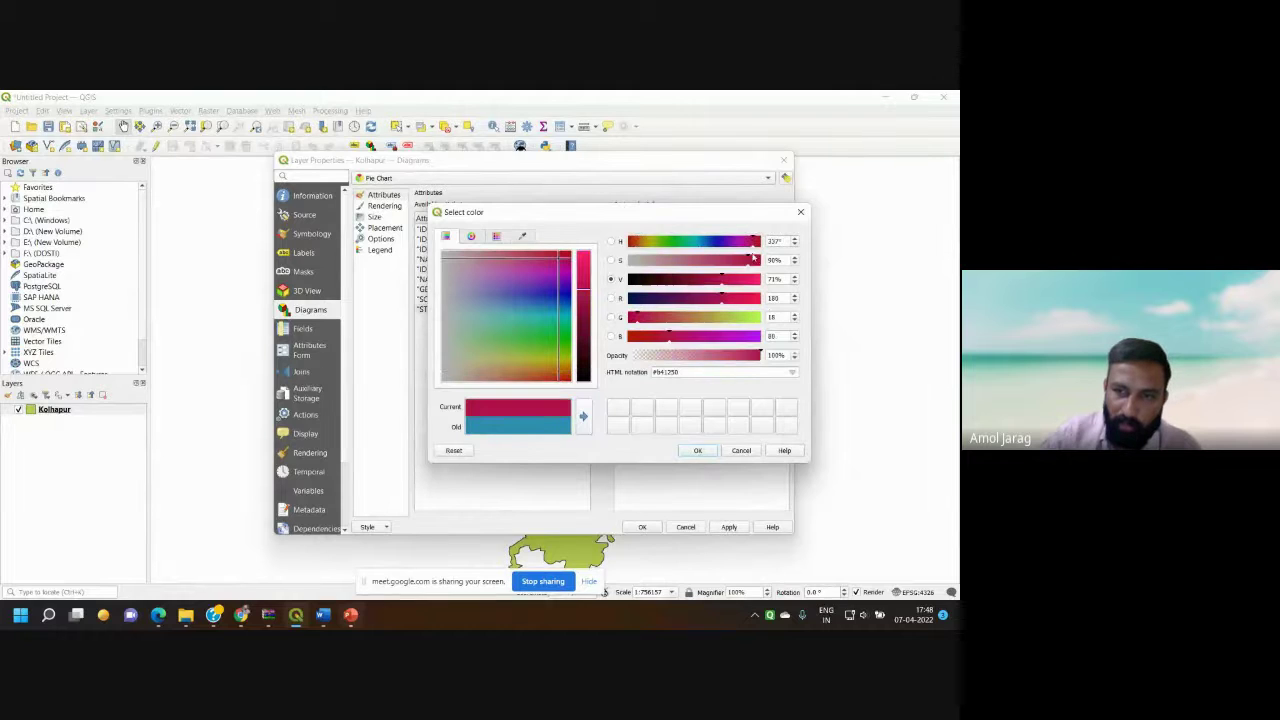
click(753, 337)
click(698, 451)
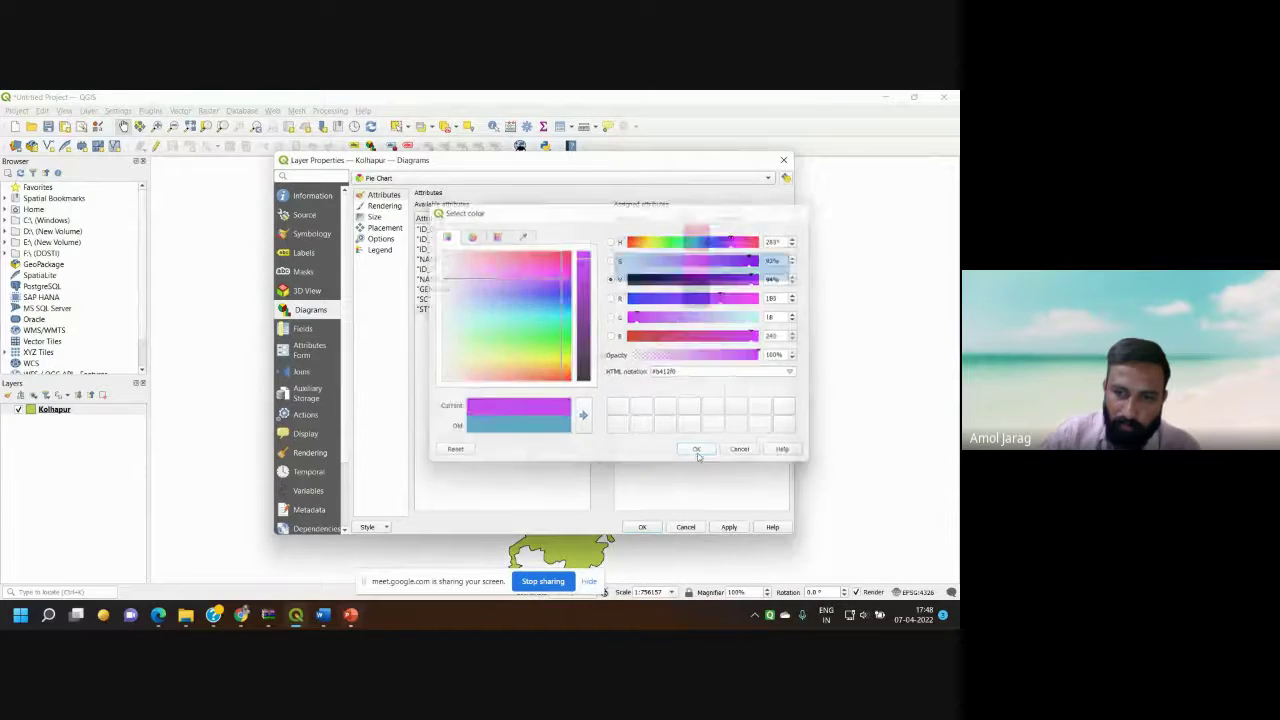
double_click(694, 291)
click(560, 362)
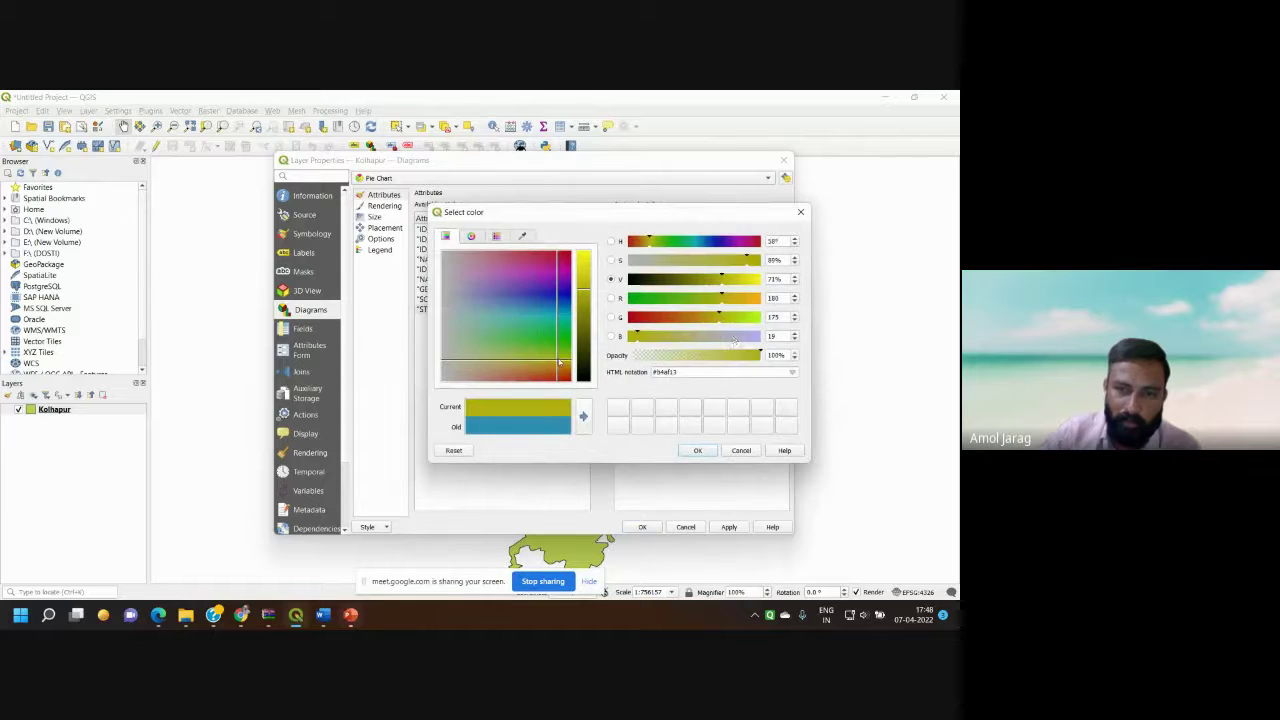
click(755, 298)
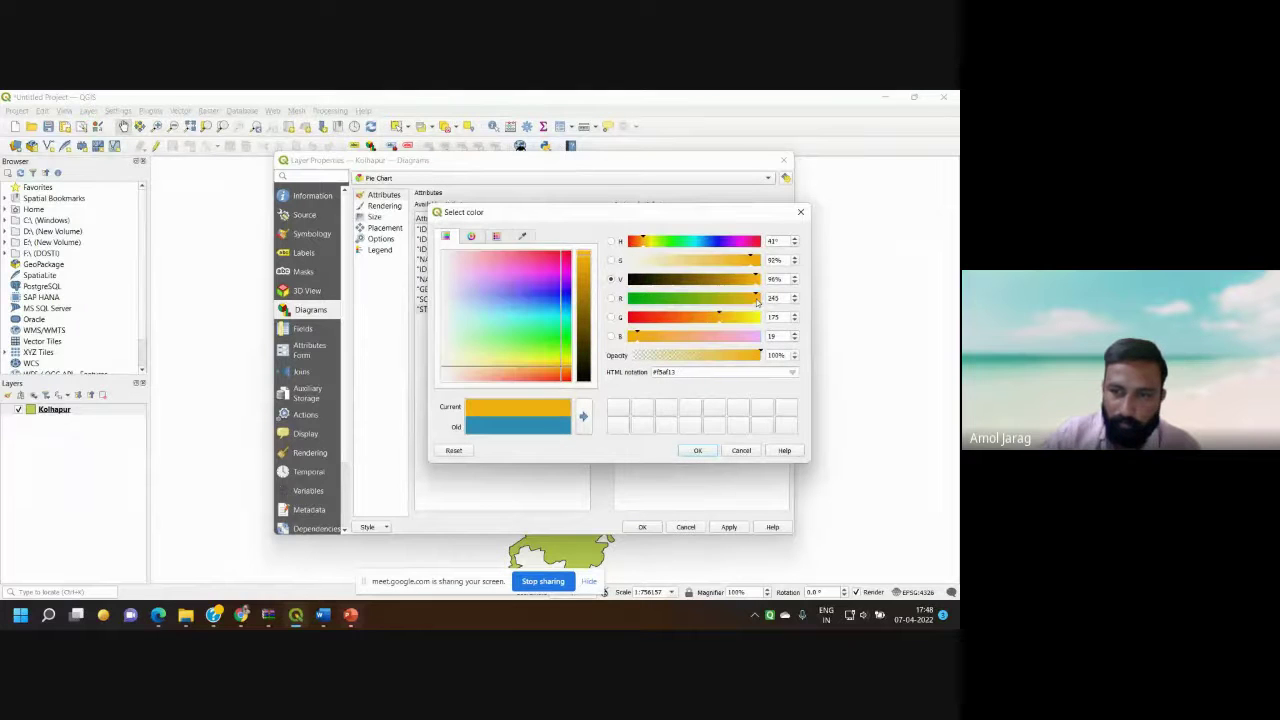
click(697, 451)
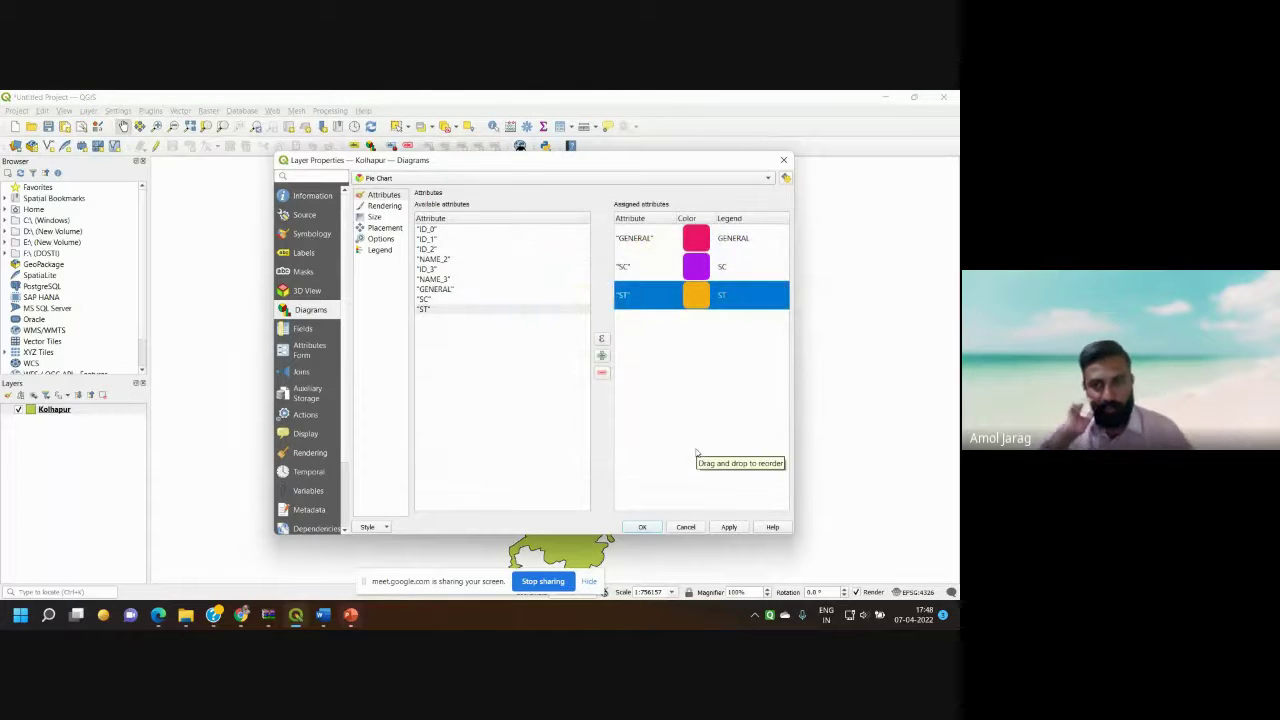
Retype the end of GENERAL's legend label as 'AL' and add NAME_3 as a fourth attribute.
click(740, 243)
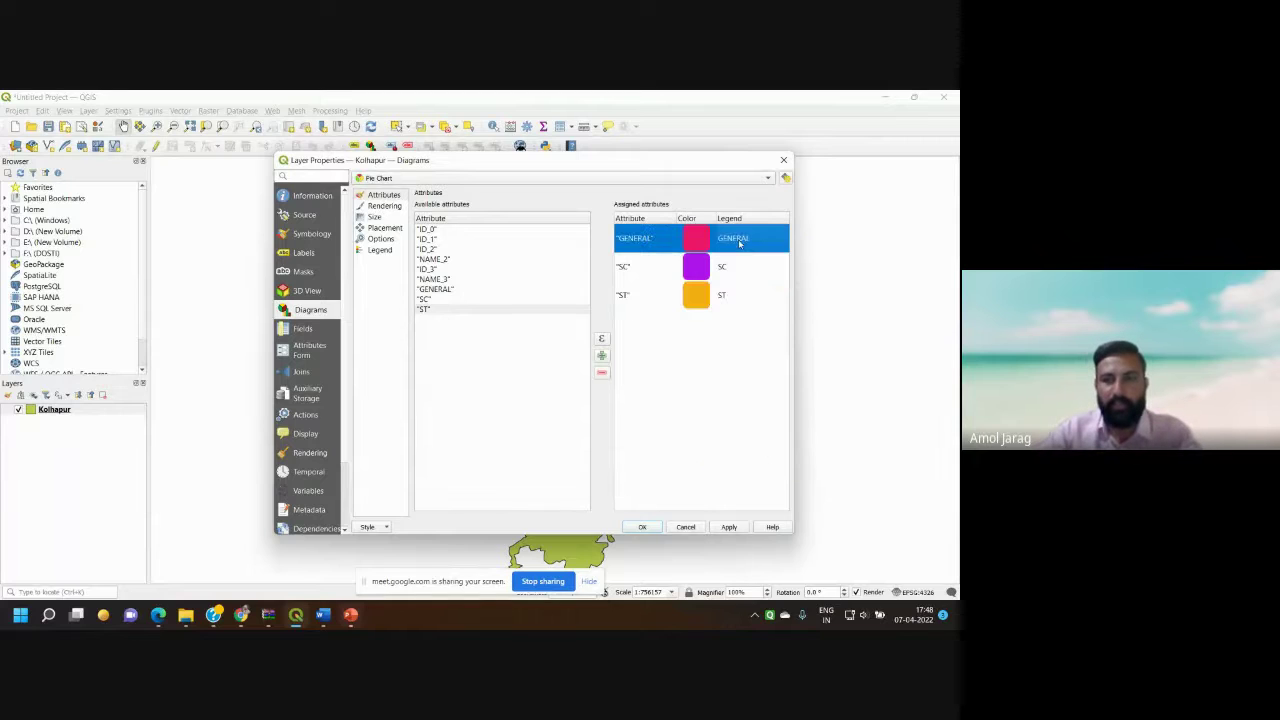
double_click(740, 243)
click(748, 240)
double_click(748, 240)
click(755, 239)
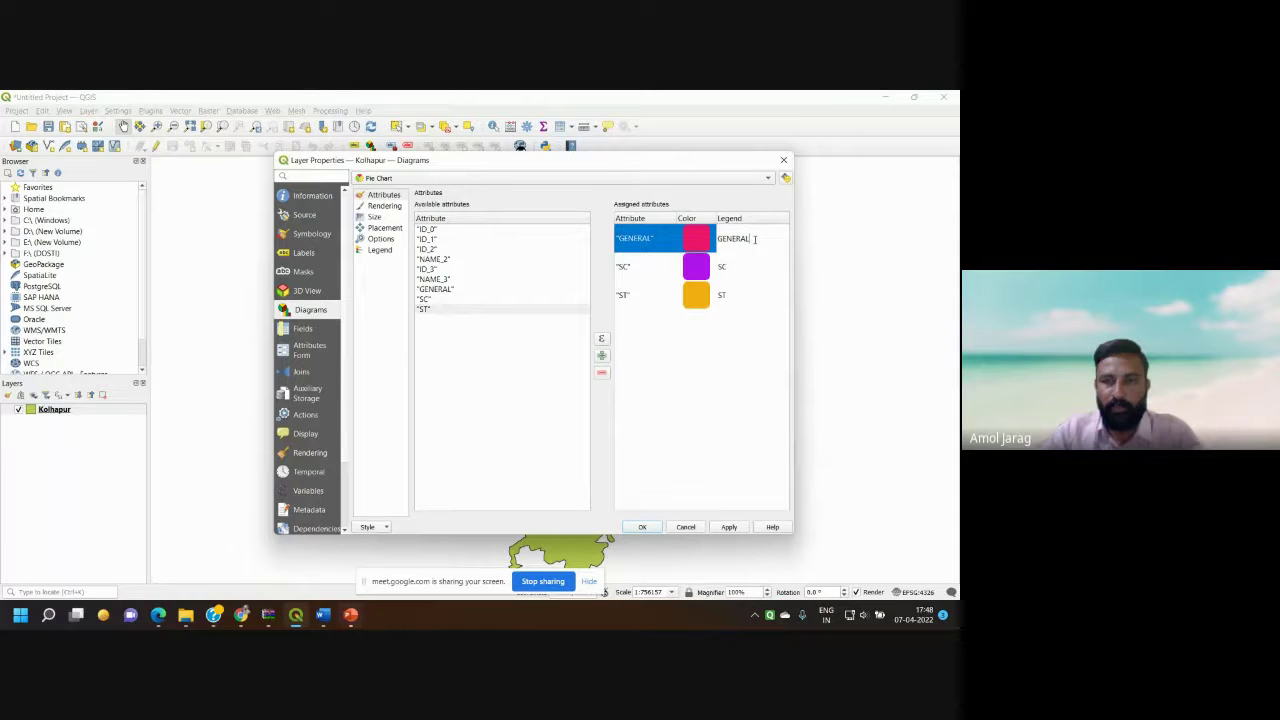
key(BackSpace)
key(BackSpace)
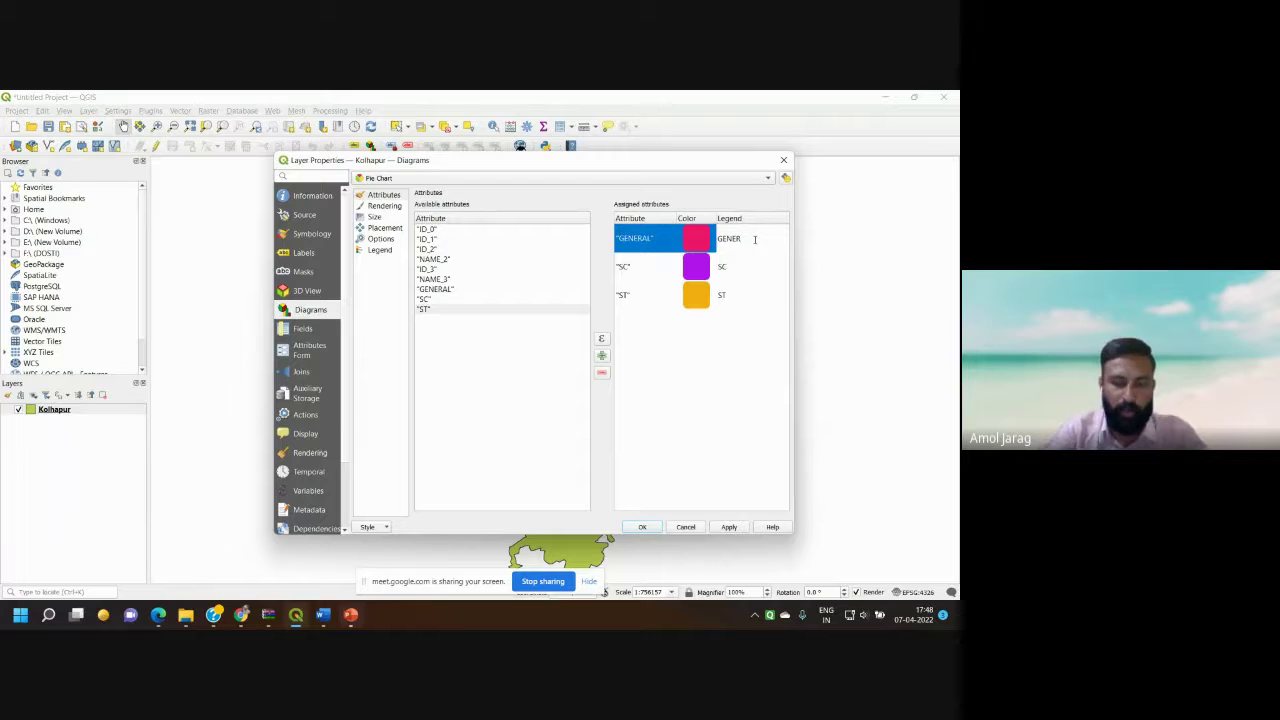
text(al)
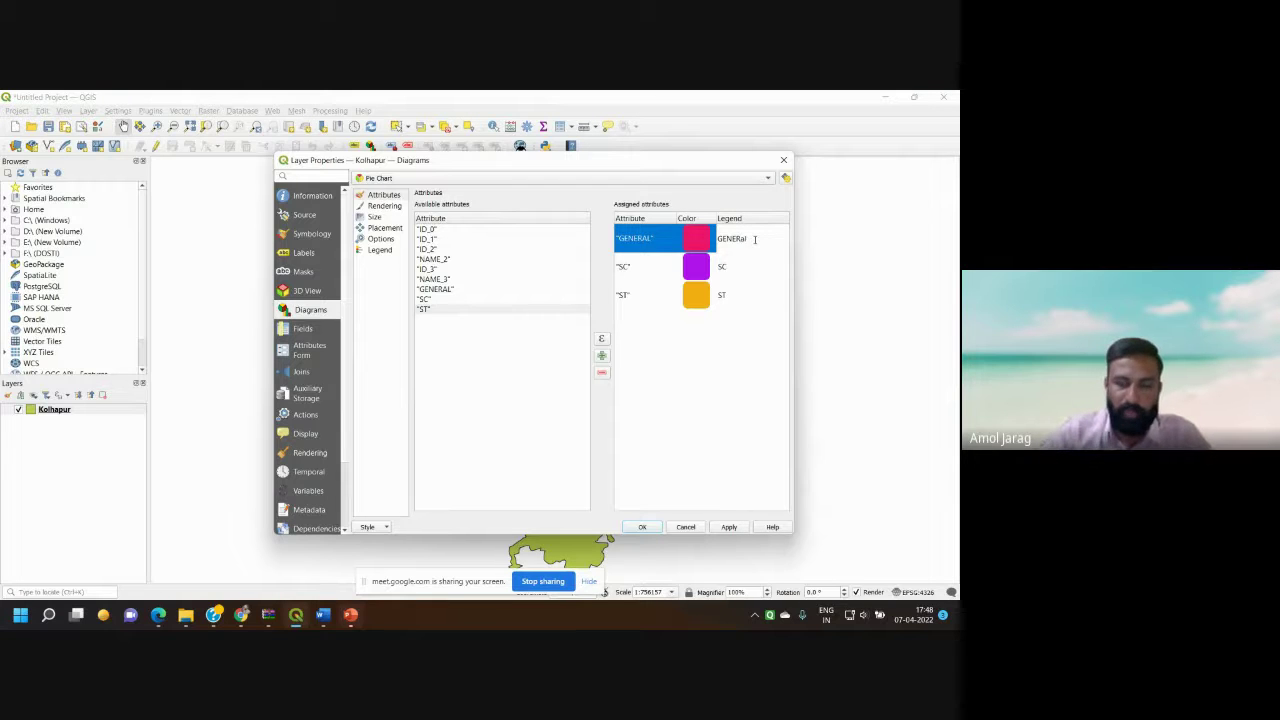
key(BackSpace)
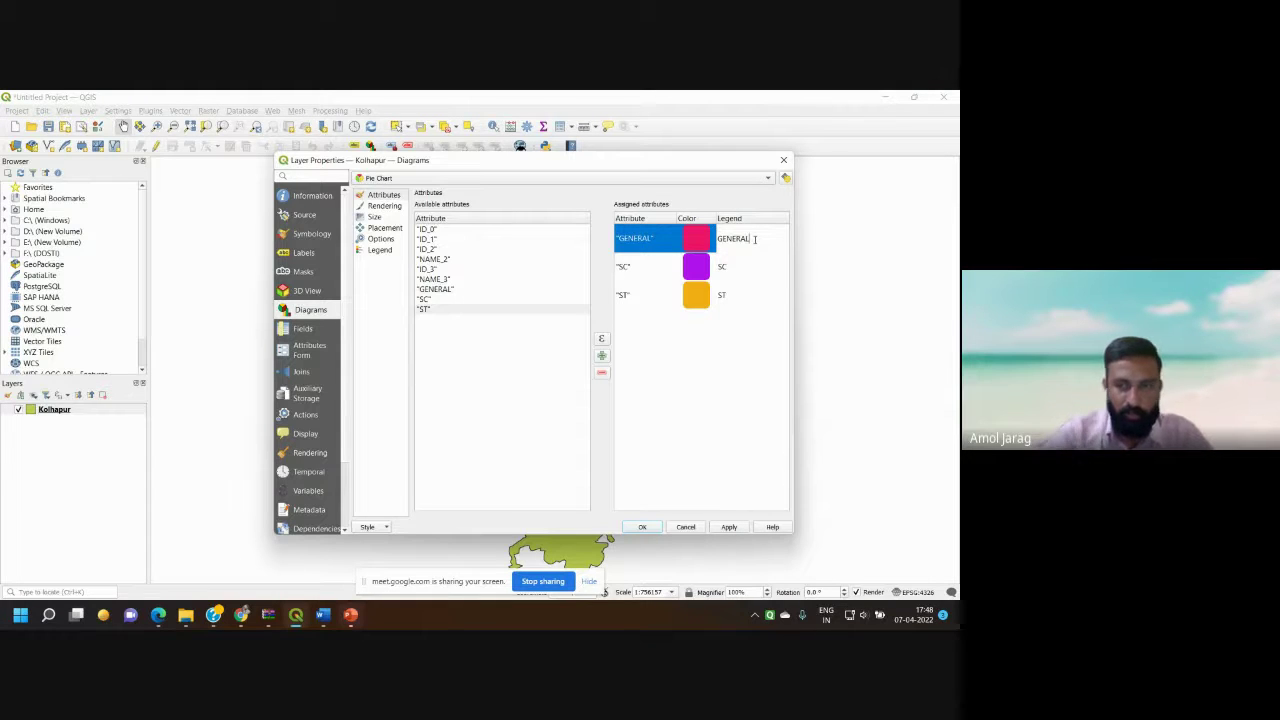
text(AL)
click(695, 455)
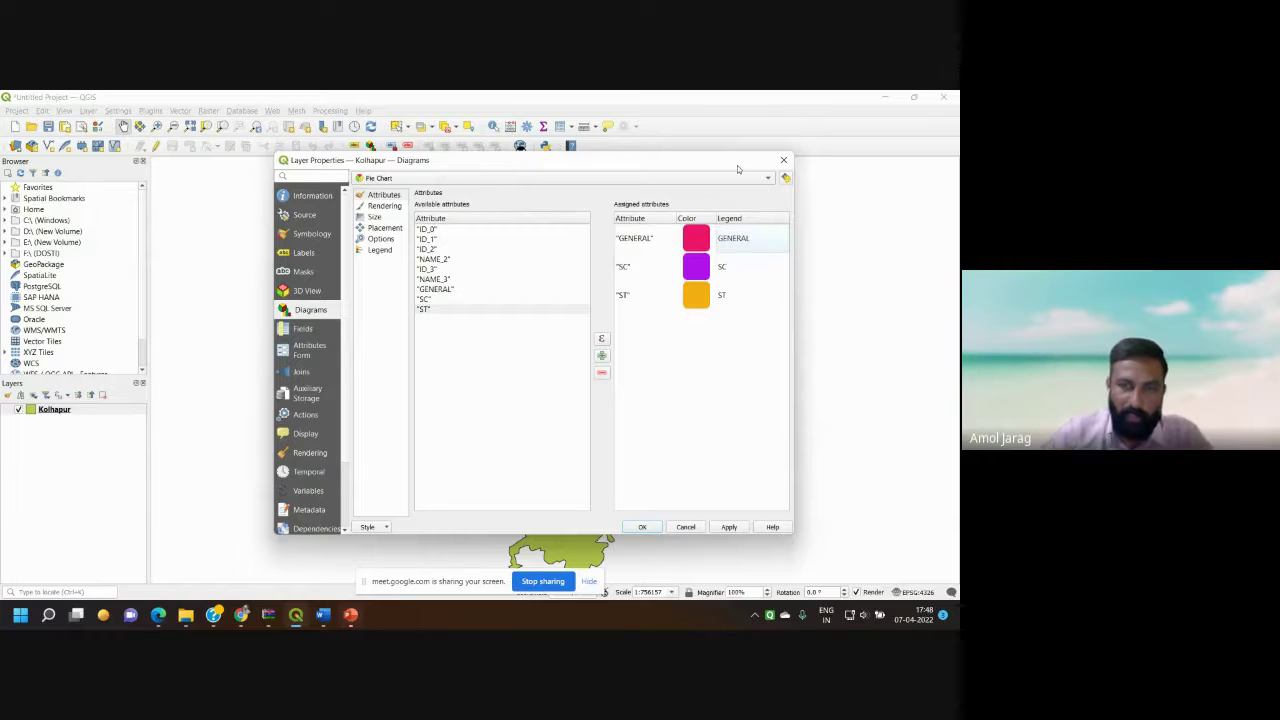
click(435, 279)
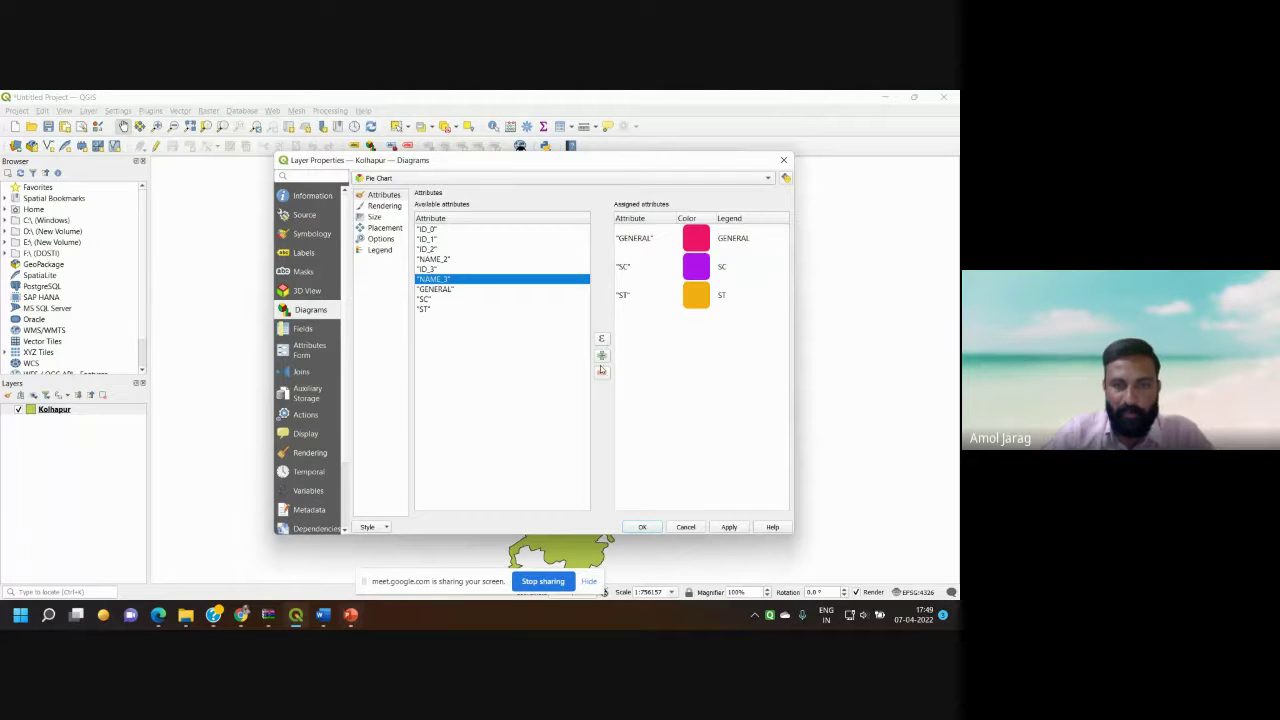
click(601, 356)
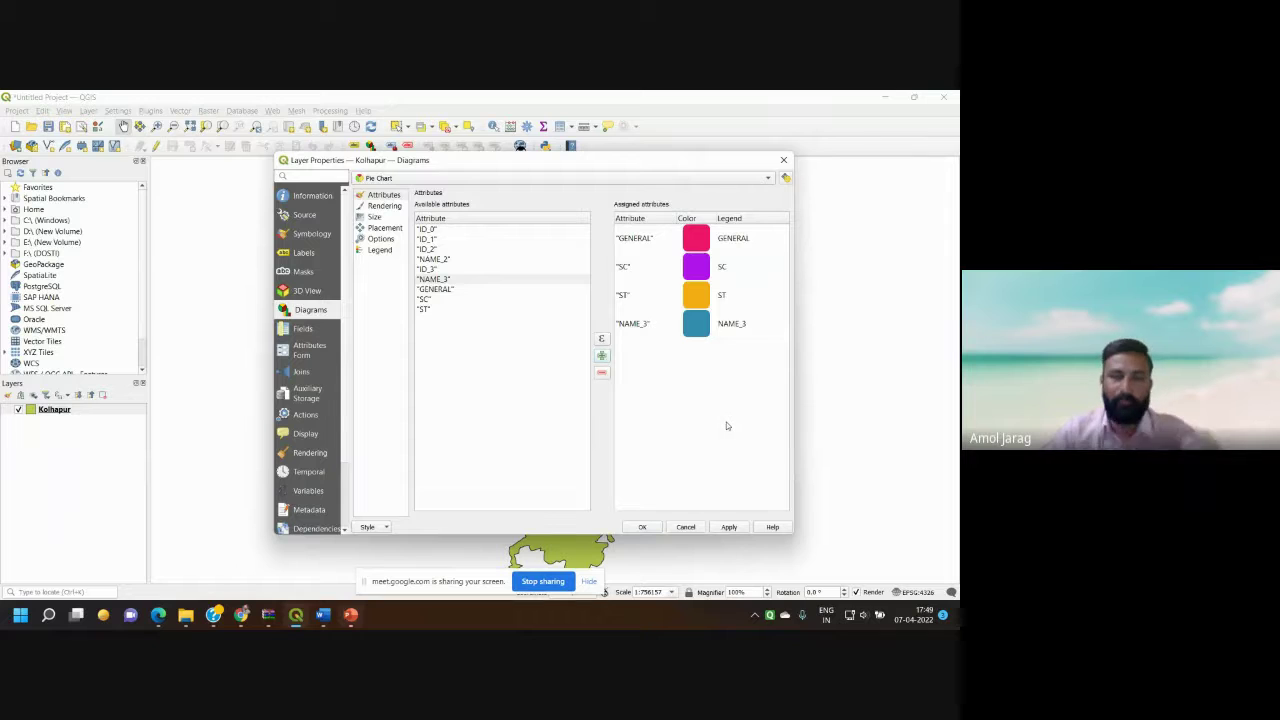
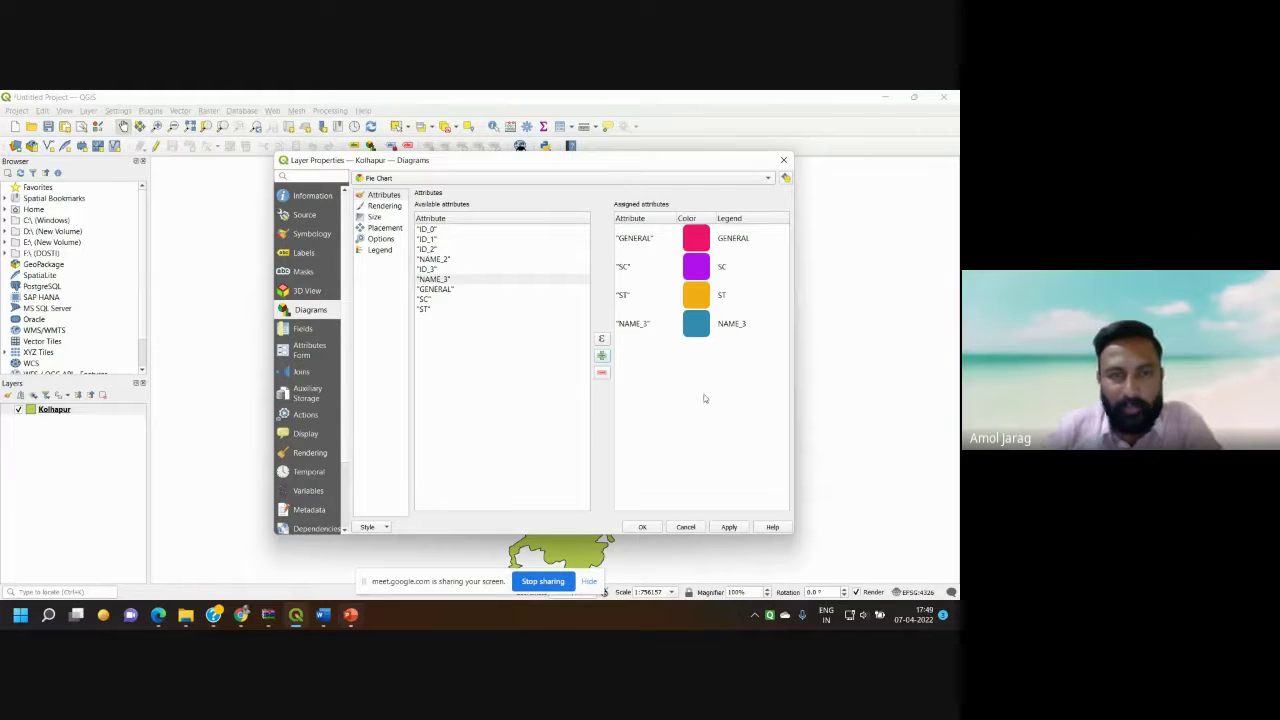
Check the Rendering and Attributes sub-tabs, then return to the pie chart's fixed 15 mm Size settings.
click(375, 218)
click(378, 206)
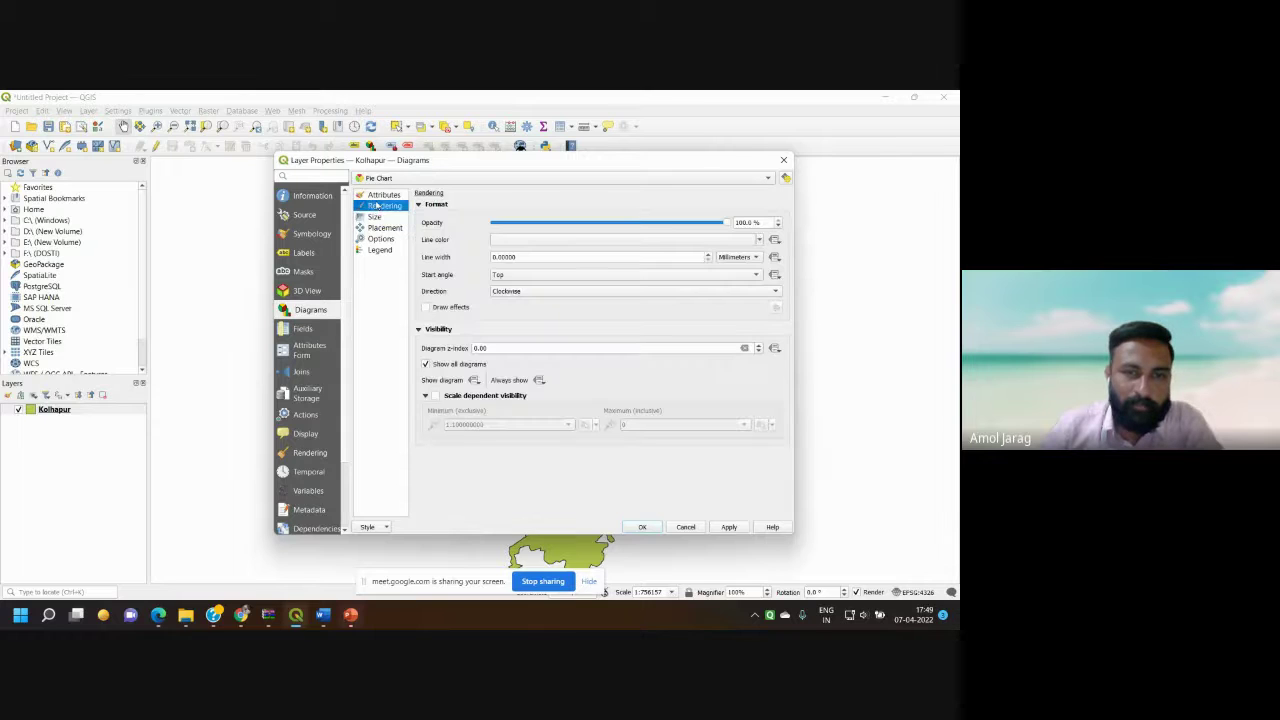
click(380, 196)
click(381, 218)
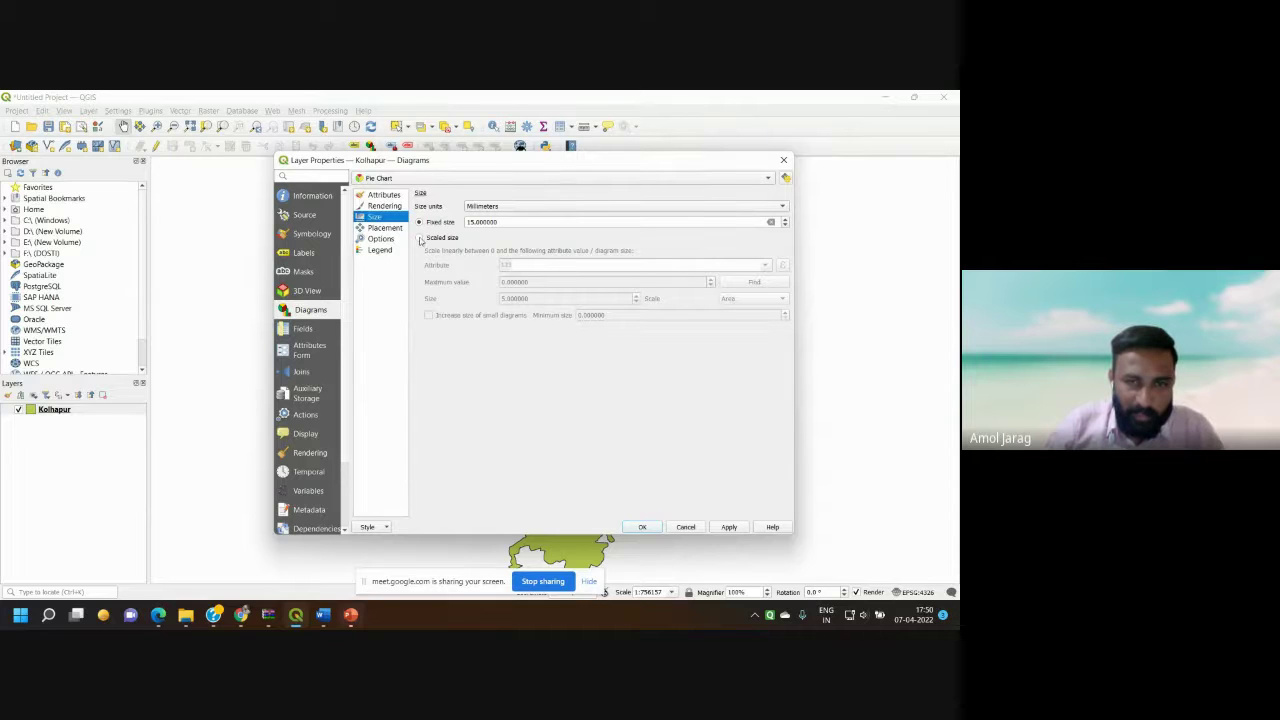
Switch the pie charts to Scaled size by GENERAL and find its maximum value, 319385.
click(421, 239)
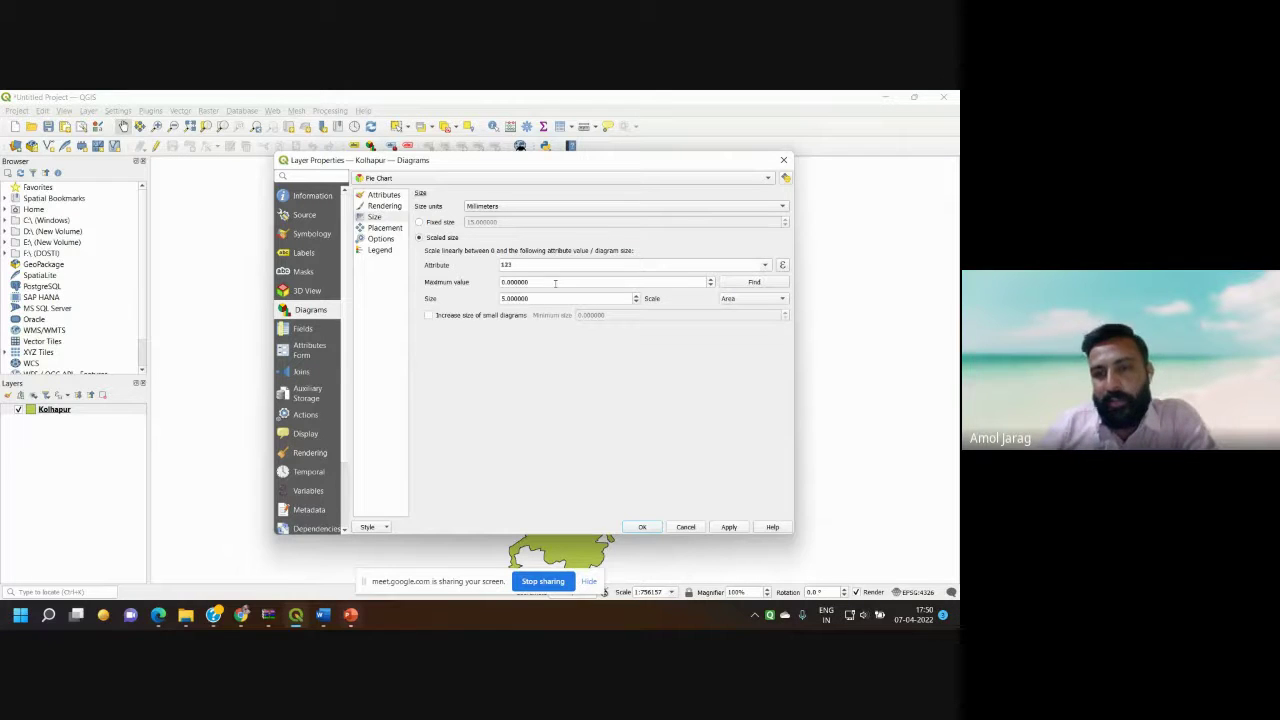
click(767, 265)
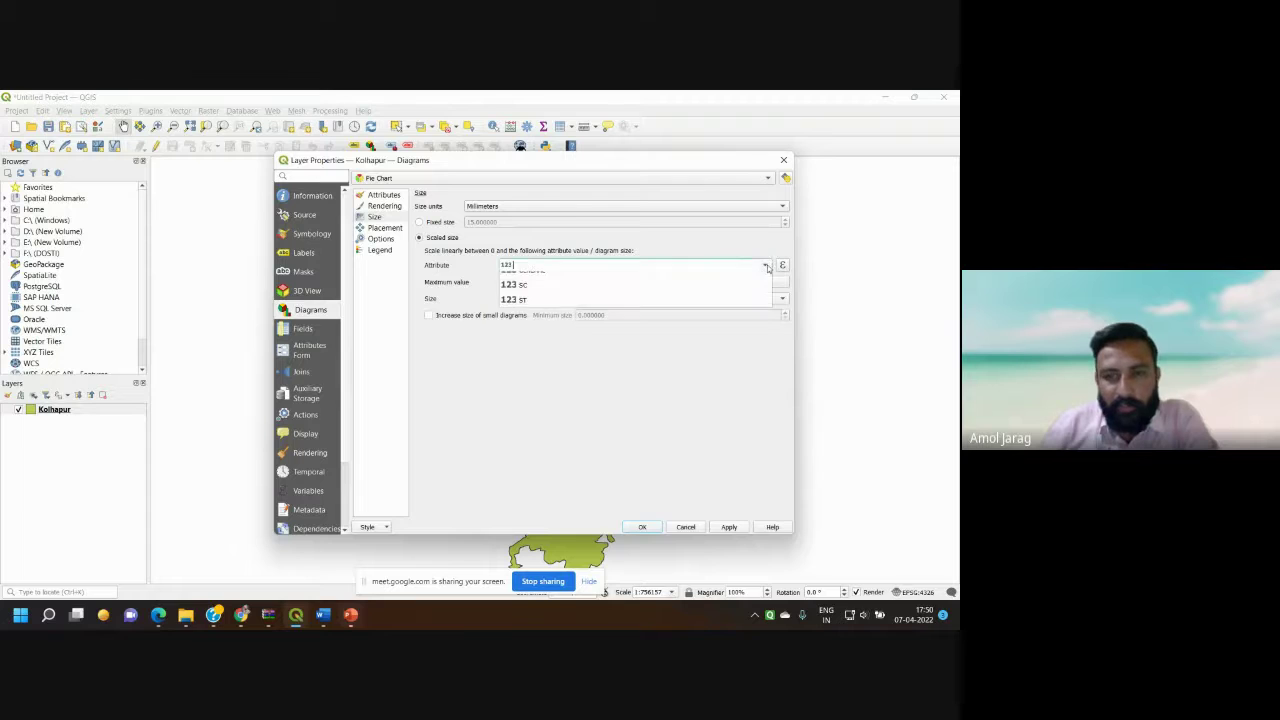
click(633, 369)
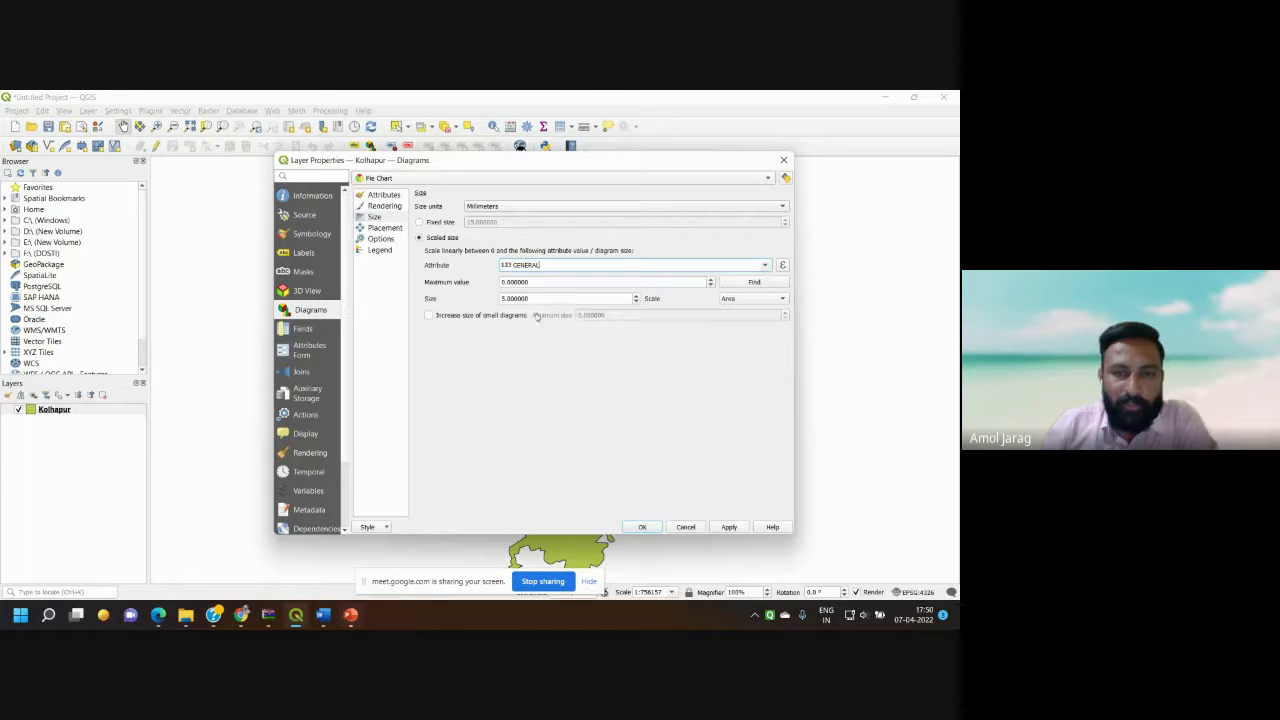
click(754, 282)
click(570, 282)
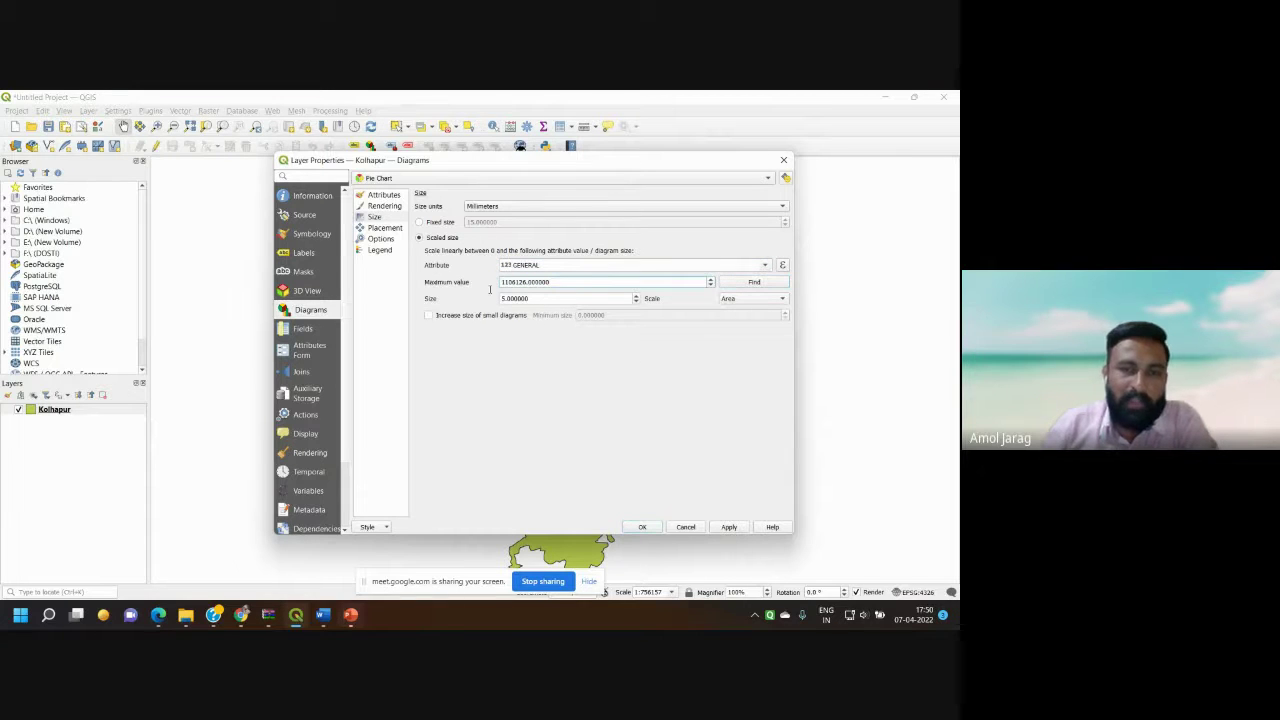
click(767, 265)
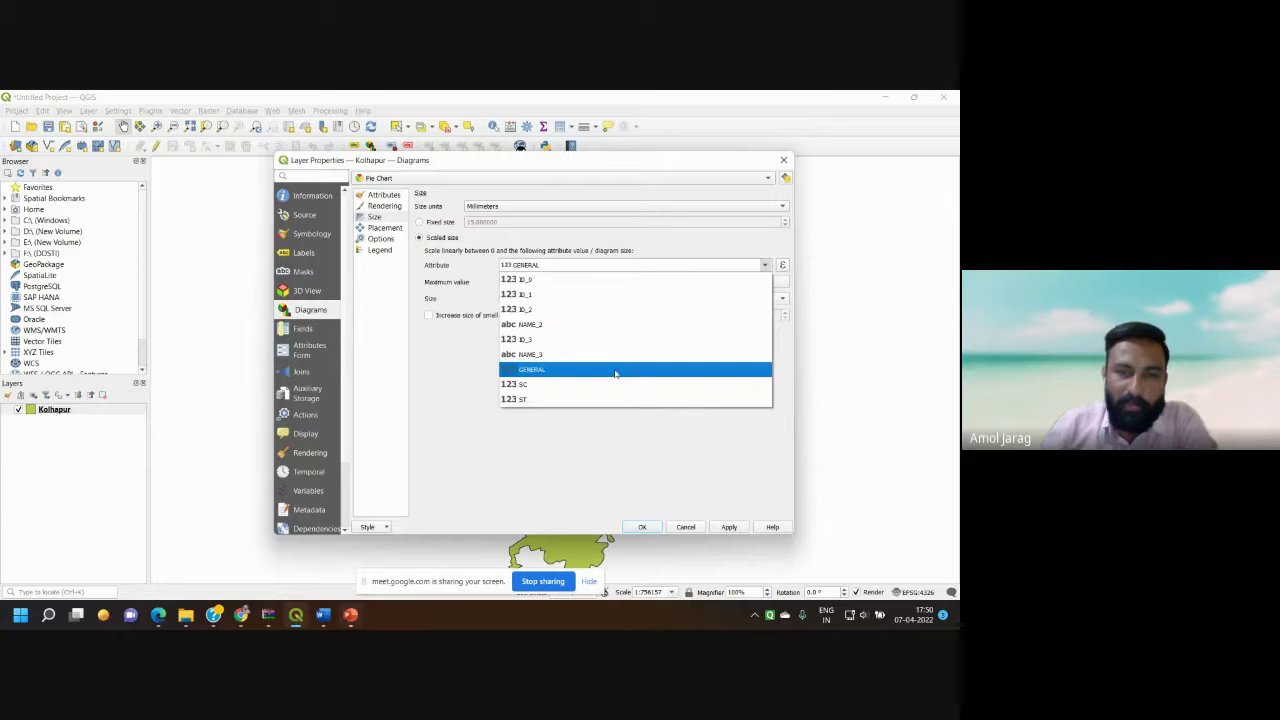
click(614, 381)
click(754, 282)
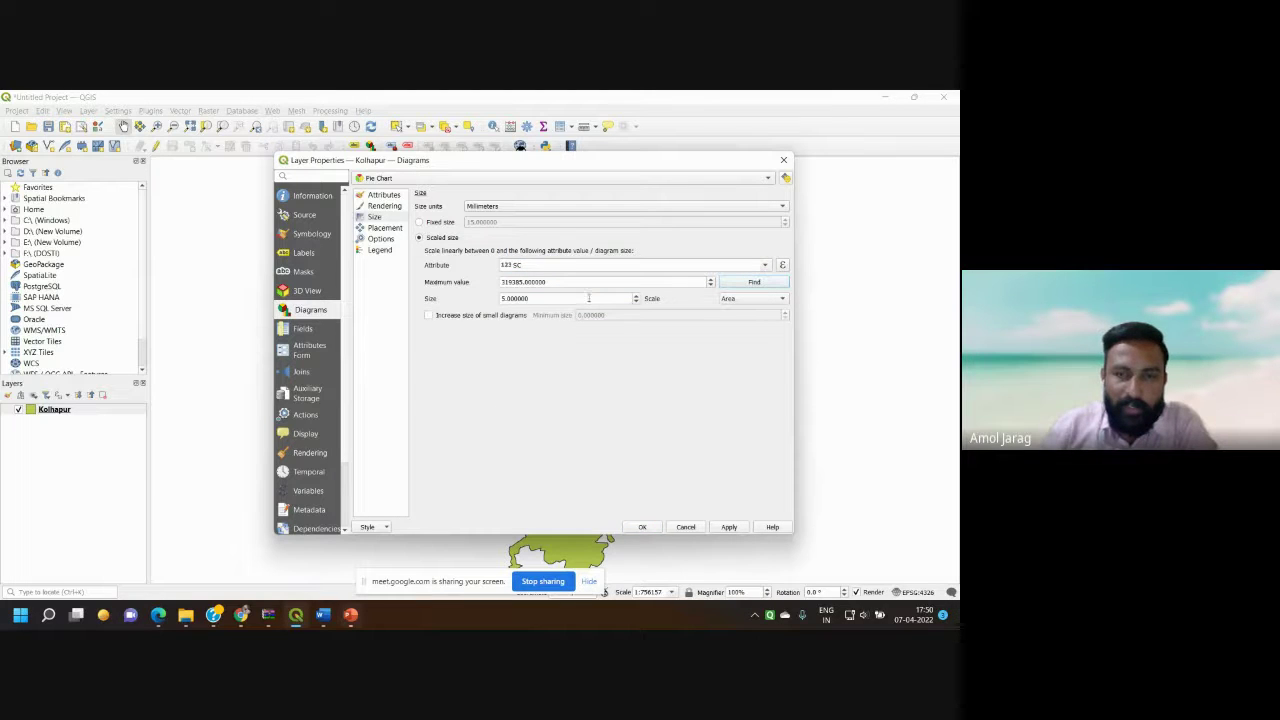
click(767, 265)
click(628, 368)
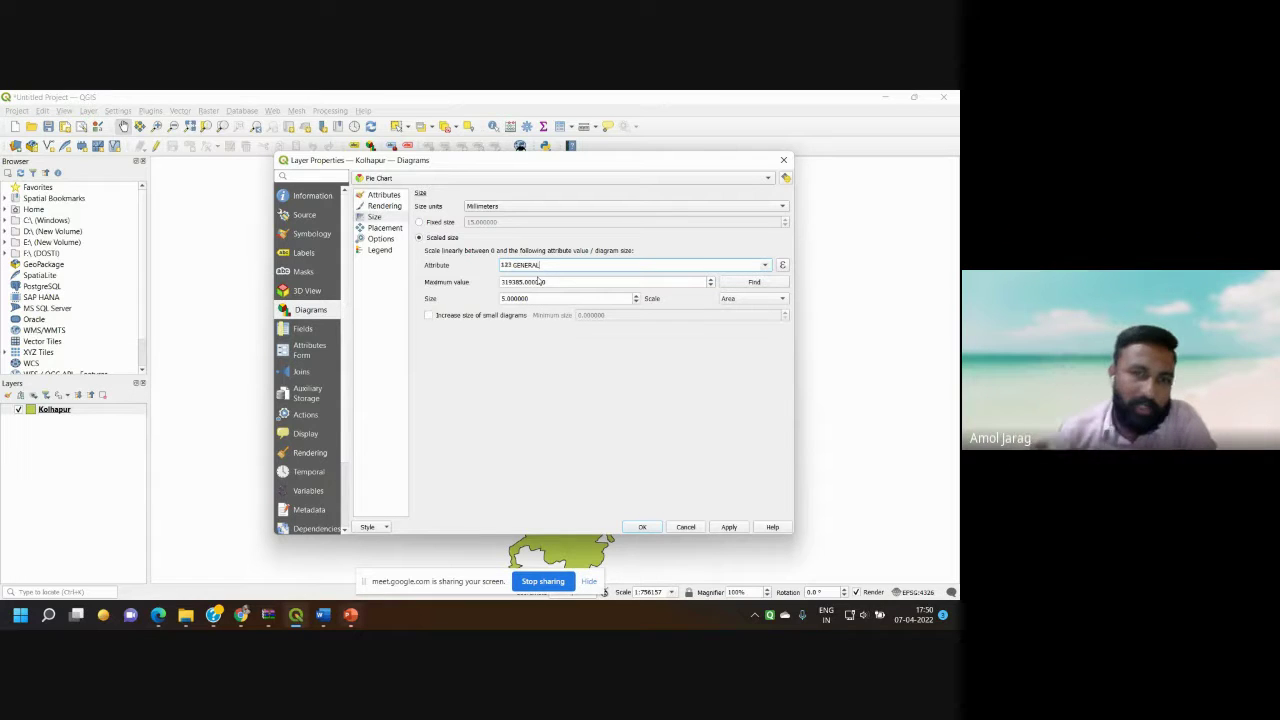
Set the diagram size for that maximum value to 15 millimetres.
drag(600, 282, 454, 283)
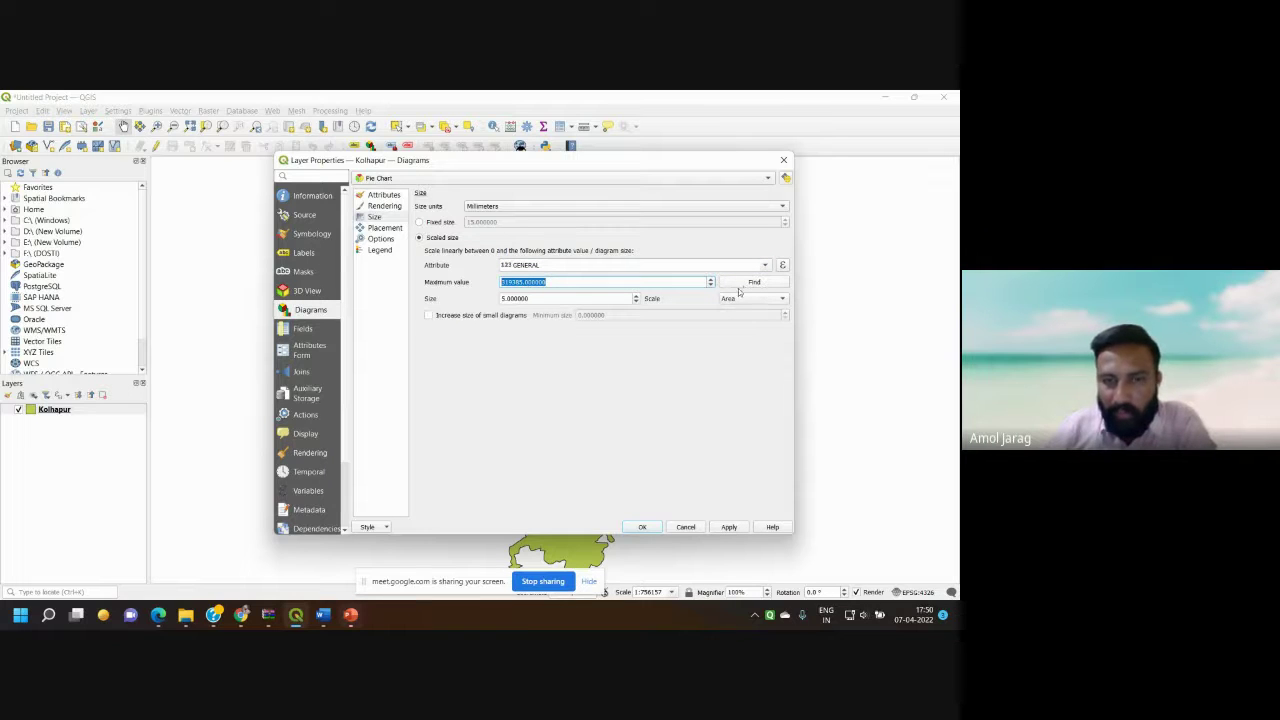
drag(545, 298, 468, 298)
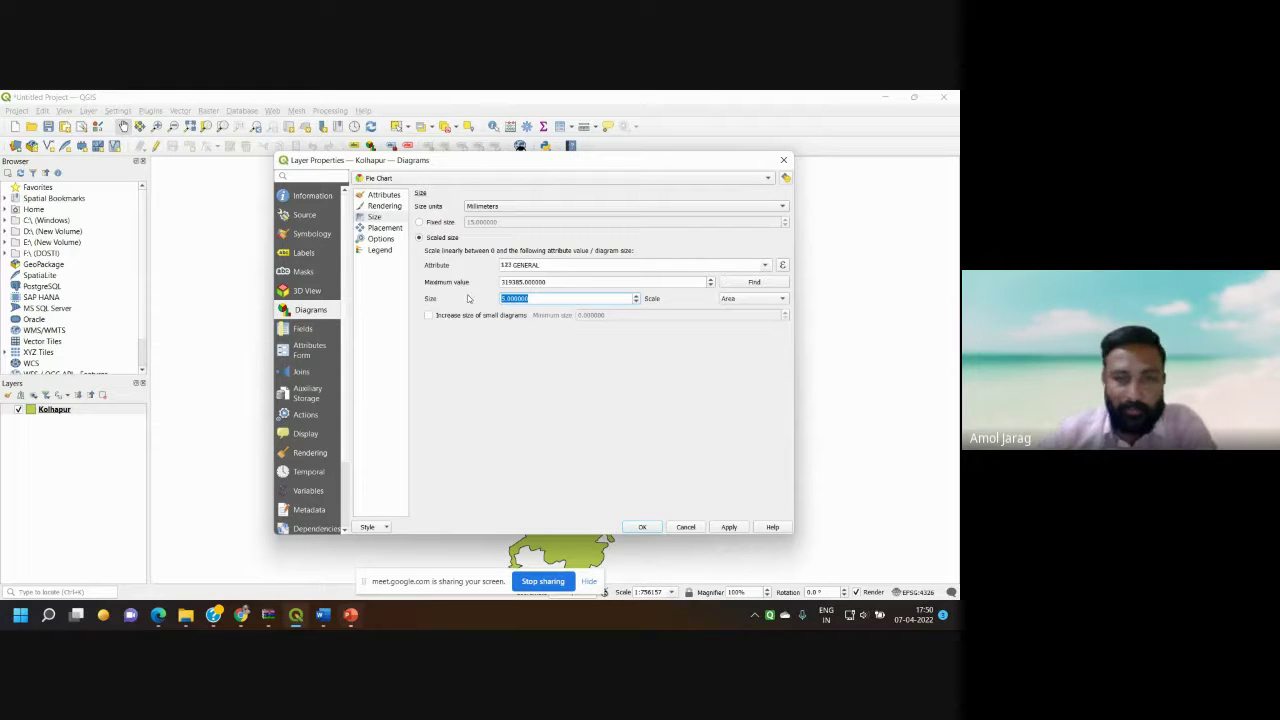
drag(530, 299, 479, 301)
text(1)
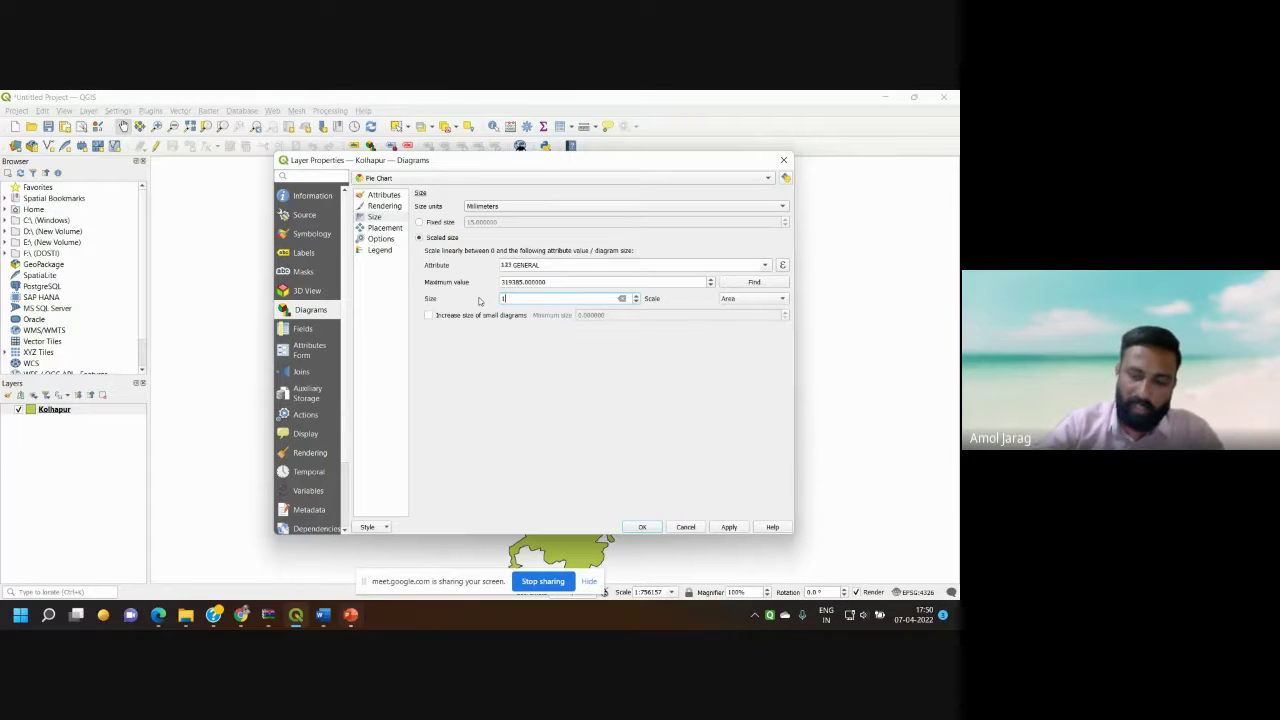
text(5)
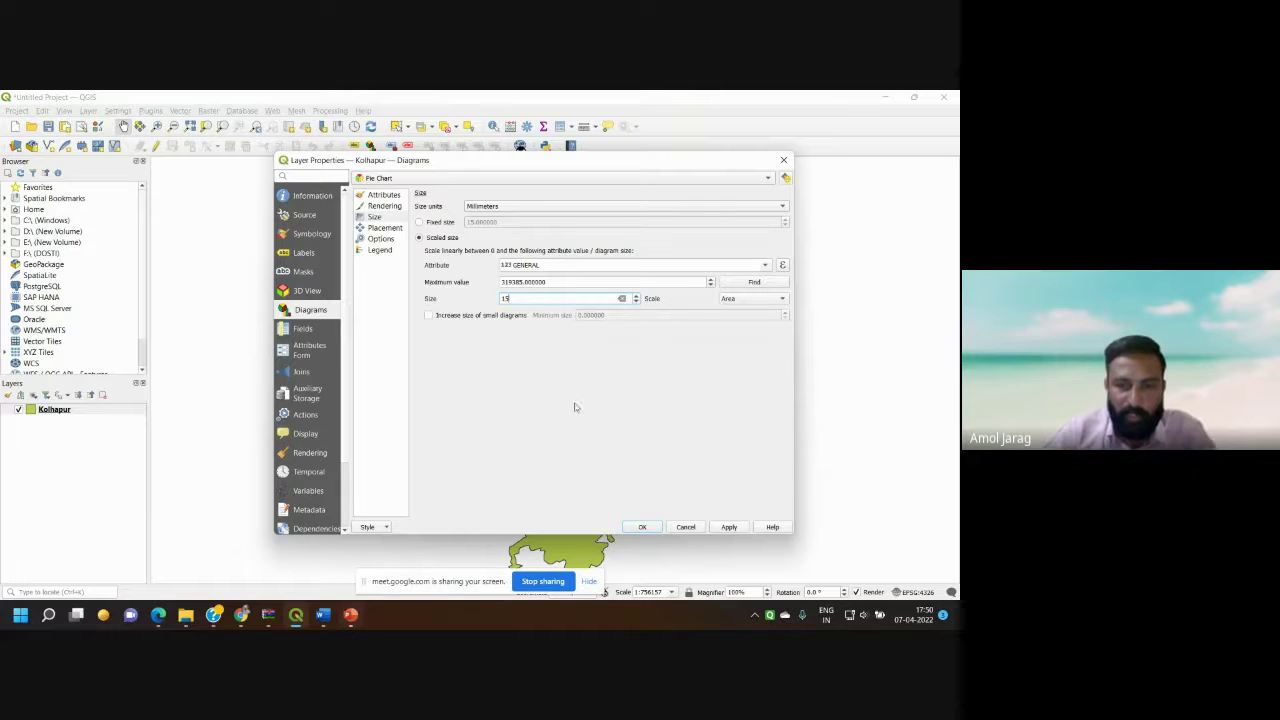
click(398, 229)
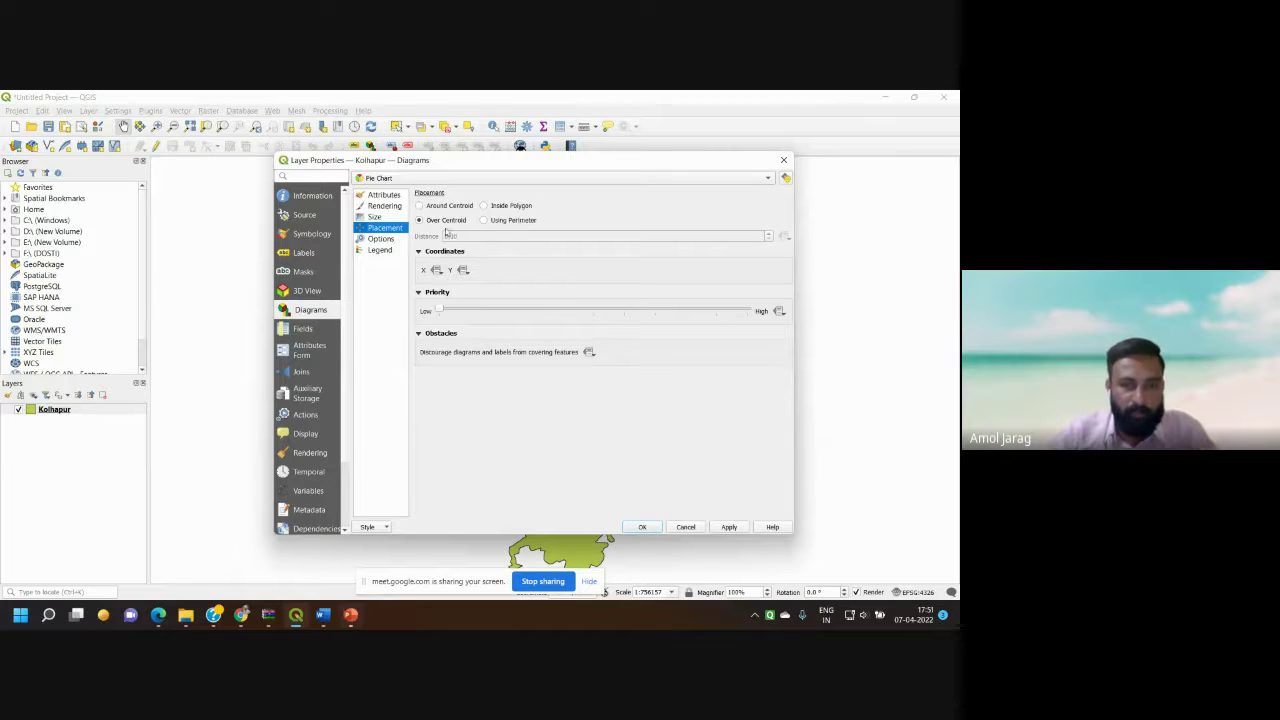
click(381, 239)
click(376, 217)
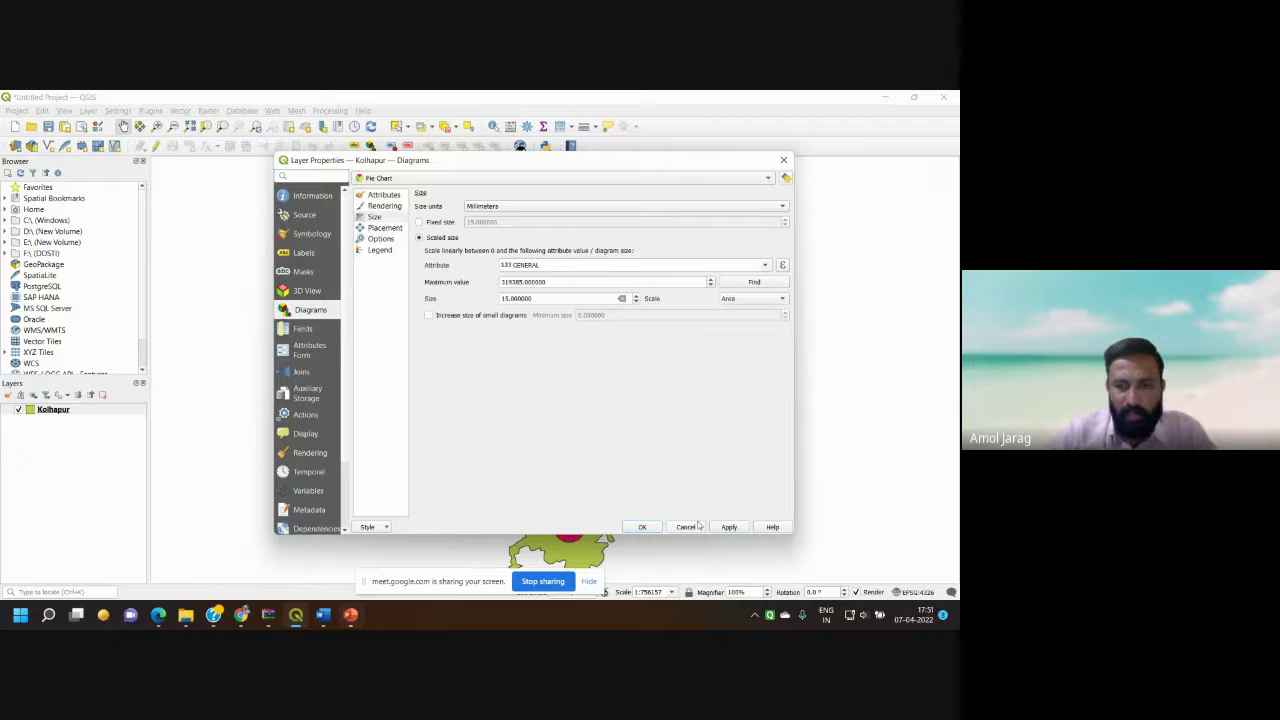
Apply the pie charts to the Kolhapur map, then shrink their size from 15 to 10 mm.
click(643, 527)
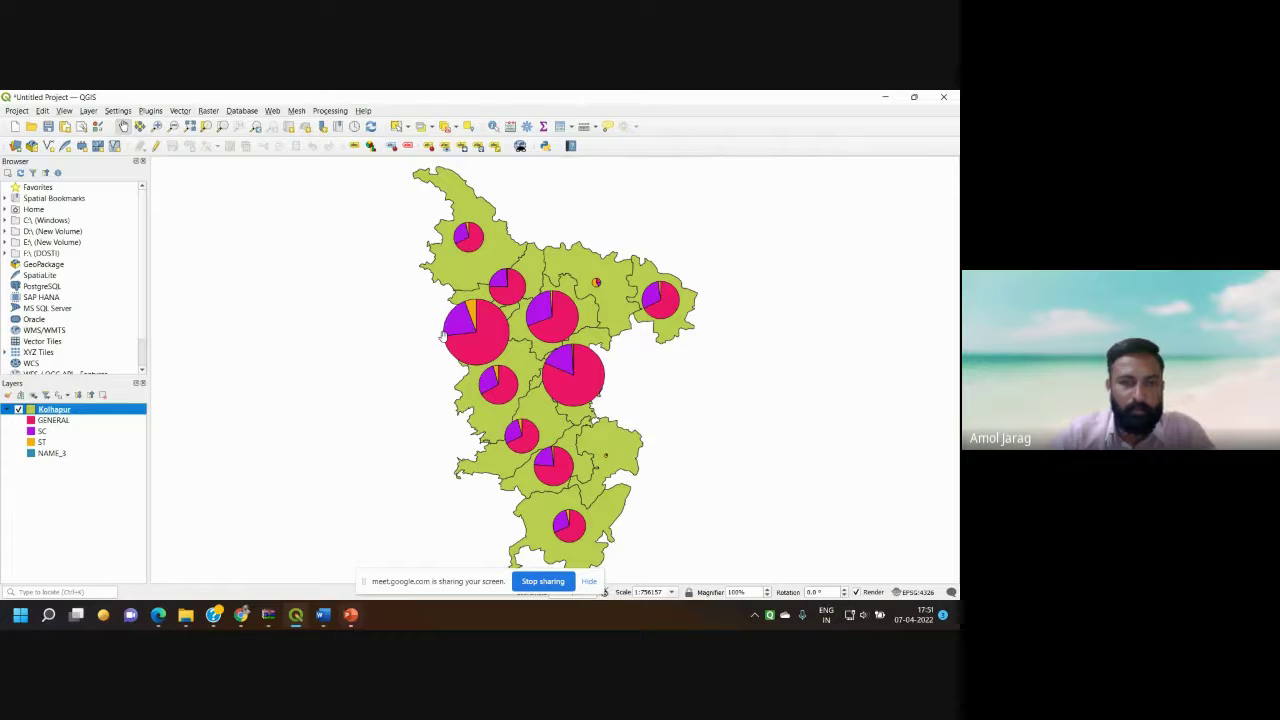
right_click(50, 418)
click(62, 408)
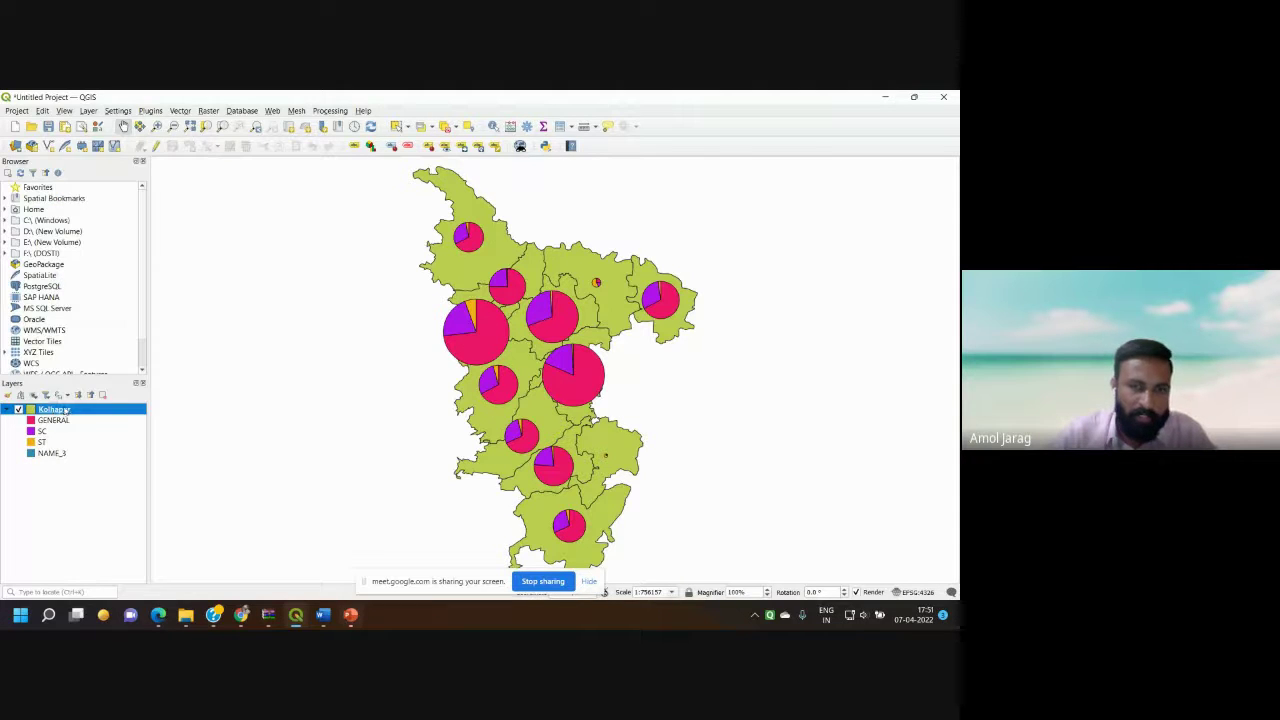
click(541, 299)
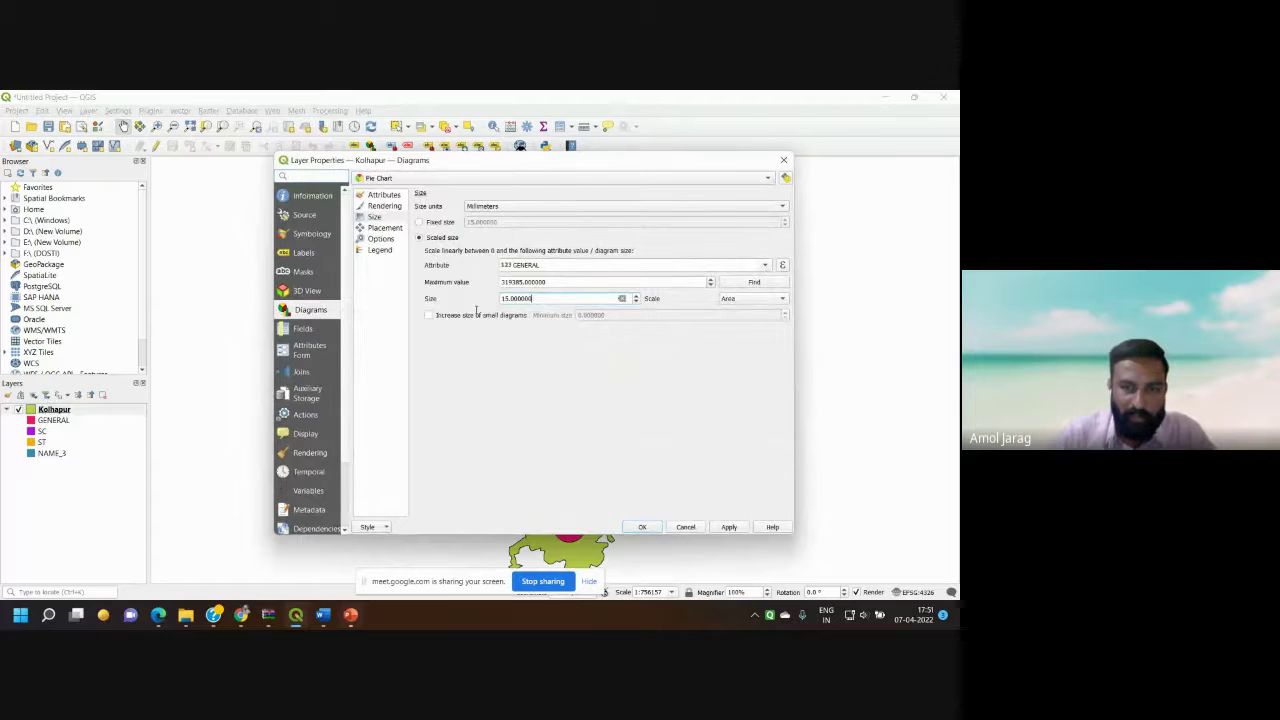
drag(541, 298, 494, 299)
text(10)
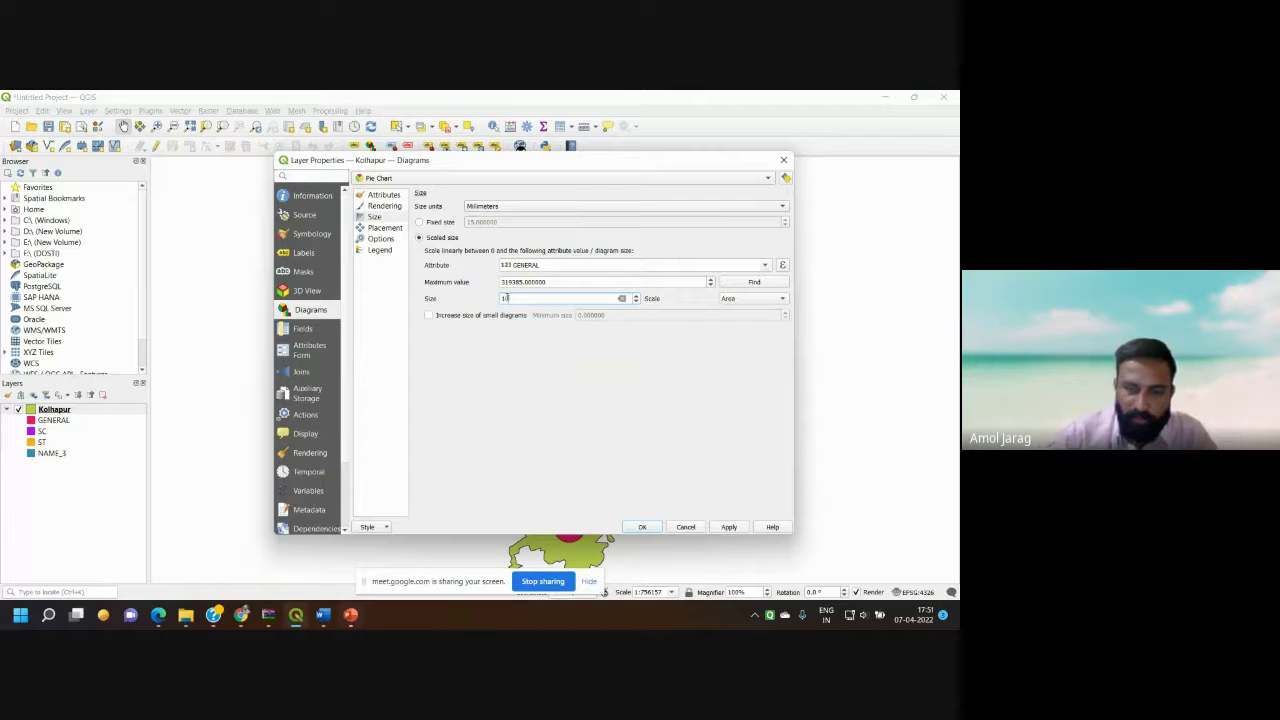
click(642, 527)
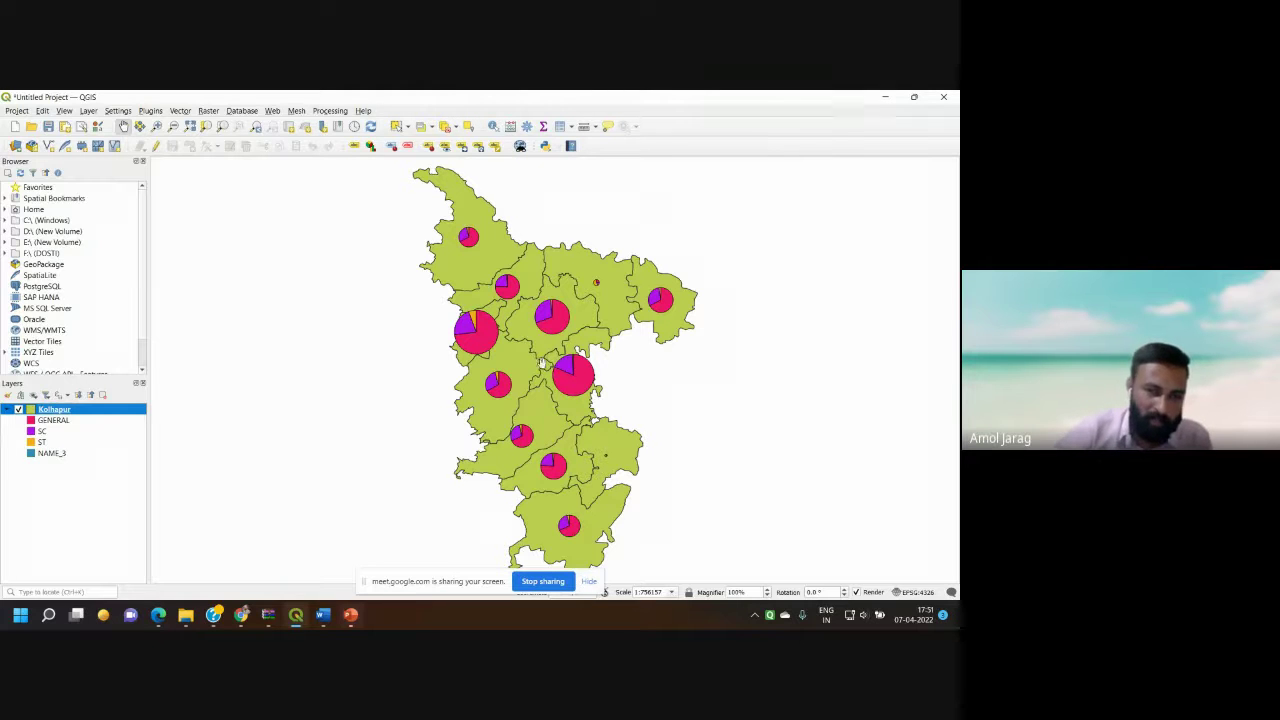
Label the Kolhapur tahsils with Single Labels taken from the NAME_3 field.
right_click(68, 410)
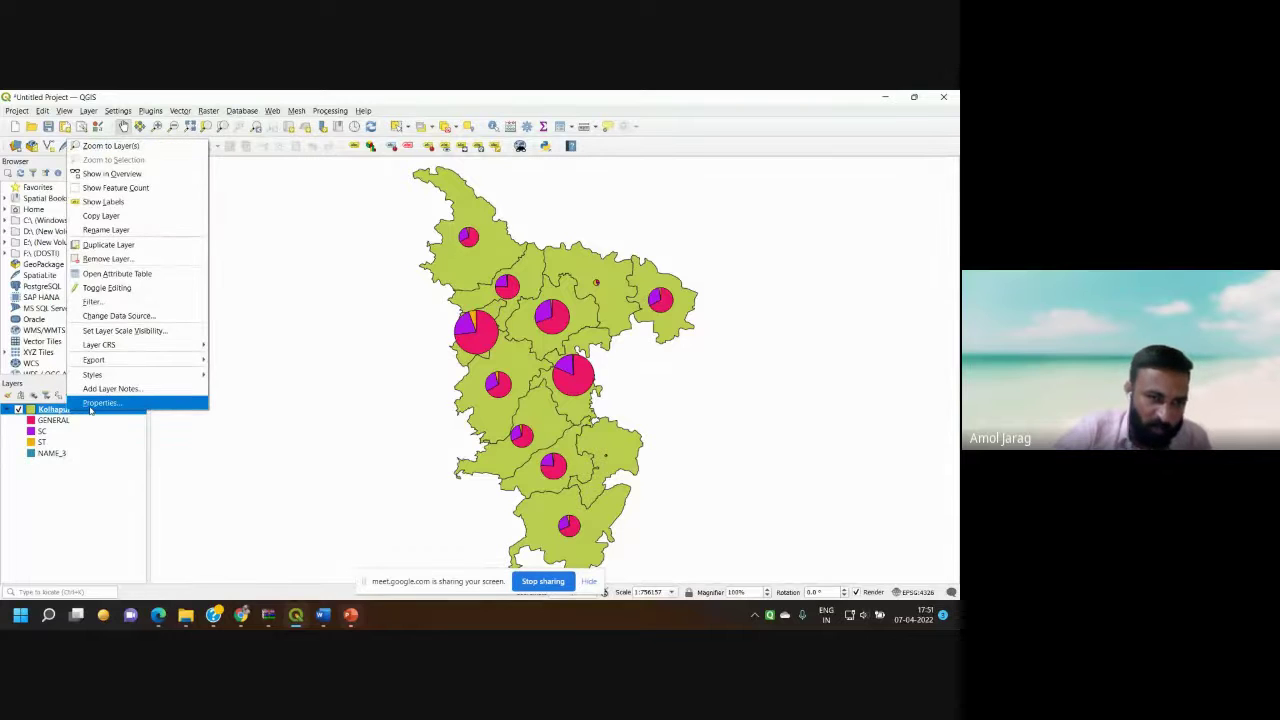
click(92, 403)
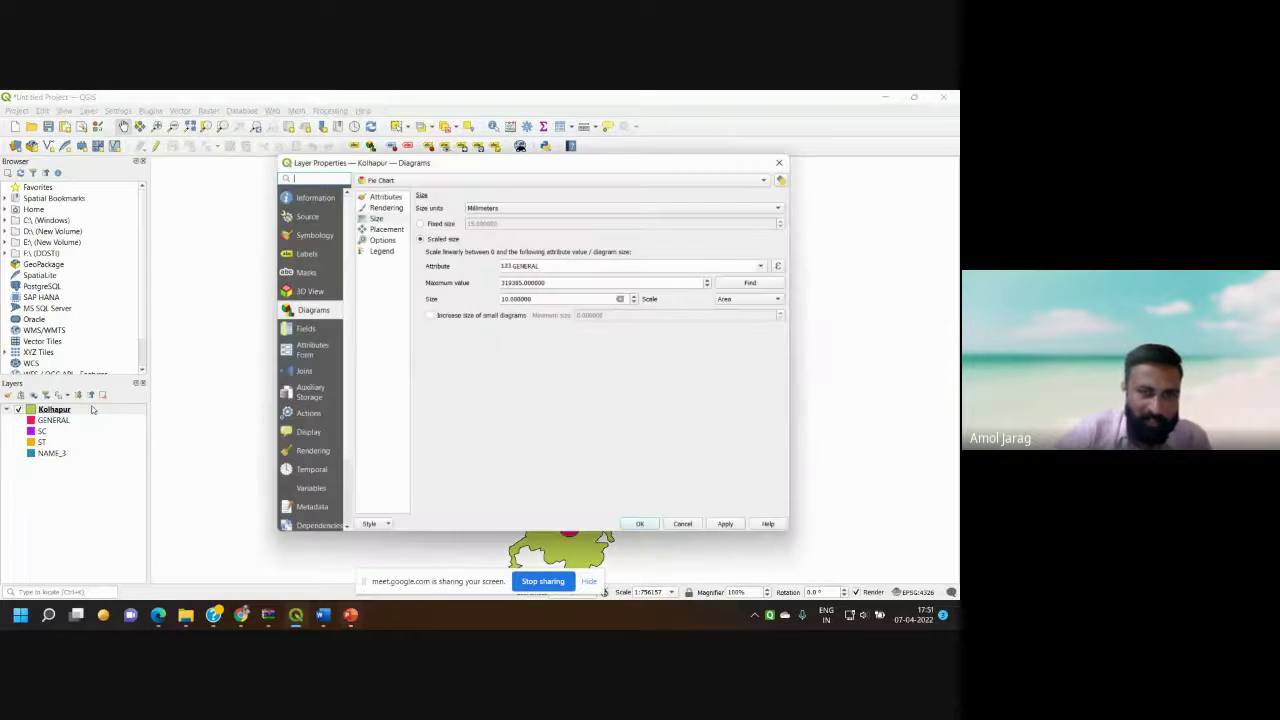
click(306, 255)
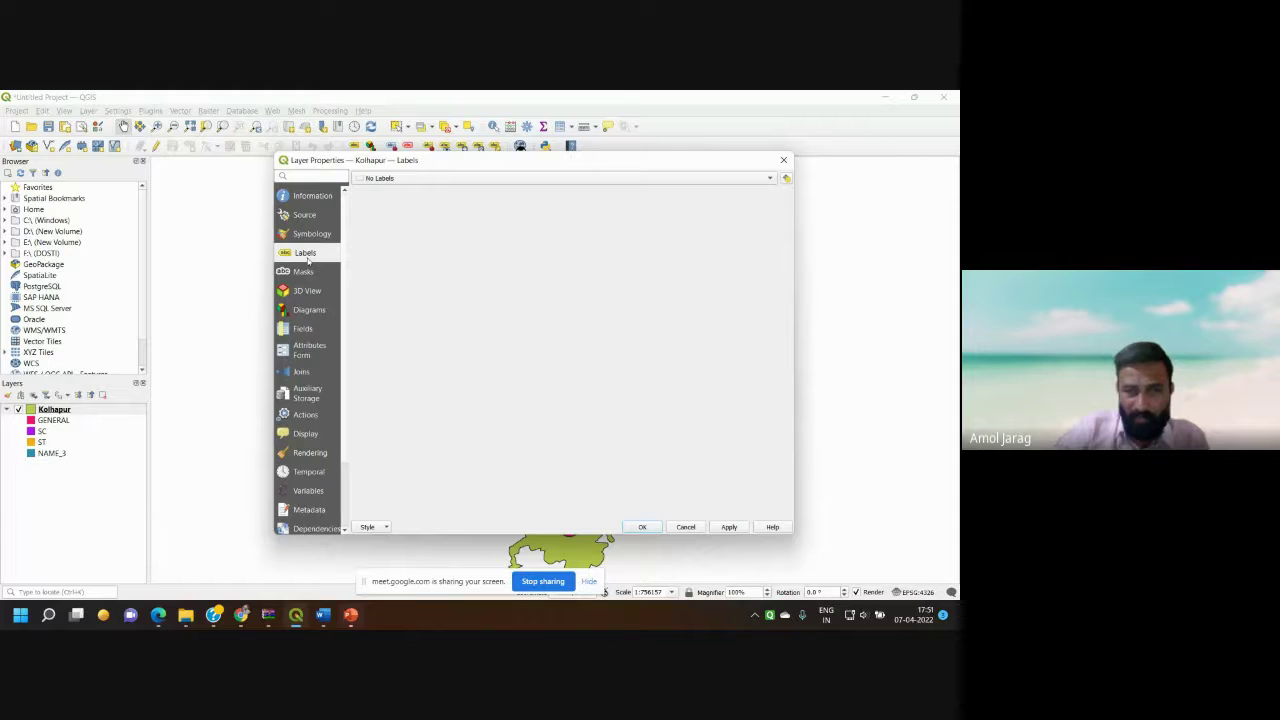
click(377, 180)
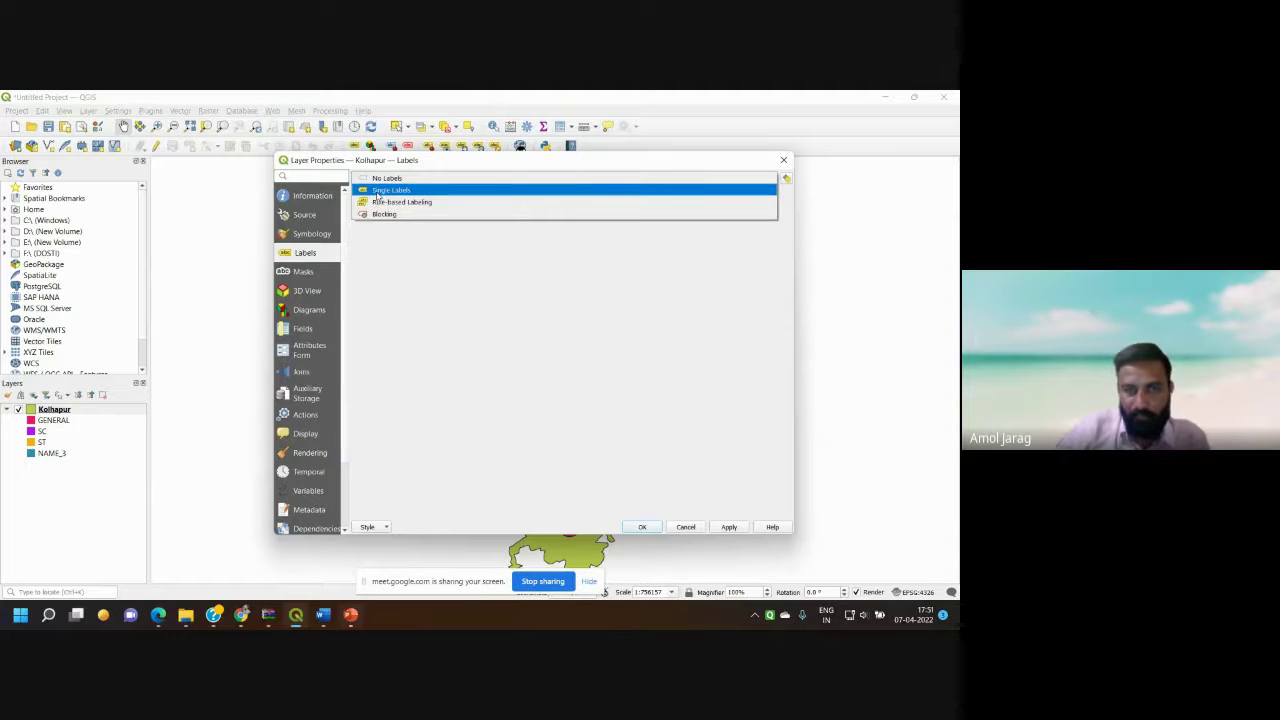
click(377, 191)
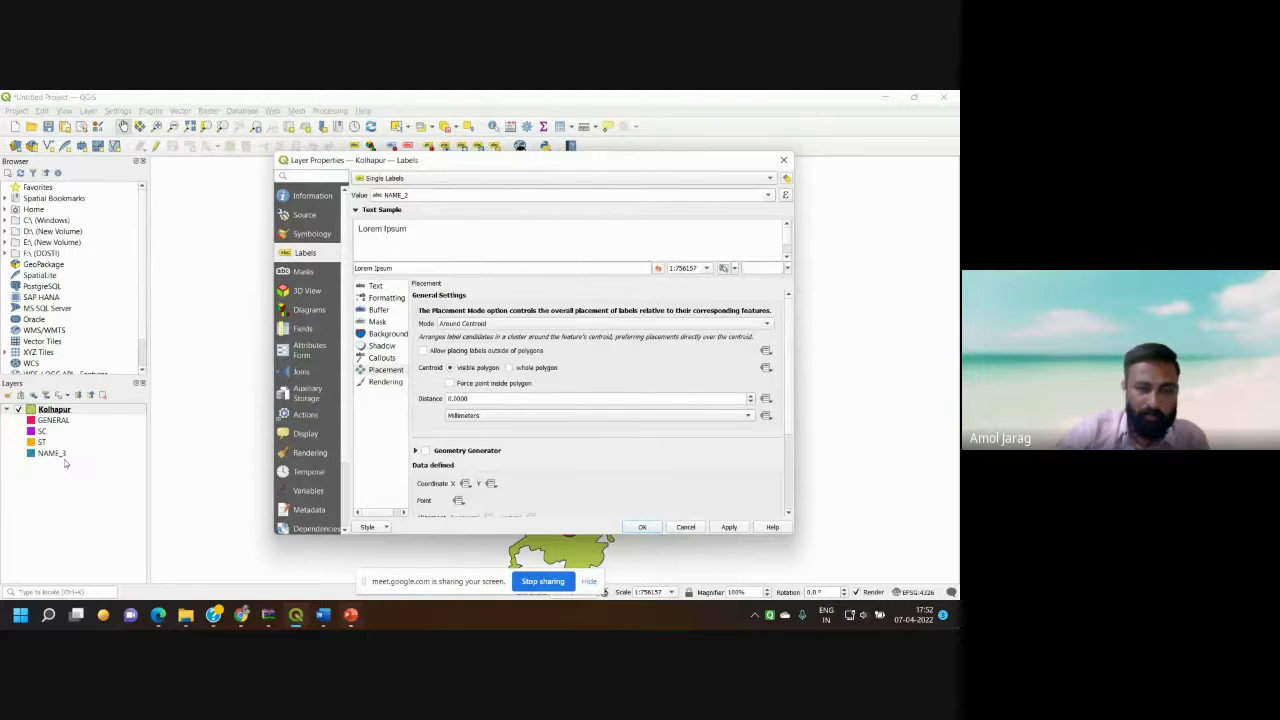
click(768, 197)
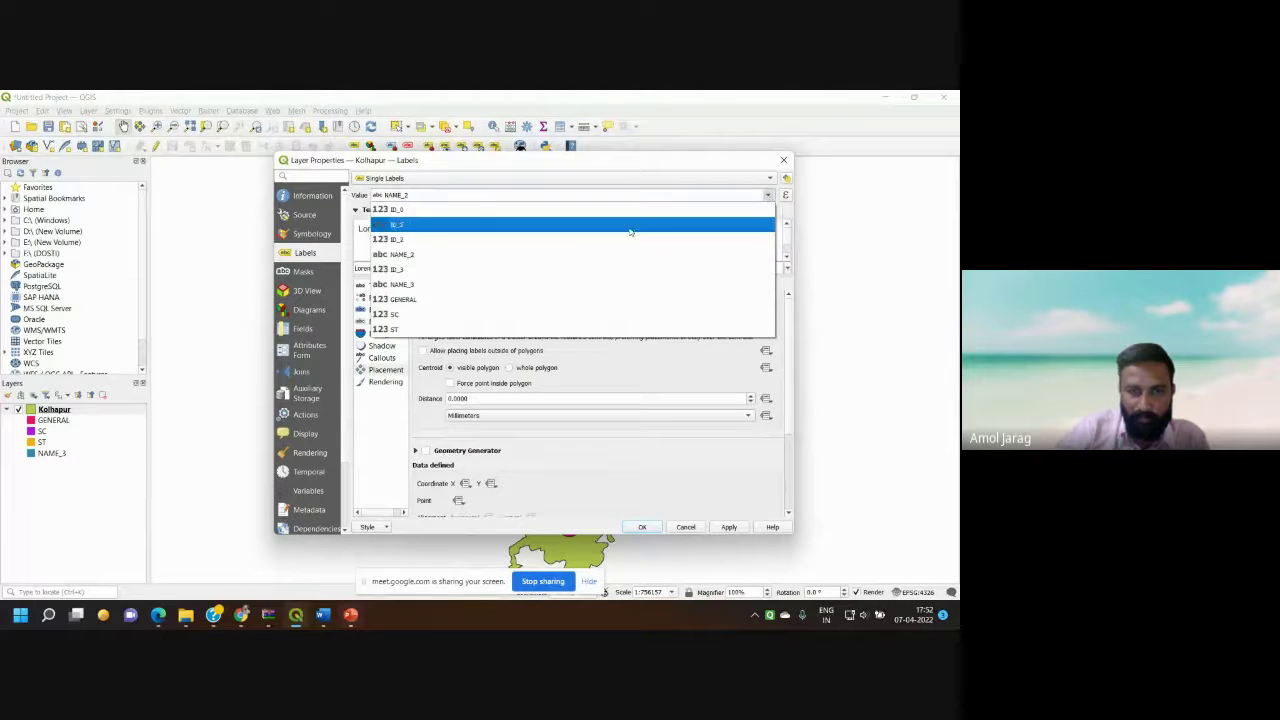
click(521, 291)
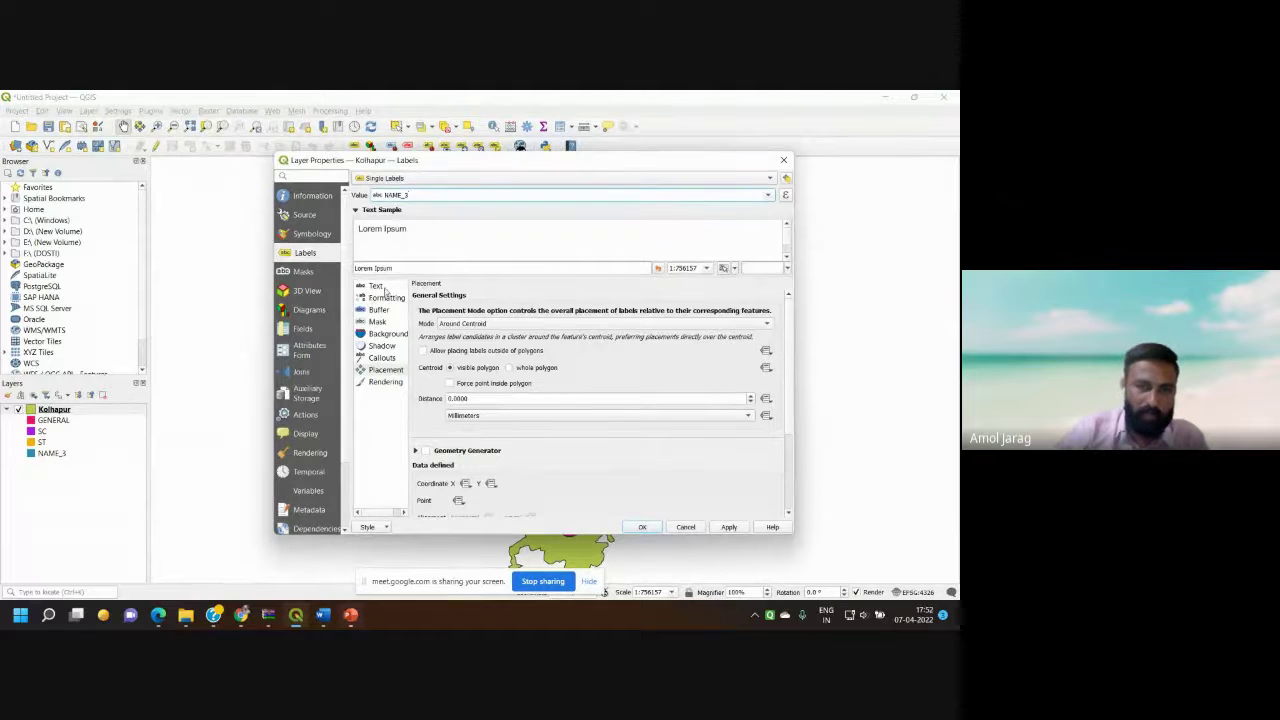
Keep the label text font Arial with Regular style.
click(382, 287)
click(520, 299)
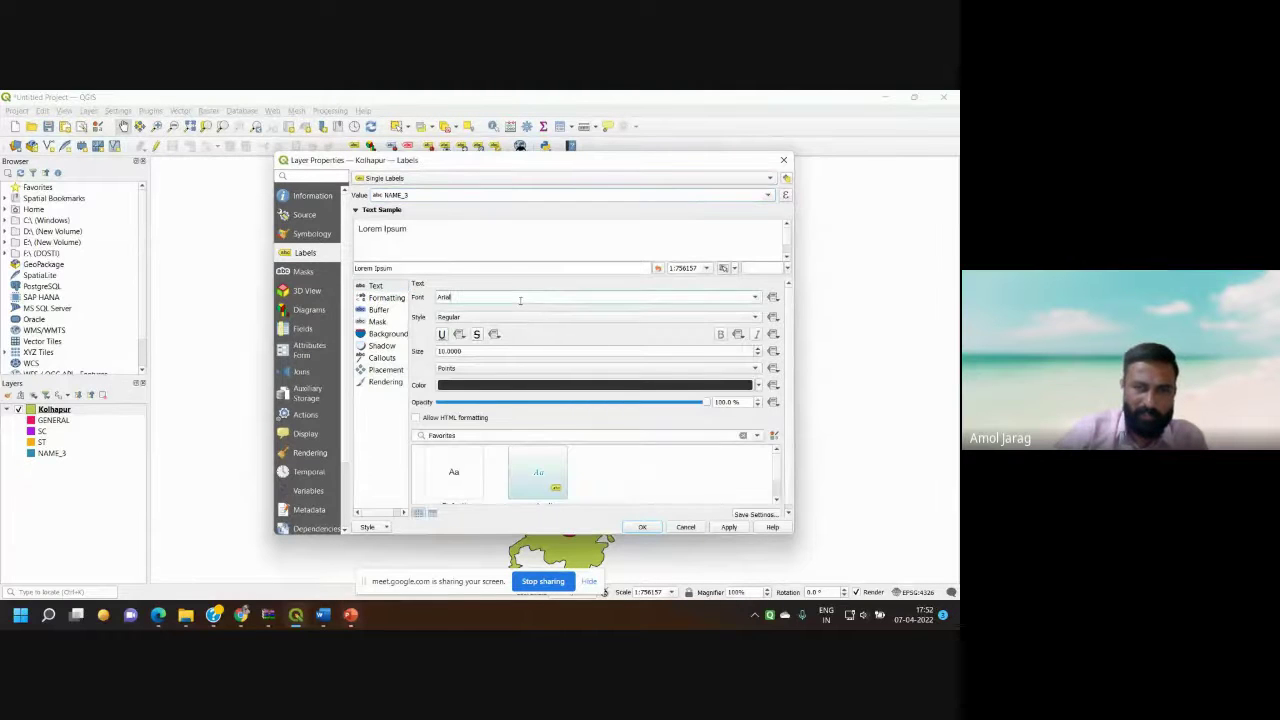
click(752, 299)
click(750, 297)
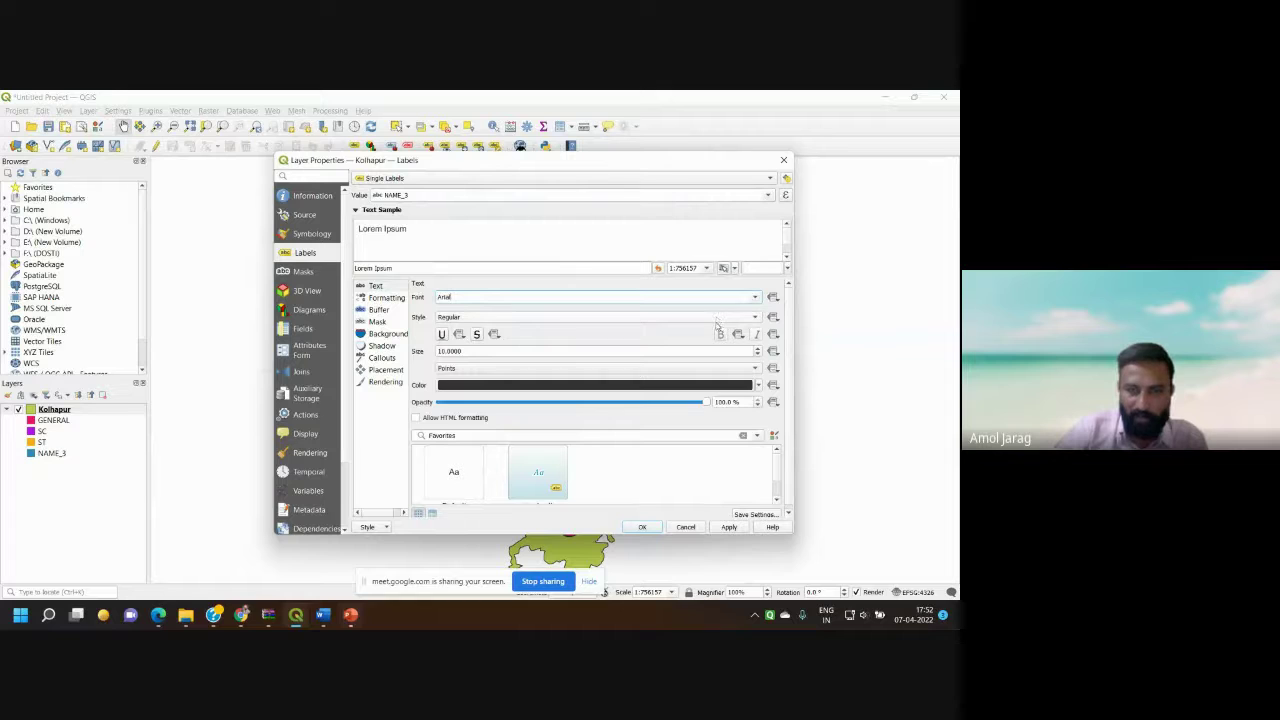
click(716, 320)
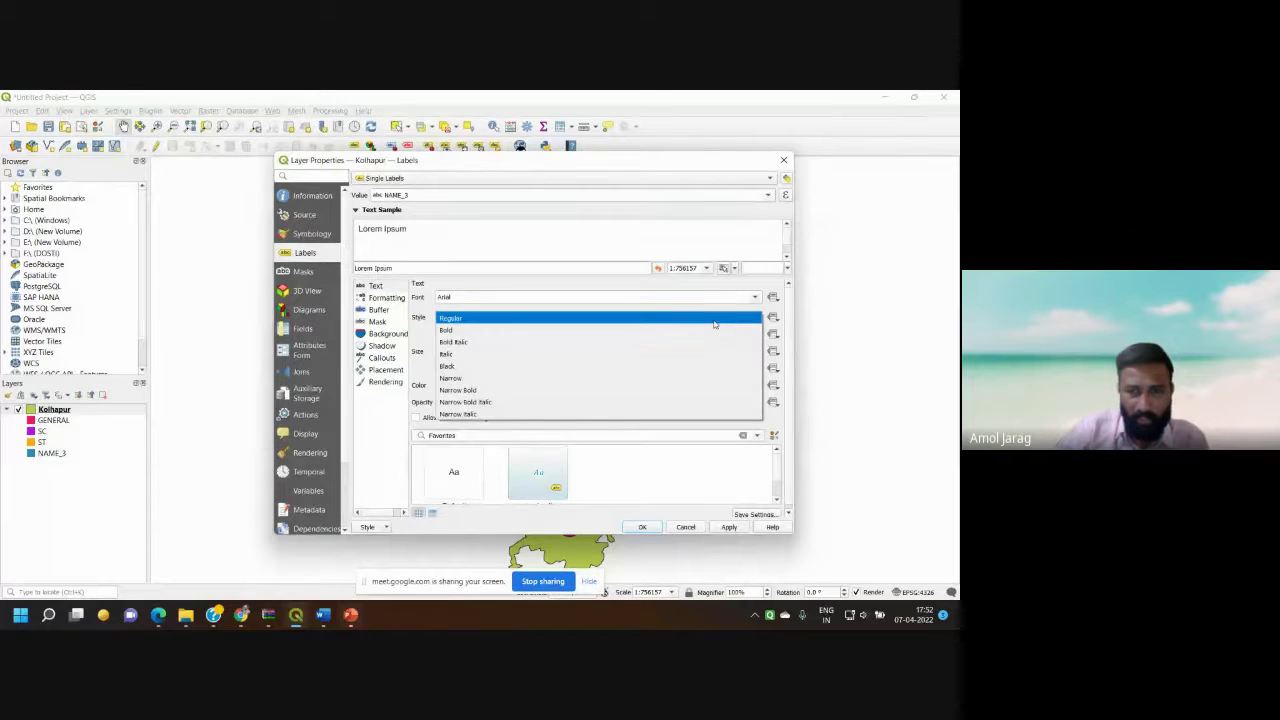
click(714, 320)
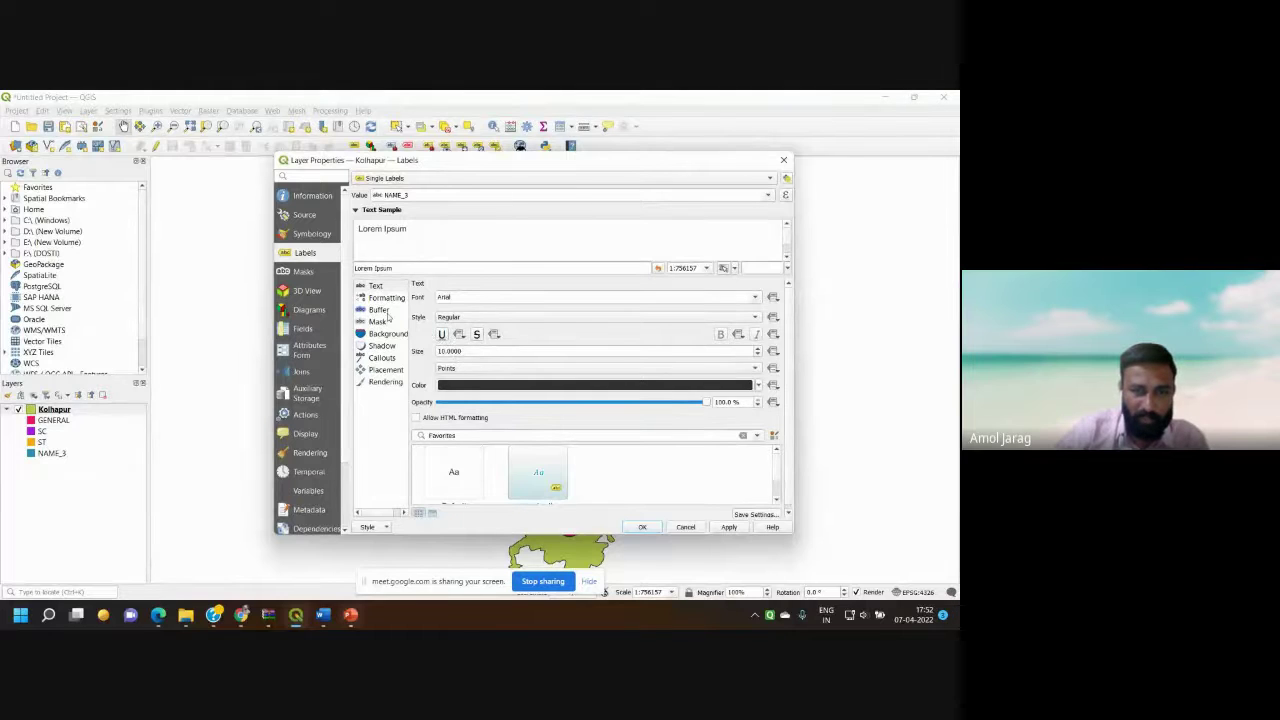
Review the label Buffer, Mask and Shadow settings, leaving the drop shadow off, and show Placement.
click(386, 311)
click(385, 324)
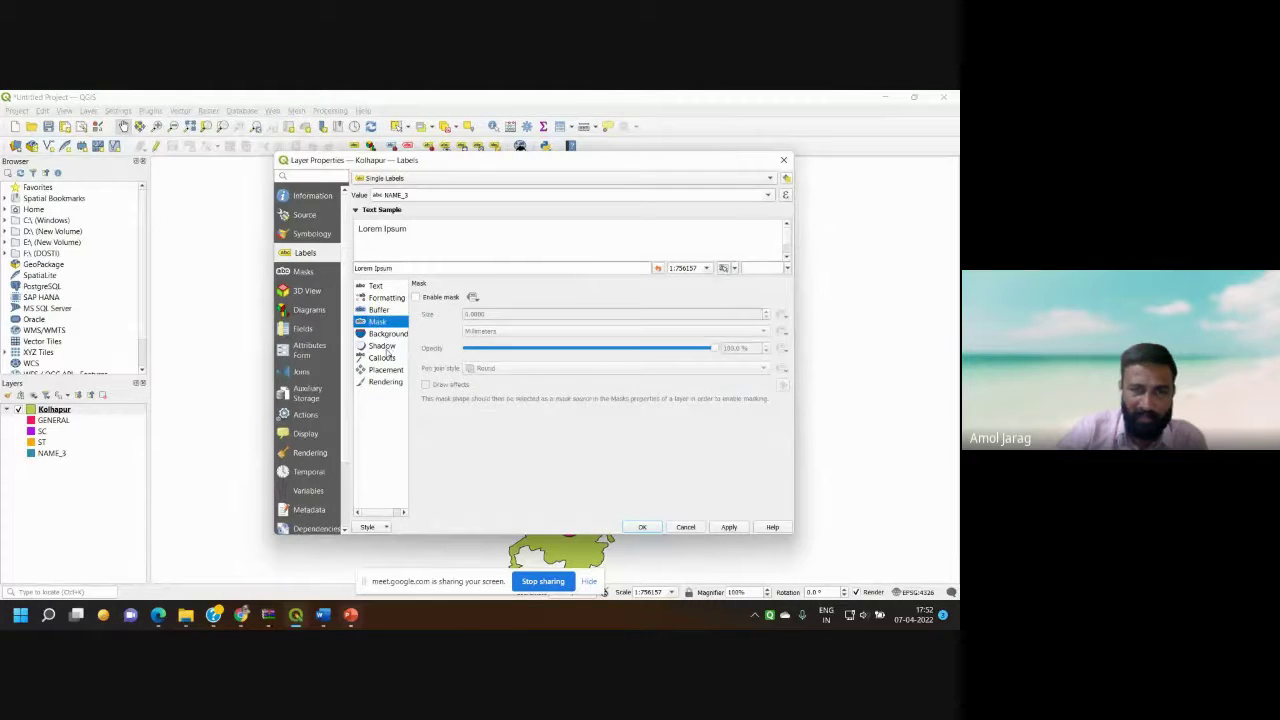
click(384, 348)
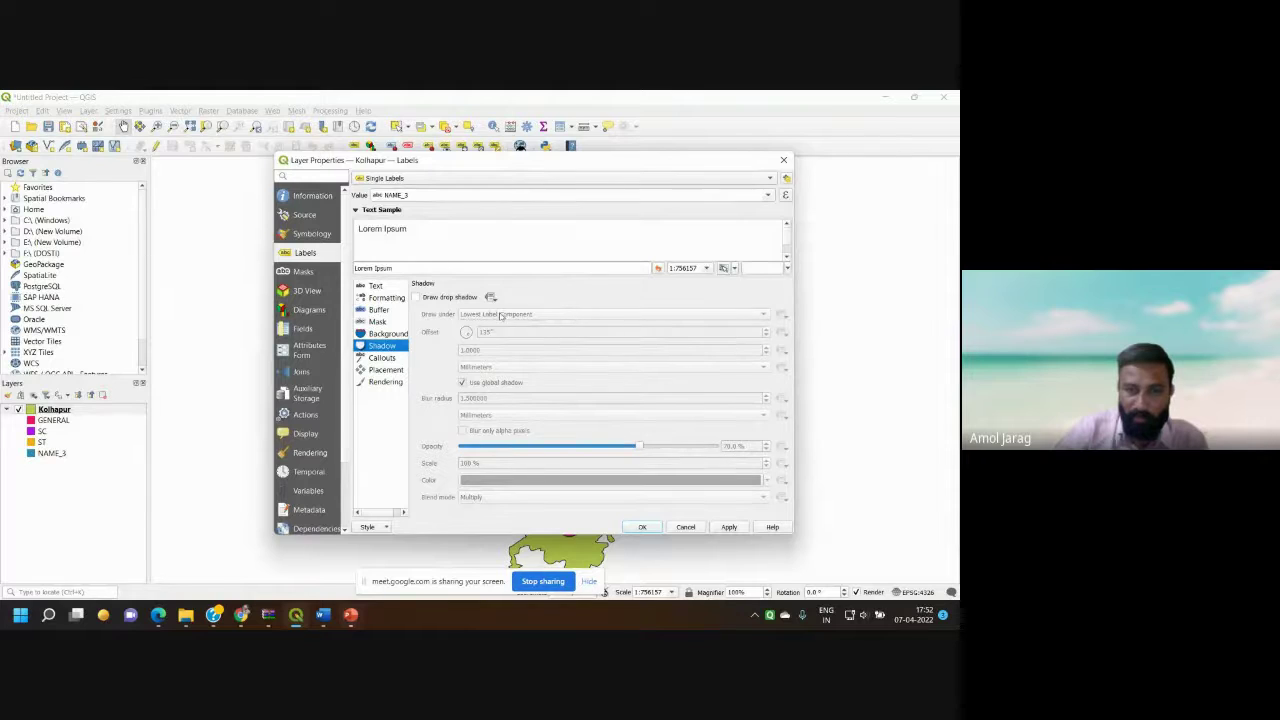
click(417, 297)
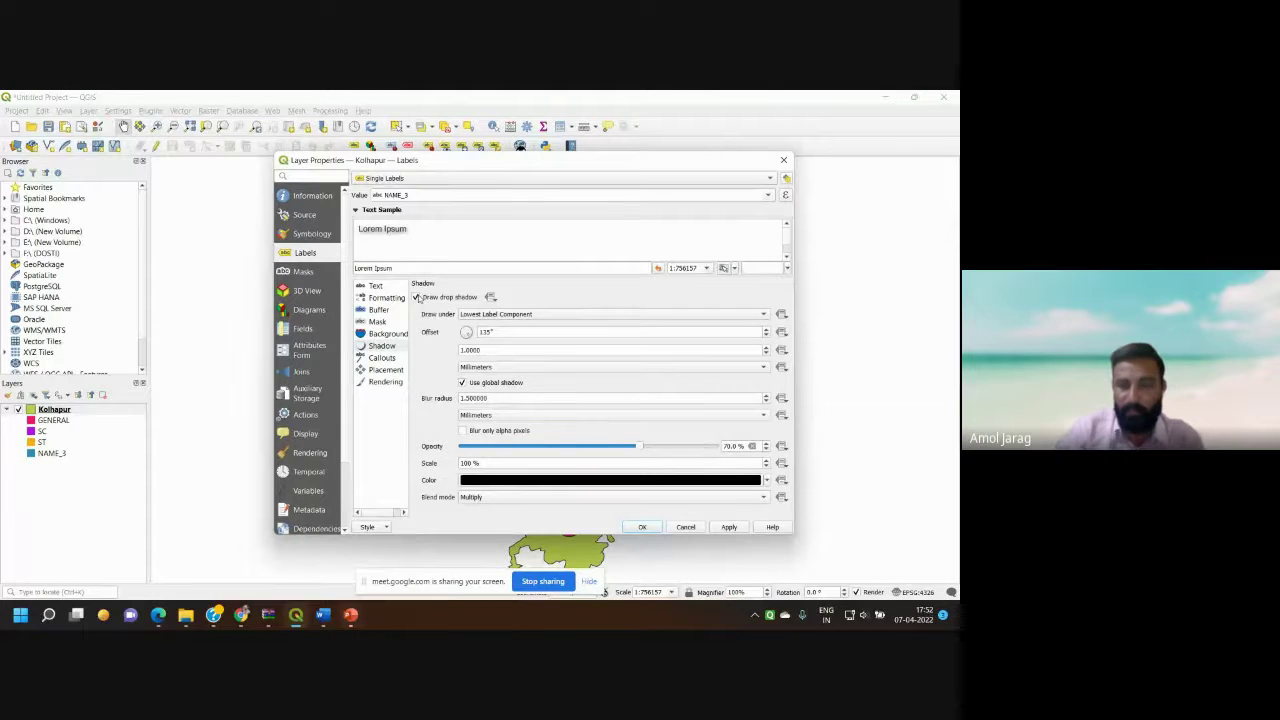
click(417, 297)
click(385, 369)
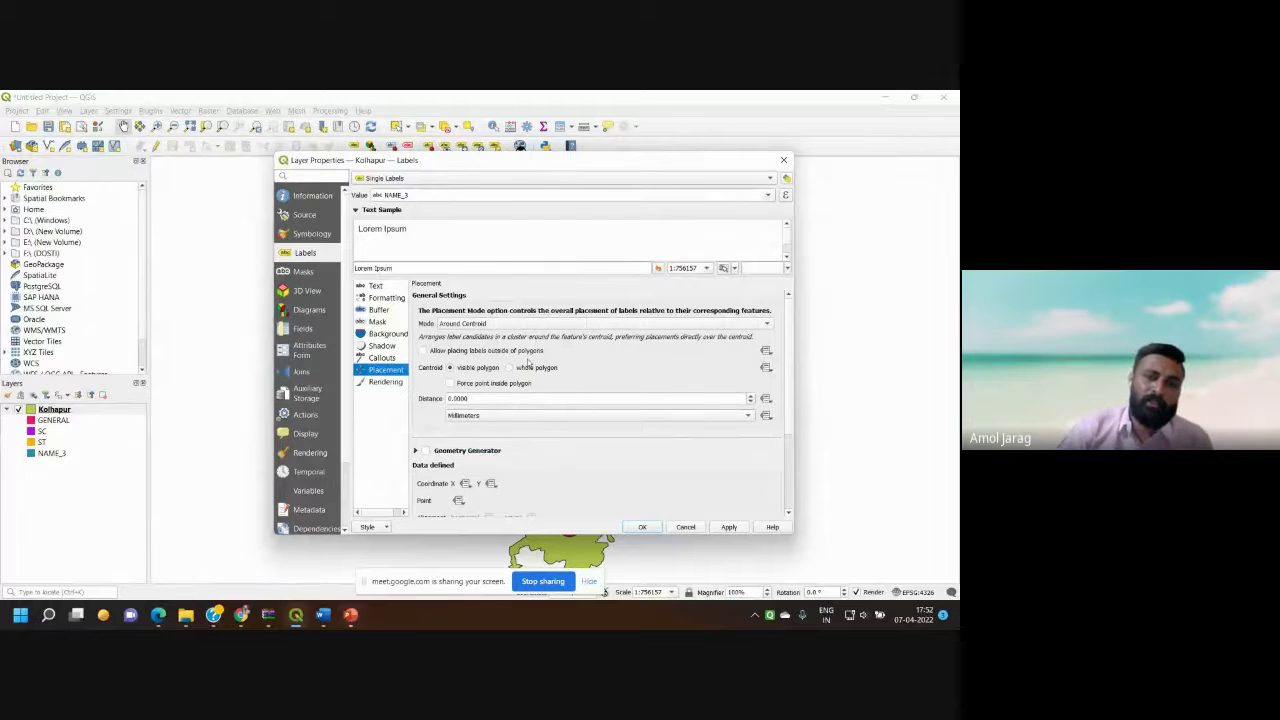
Set label placement to Horizontal and apply, showing names like Shahuwadi, Shirol and Chandgad.
click(465, 326)
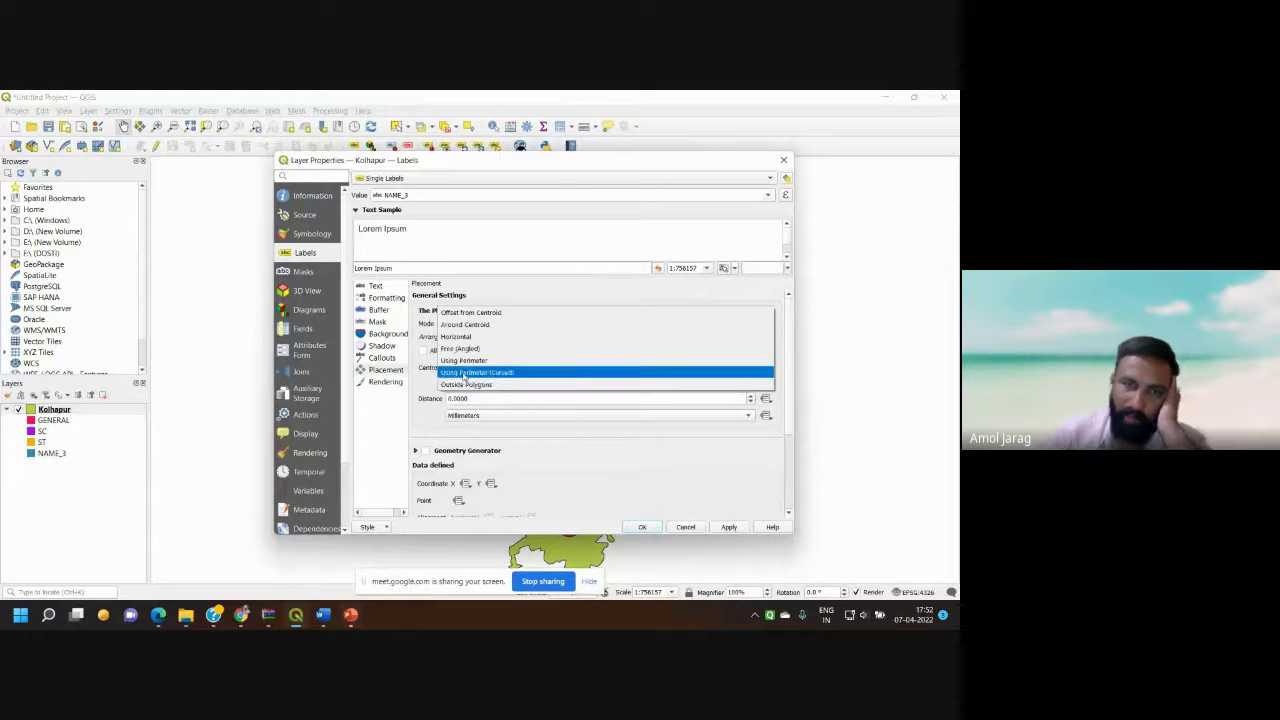
click(470, 336)
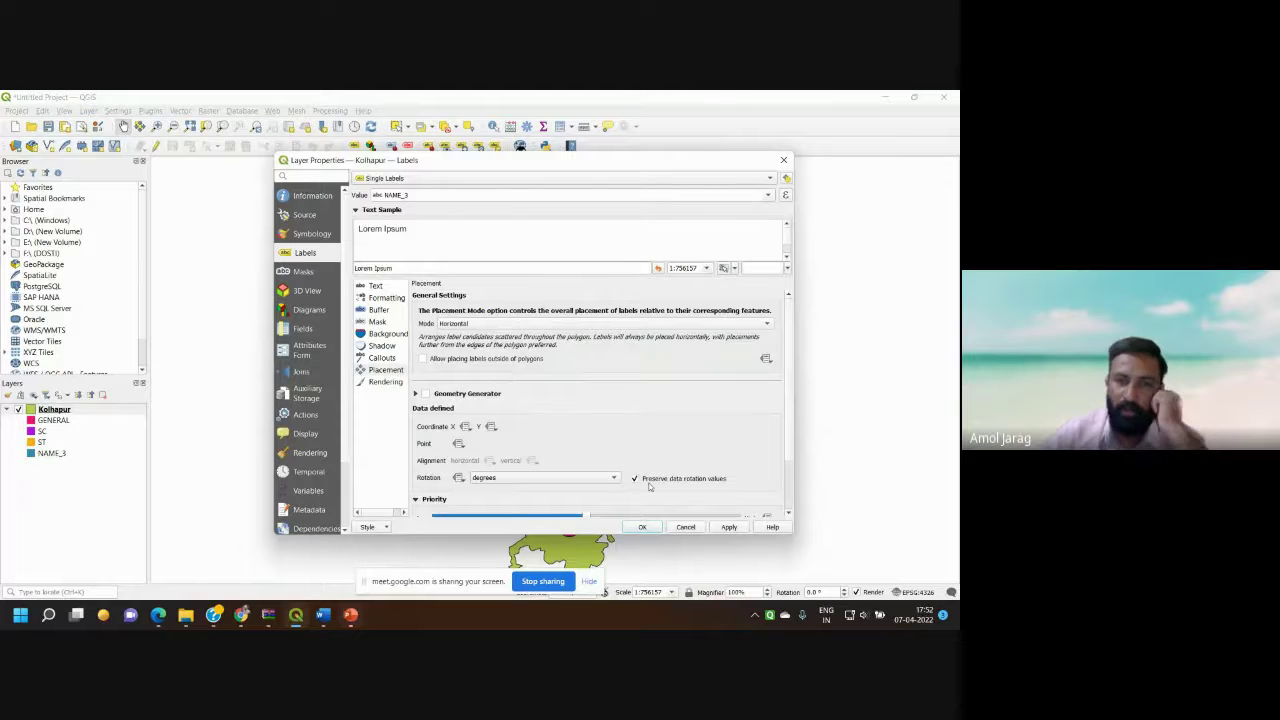
scroll(646, 456, down, 2)
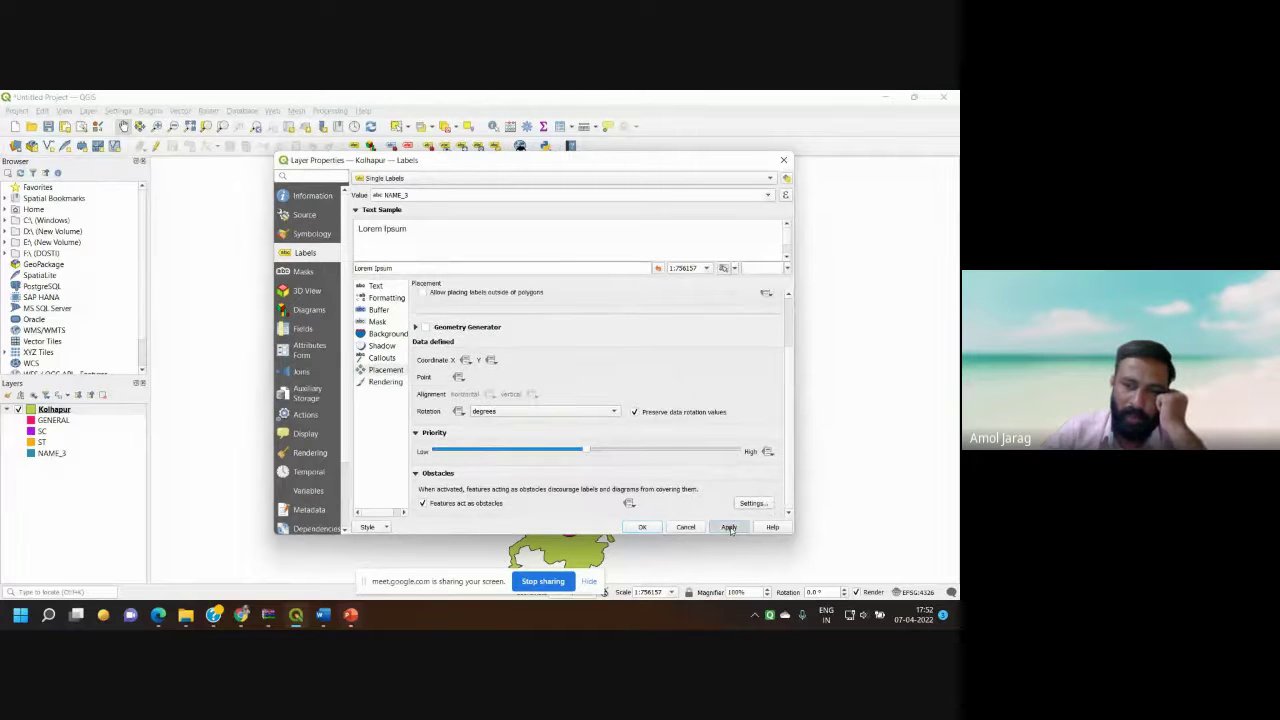
click(641, 527)
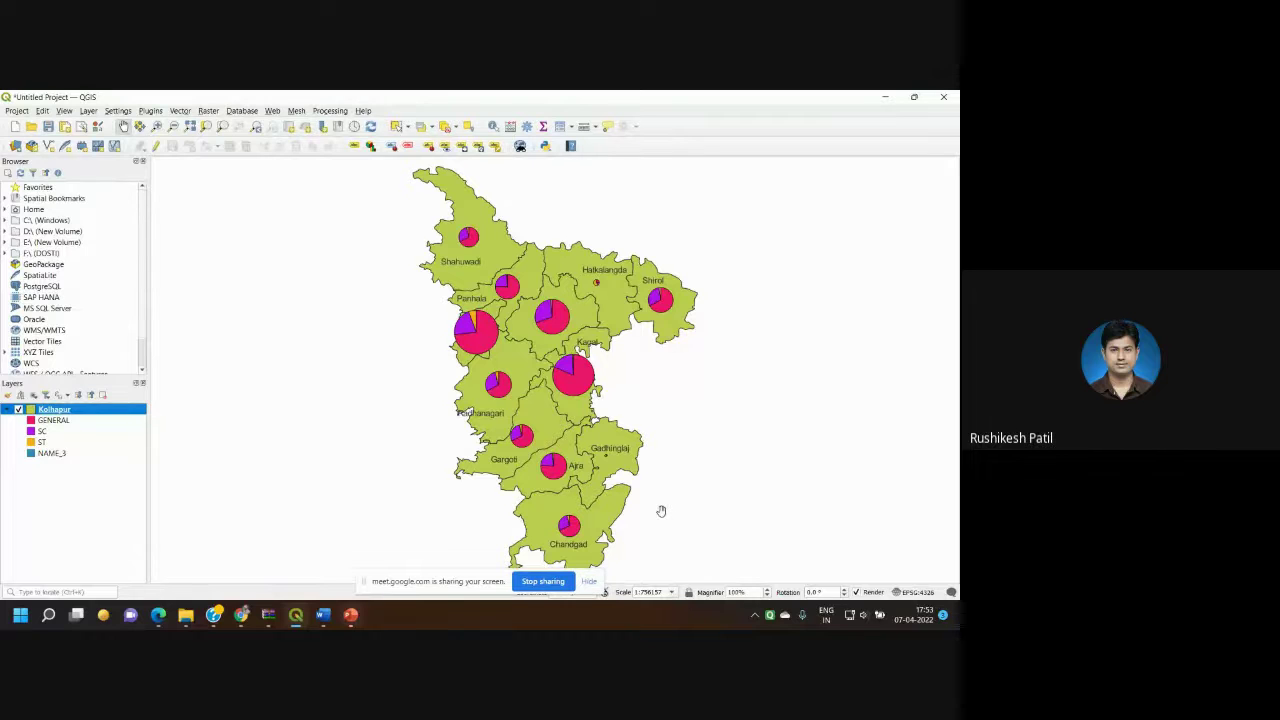
Choose Remove Layer for the Kolhapur layer from its context menu.
right_click(62, 411)
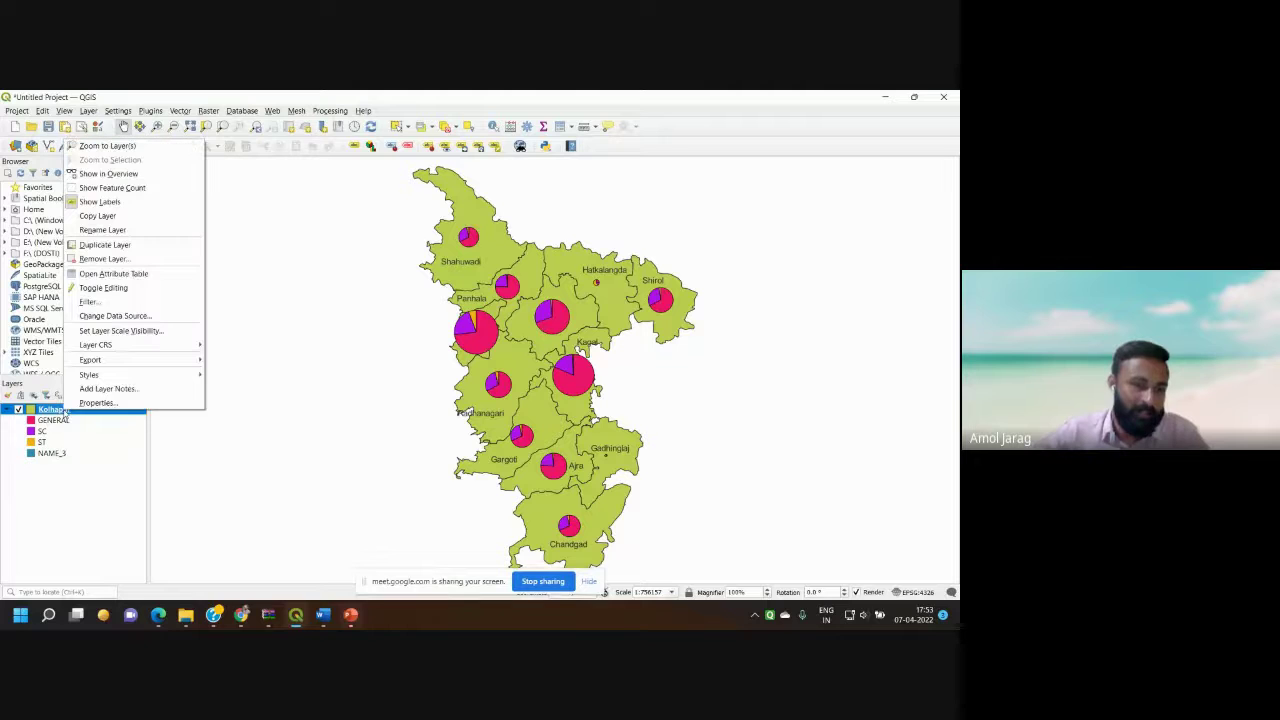
click(48, 411)
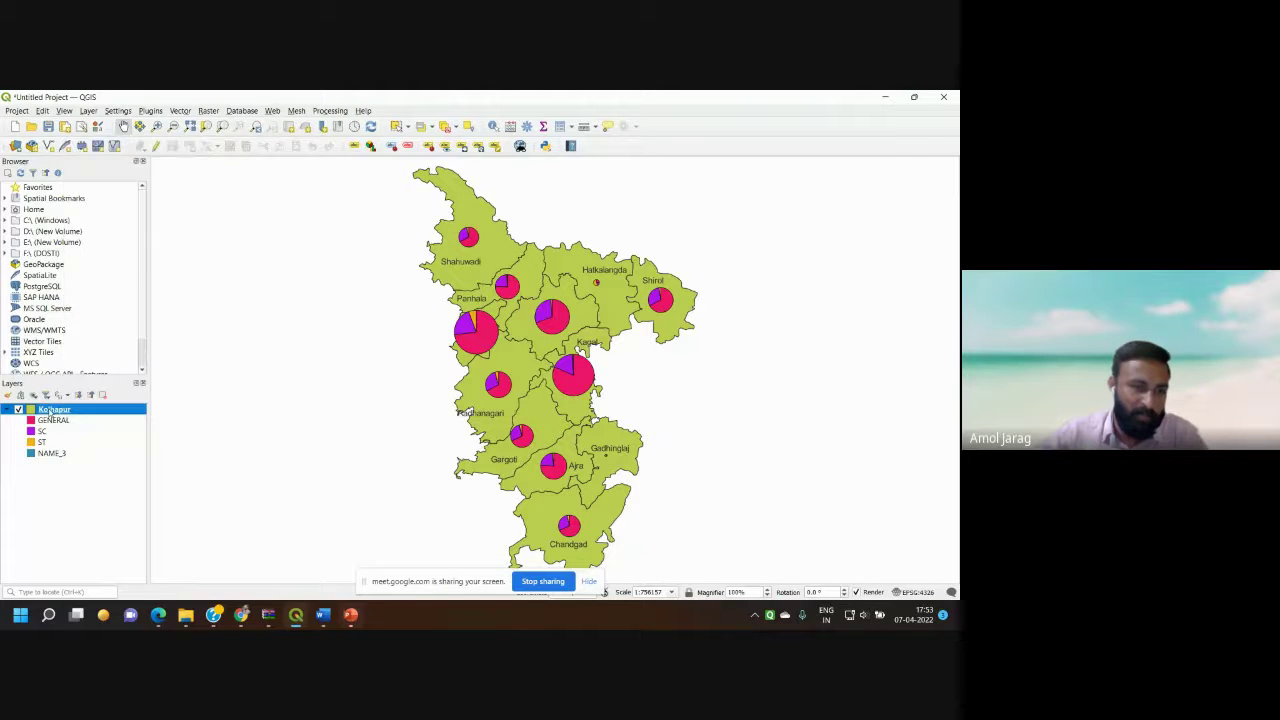
right_click(48, 411)
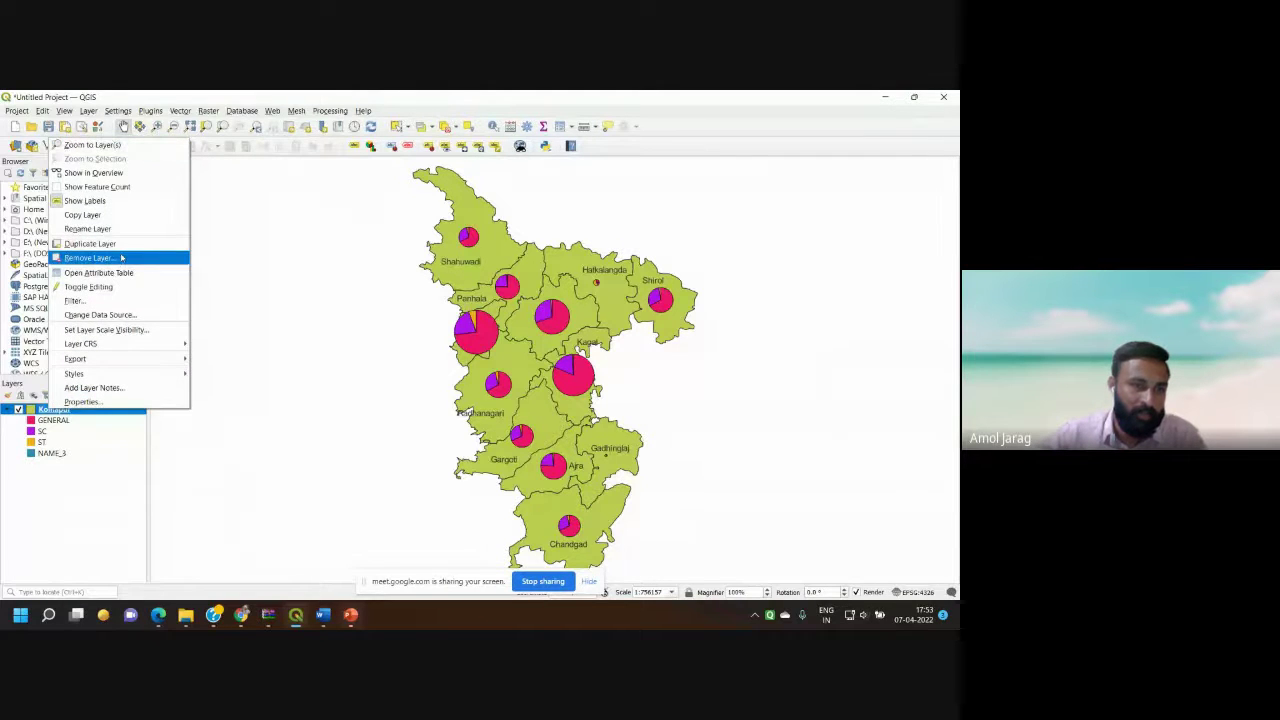
click(90, 257)
Confirm the removal and add Kolhapur.shp back as a fresh vector layer.
click(474, 364)
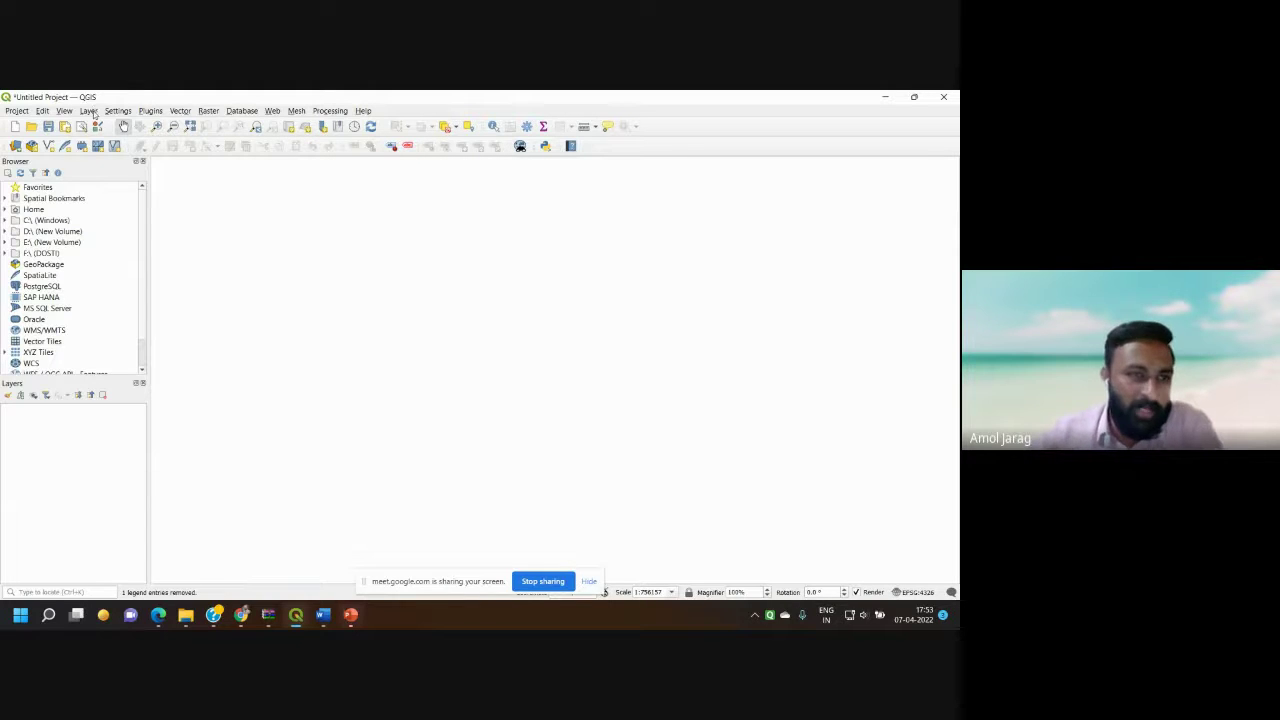
click(92, 111)
mouse_move(121, 153)
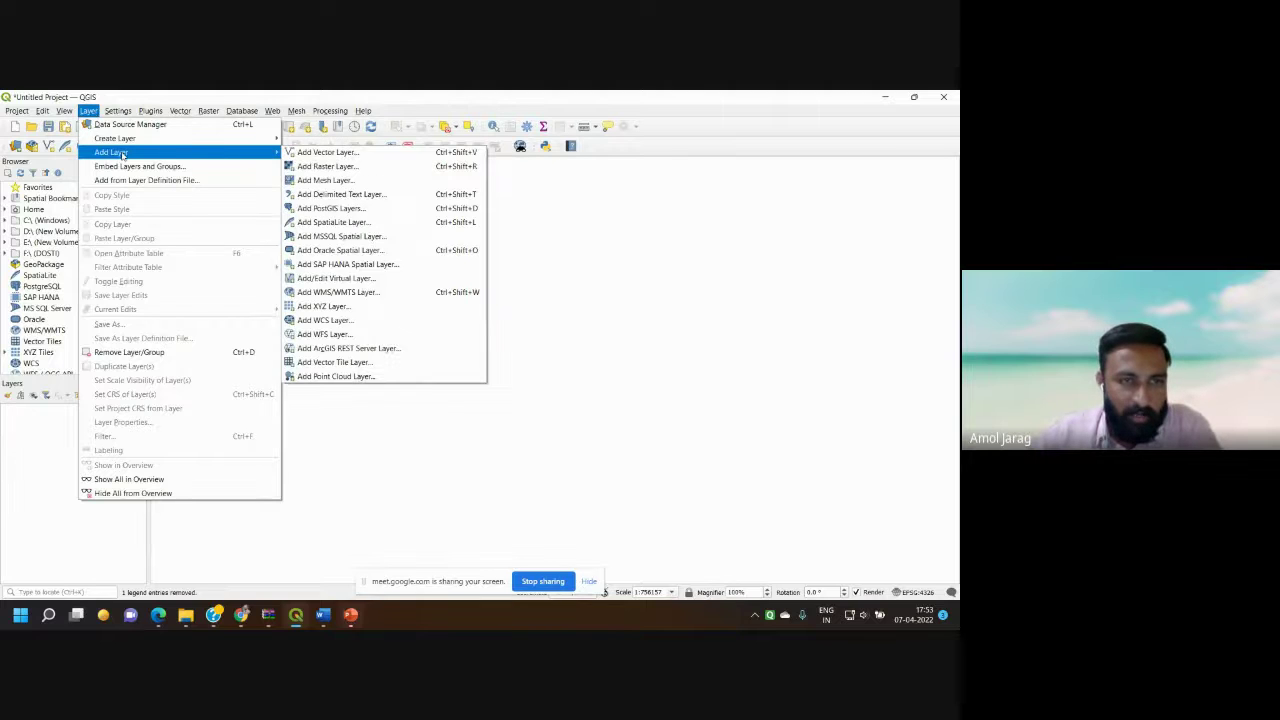
click(322, 153)
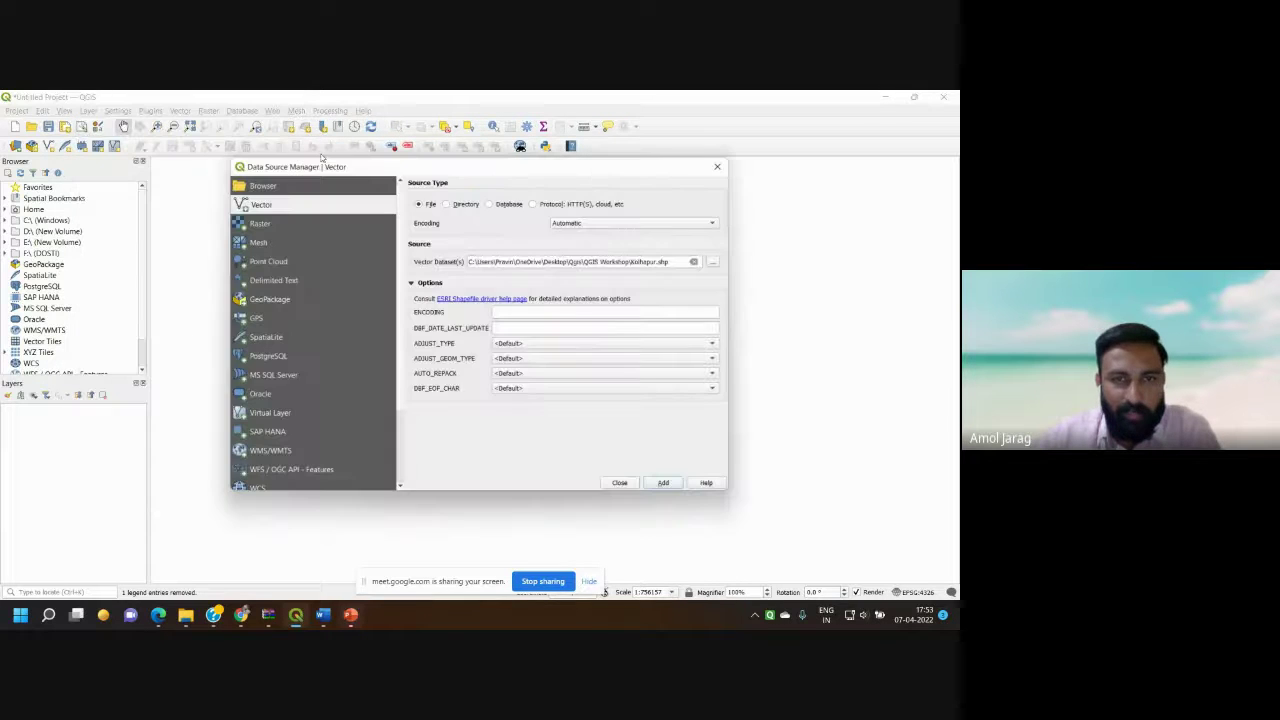
click(714, 262)
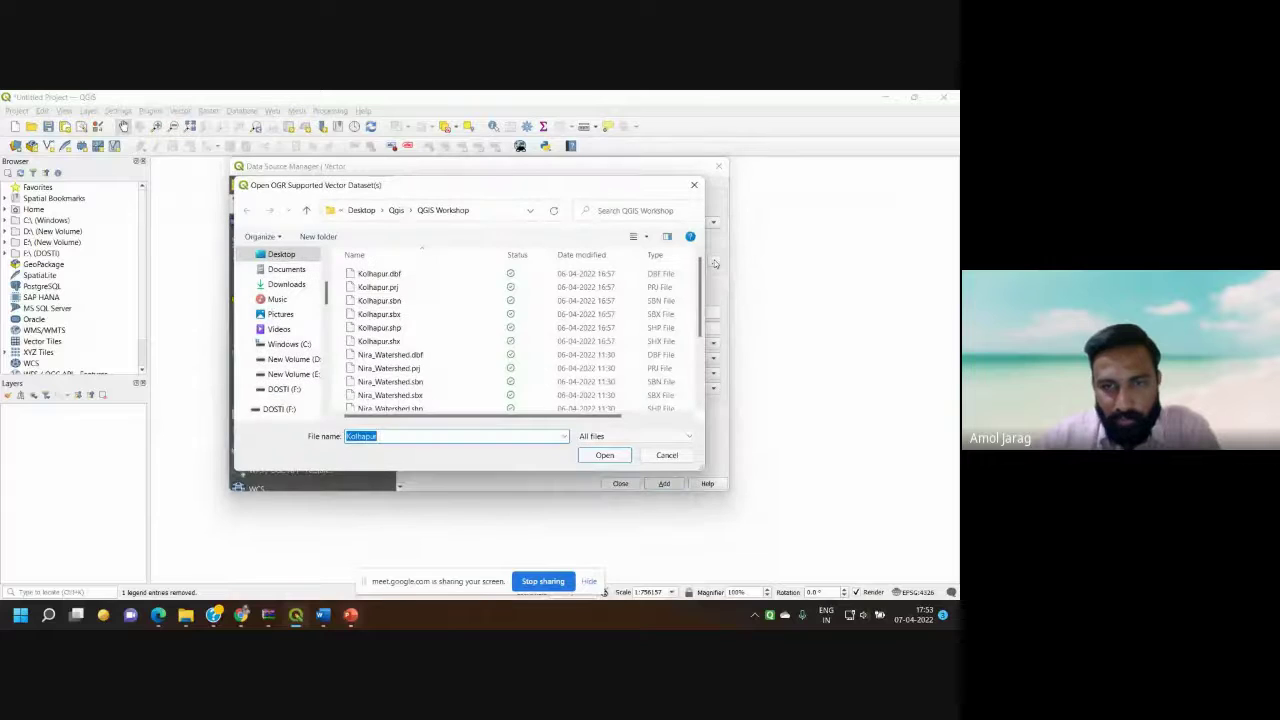
click(615, 328)
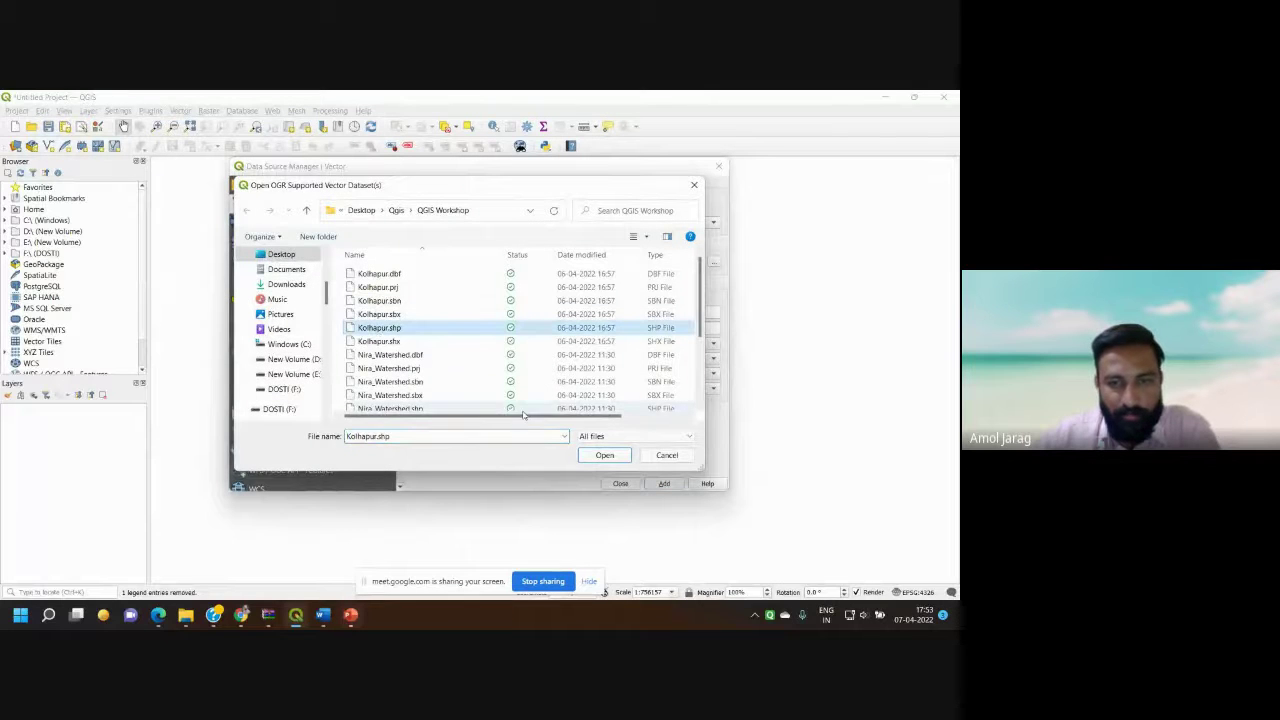
click(603, 454)
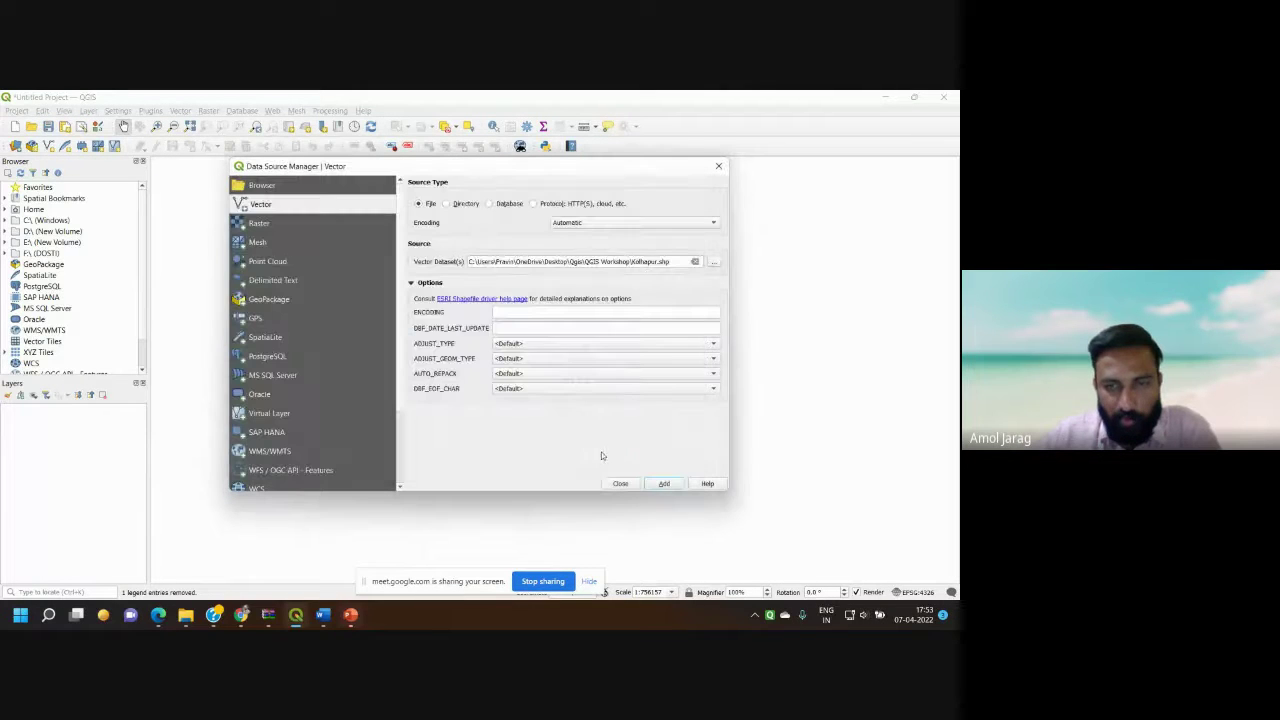
click(664, 484)
click(721, 169)
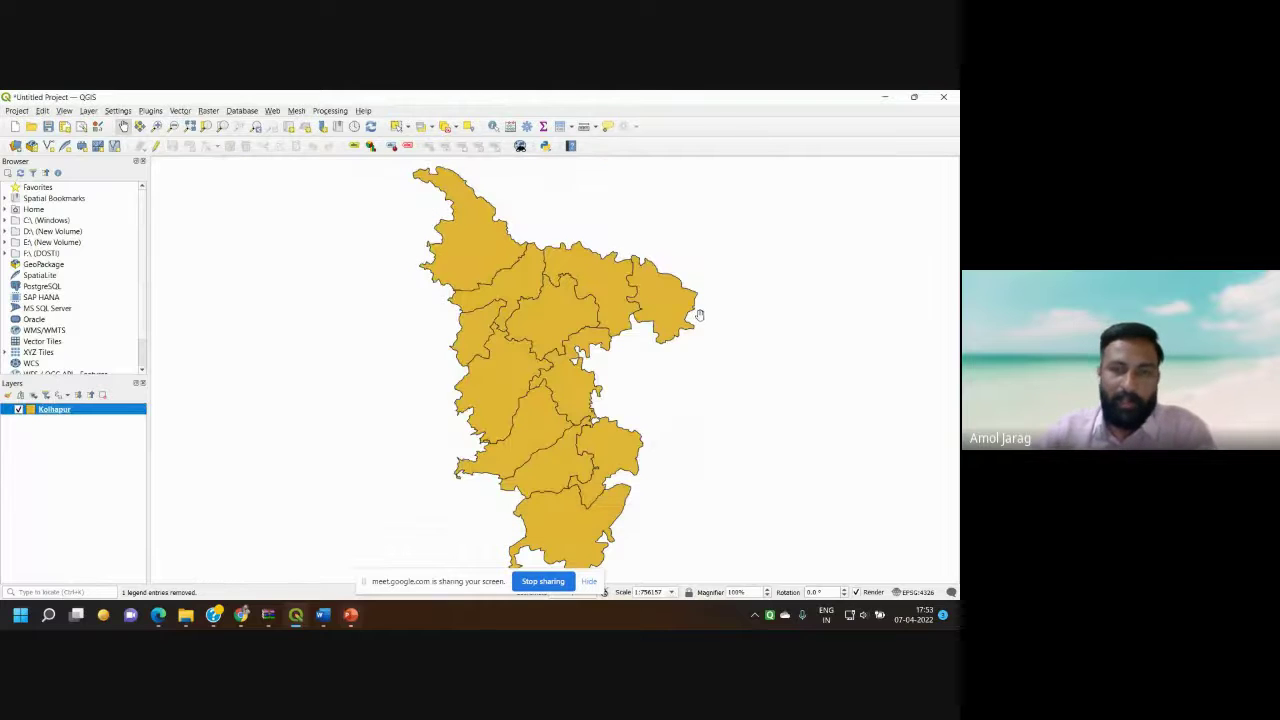
Switch the new Kolhapur layer's diagrams to Histogram and assign GENERAL, SC and ST.
right_click(56, 414)
click(88, 405)
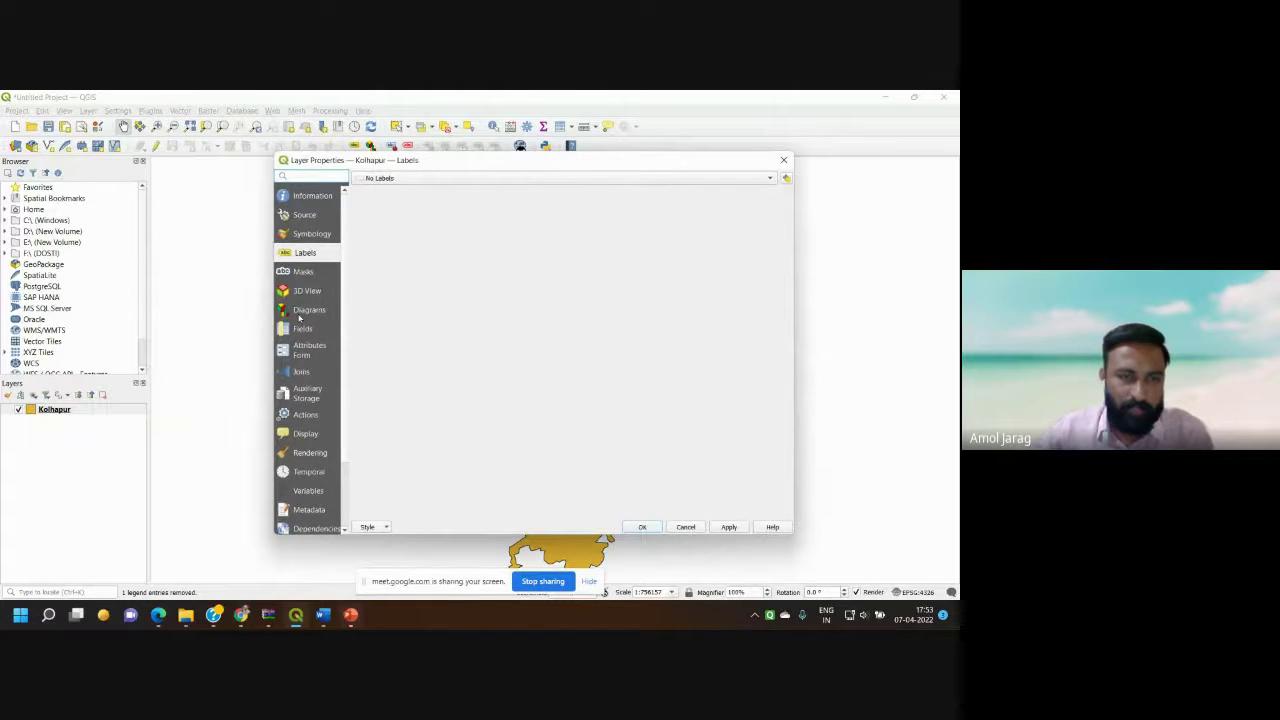
click(309, 310)
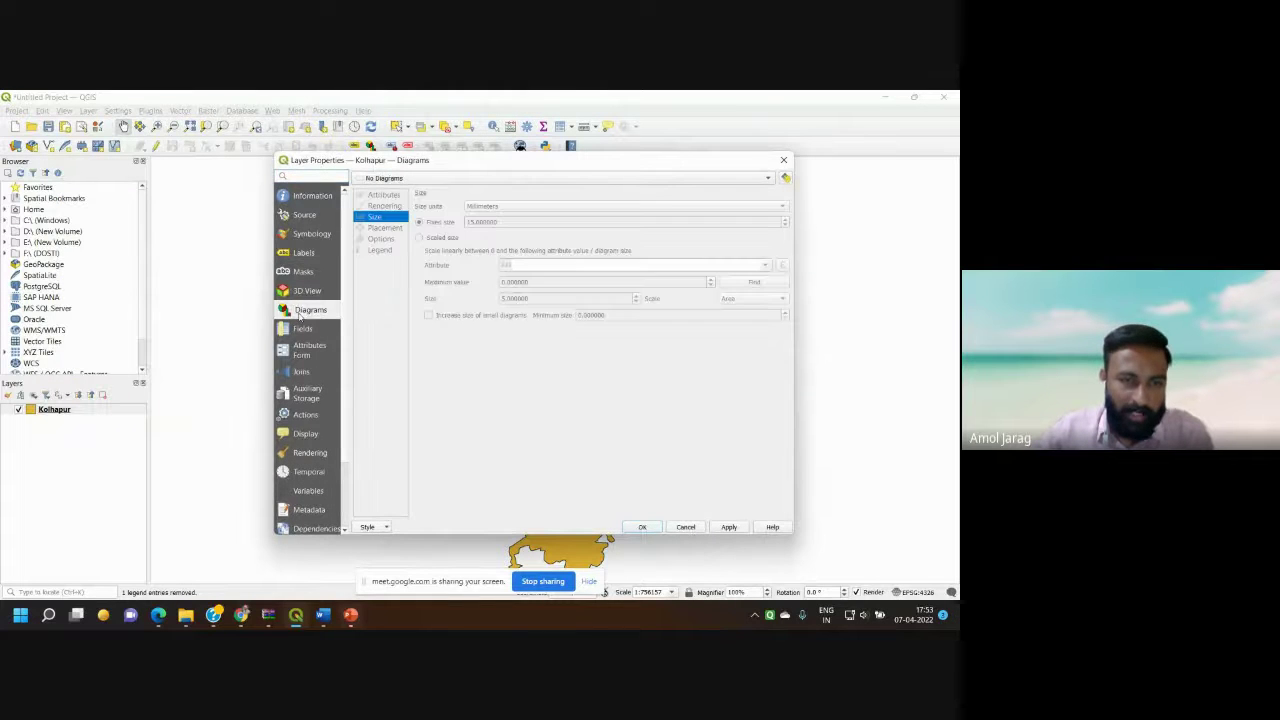
click(364, 178)
click(408, 217)
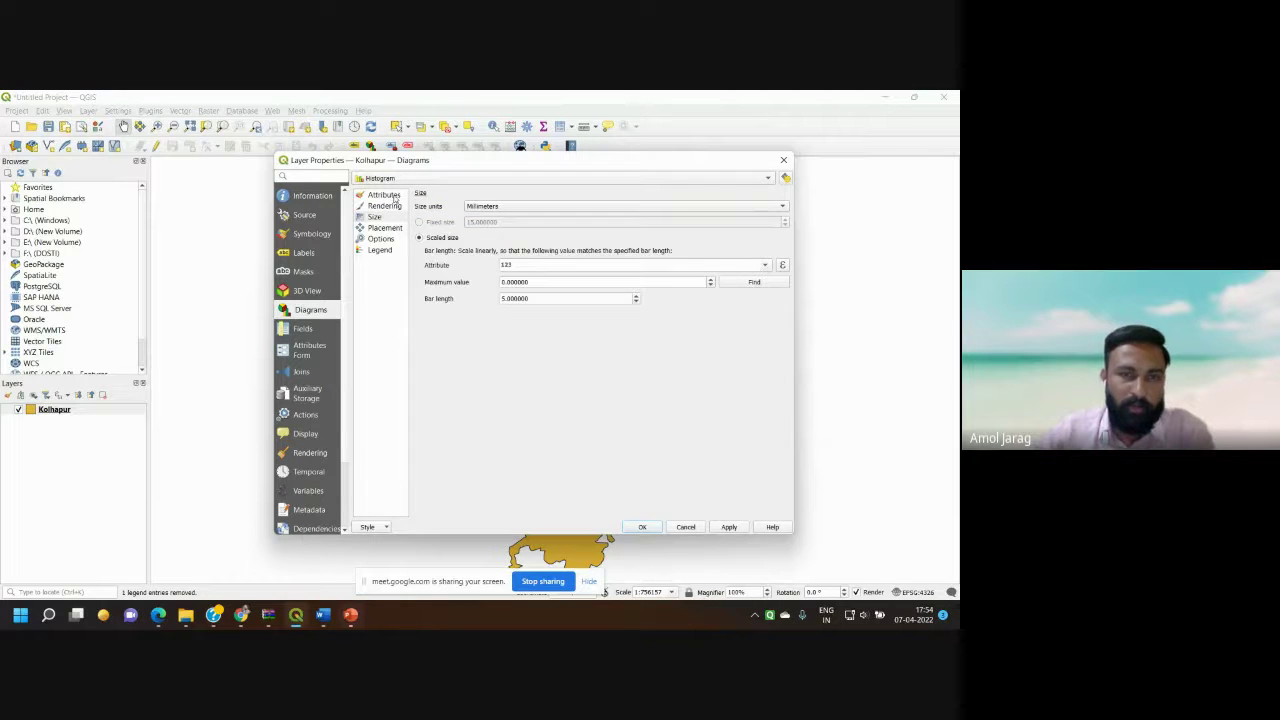
click(388, 196)
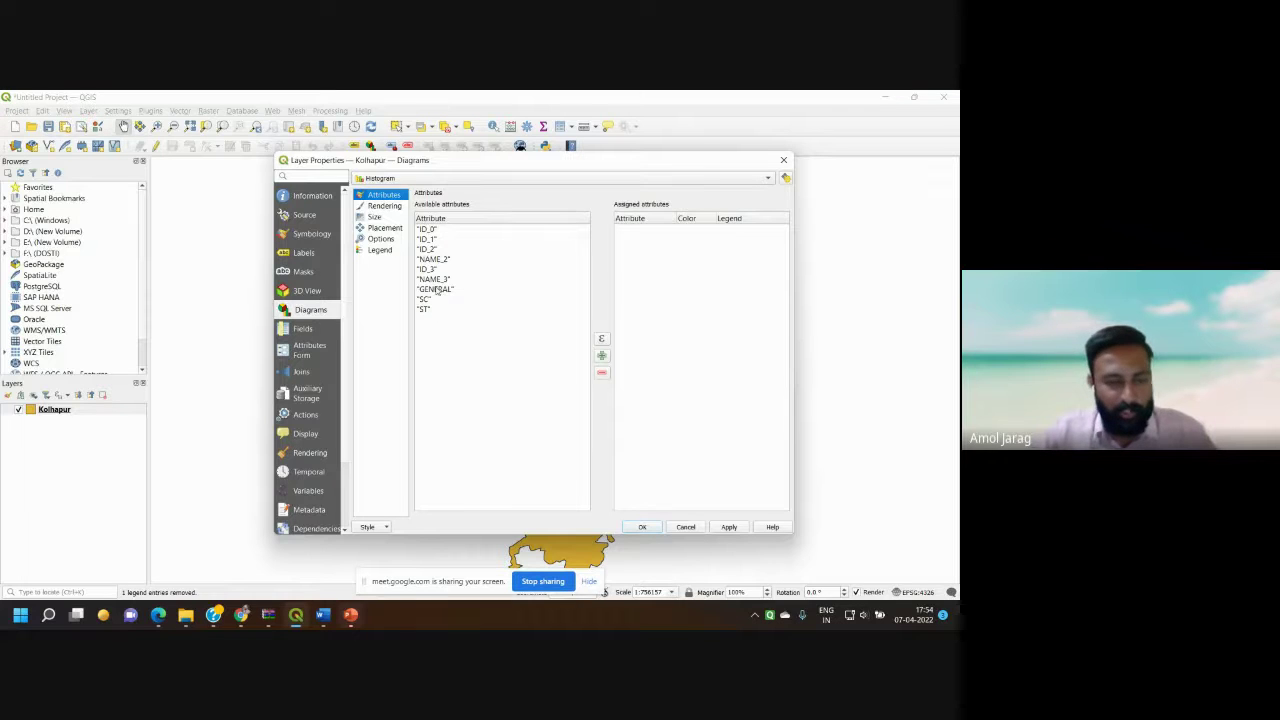
drag(437, 290, 428, 305)
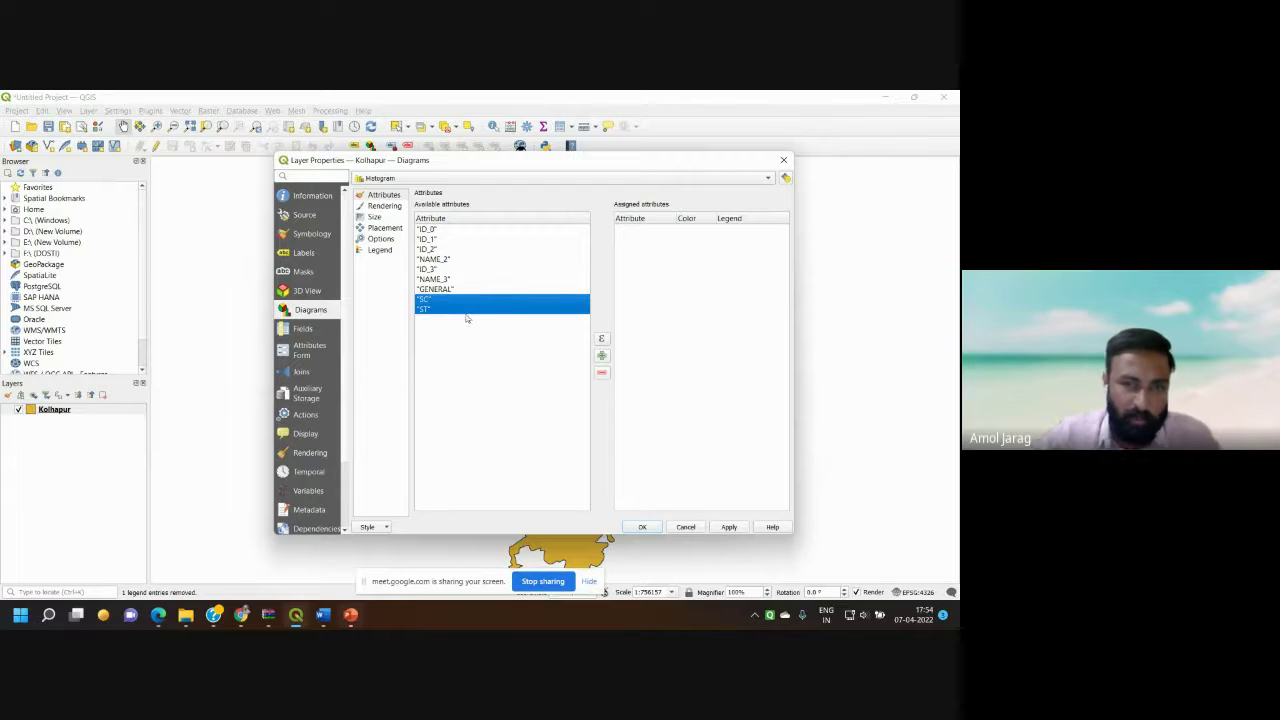
click(453, 289)
ctrl+click(448, 300)
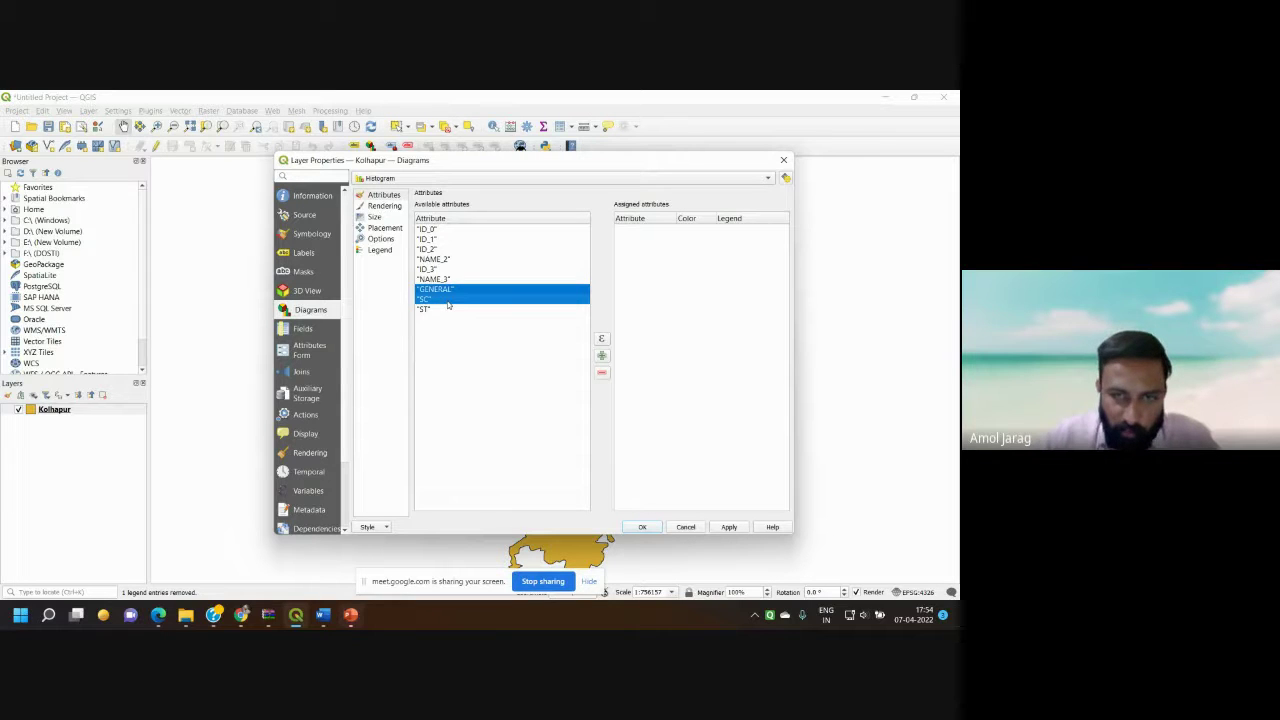
click(433, 309)
ctrl+click(436, 310)
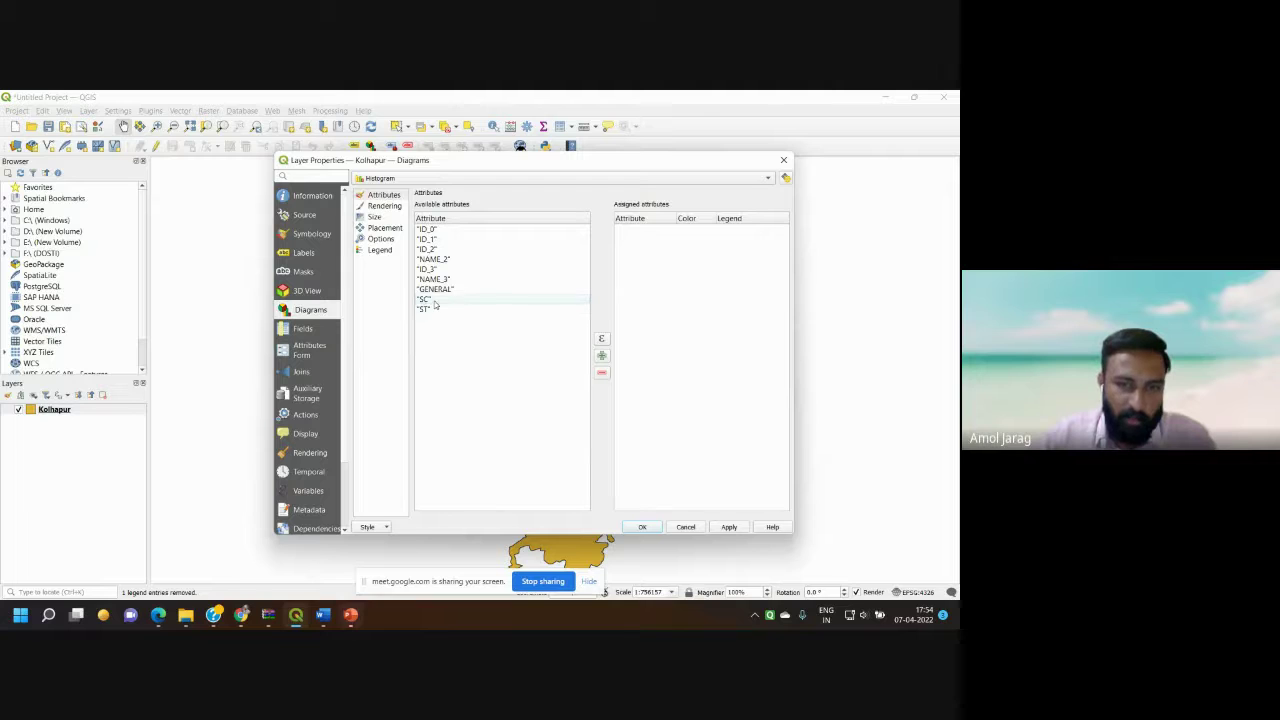
drag(436, 290, 438, 311)
click(602, 355)
Give the GENERAL, SC and ST bars yellow-green, crimson and lime green colours.
double_click(694, 240)
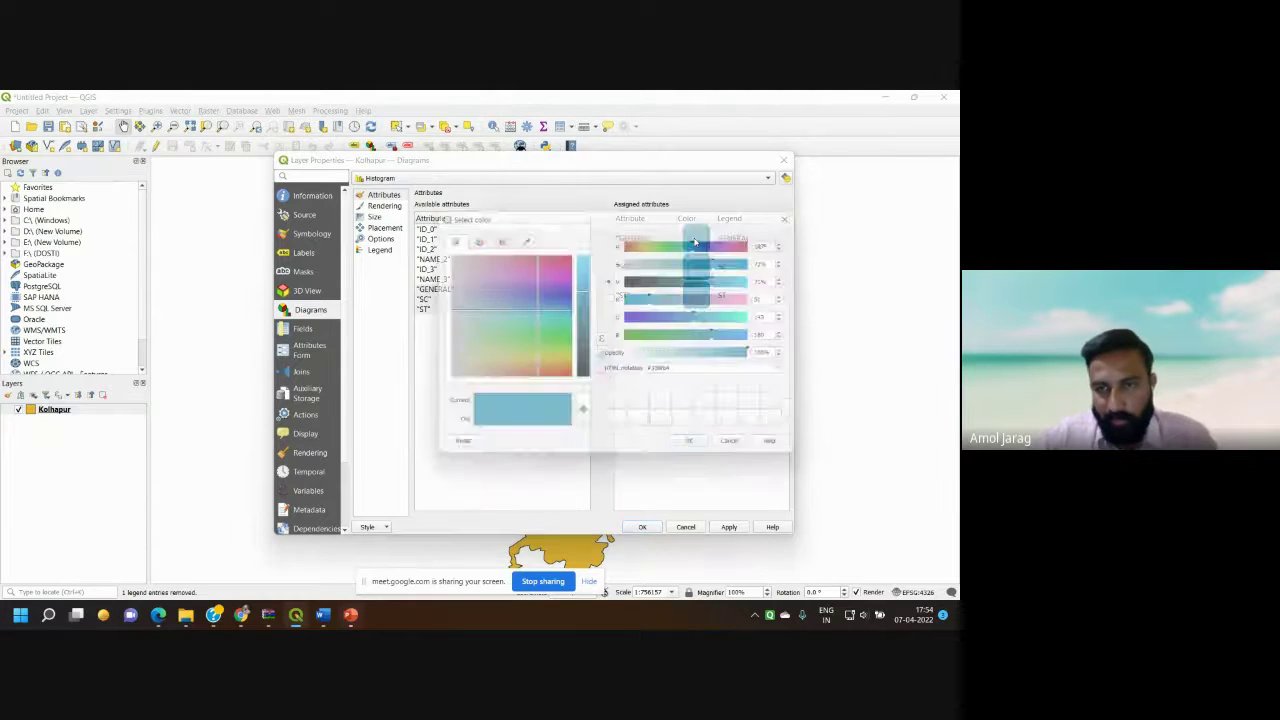
click(560, 254)
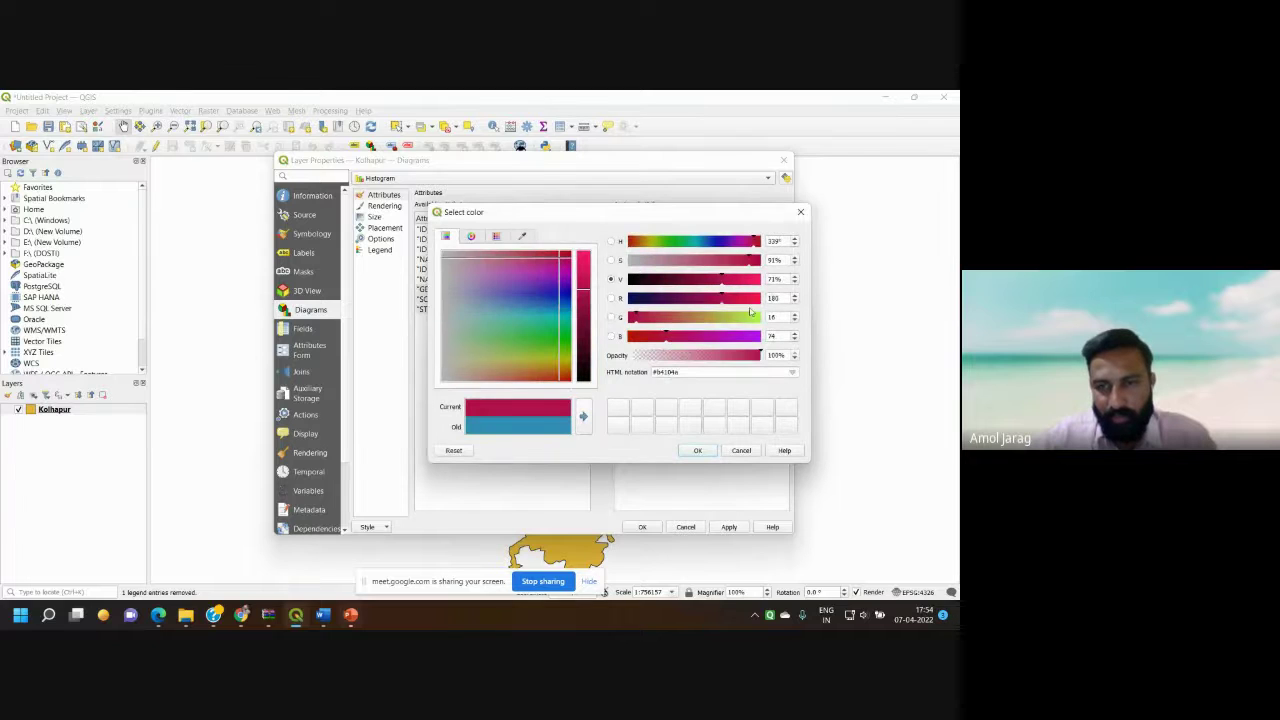
click(745, 318)
click(705, 452)
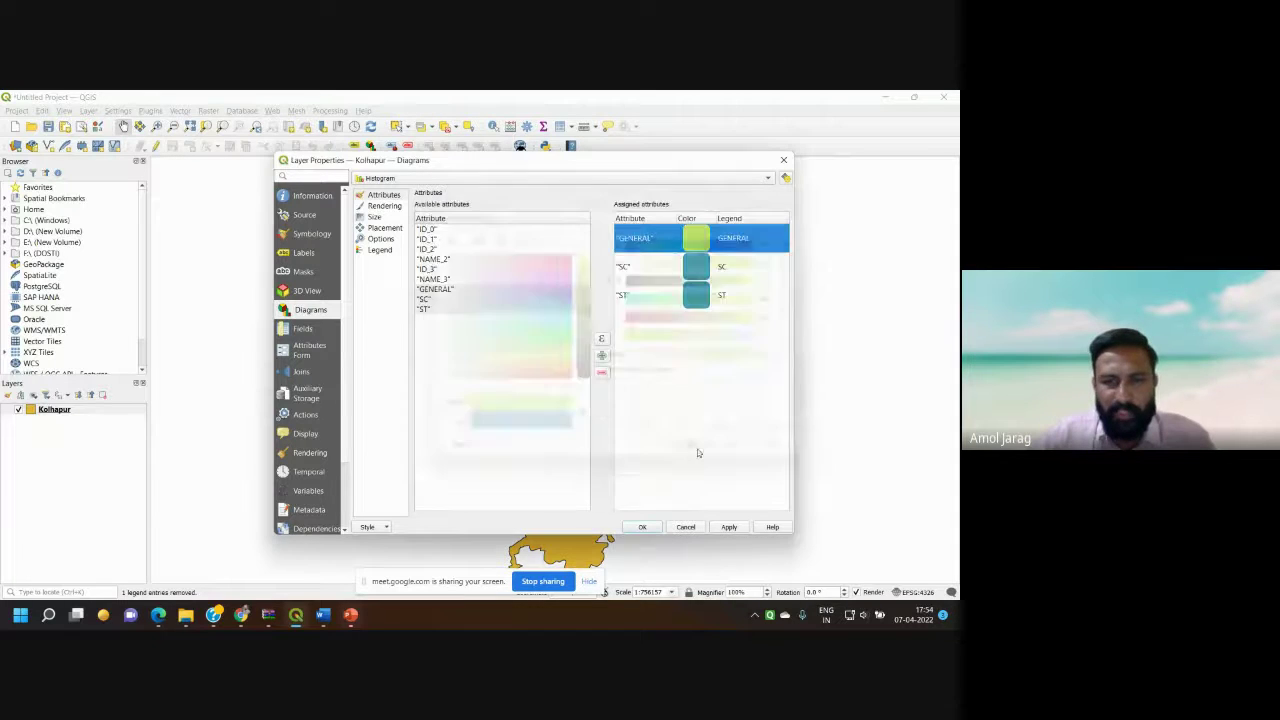
click(703, 267)
double_click(703, 267)
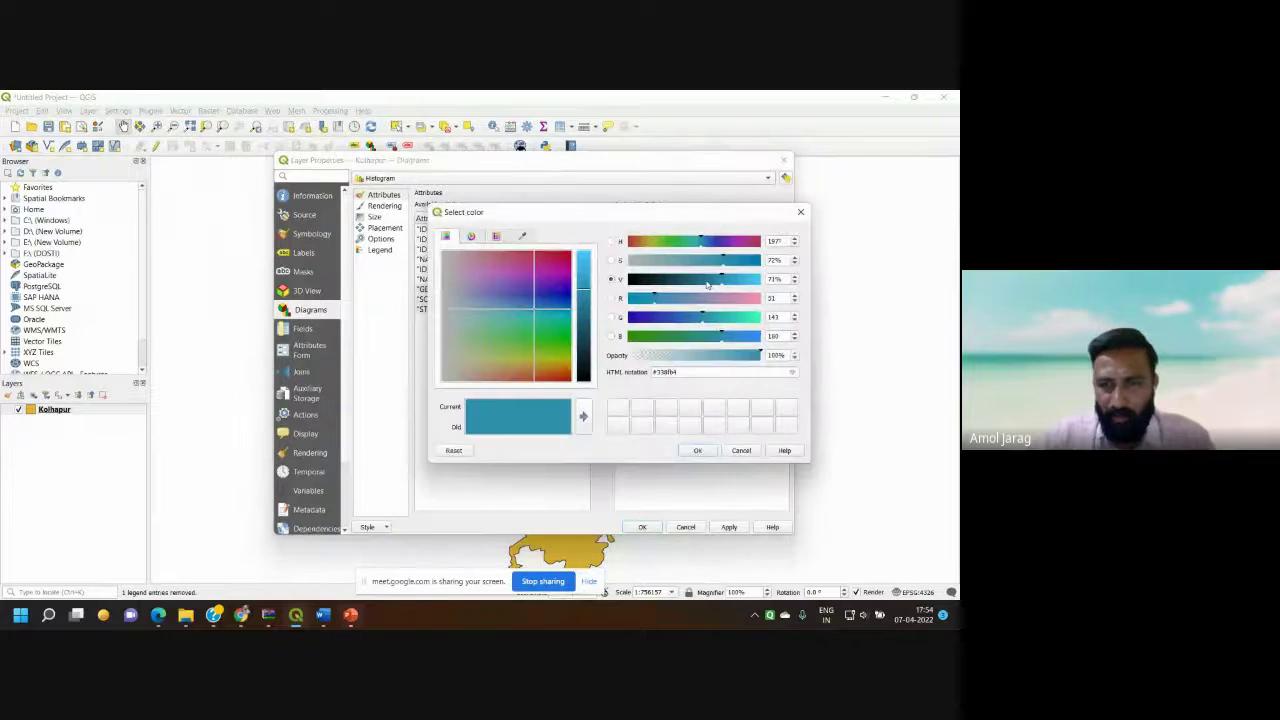
click(561, 262)
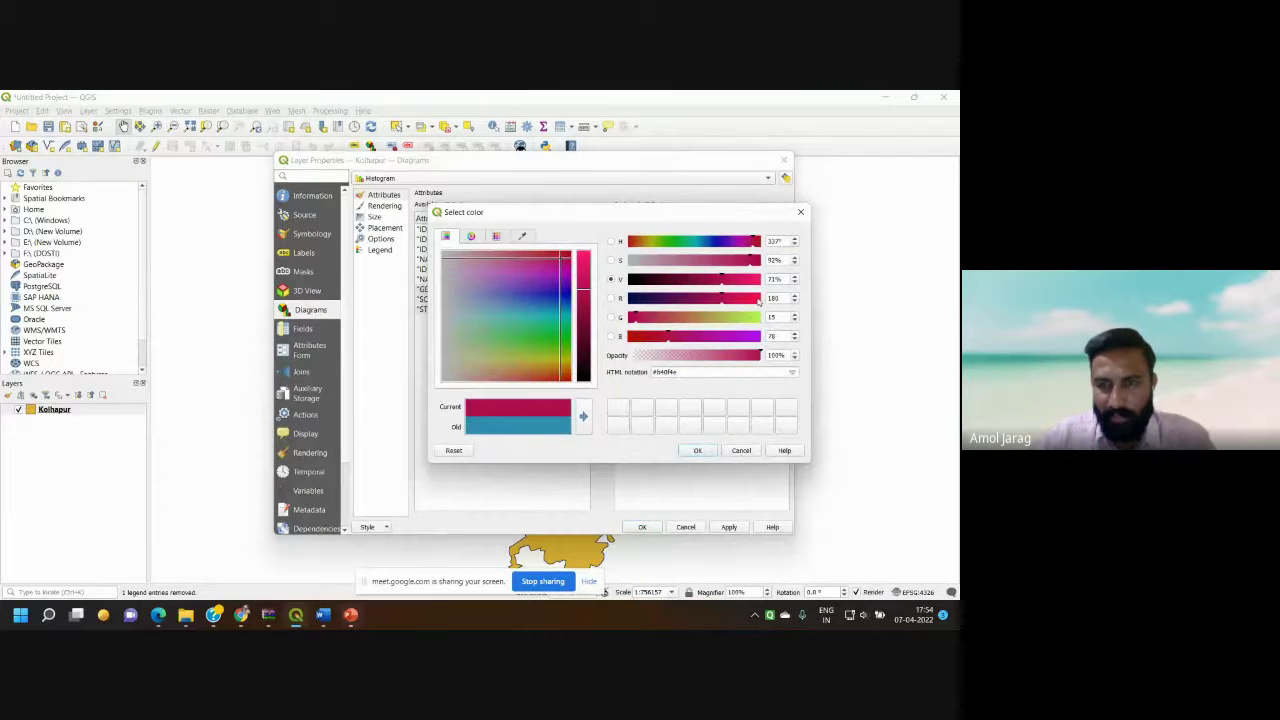
click(757, 279)
click(699, 451)
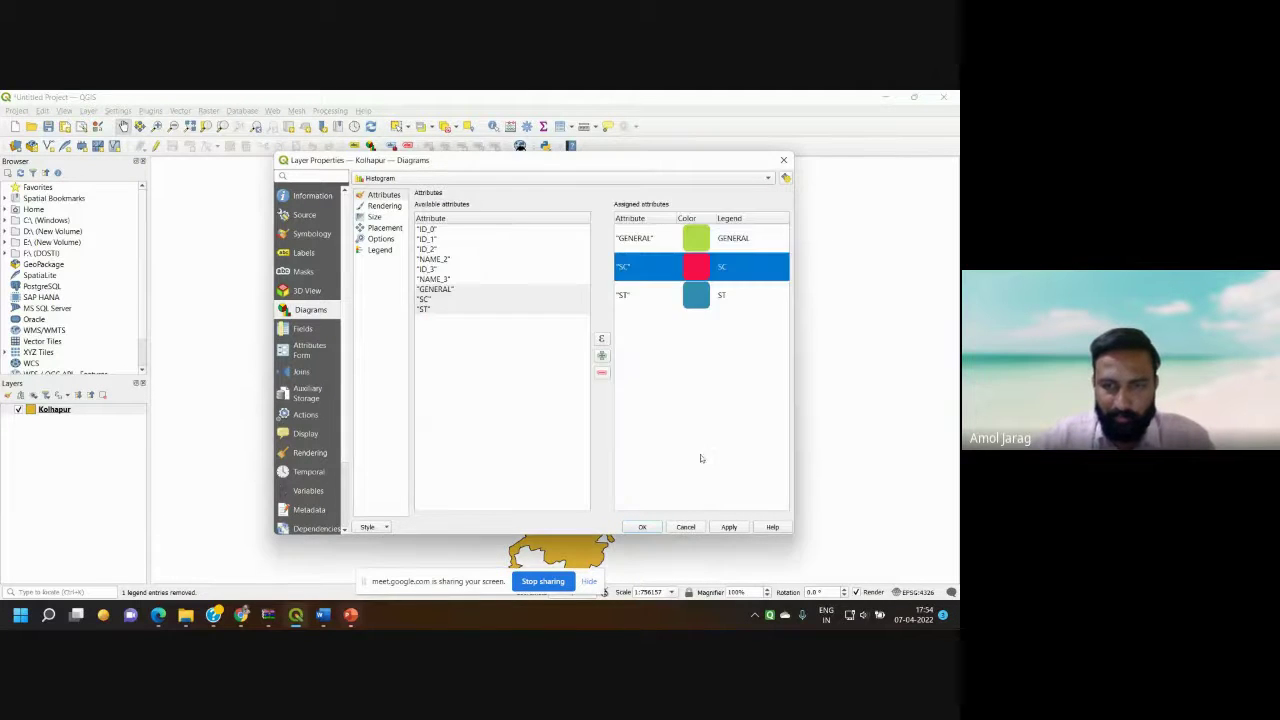
double_click(697, 295)
click(566, 378)
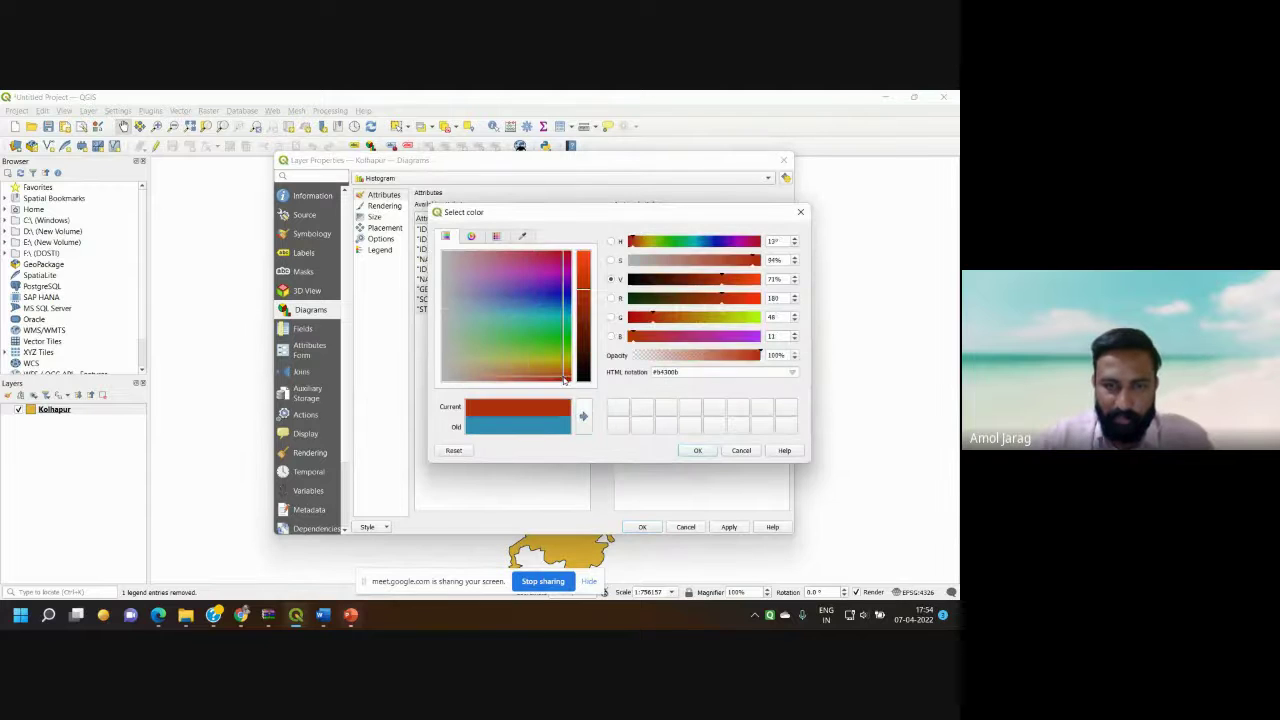
click(737, 425)
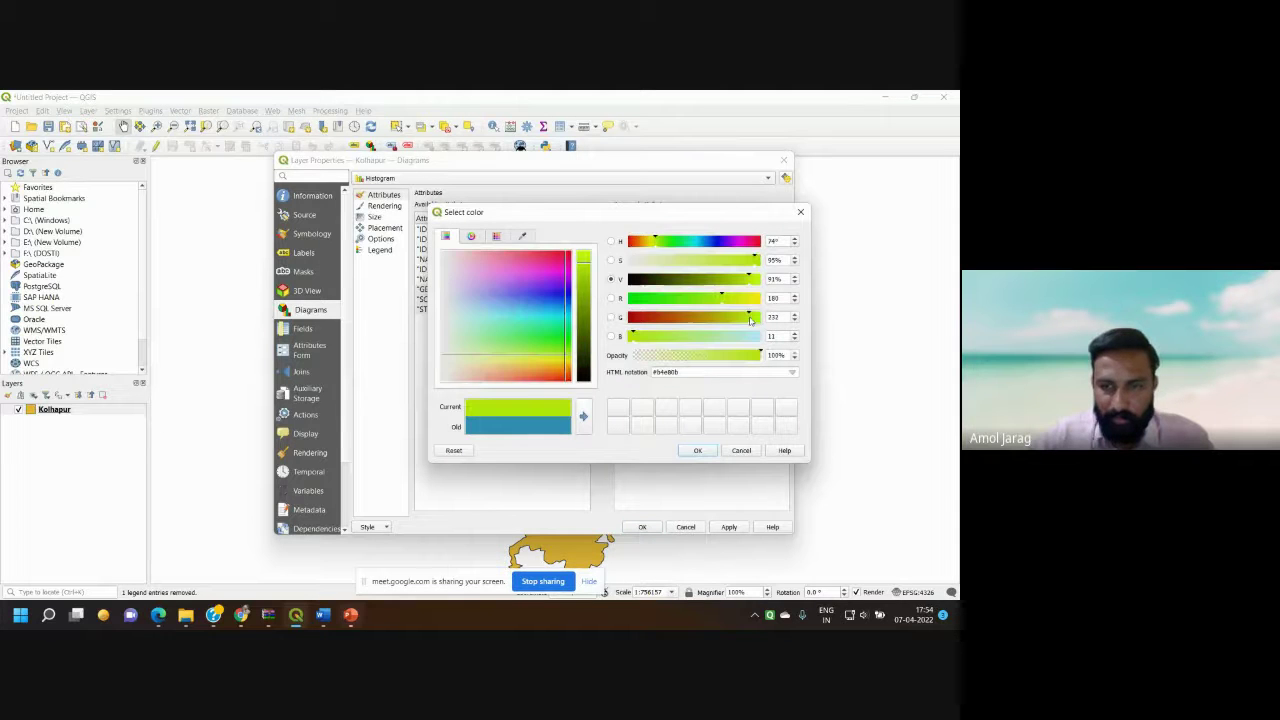
click(699, 451)
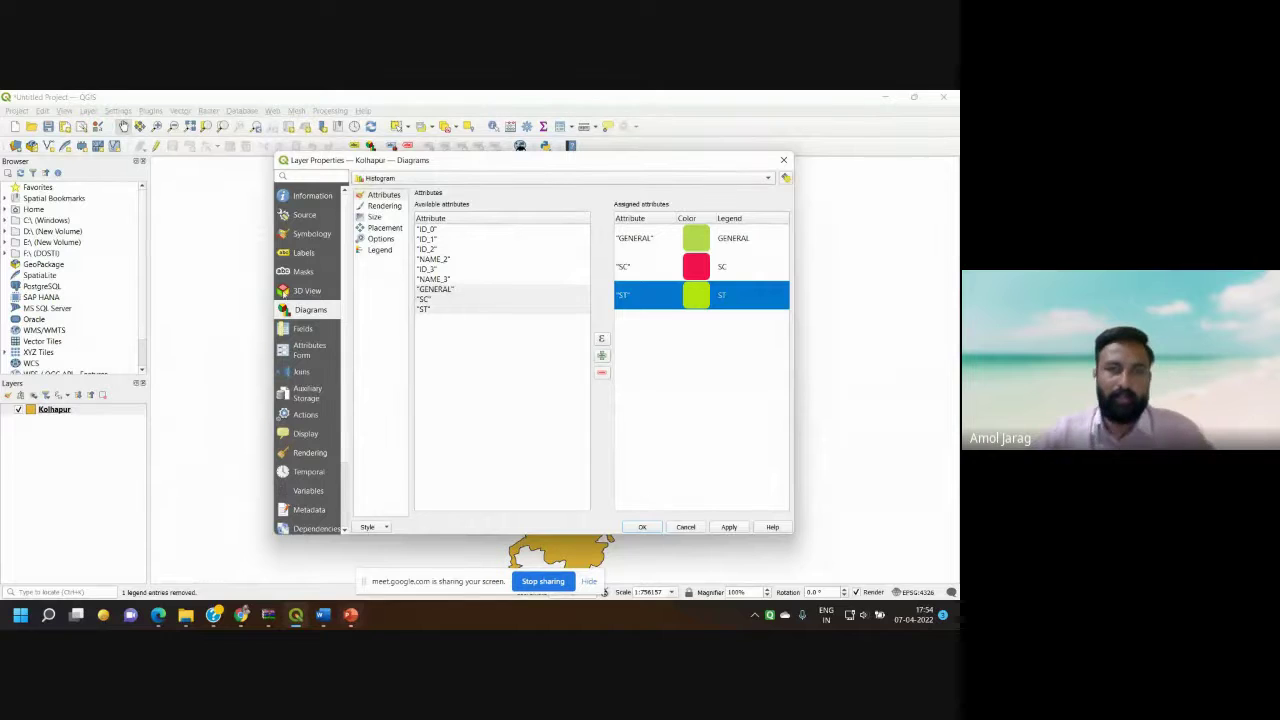
Scale the histogram bars by GENERAL, finding its maximum, with a 10 mm bar length.
click(374, 217)
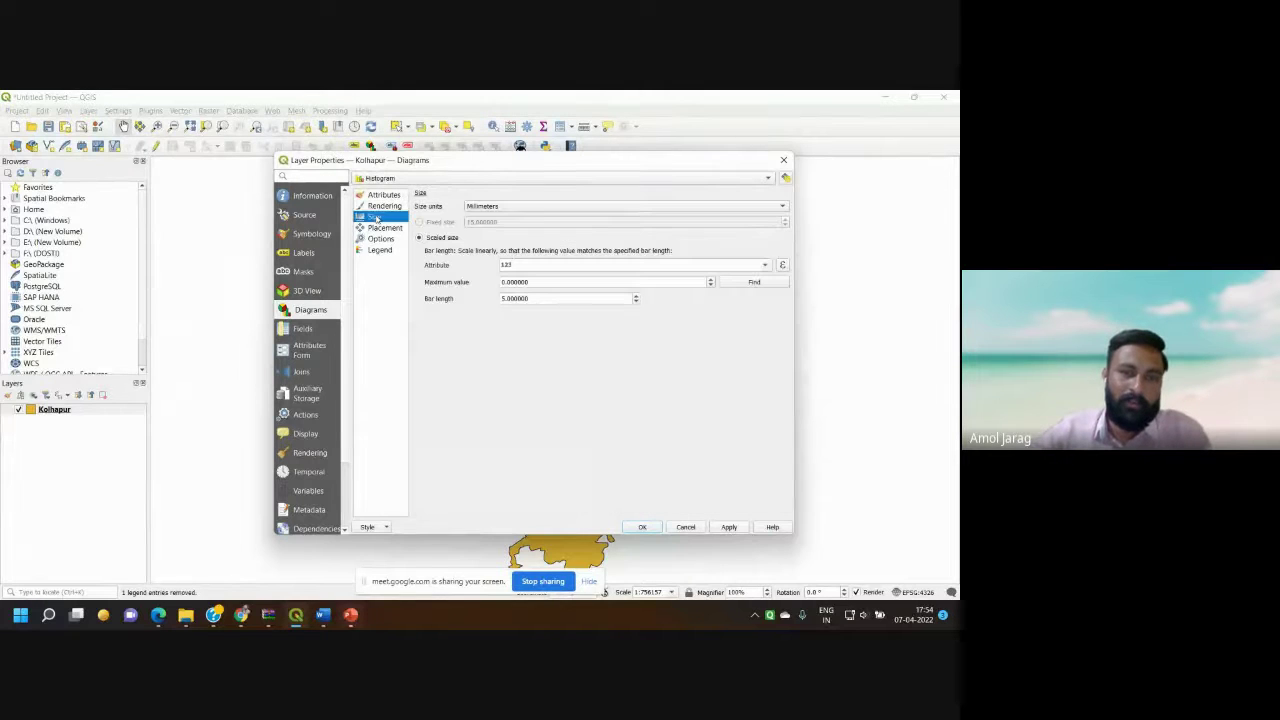
click(765, 265)
click(649, 370)
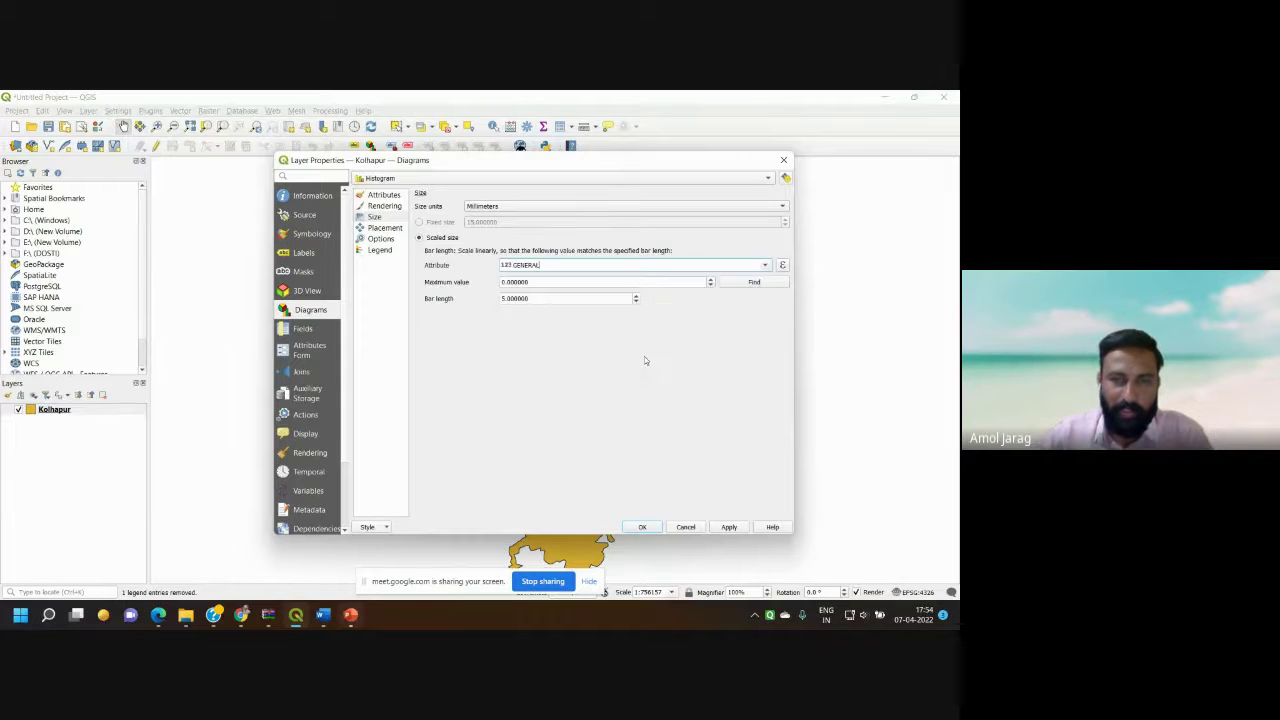
click(759, 287)
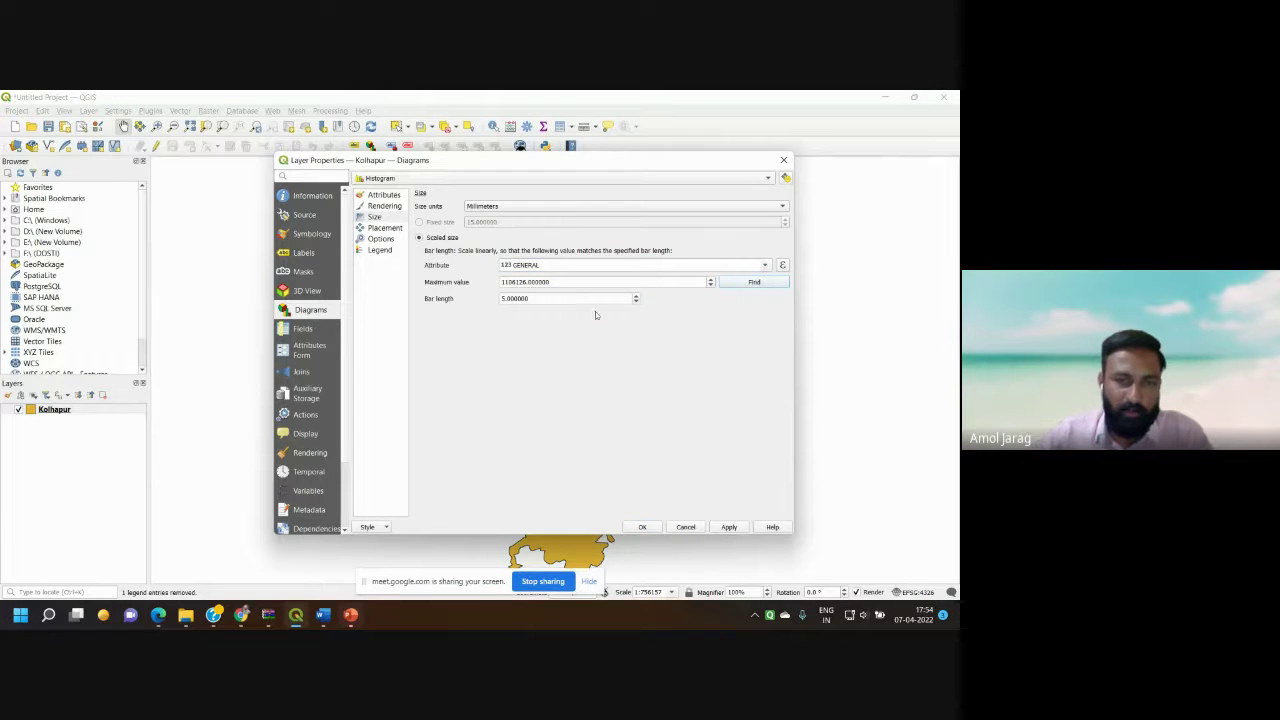
drag(530, 298, 492, 298)
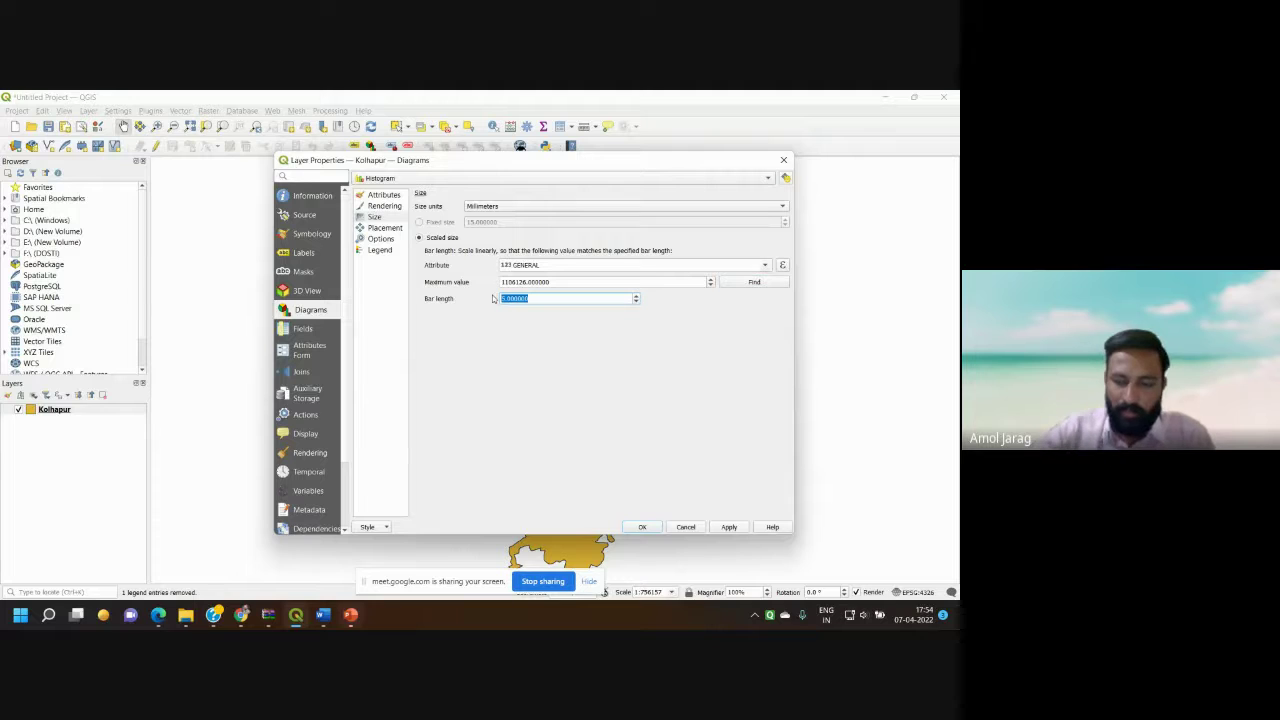
text(10)
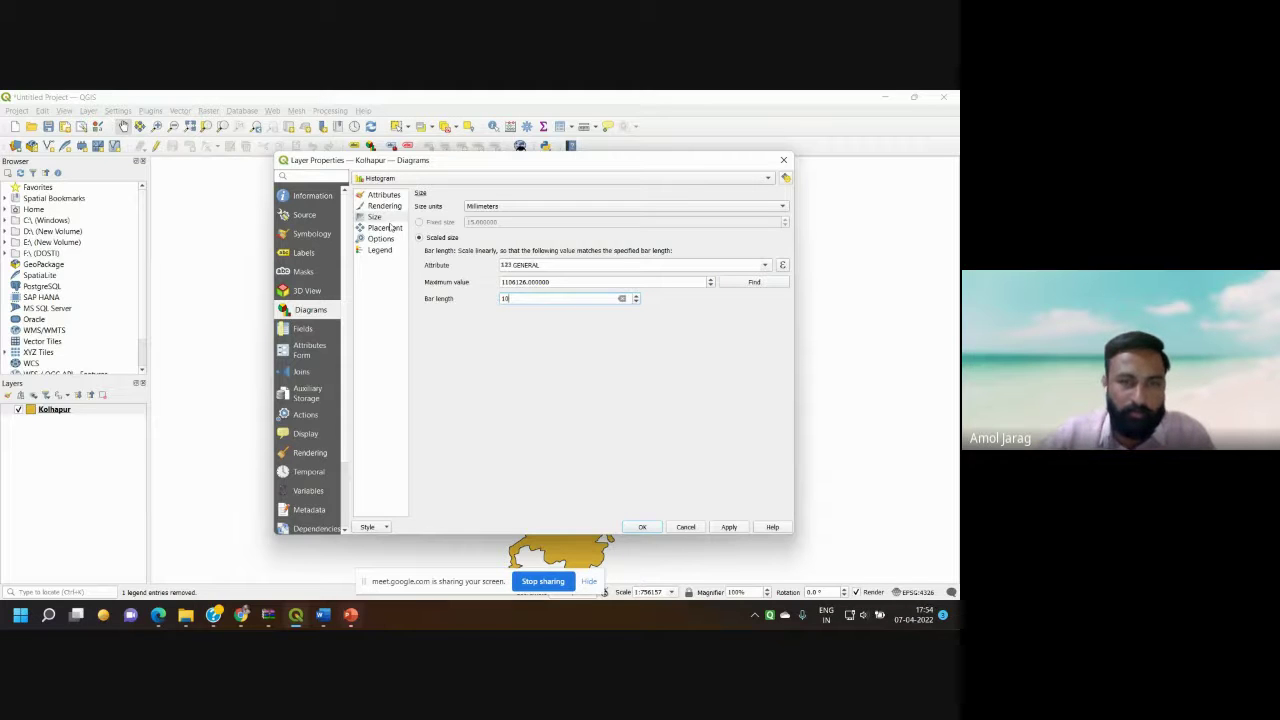
Review the Placement, Options and Legend sub-tabs, then apply the histograms to the map.
click(388, 228)
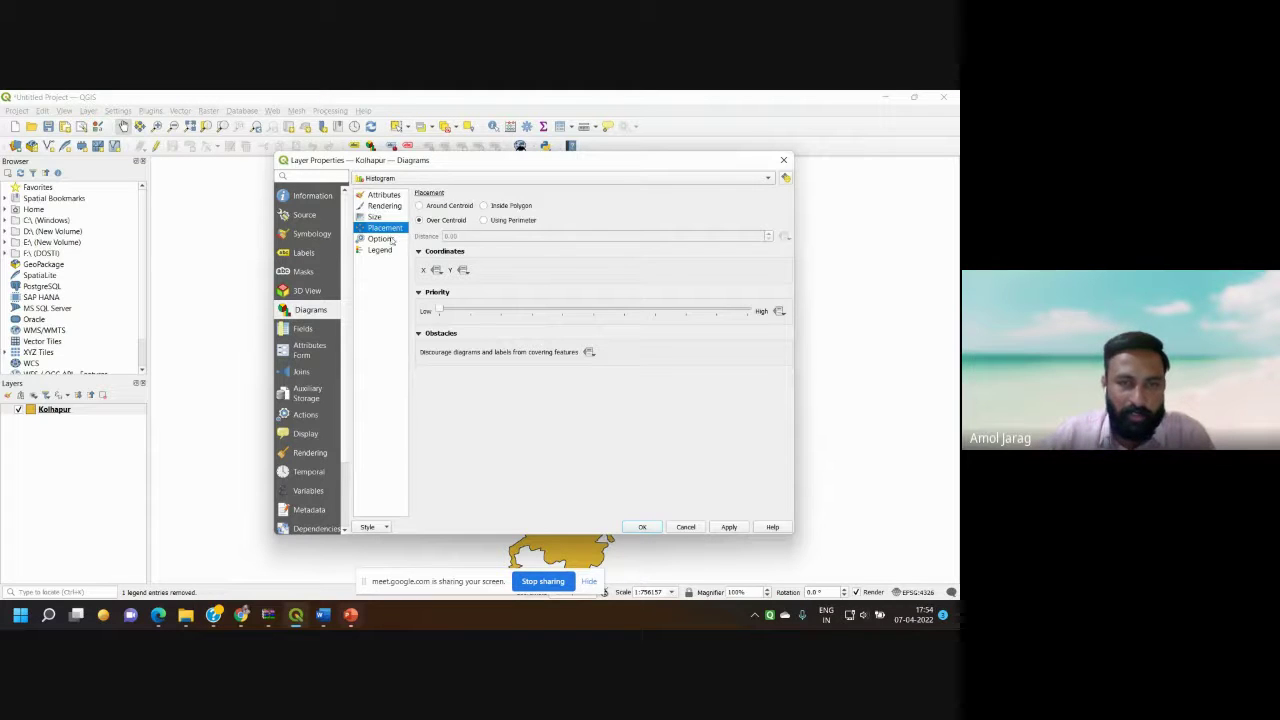
click(382, 239)
click(382, 249)
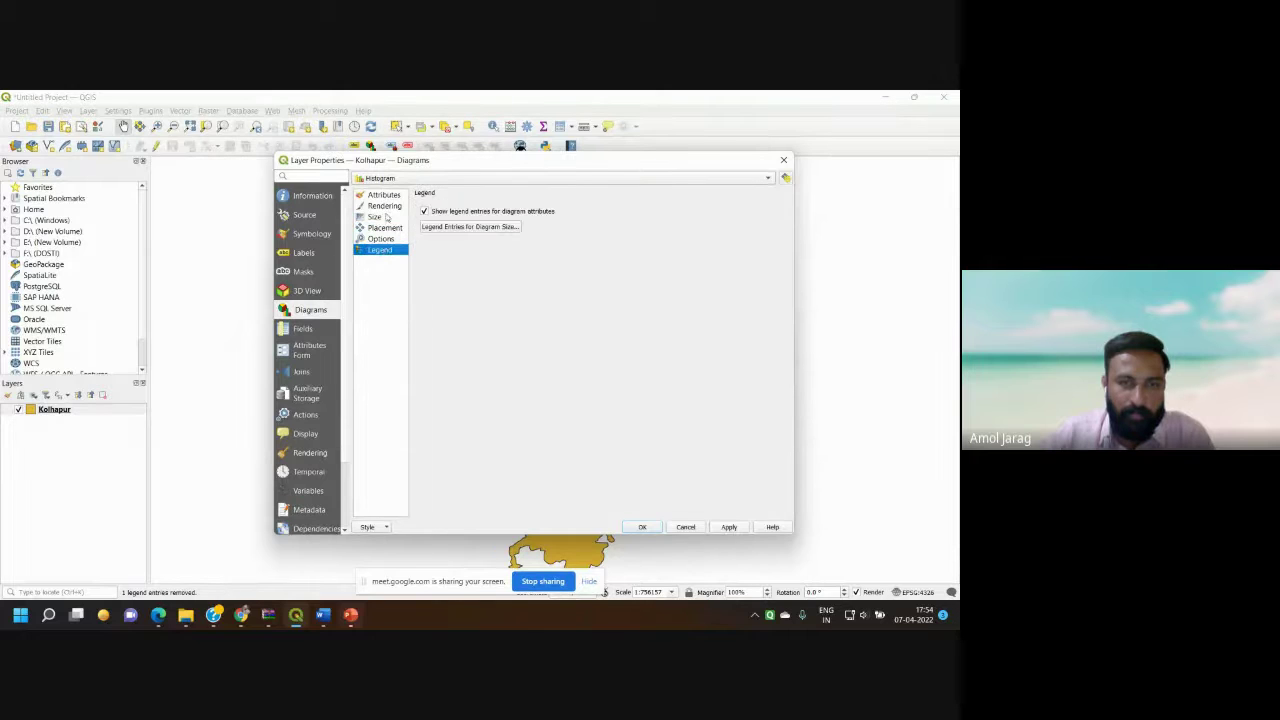
click(381, 216)
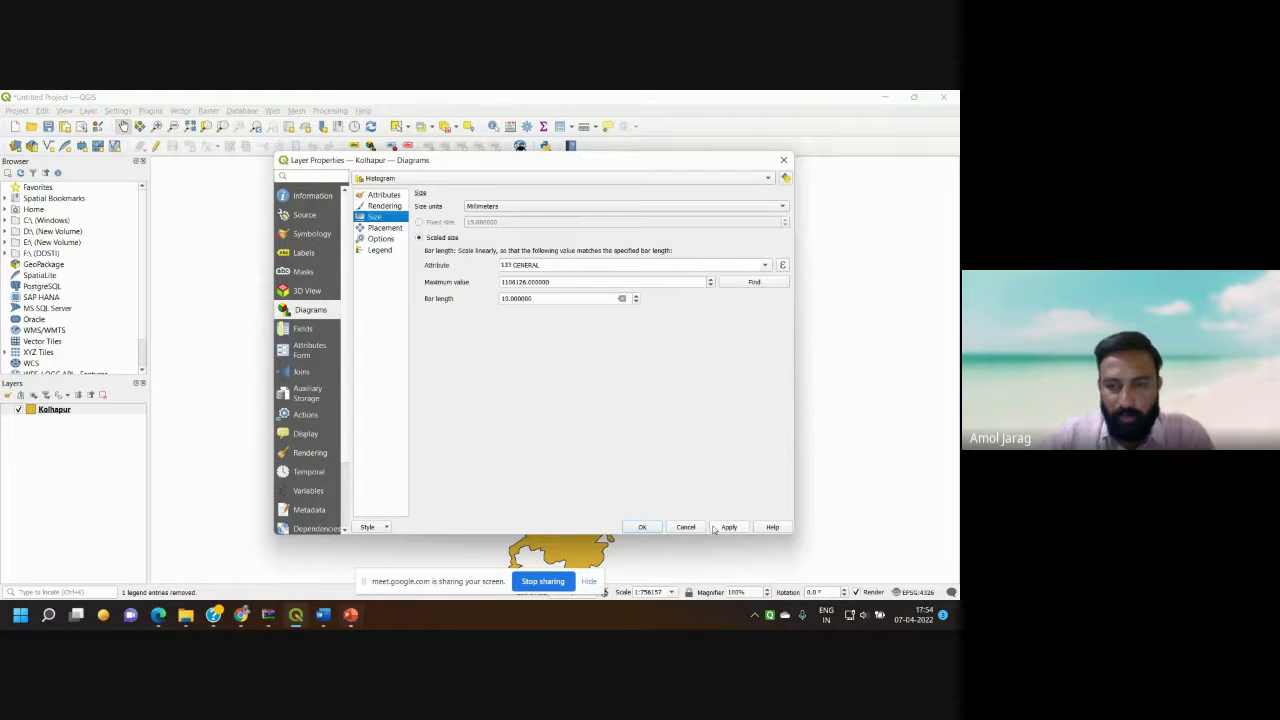
click(644, 527)
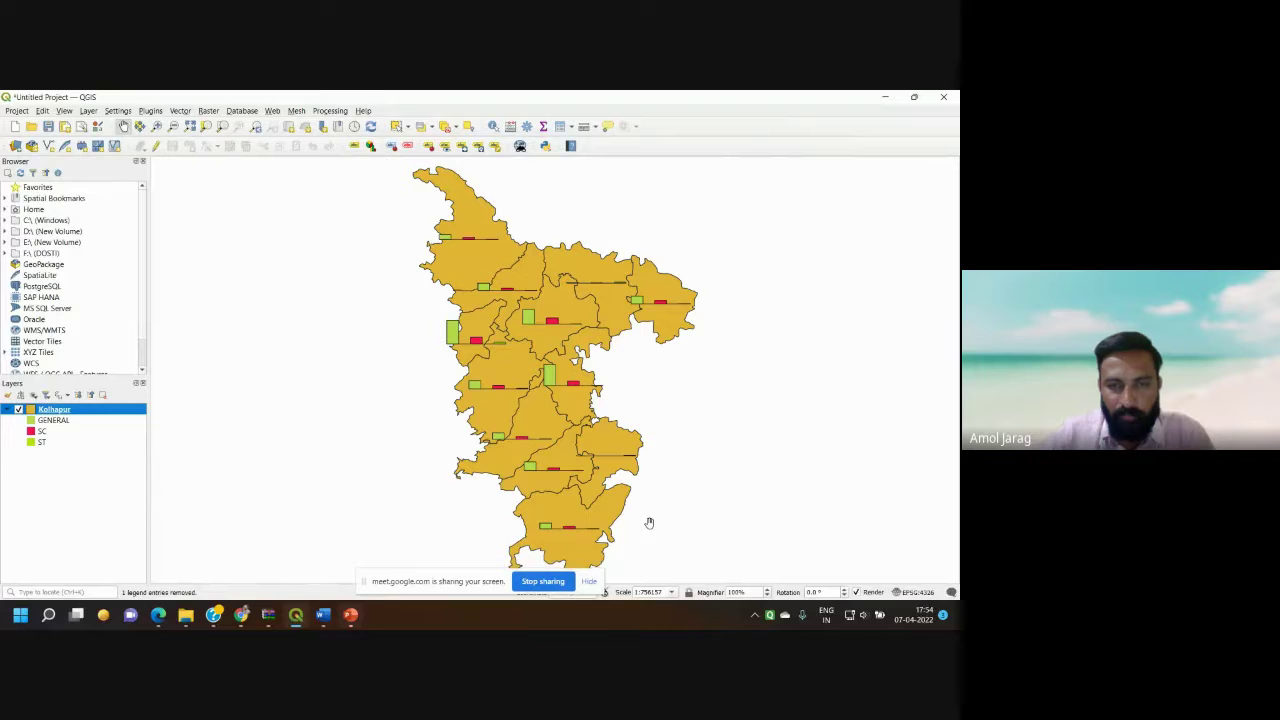
Set the Kolhapur histogram bar length to 25 in the layer's diagram size settings.
right_click(66, 410)
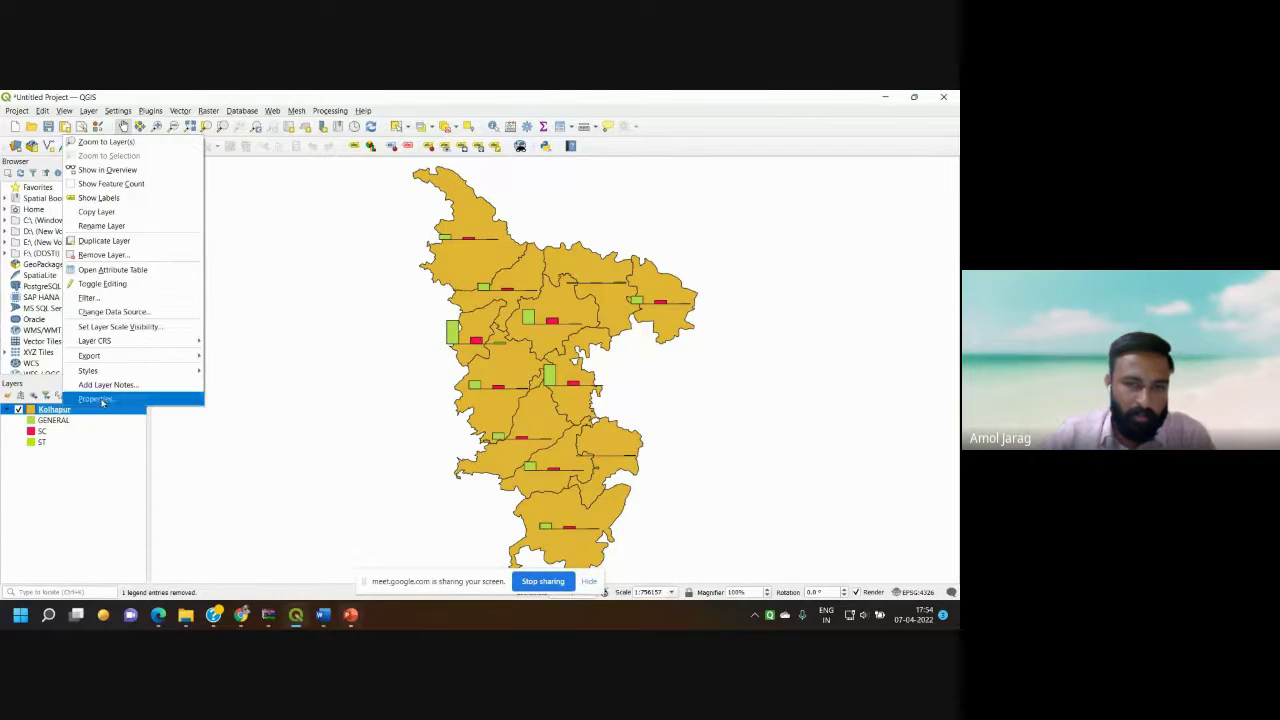
click(100, 398)
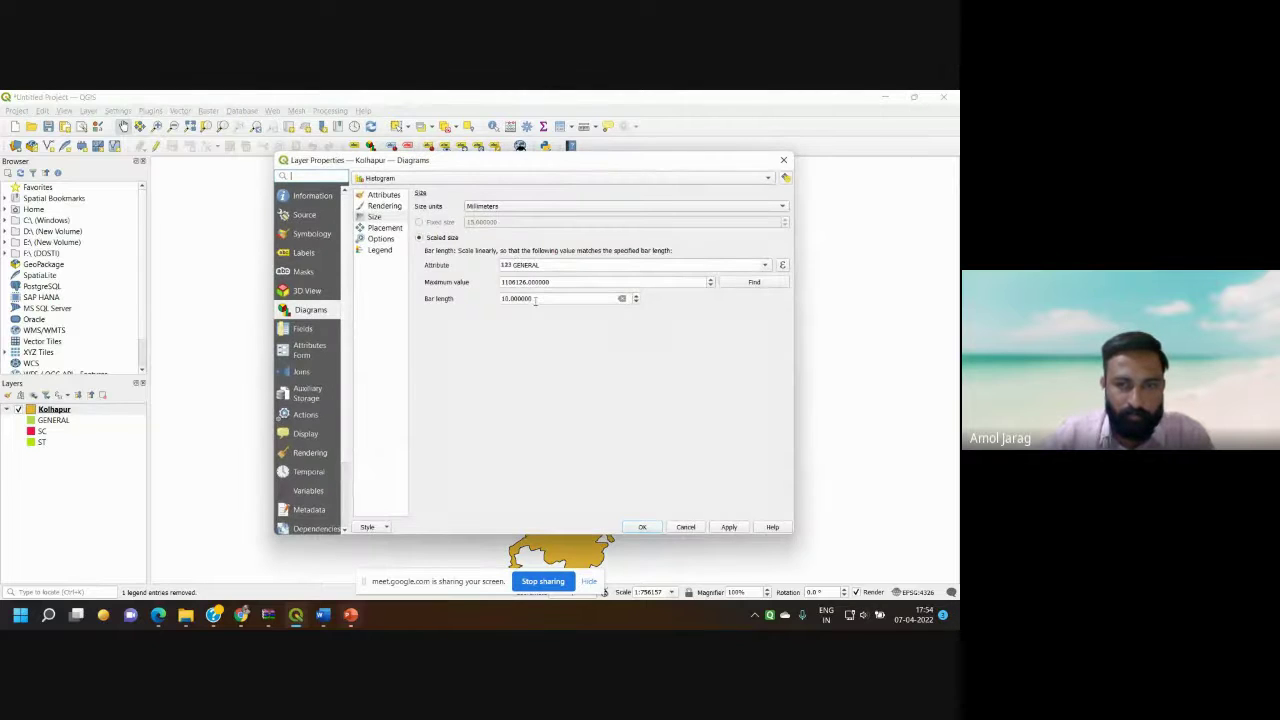
drag(532, 298, 500, 299)
text(25)
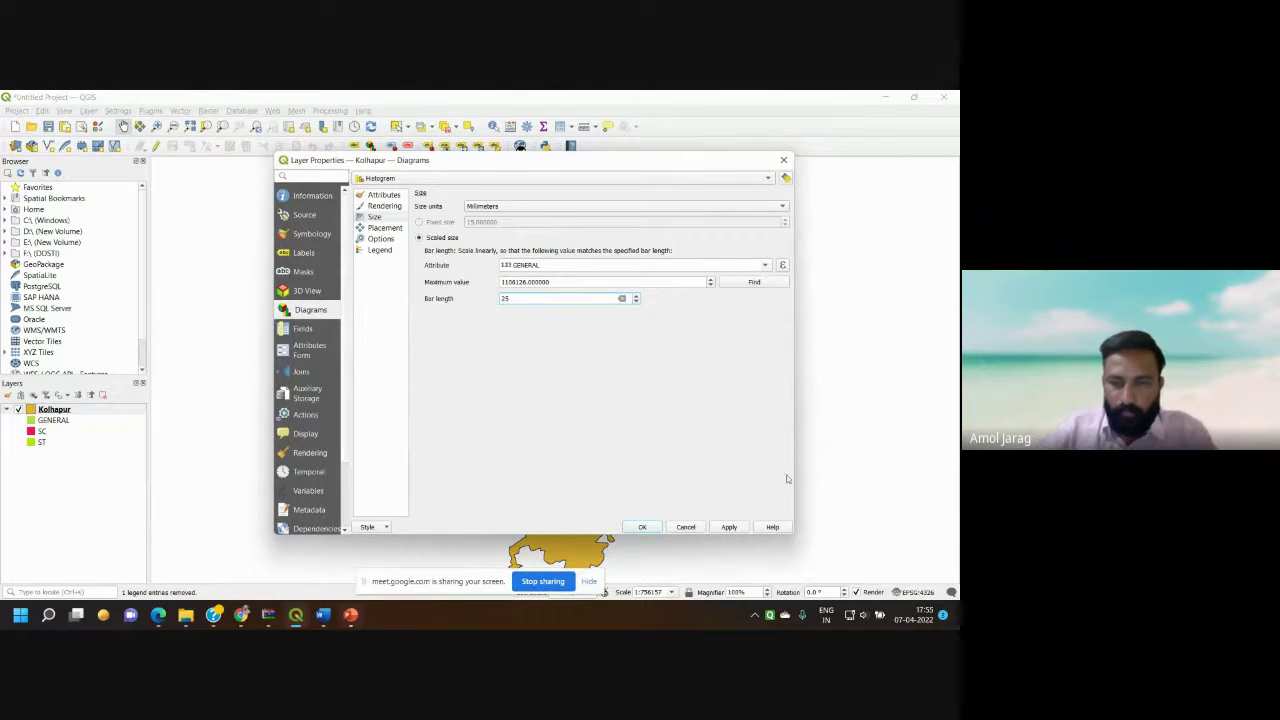
click(729, 527)
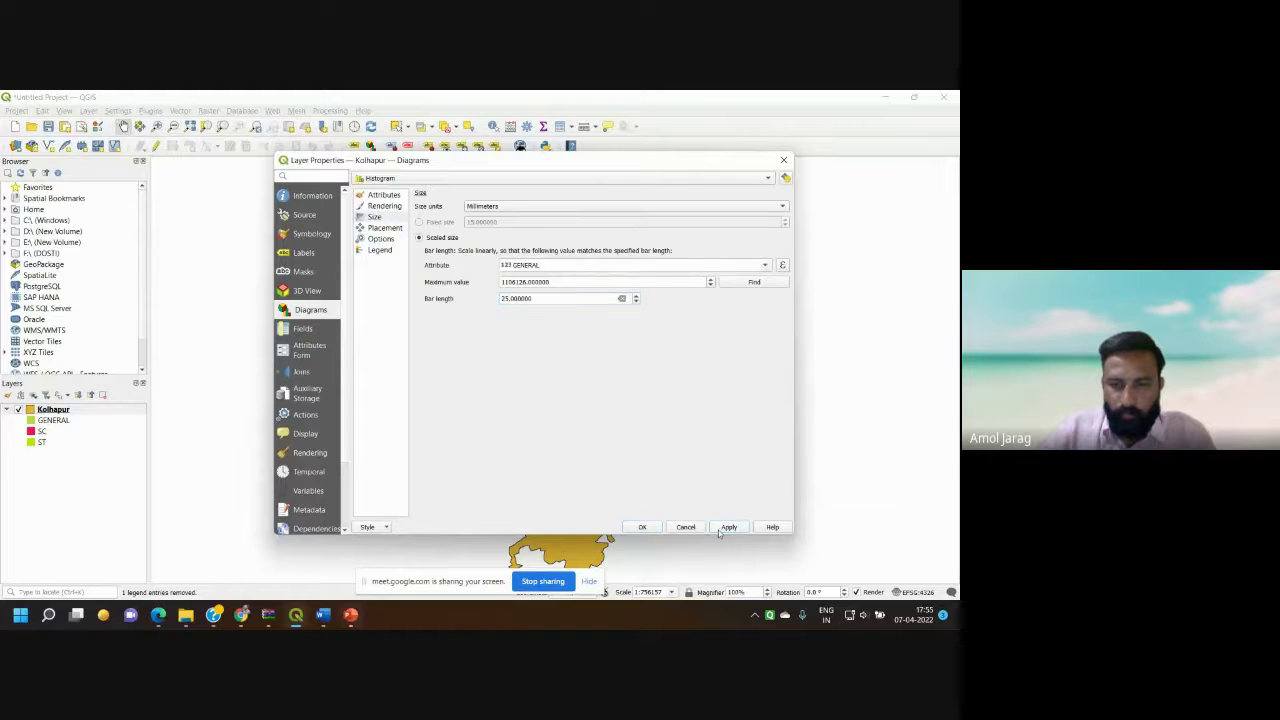
click(644, 527)
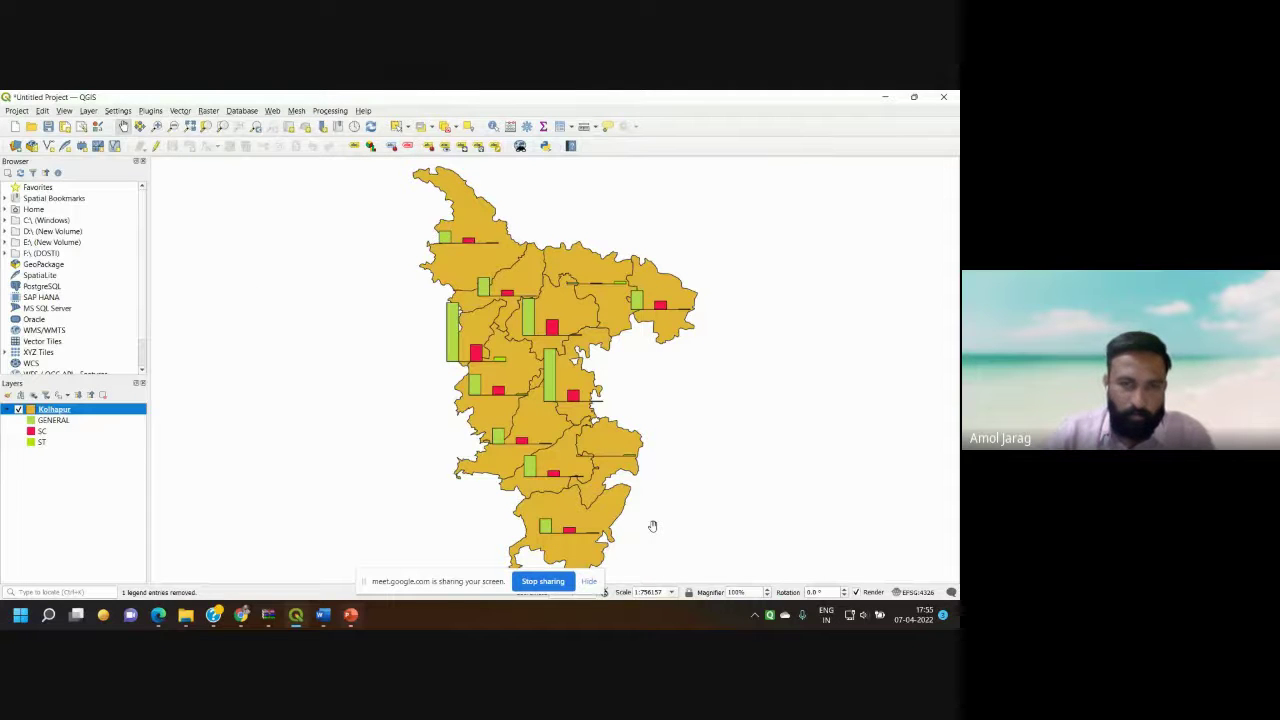
Colour the GENERAL histogram bars red in the Kolhapur diagram attributes.
right_click(47, 413)
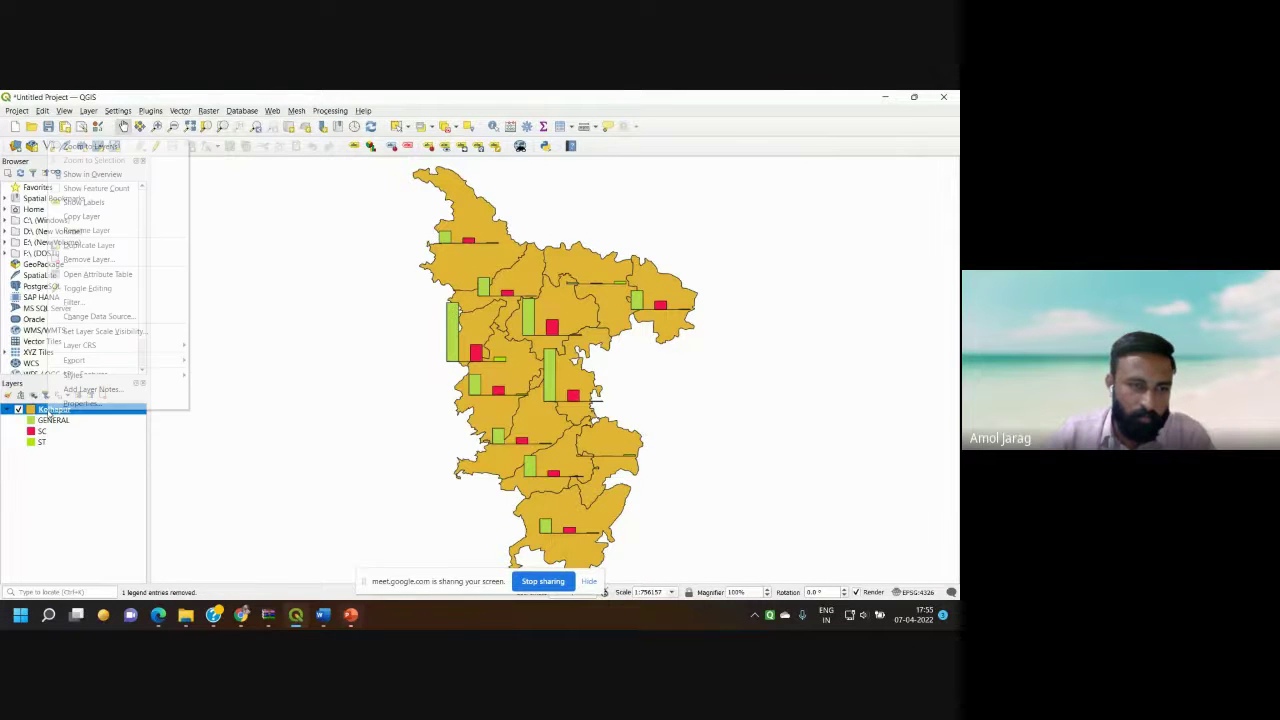
click(105, 404)
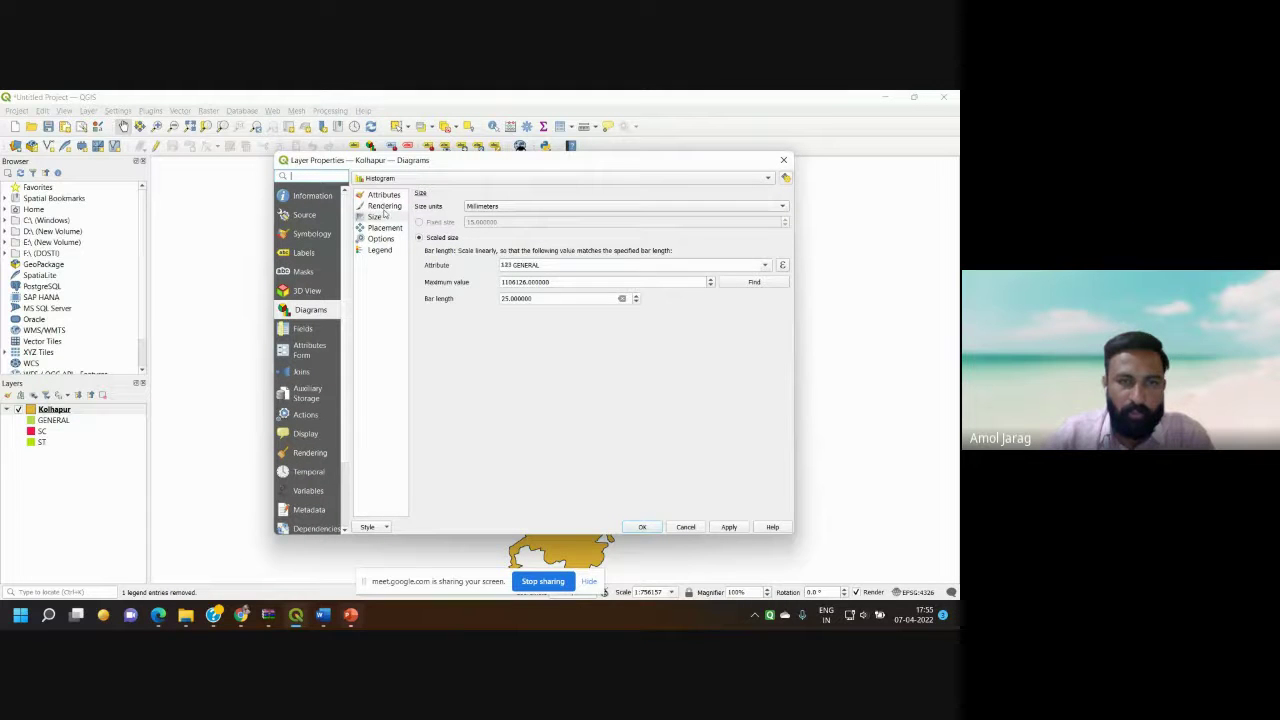
click(385, 195)
double_click(705, 249)
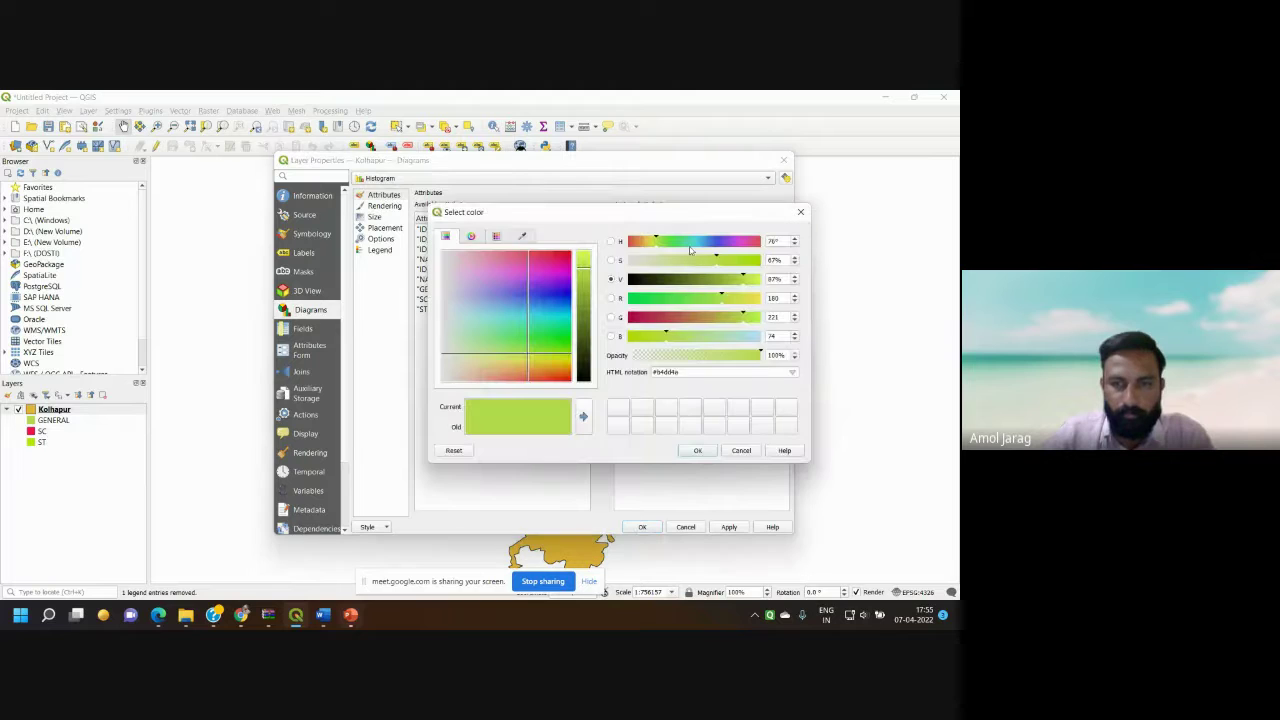
click(561, 260)
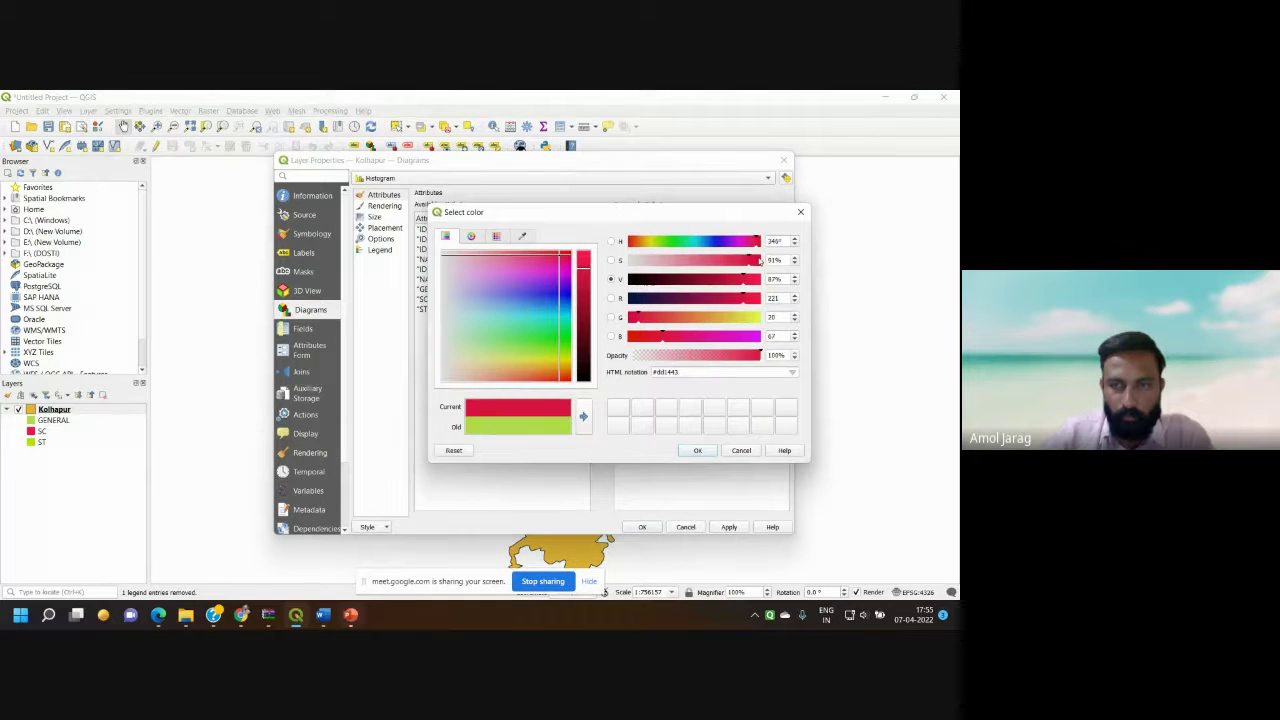
click(697, 450)
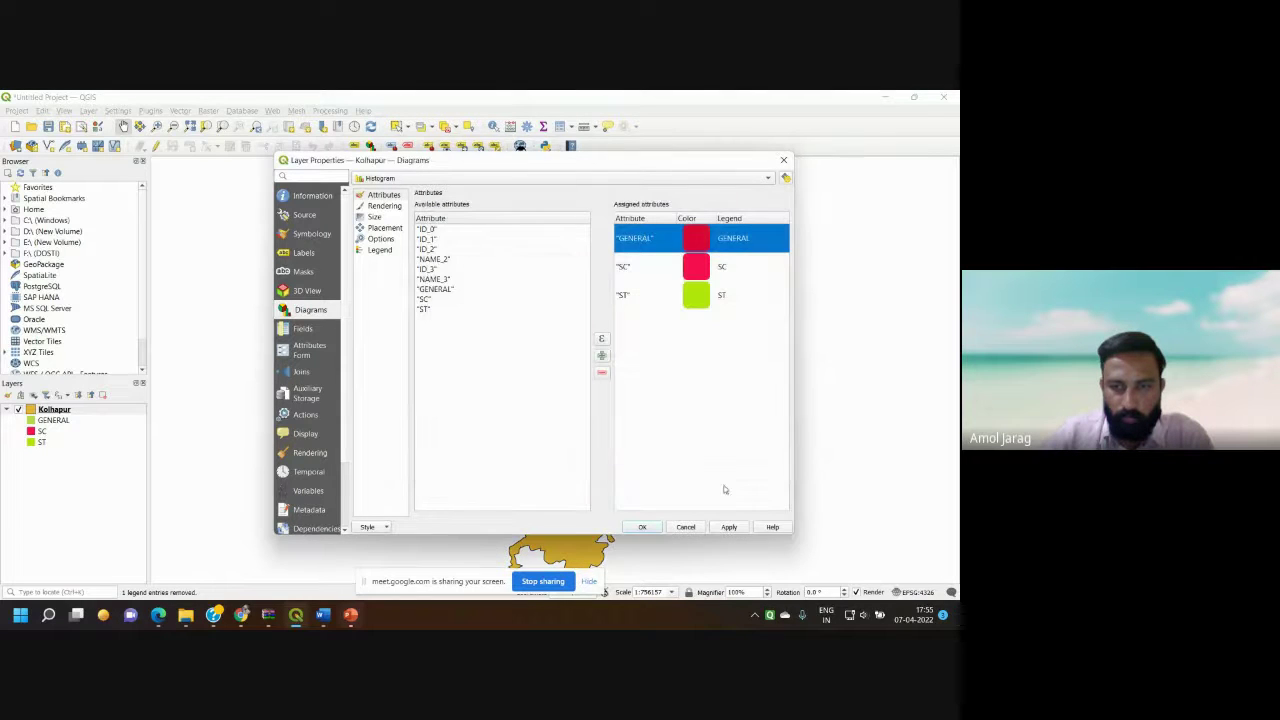
Colour the SC bars purple and apply the new bar colours to the map.
double_click(695, 268)
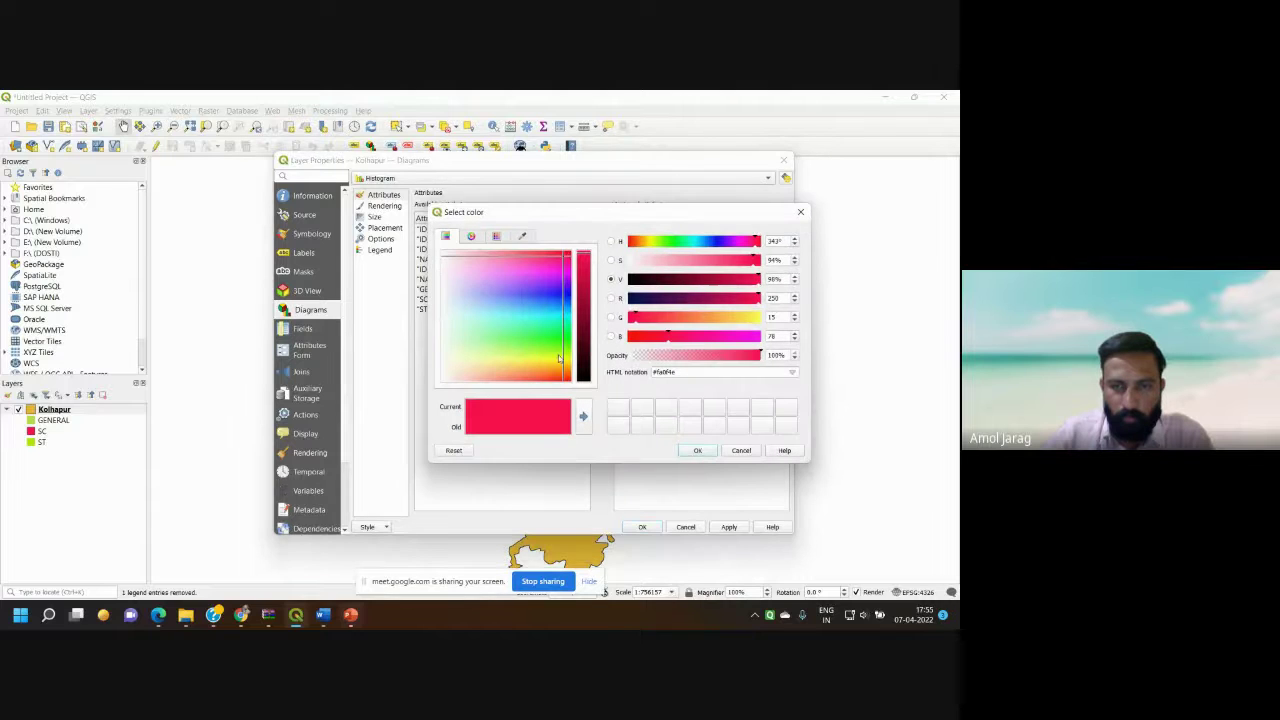
click(560, 287)
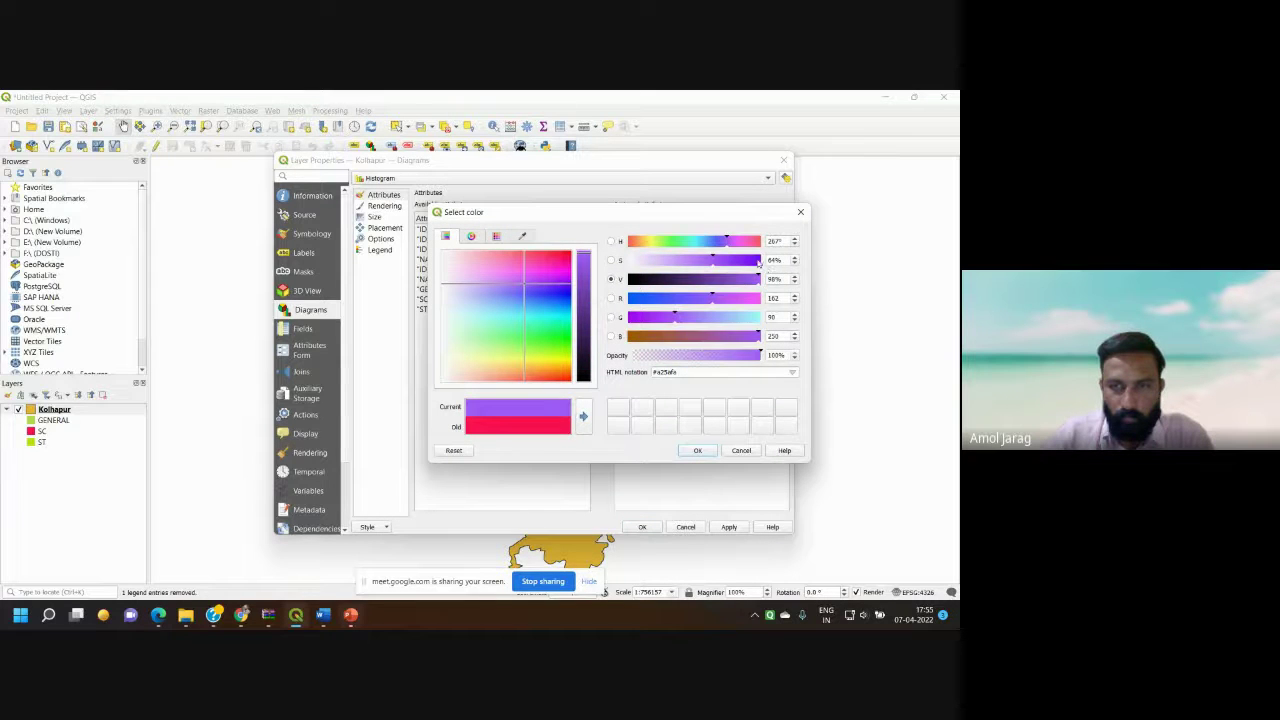
click(567, 283)
click(697, 450)
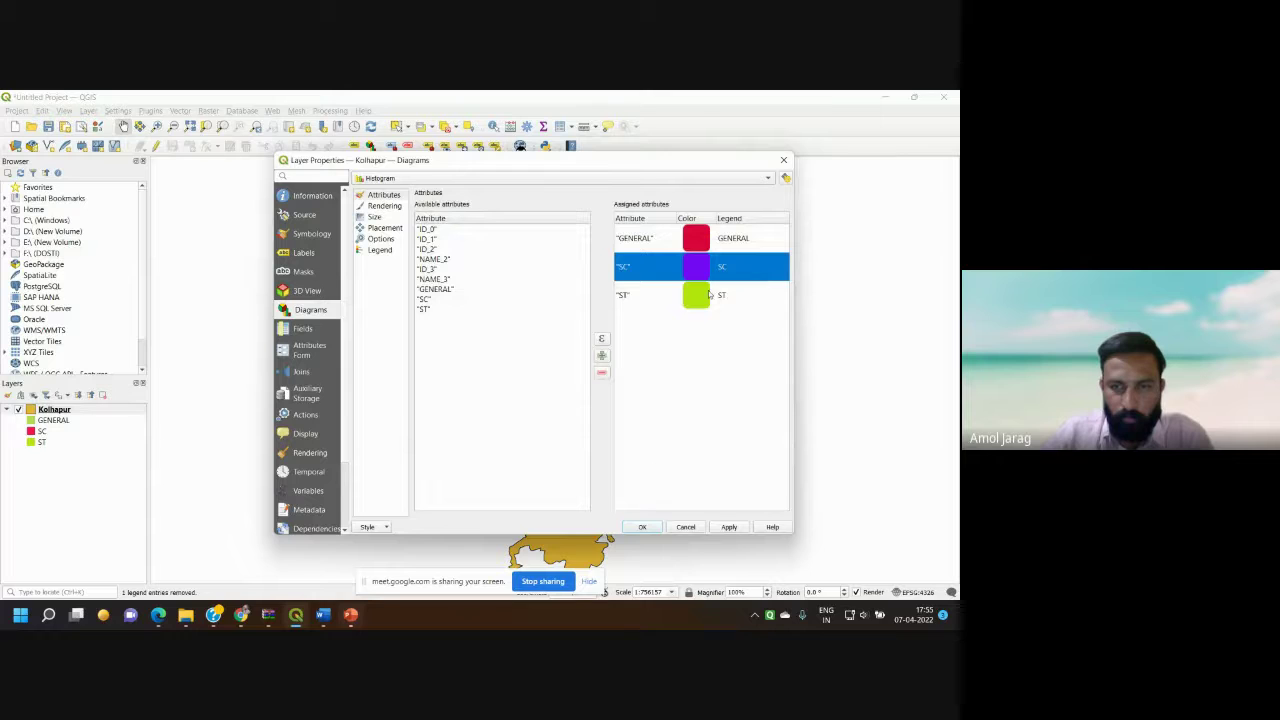
click(717, 417)
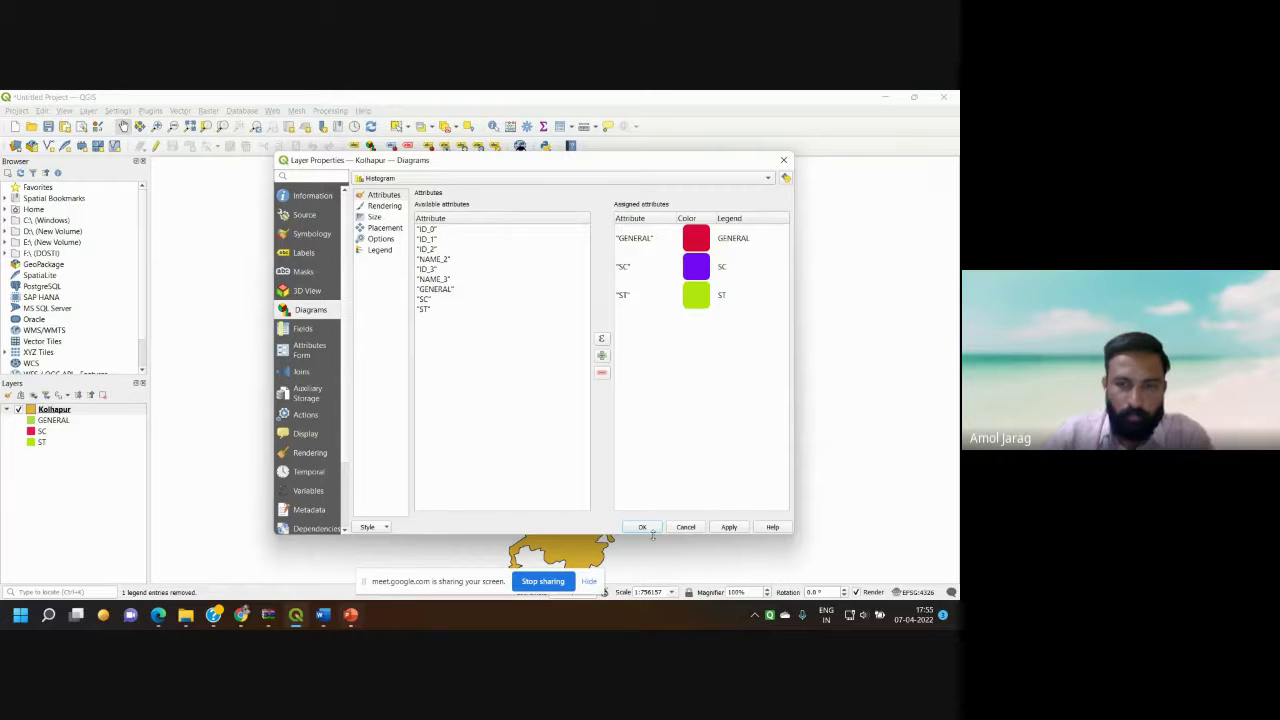
click(720, 528)
click(648, 528)
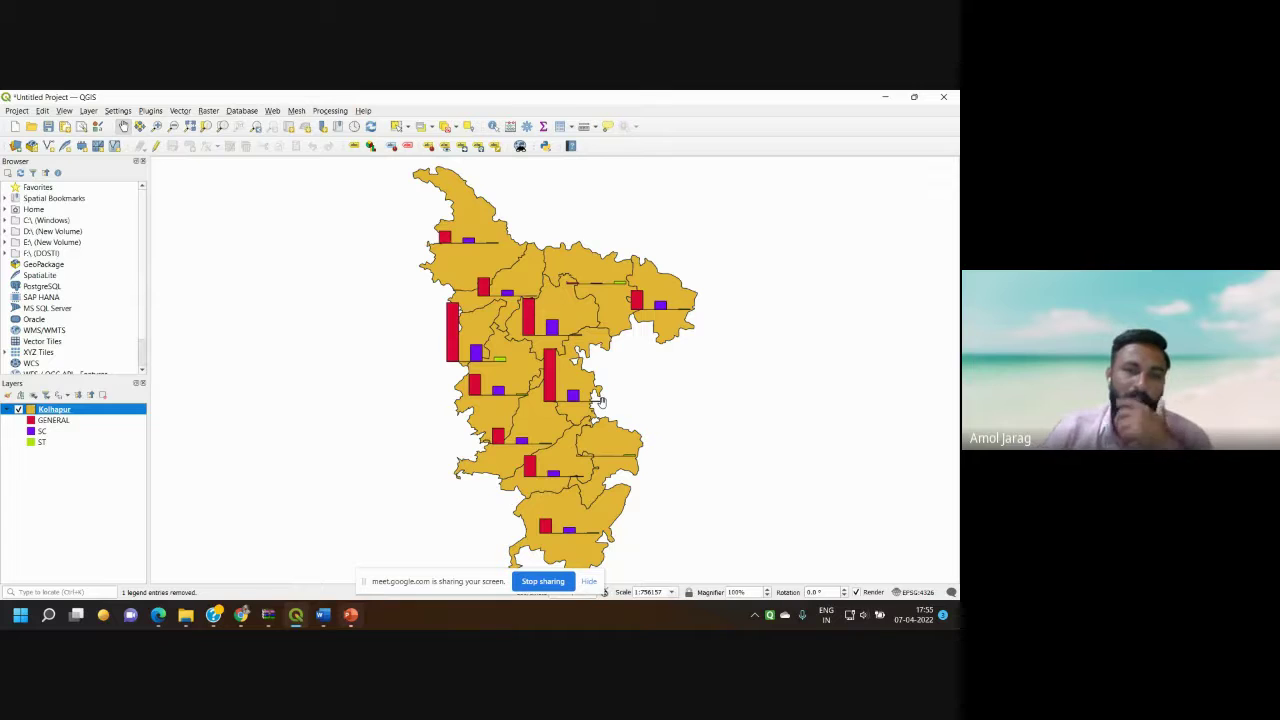
Review the Kolhapur layer's diagram size and placement settings.
right_click(58, 410)
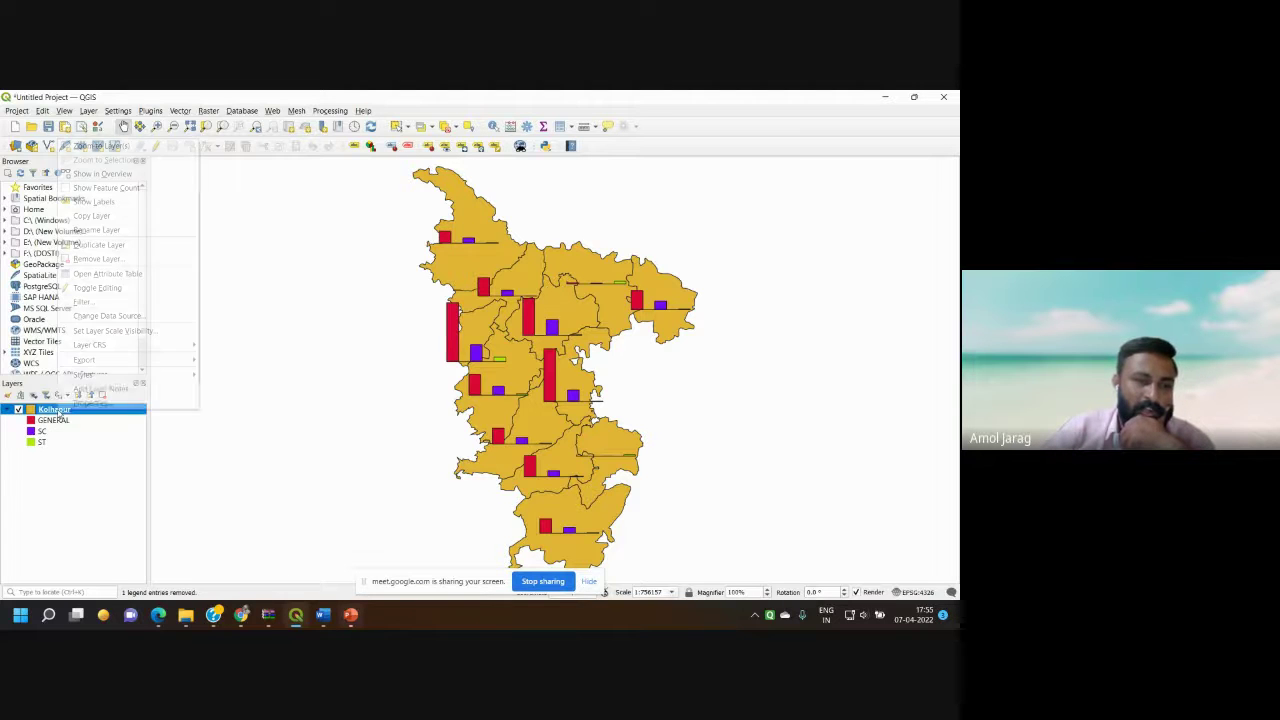
click(89, 403)
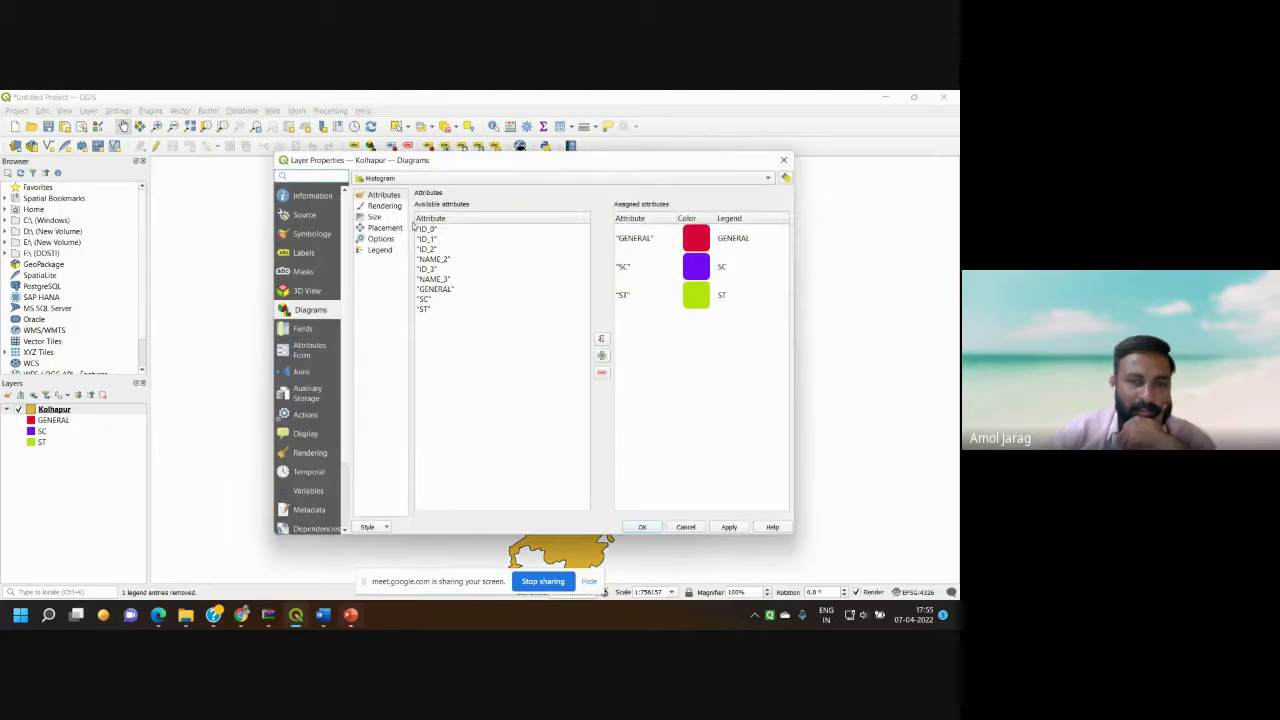
click(373, 217)
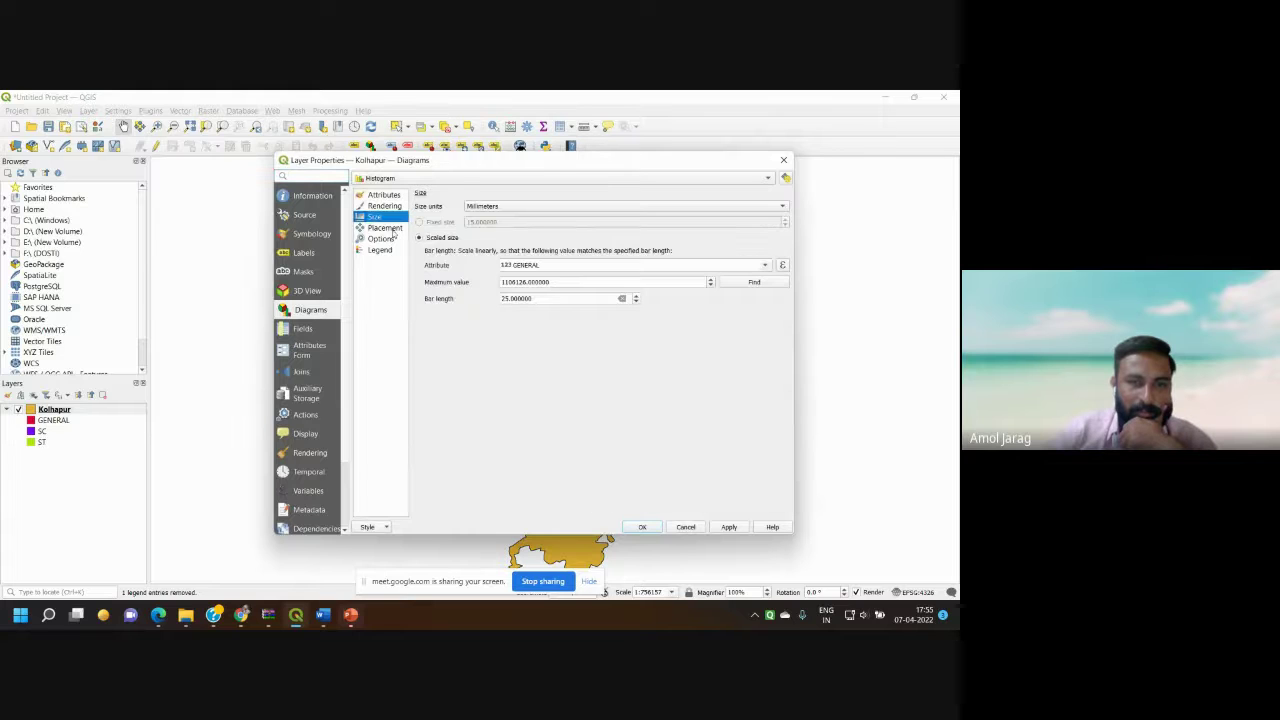
click(383, 228)
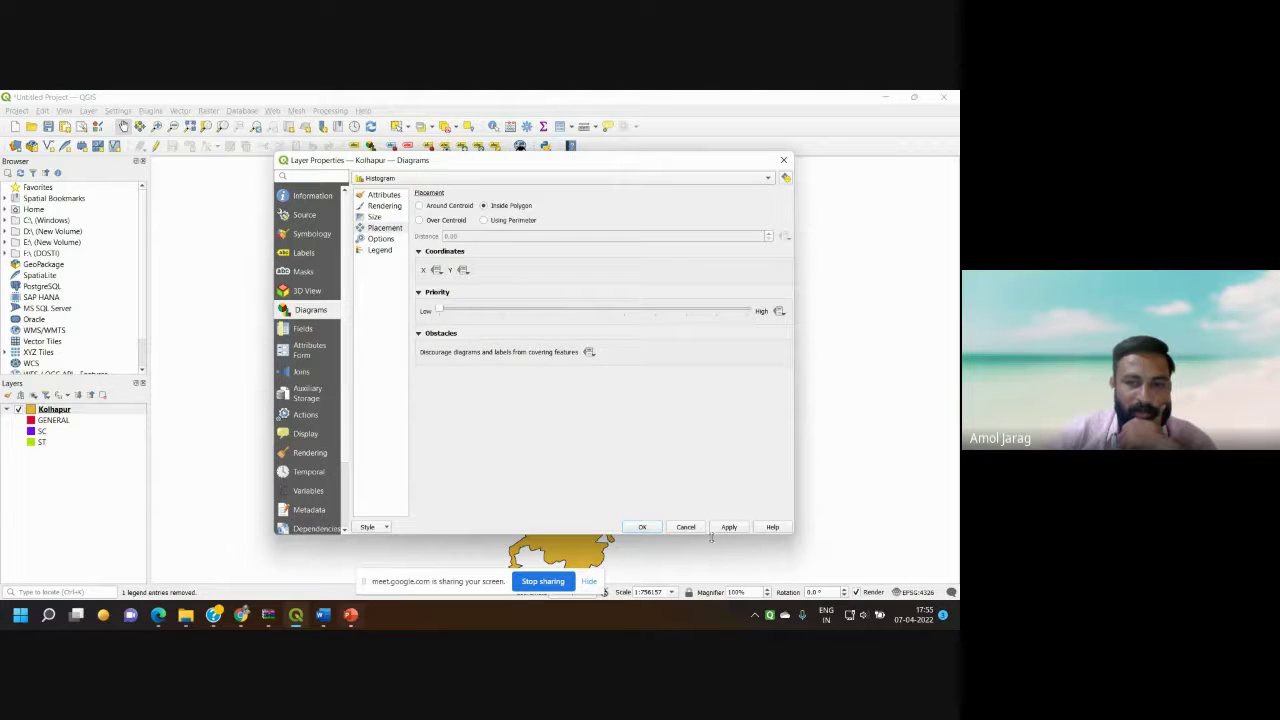
click(638, 527)
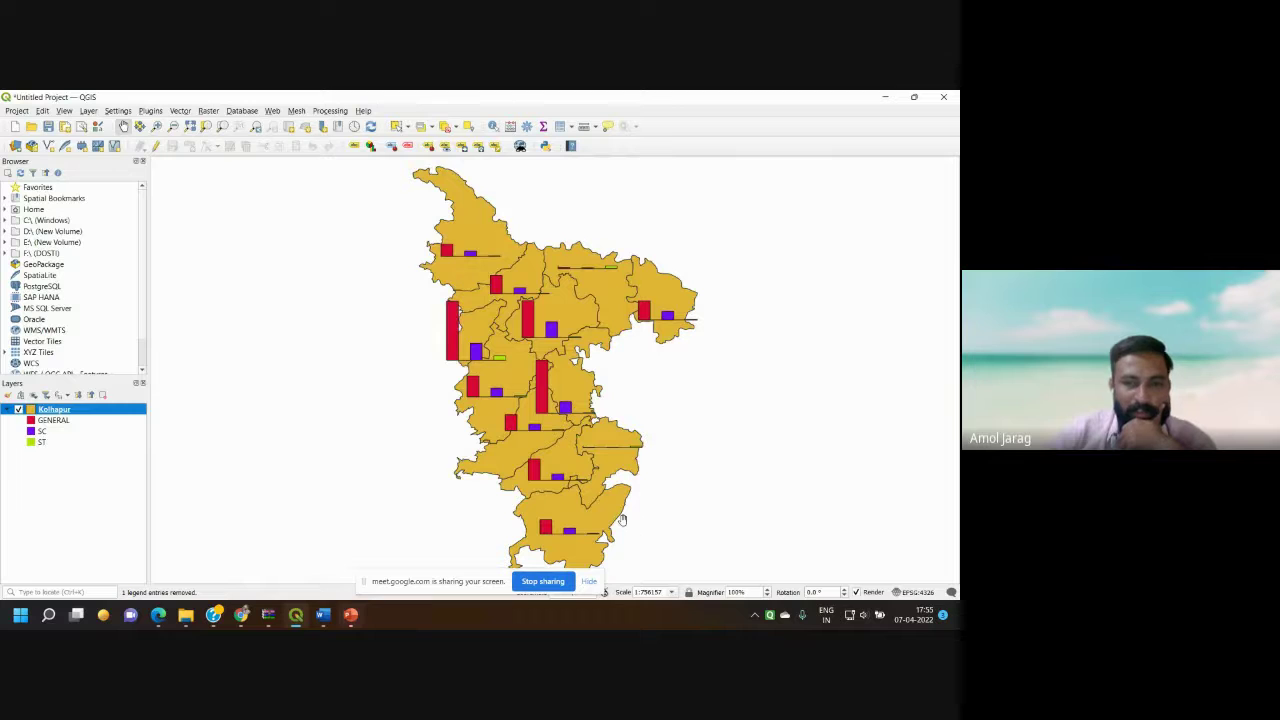
Change the Kolhapur diagram placement to Around Centroid.
right_click(66, 409)
click(95, 406)
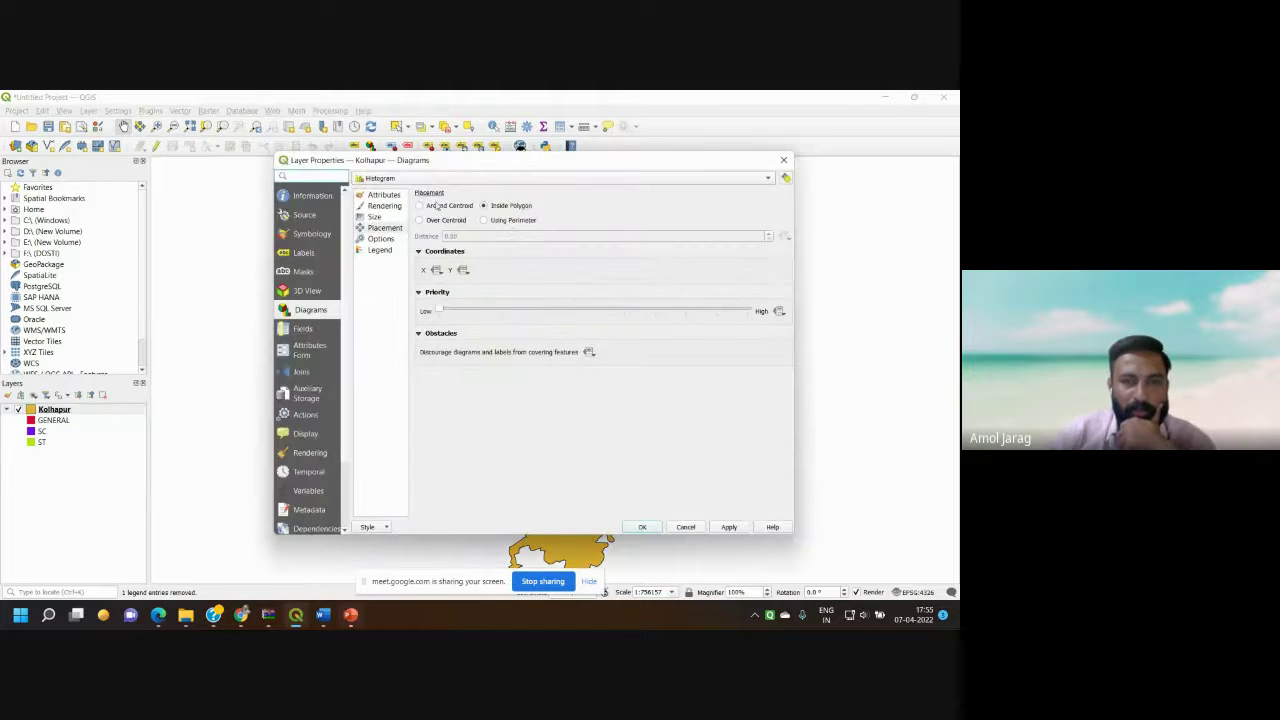
click(438, 207)
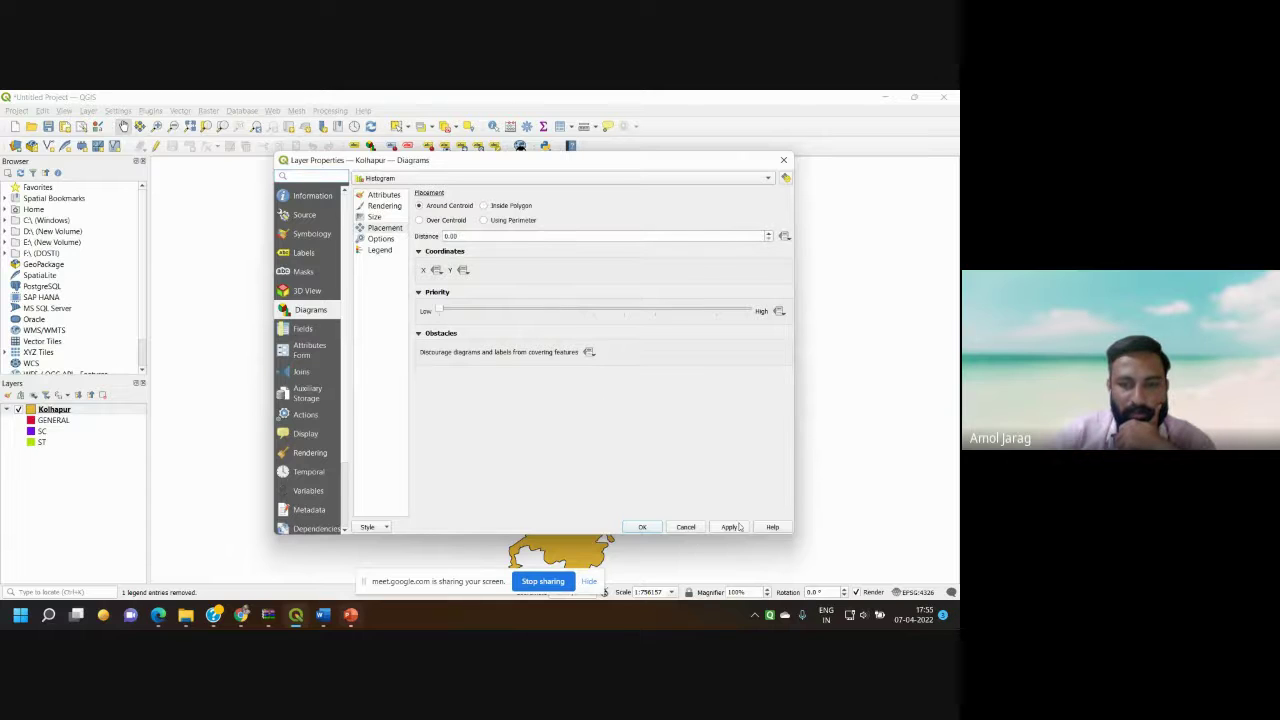
click(642, 527)
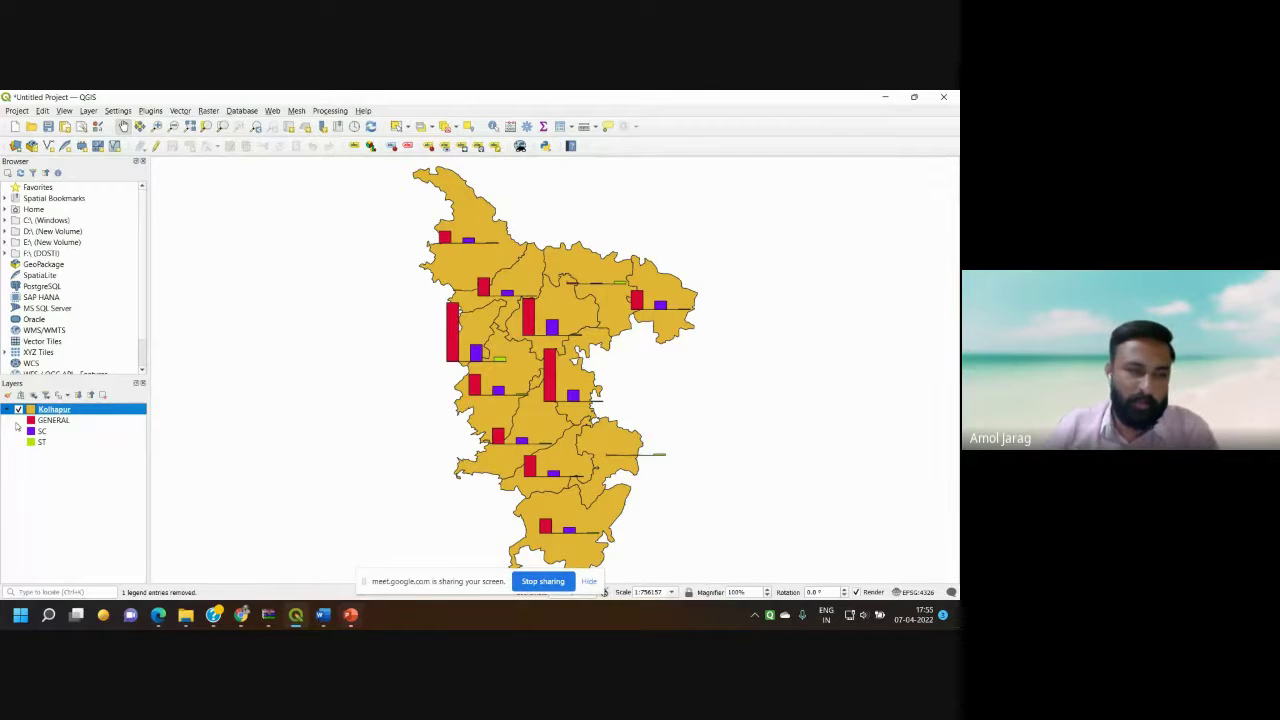
right_click(65, 410)
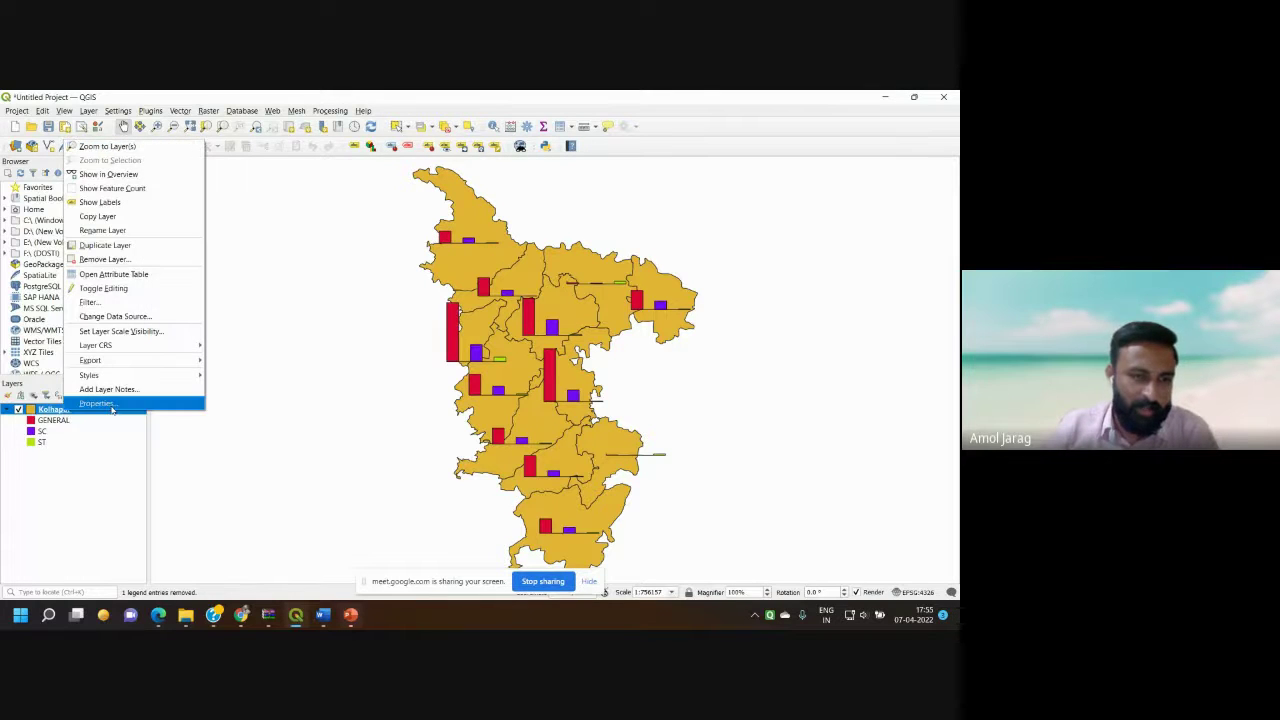
Turn on Single Labels for the Kolhapur layer using the NAME_3 field.
click(112, 404)
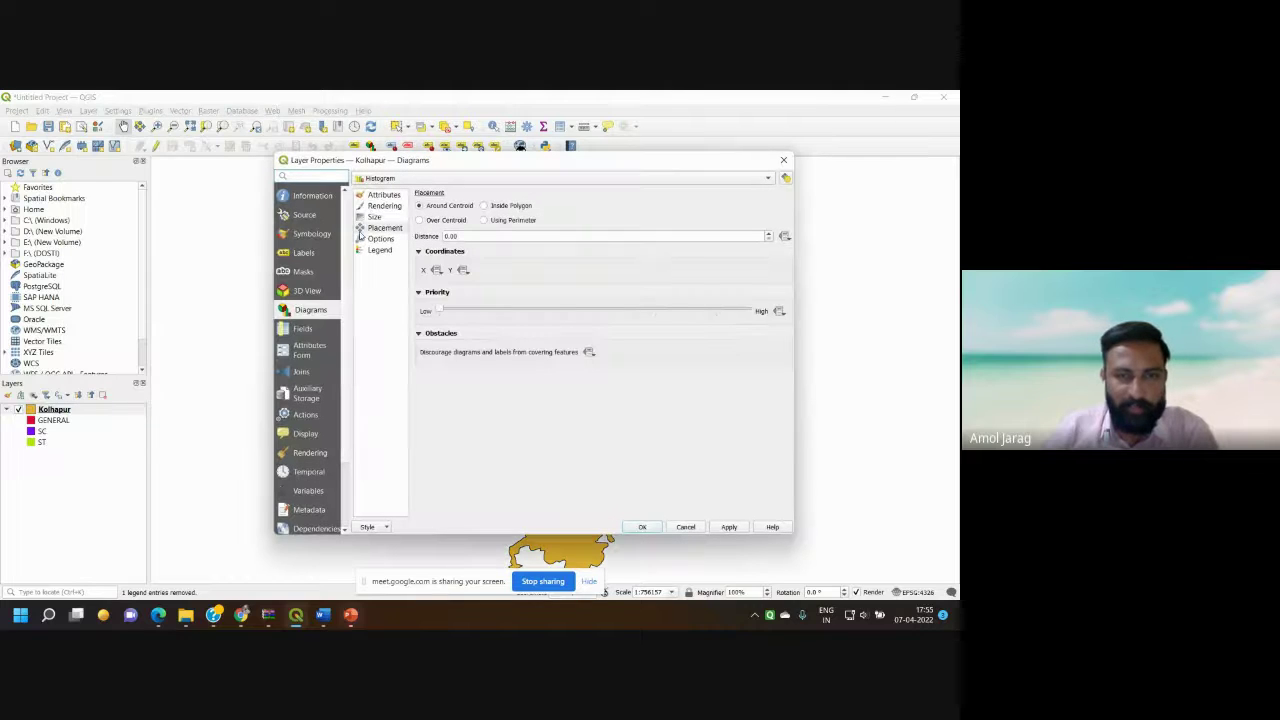
click(306, 256)
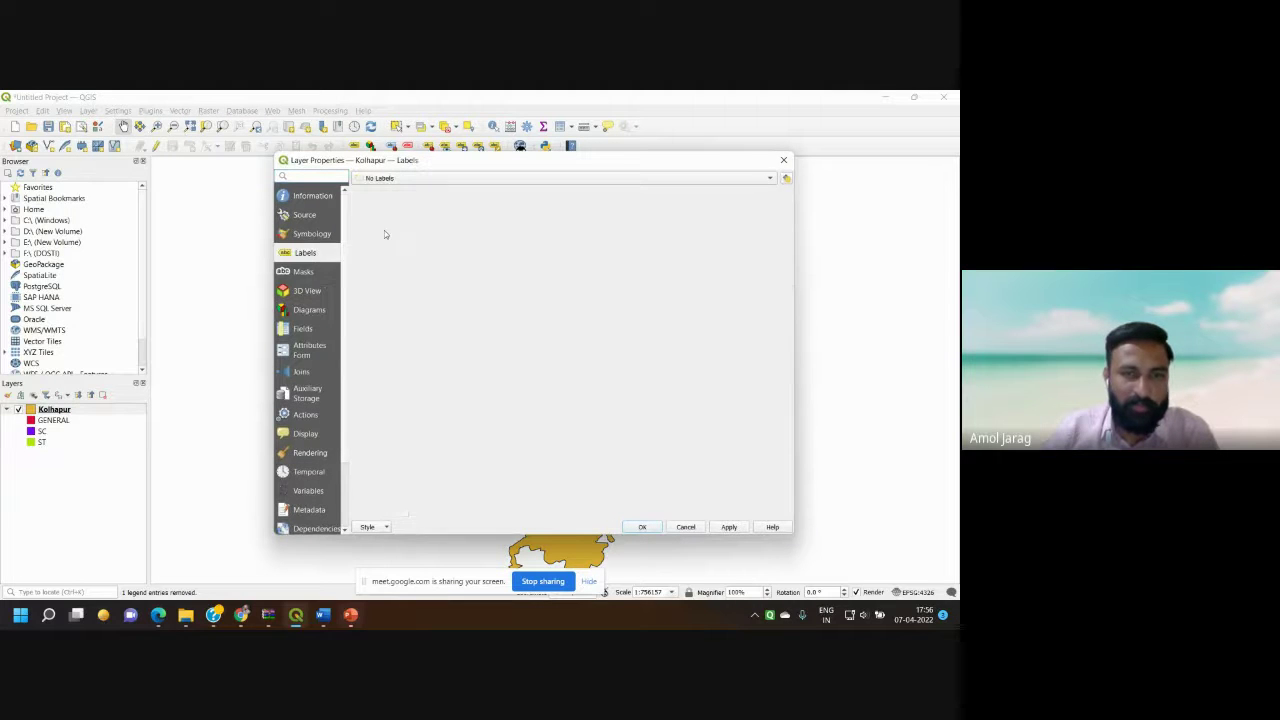
click(424, 182)
click(446, 194)
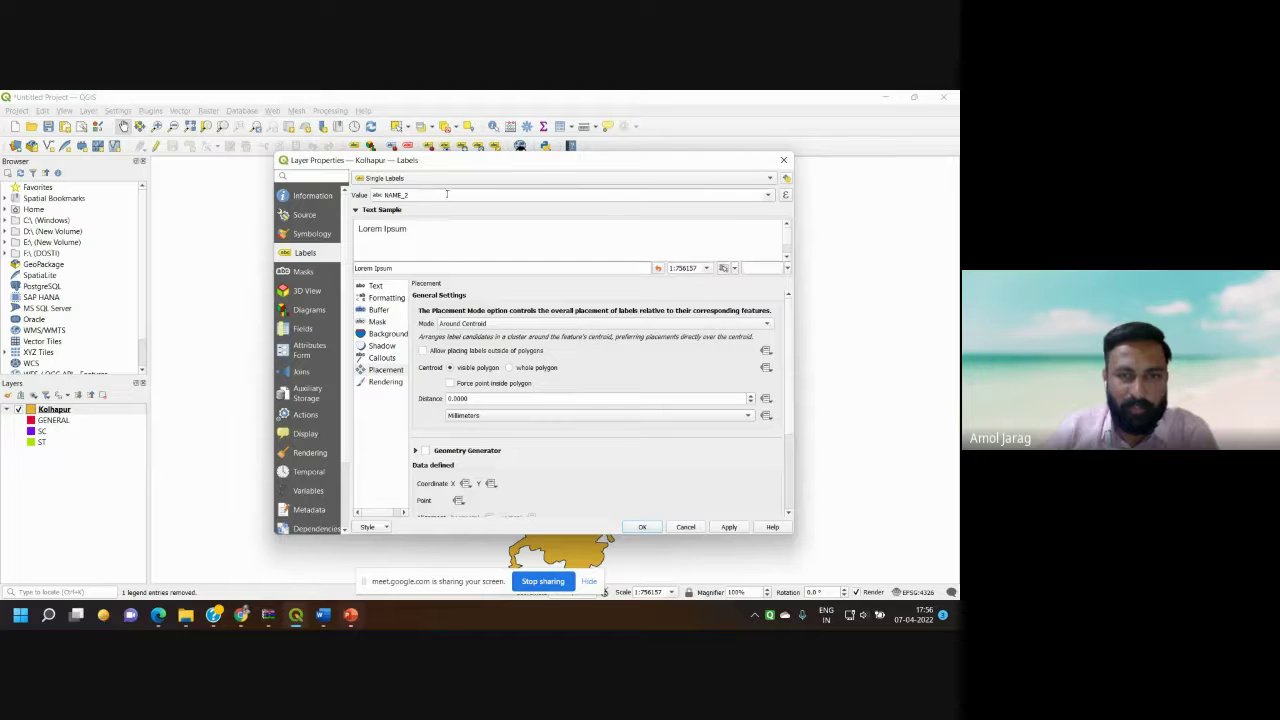
click(770, 195)
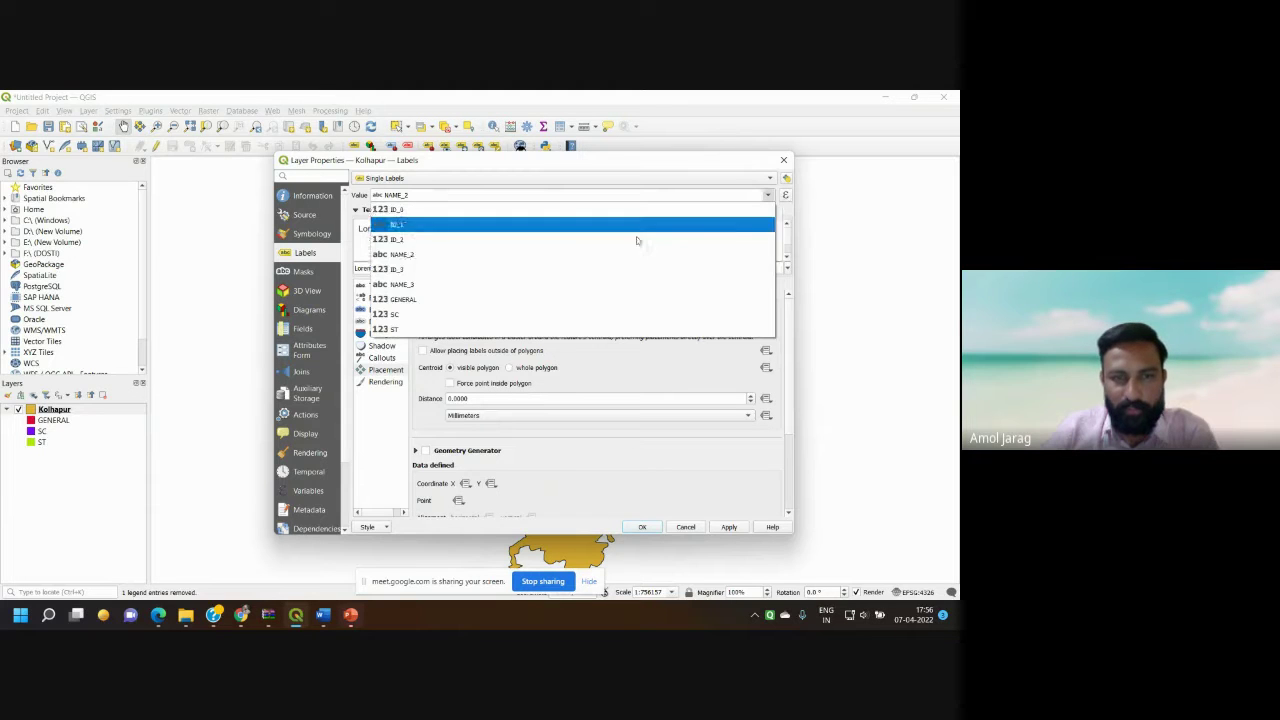
click(605, 285)
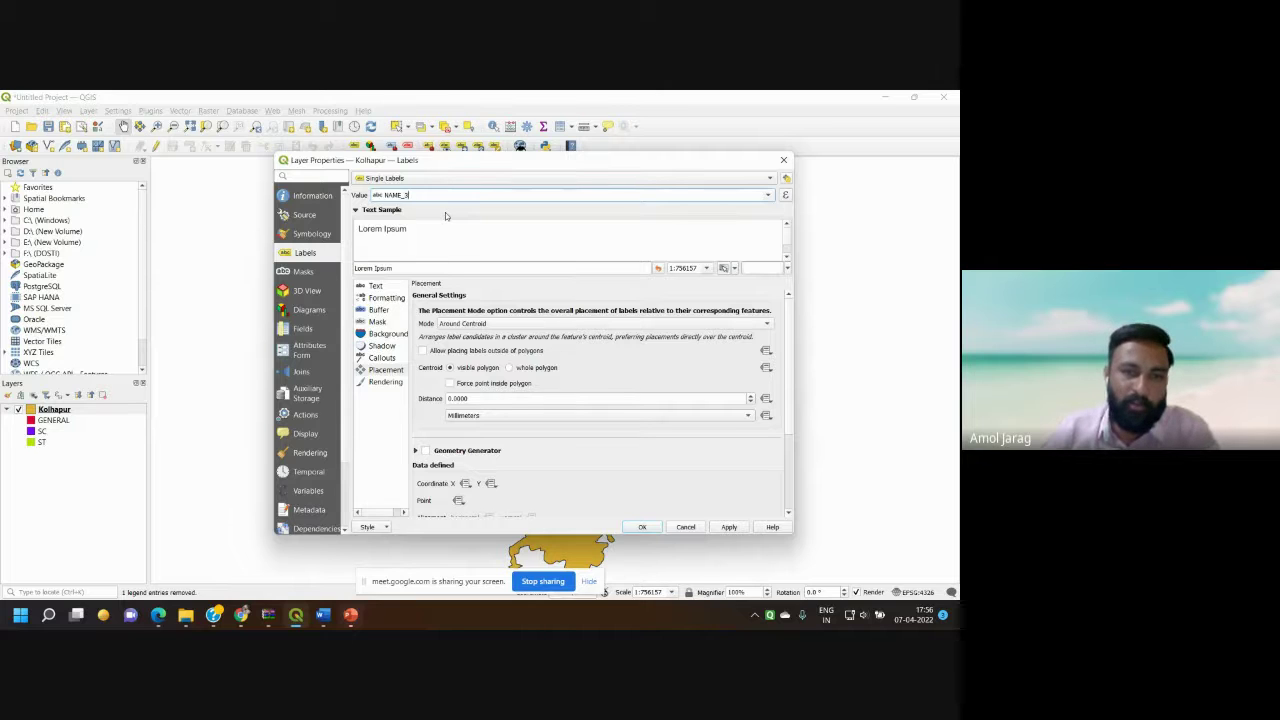
click(729, 527)
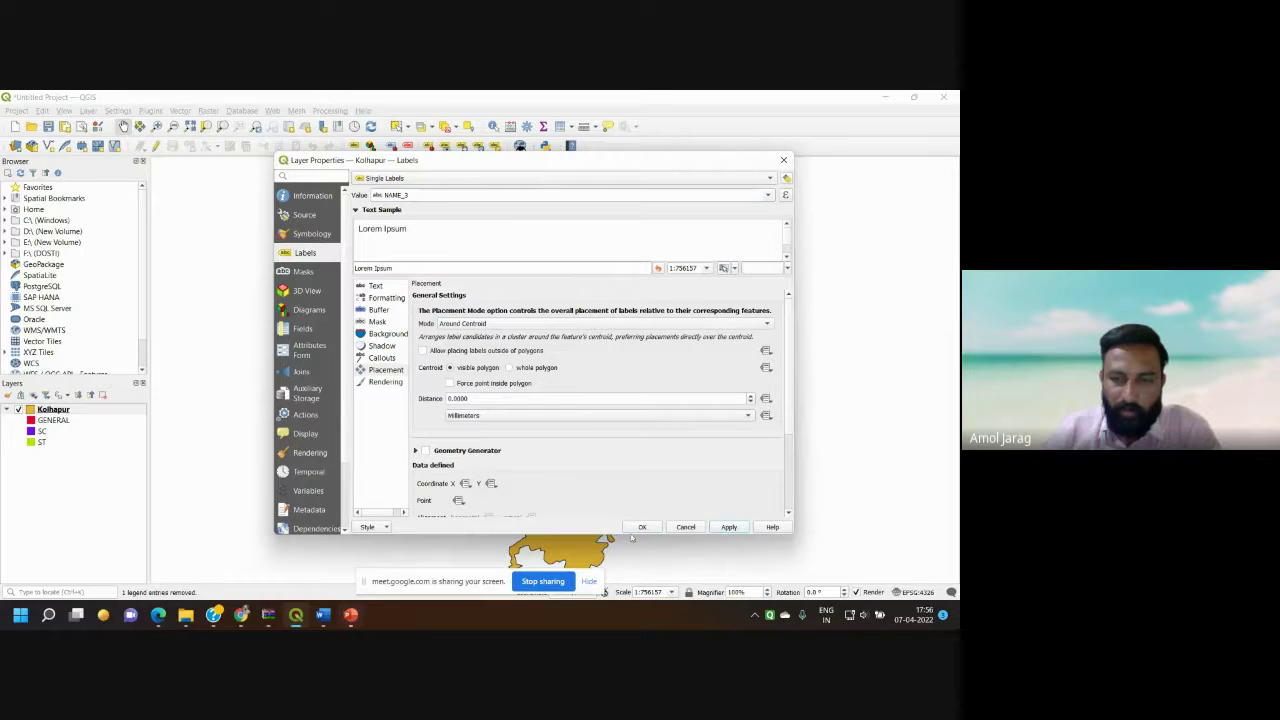
click(642, 527)
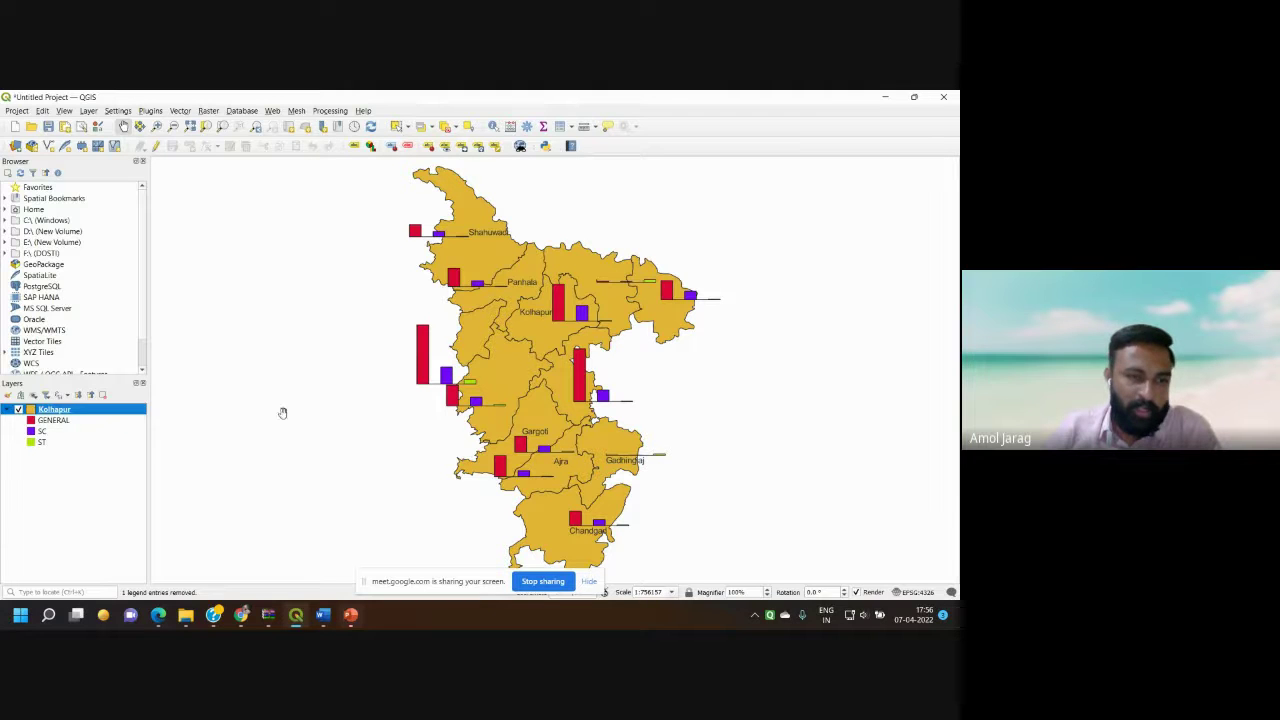
Place the Kolhapur diagrams Over Centroid.
right_click(52, 410)
click(70, 405)
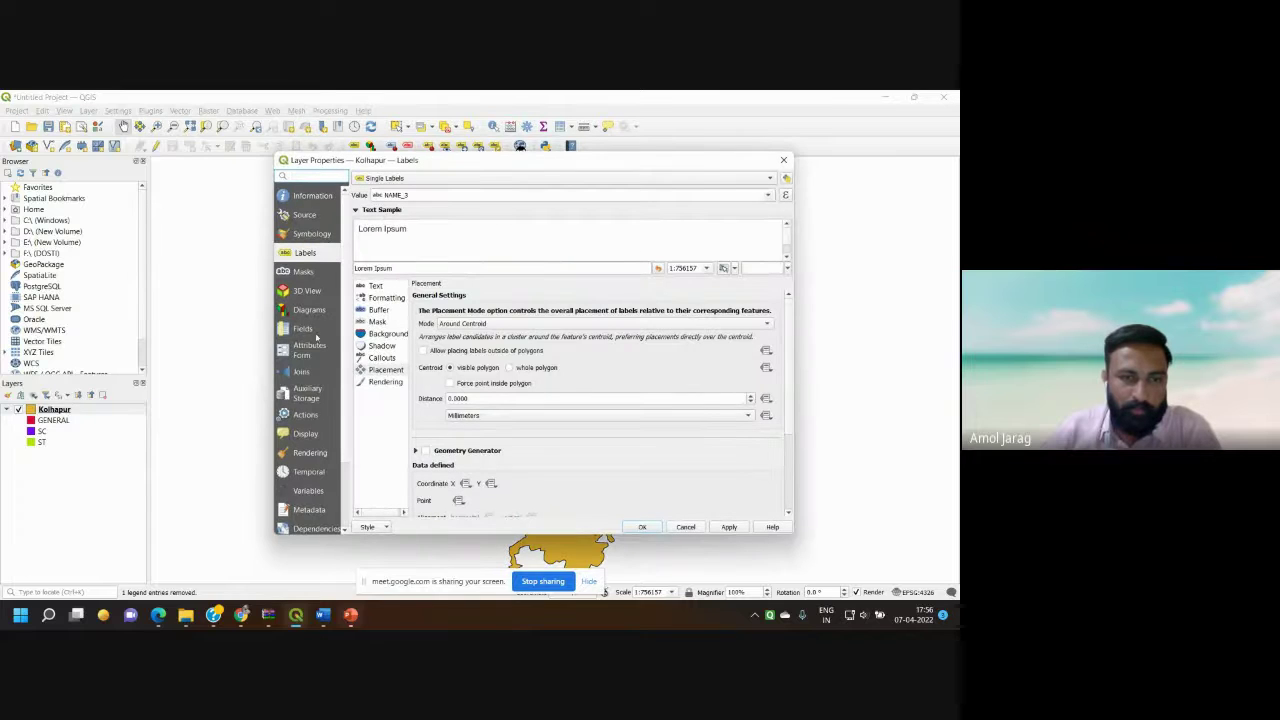
click(307, 311)
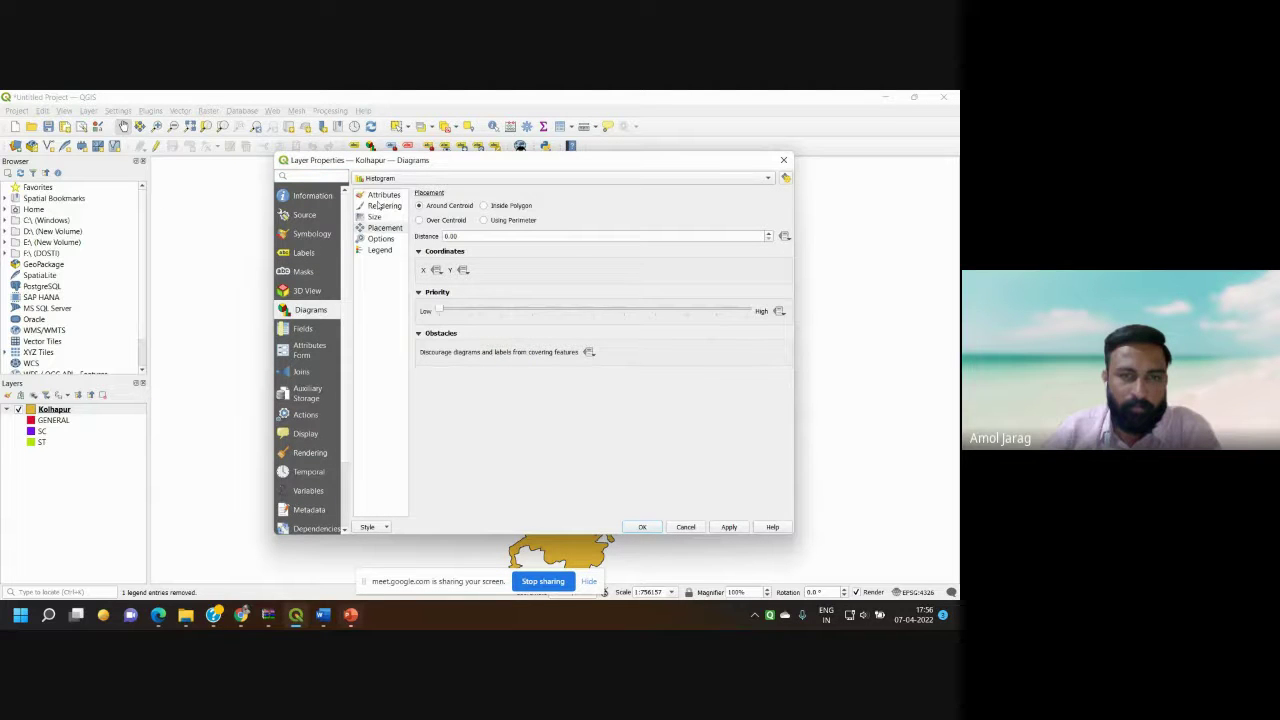
click(436, 222)
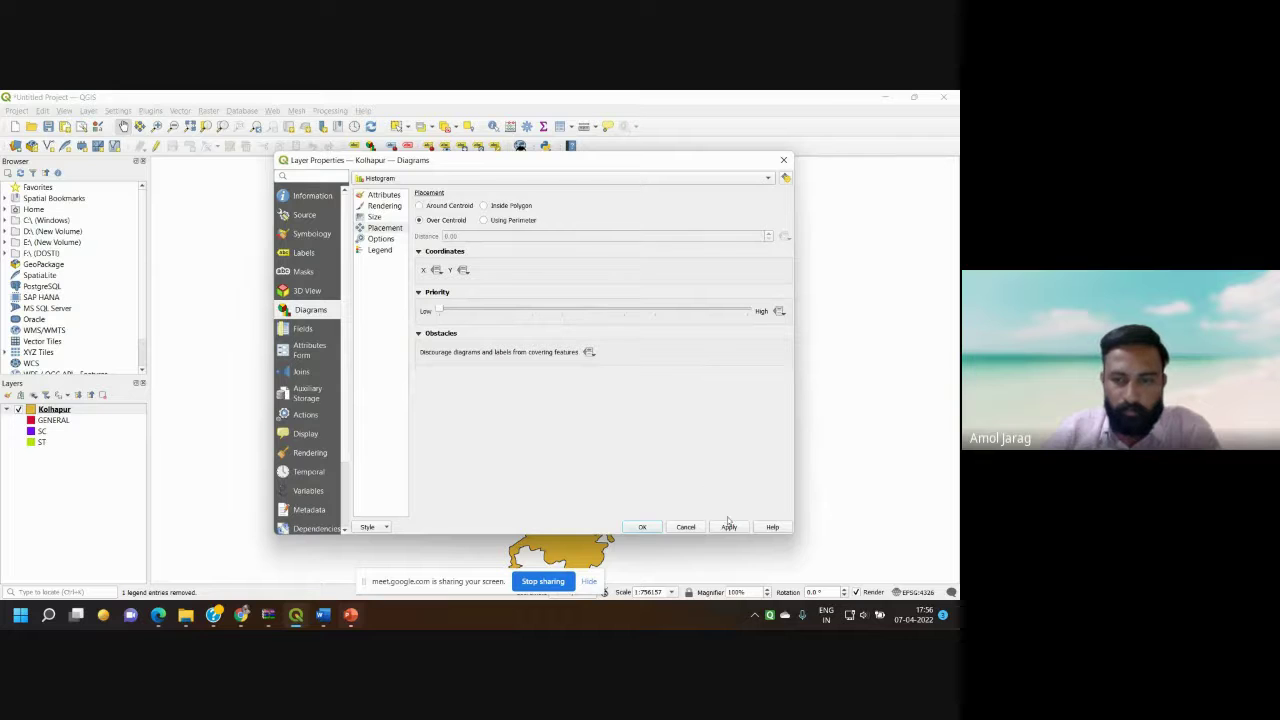
click(643, 526)
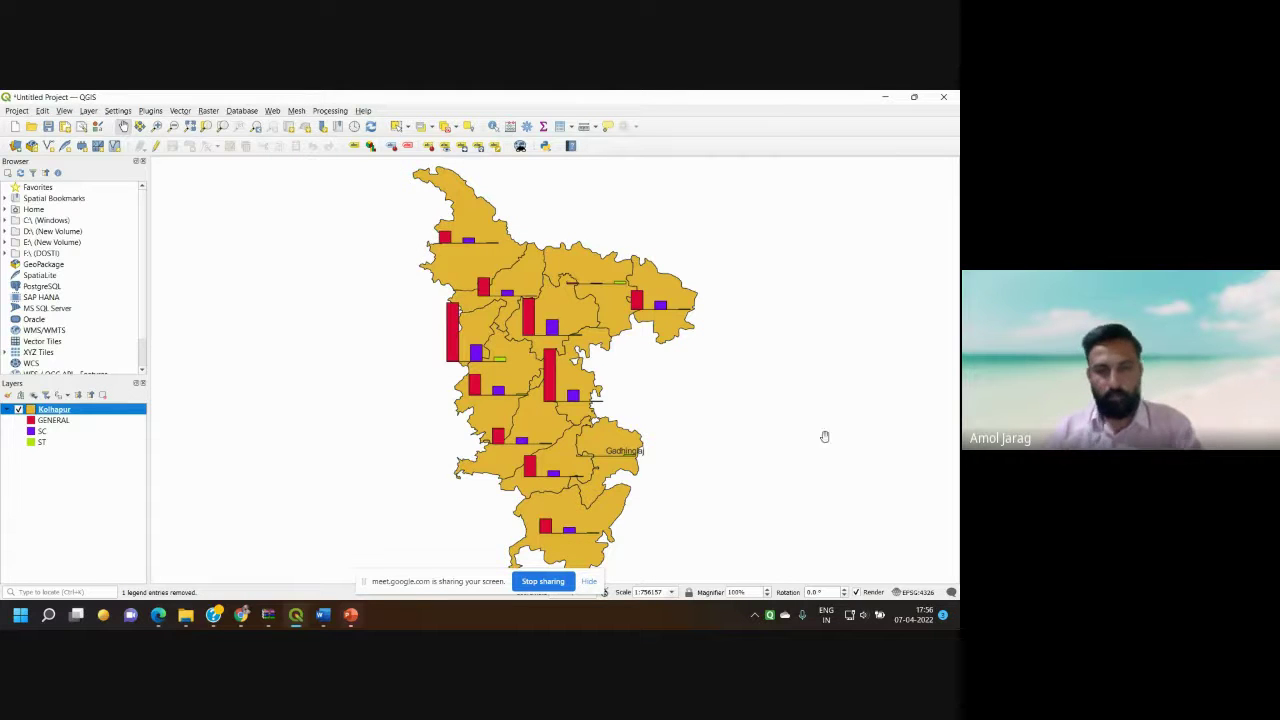
Try the Using Perimeter diagram placement, then bring the layer properties back up.
right_click(45, 409)
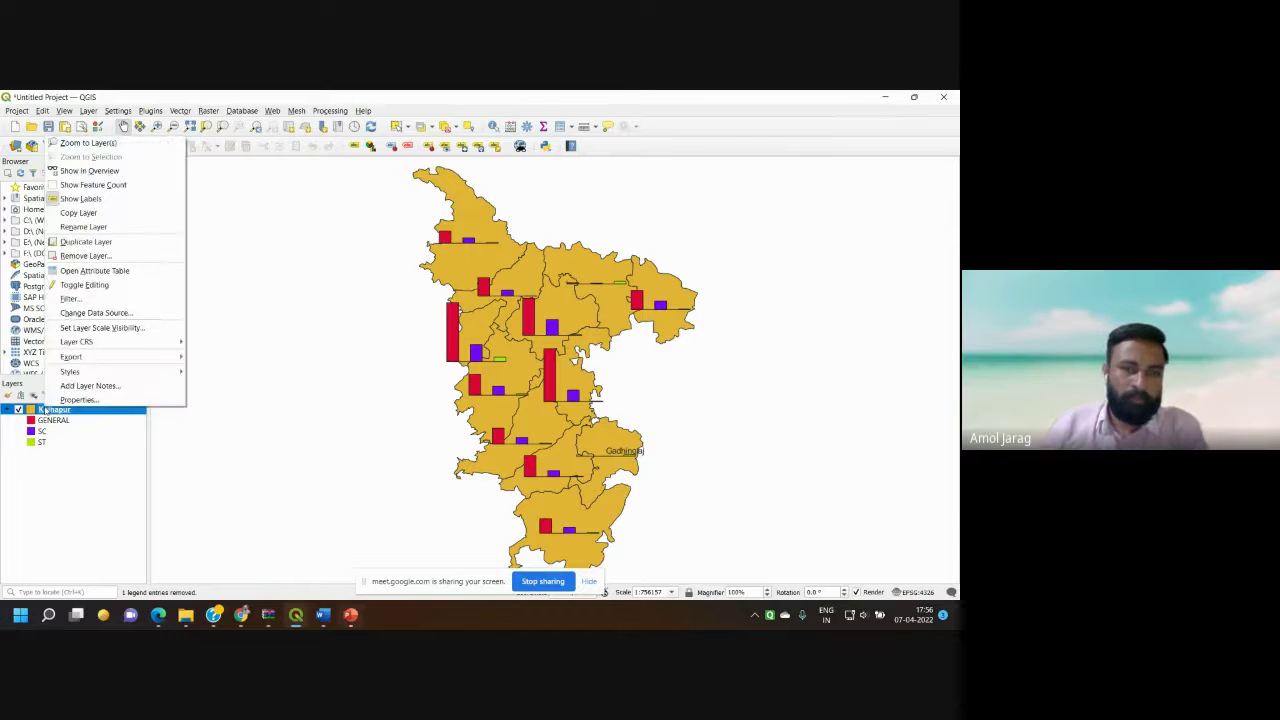
click(91, 401)
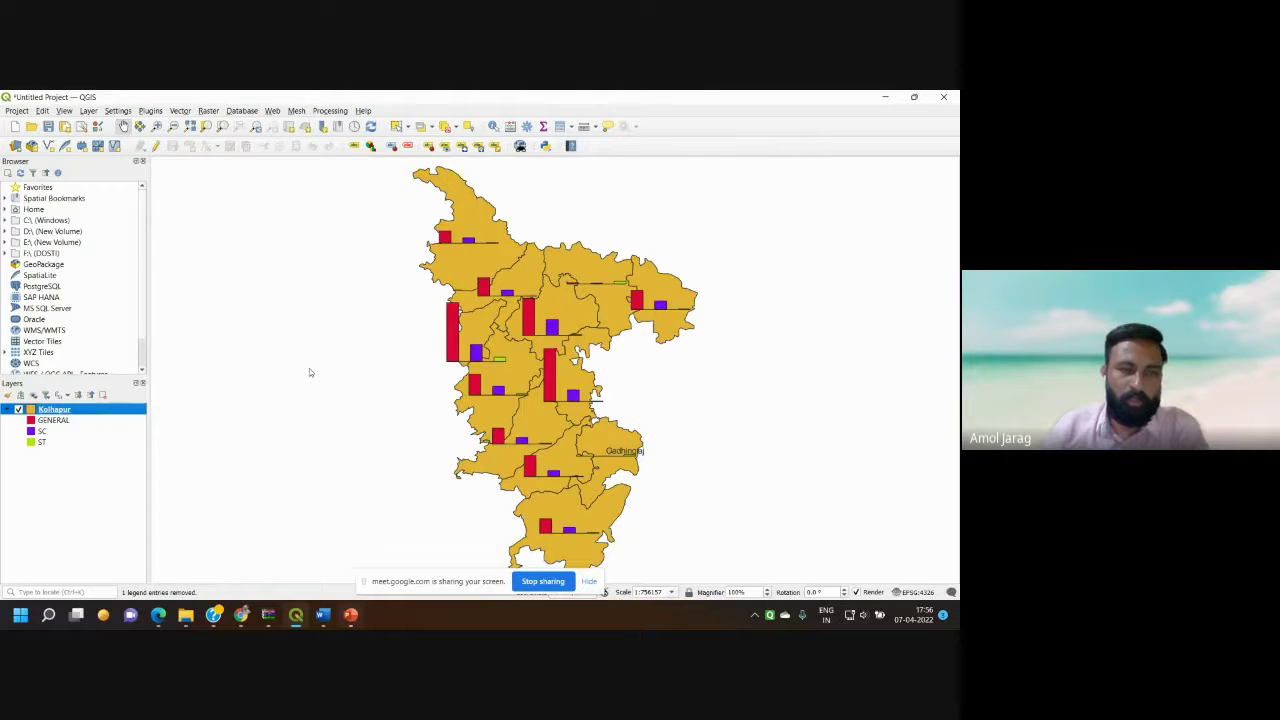
click(387, 228)
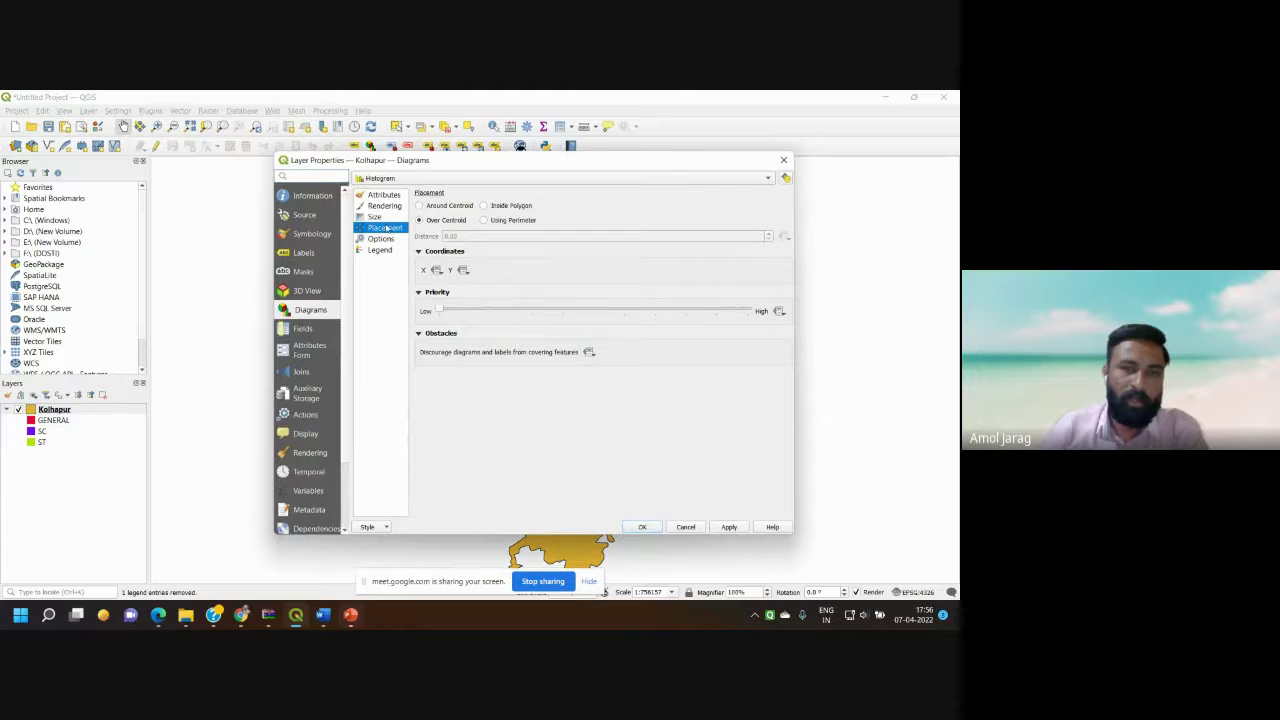
click(486, 221)
click(642, 527)
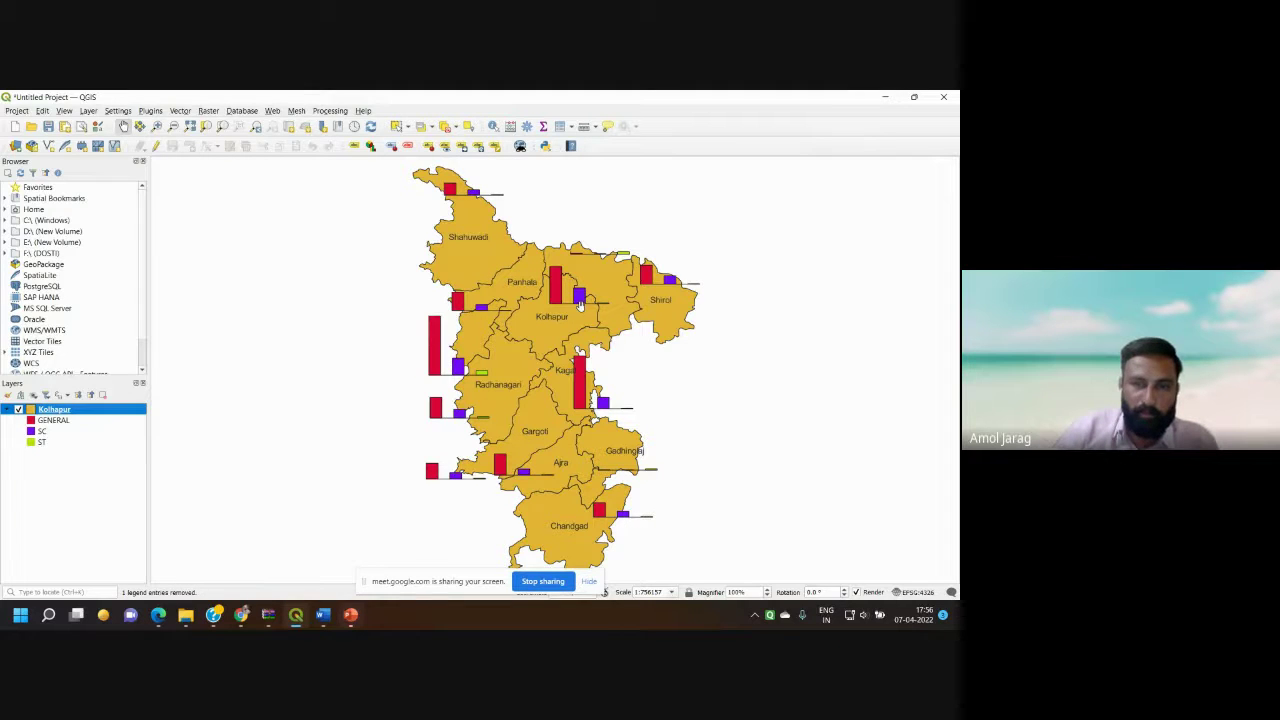
right_click(53, 411)
click(85, 392)
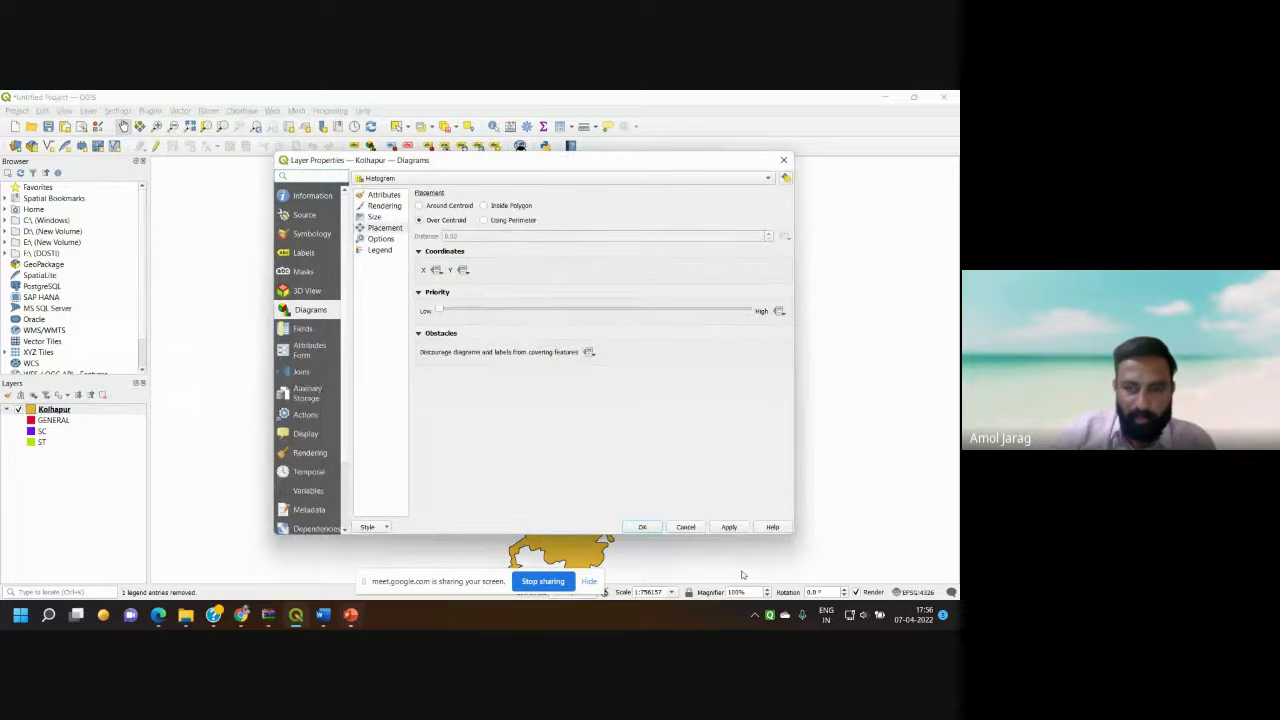
Keep the Over Centroid placement and choose Remove Layer for Kolhapur.
click(642, 527)
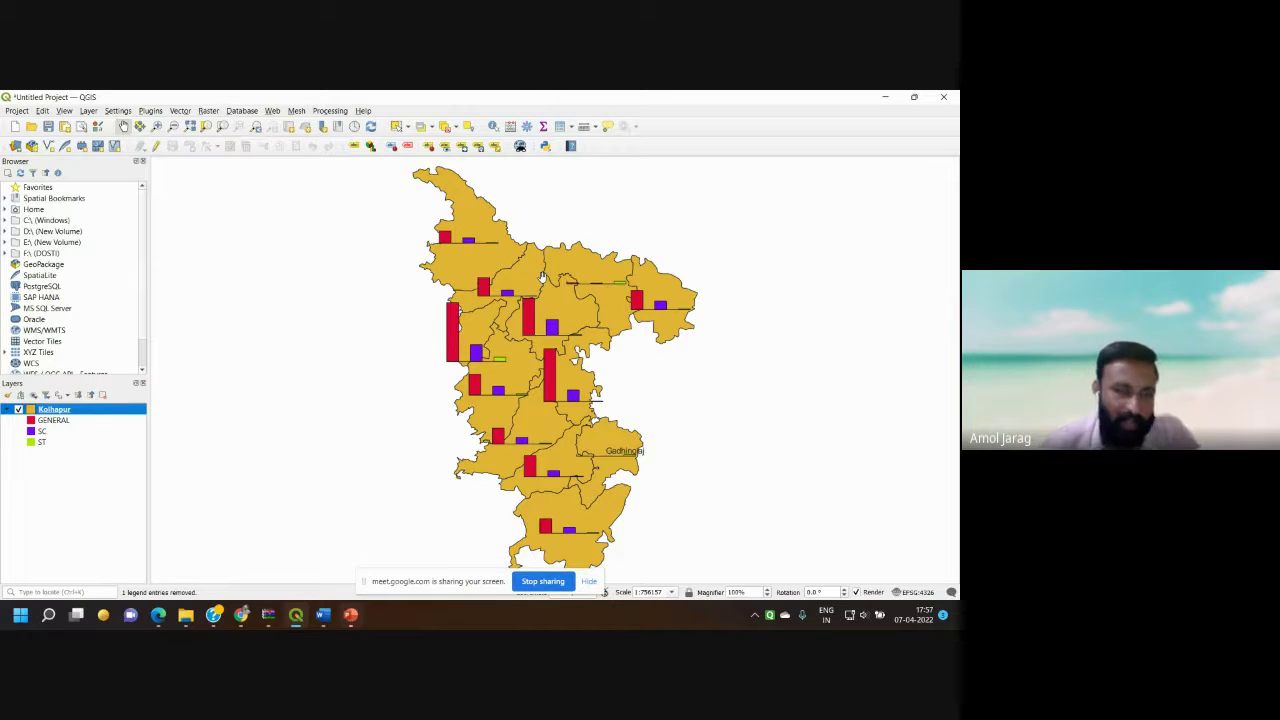
right_click(42, 412)
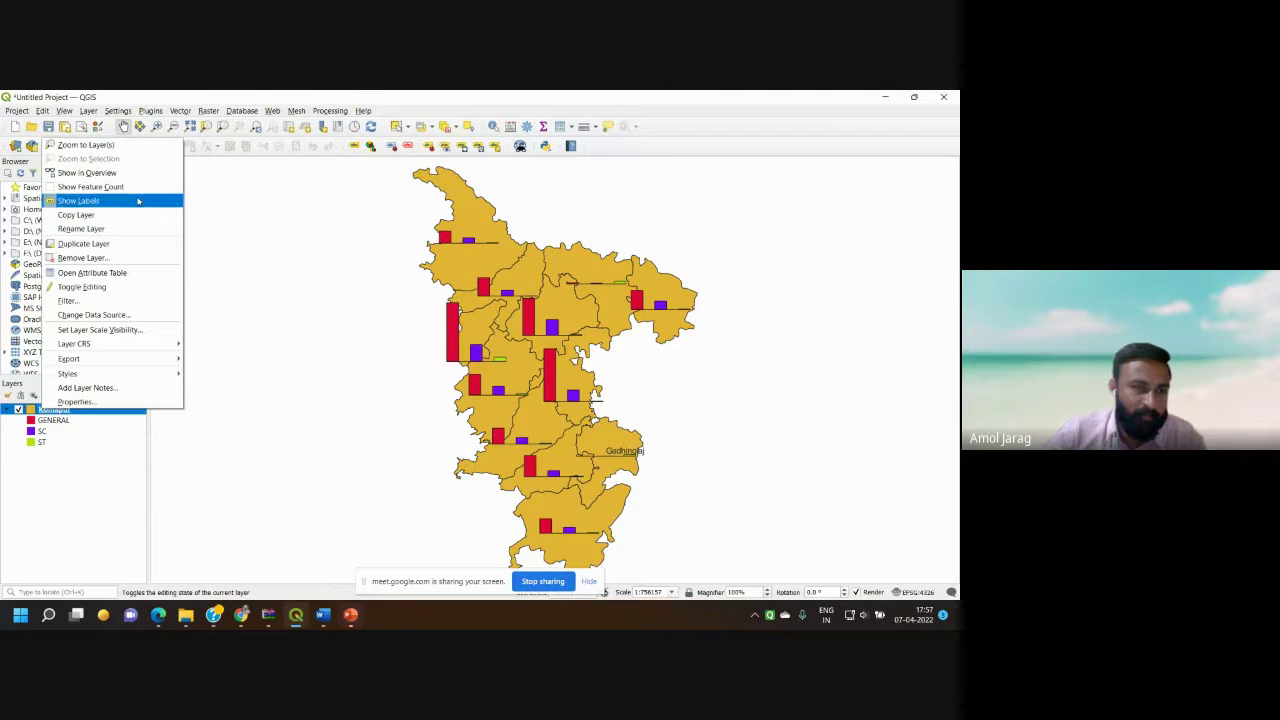
click(82, 257)
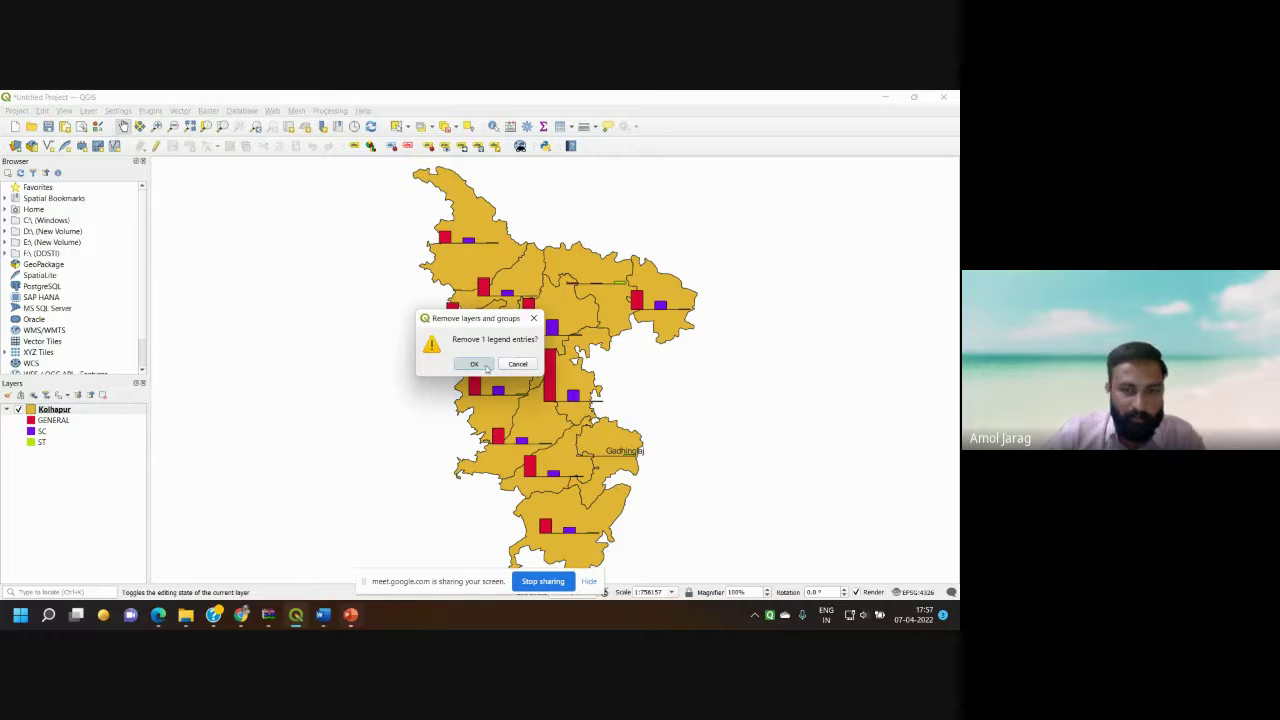
Confirm the removal and add Kolhapur.shp back as a vector layer.
click(474, 364)
click(88, 111)
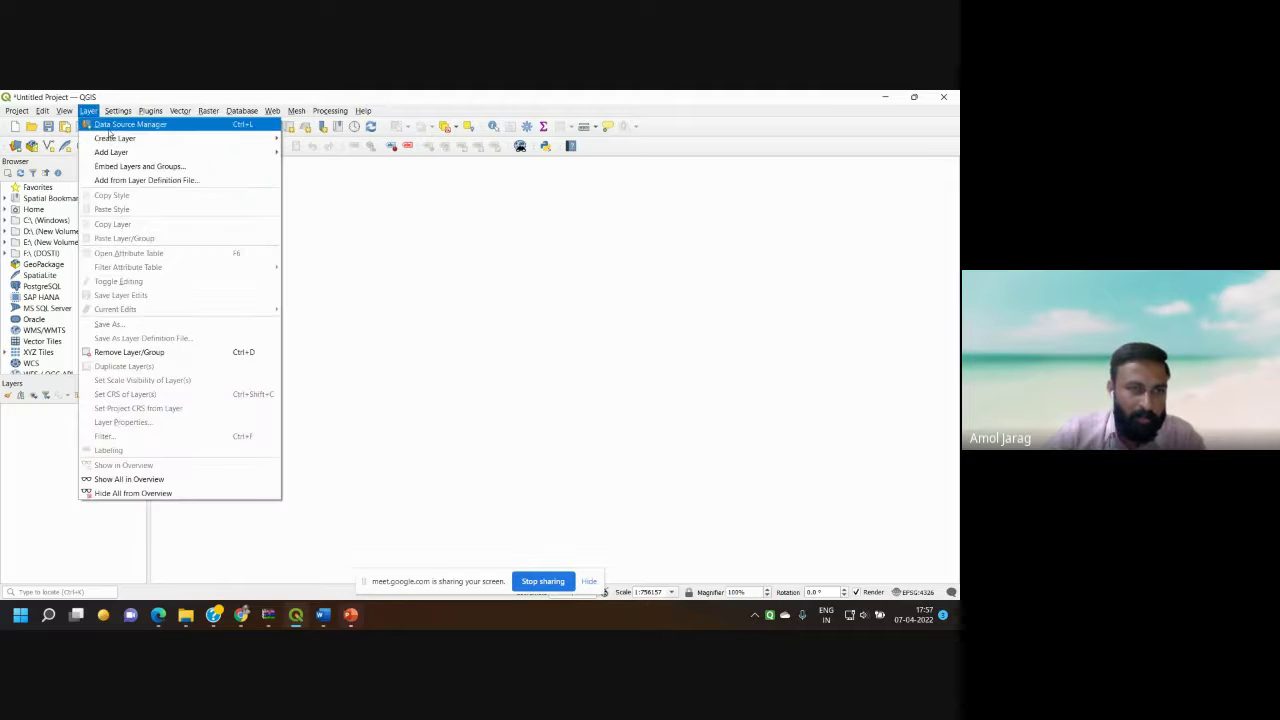
mouse_move(132, 157)
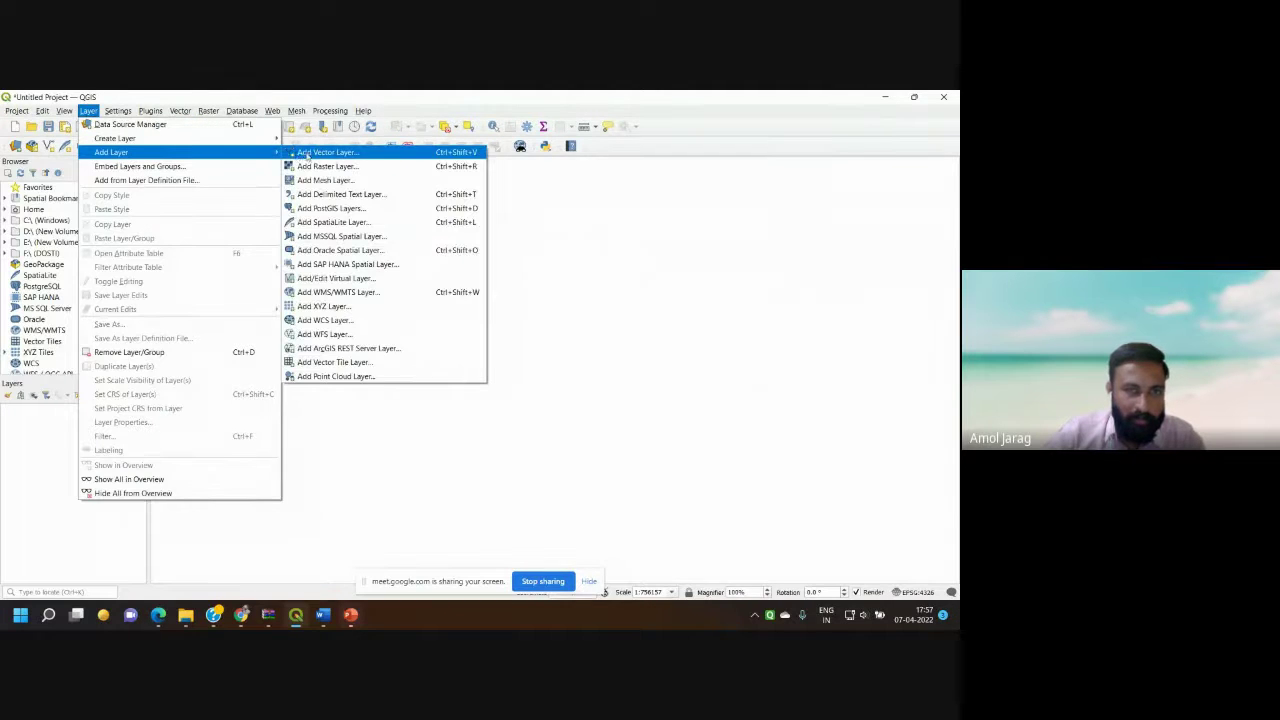
click(322, 152)
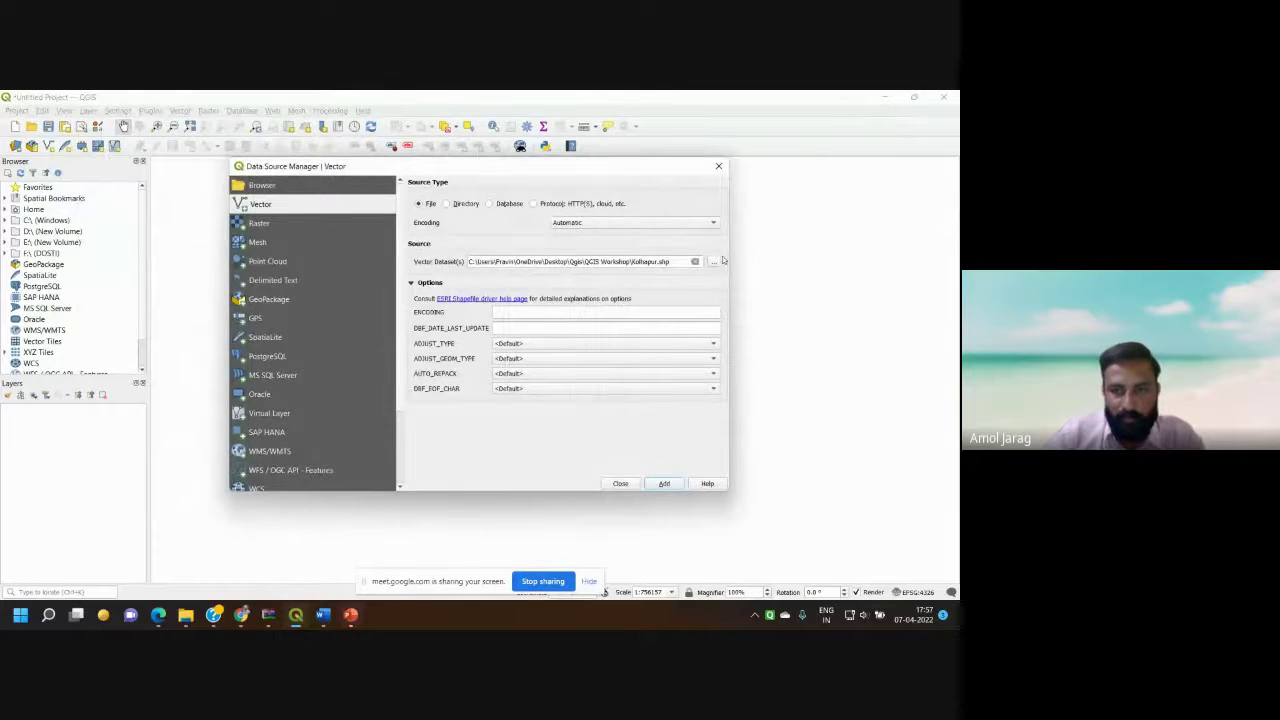
click(713, 261)
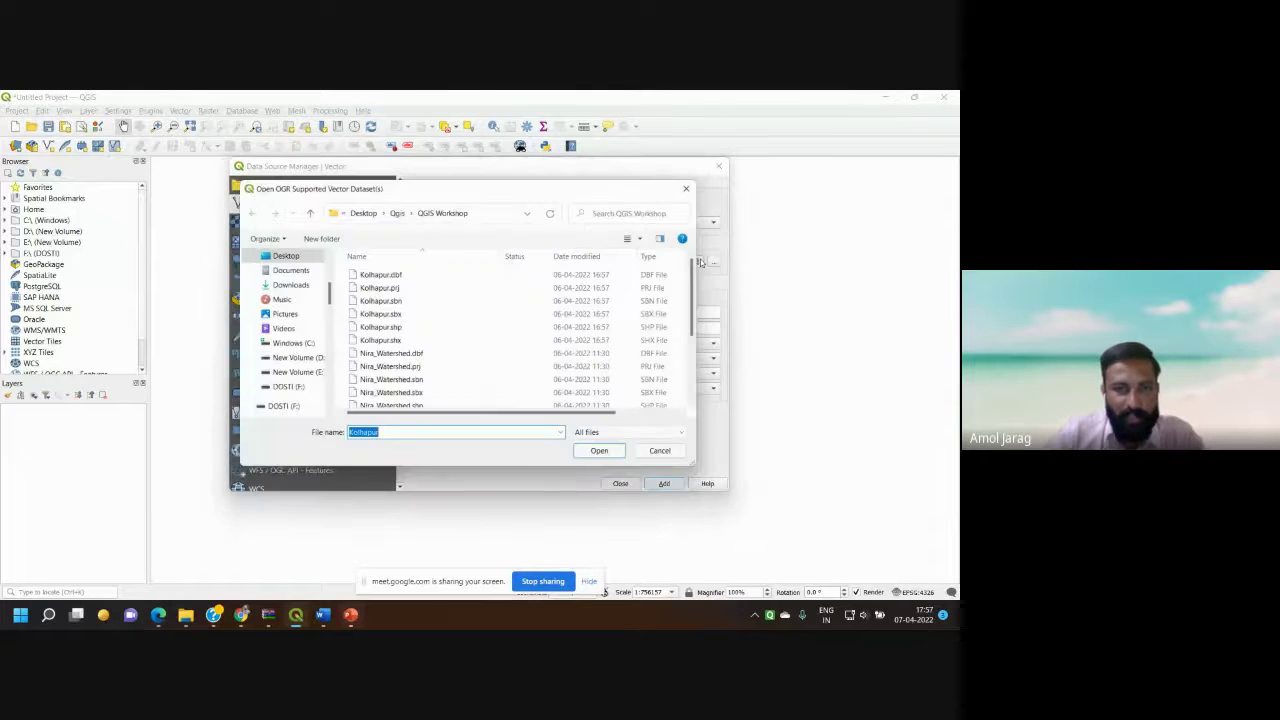
click(437, 328)
click(605, 455)
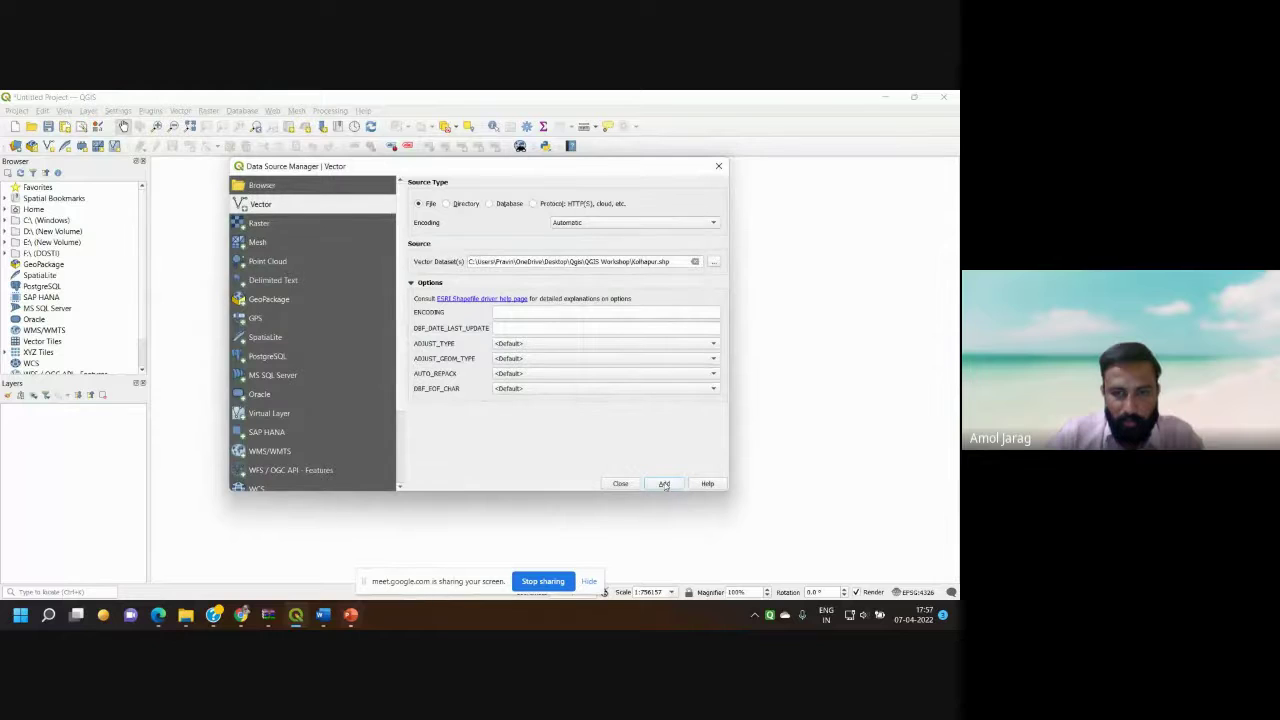
click(666, 484)
click(620, 483)
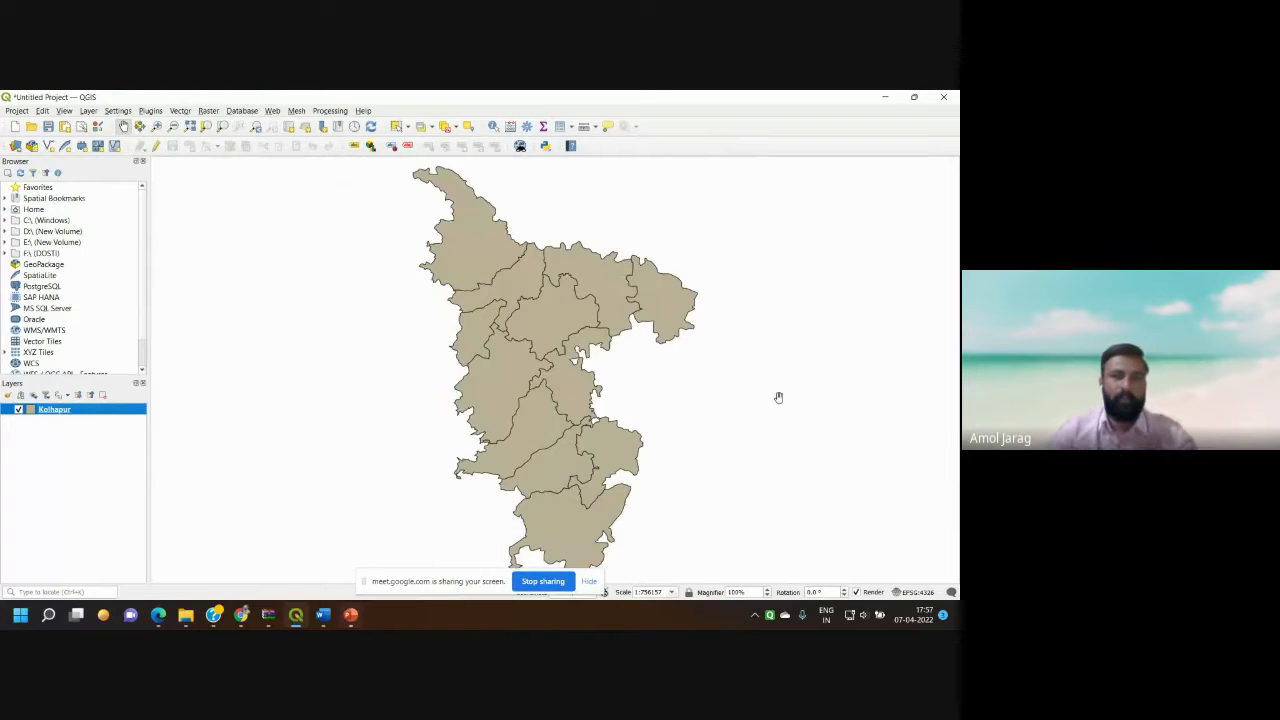
Show the renderer type list on the new Kolhapur layer's Symbology page.
right_click(60, 410)
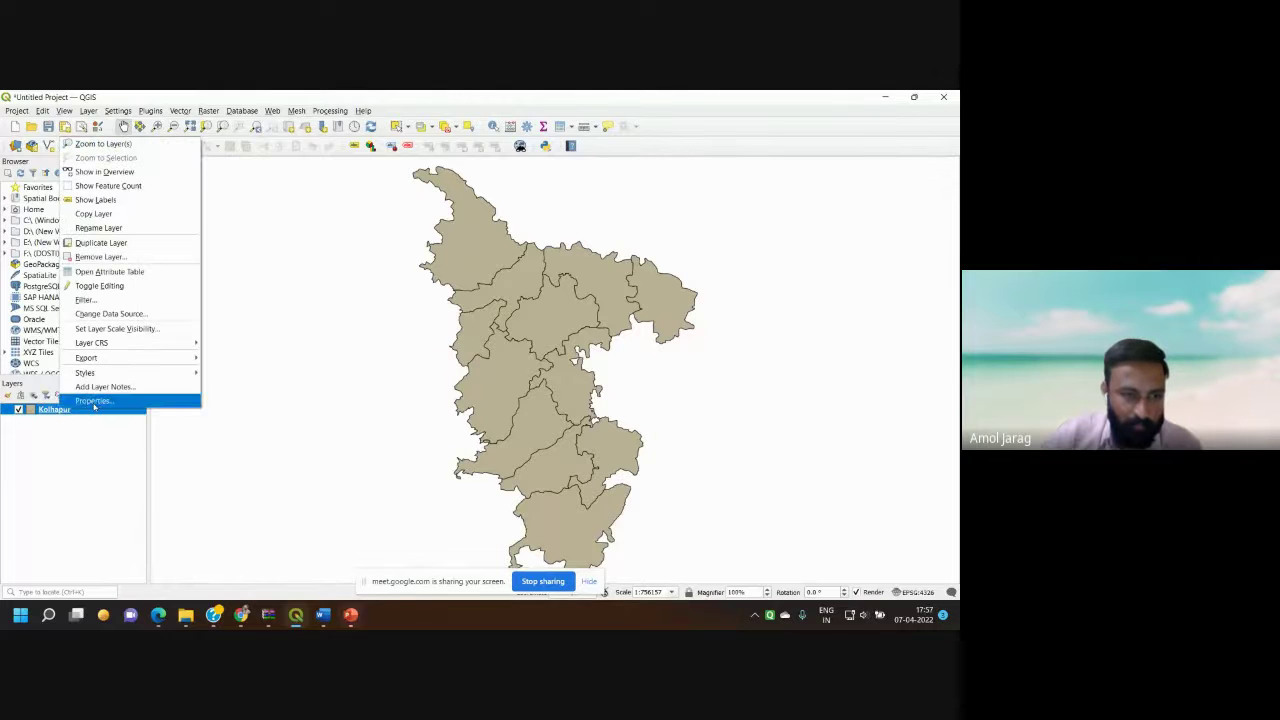
click(88, 400)
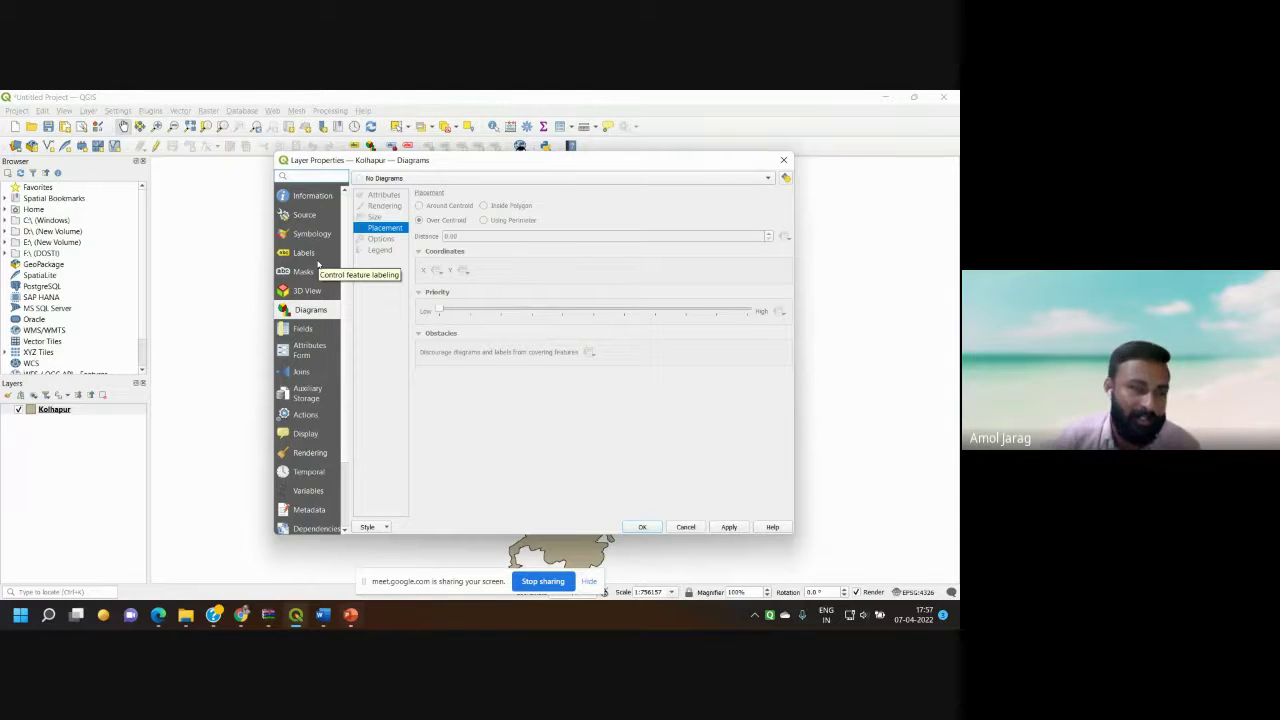
click(311, 235)
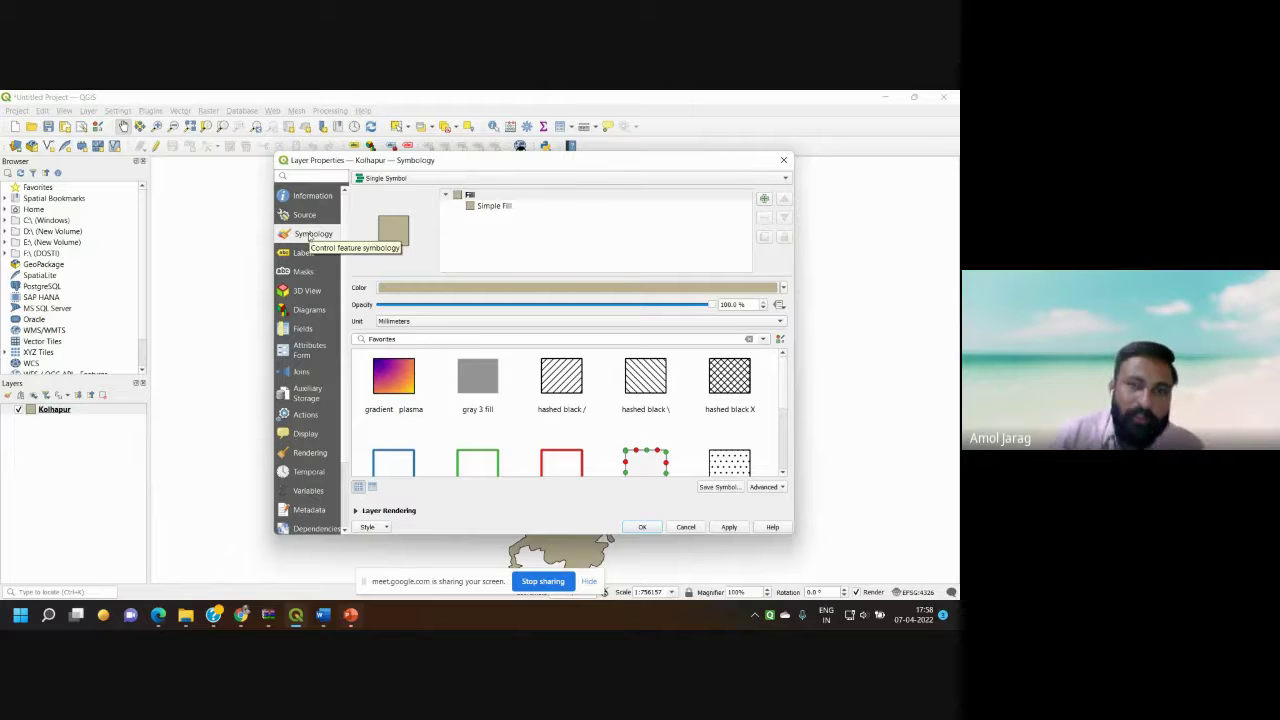
click(392, 179)
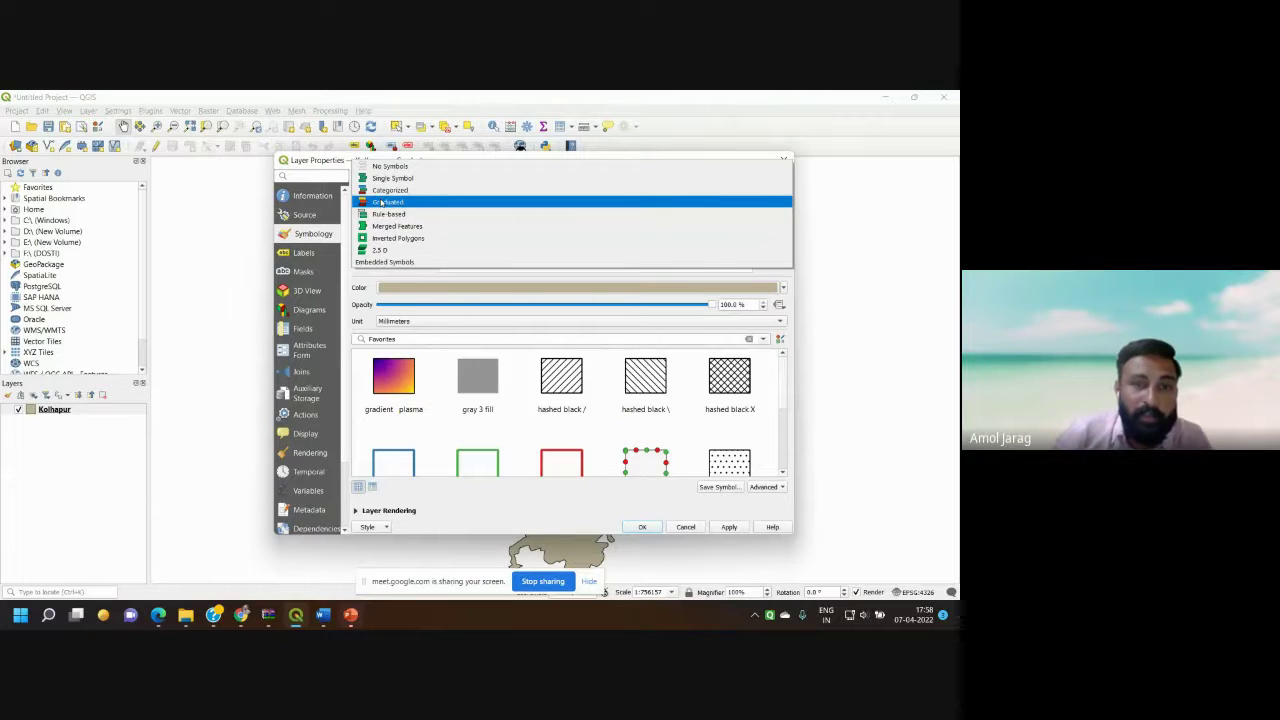
Style Kolhapur as Graduated on GENERAL with the Spectral ramp and Equal Interval mode.
click(381, 203)
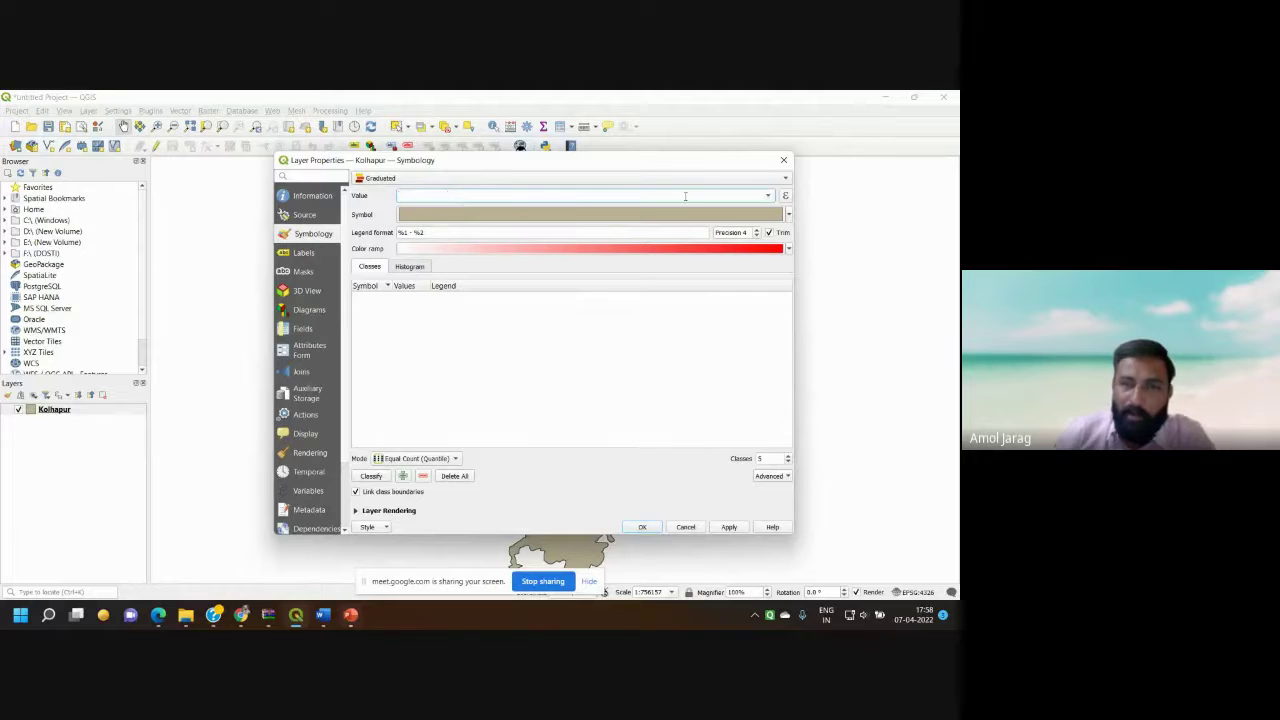
click(768, 196)
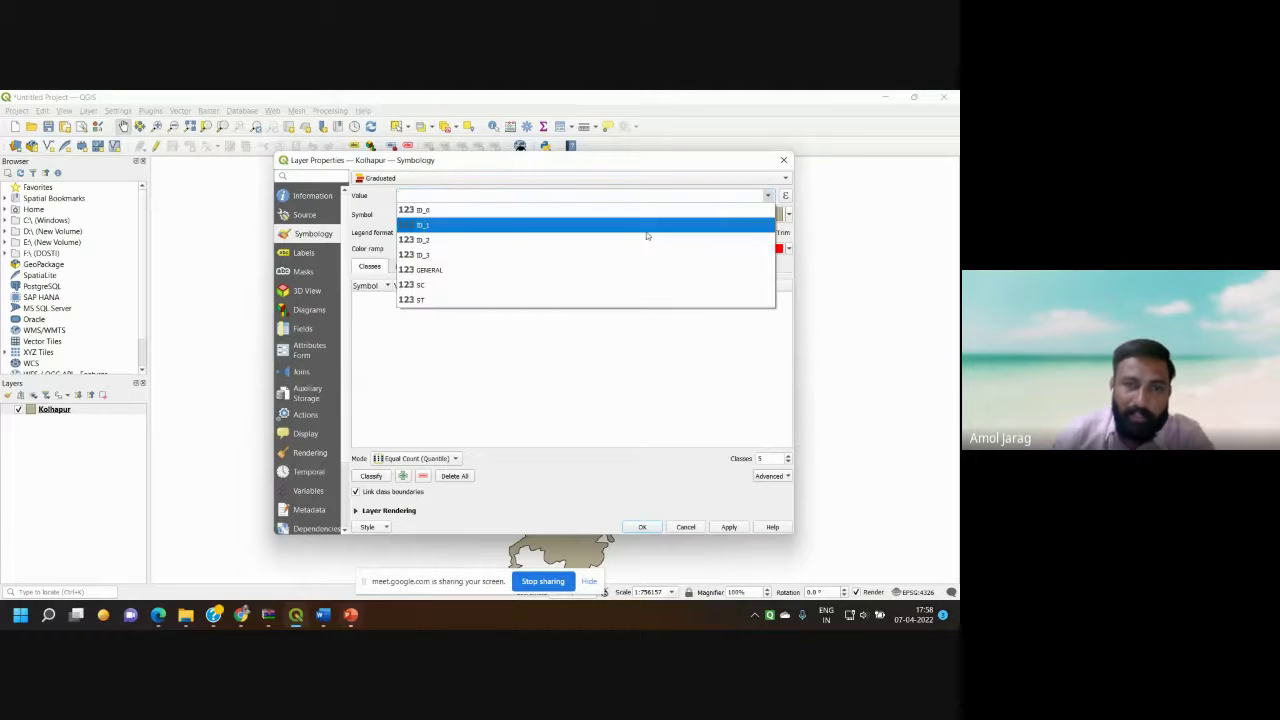
click(455, 271)
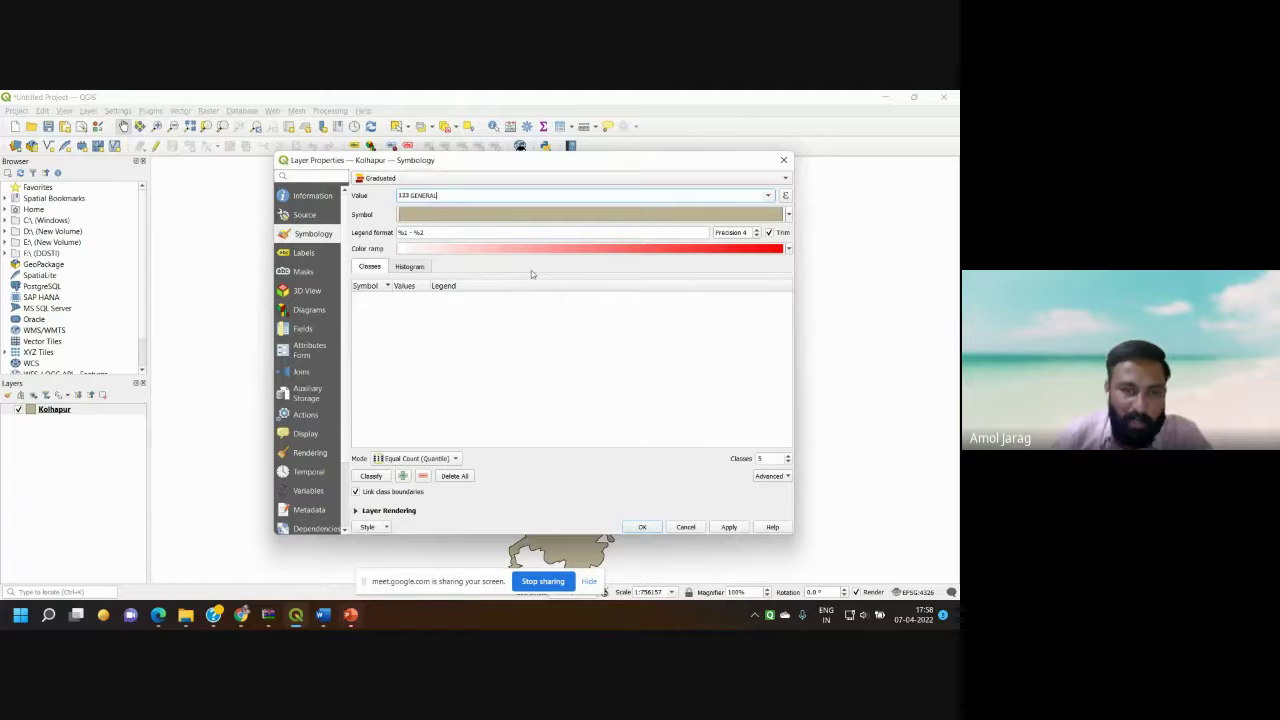
click(789, 249)
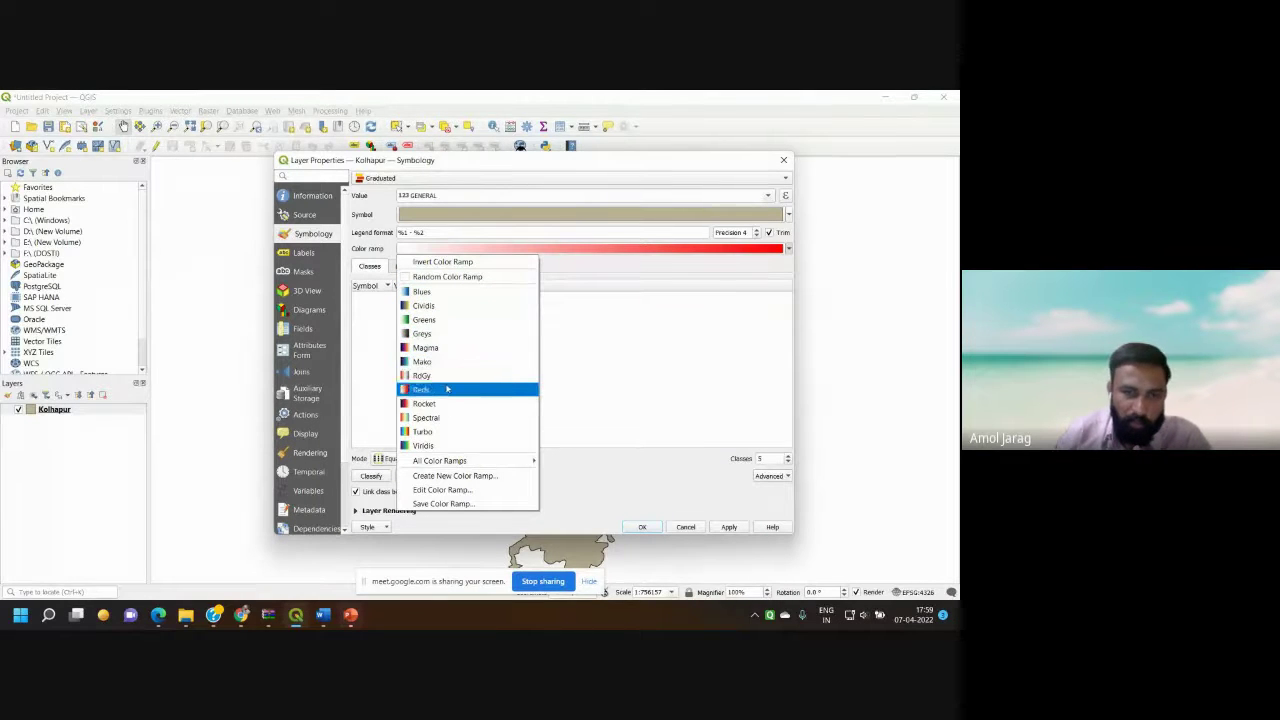
click(449, 419)
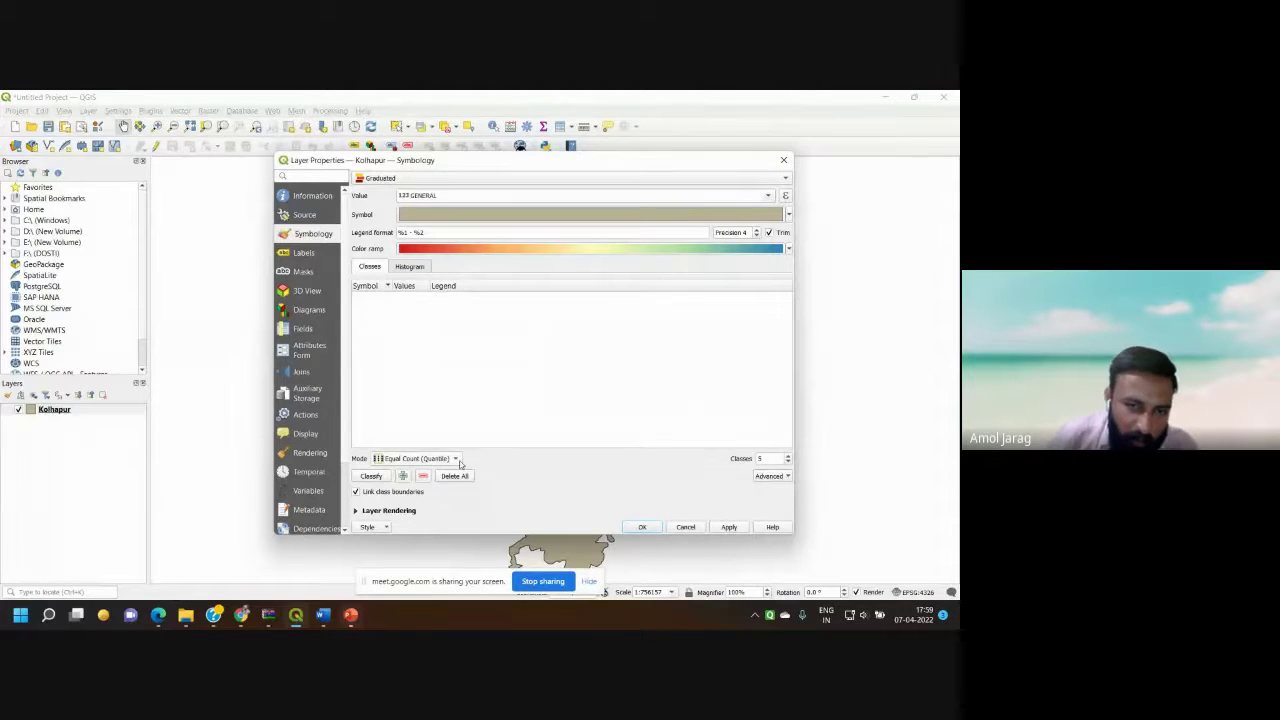
click(456, 459)
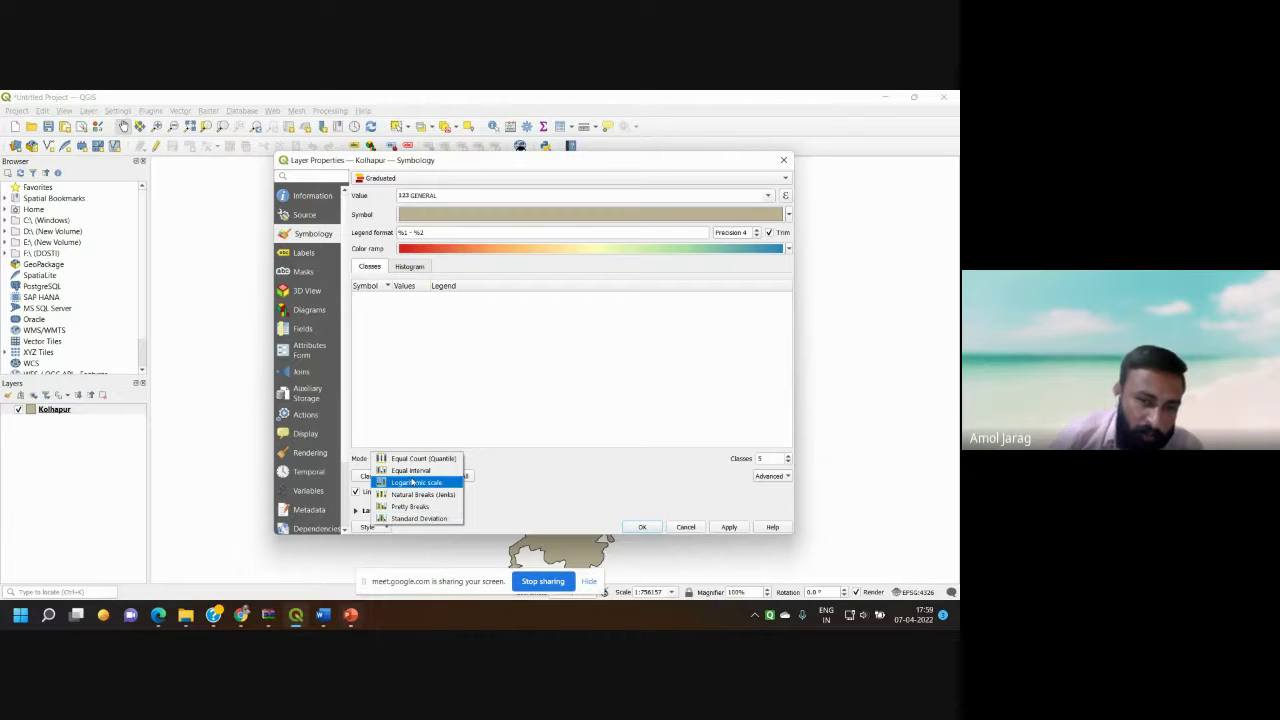
click(415, 474)
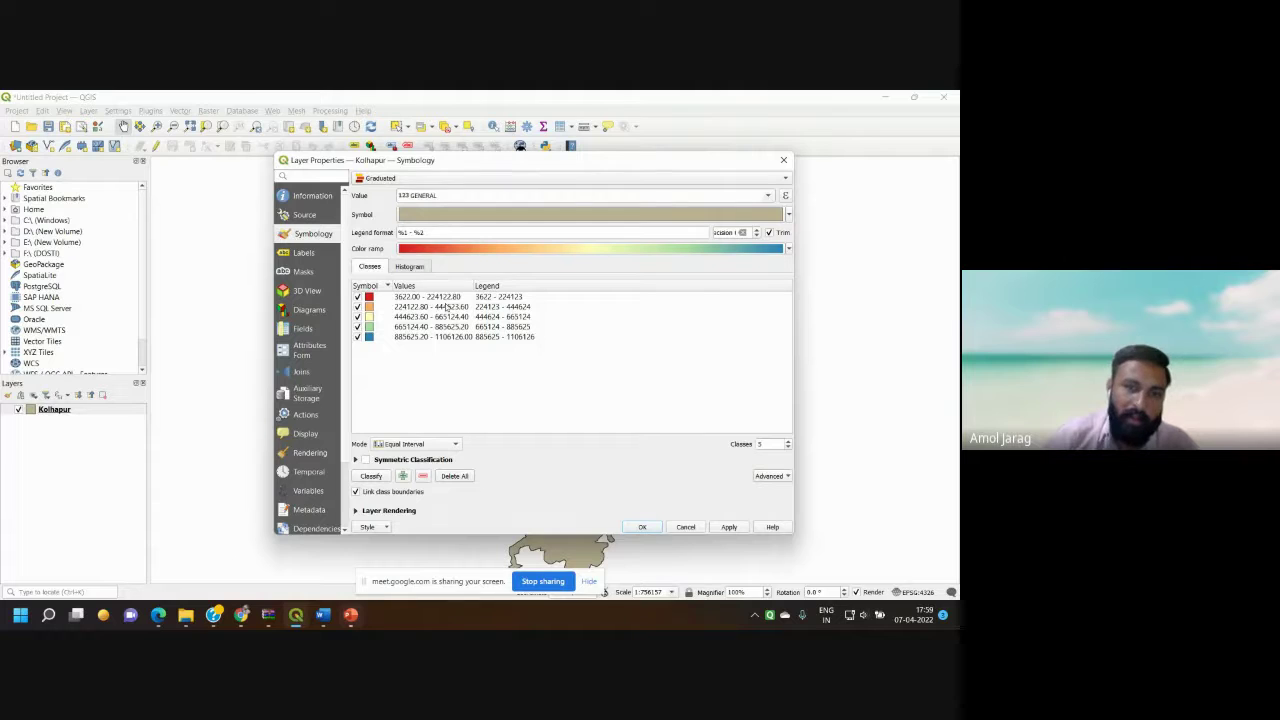
Edit the first class's legend label and try 11 classes before returning to 5.
click(497, 297)
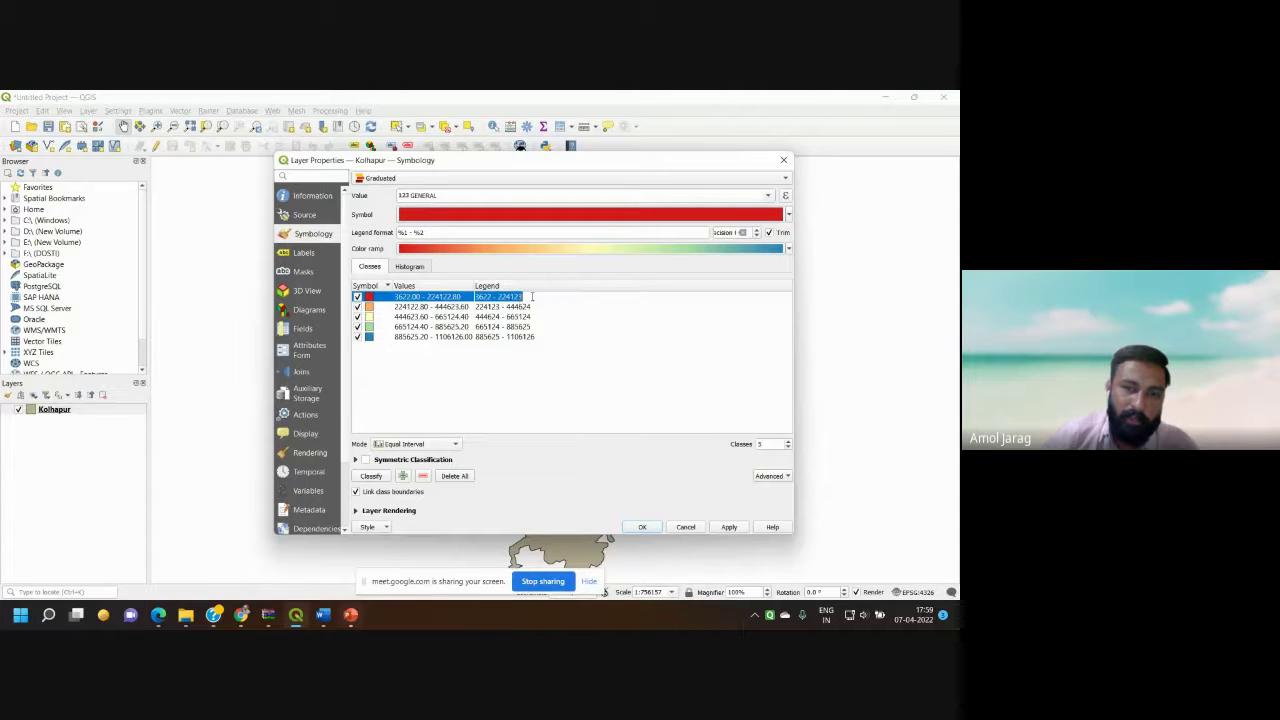
click(524, 297)
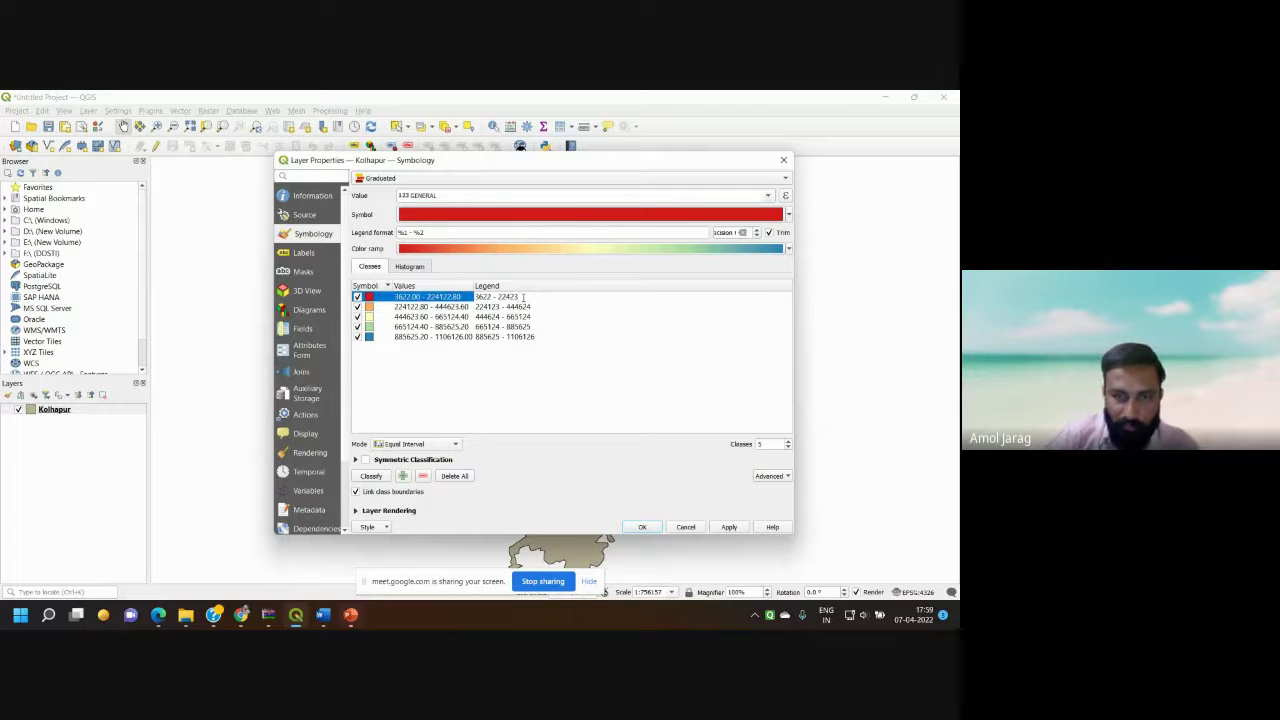
click(550, 360)
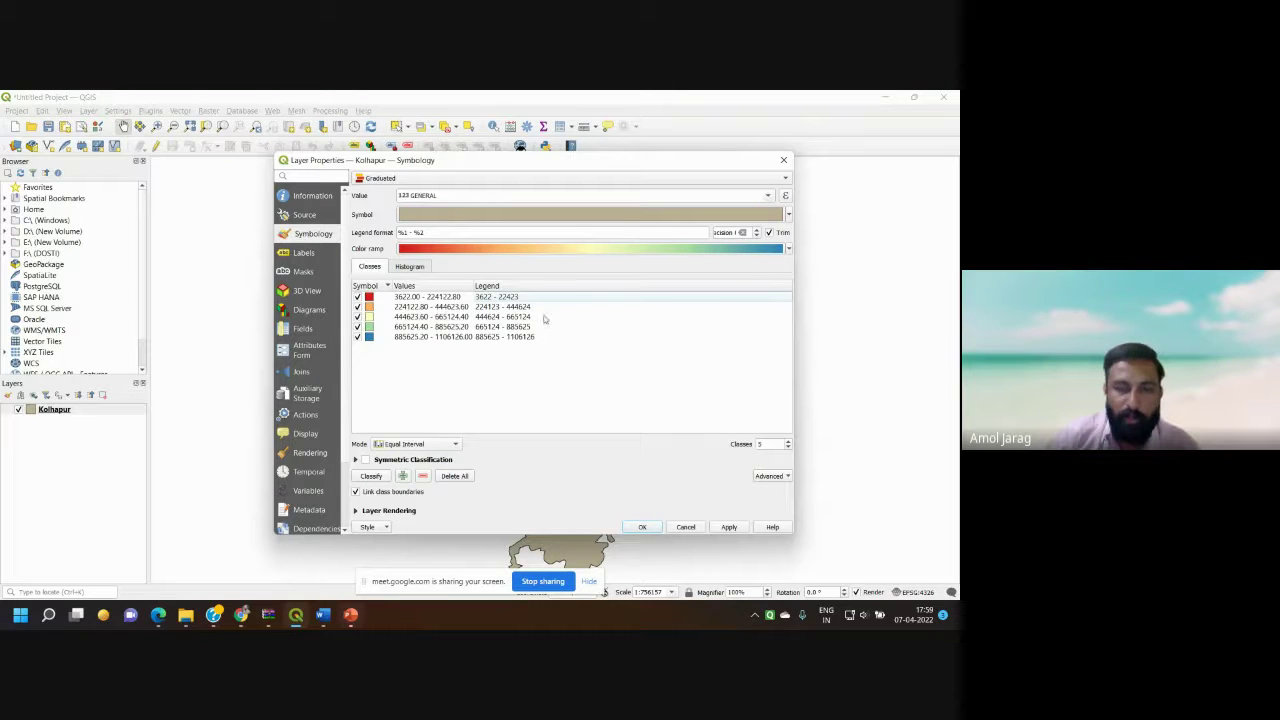
click(788, 442)
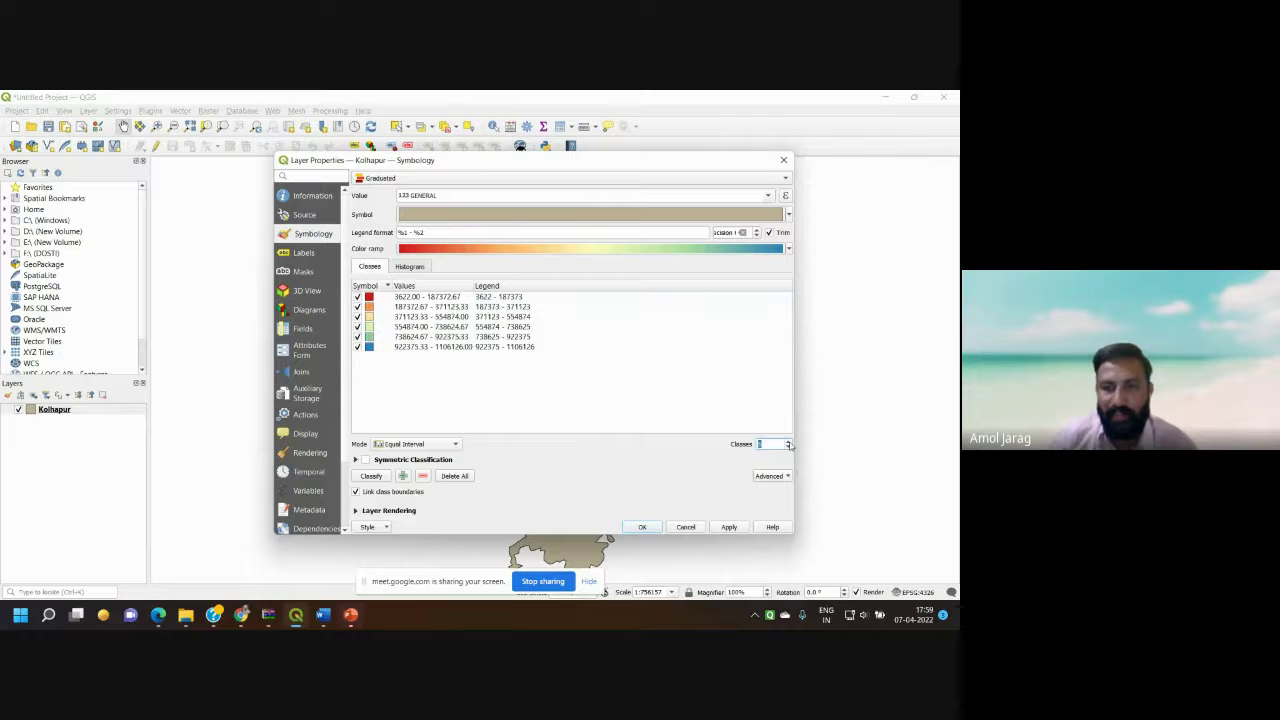
click(788, 442)
click(788, 442)
click(788, 442)
click(788, 442)
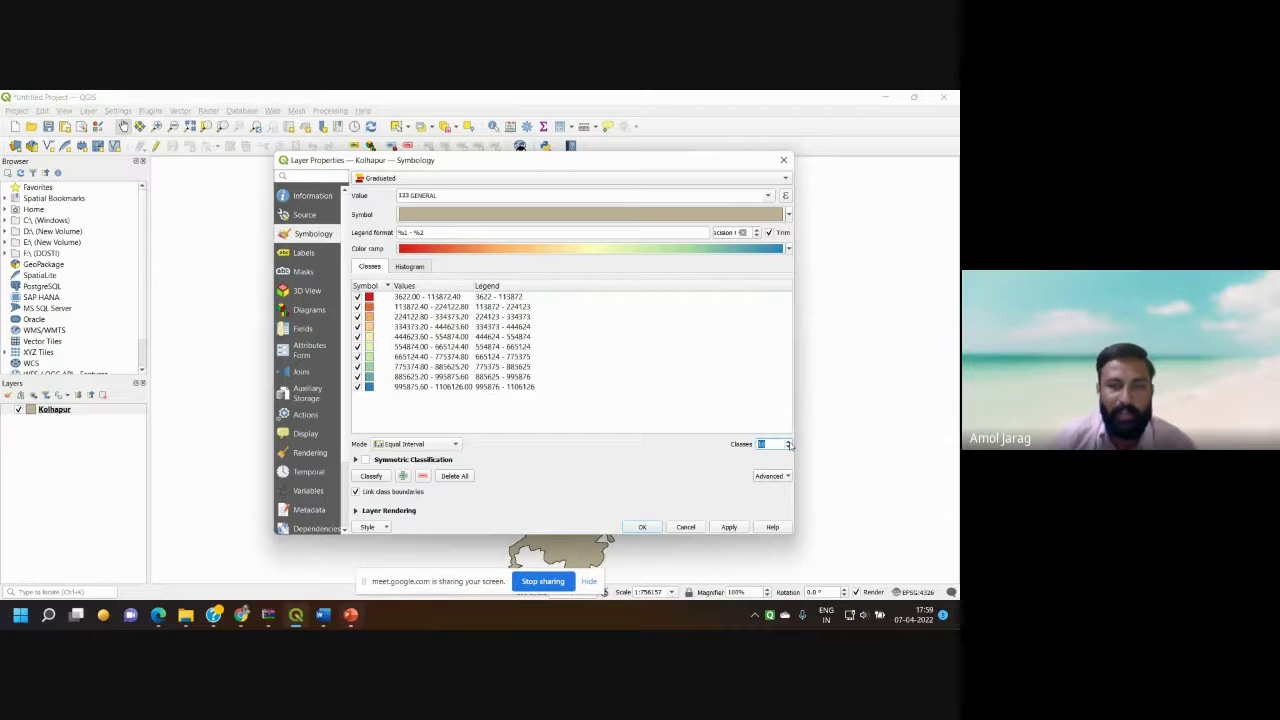
click(788, 442)
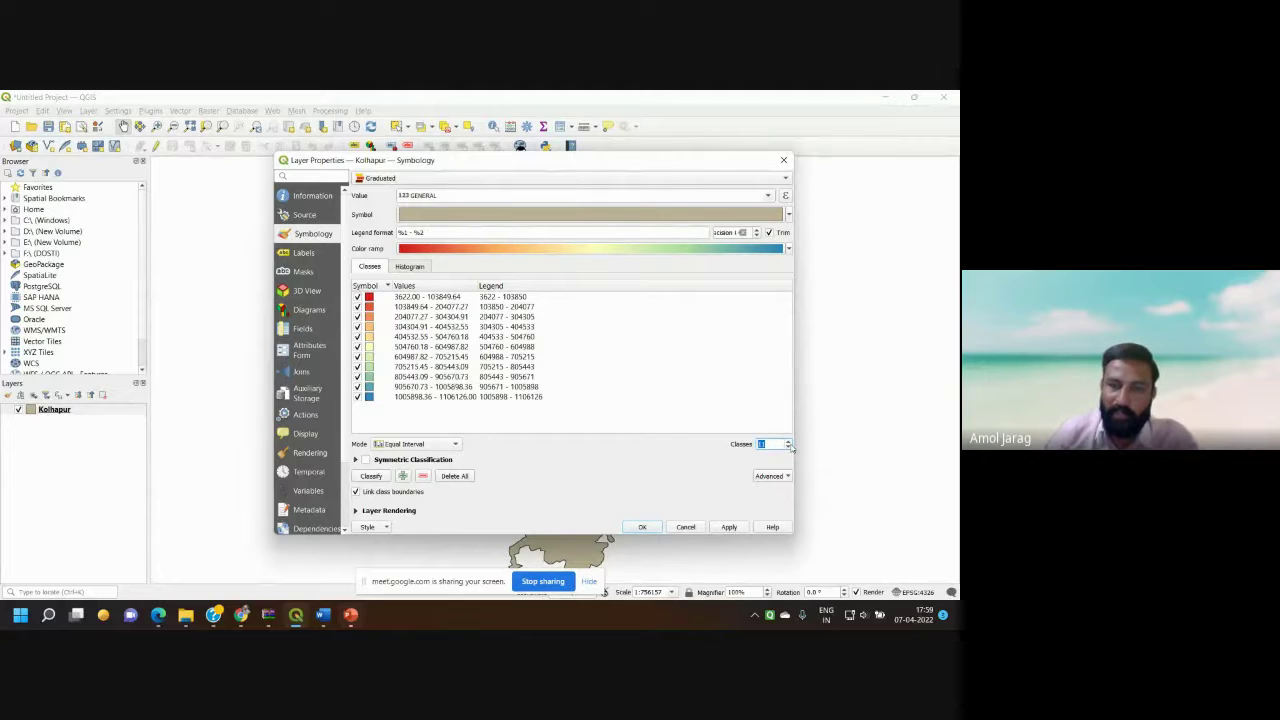
click(789, 447)
click(789, 447)
click(789, 447)
click(789, 447)
click(789, 447)
click(789, 447)
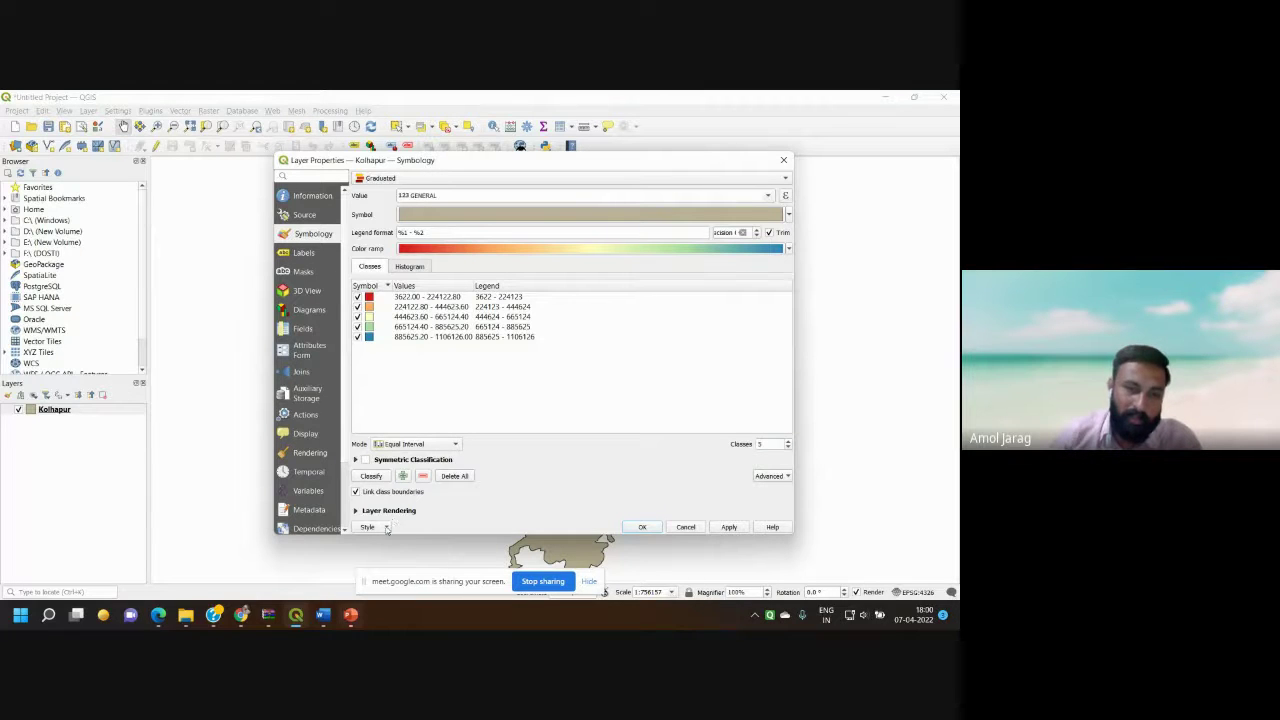
Check the Histogram view and apply the five-class graduated style to the map.
click(386, 528)
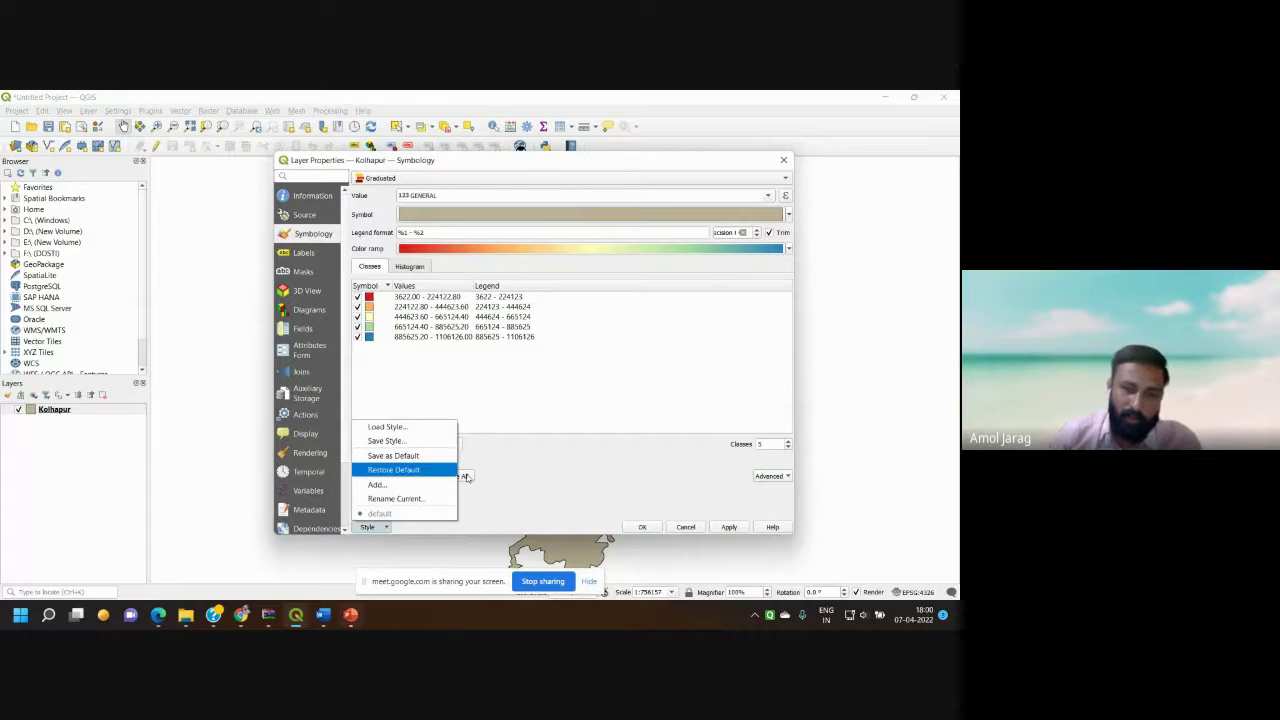
click(546, 468)
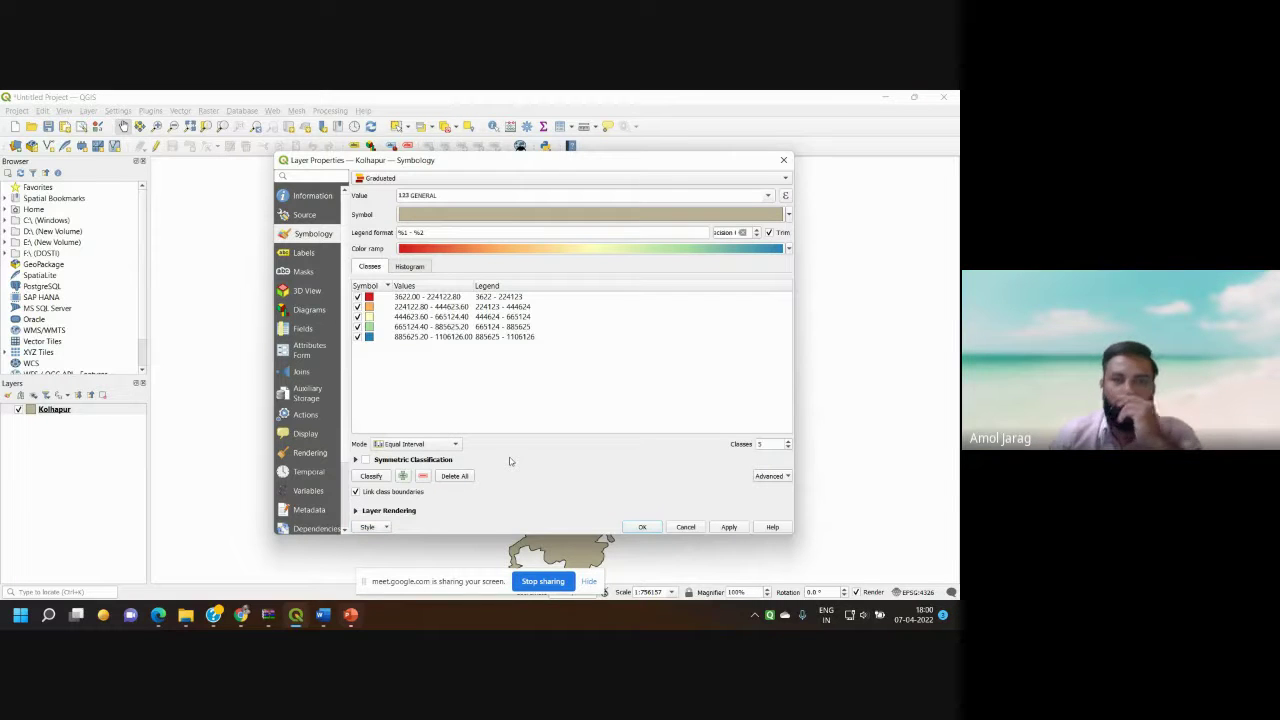
click(418, 270)
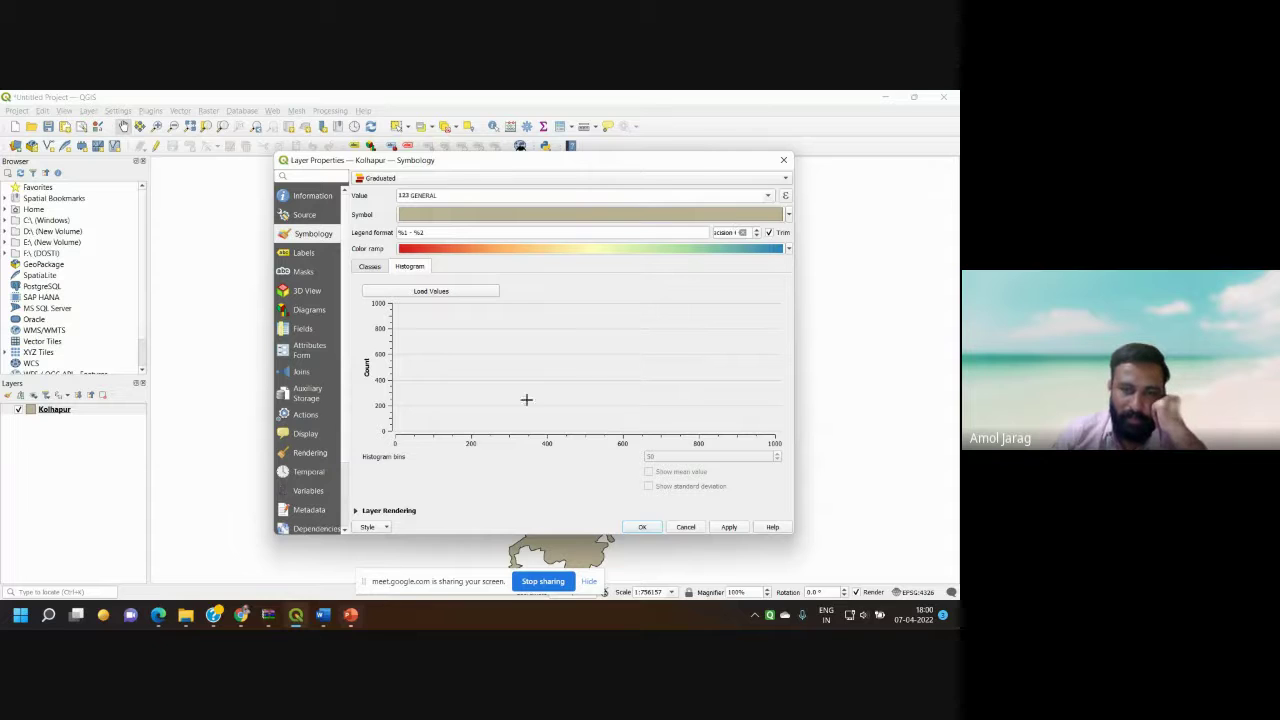
click(369, 266)
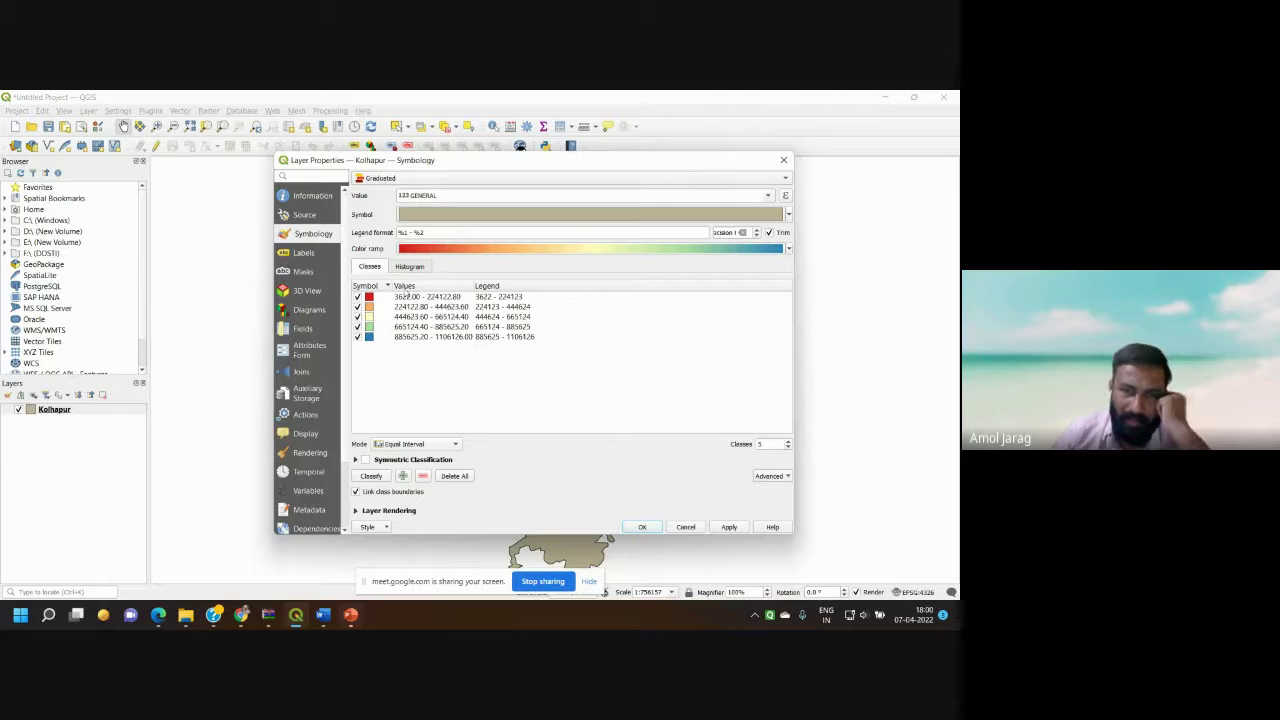
click(729, 527)
click(643, 527)
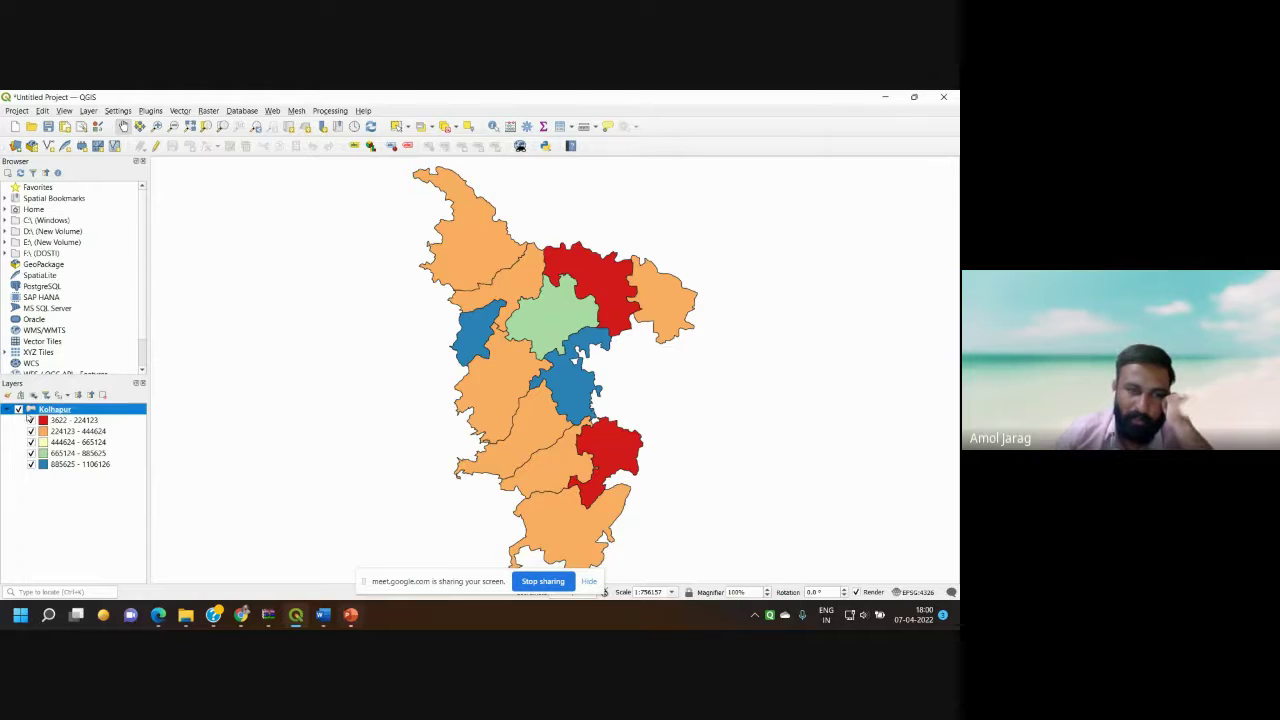
Label the Kolhapur tahsils with NAME_3 names placed horizontally, e.g. Shahuwadi, Kagal, Chandgad.
right_click(52, 412)
click(72, 404)
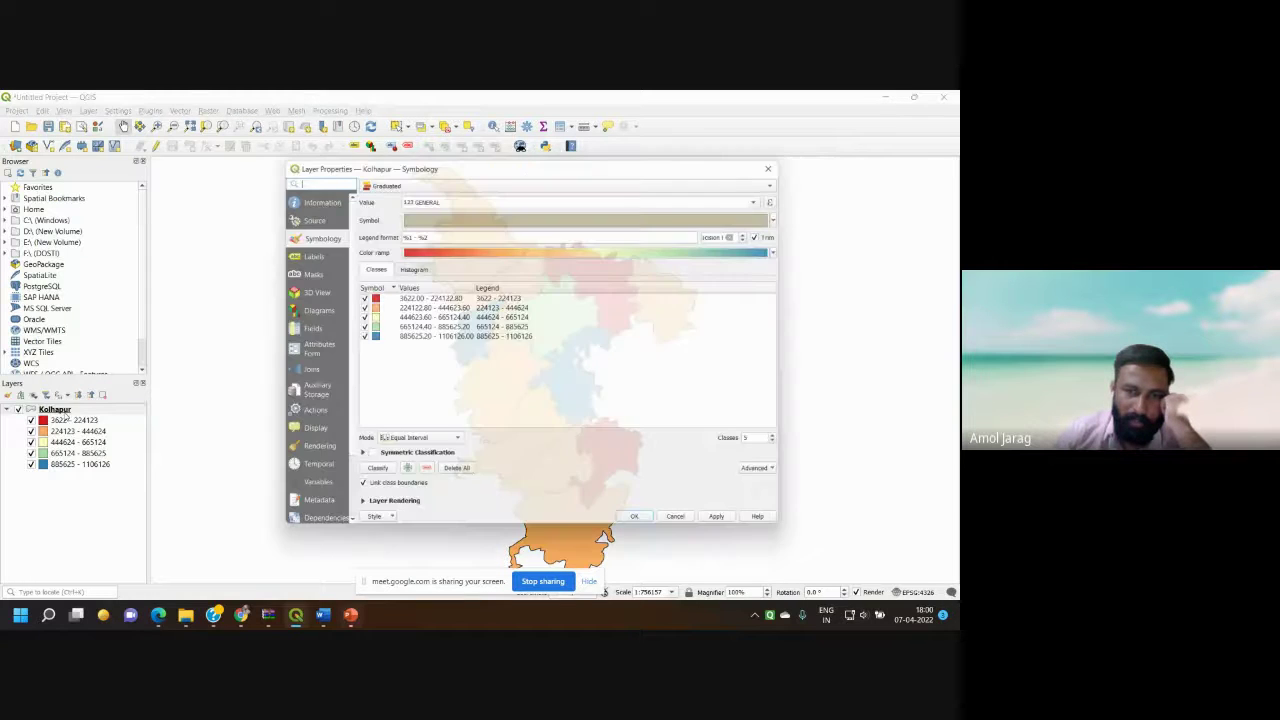
click(305, 253)
click(400, 179)
click(397, 196)
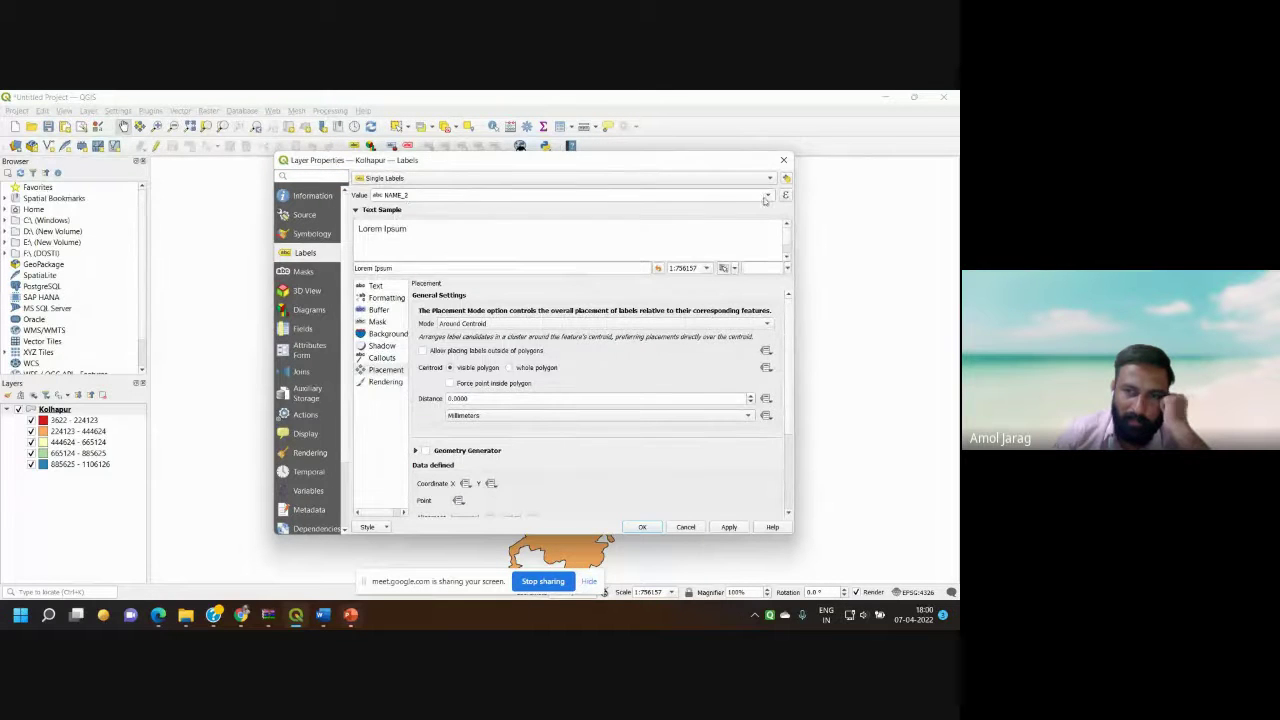
click(768, 195)
click(594, 286)
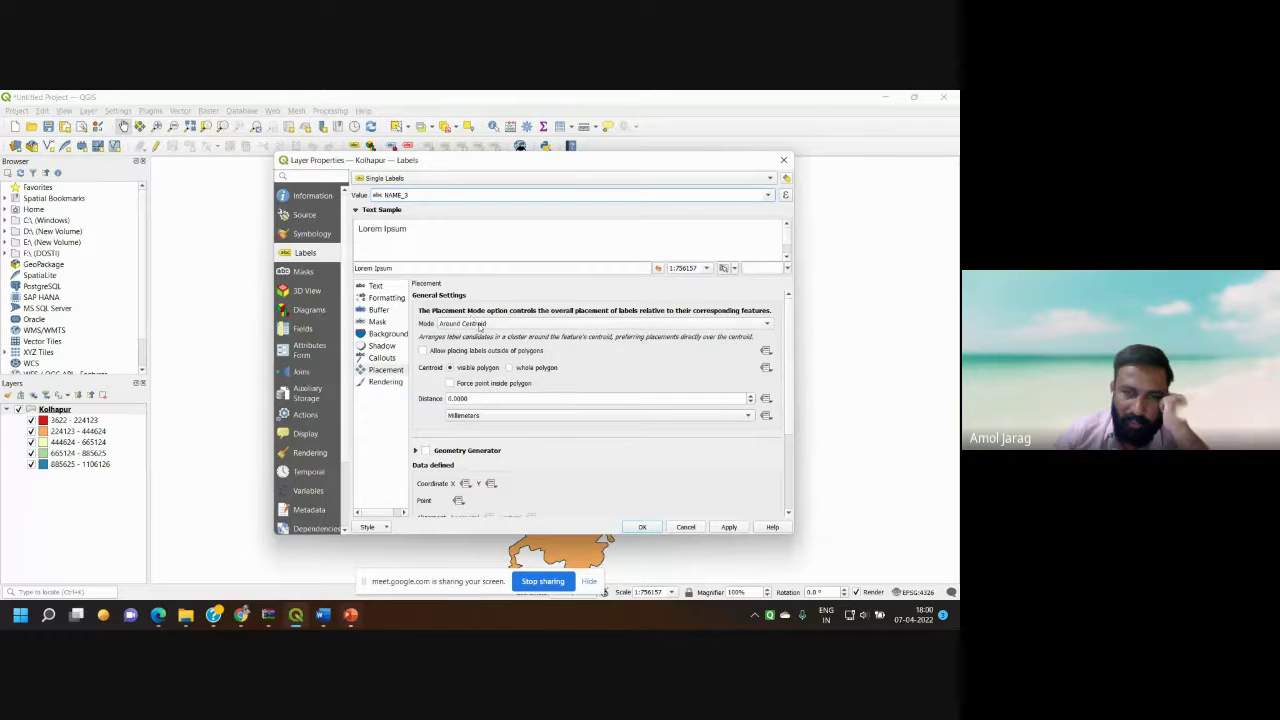
click(484, 323)
click(484, 341)
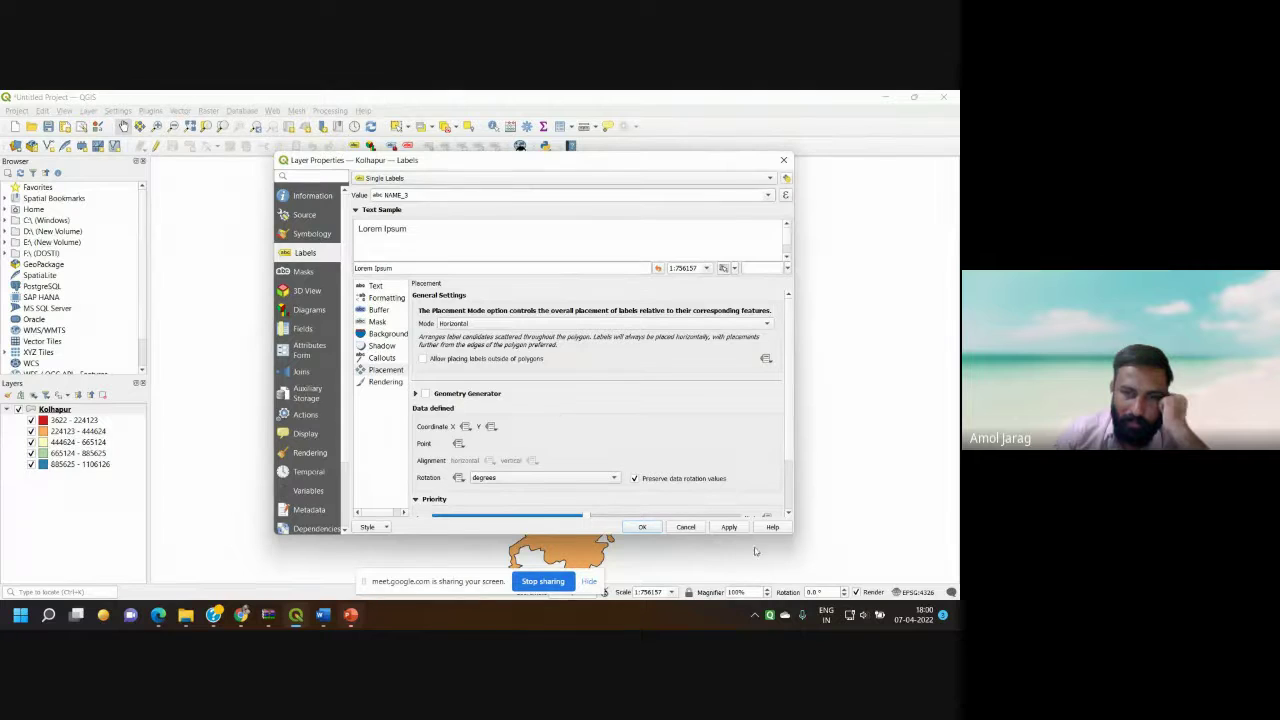
click(642, 527)
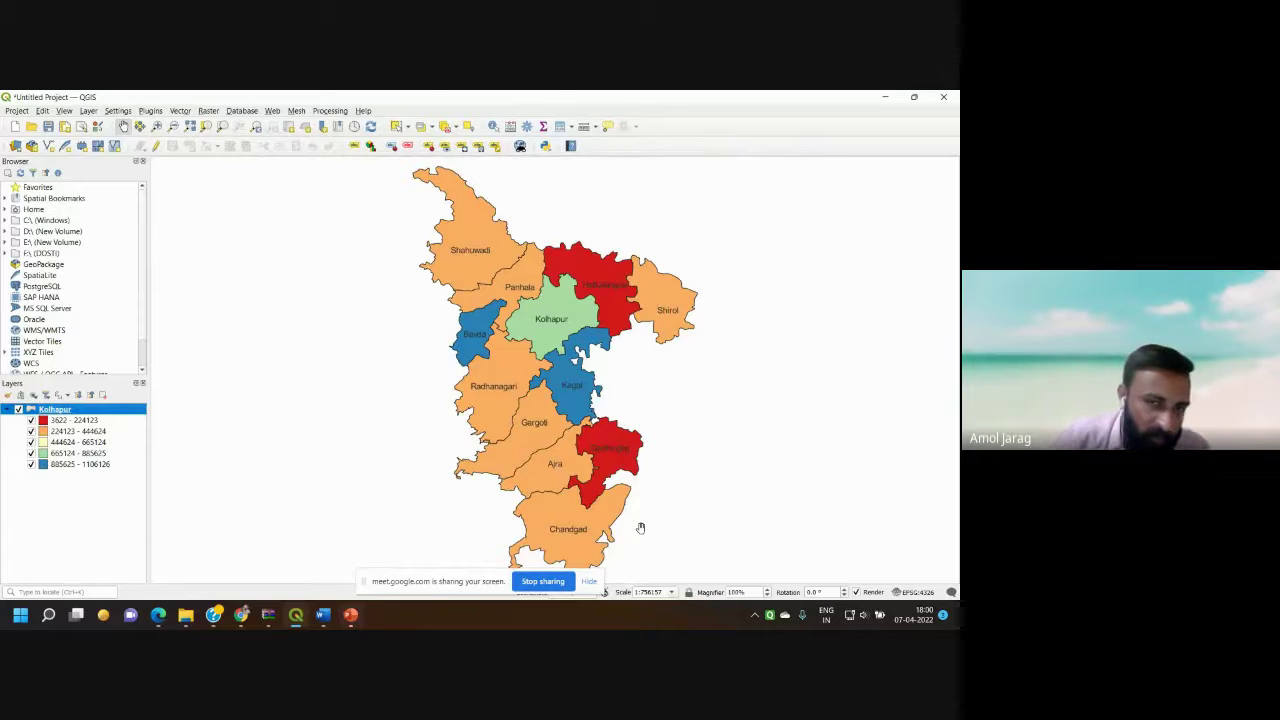
right_click(54, 410)
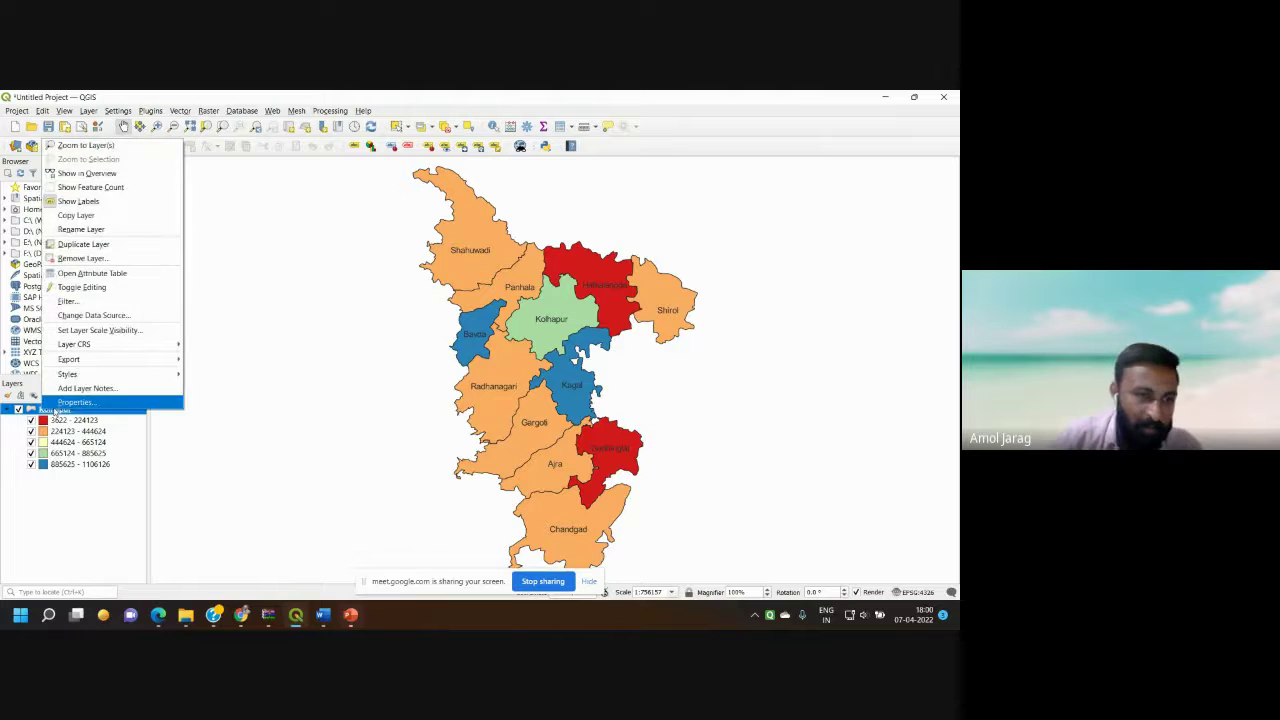
key(Escape)
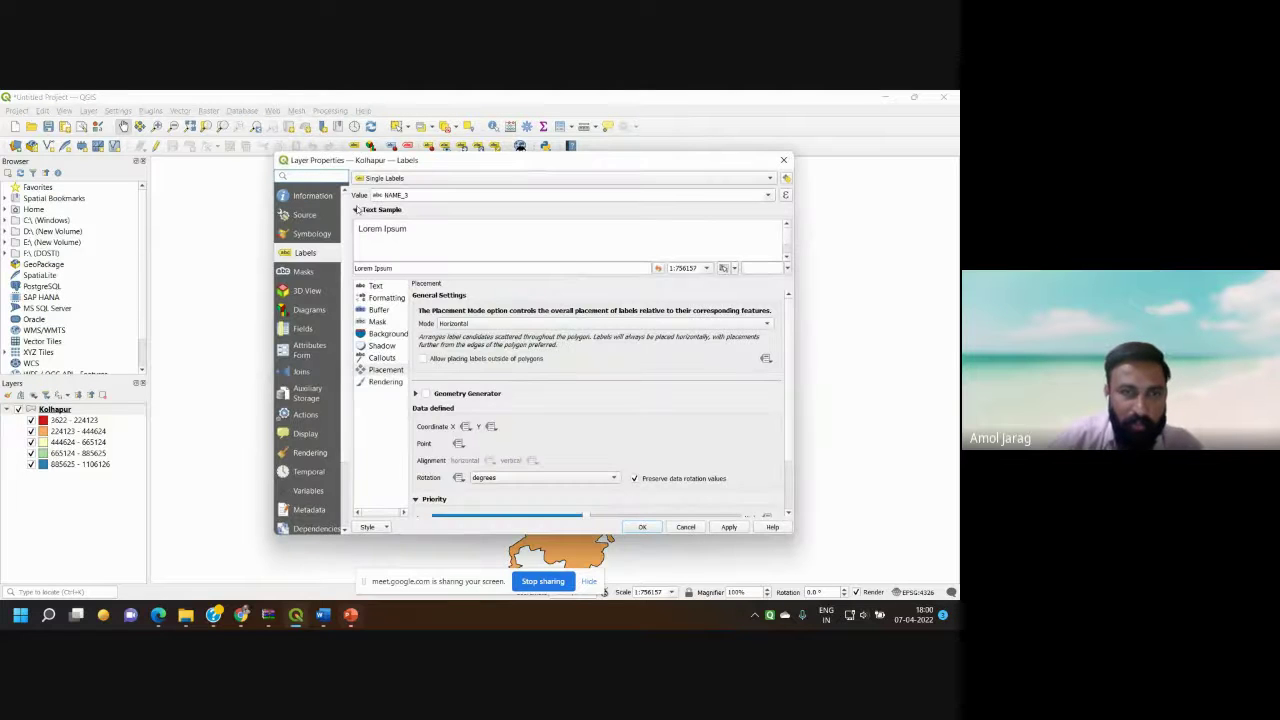
click(311, 235)
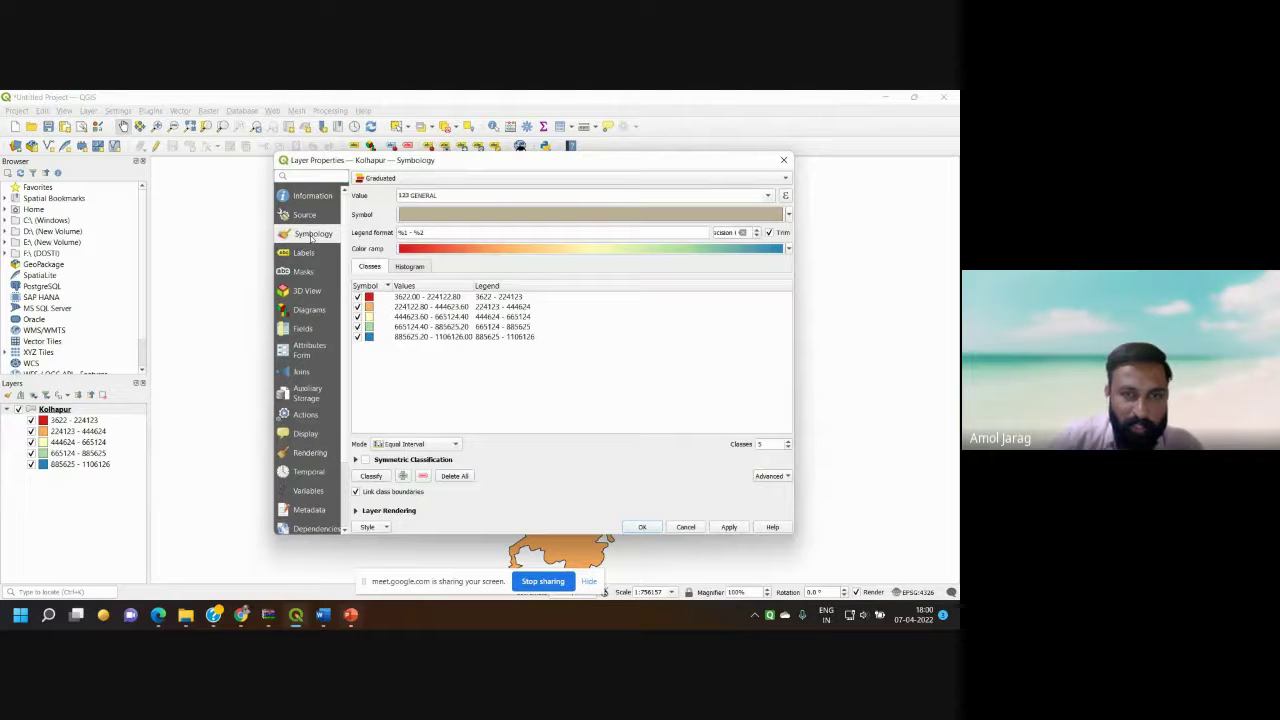
click(389, 179)
click(391, 180)
click(389, 179)
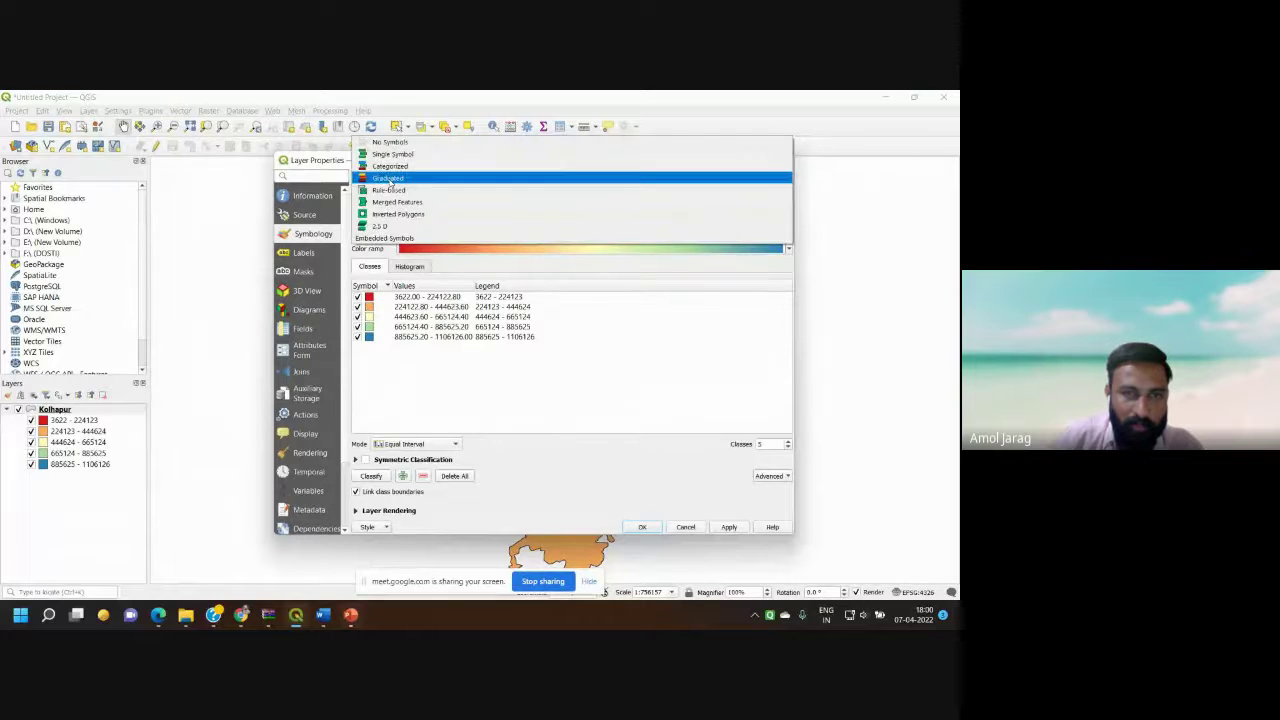
click(385, 167)
click(389, 179)
click(389, 179)
key(Down)
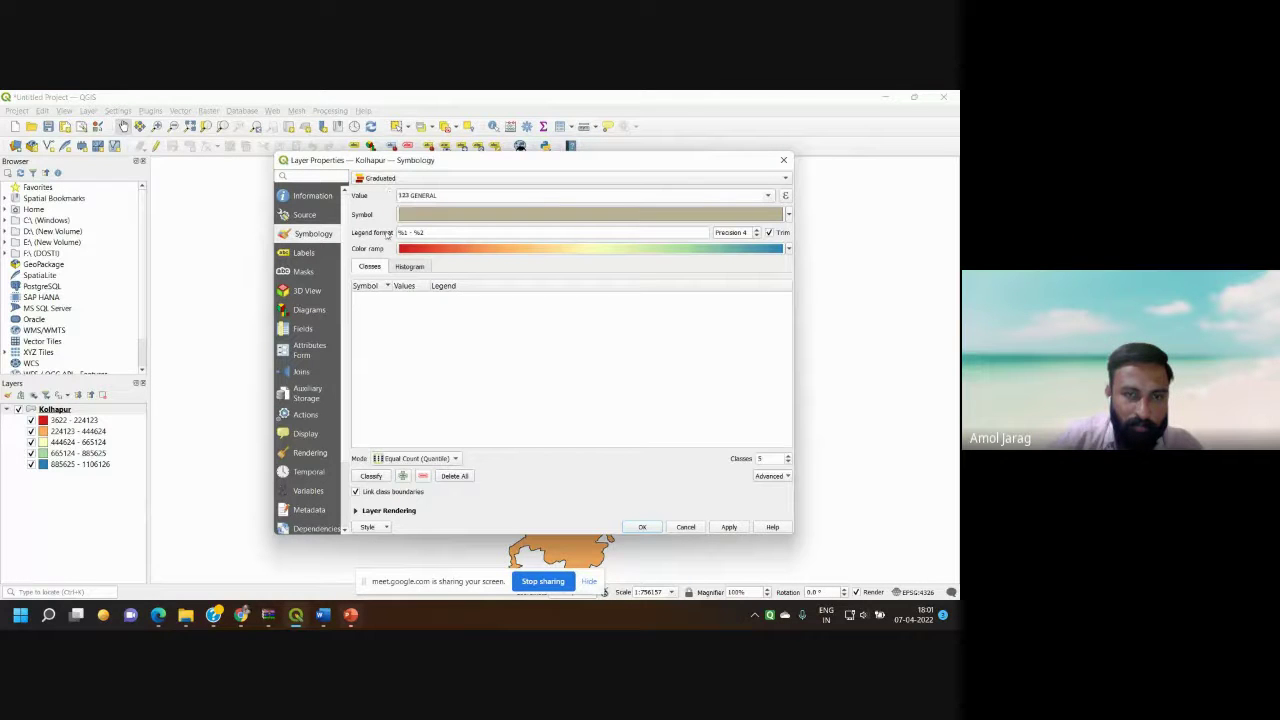
click(789, 215)
click(790, 218)
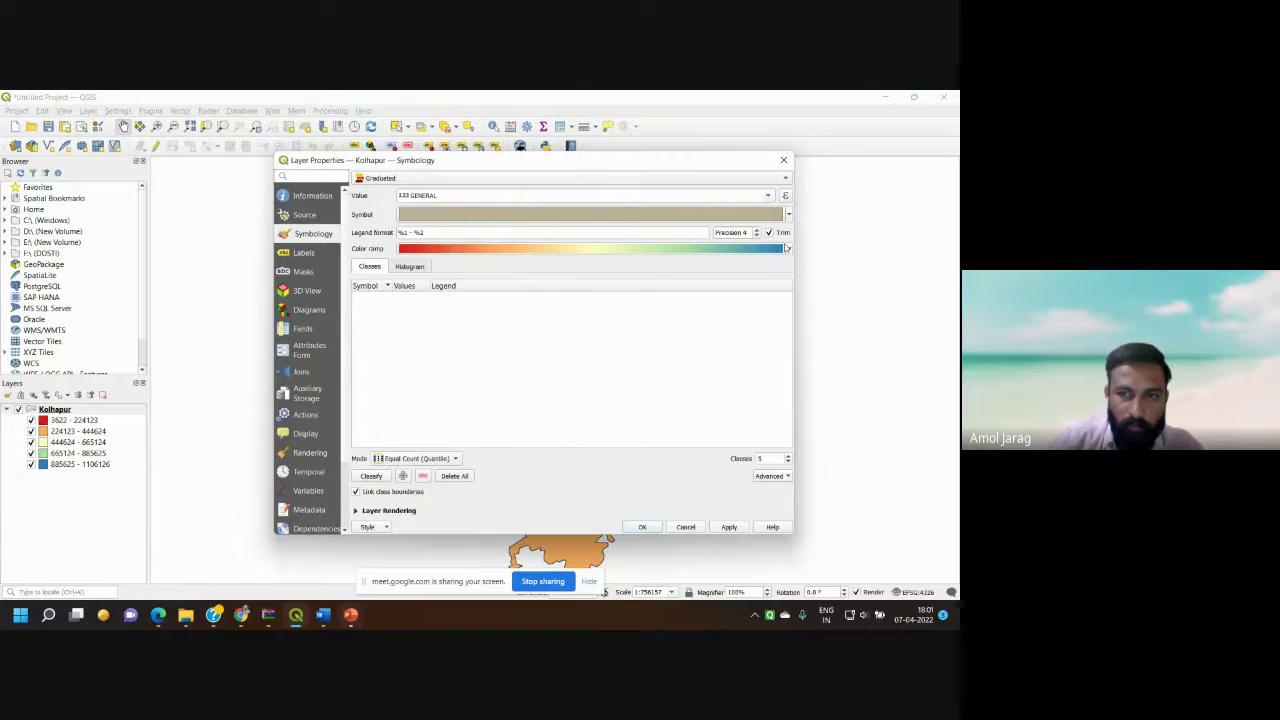
click(789, 250)
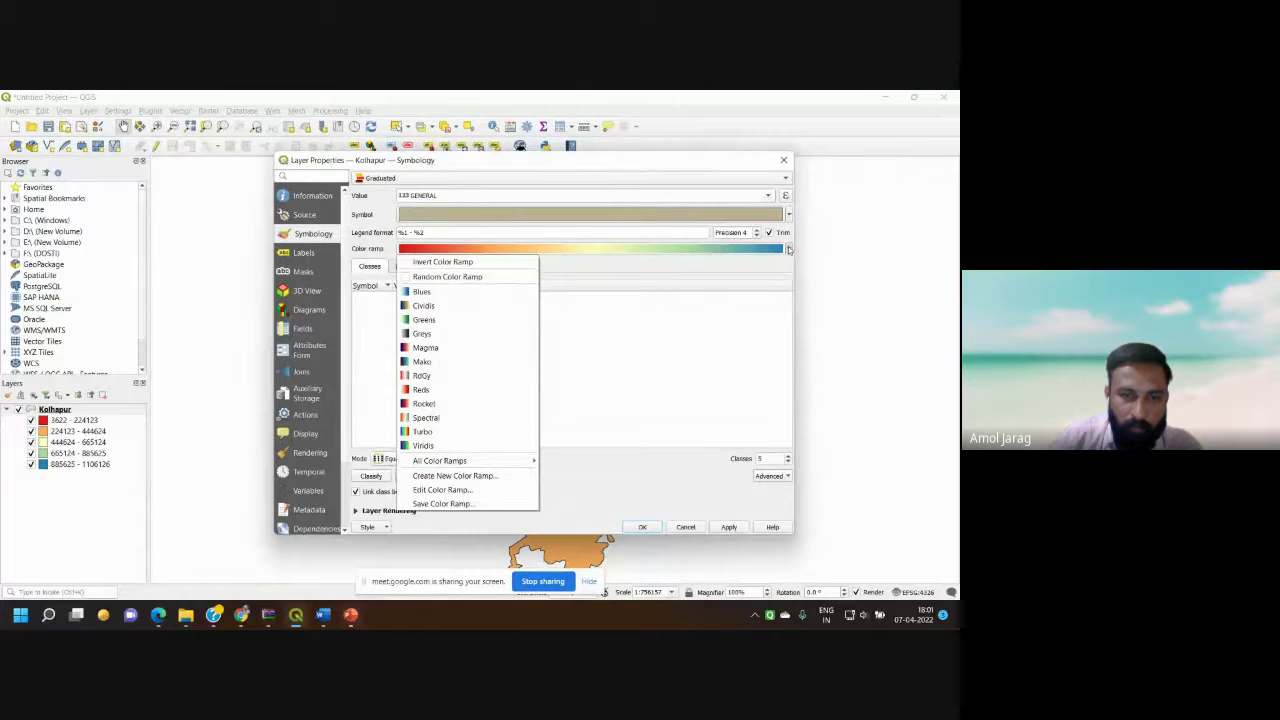
mouse_move(528, 462)
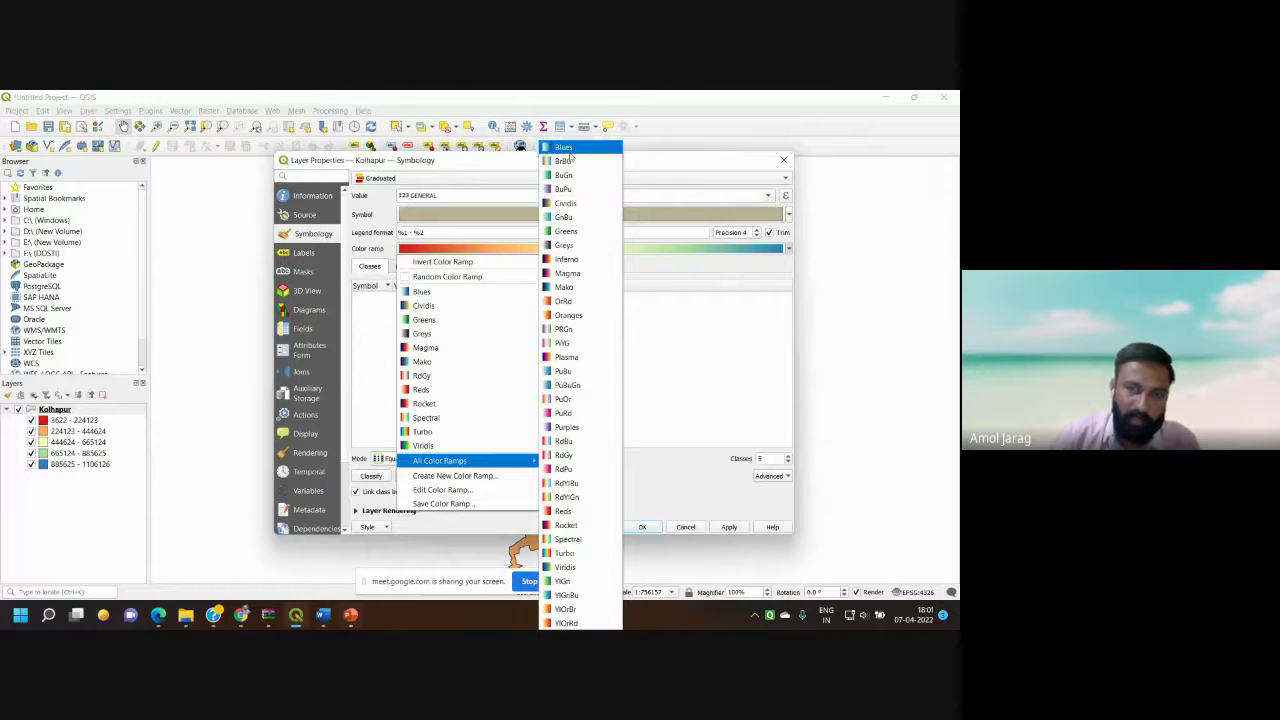
click(493, 478)
click(575, 319)
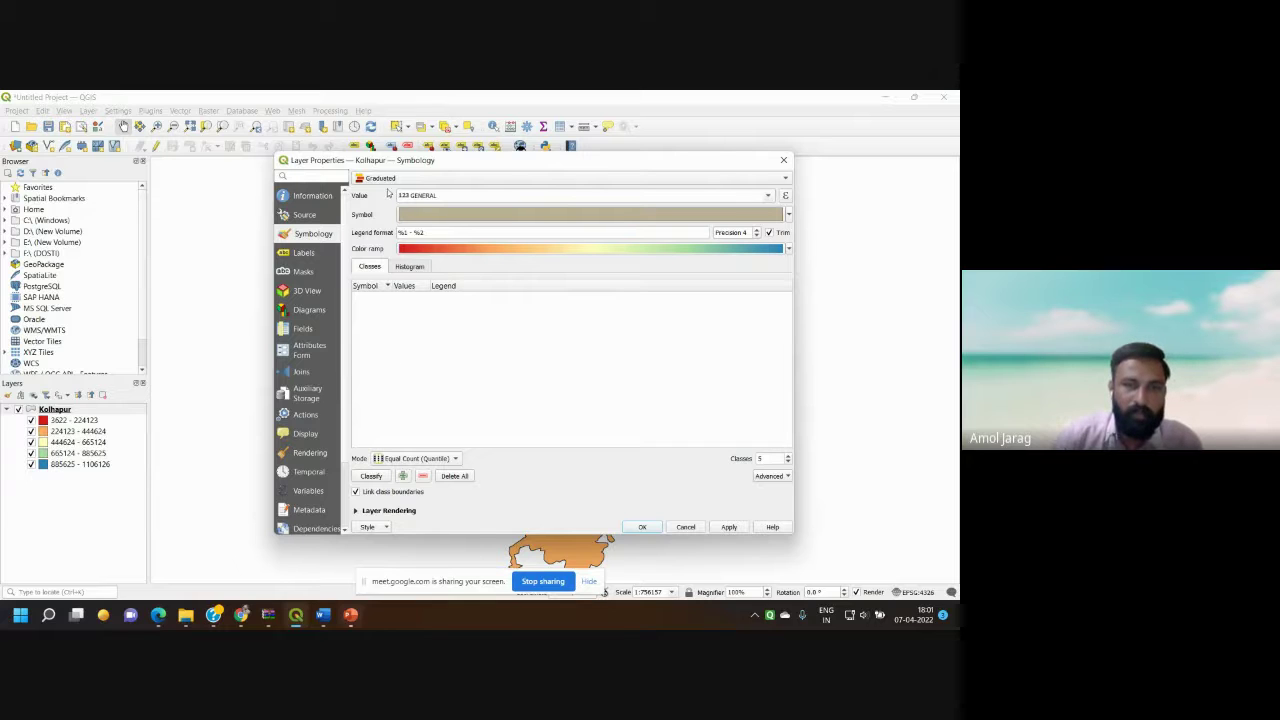
click(783, 160)
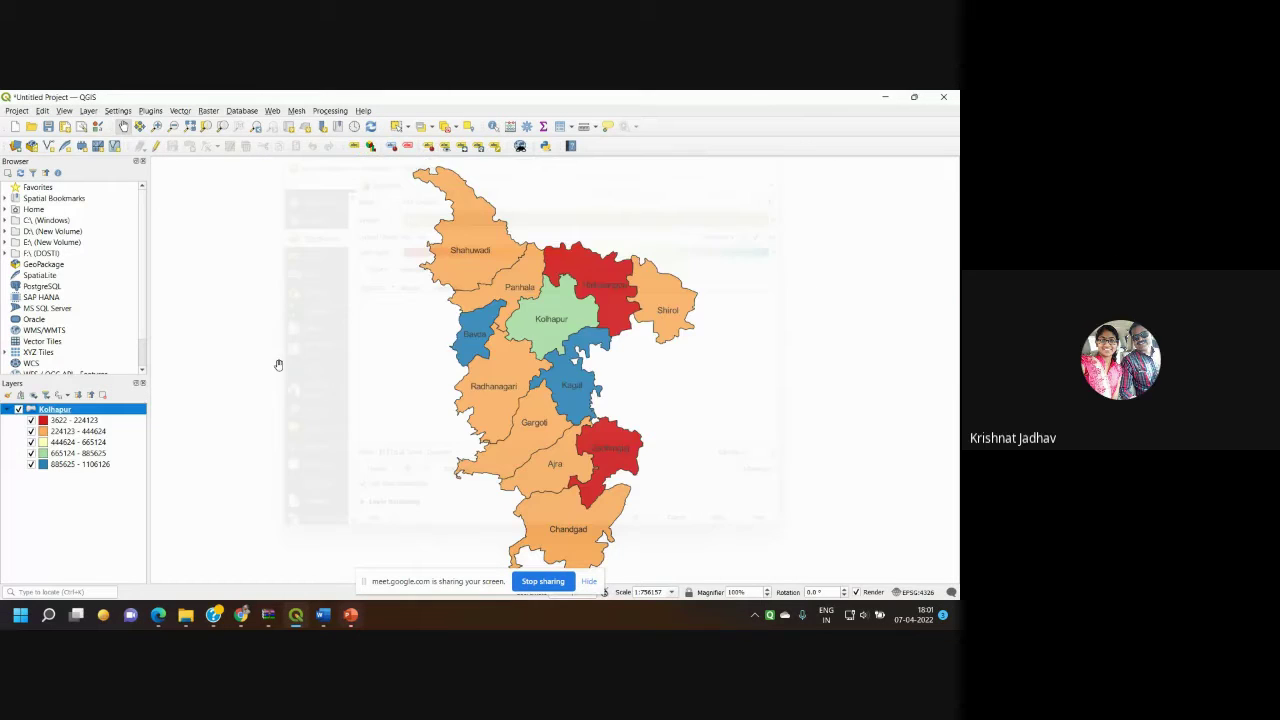
Remove the existing Kolhapur layer from the project.
right_click(60, 410)
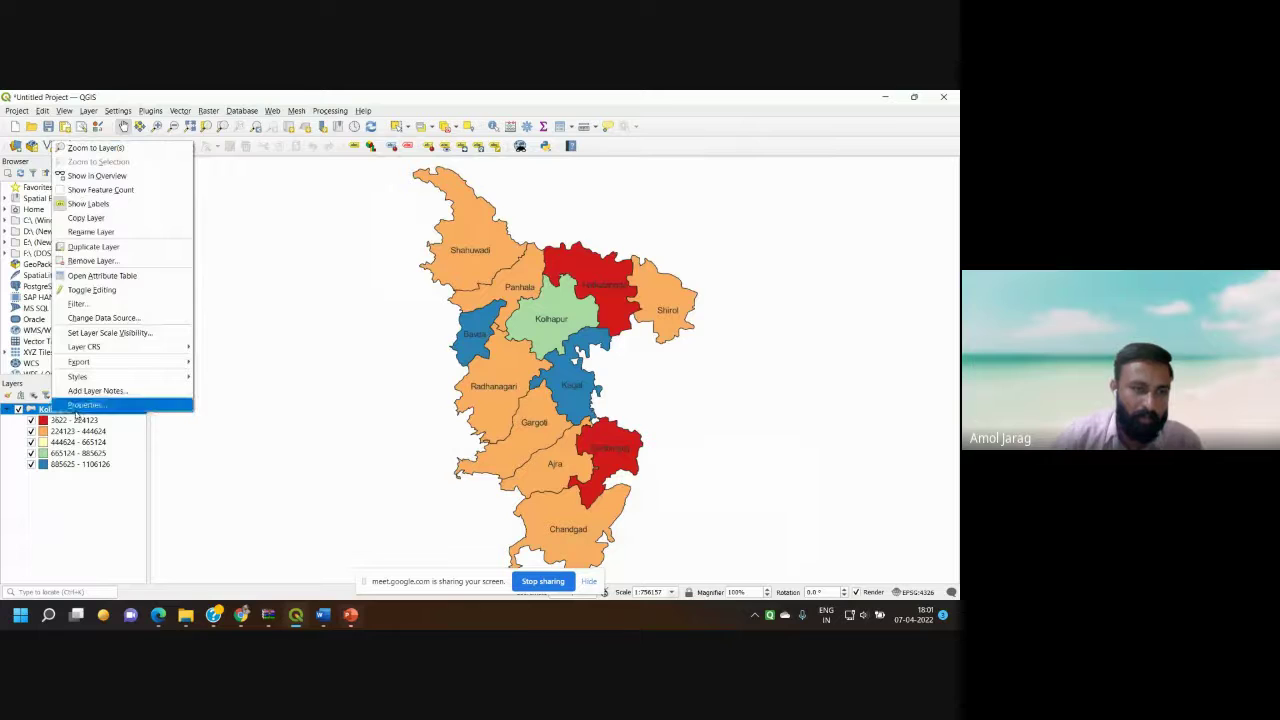
click(70, 403)
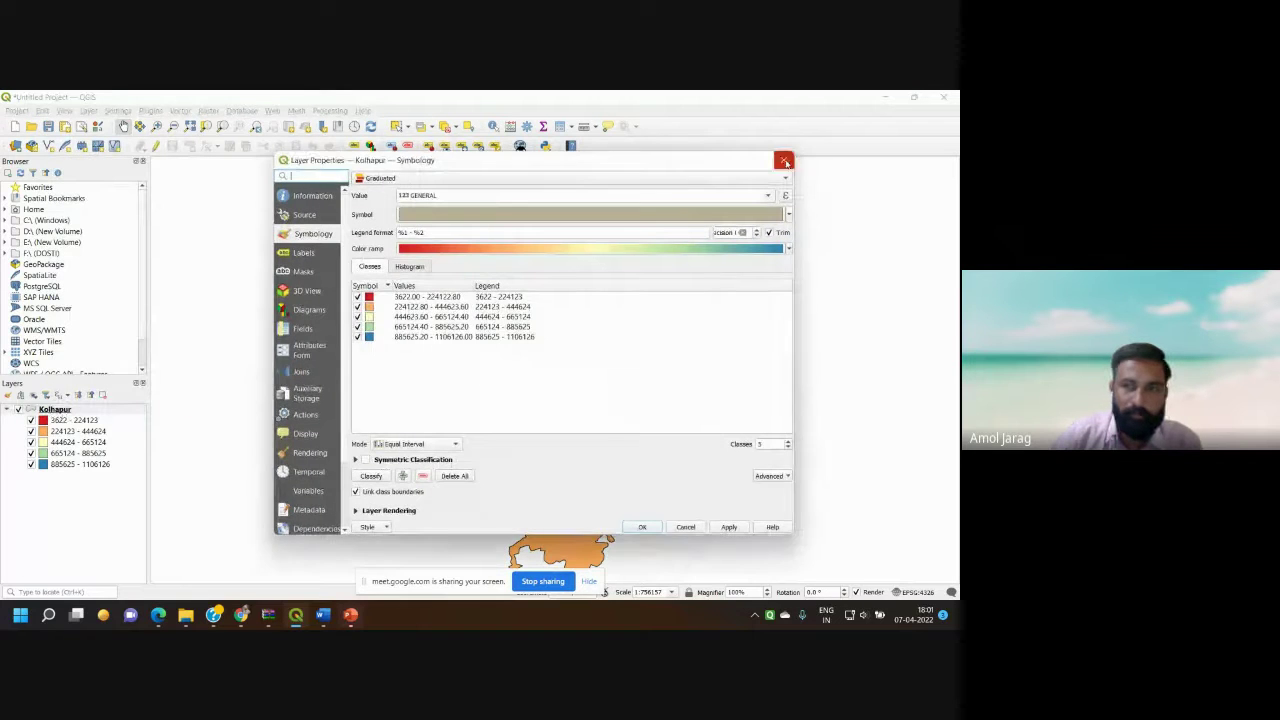
click(780, 161)
right_click(62, 410)
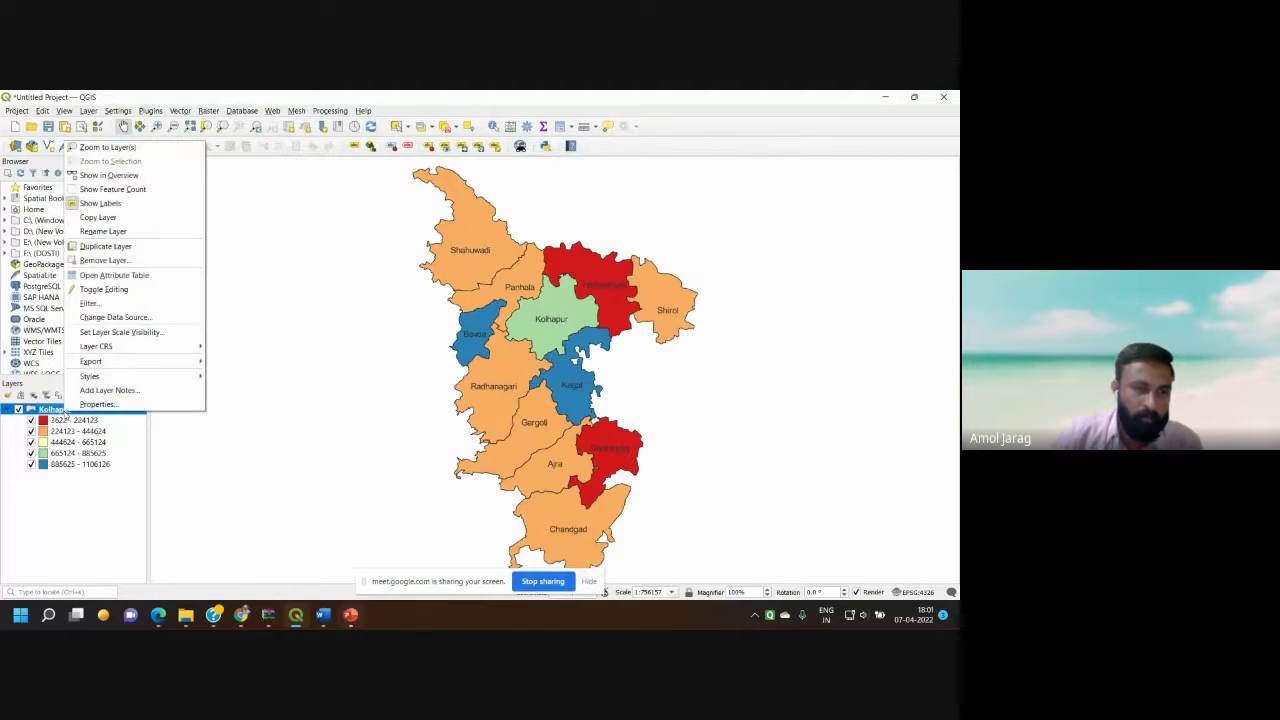
click(95, 246)
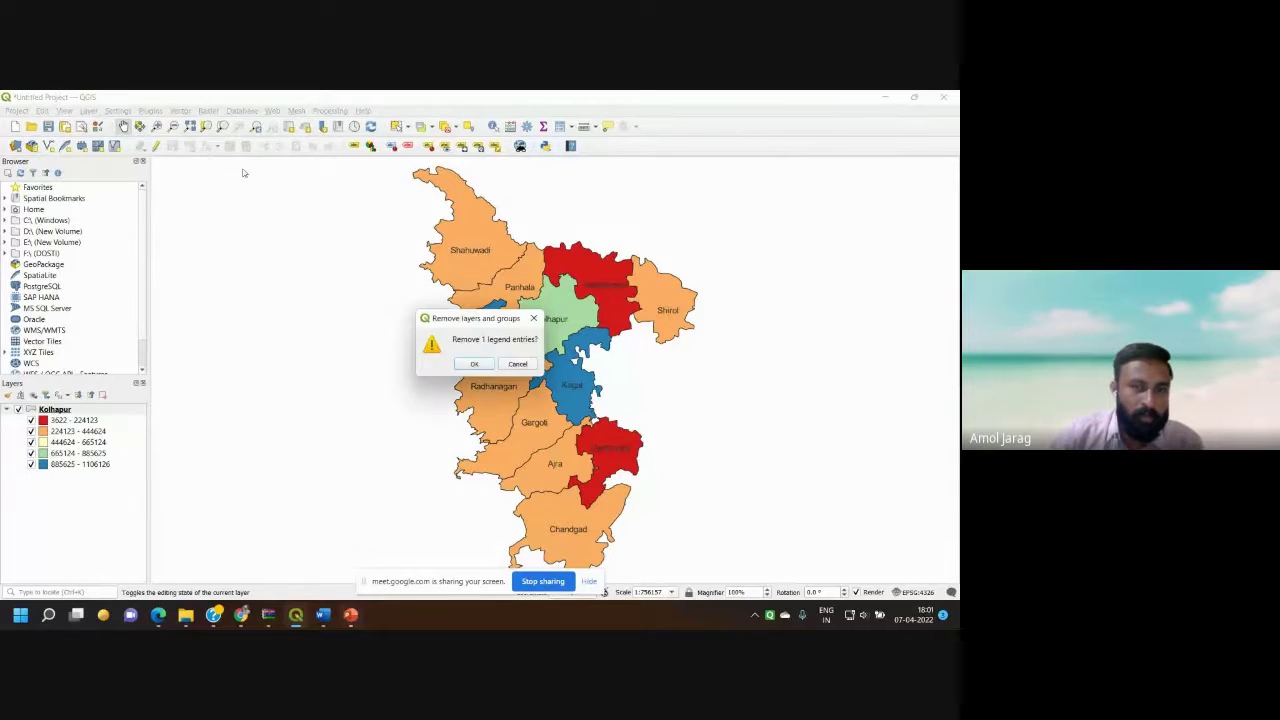
click(487, 366)
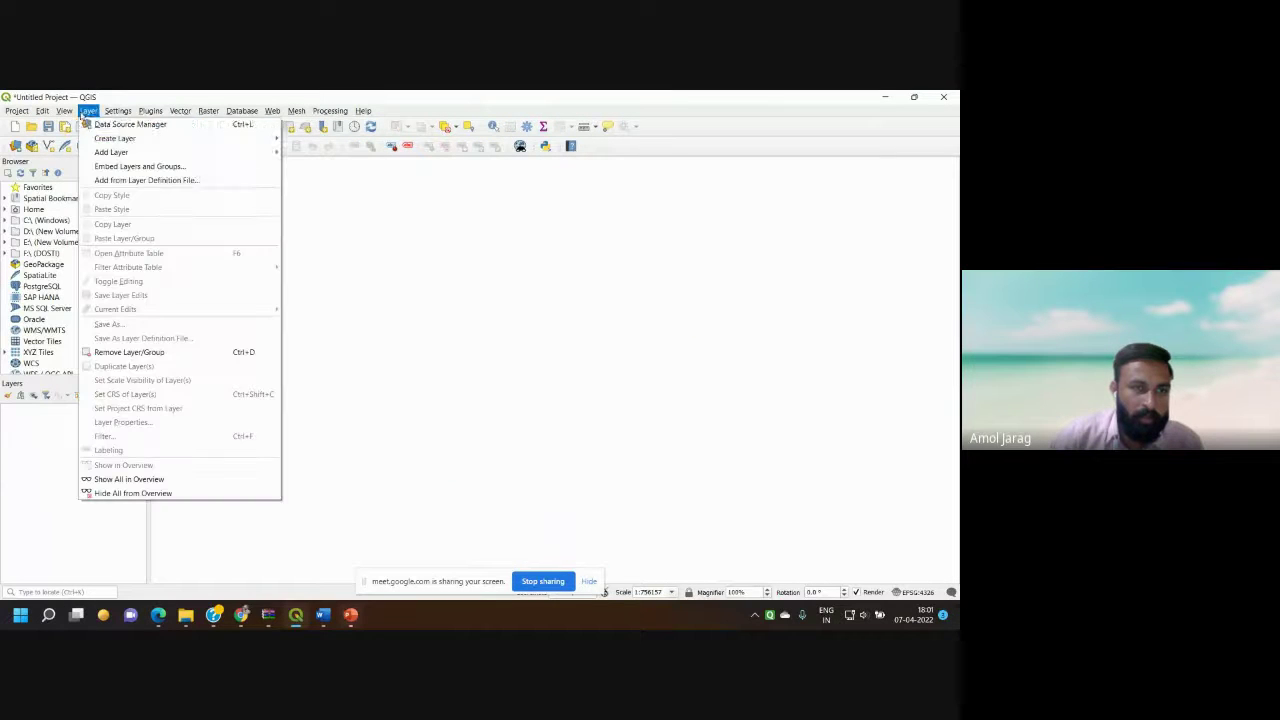
Add Kolhapur.shp back to the map as a new vector layer.
click(88, 110)
mouse_move(110, 151)
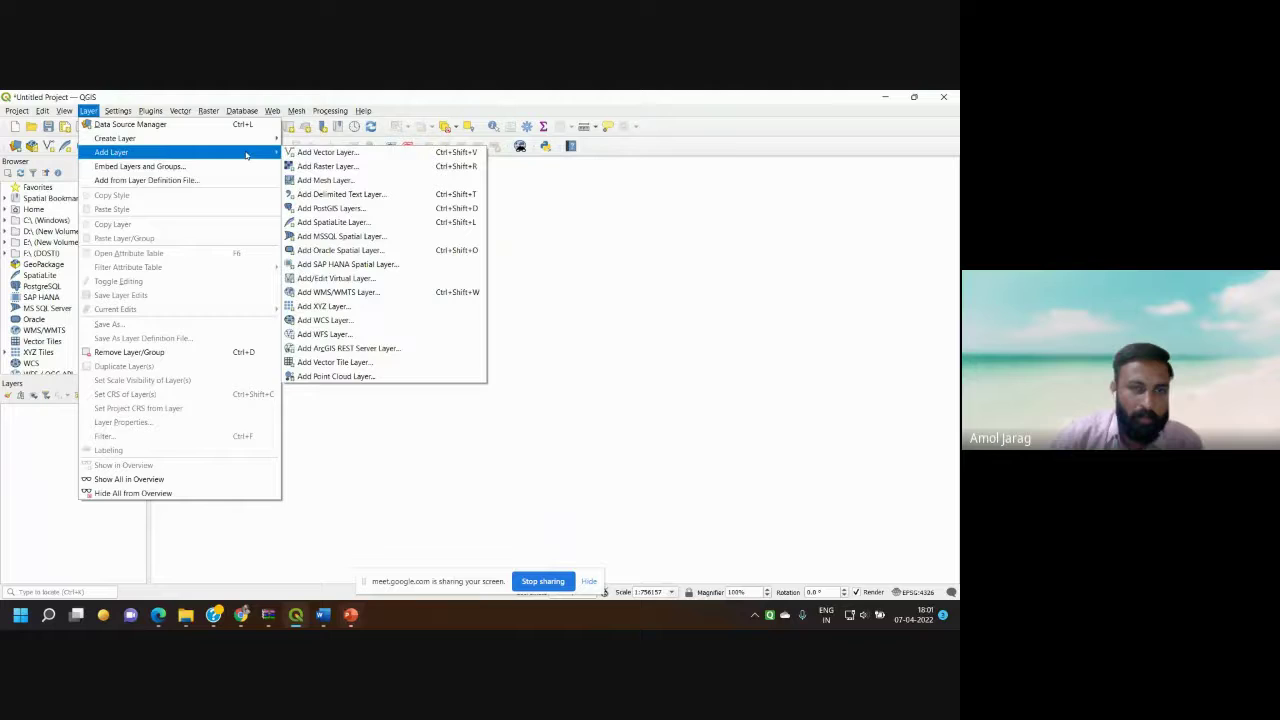
click(332, 156)
click(621, 484)
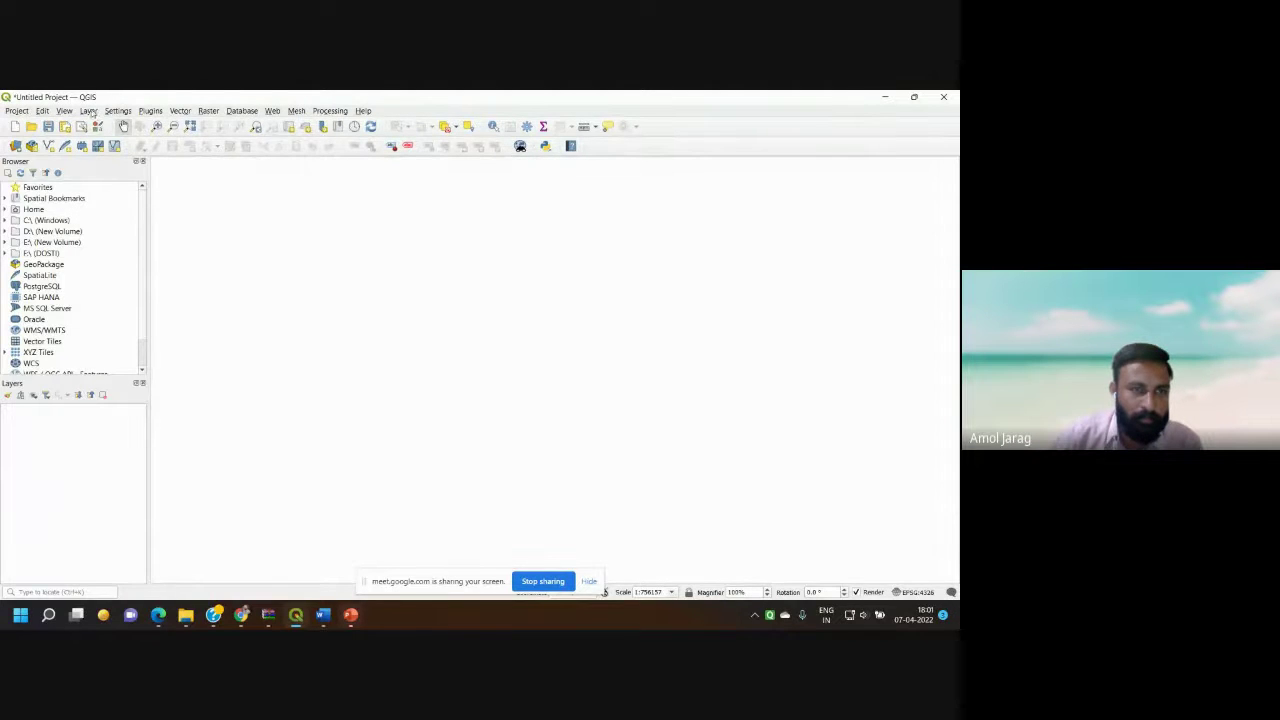
click(88, 110)
mouse_move(177, 154)
click(360, 151)
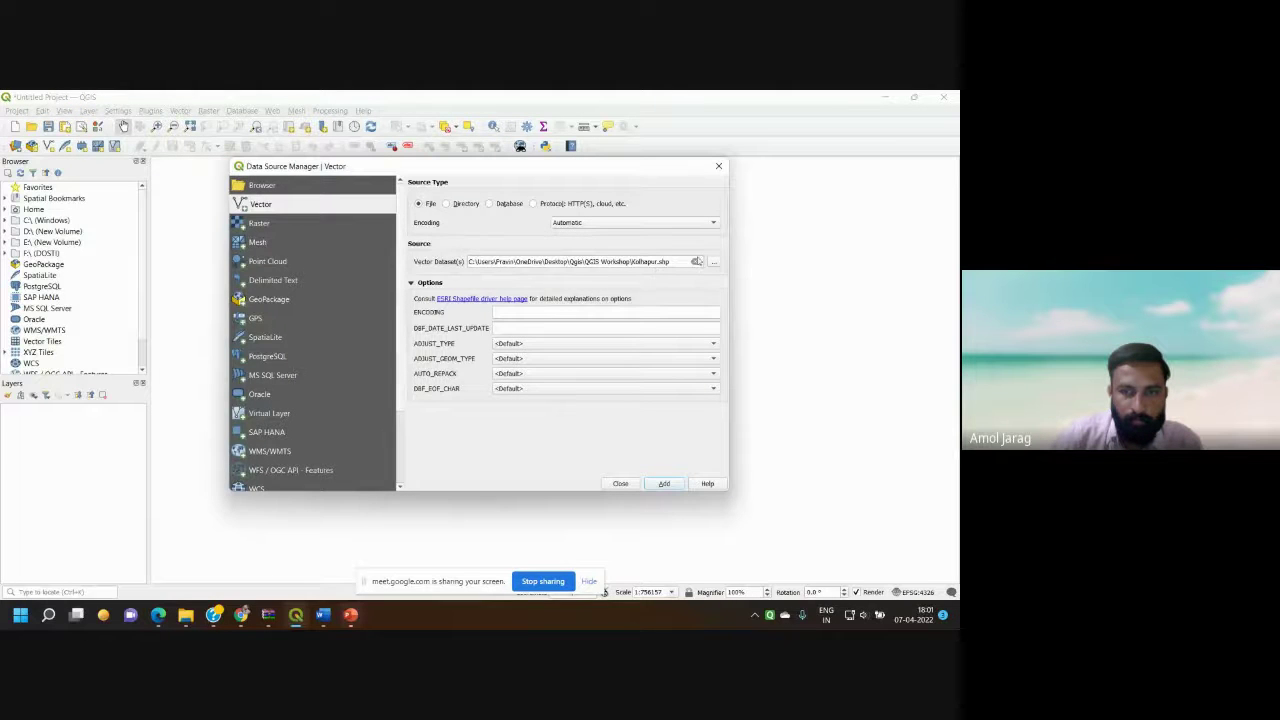
click(714, 261)
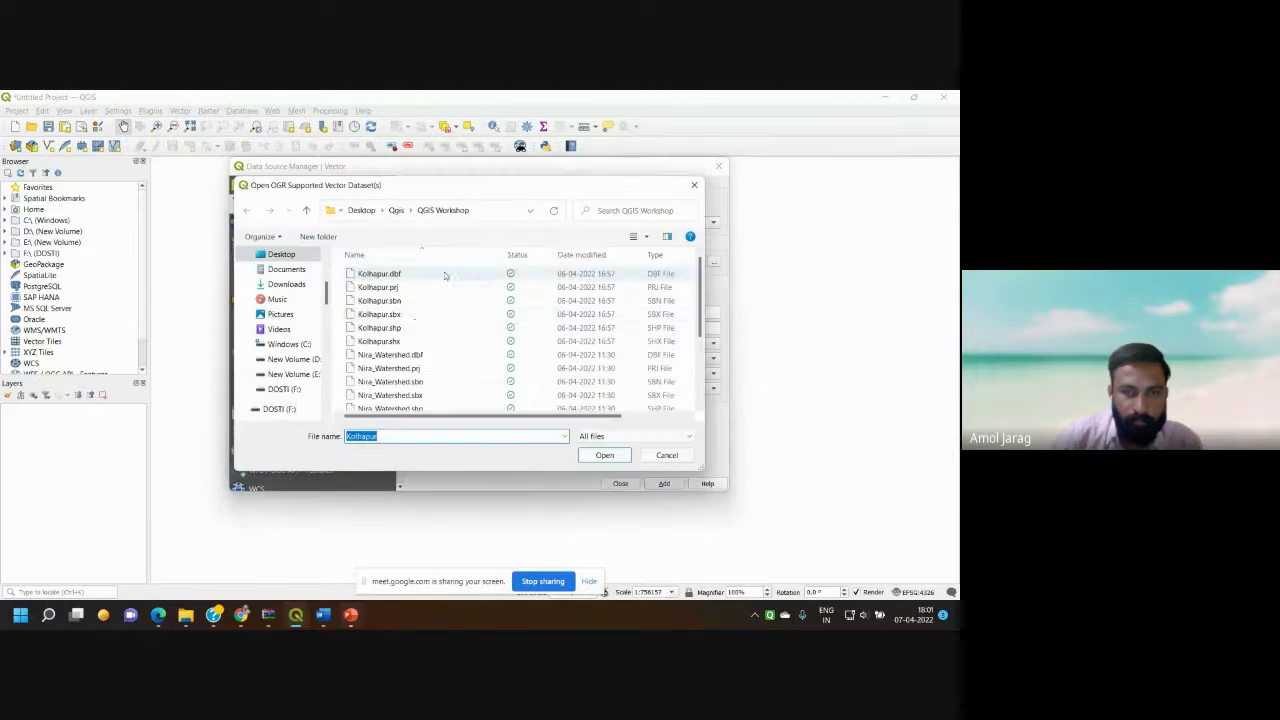
click(414, 328)
click(604, 455)
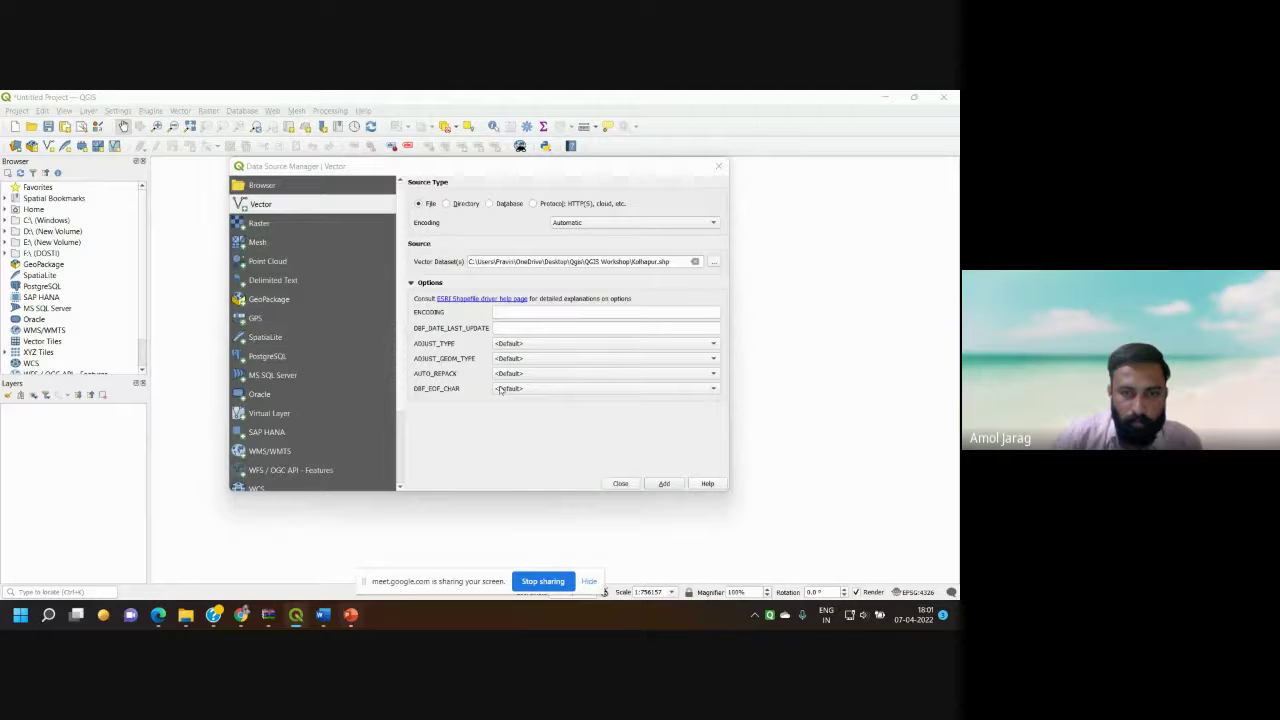
click(664, 484)
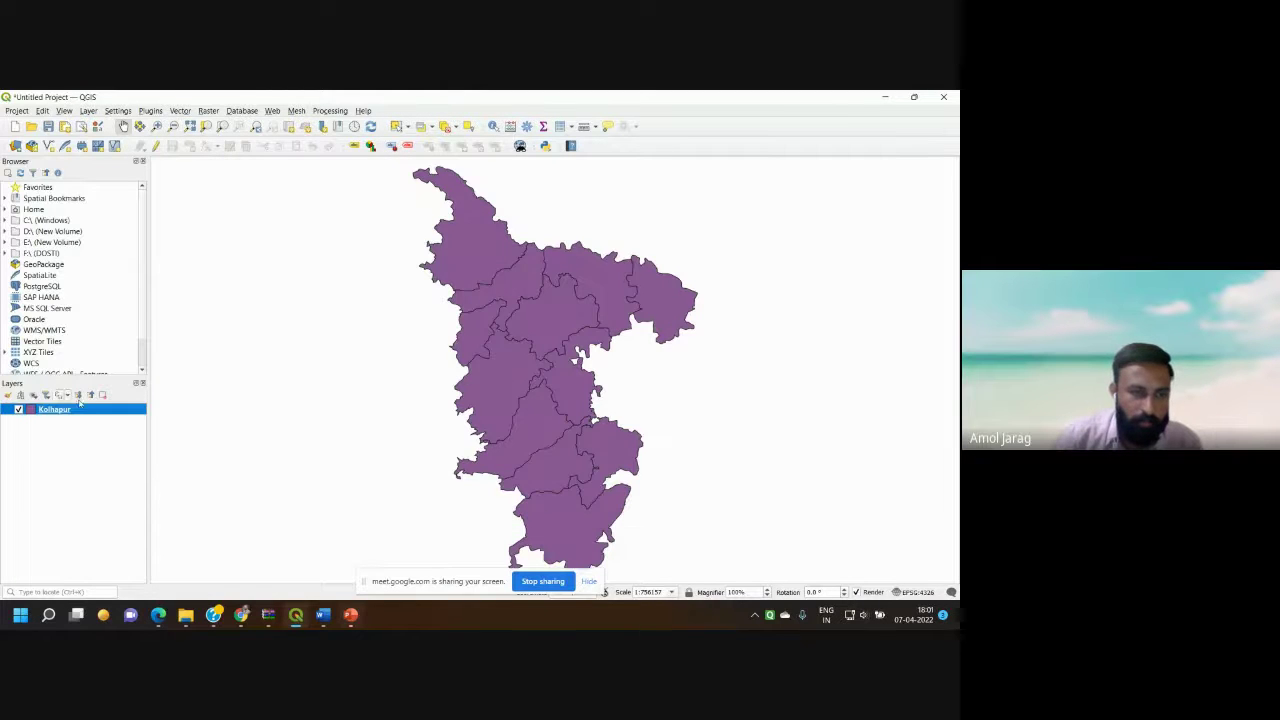
Fill the new Kolhapur layer with a hashed black X cross-hatch pattern.
right_click(76, 413)
click(92, 400)
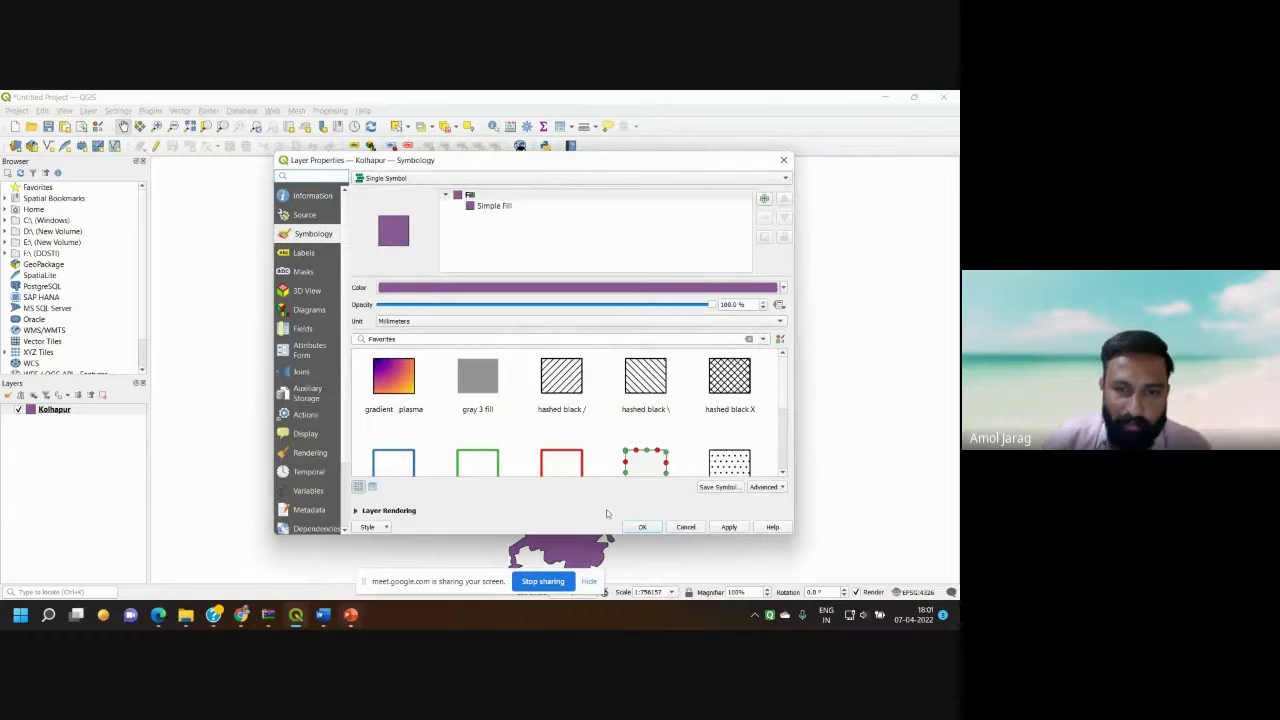
click(562, 385)
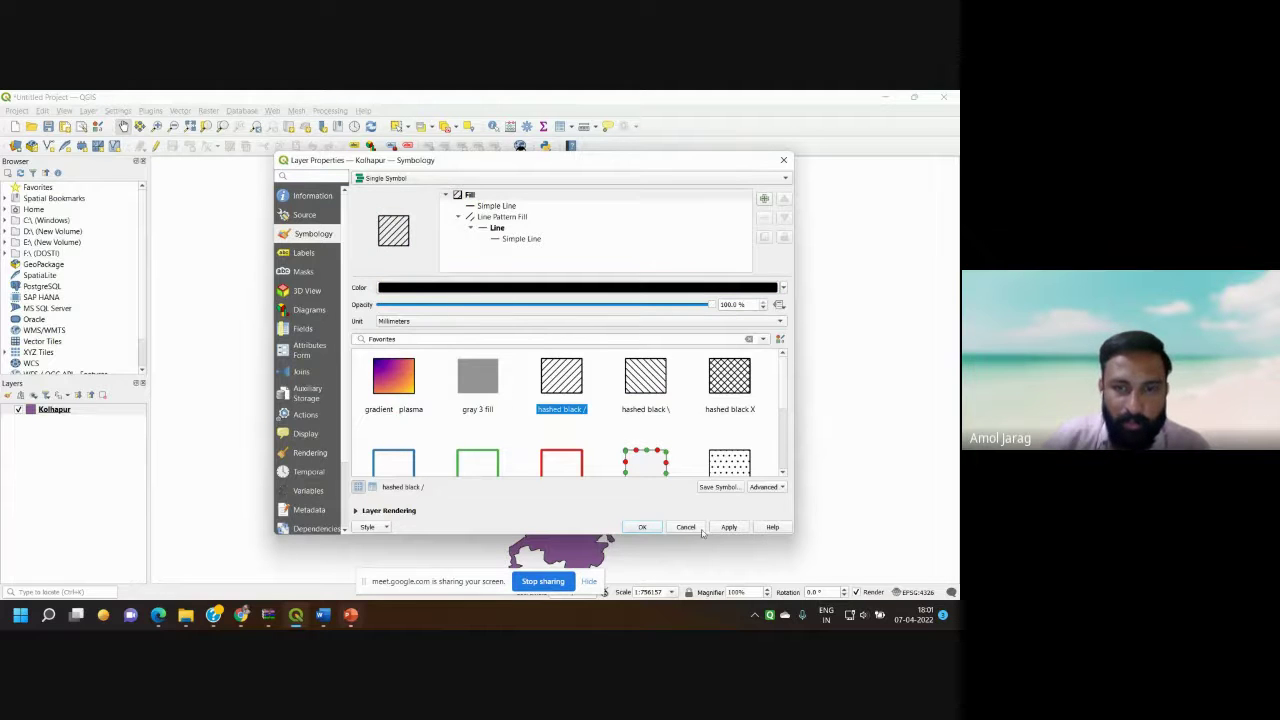
click(648, 390)
click(731, 383)
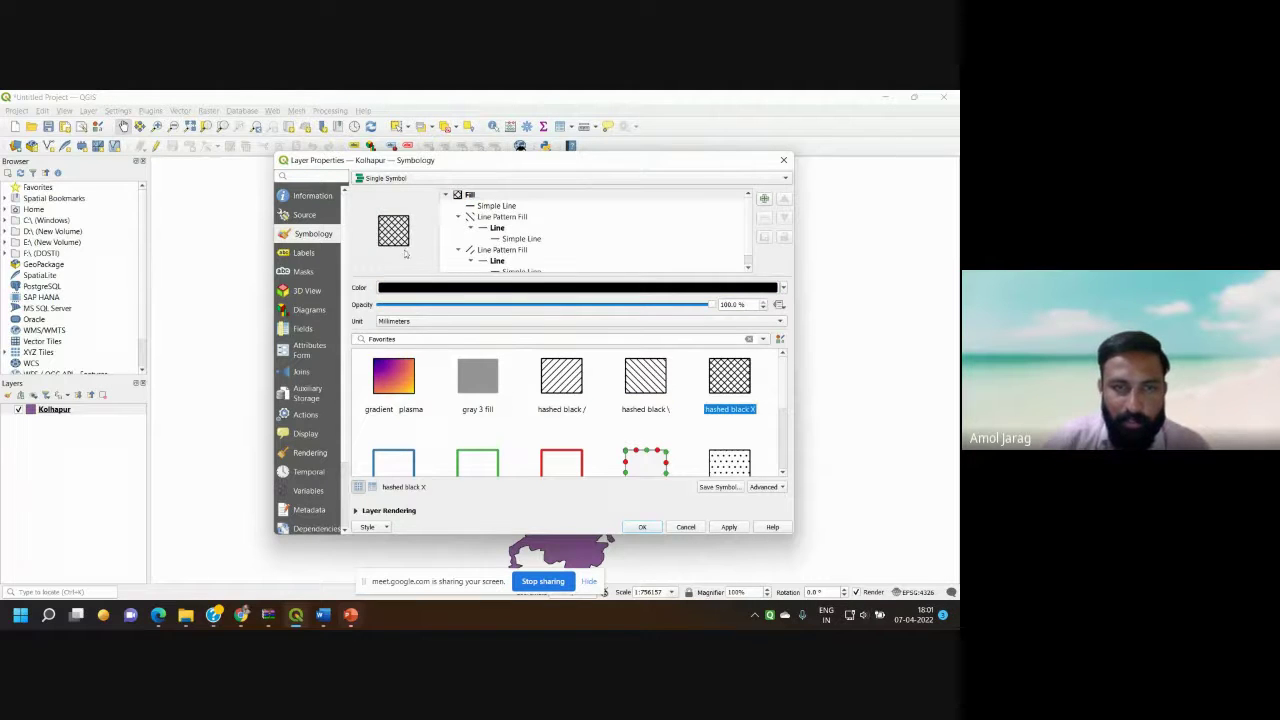
click(748, 260)
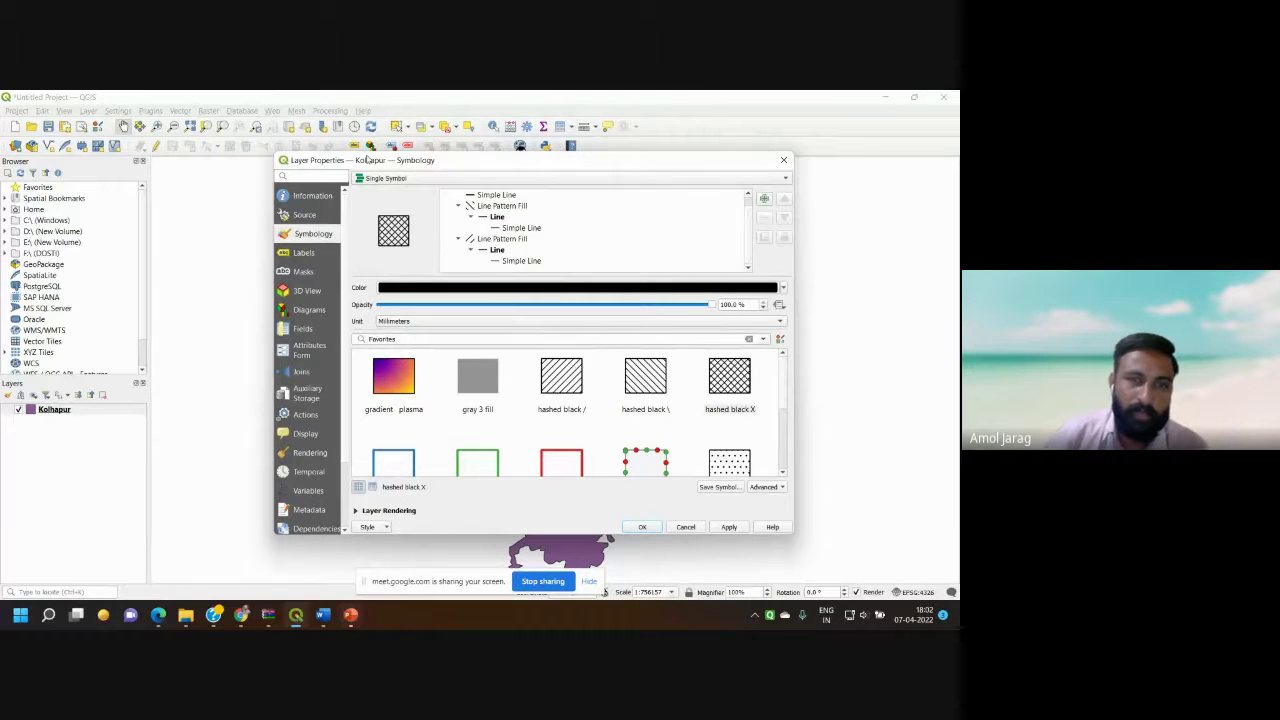
Render Kolhapur as Graduated by GENERAL with Spectral ramp and Equal Interval classes.
click(388, 179)
click(388, 202)
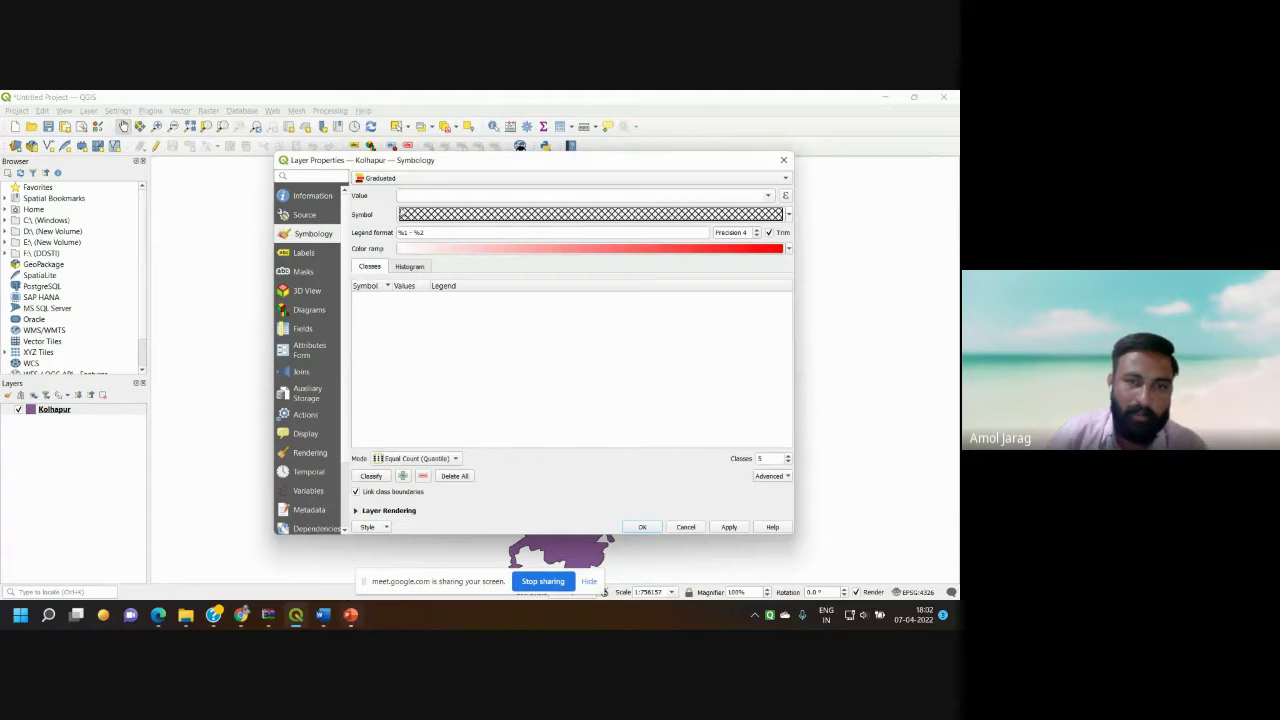
click(788, 249)
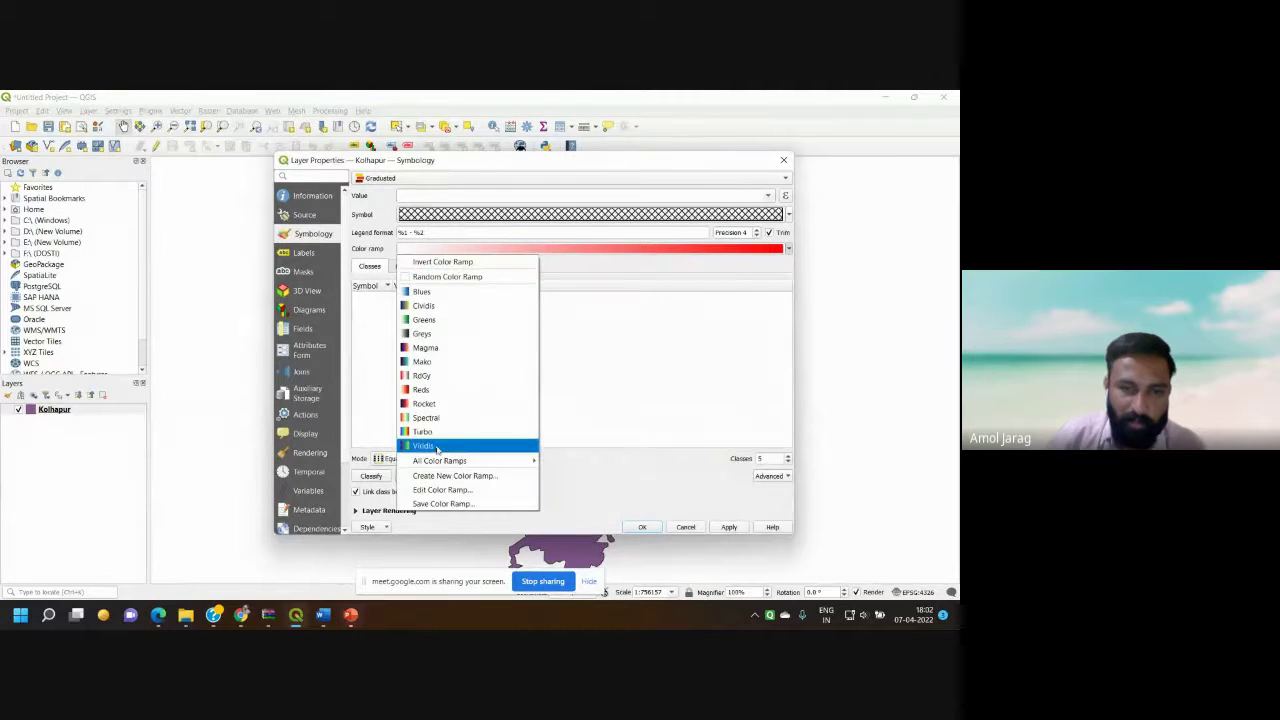
click(430, 418)
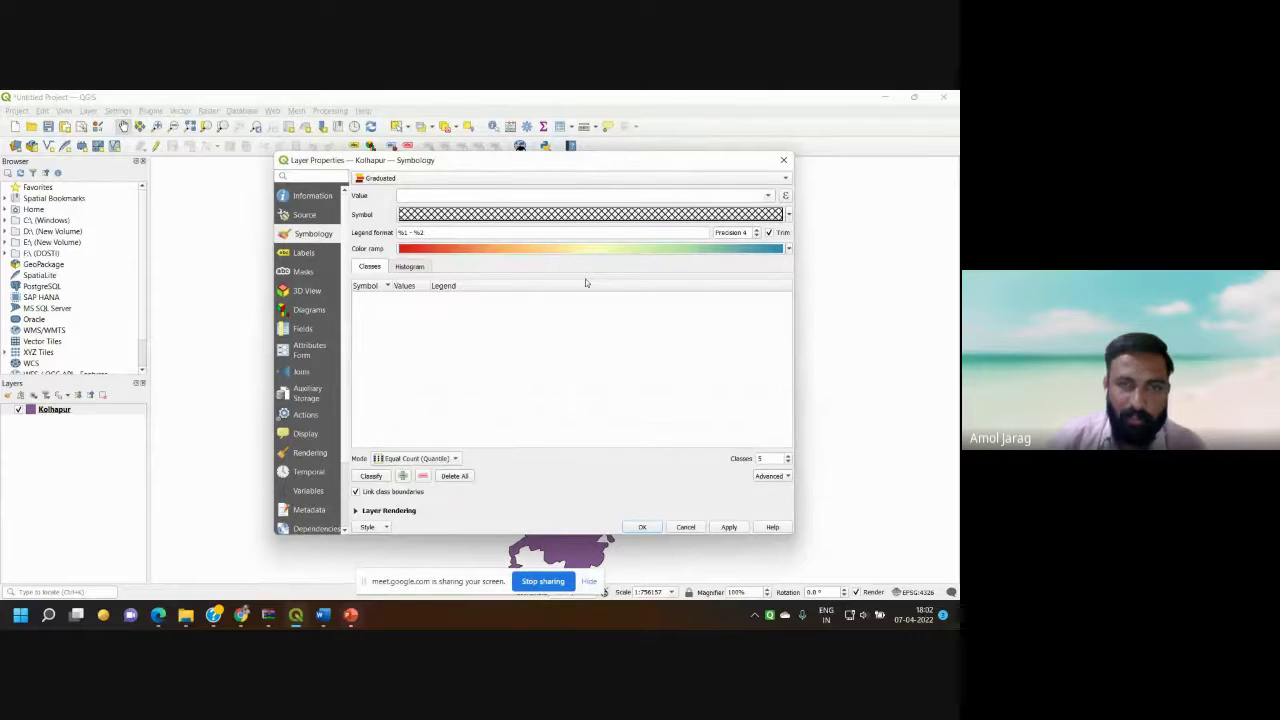
click(769, 196)
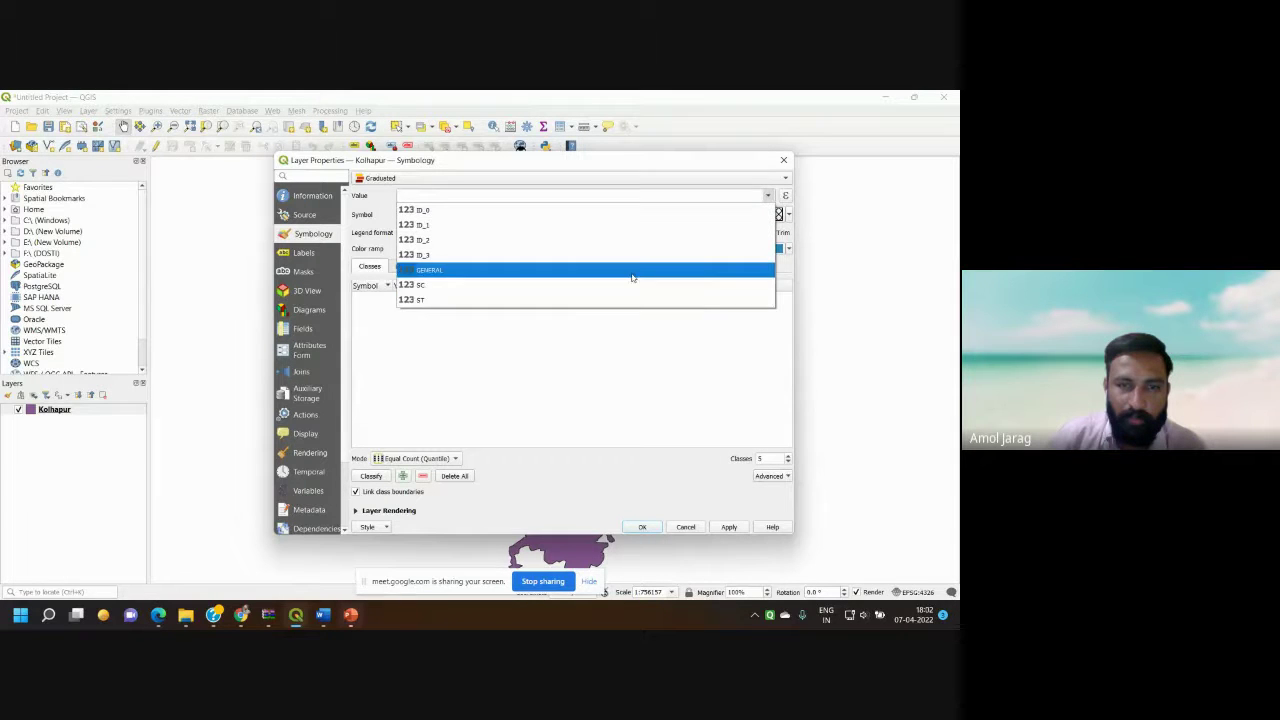
click(631, 270)
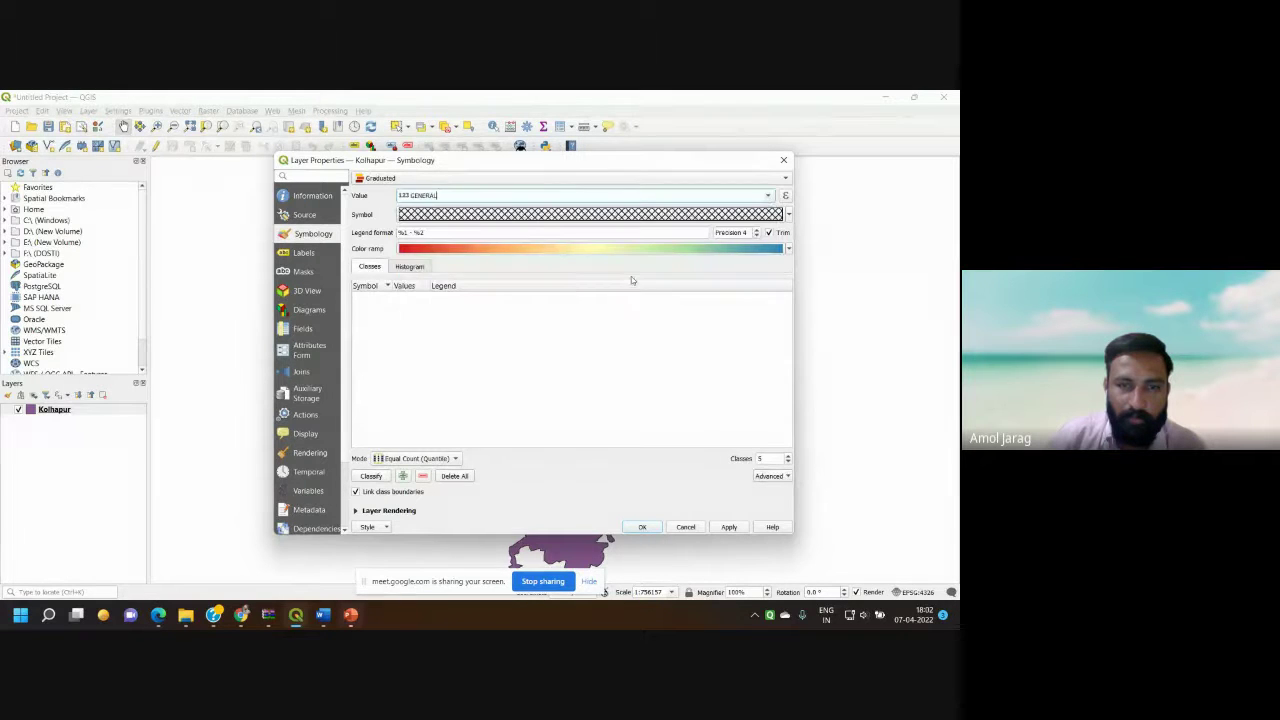
click(442, 458)
click(411, 470)
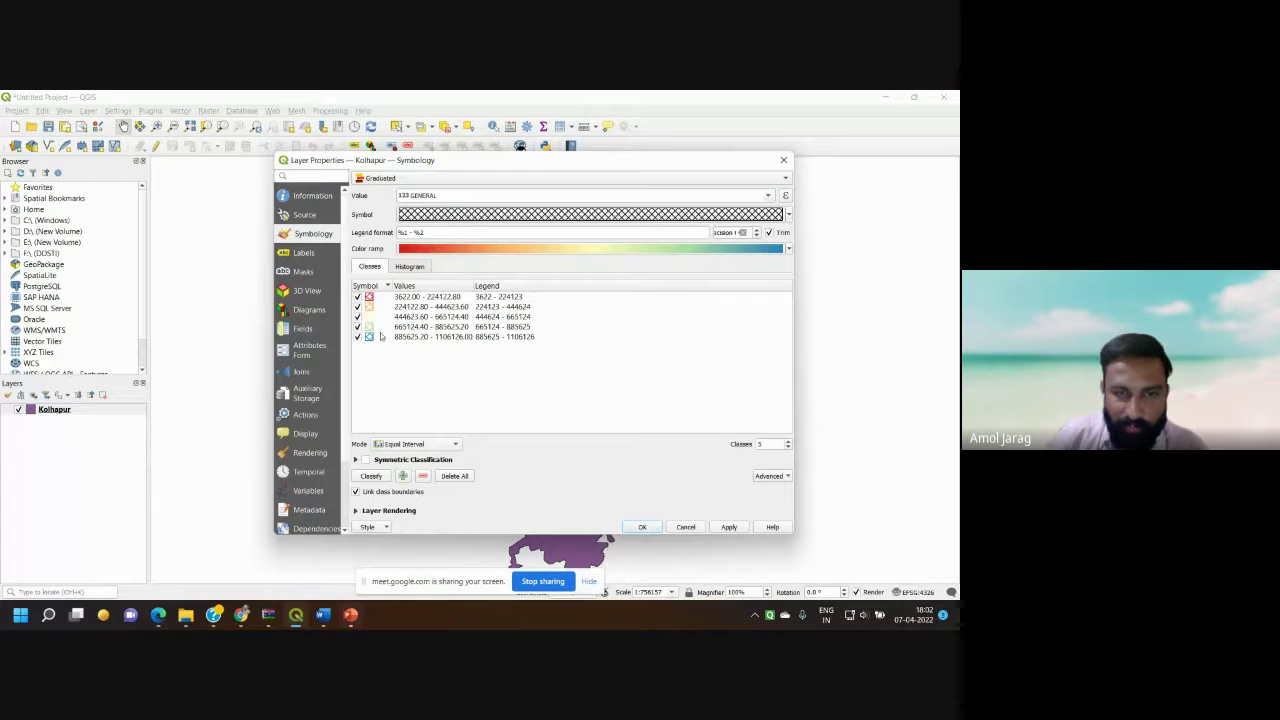
click(644, 528)
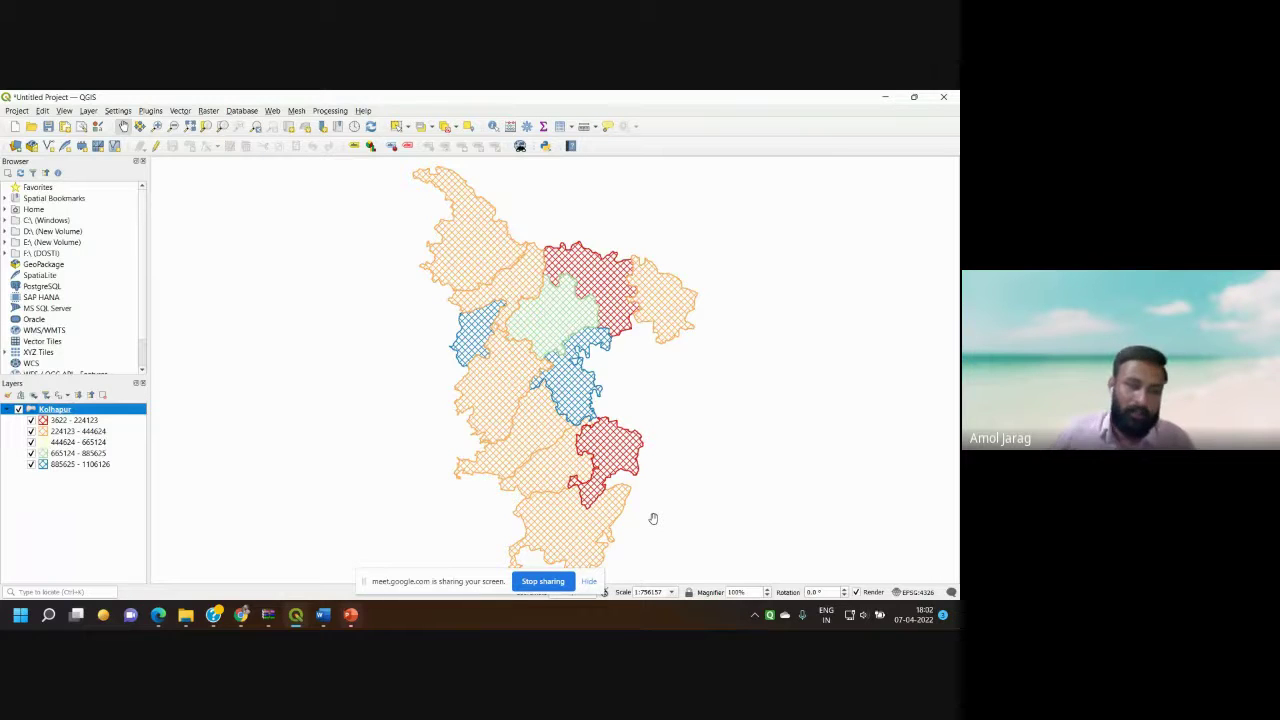
Label each Kolhapur tahsil with its GENERAL value, placed horizontally.
right_click(60, 414)
click(62, 414)
right_click(69, 411)
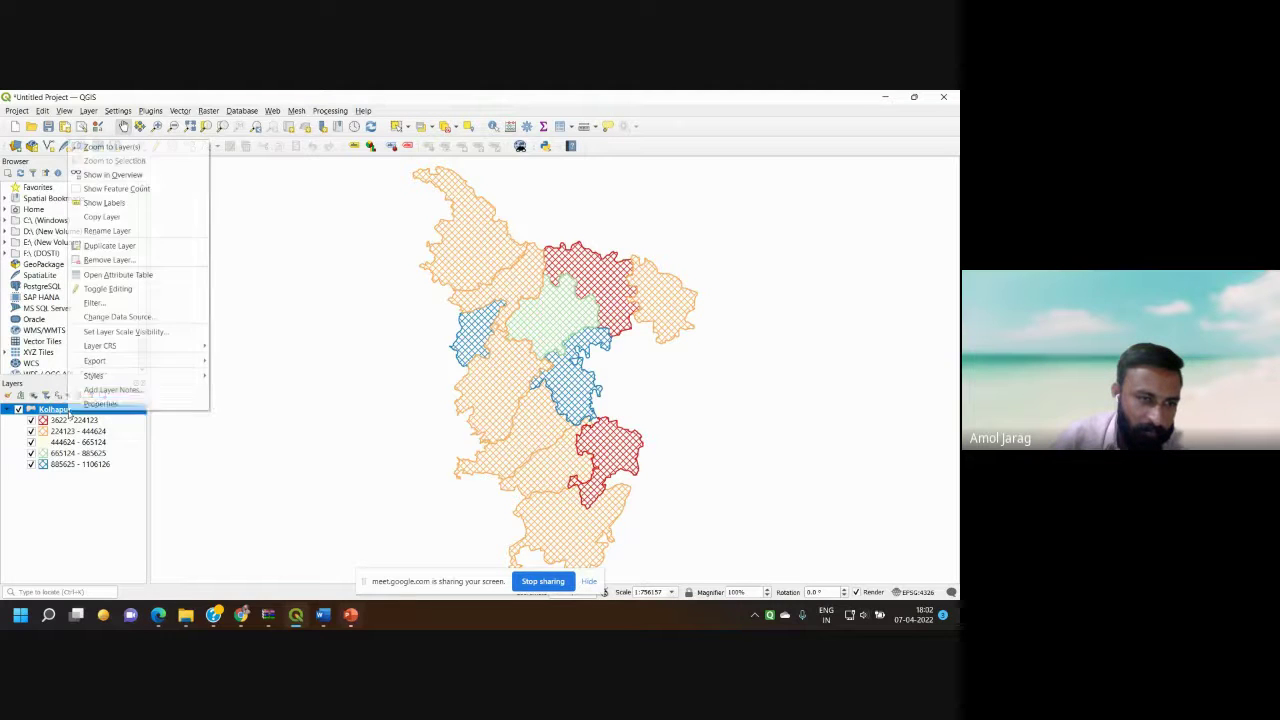
click(101, 403)
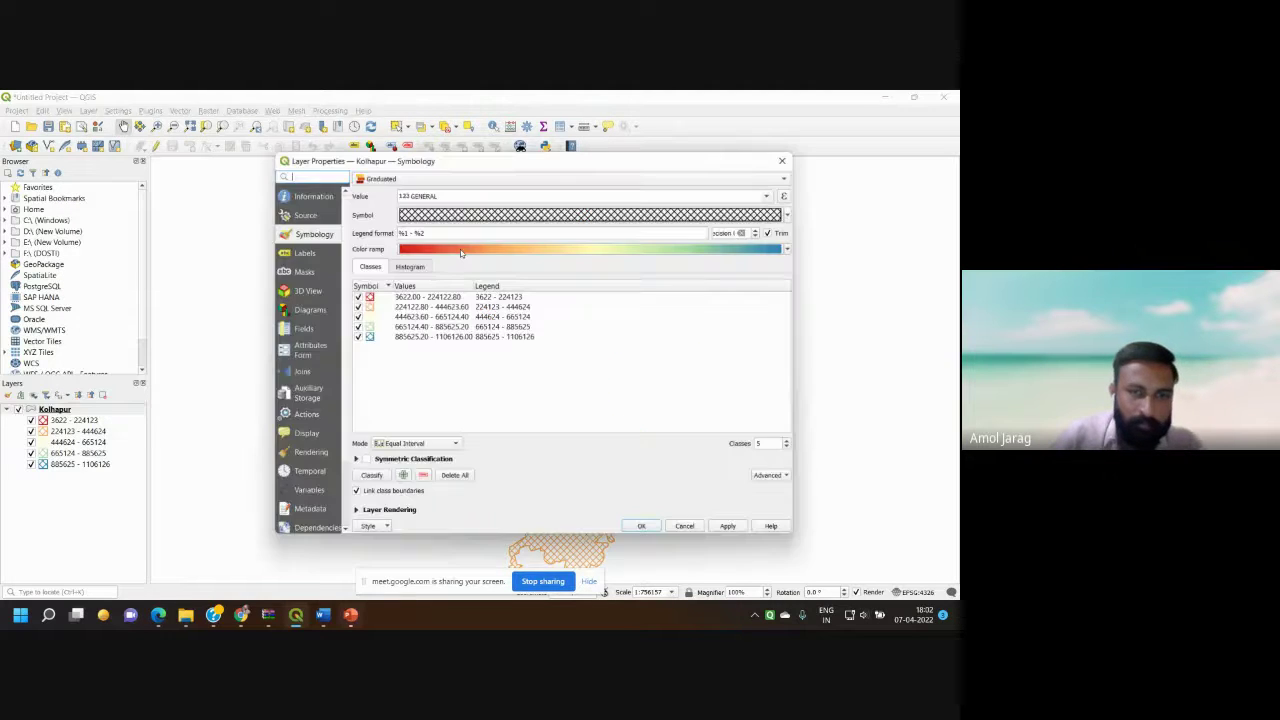
click(304, 252)
click(416, 180)
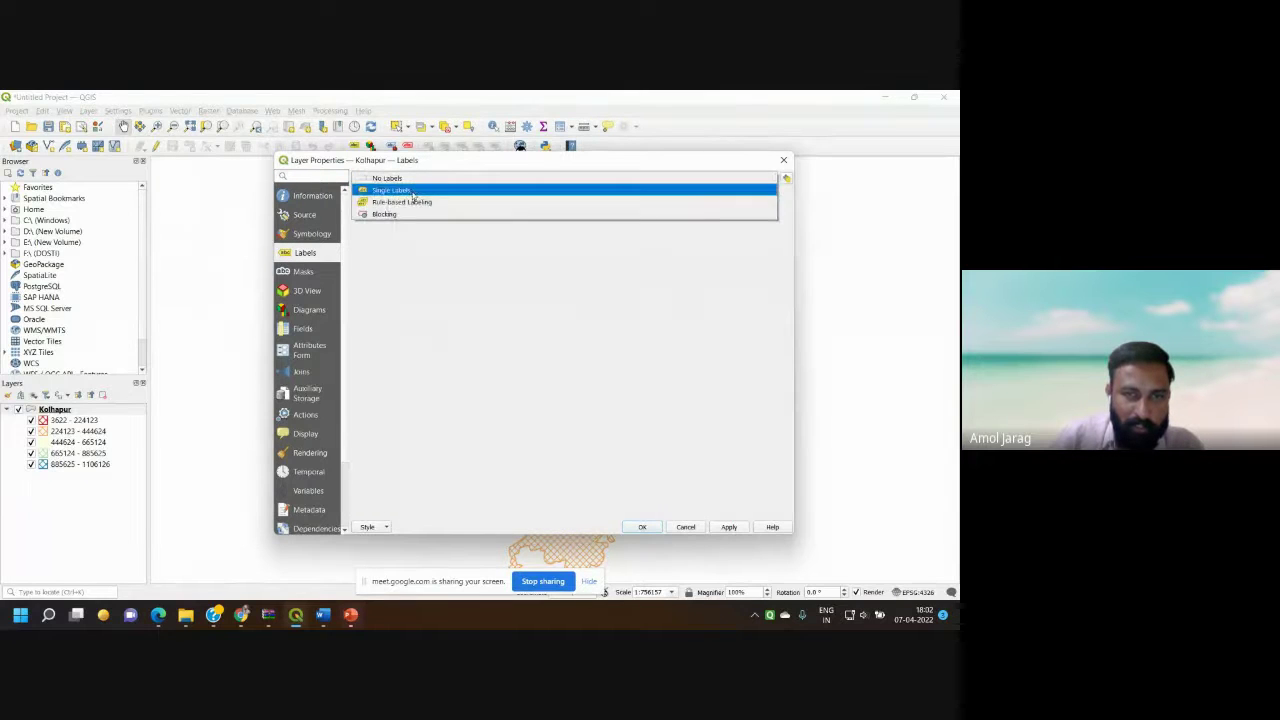
click(413, 191)
click(768, 195)
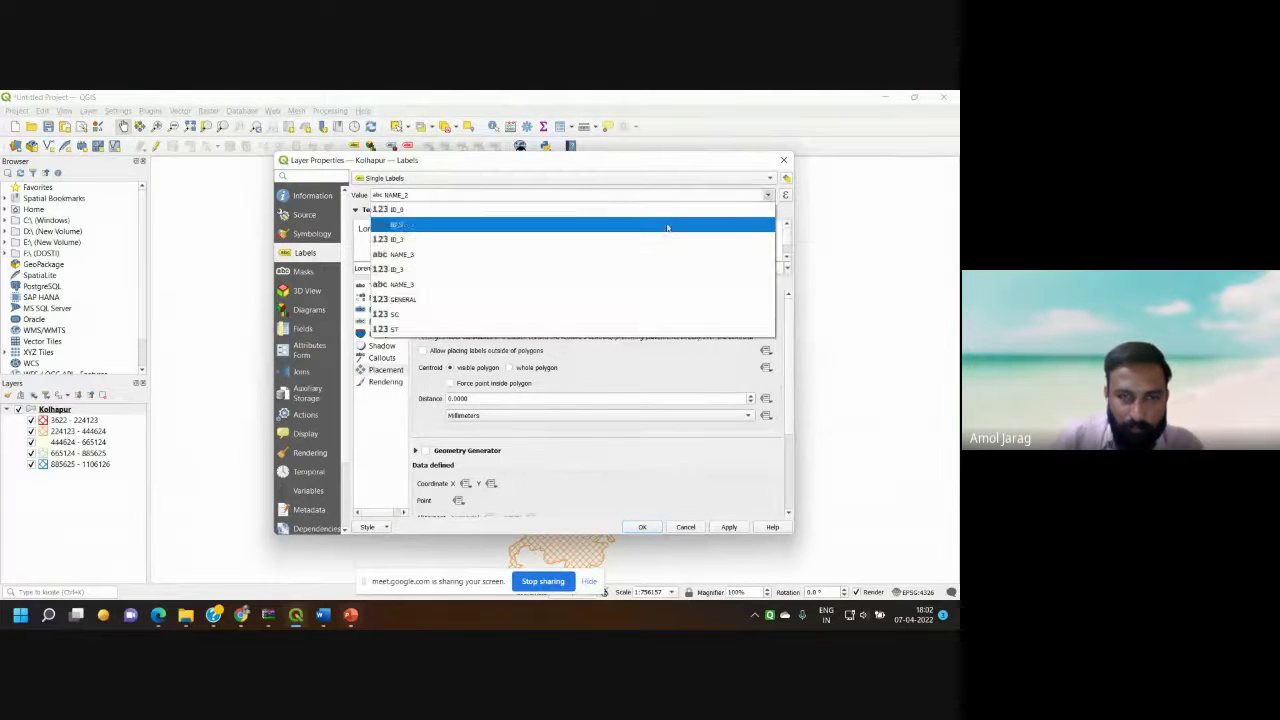
click(615, 299)
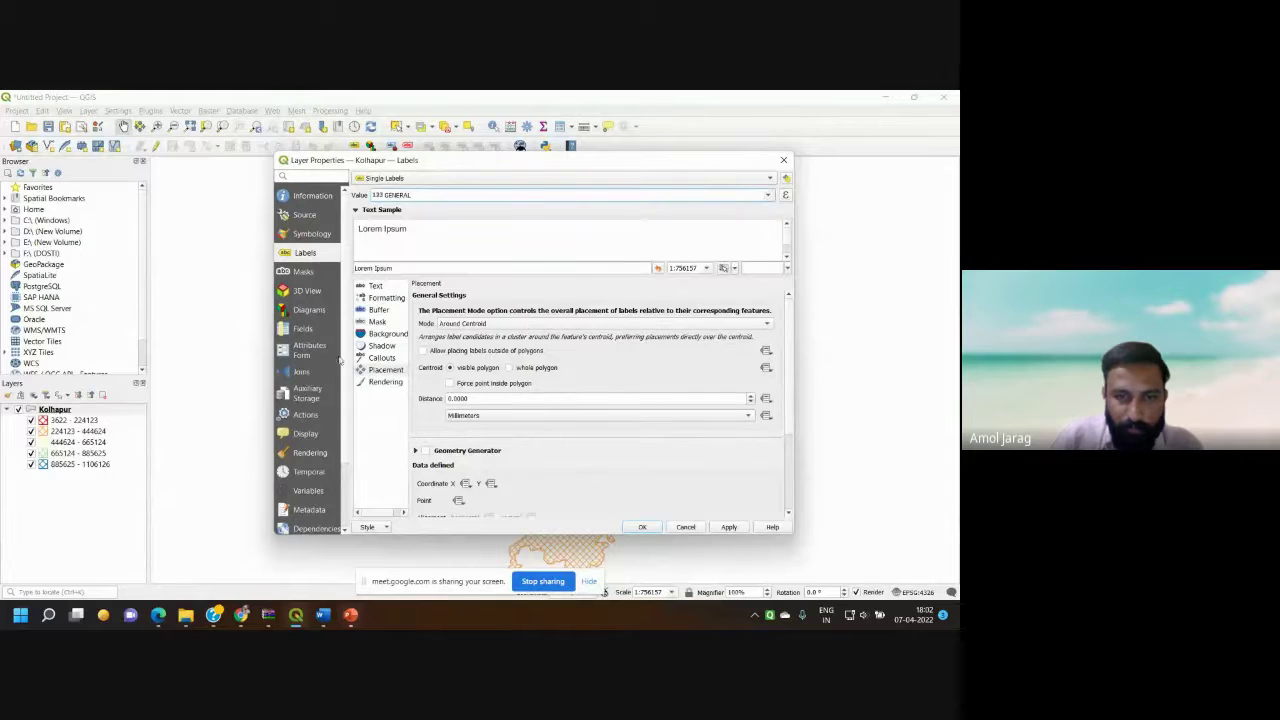
click(386, 371)
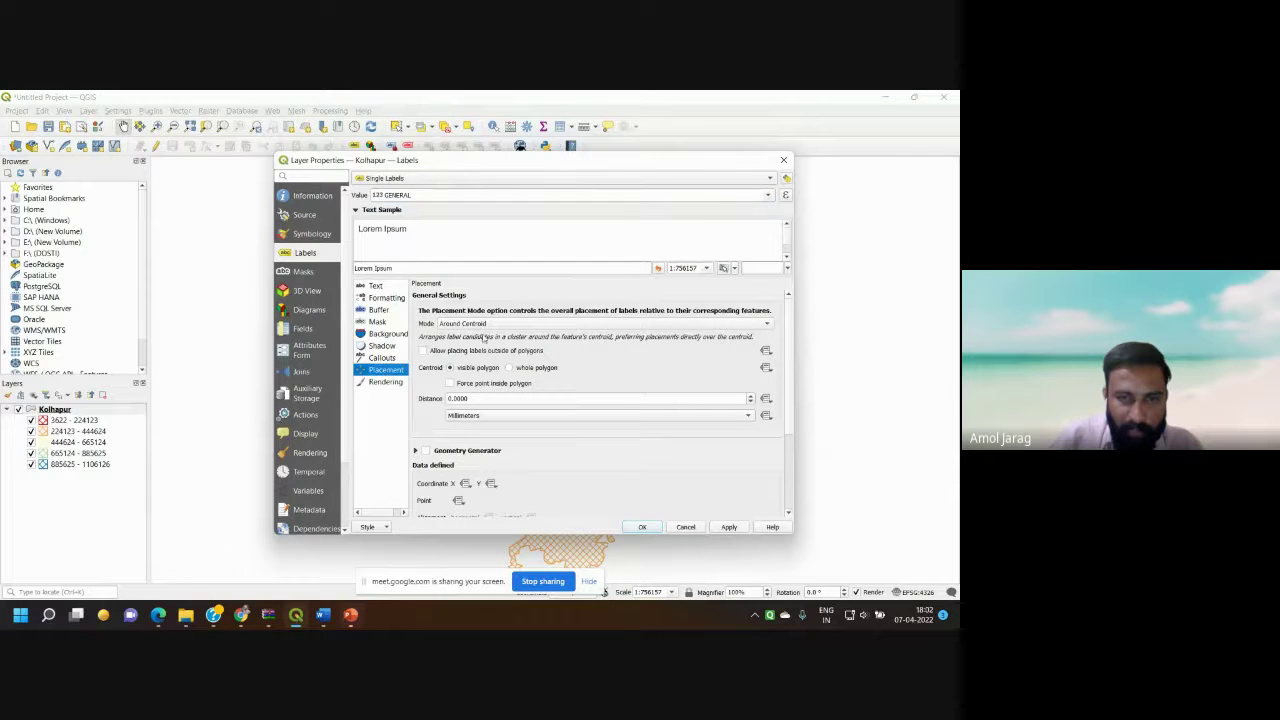
click(484, 326)
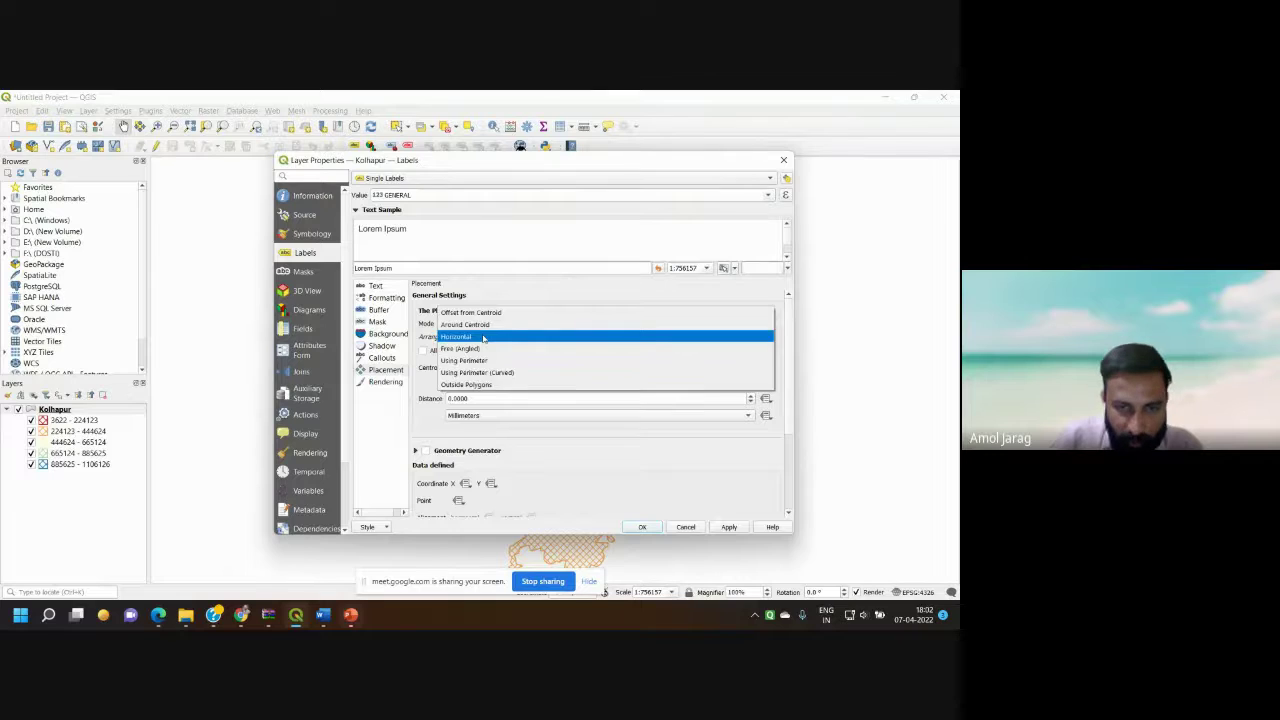
click(484, 338)
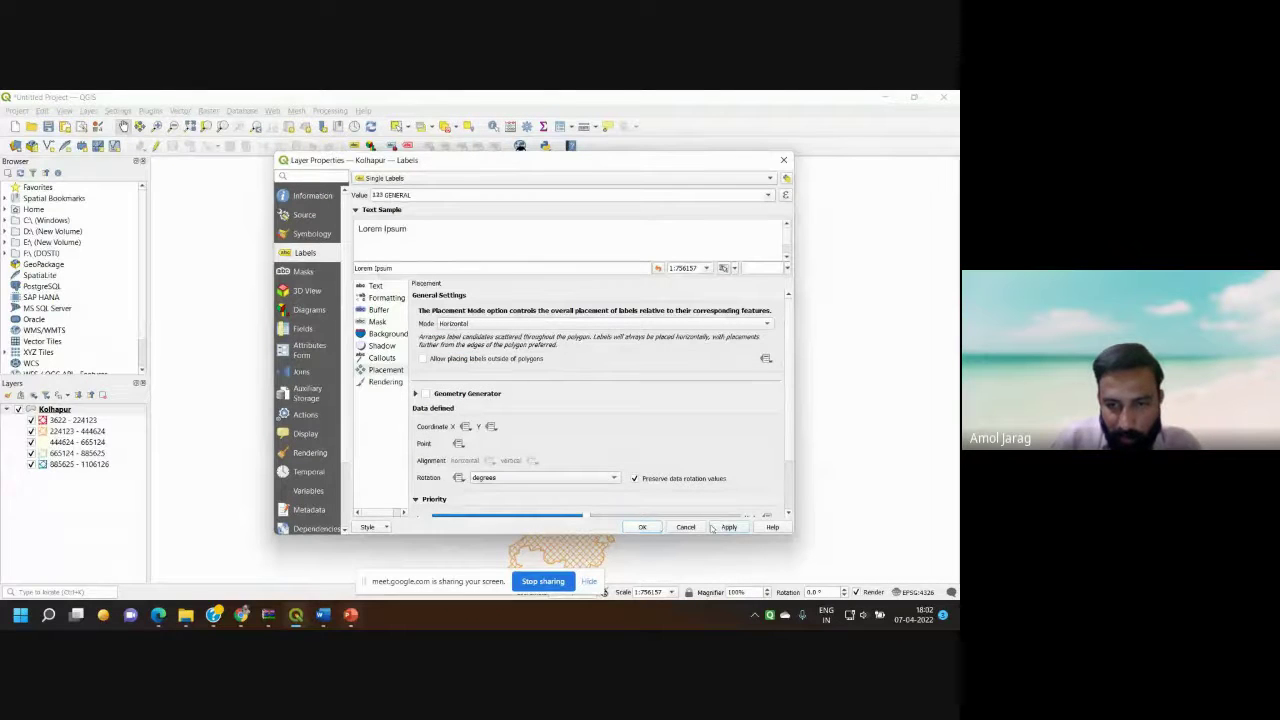
click(642, 527)
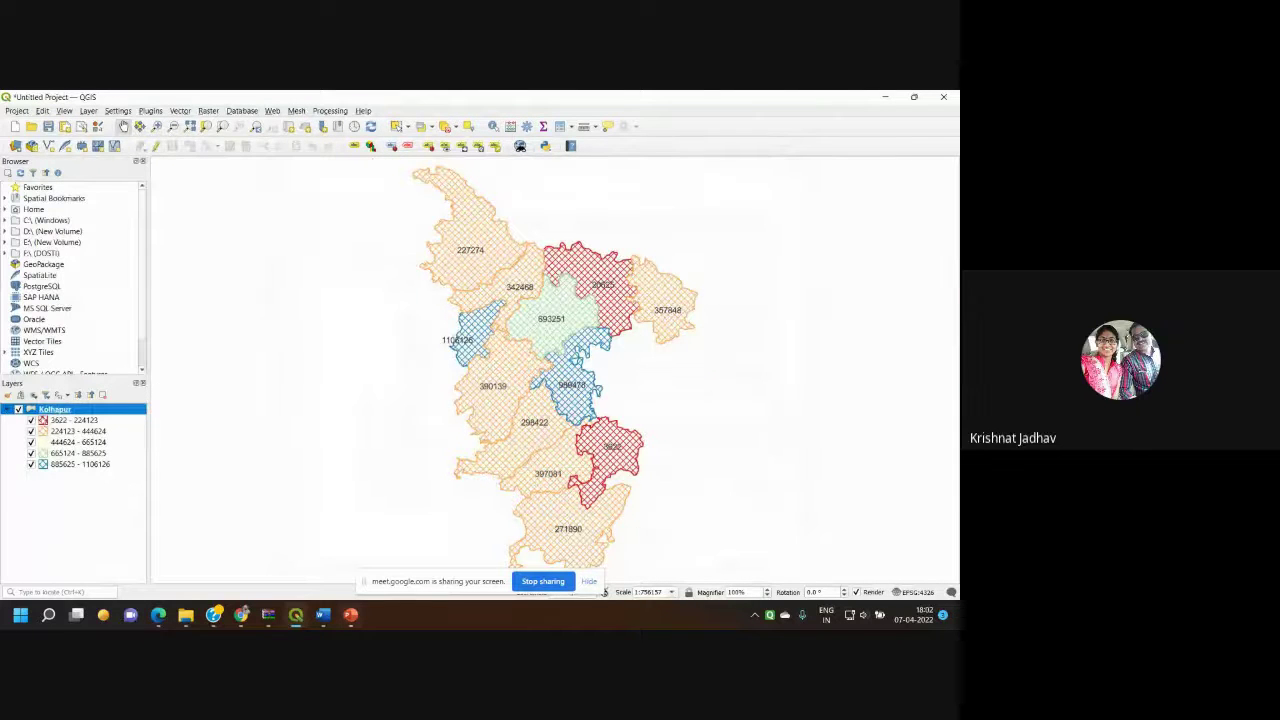
Change the label field from GENERAL to NAME_3.
right_click(75, 412)
key(Escape)
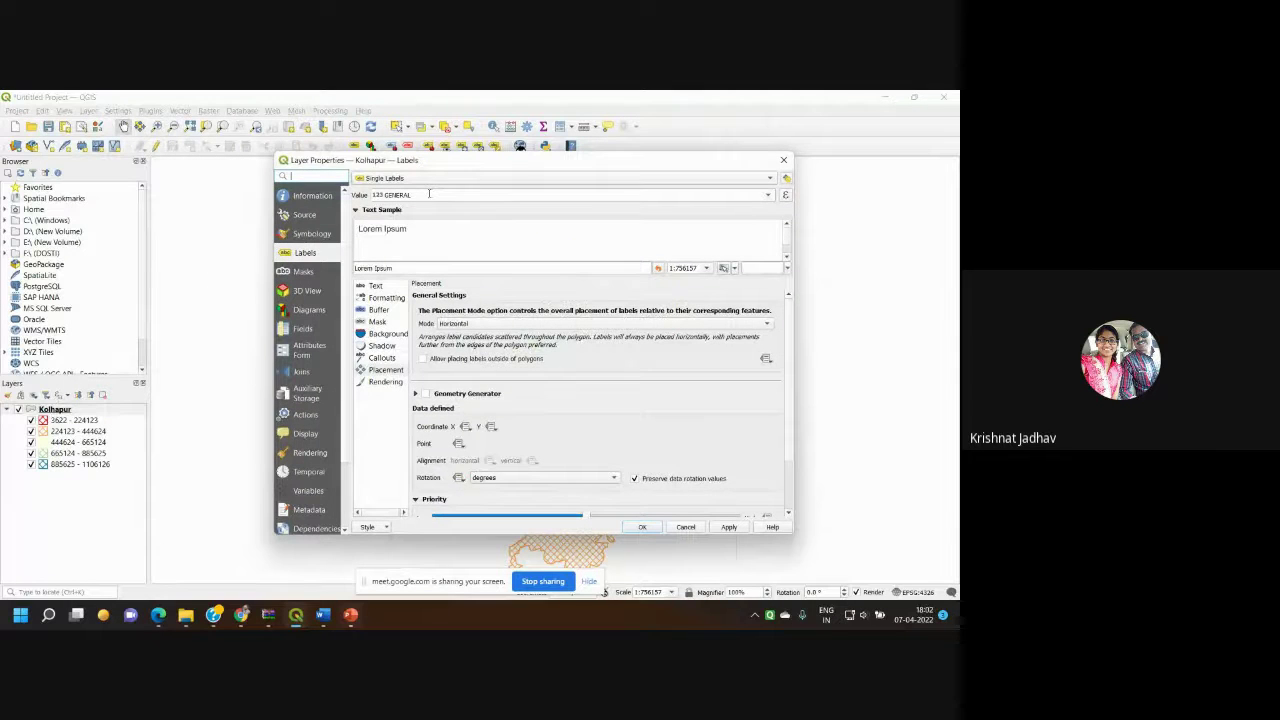
click(768, 195)
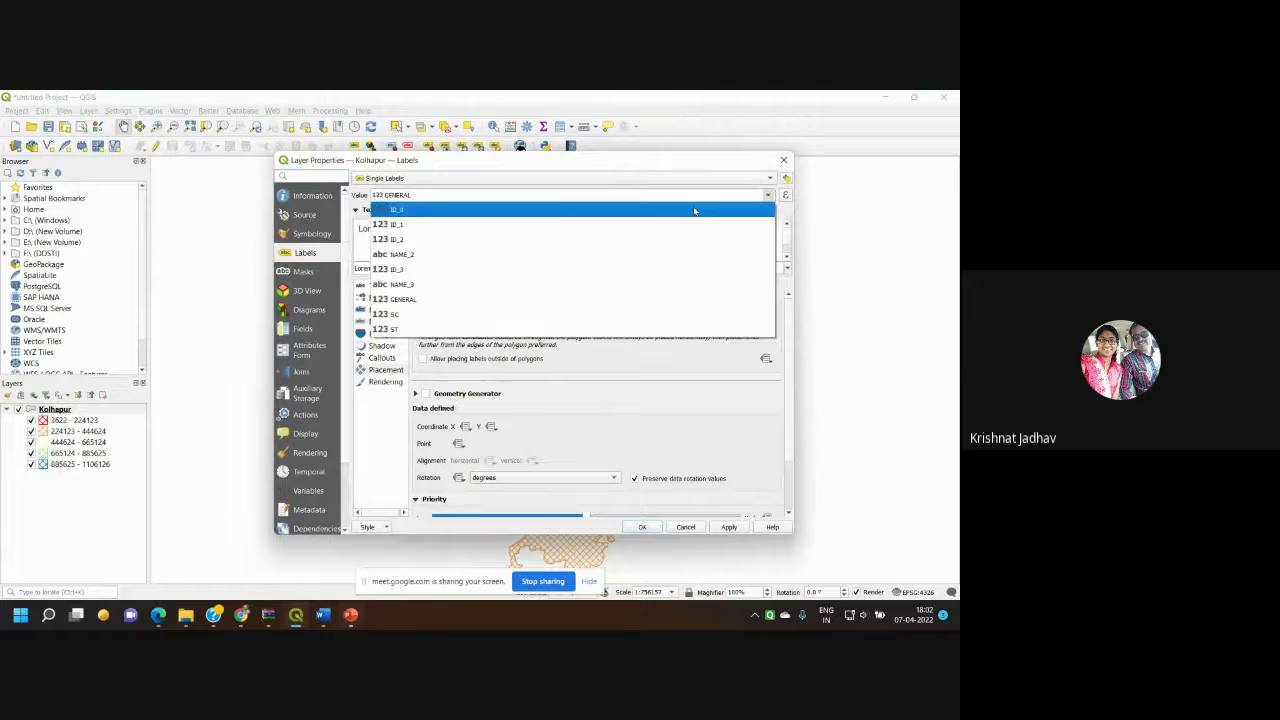
click(552, 290)
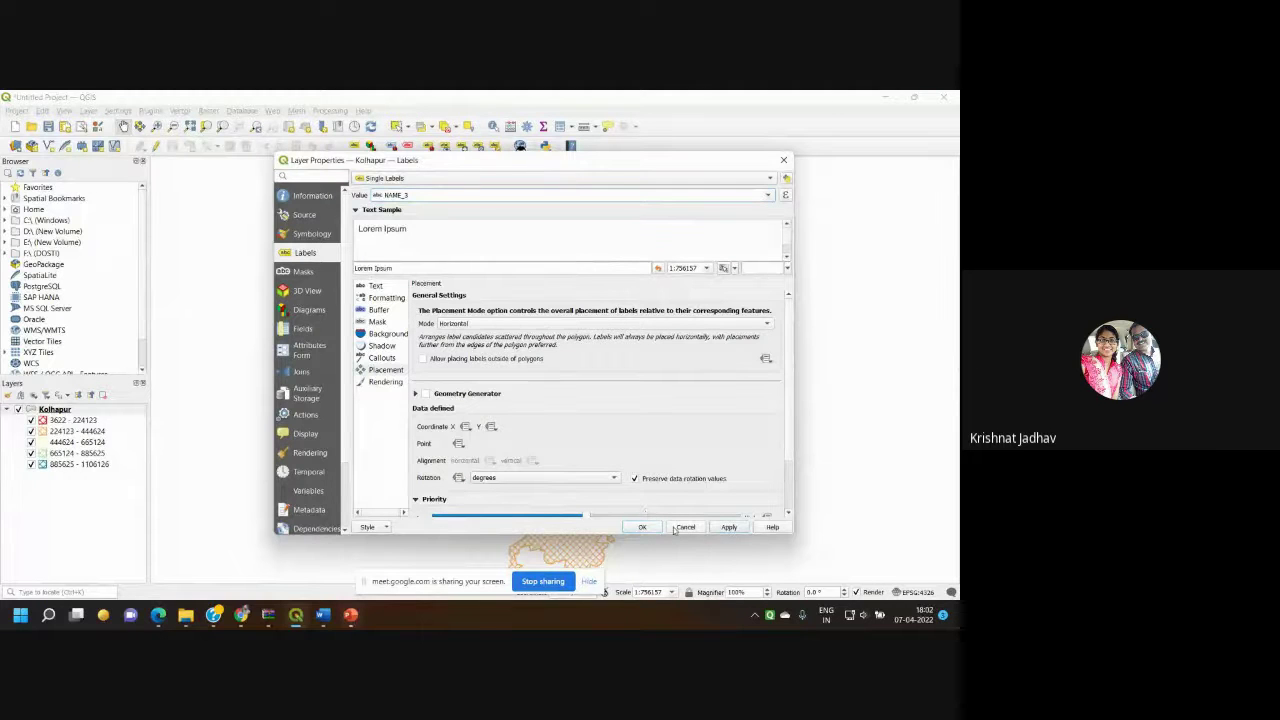
Apply the NAME_3 labels so names like Shahuwadi, Panhala and Chandgad appear on the map.
click(642, 527)
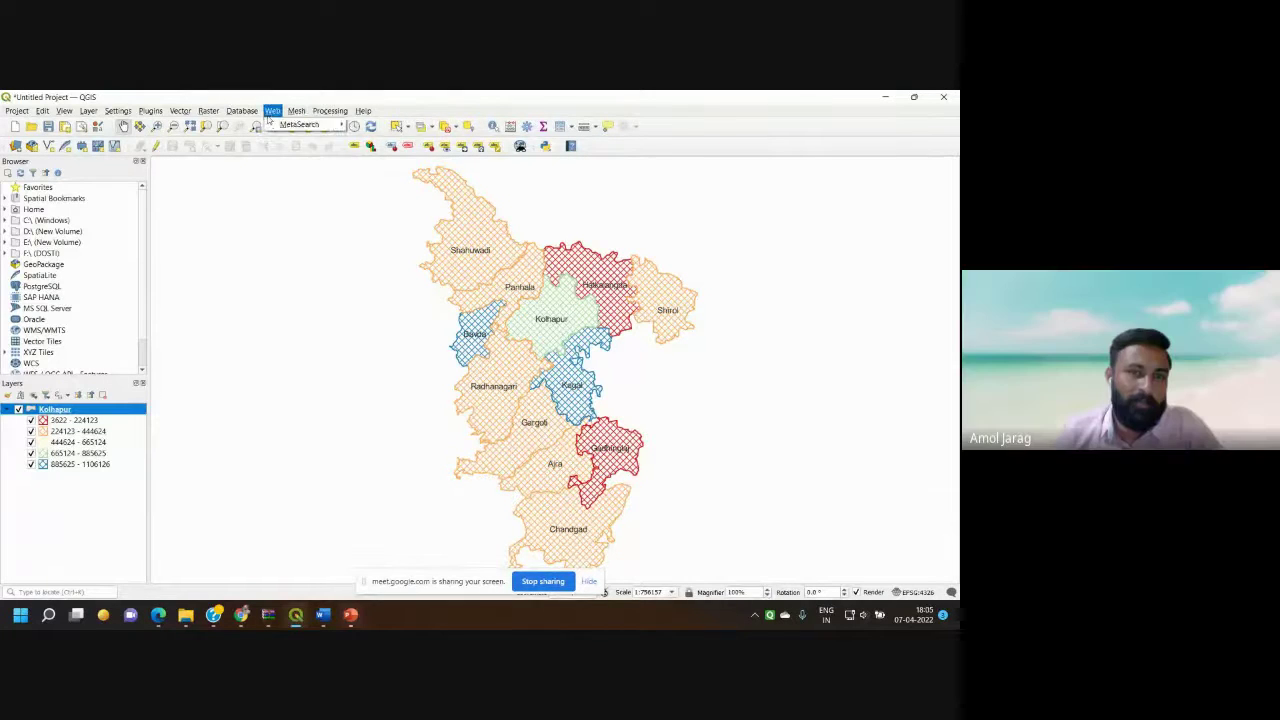
Browse the QGIS menu bar for the Plugins menu holding the Python Console.
click(180, 111)
mouse_move(150, 111)
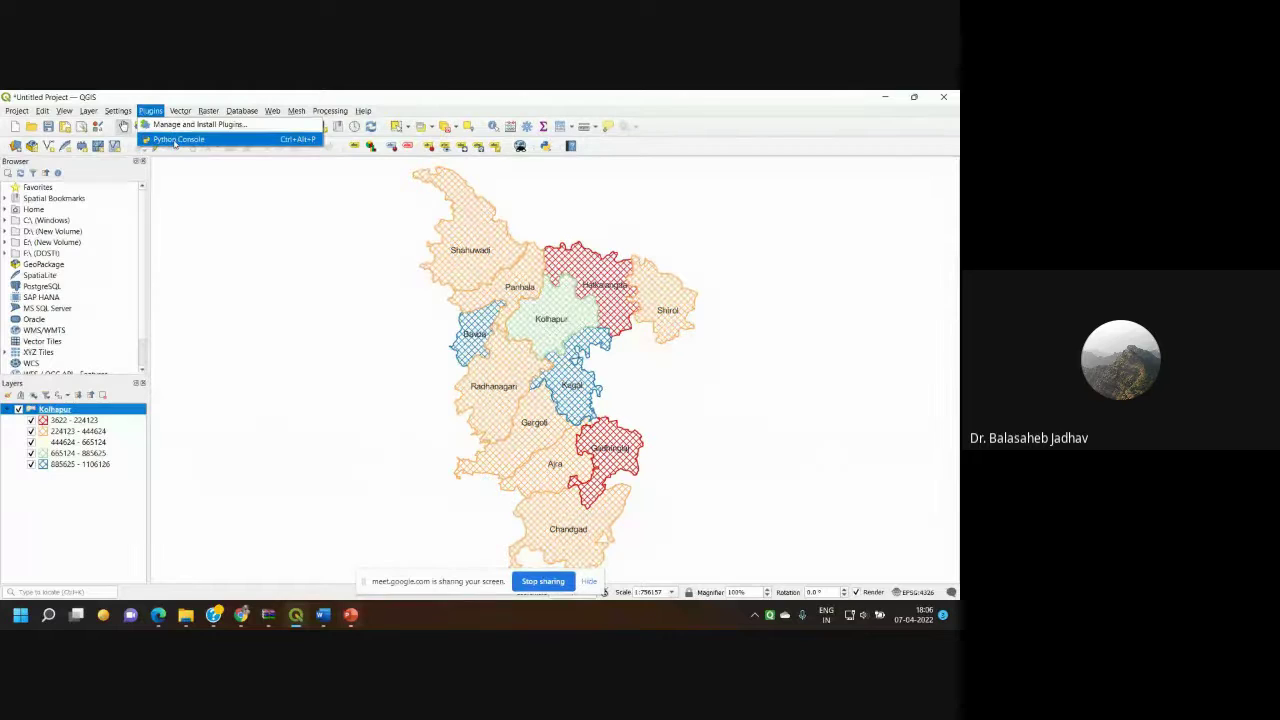
Open the Python Console, enter the test text 'VBKJFBV', then close the console.
click(177, 139)
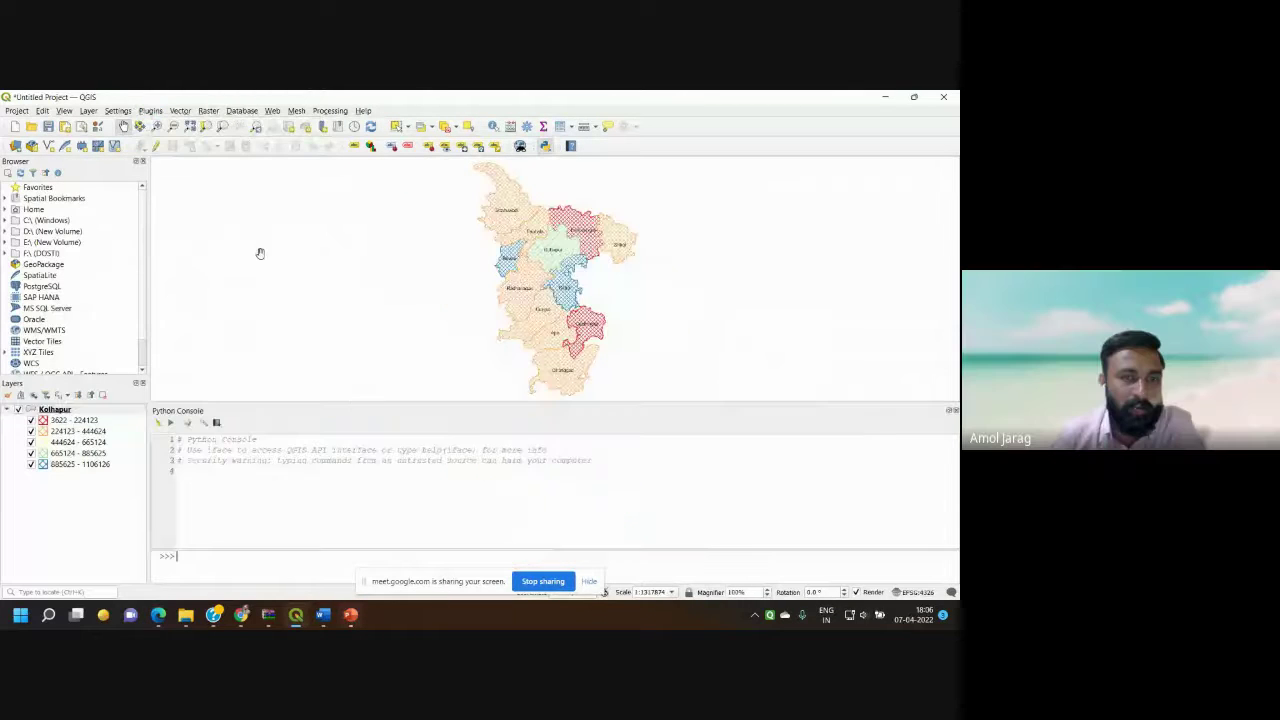
click(230, 482)
text(VBKJFBV)
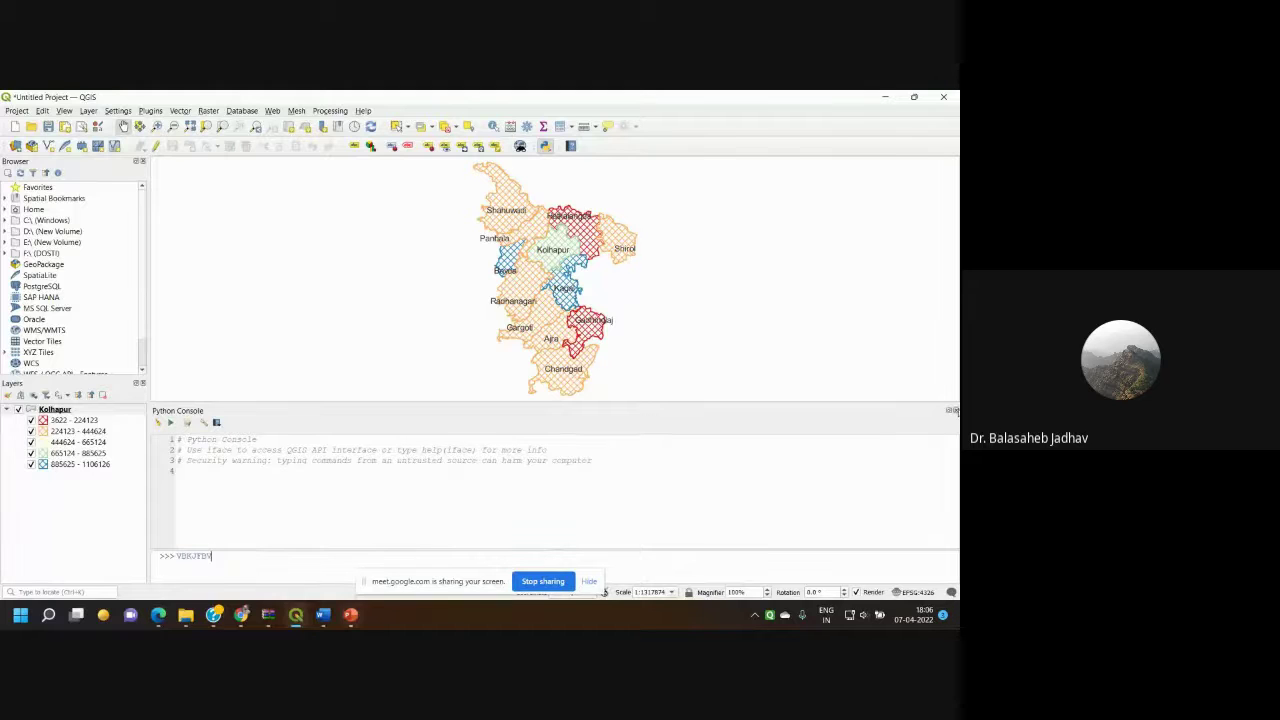
click(953, 410)
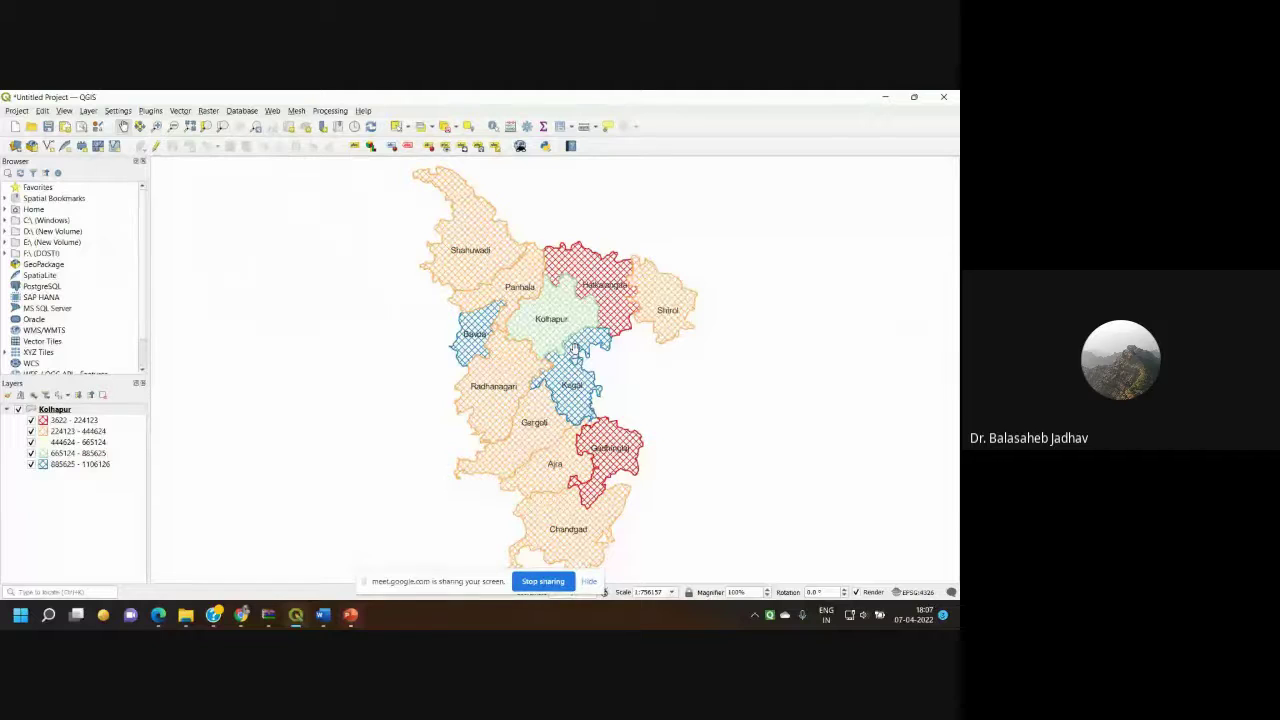
Minimize QGIS, bring back the Meet window, stop the screen-share mirror, and open a new tab.
click(884, 98)
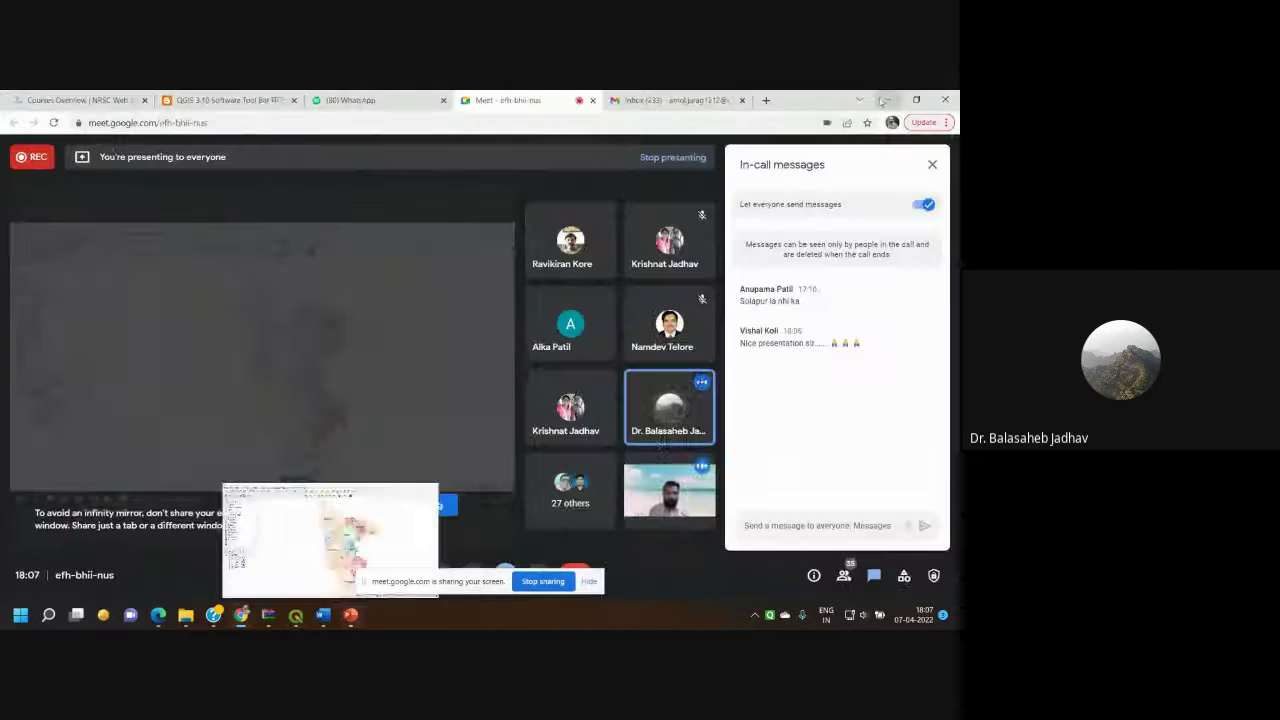
mouse_move(241, 615)
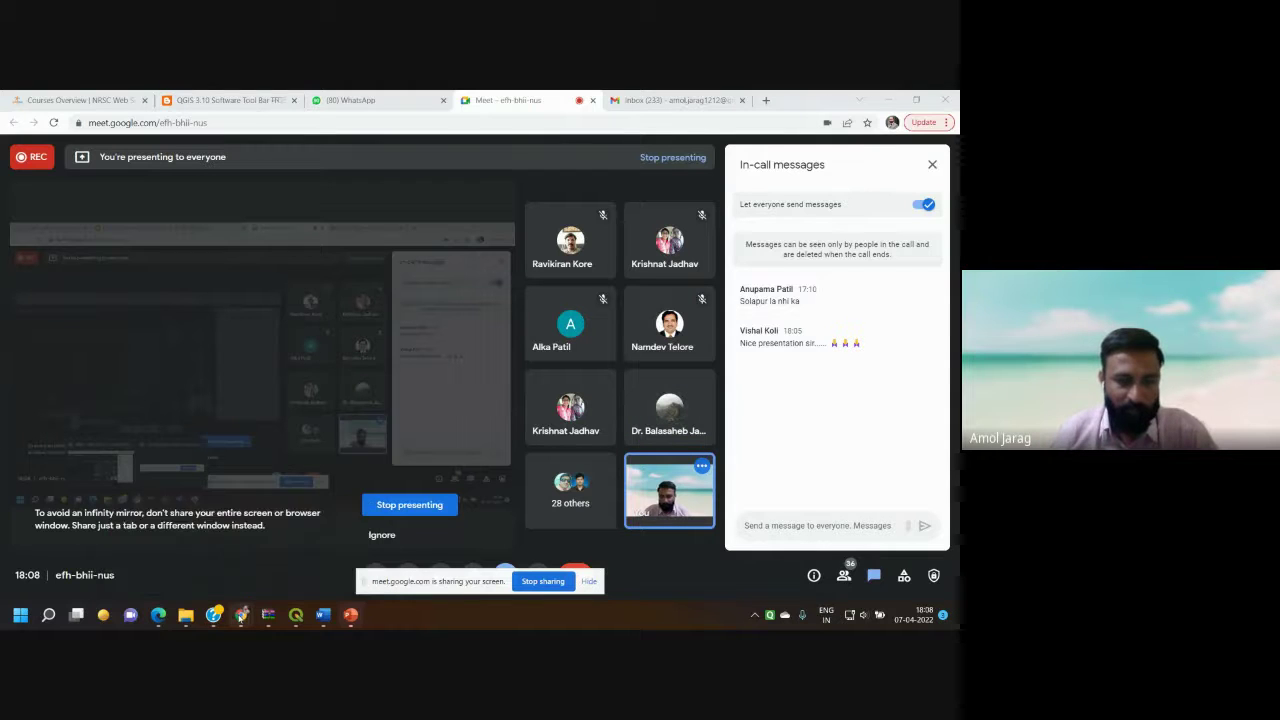
mouse_move(241, 614)
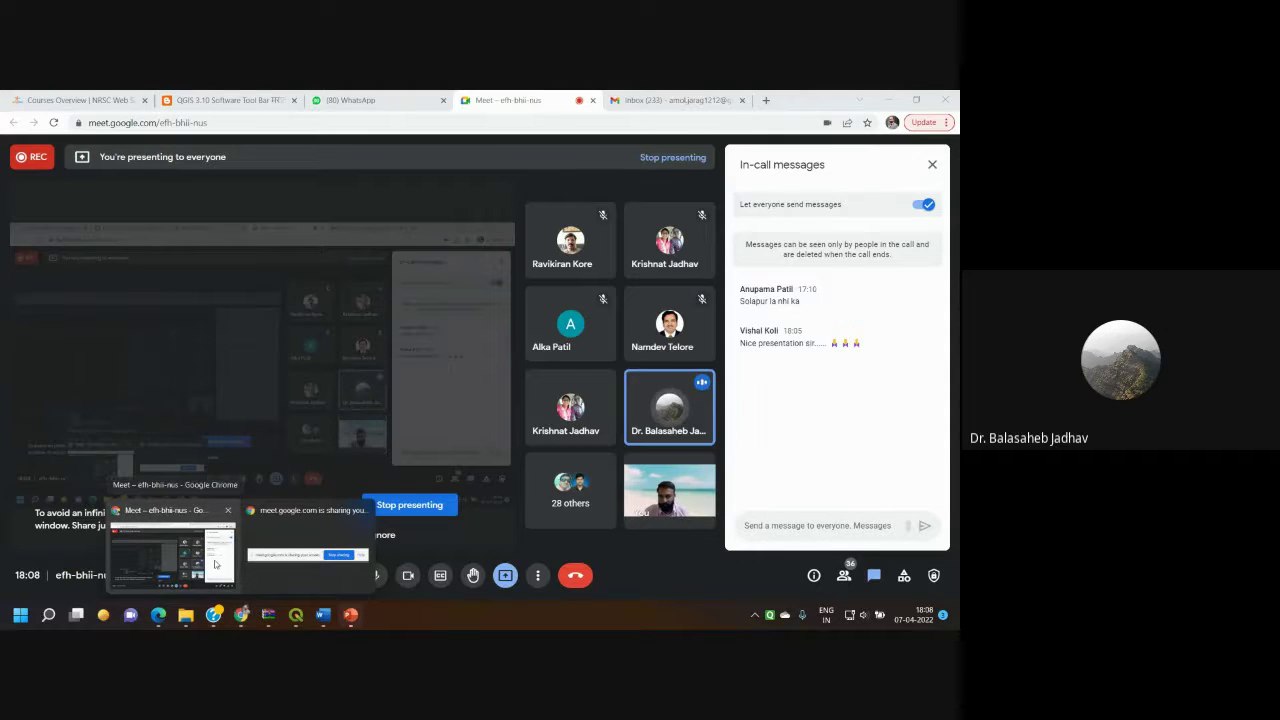
click(215, 564)
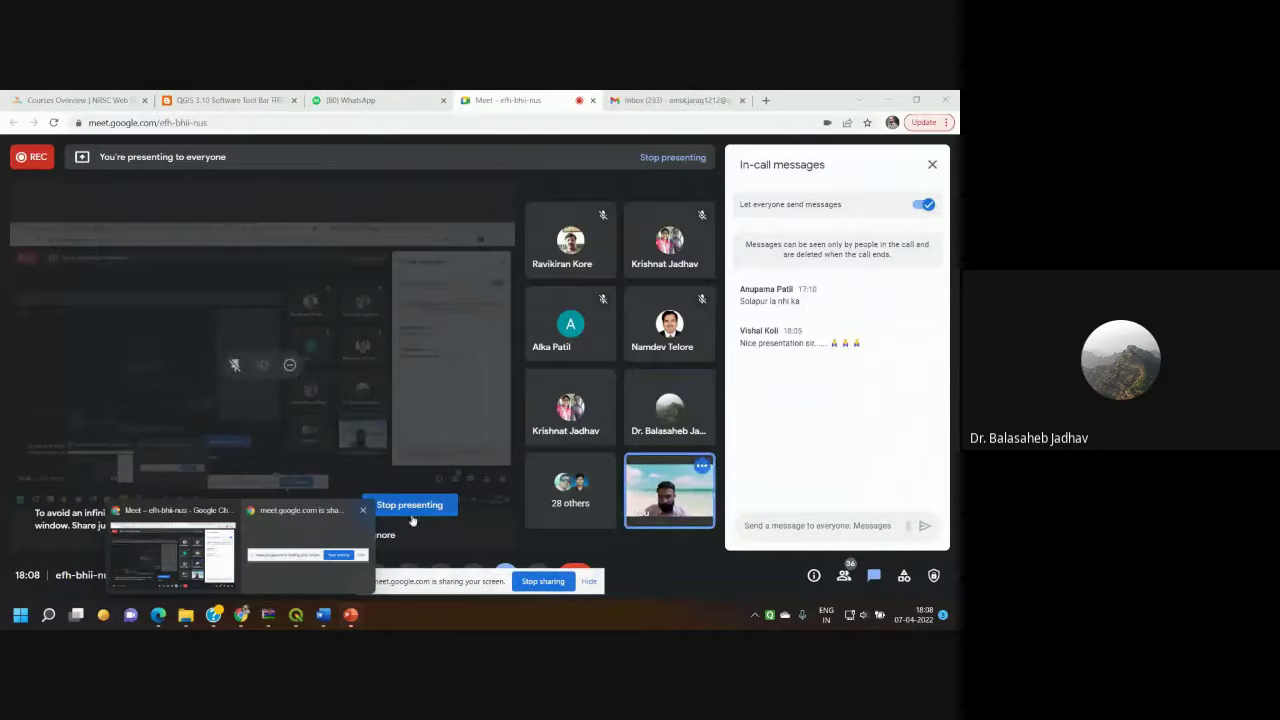
click(403, 506)
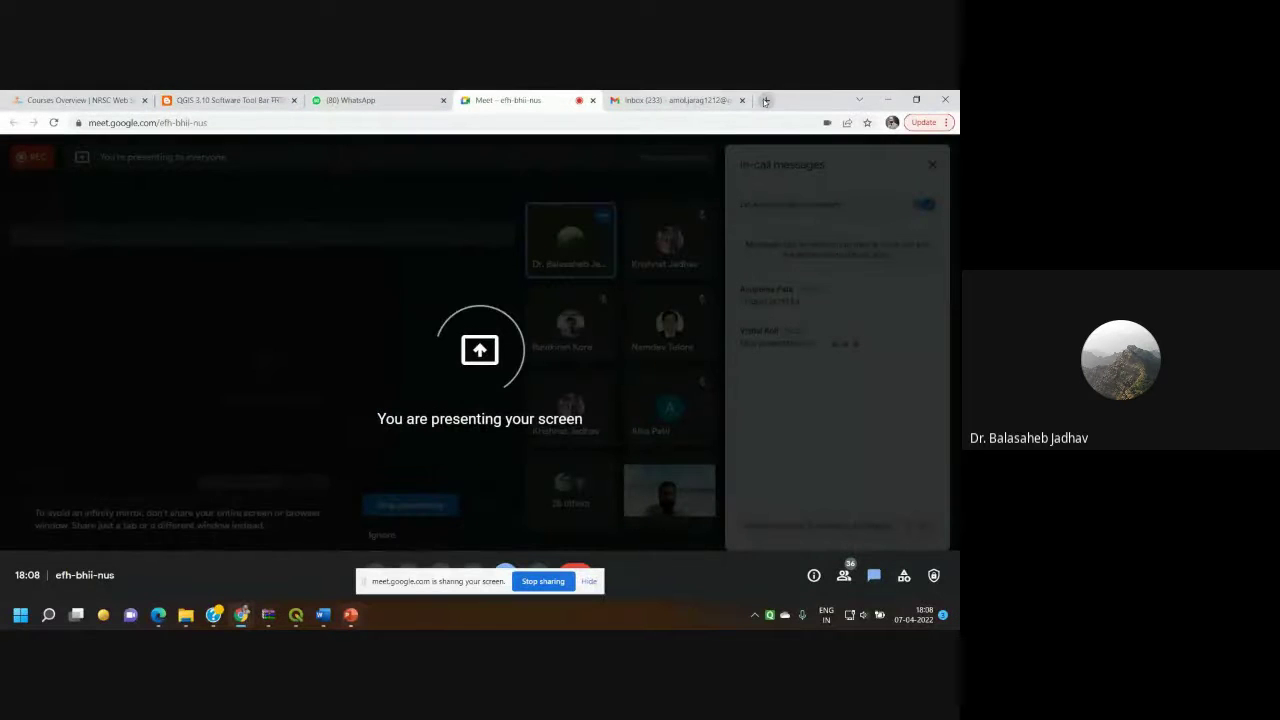
click(765, 101)
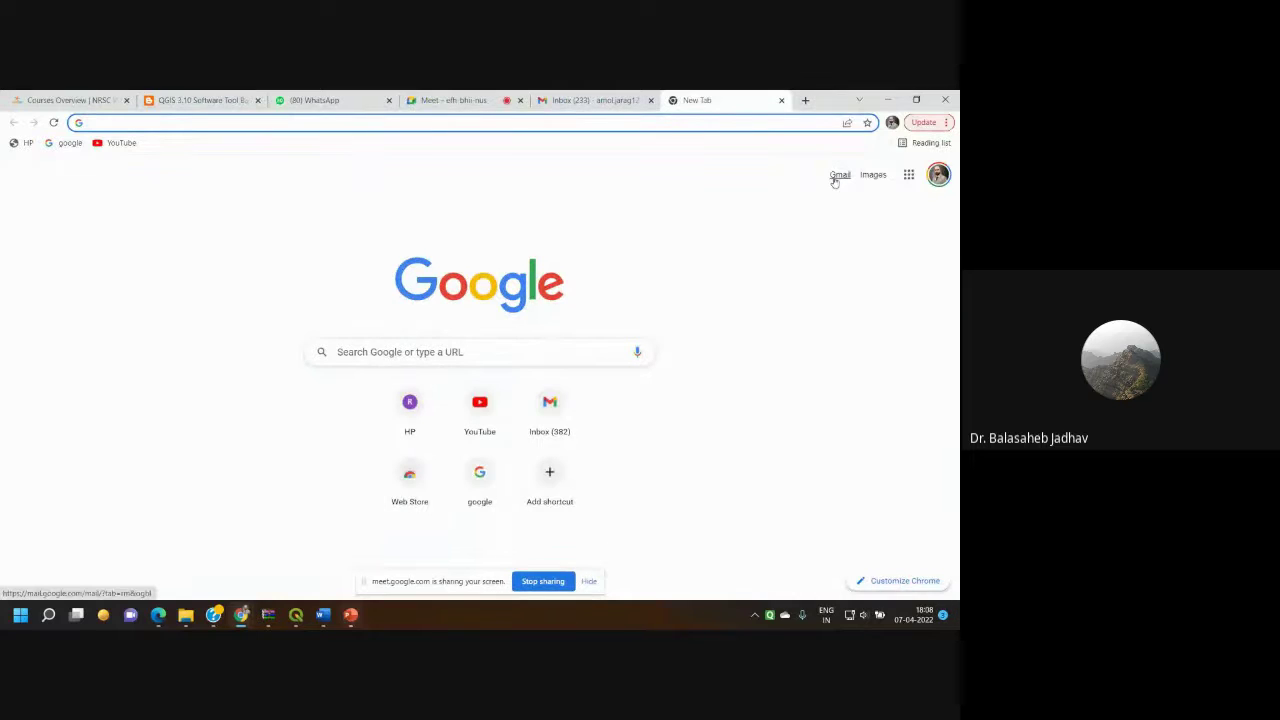
Open Gmail from the Google apps grid, then return to the Meet tab.
click(908, 175)
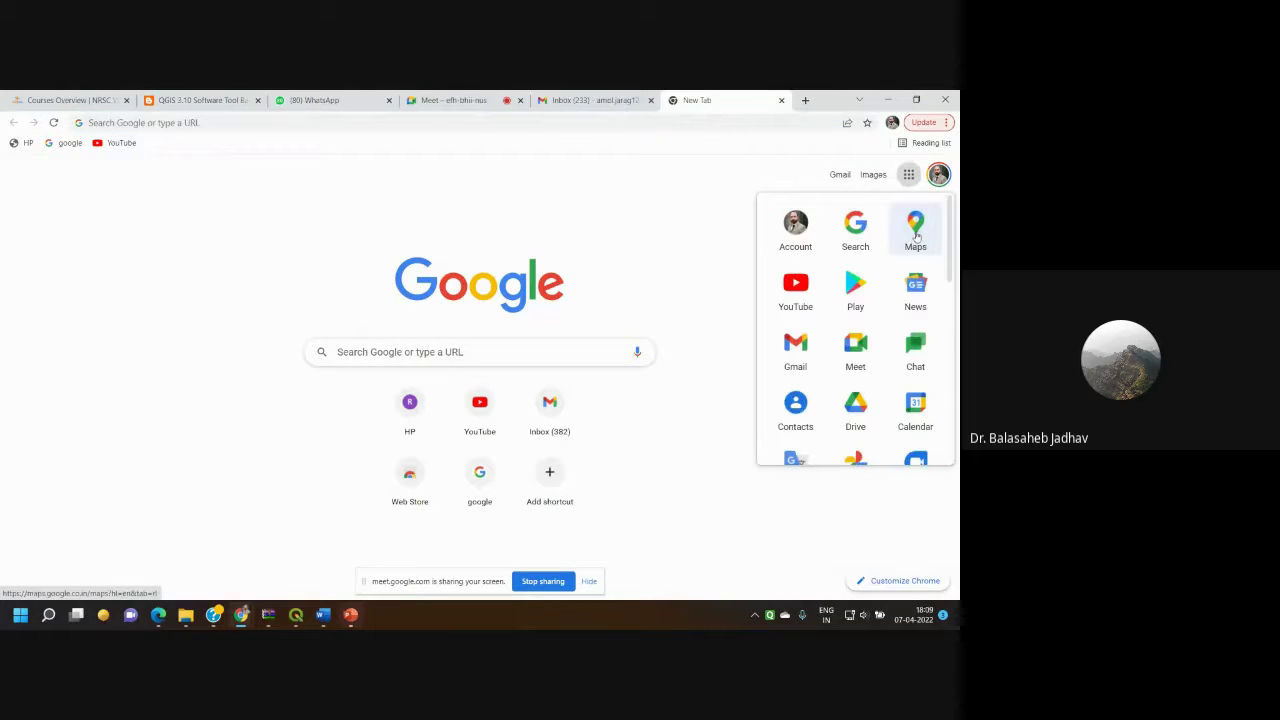
click(807, 352)
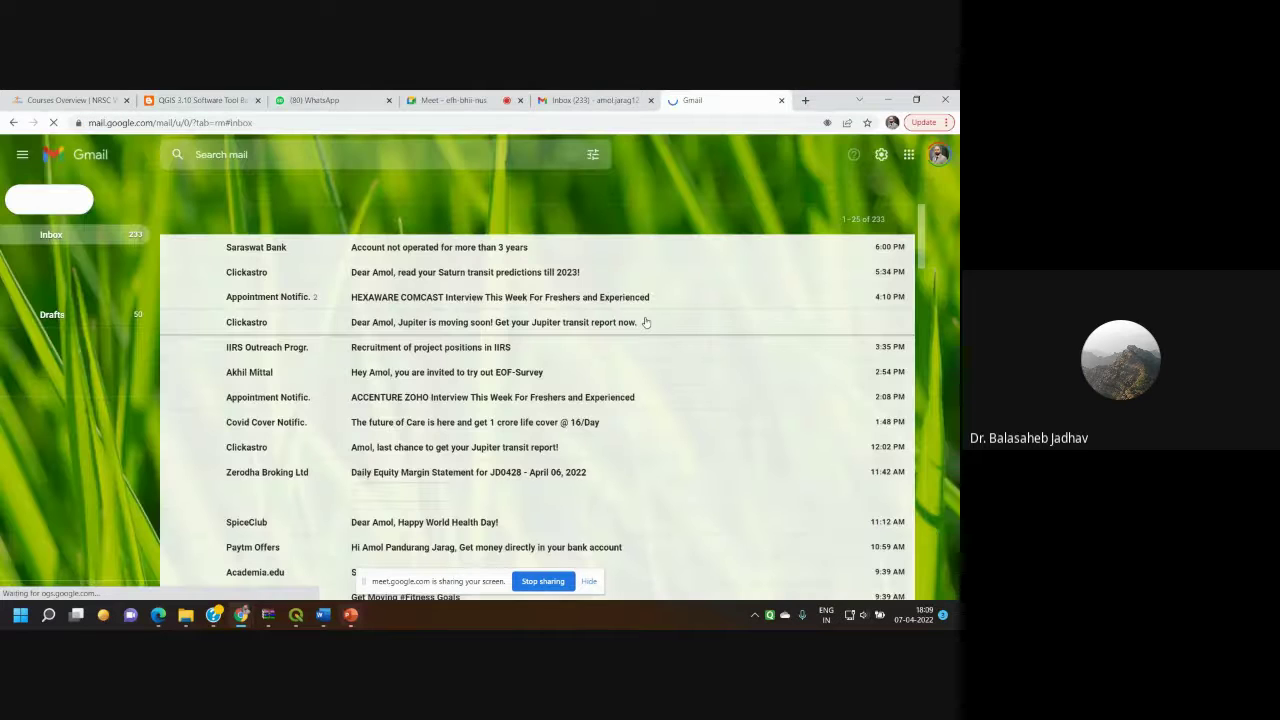
click(452, 100)
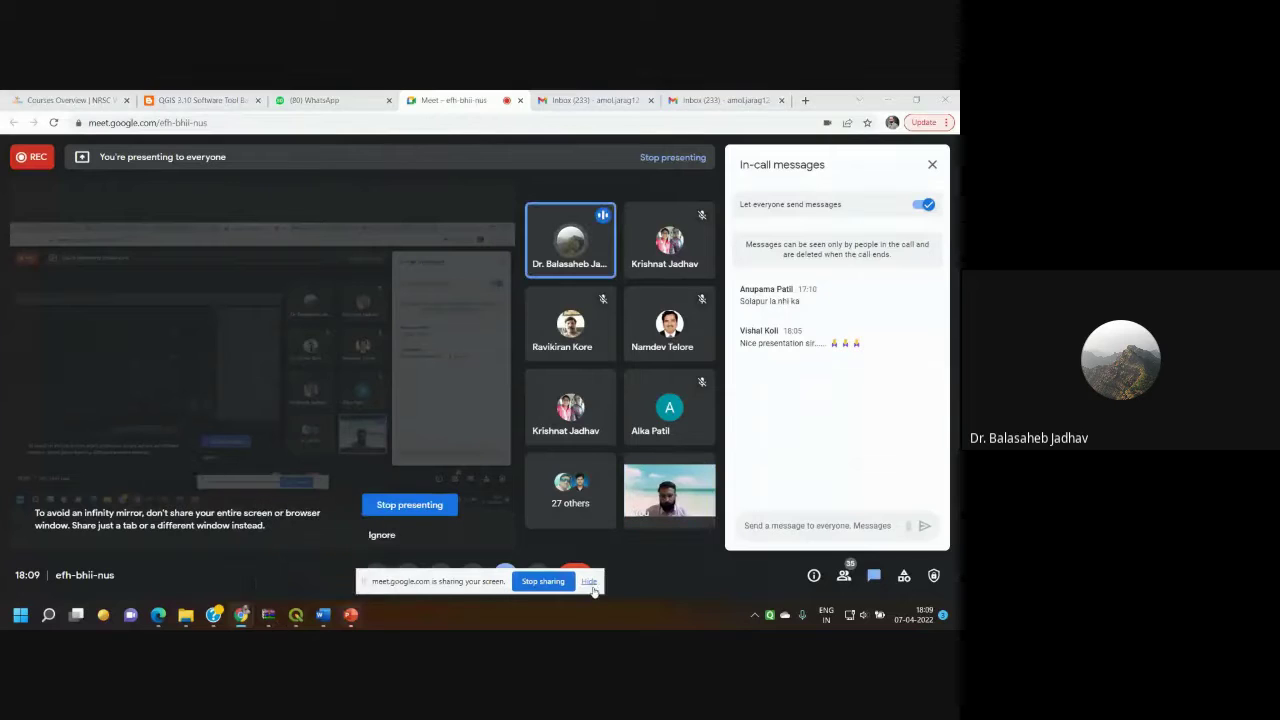
click(378, 576)
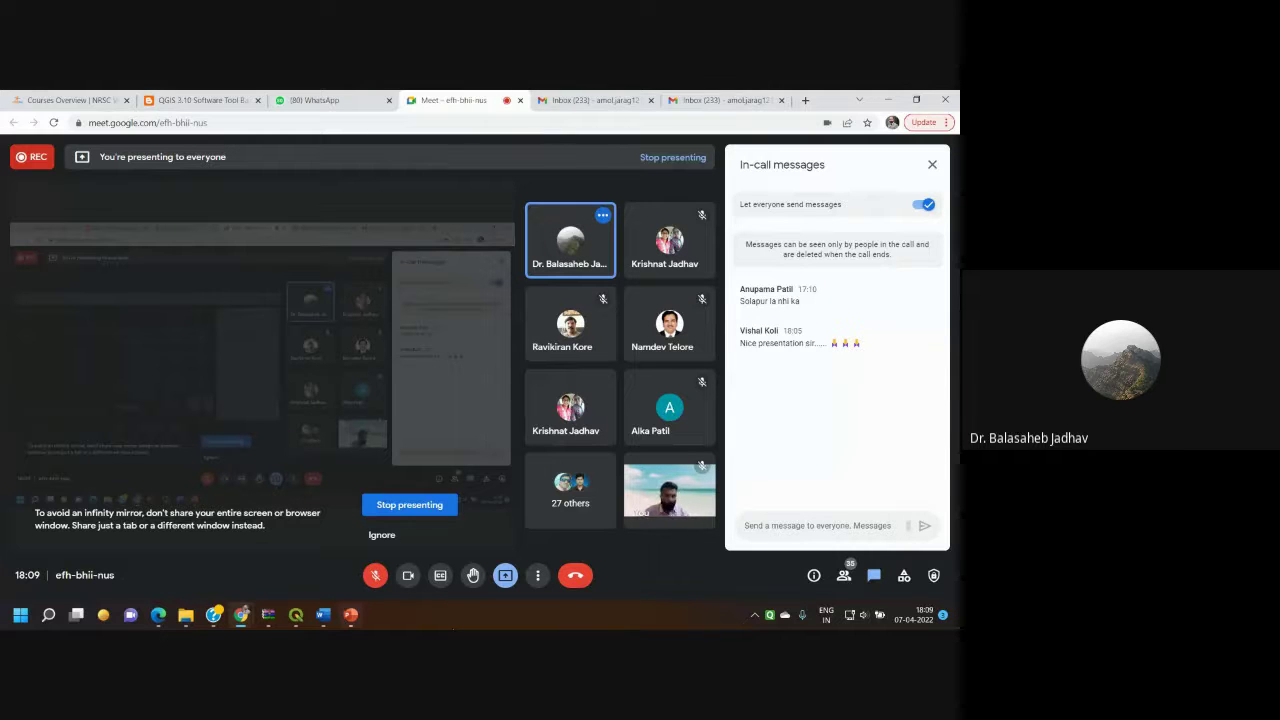
click(409, 577)
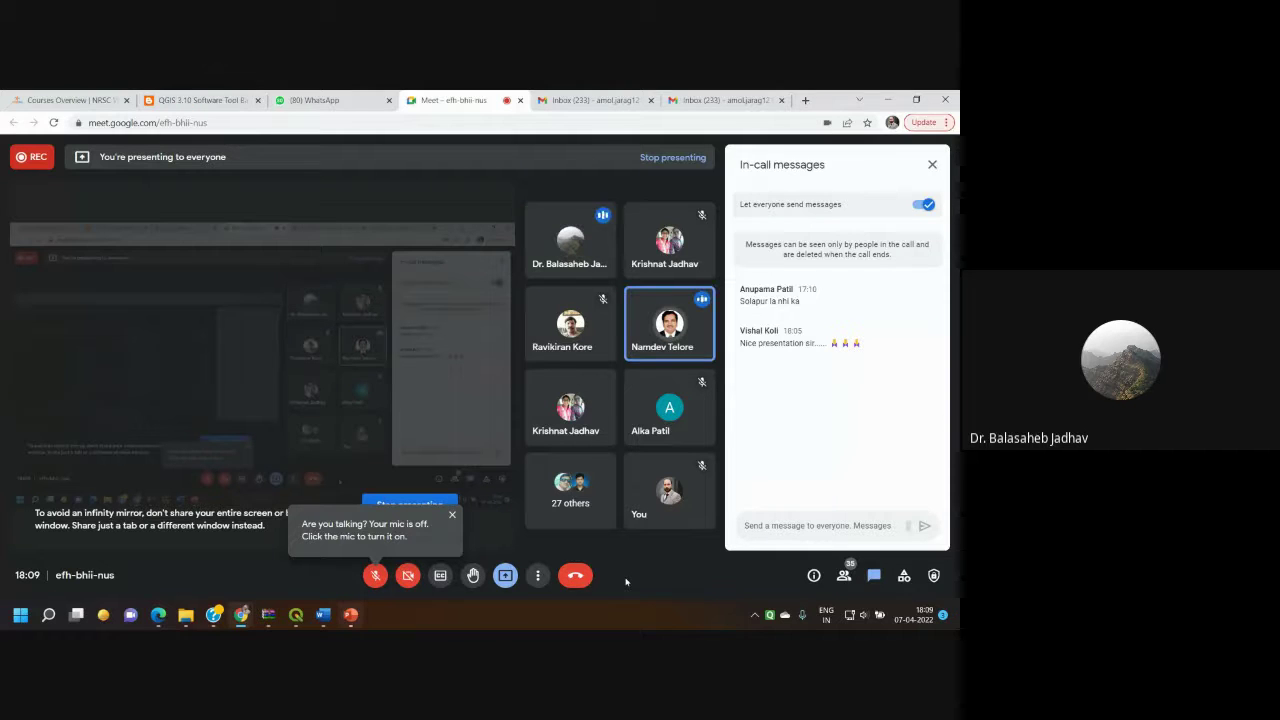
click(375, 580)
click(375, 580)
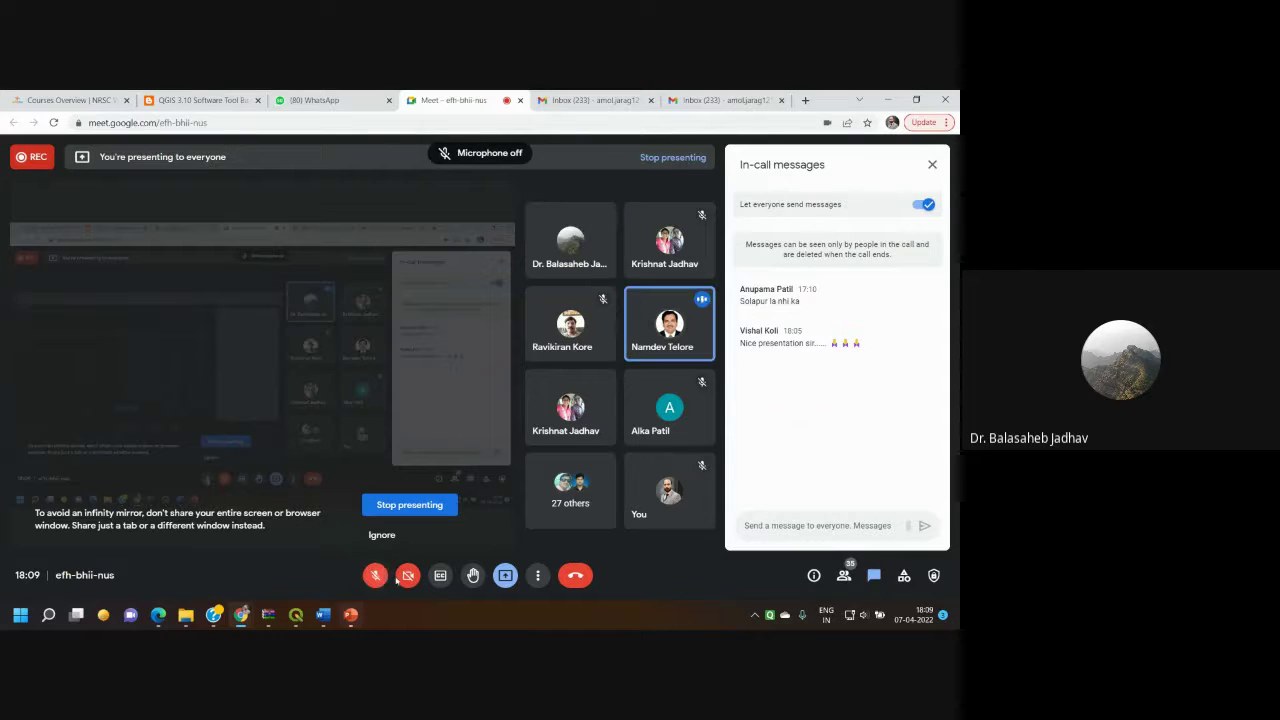
click(407, 577)
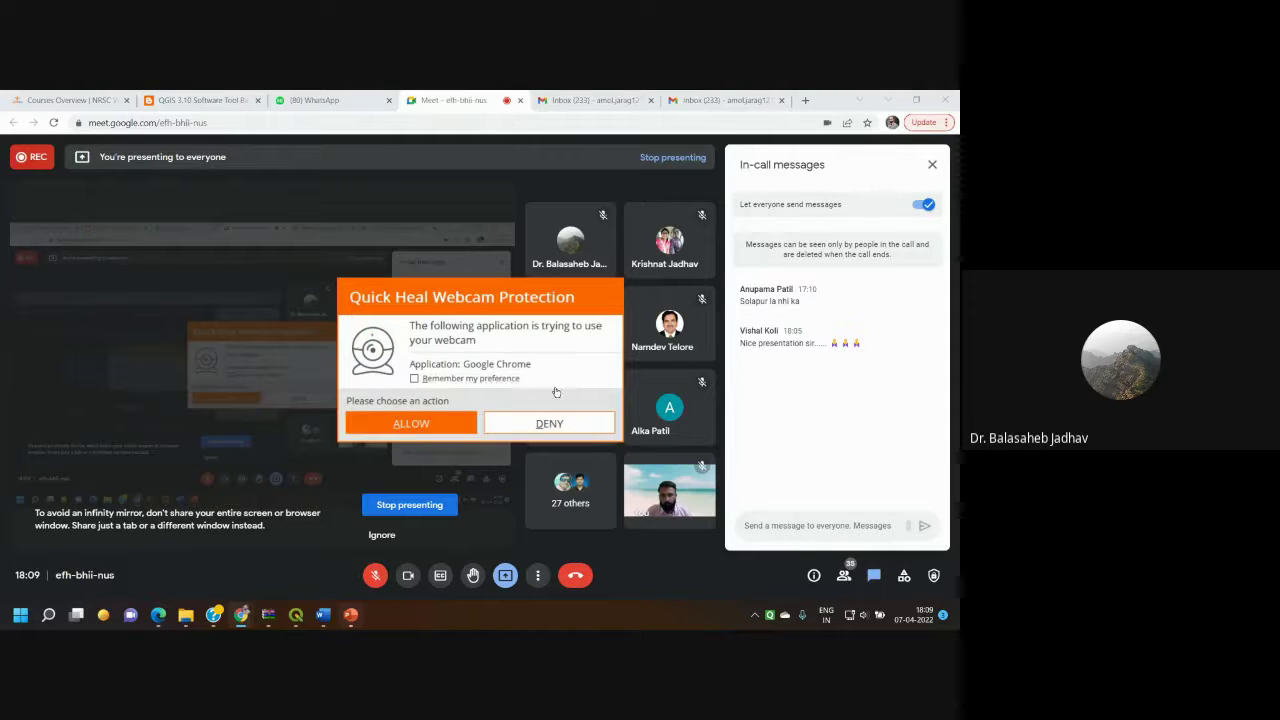
key(Return)
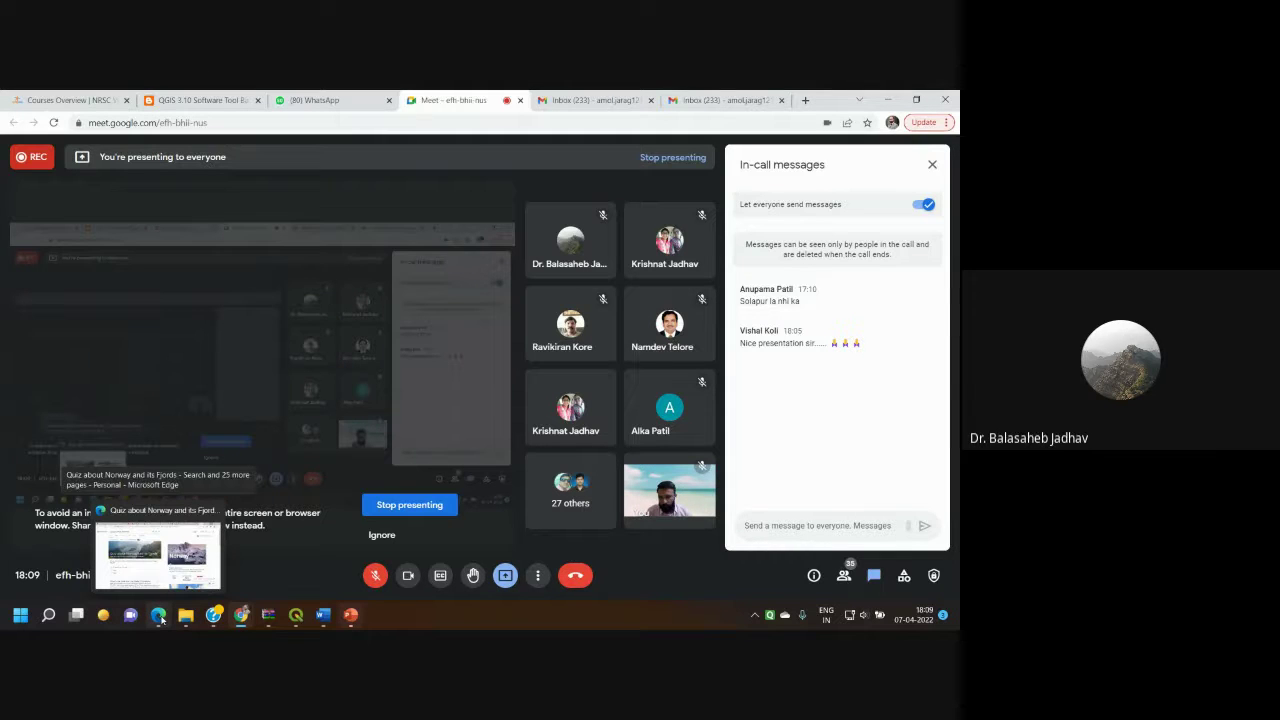
In Edge, search the web for 'EMAIL' and open the Gmail - Google result.
click(160, 616)
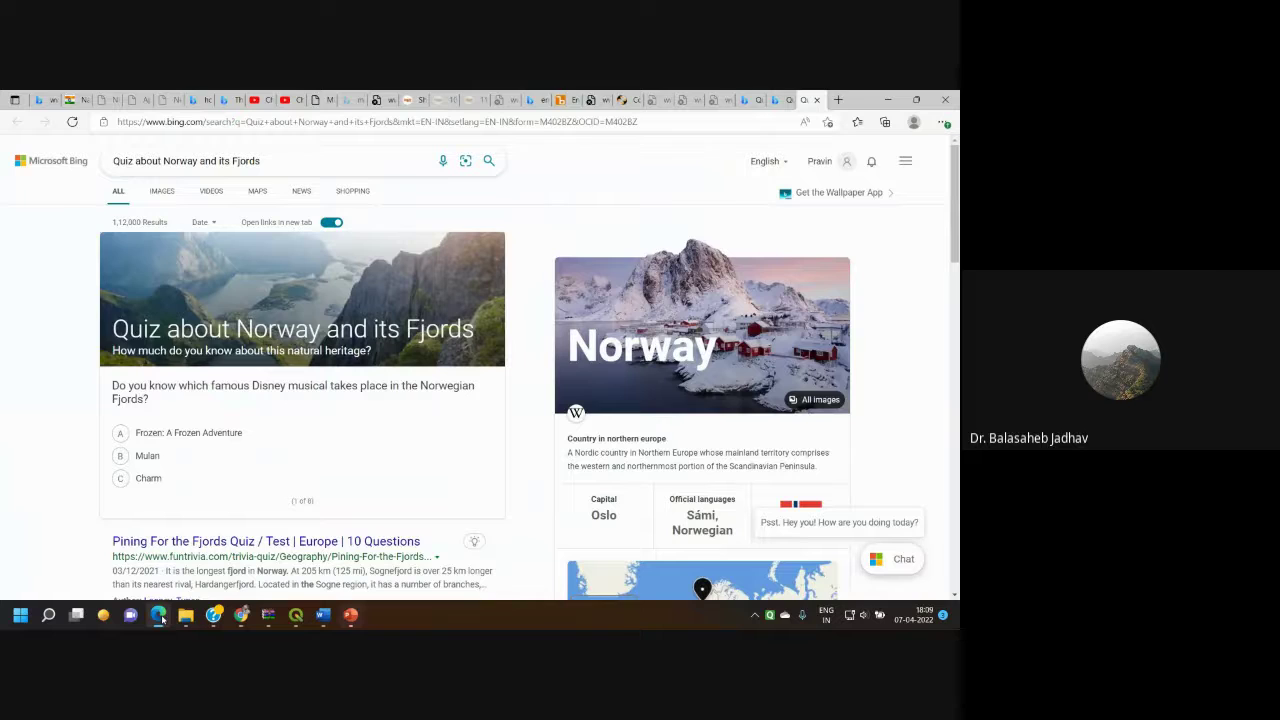
click(838, 100)
click(326, 218)
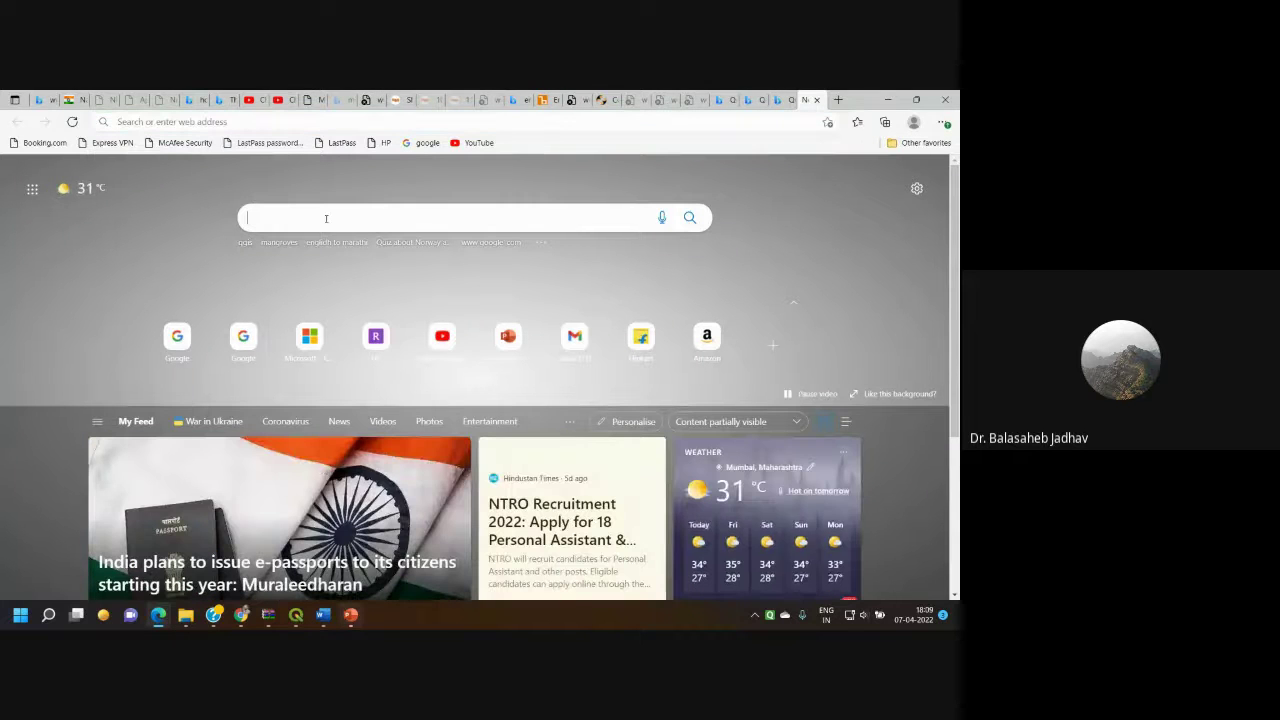
text(EMAIL)
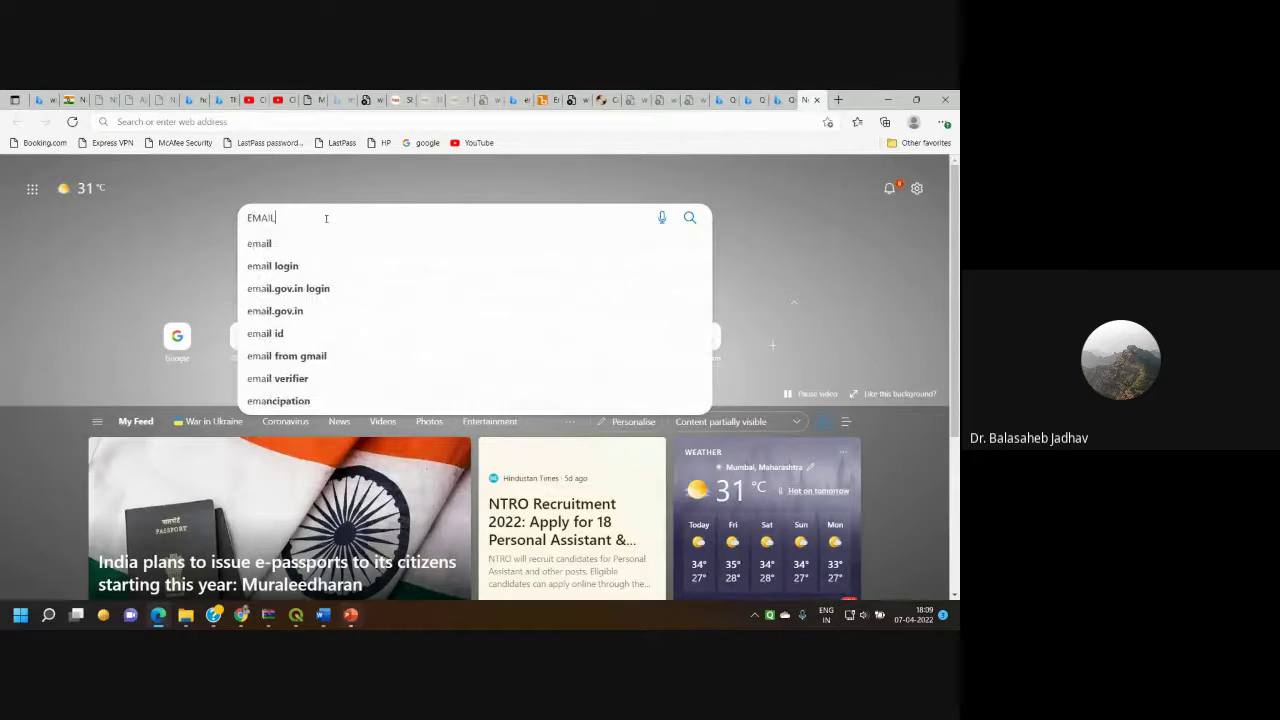
key(Return)
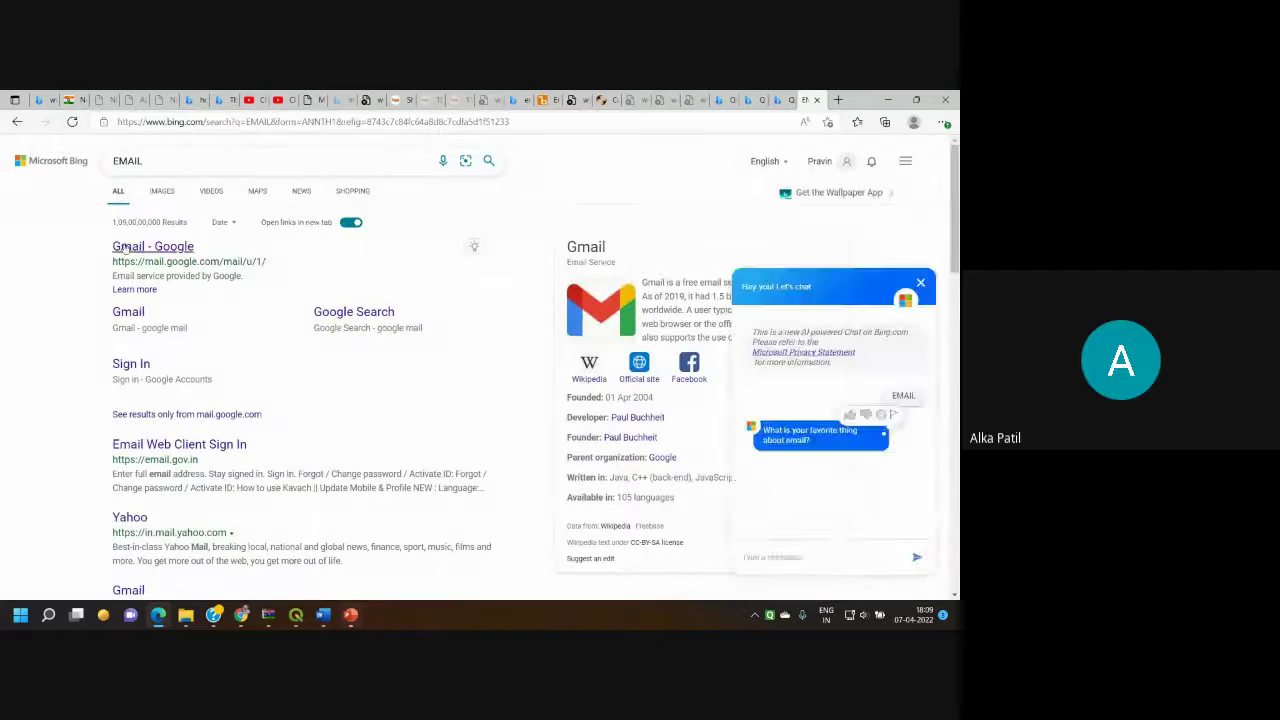
click(125, 248)
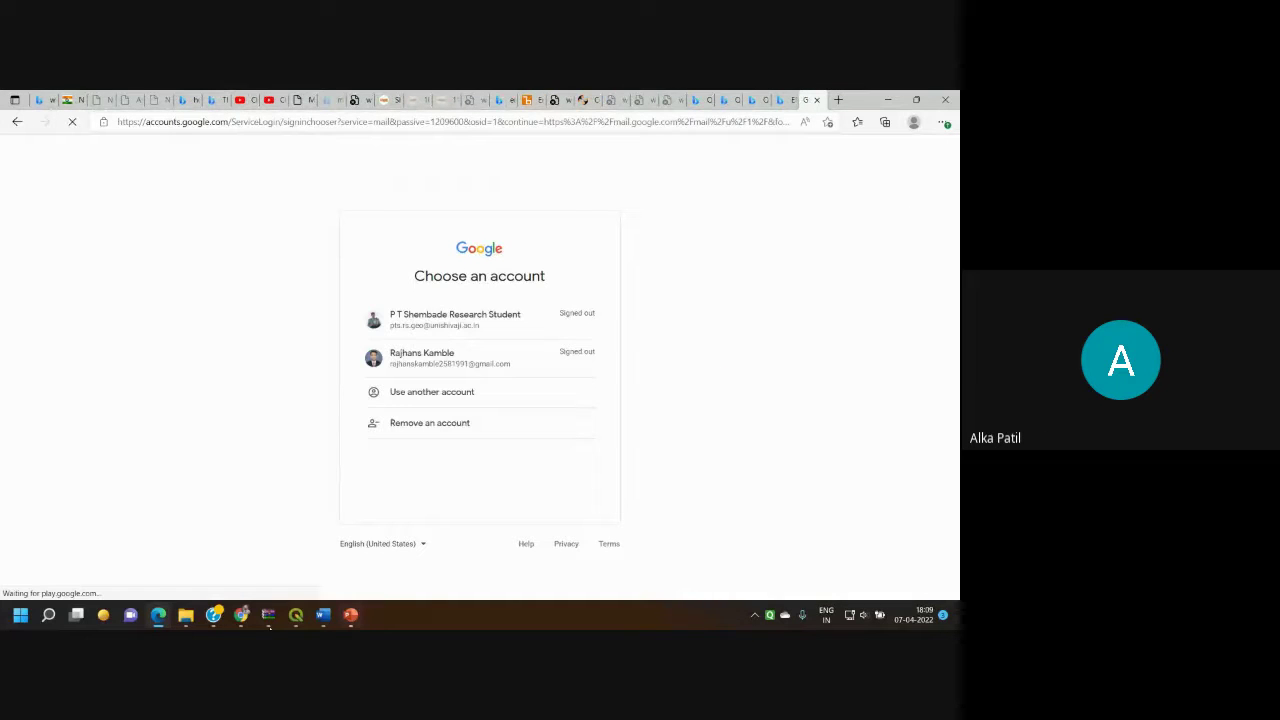
Return to the Edge Gmail sign-in page and choose to use a different account.
click(887, 100)
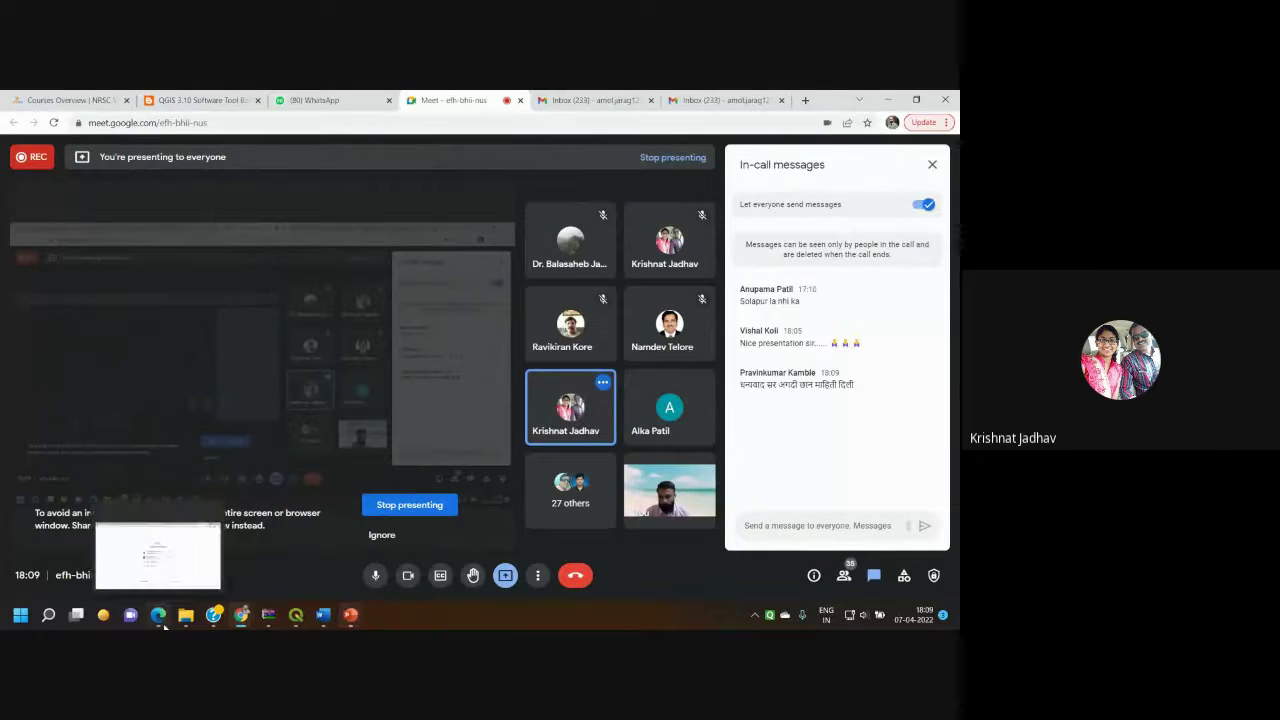
click(158, 615)
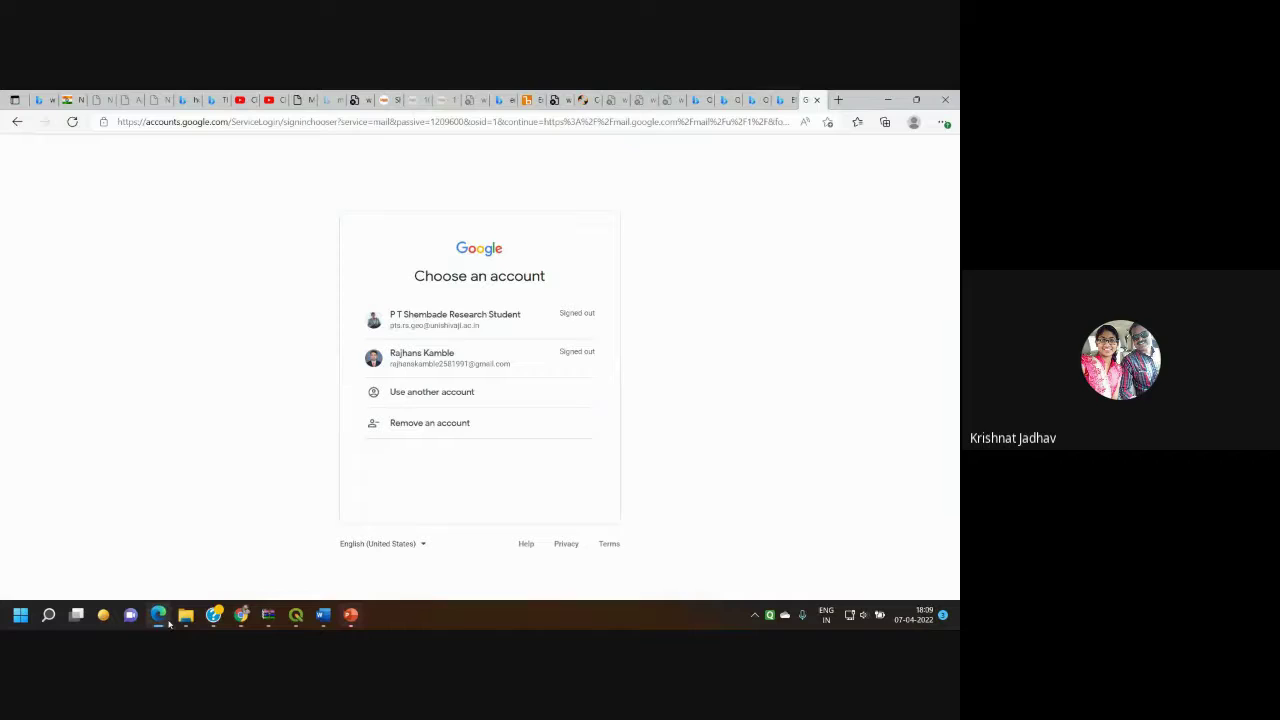
click(436, 395)
Sign in to Gmail with another Google account by entering its email address and password.
click(446, 345)
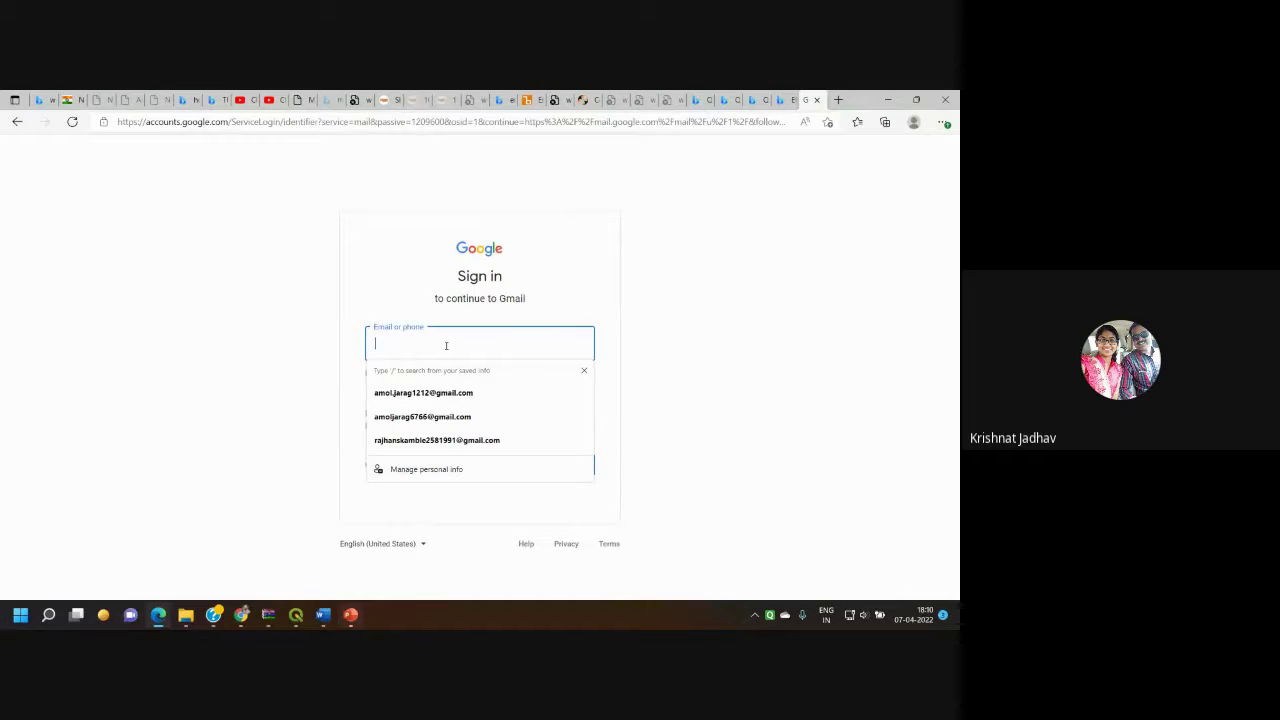
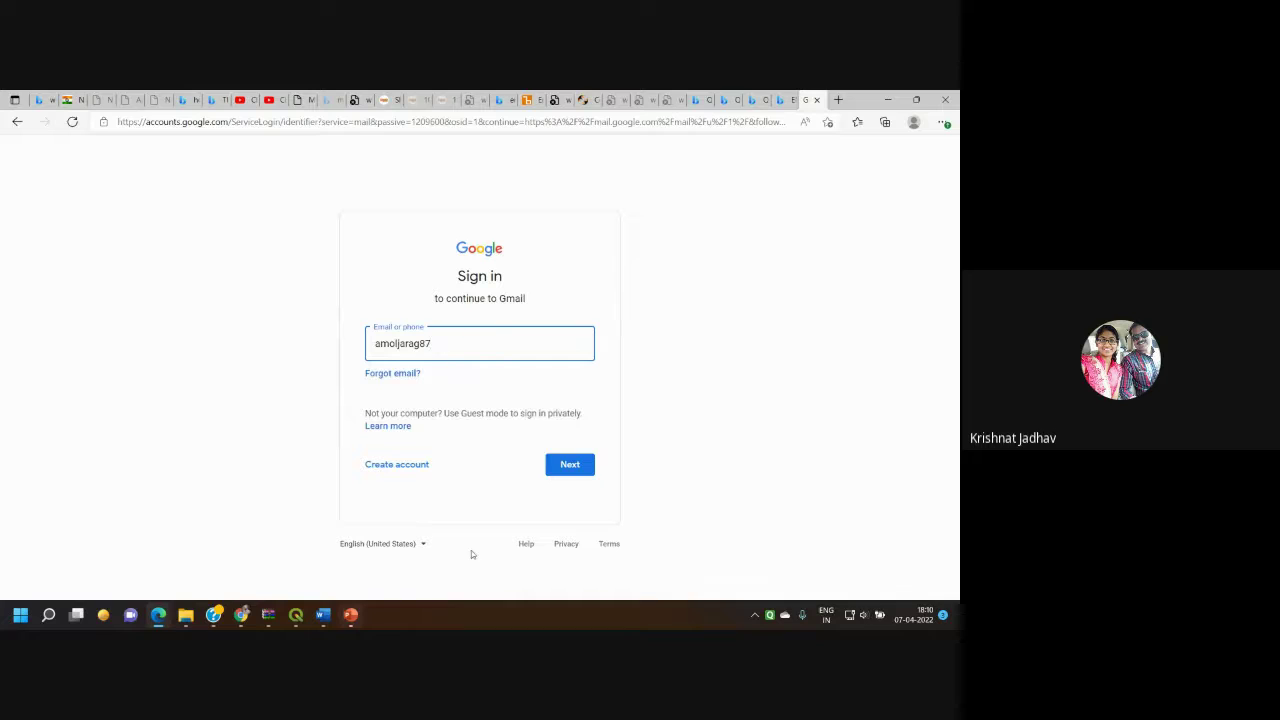
click(580, 467)
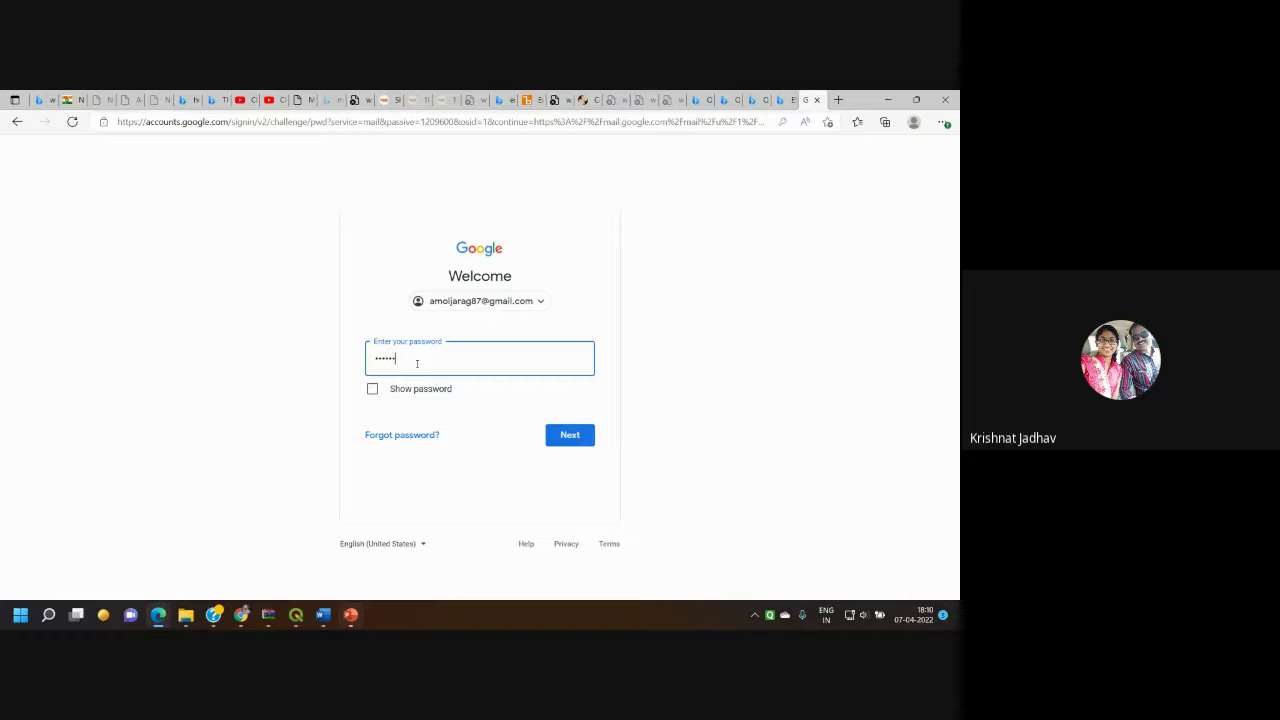
text(•)
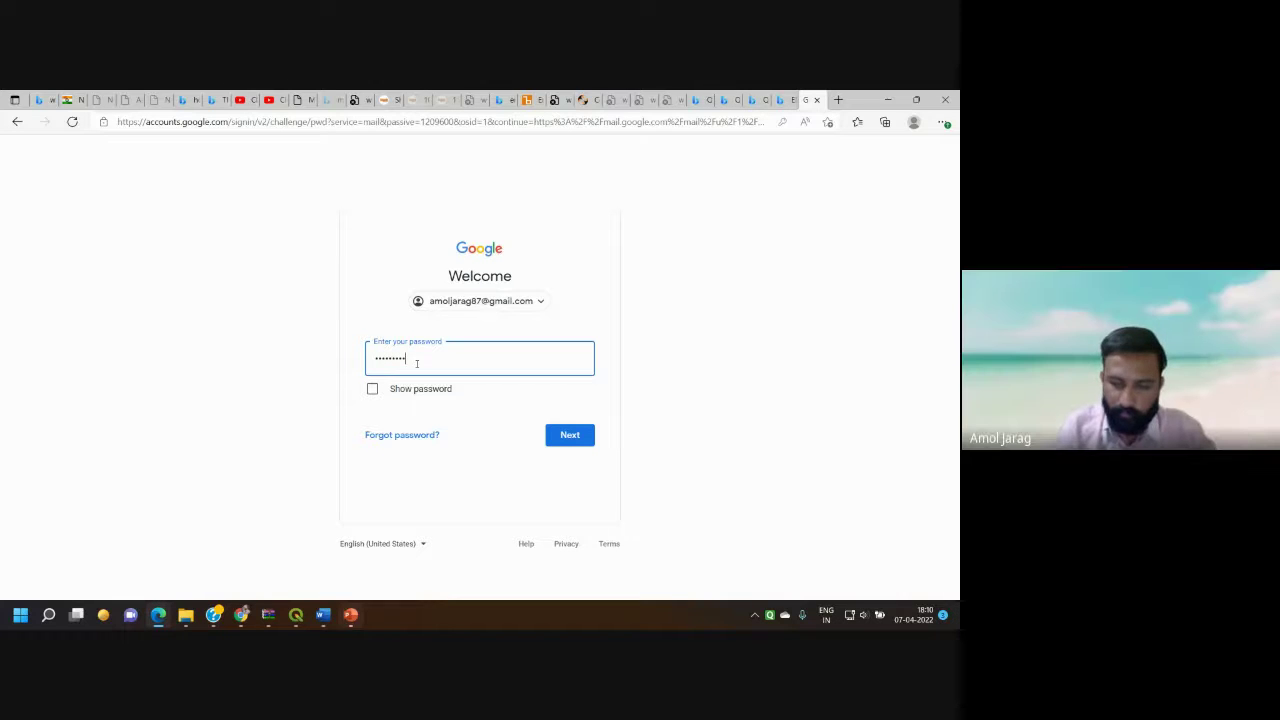
text(•)
key(Return)
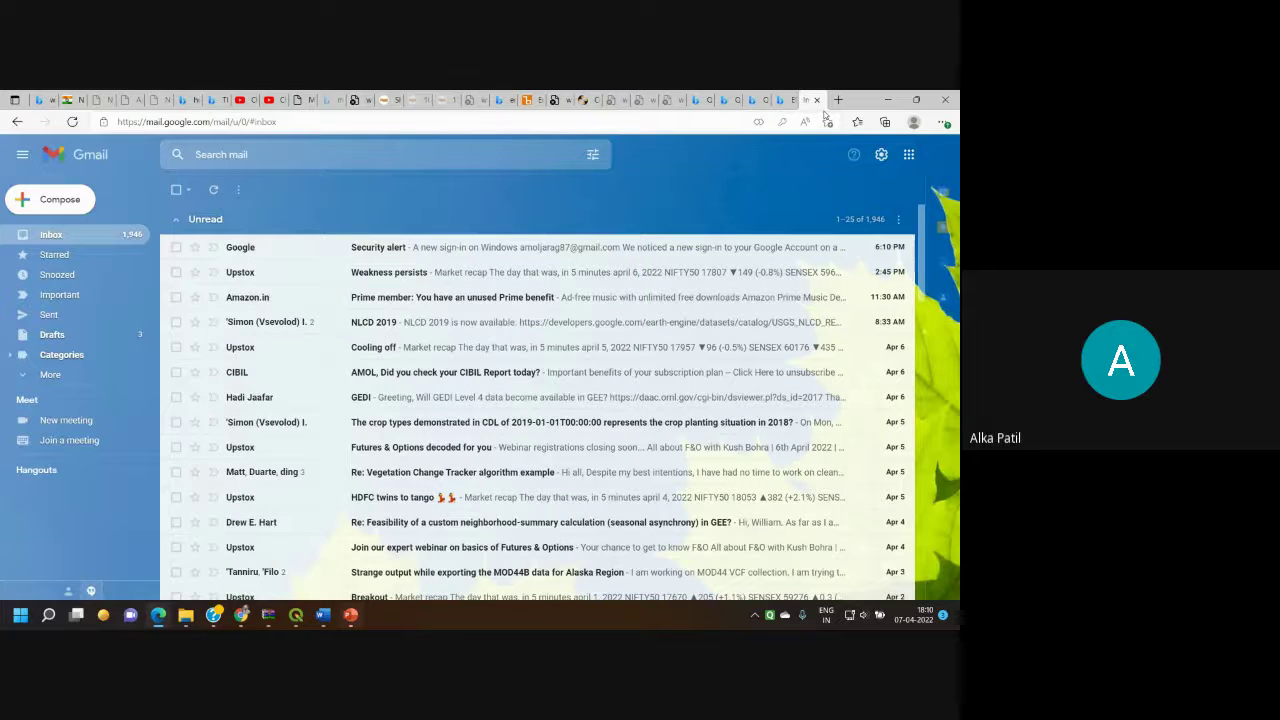
Open a new Edge tab and load the Google homepage.
click(838, 100)
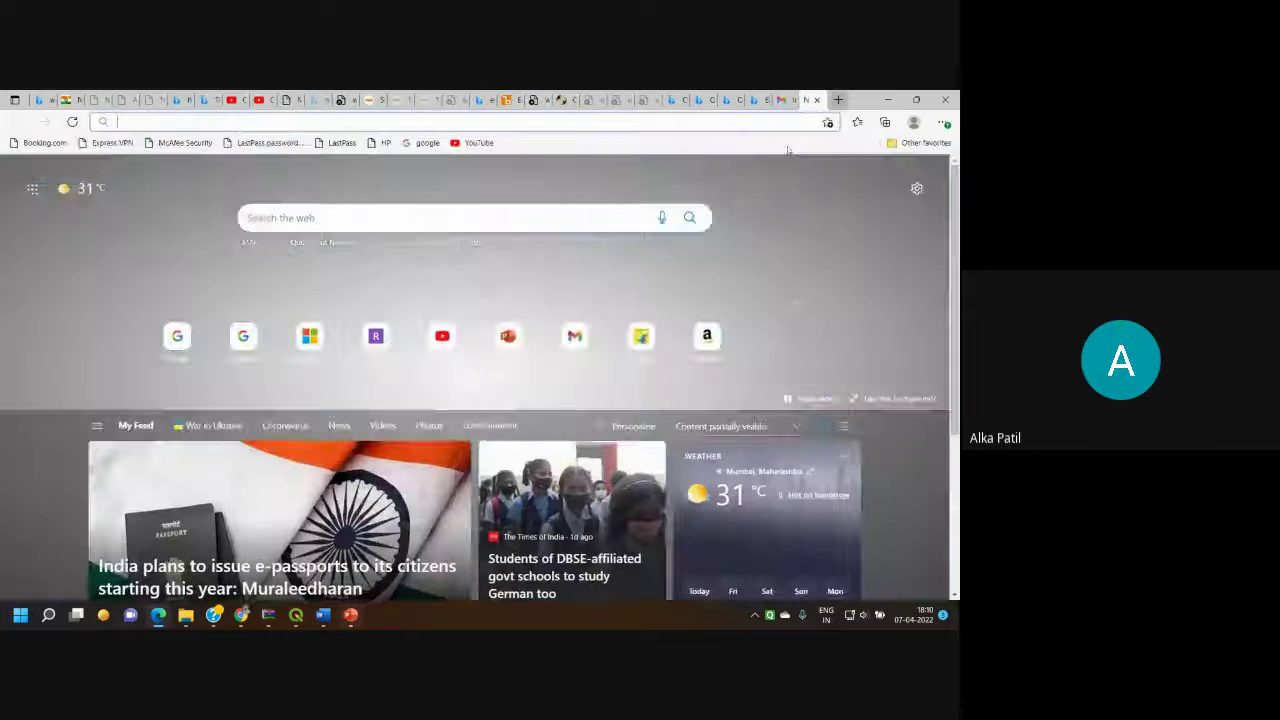
click(287, 122)
text(www.google.co.in)
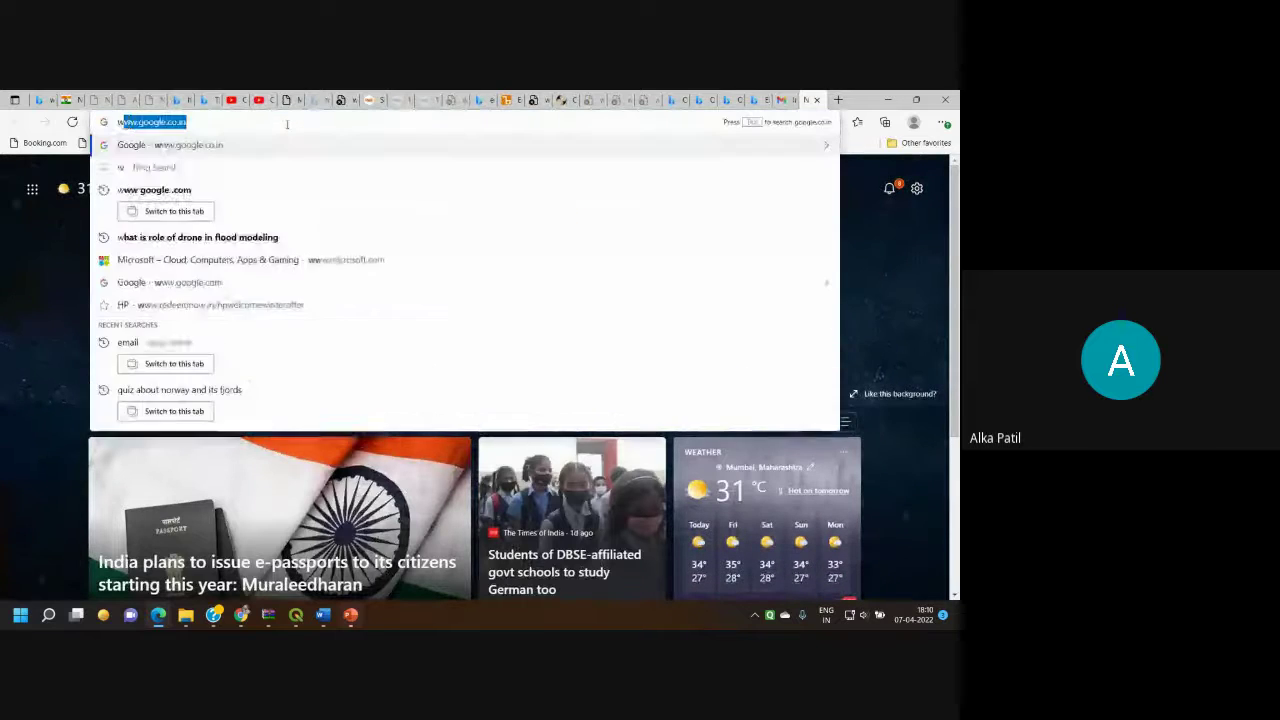
key(Return)
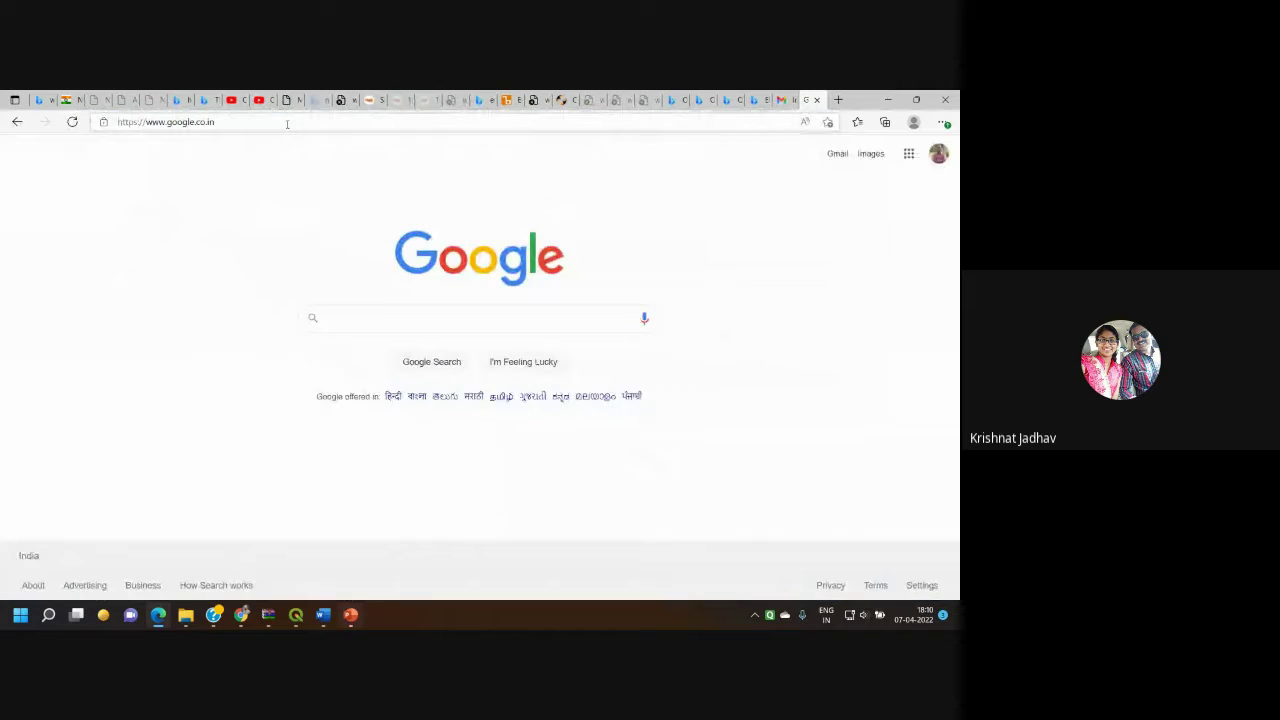
Search Google for 'google earth engine'.
text(gppg)
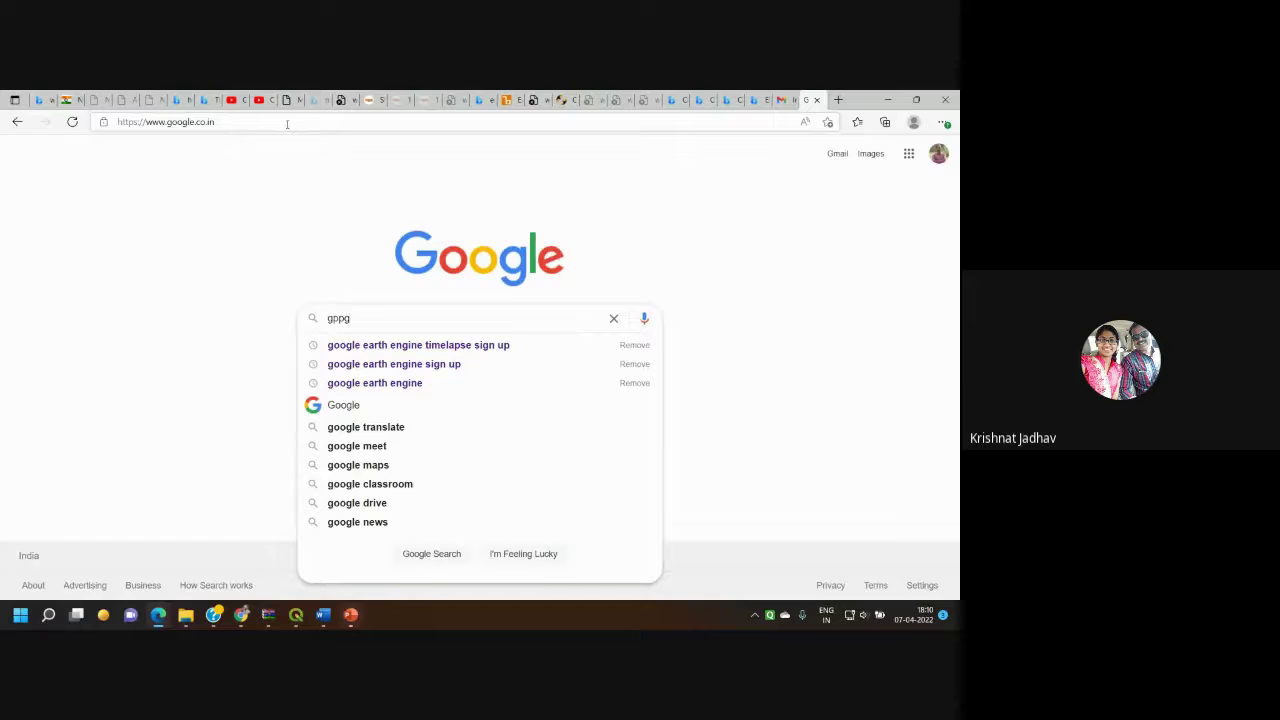
key(BackSpace)
key(BackSpace)
key(BackSpace)
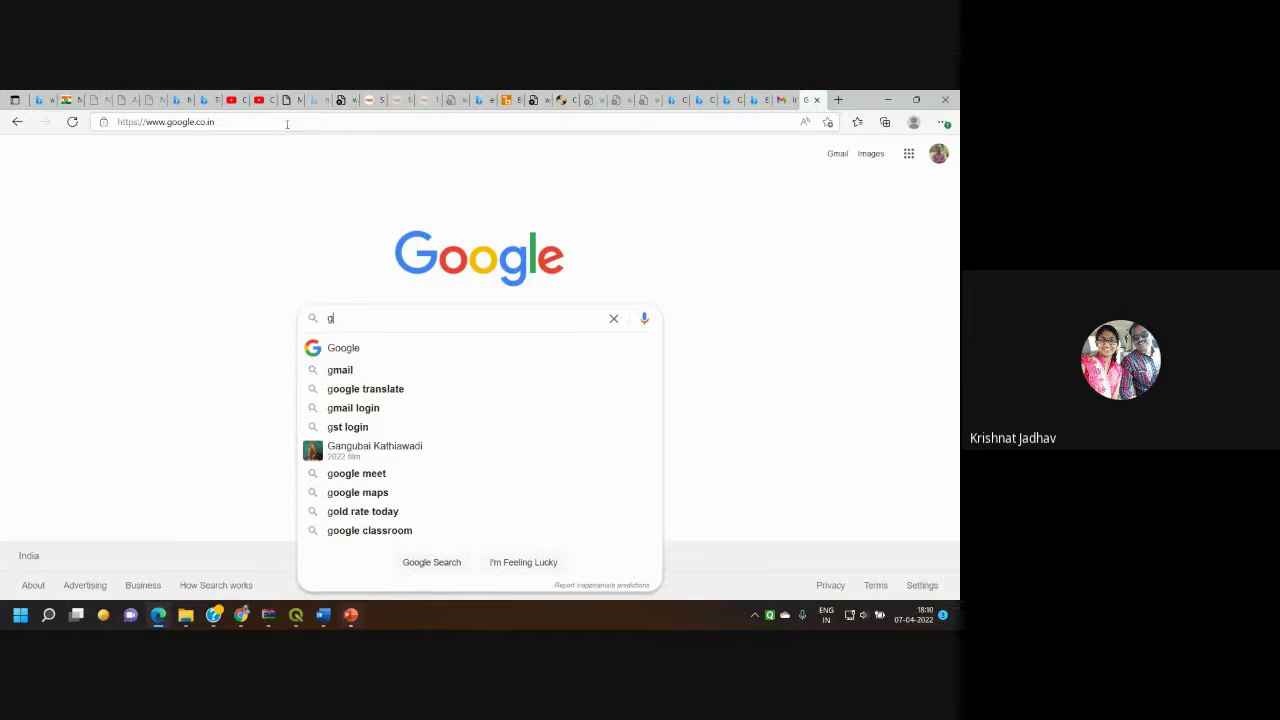
text(oogle )
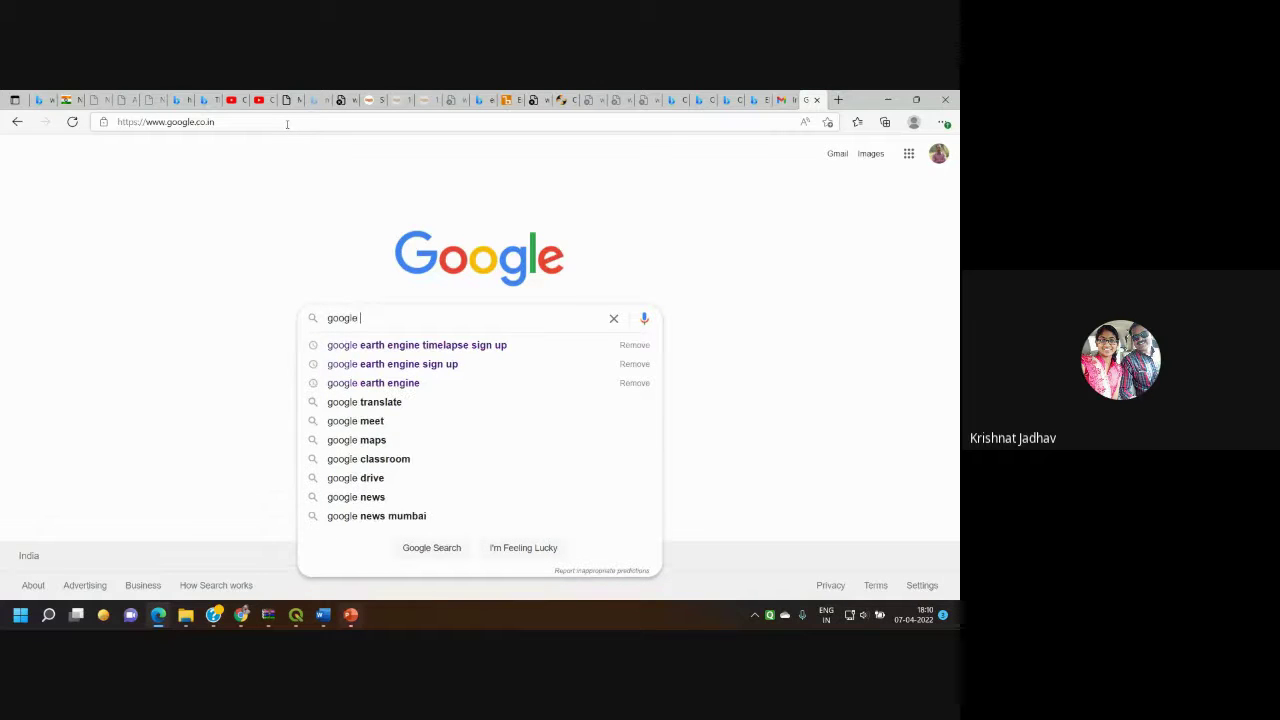
text(earth eng)
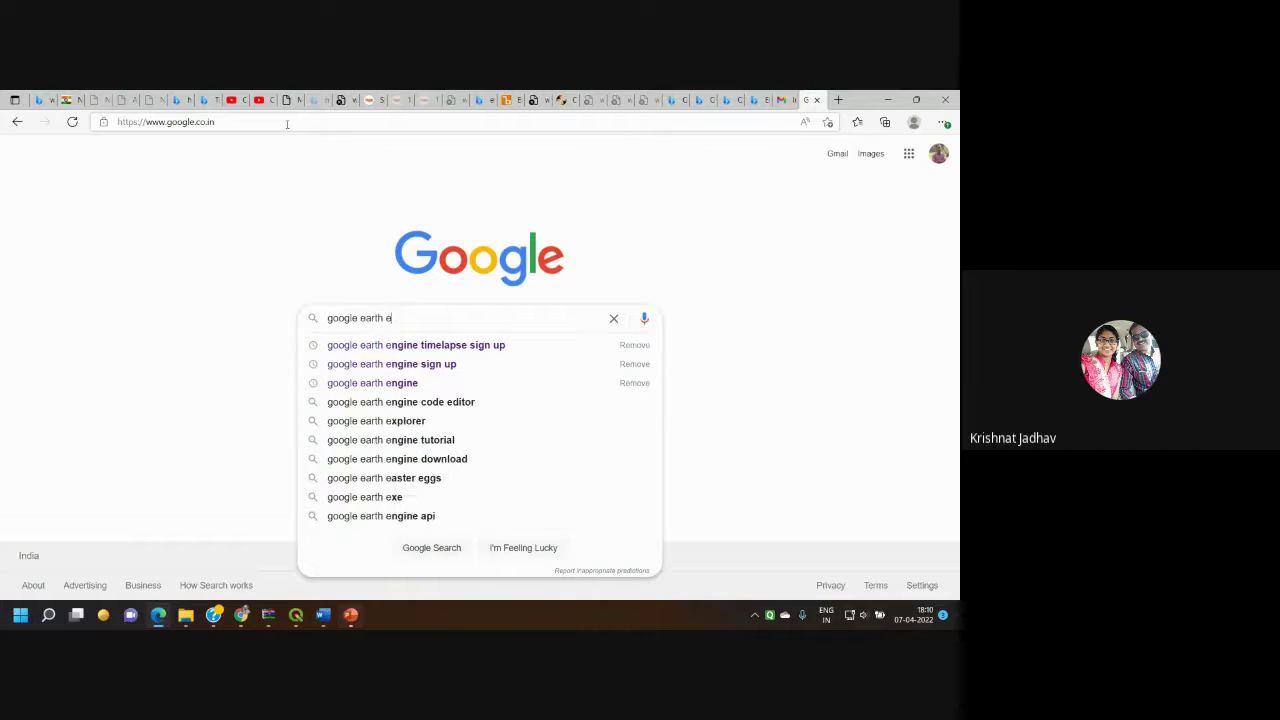
text(ine)
key(Return)
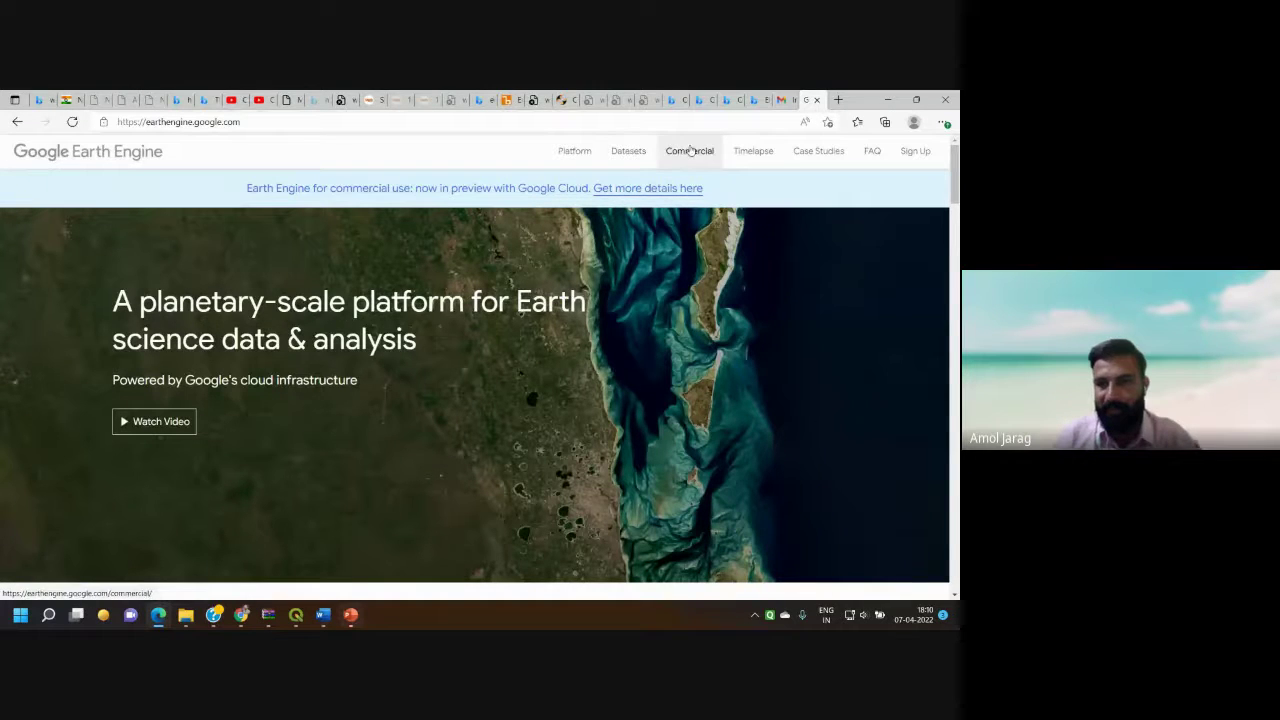
Go through Earth Engine Sign Up, choose 'Try the Code Editor', and pick the Google account.
click(916, 152)
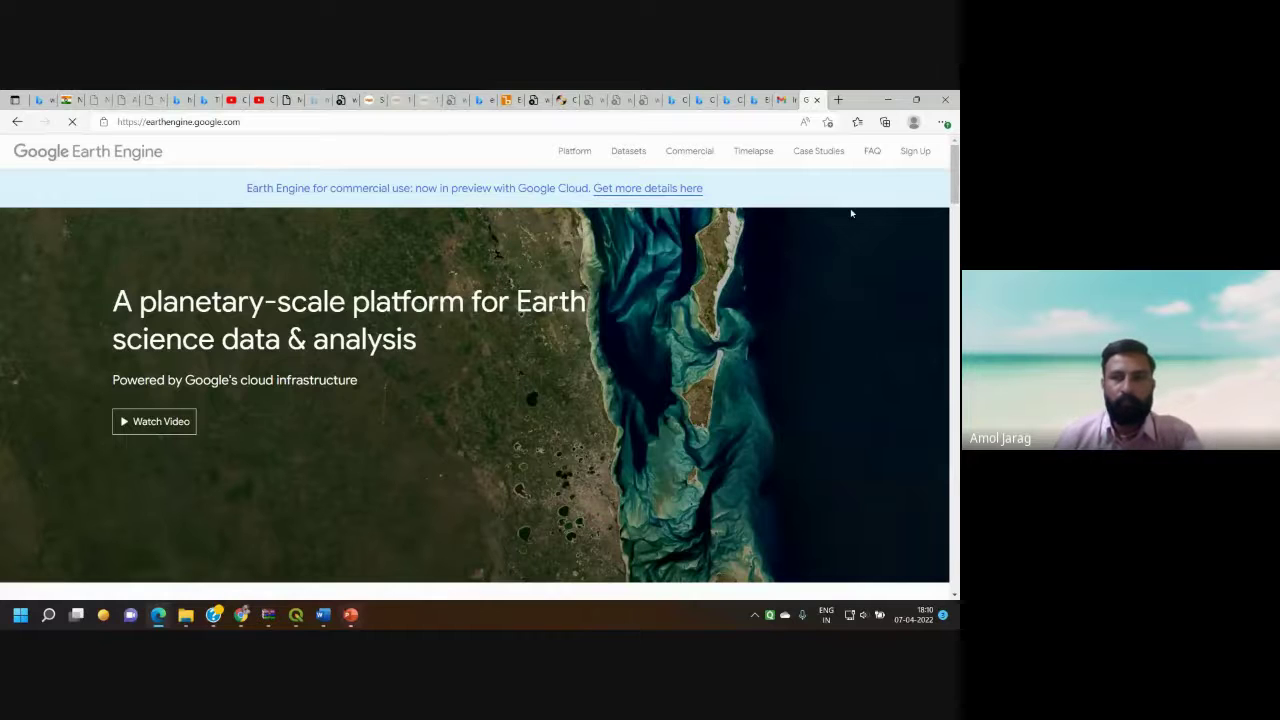
click(910, 151)
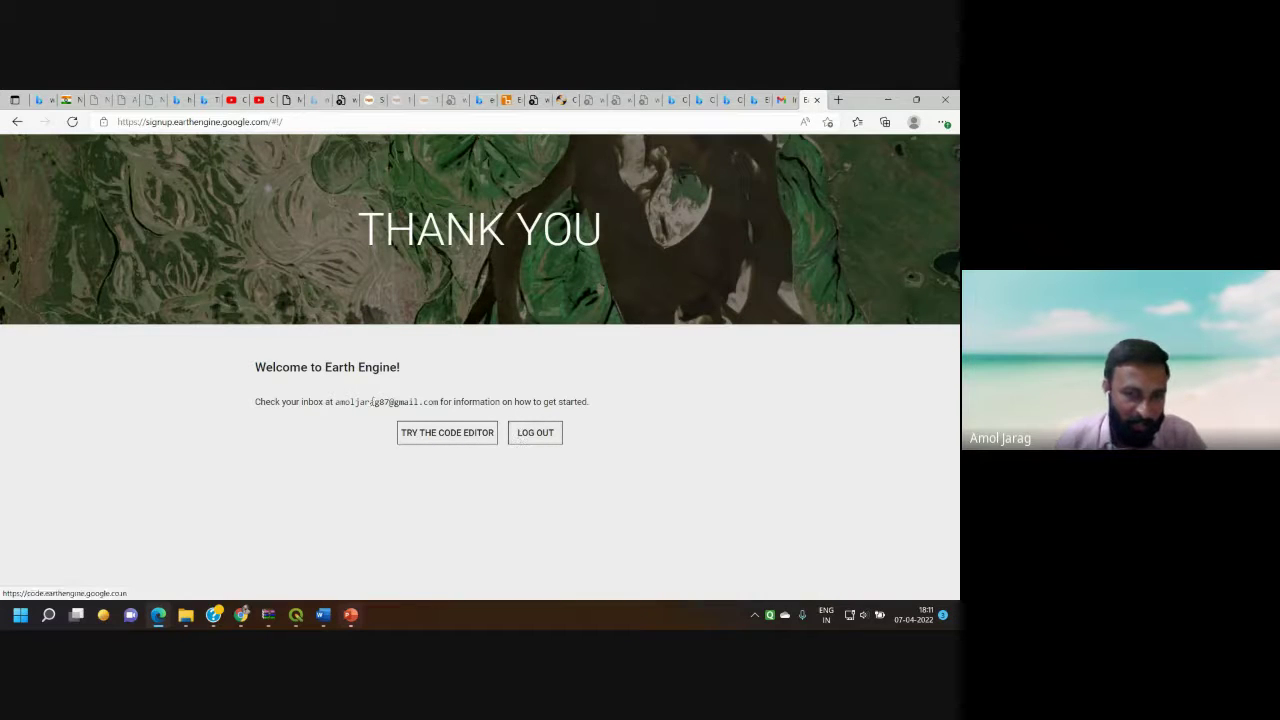
click(462, 433)
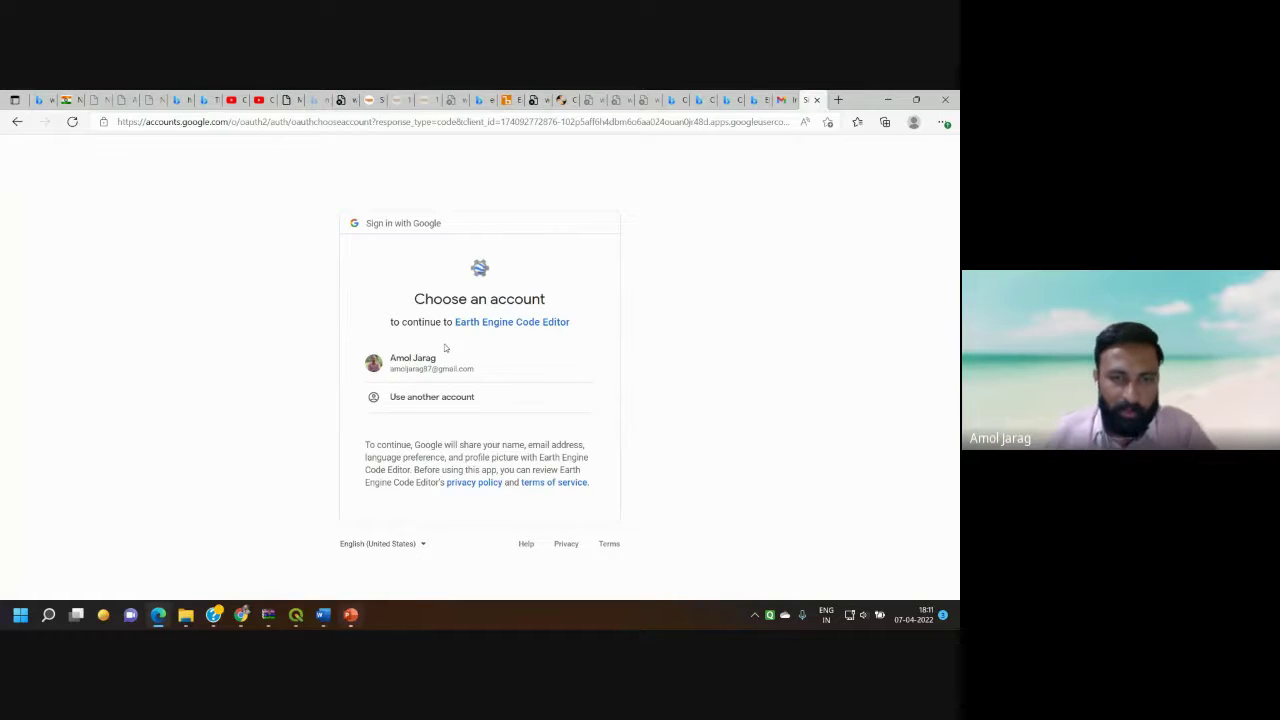
click(437, 366)
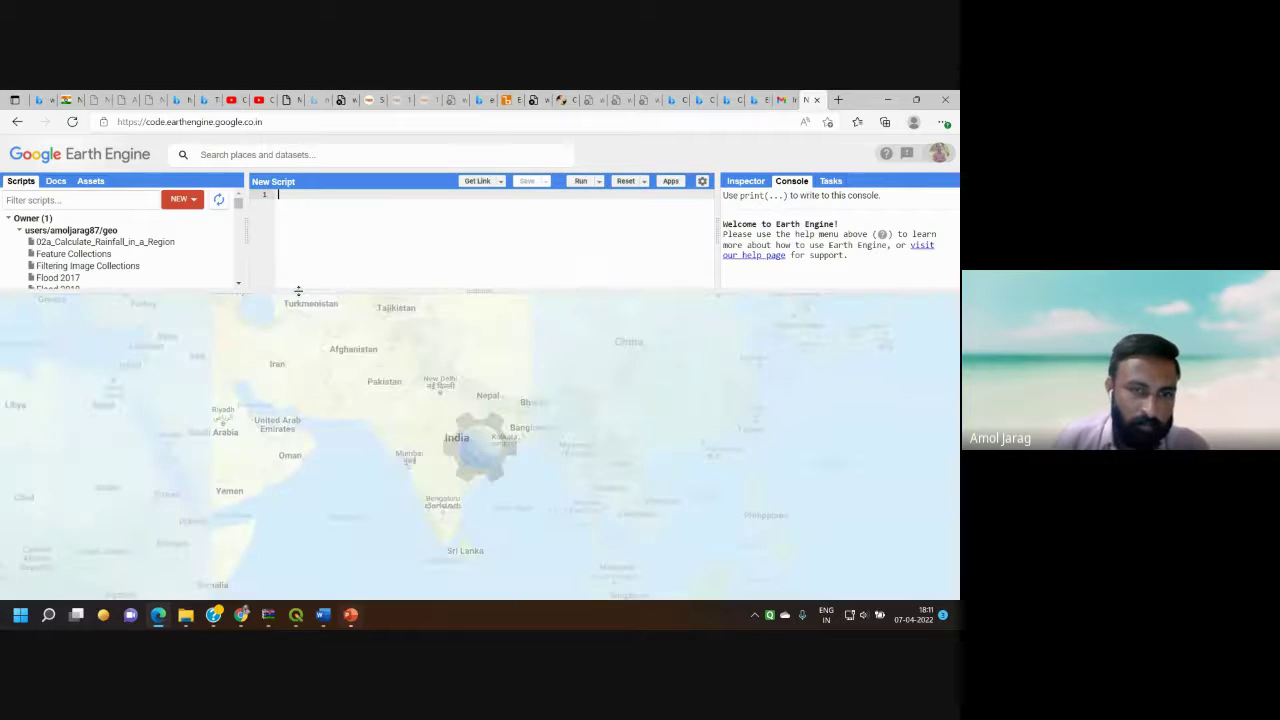
Give the script area more room and open the Docs API reference.
drag(301, 289, 311, 383)
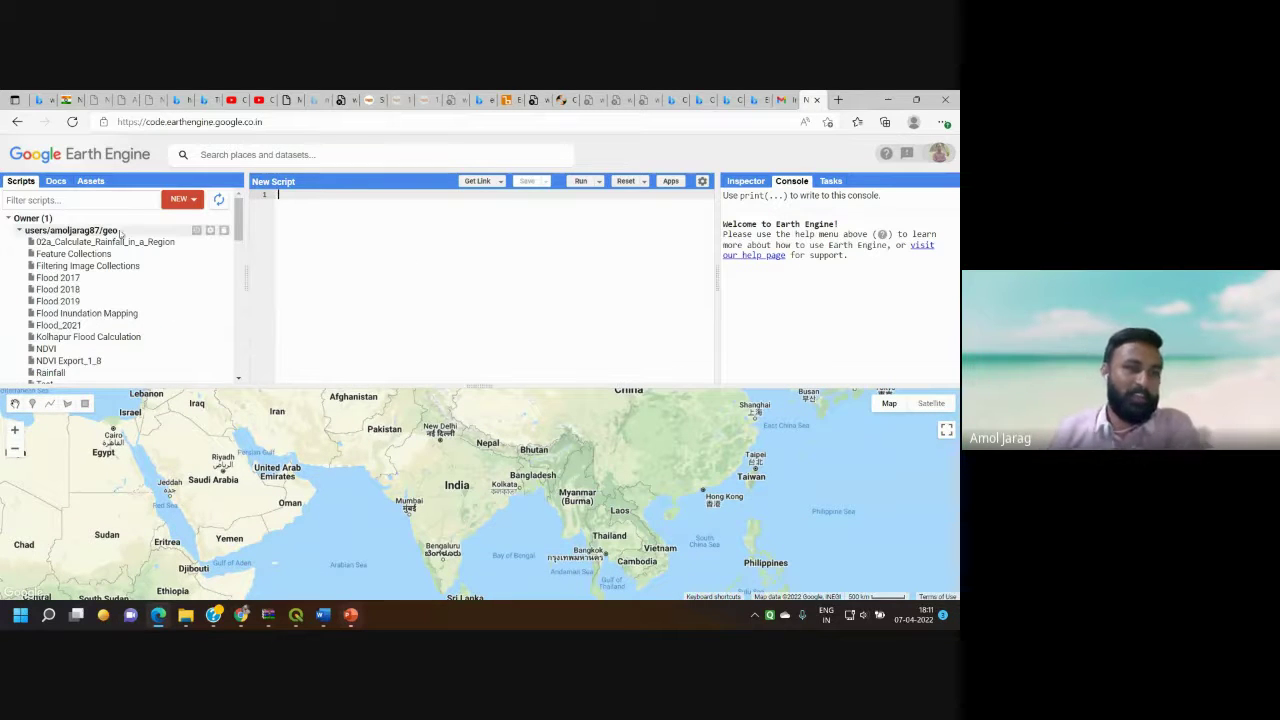
click(55, 182)
click(84, 183)
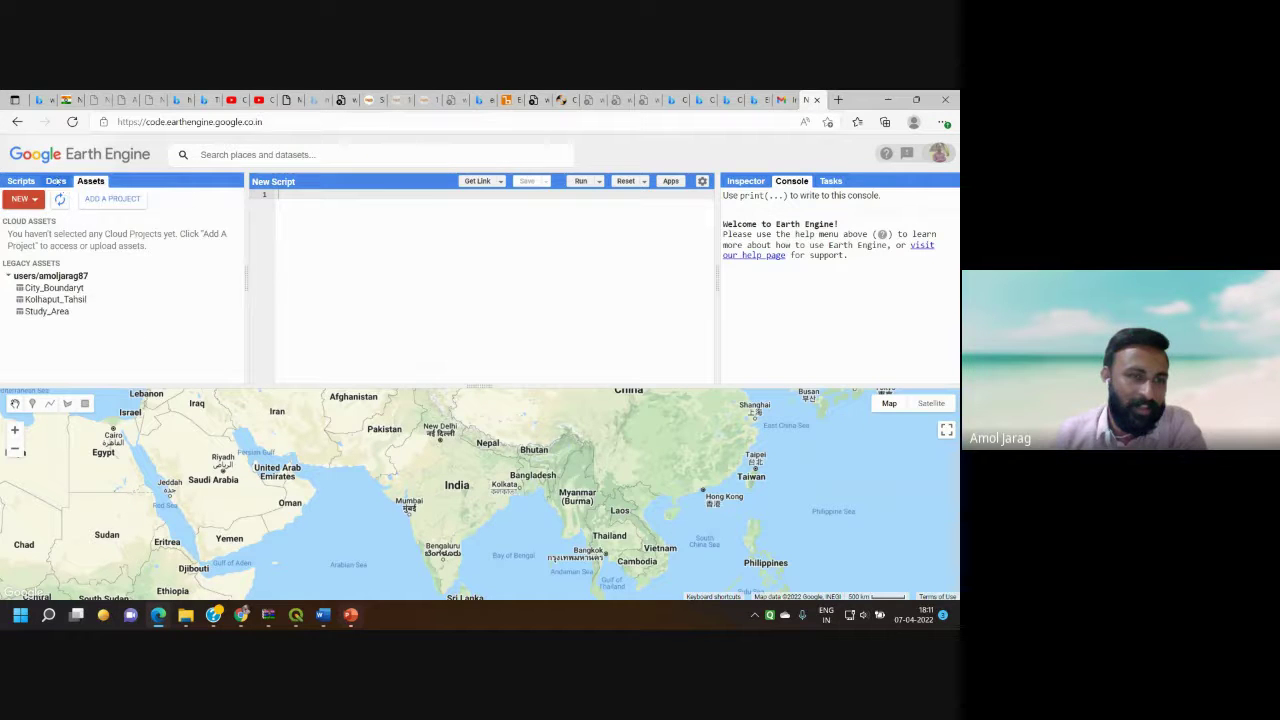
click(56, 182)
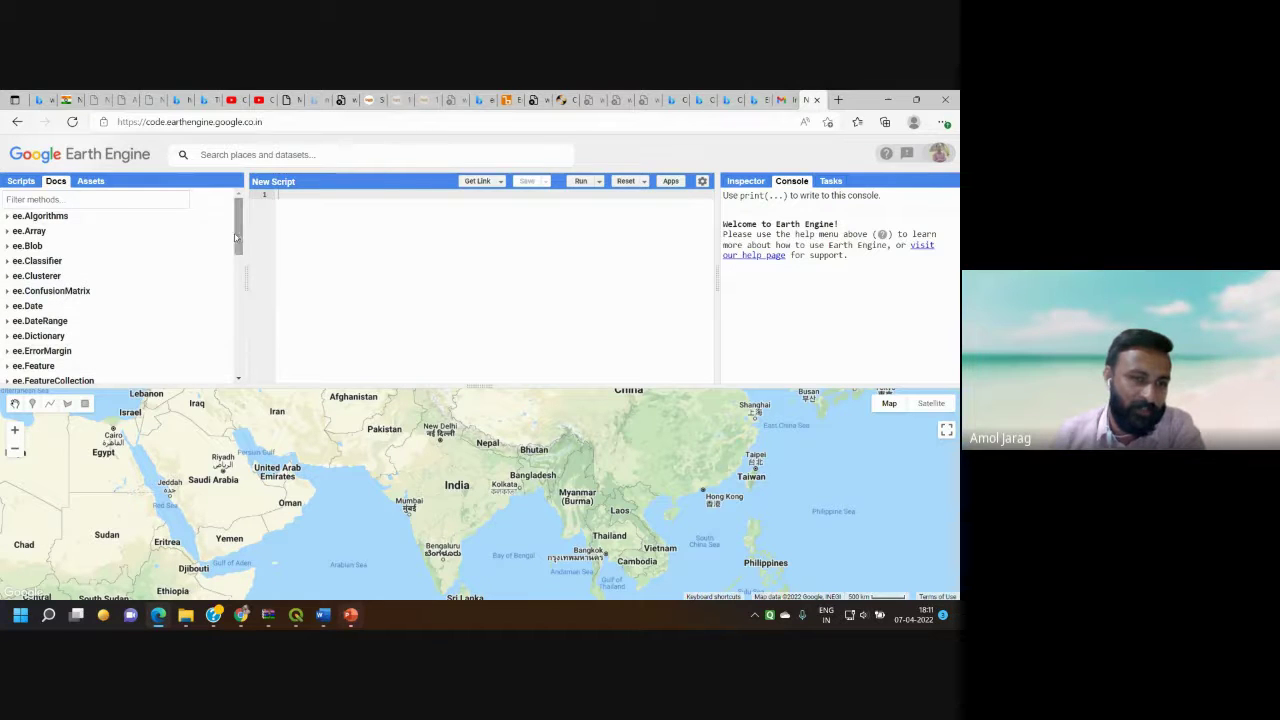
Scroll through the ee.* methods, then list the assets City_Boundaryt, Kolhapur_Tahsil and Study_Area.
drag(237, 238, 237, 260)
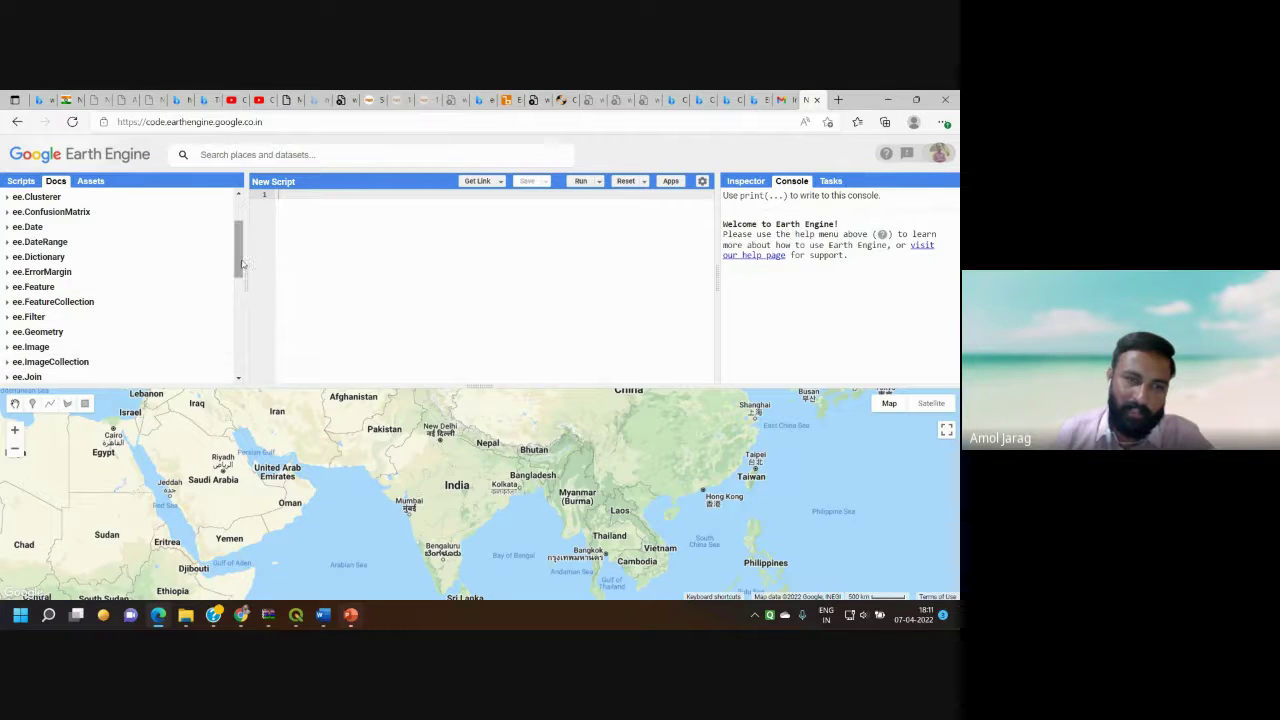
scroll(242, 263, down, 3)
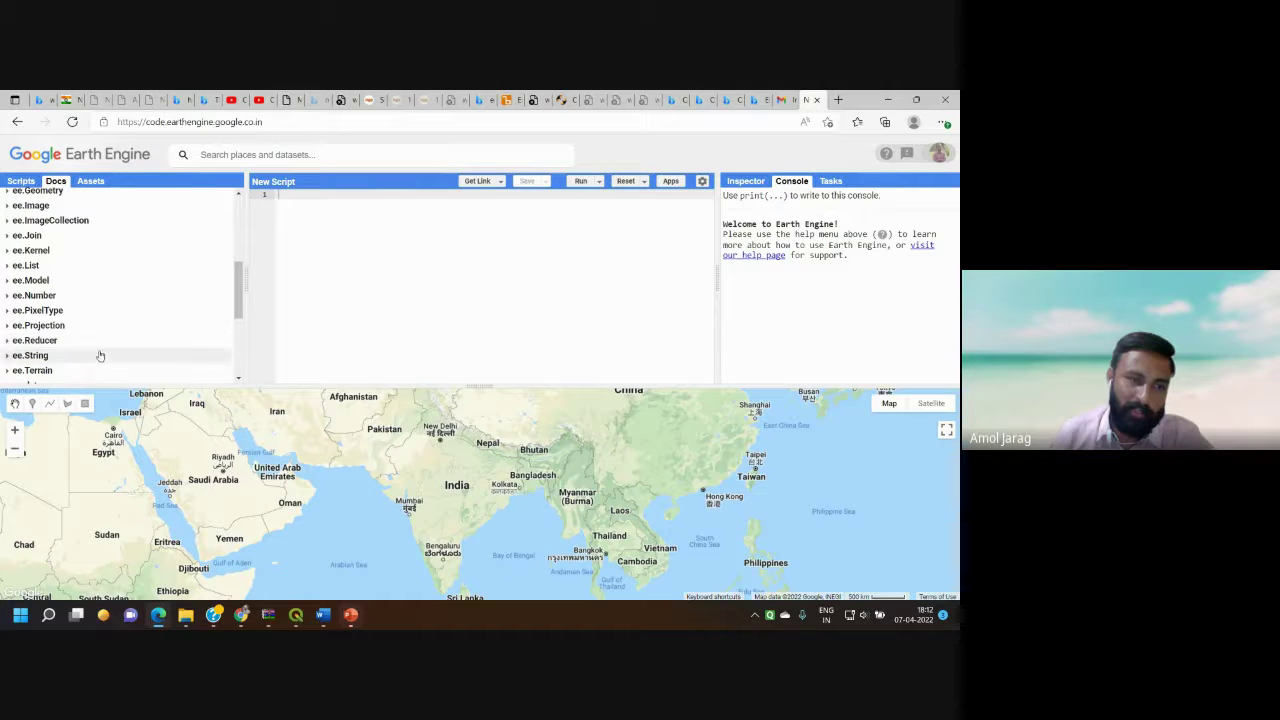
scroll(165, 315, down, 2)
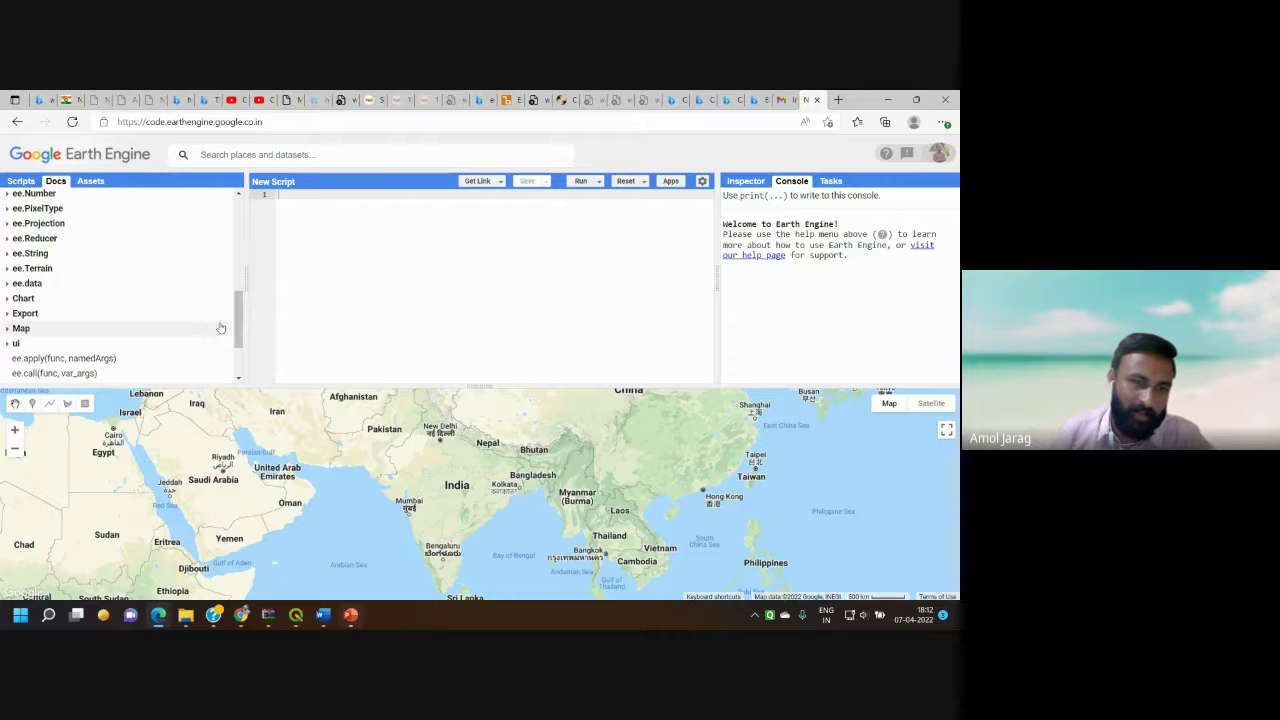
drag(238, 320, 236, 225)
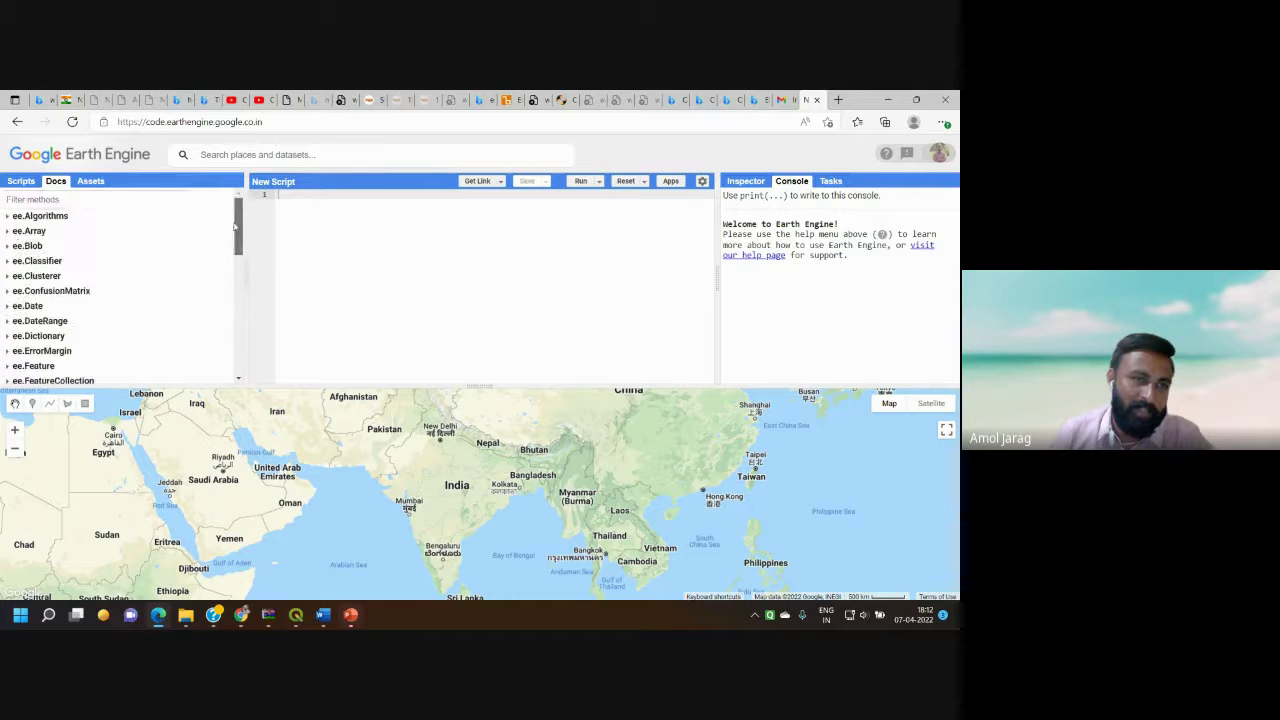
click(90, 181)
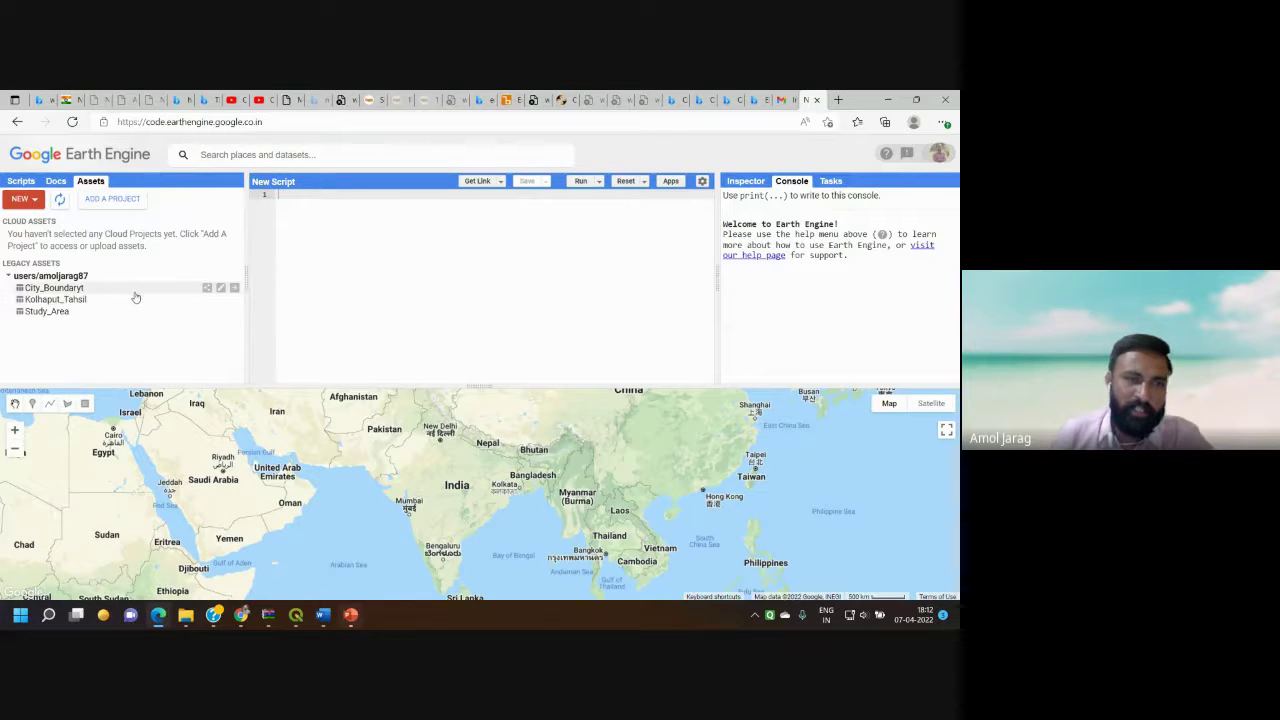
click(502, 181)
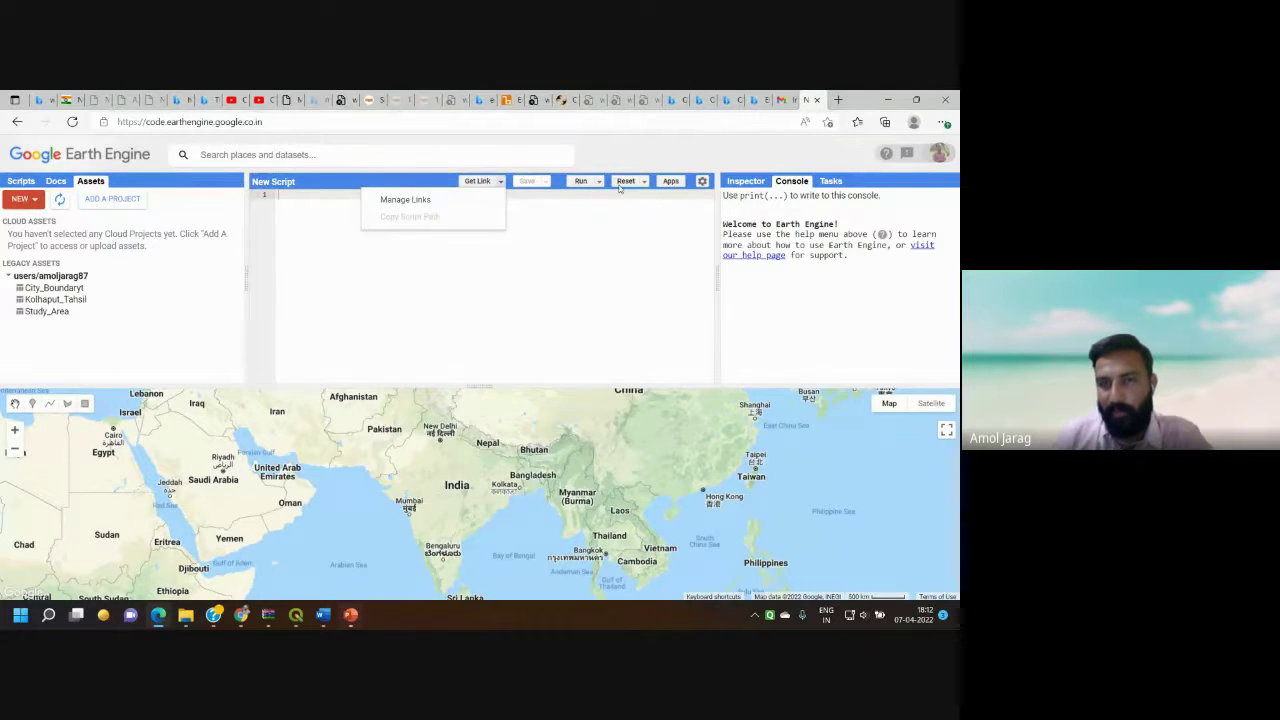
Close the Get Link options, check the Tasks list, and return to the Console.
click(745, 186)
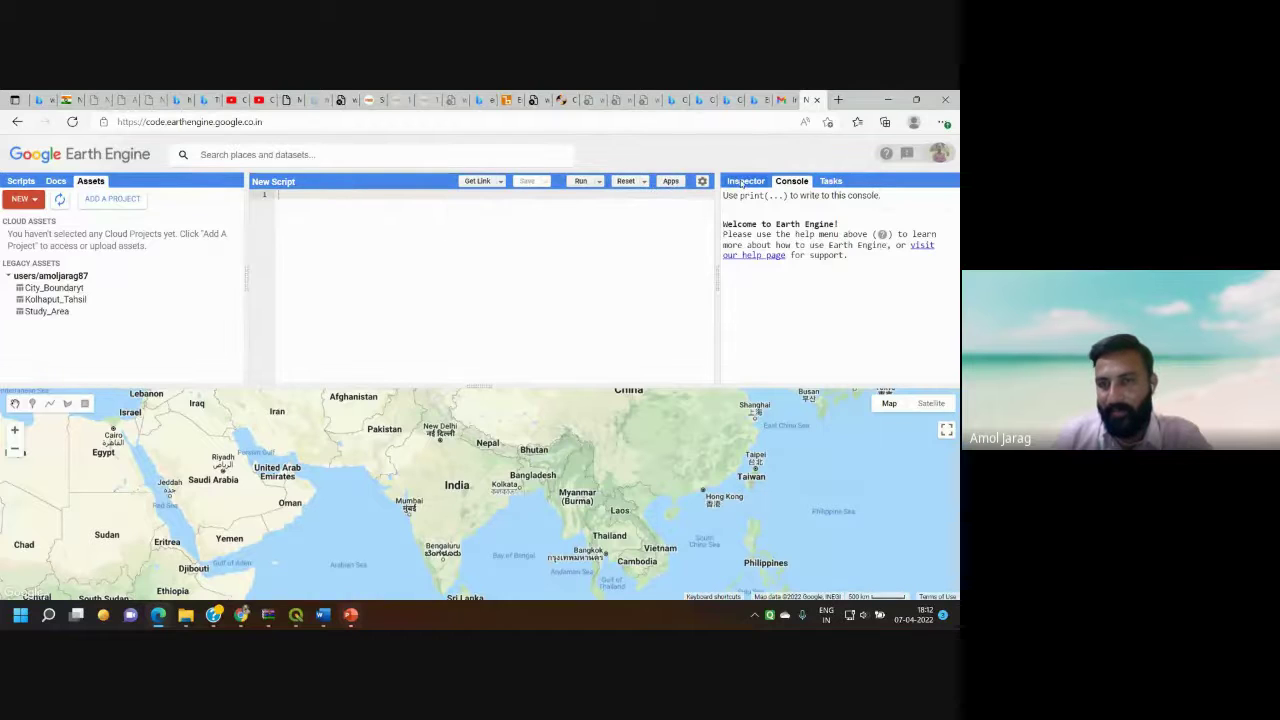
click(792, 186)
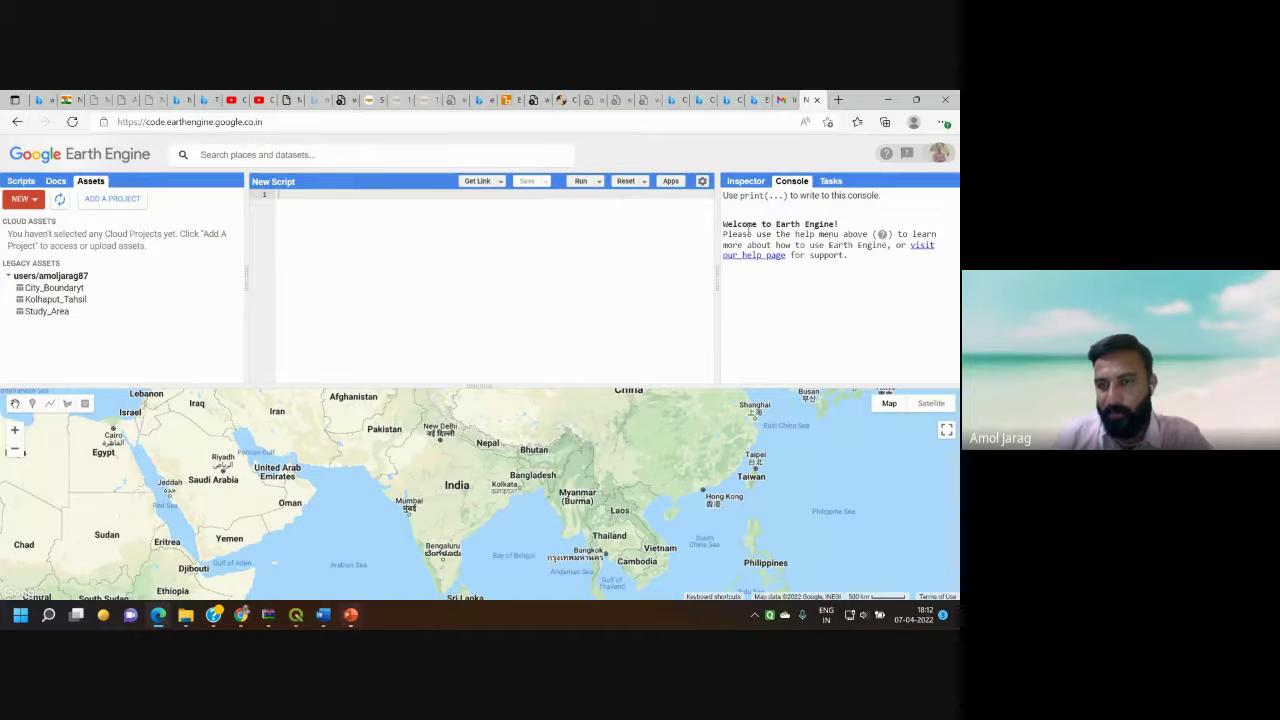
click(831, 183)
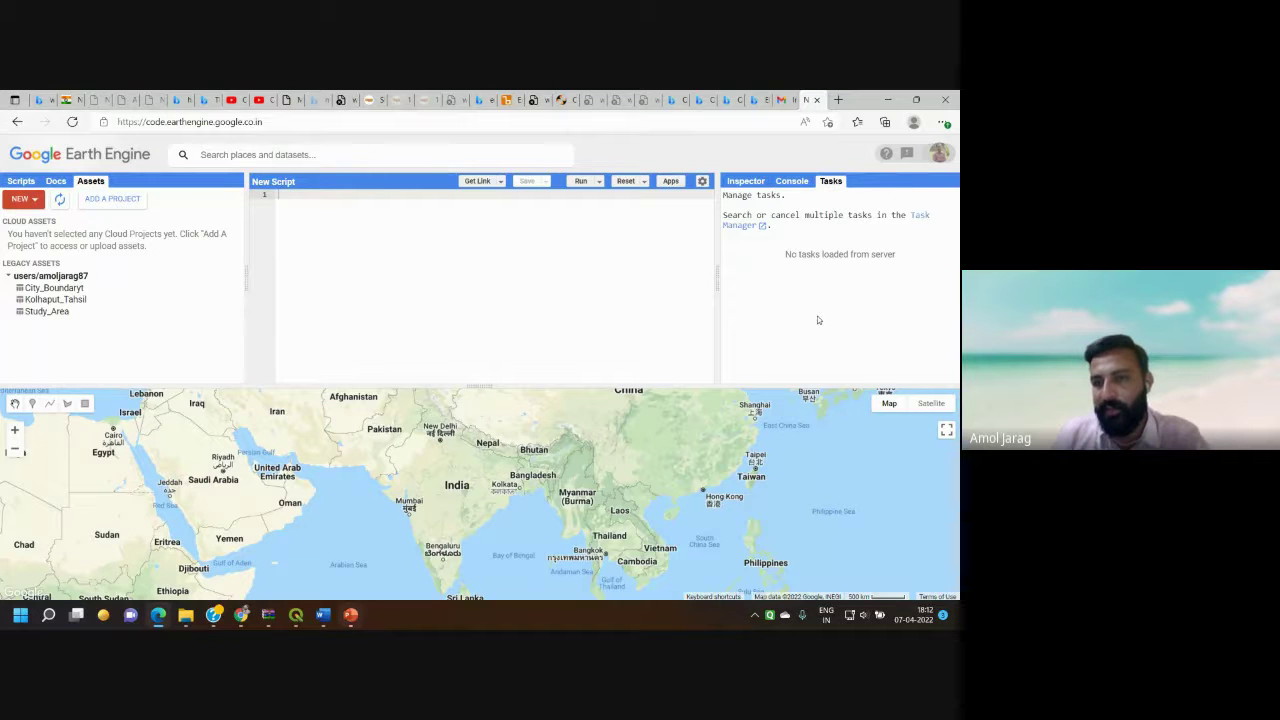
click(792, 181)
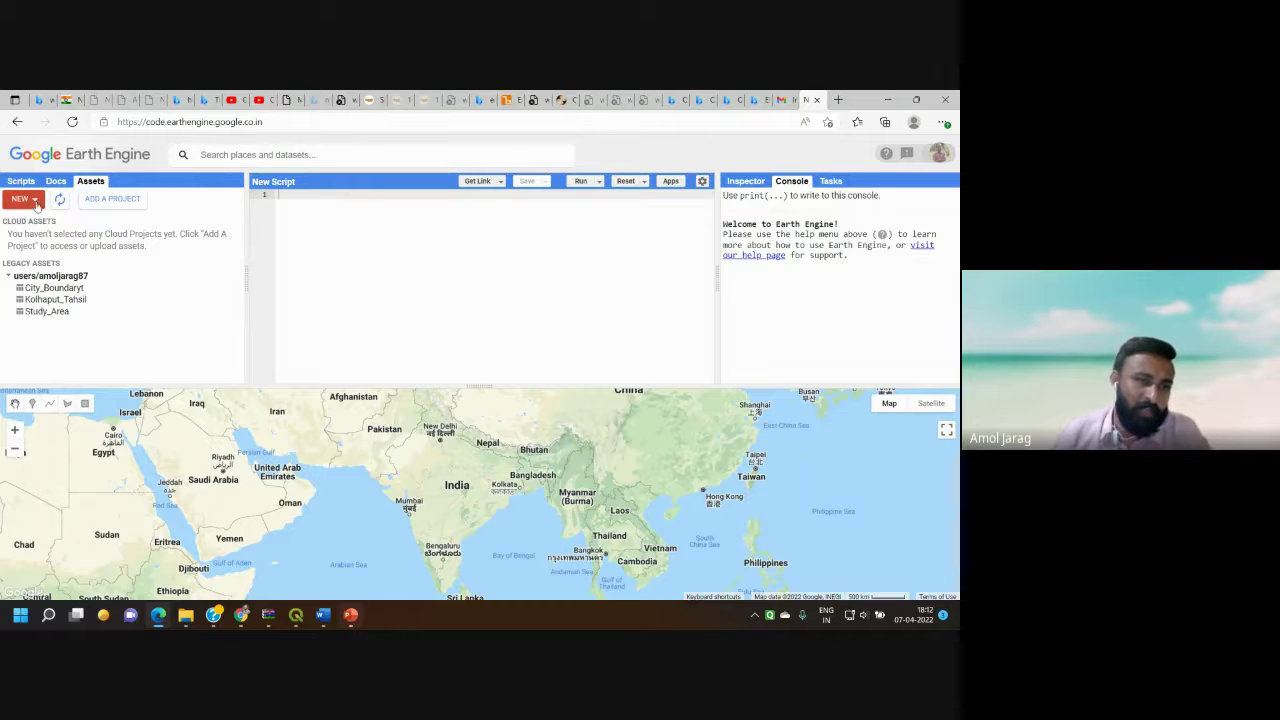
Start a NEW > GeoTIFF image upload, cancel it, and show the saved Scripts list.
click(35, 201)
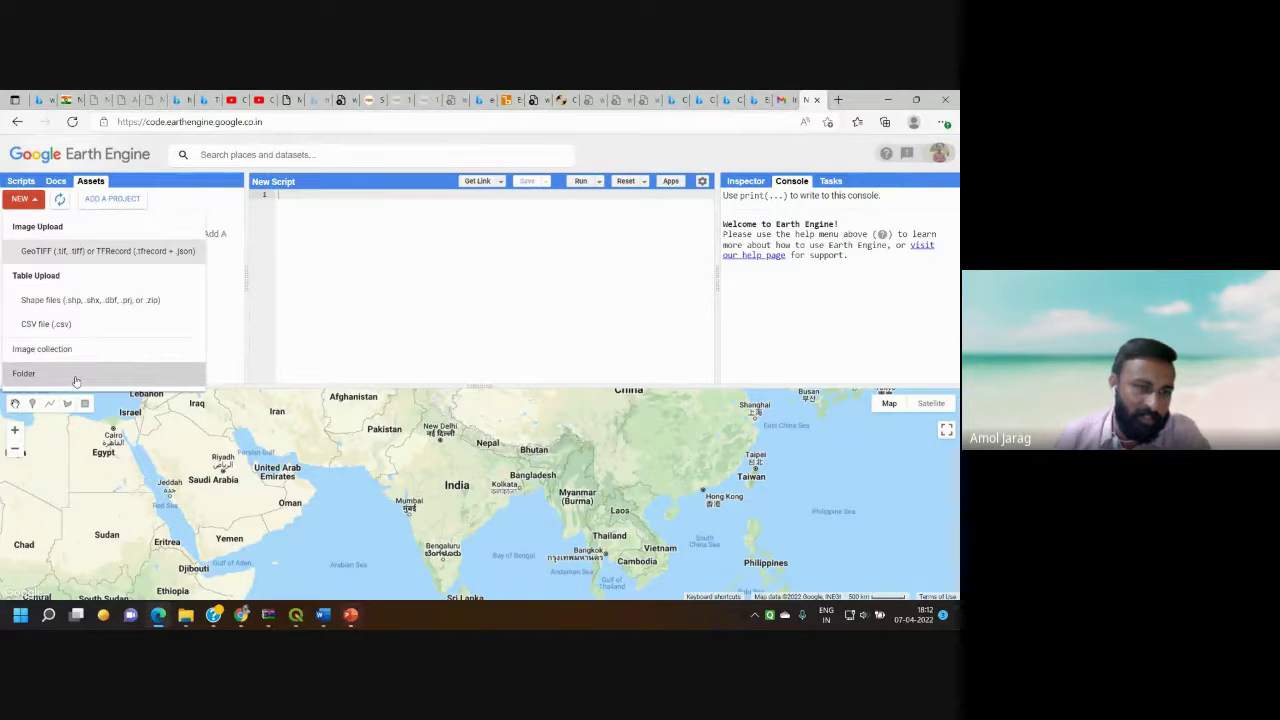
click(113, 256)
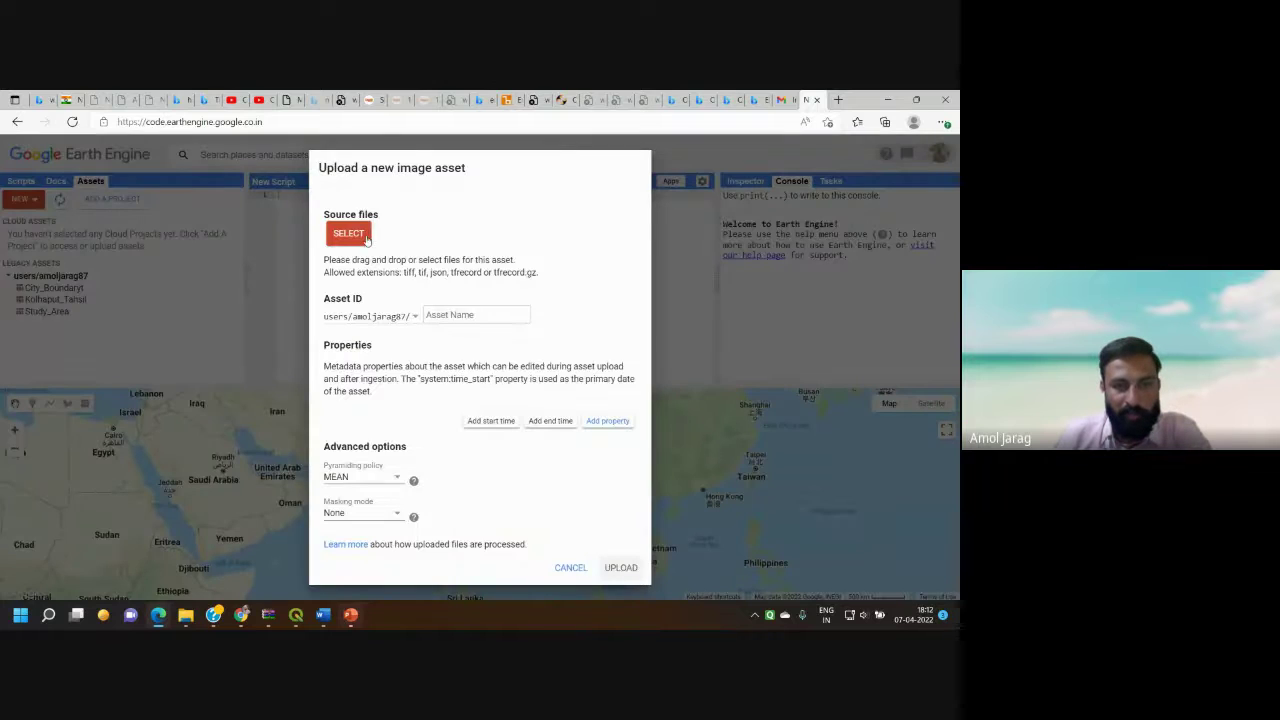
click(470, 315)
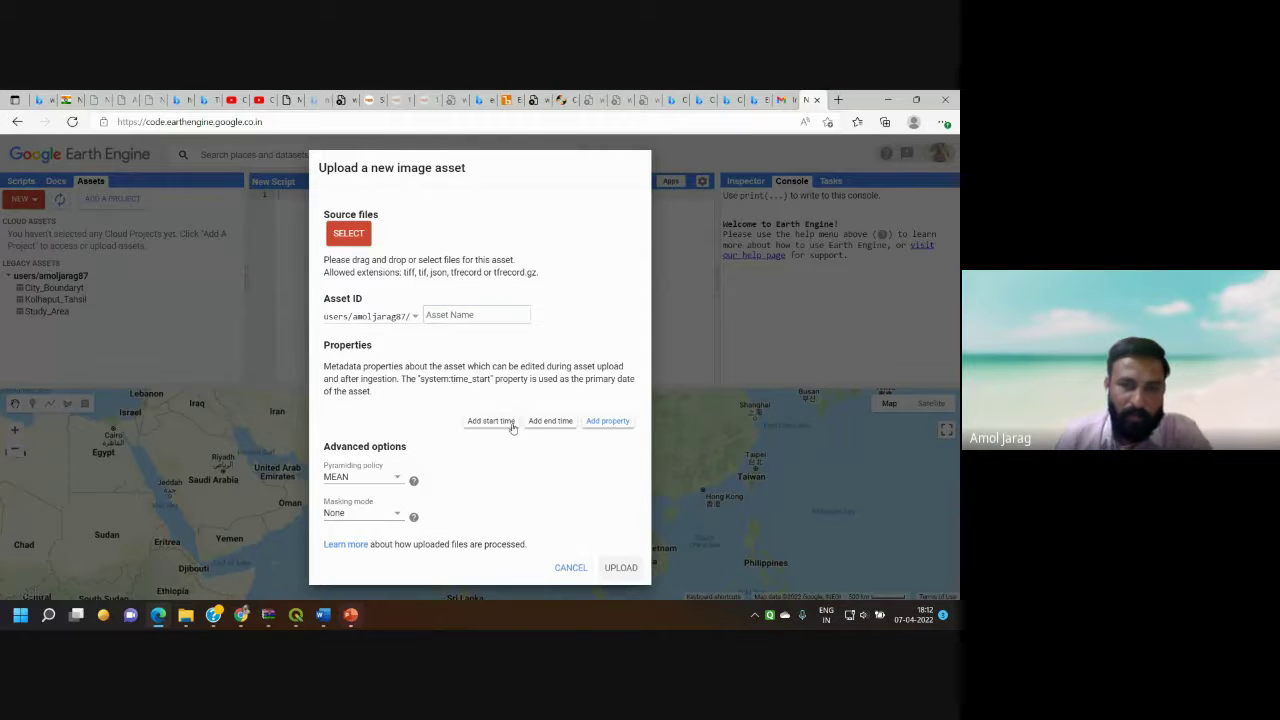
click(568, 568)
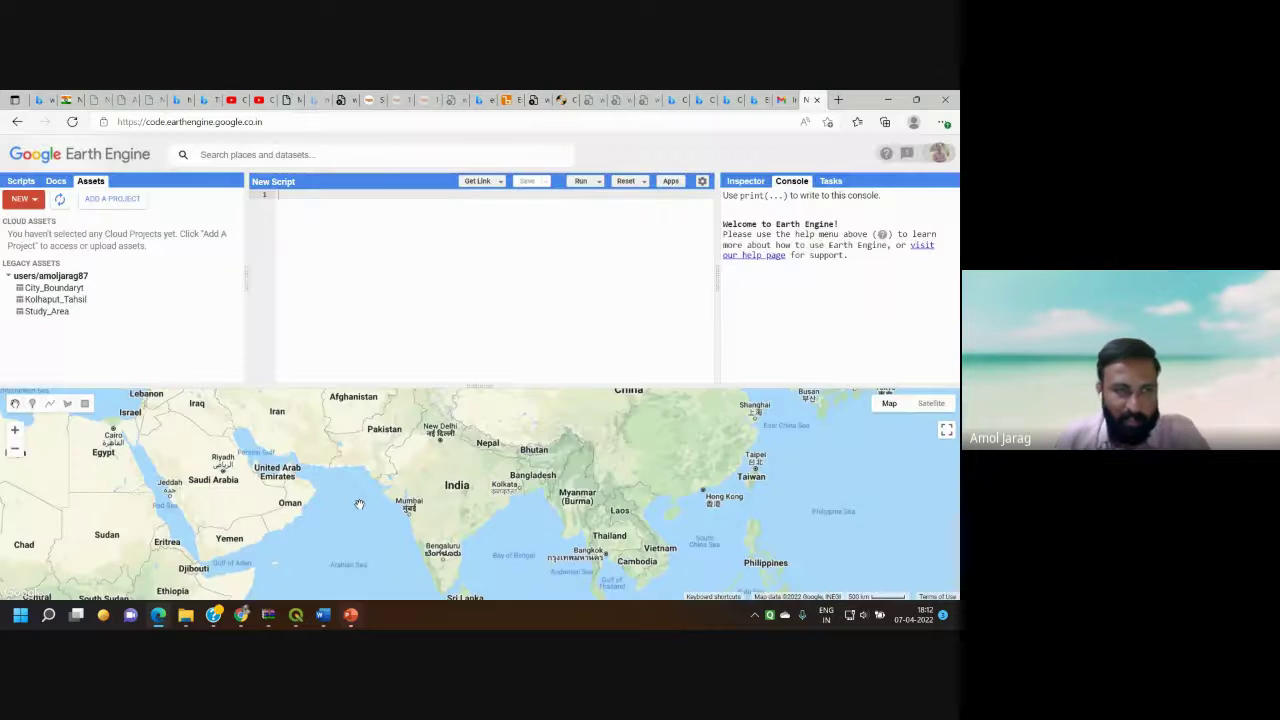
click(21, 181)
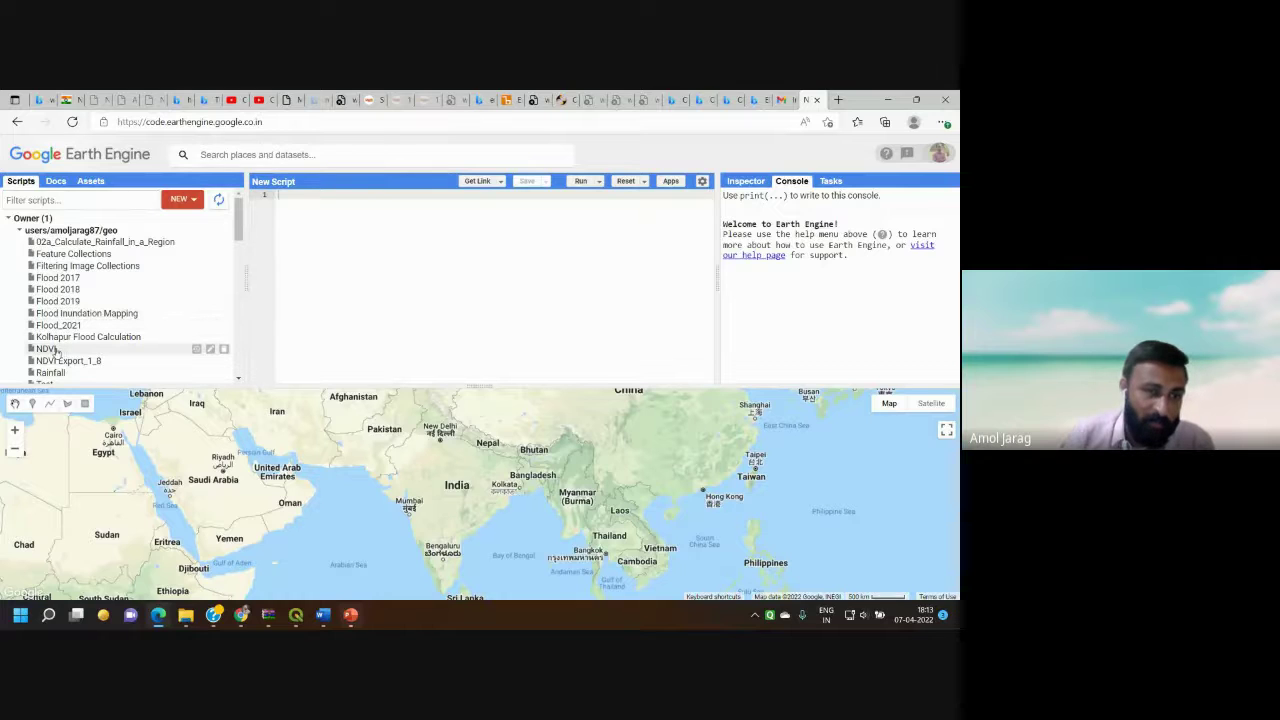
Open the saved NDVI script and run it; Console shows Count 854 and a too-many-pixels error.
click(50, 348)
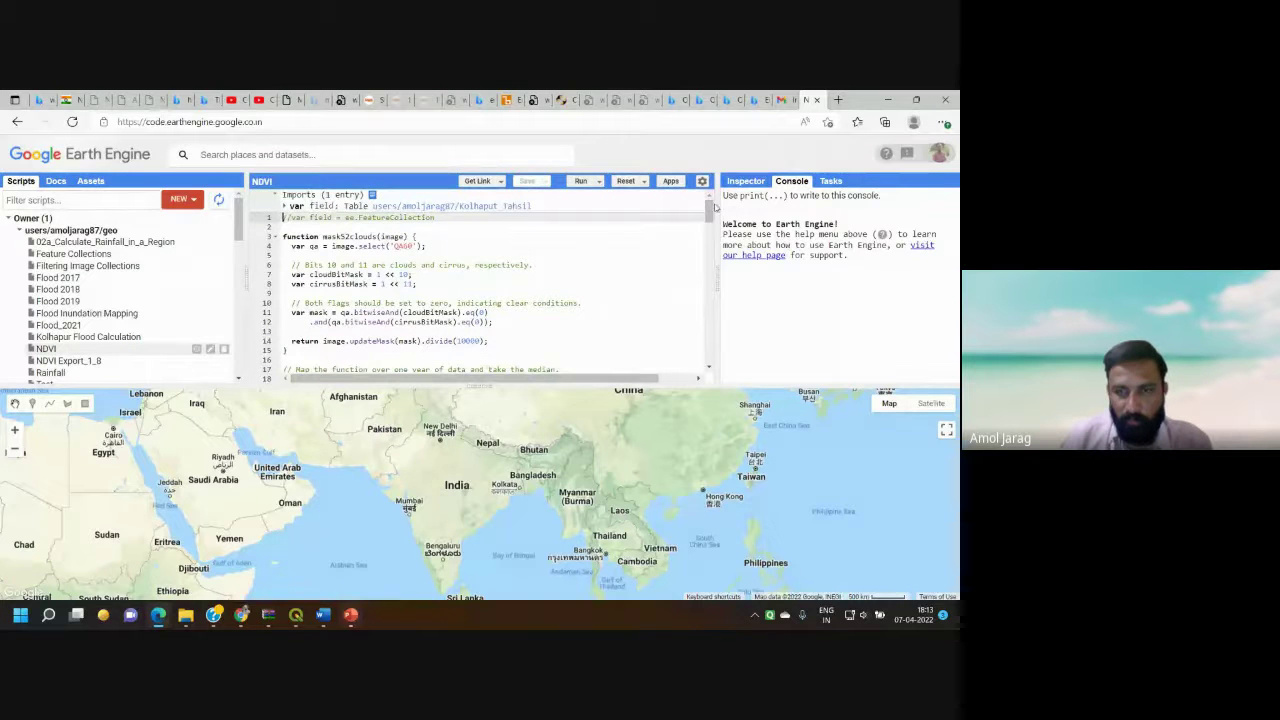
mouse_move(709, 211)
mouse_down()
mouse_move(720, 340)
mouse_move(708, 206)
mouse_up()
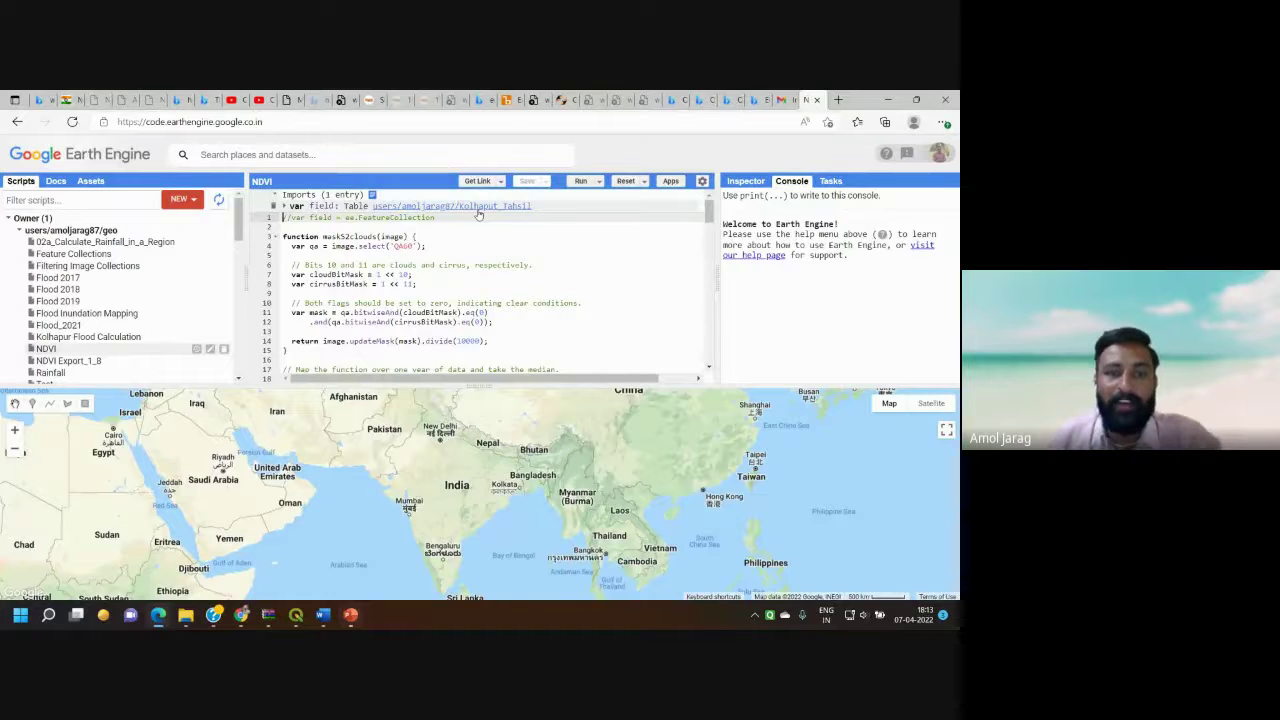
click(80, 184)
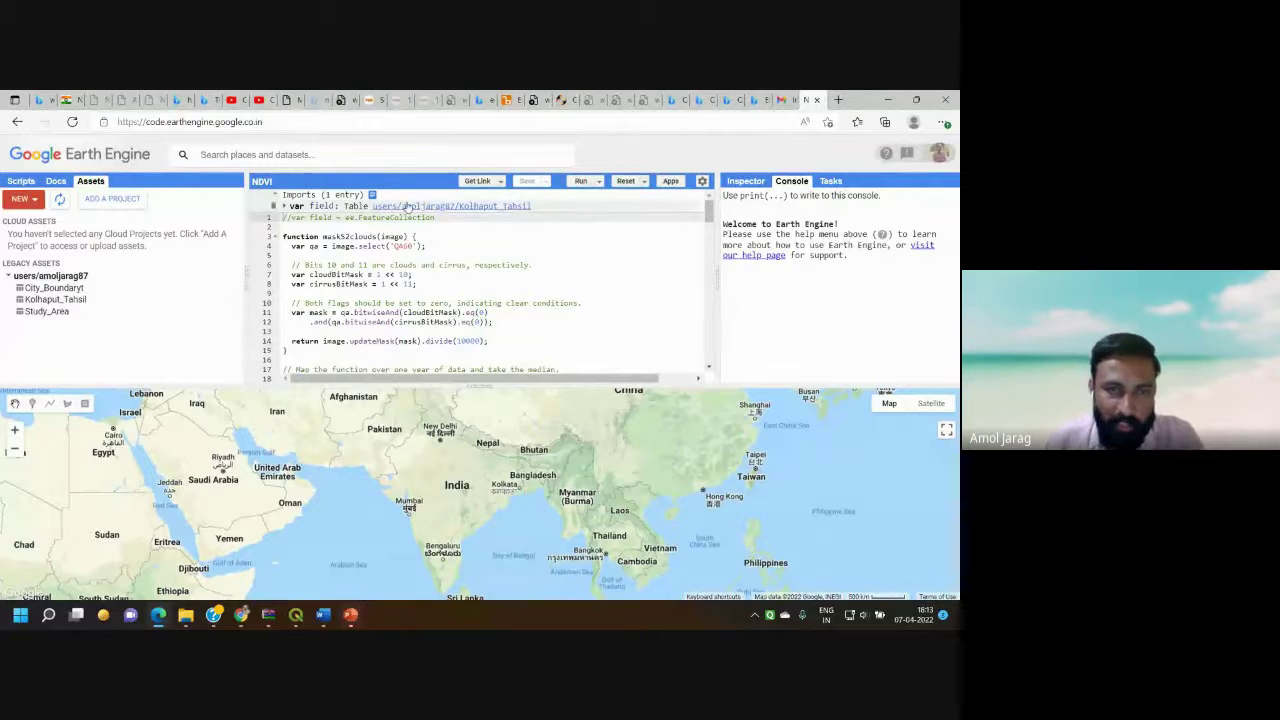
click(22, 182)
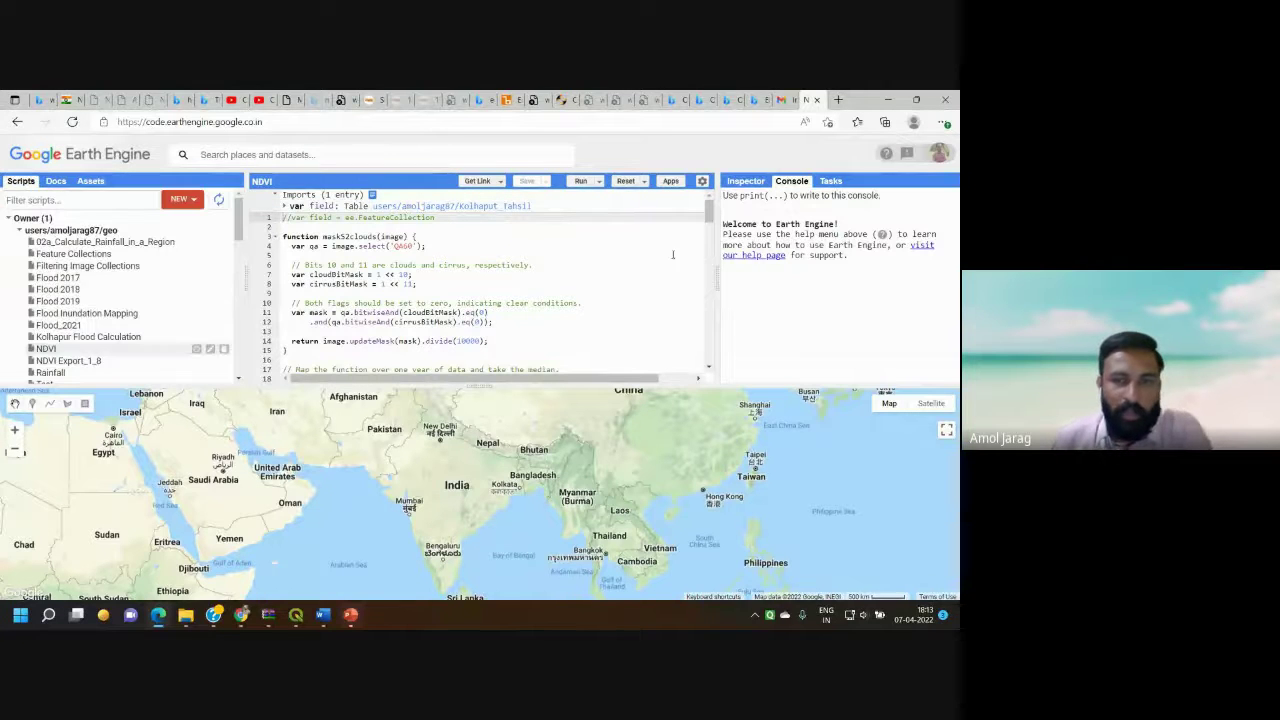
click(580, 182)
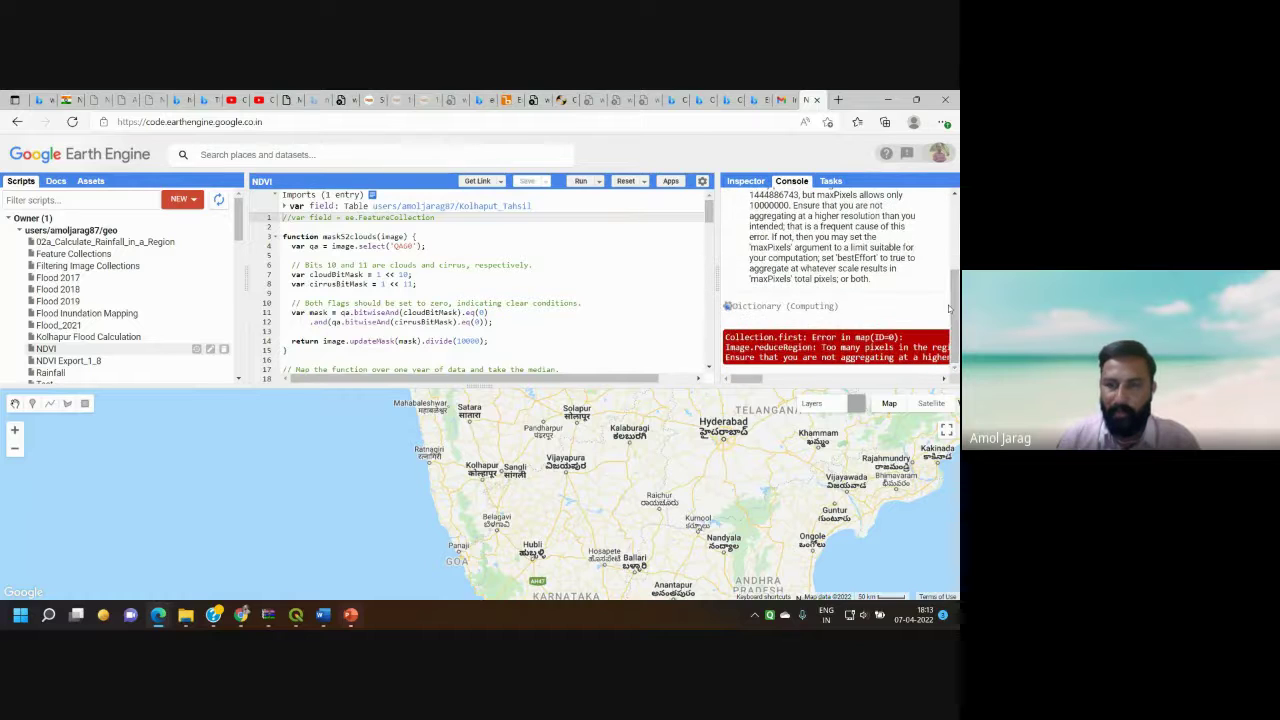
Enlarge the map, zoom into Kolhapur, and check the RGB, new image and old image layers.
mouse_move(758, 379)
mouse_down()
mouse_move(772, 386)
mouse_move(747, 386)
mouse_up()
triple_click(795, 295)
mouse_move(793, 412)
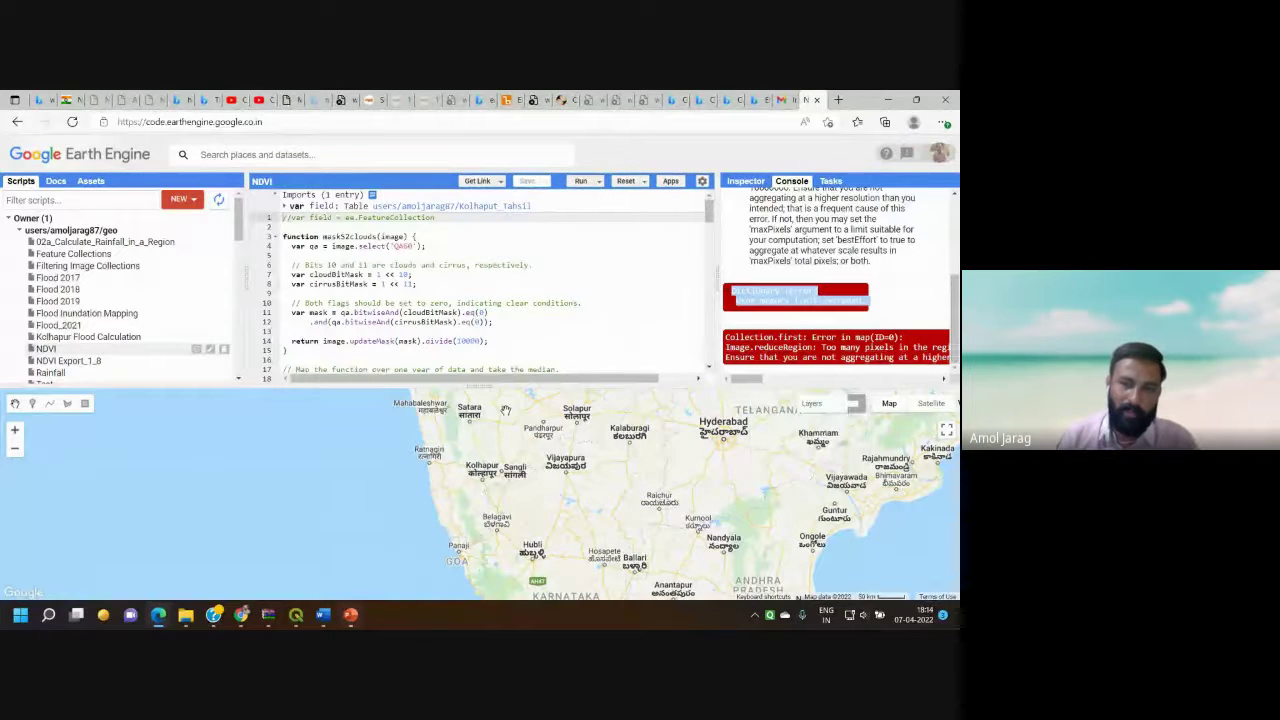
drag(480, 386, 482, 252)
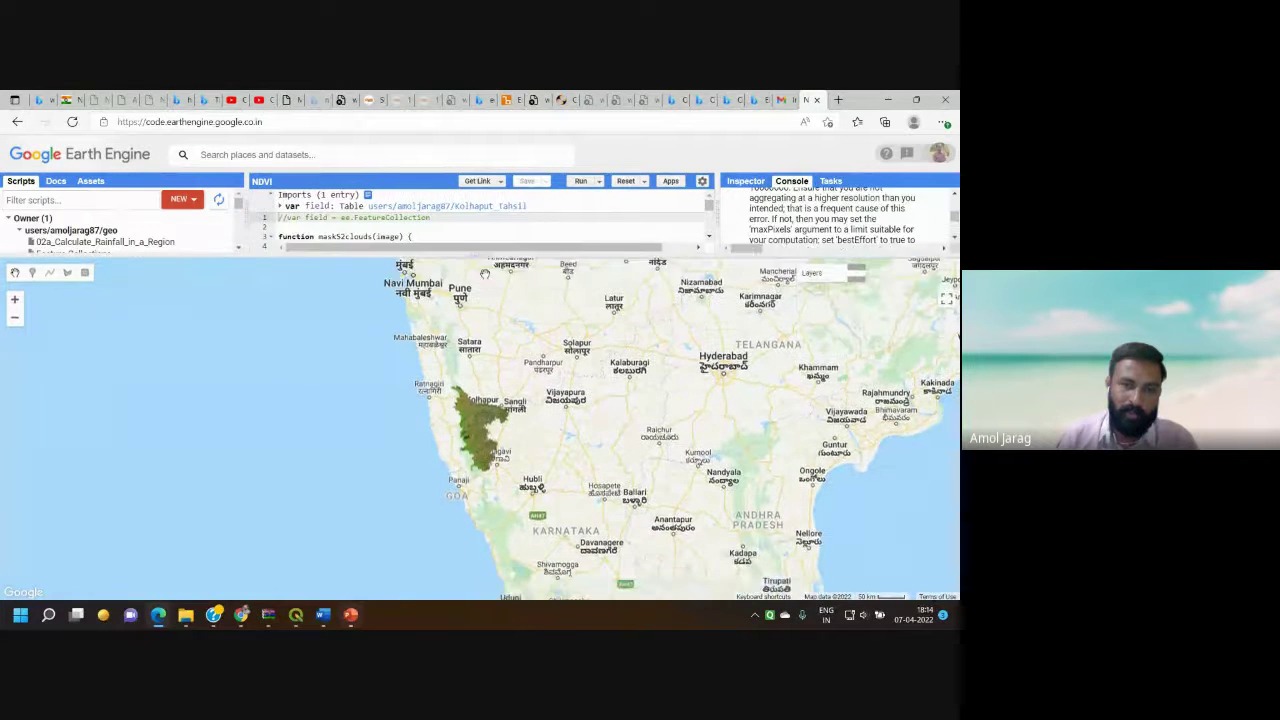
scroll(455, 420, down, 2)
scroll(479, 427, up, 4)
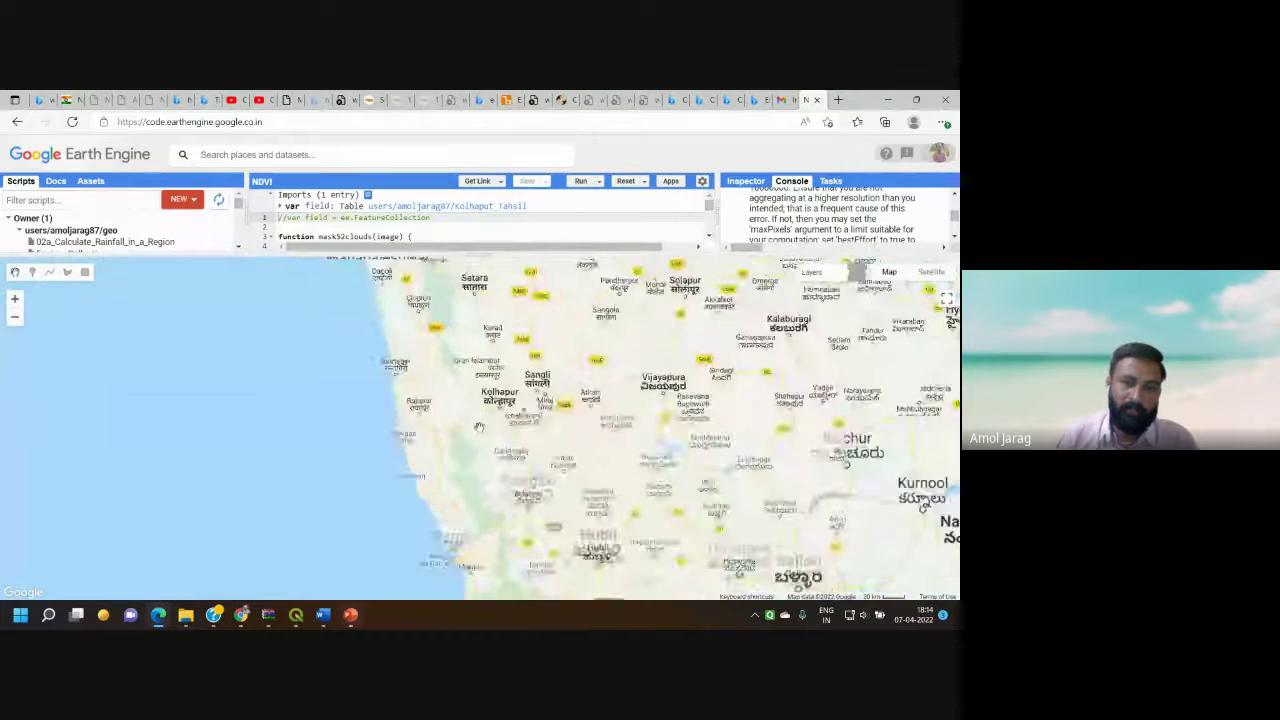
scroll(479, 427, up, 1)
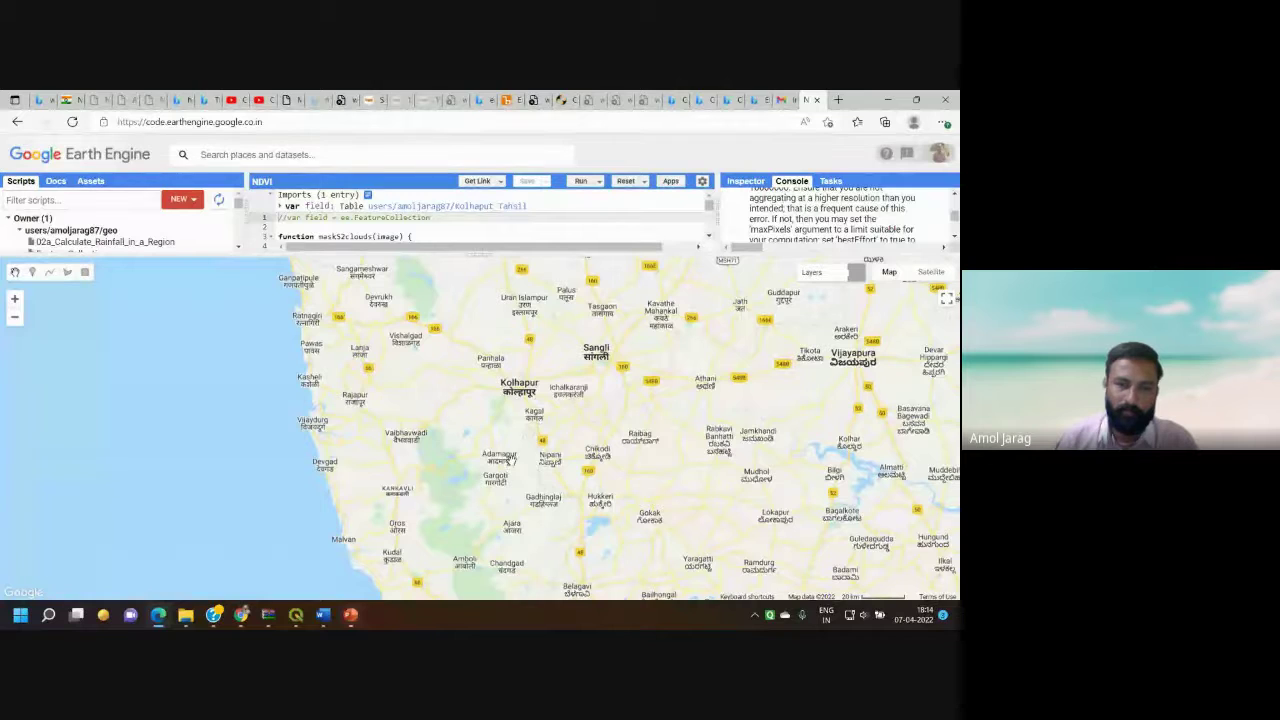
mouse_move(808, 281)
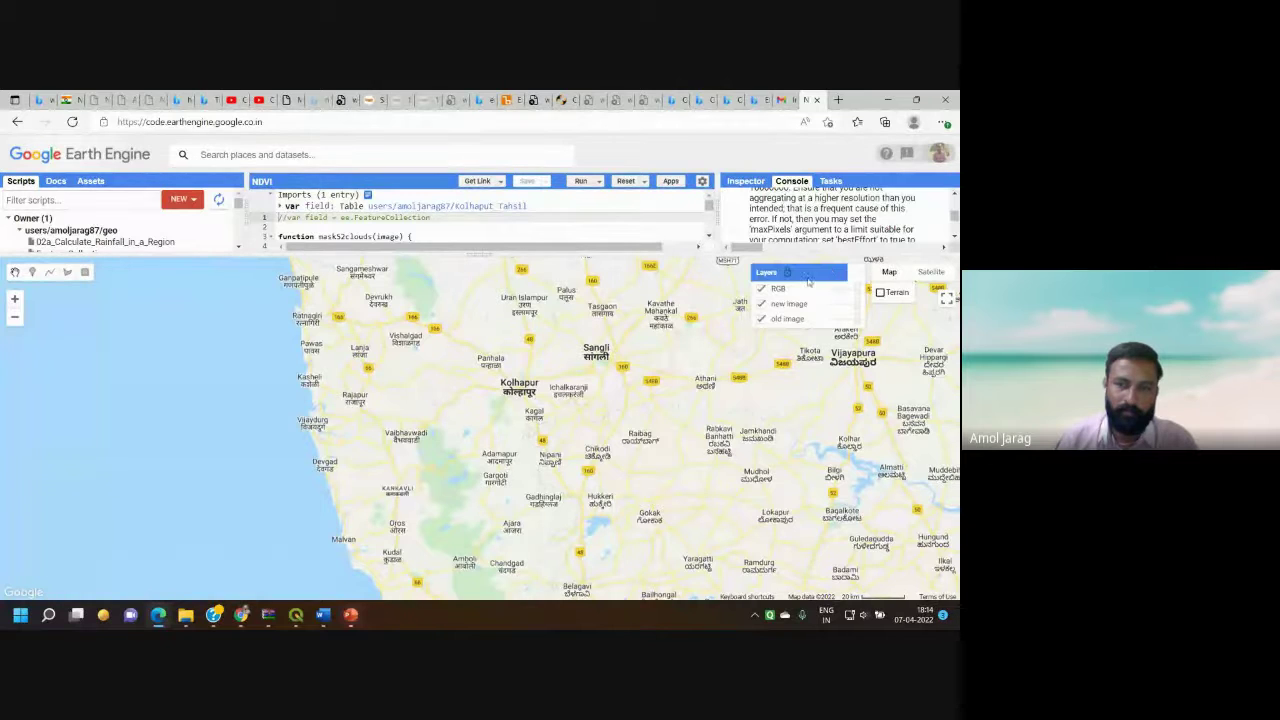
click(761, 318)
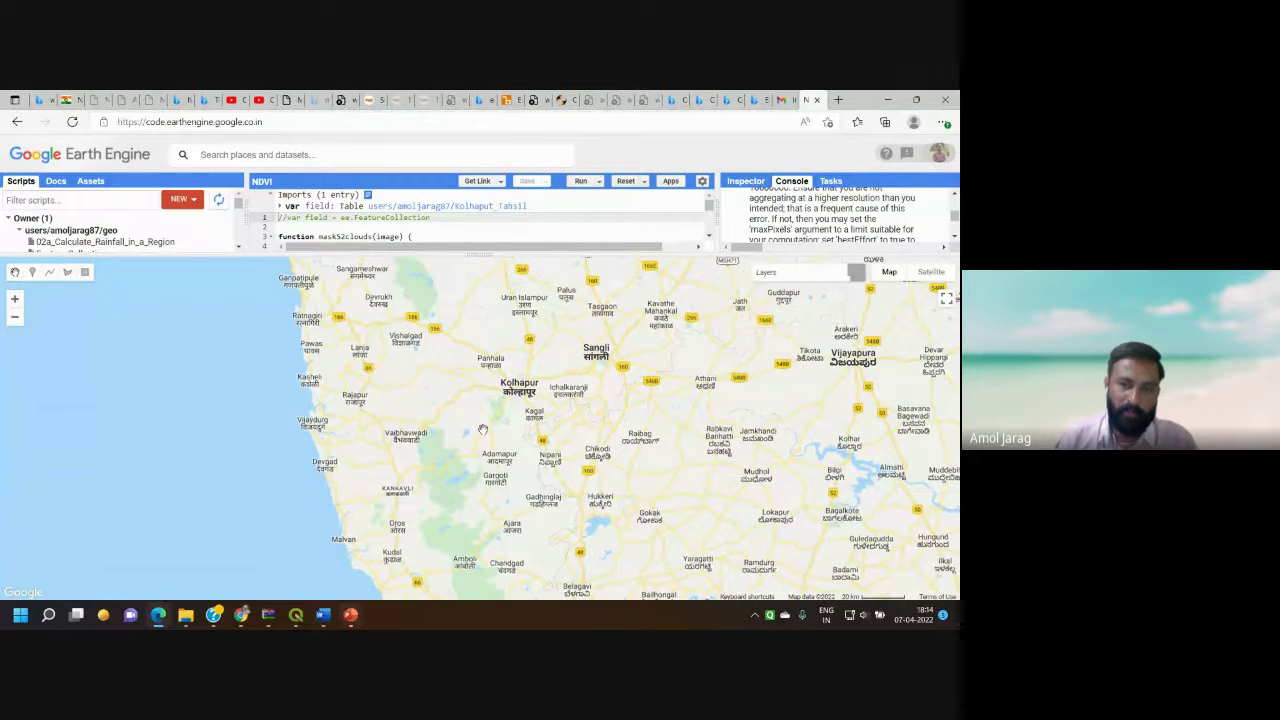
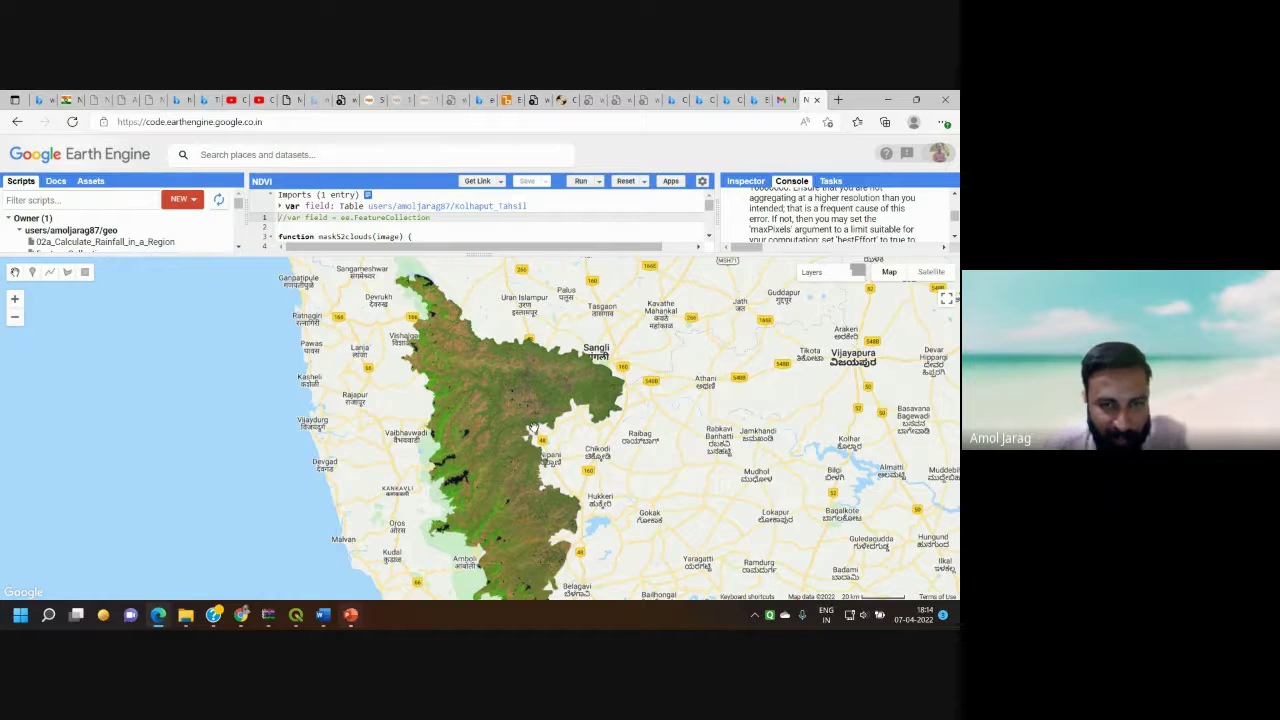
Zoom the map in one level and enlarge the code editor and console so the cloud-masking code and errors are readable.
scroll(533, 428, up, 1)
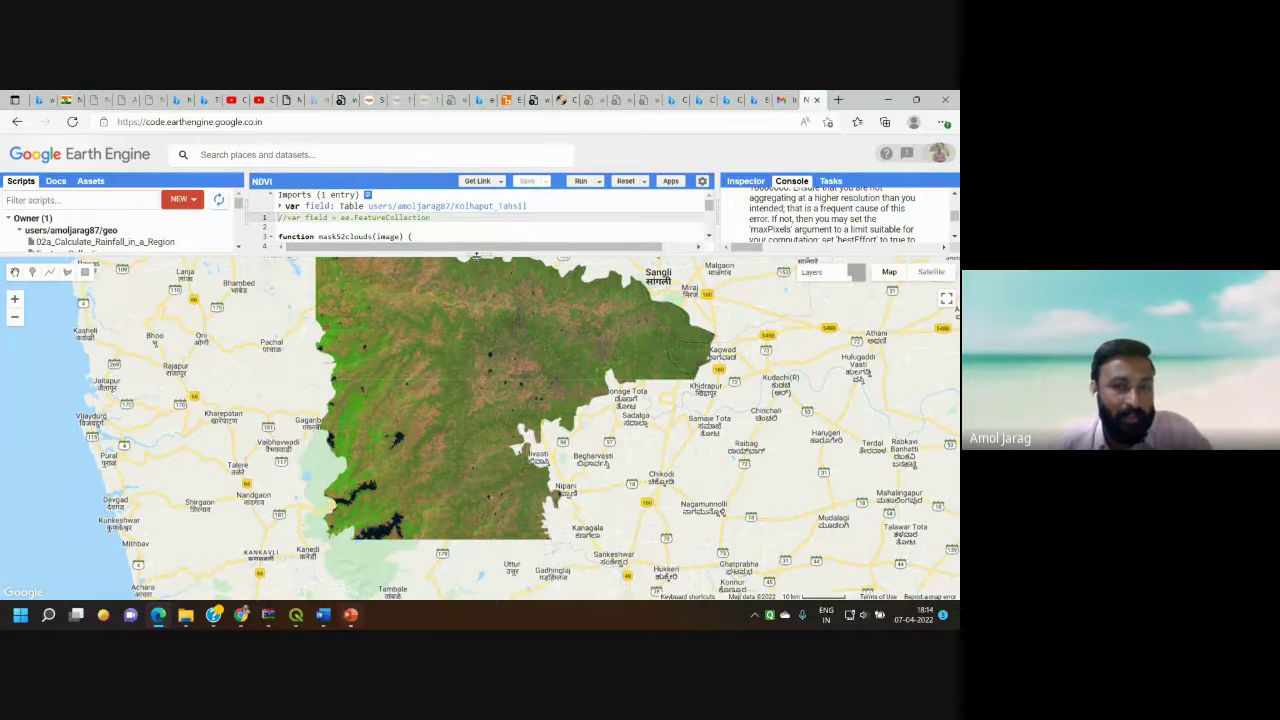
drag(481, 254, 485, 378)
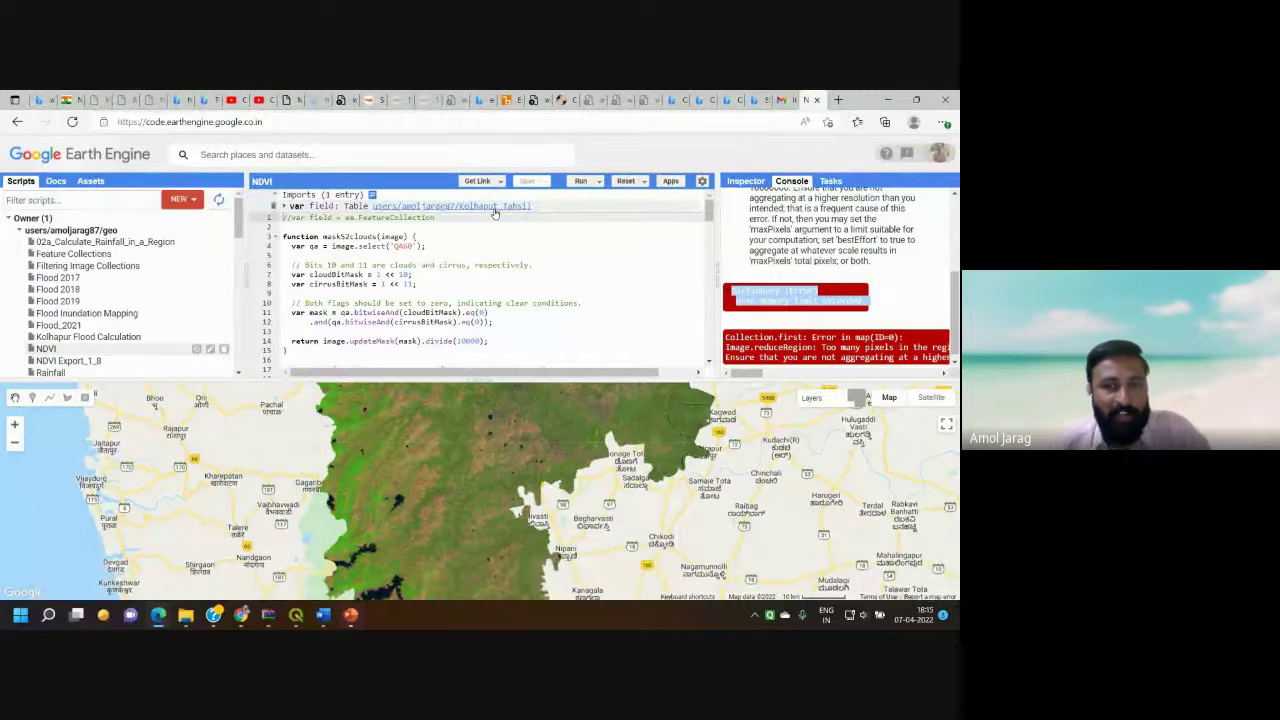
Widen the map and toggle the old image, new image and RGB layers, leaving only RGB shown.
drag(481, 378, 470, 293)
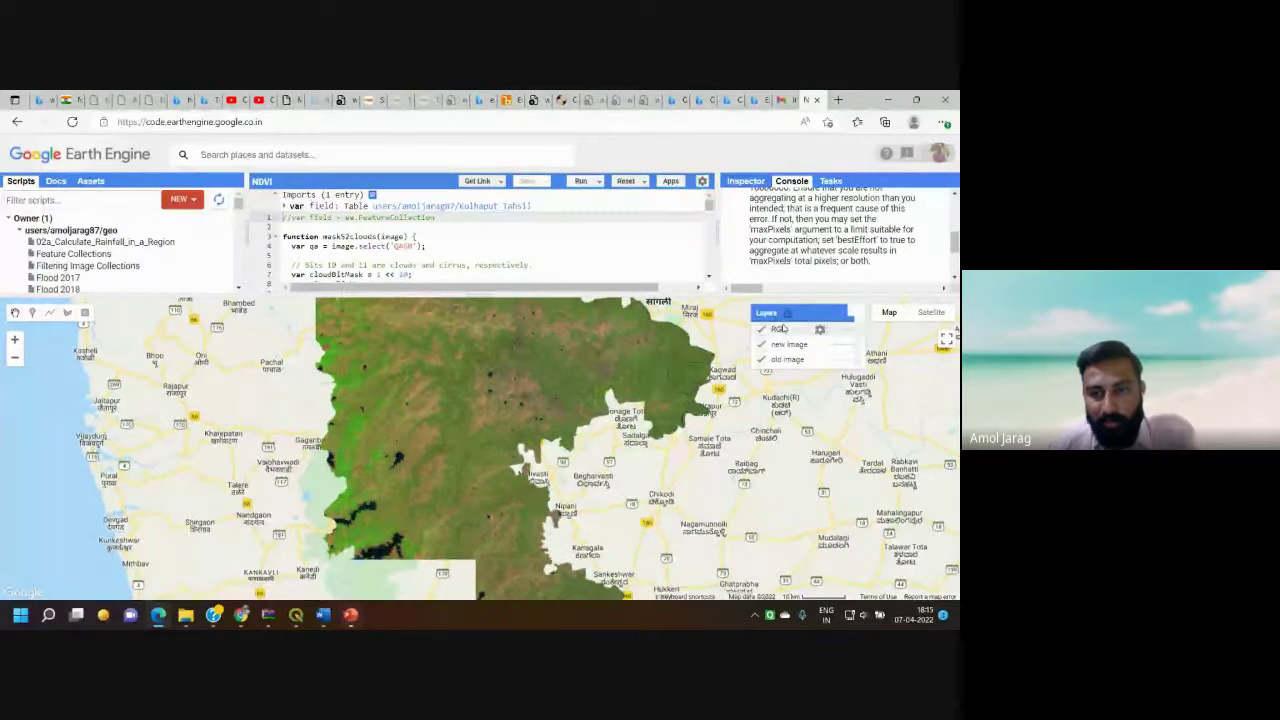
mouse_move(766, 330)
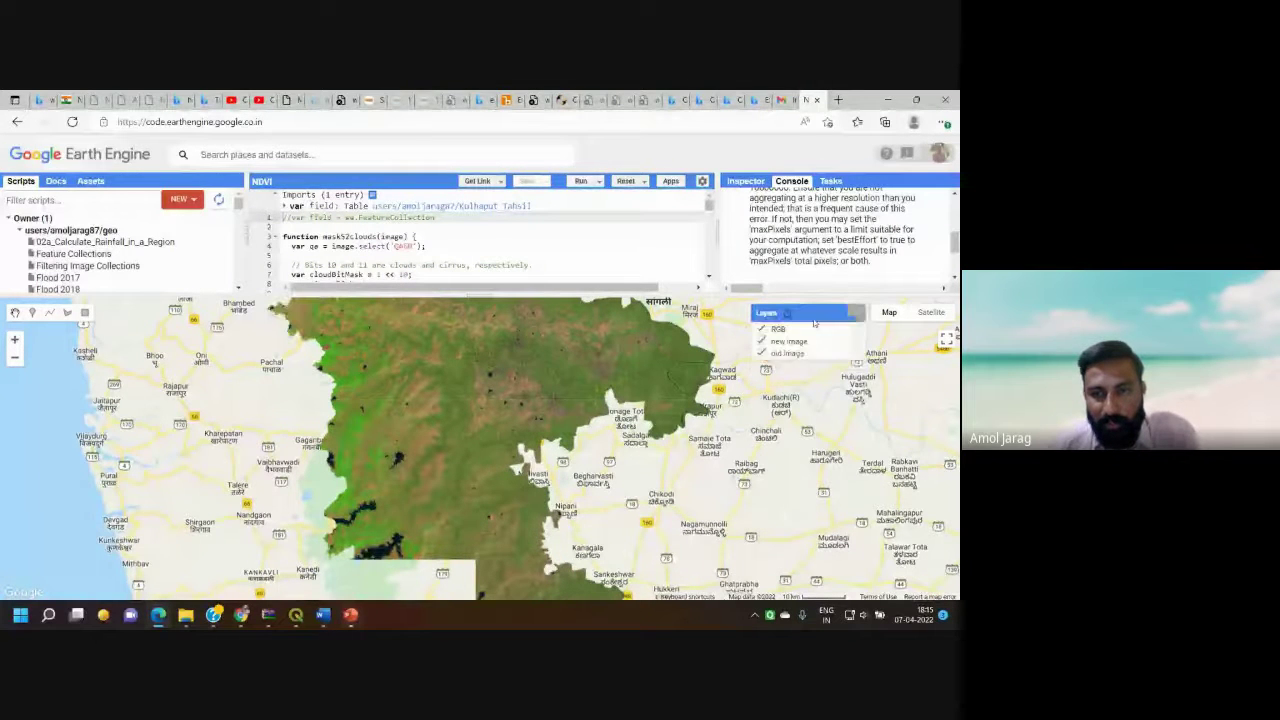
click(762, 358)
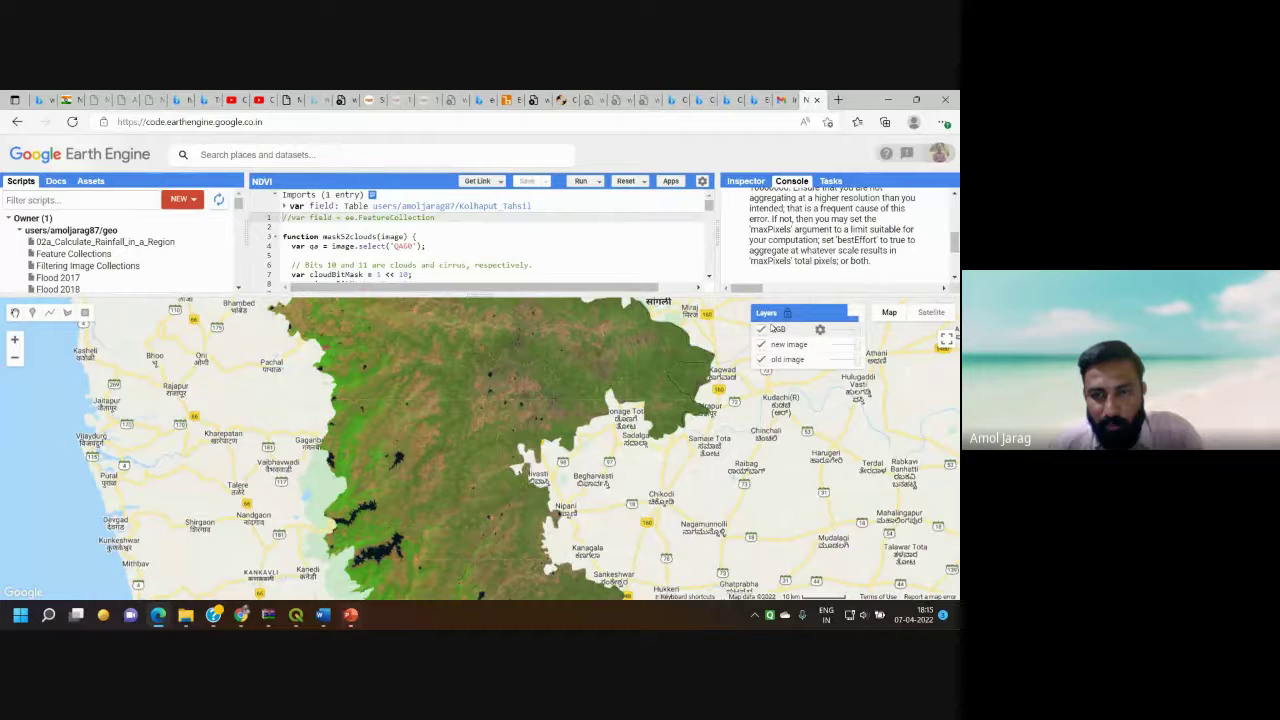
click(762, 330)
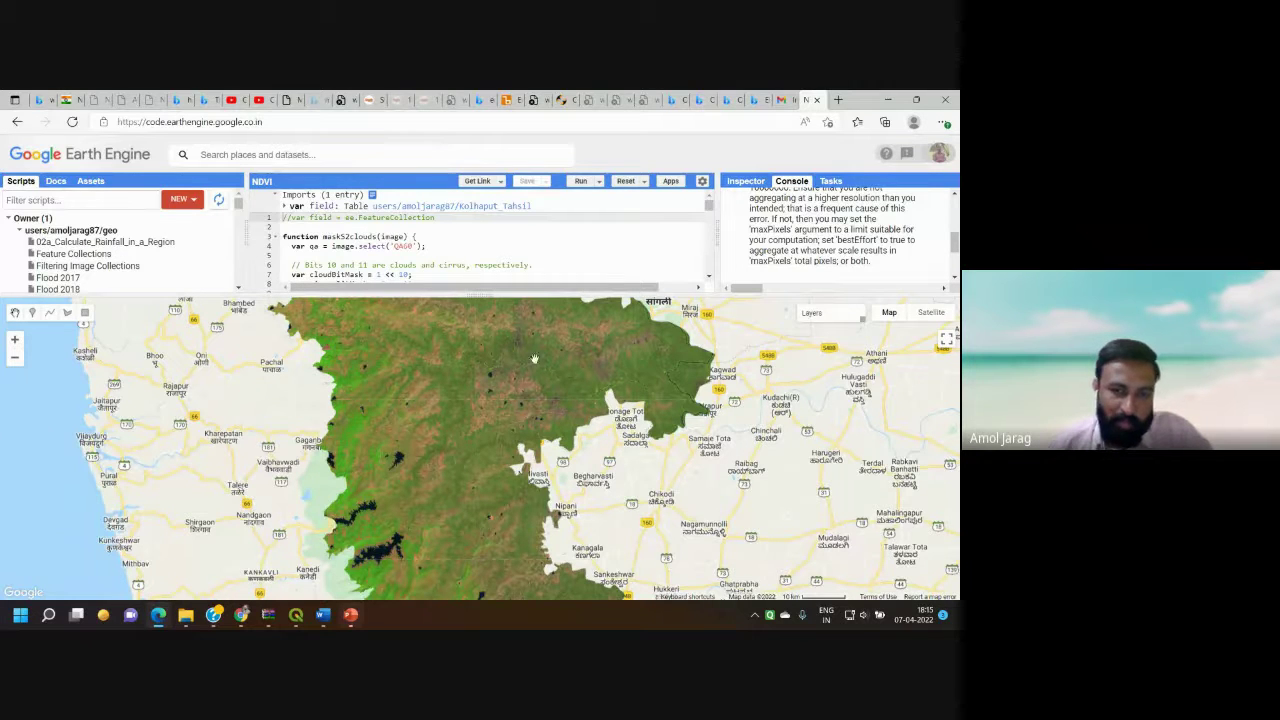
mouse_move(790, 345)
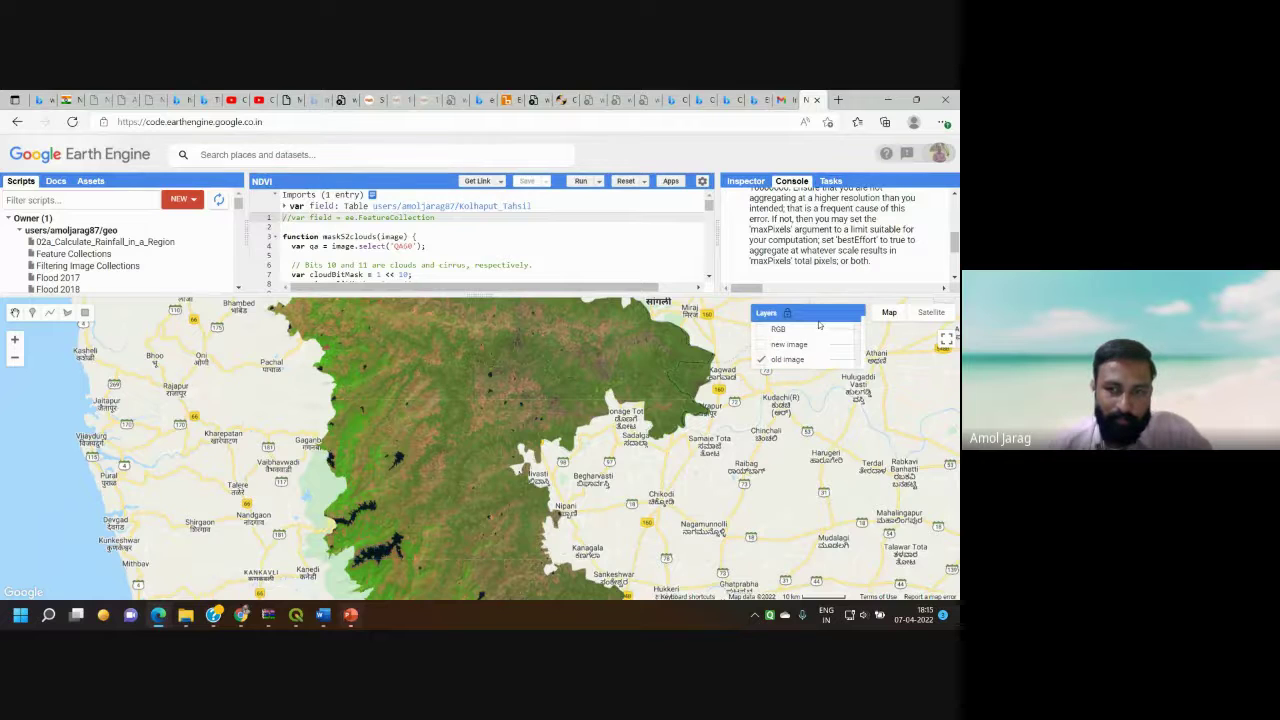
click(761, 344)
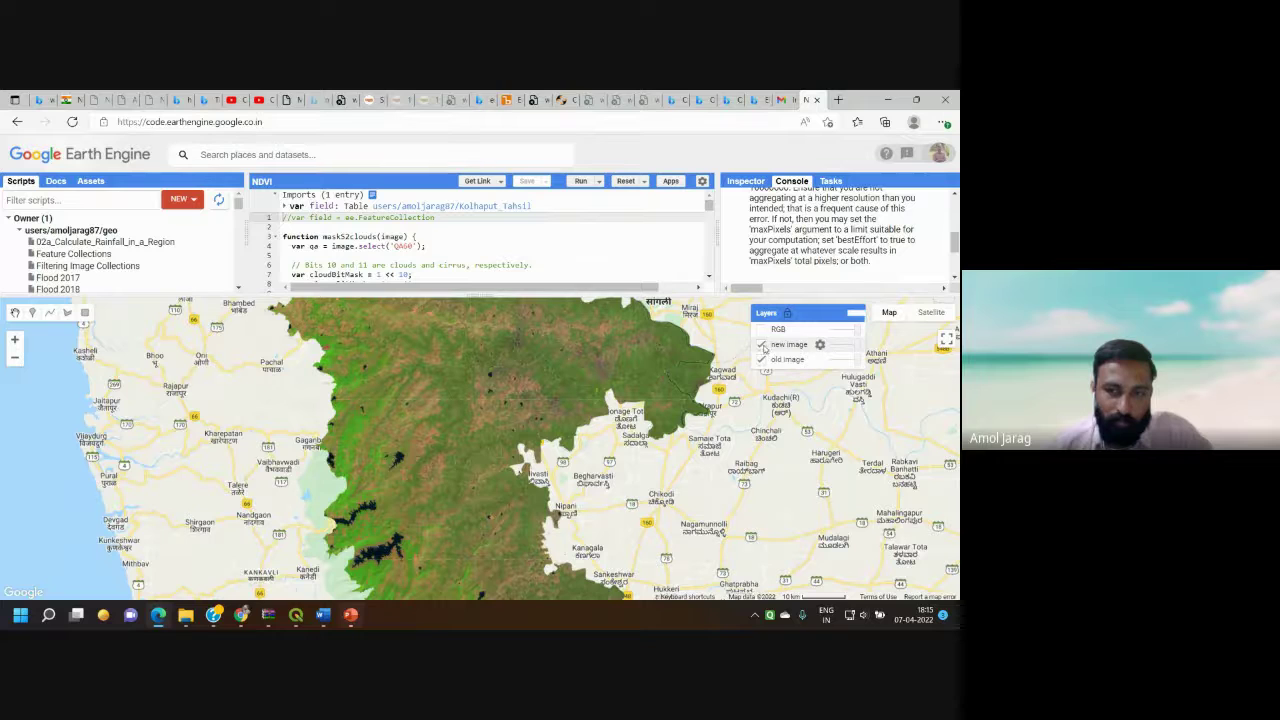
click(762, 360)
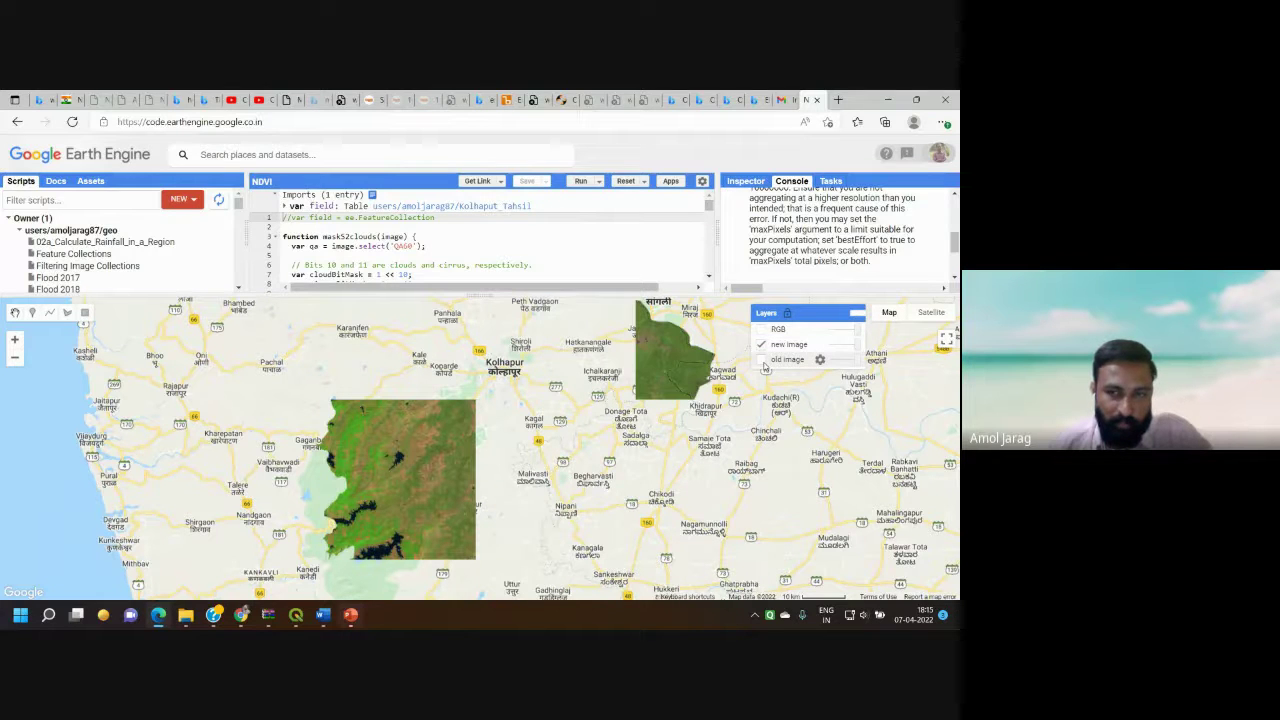
click(761, 344)
click(761, 329)
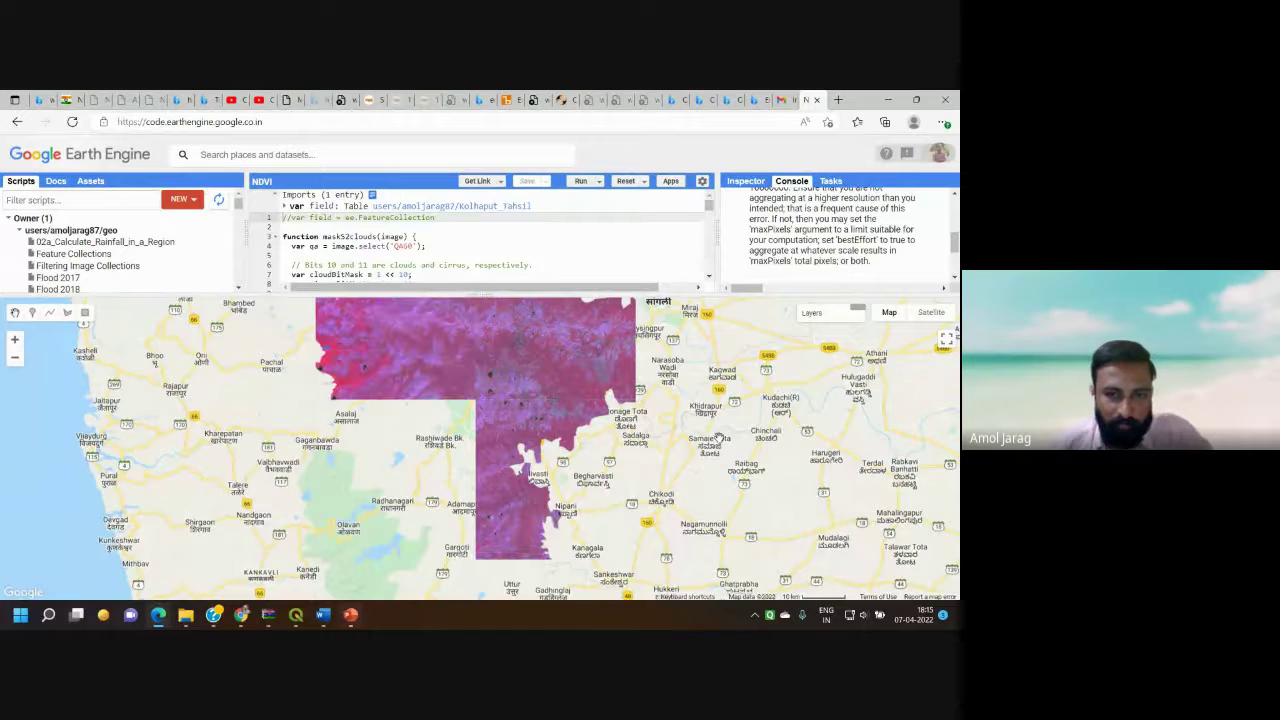
mouse_move(822, 318)
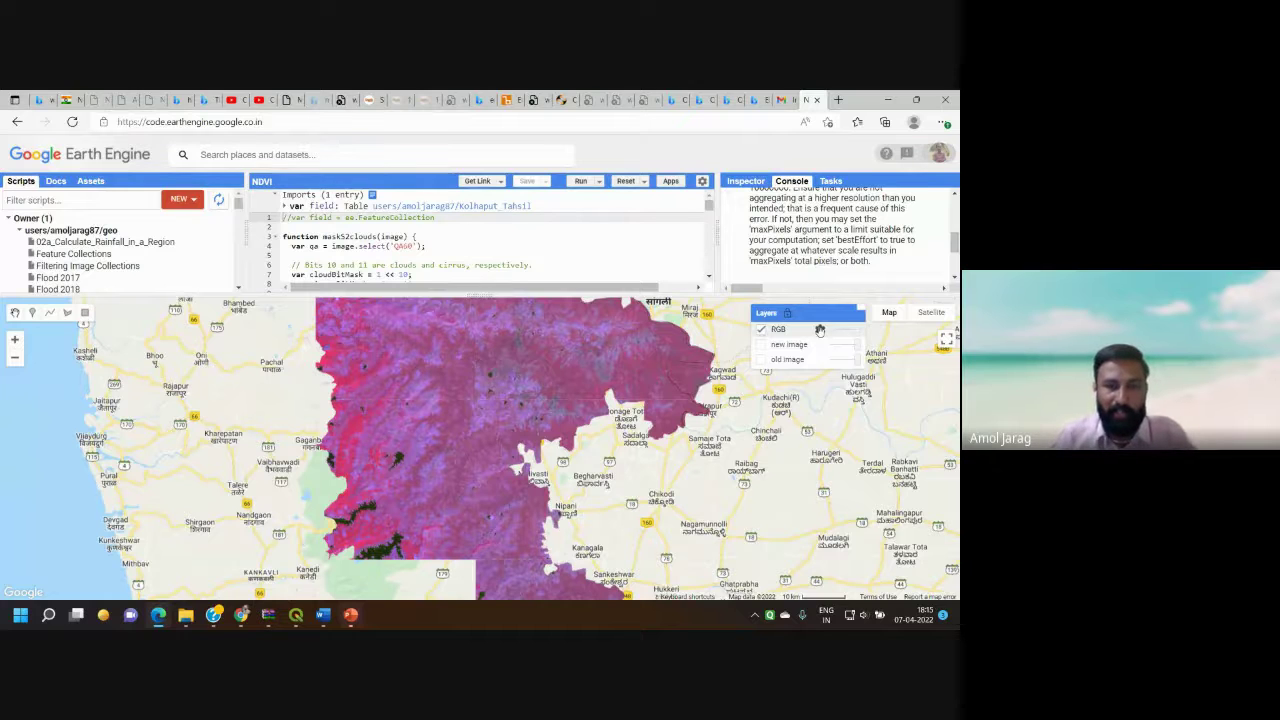
Pan past Sangli and zoom in to centre Kolhapur city on the purple RGB composite.
drag(432, 336, 430, 466)
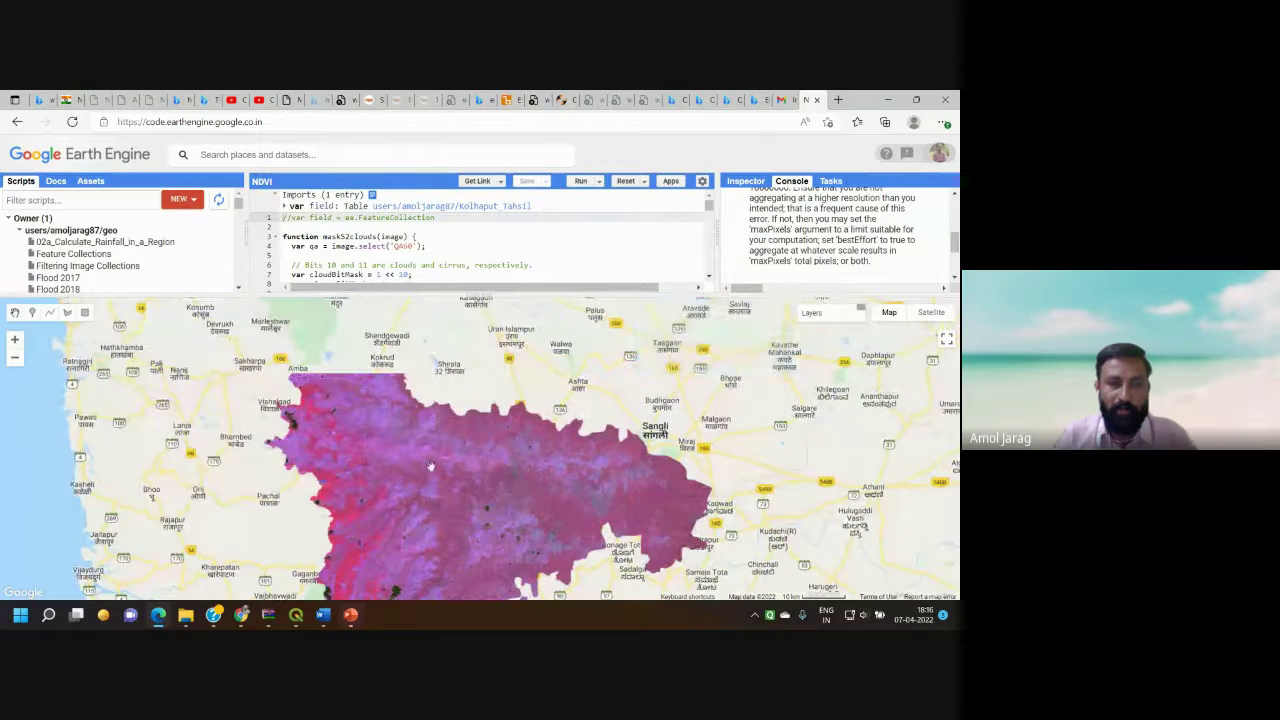
drag(556, 508, 584, 394)
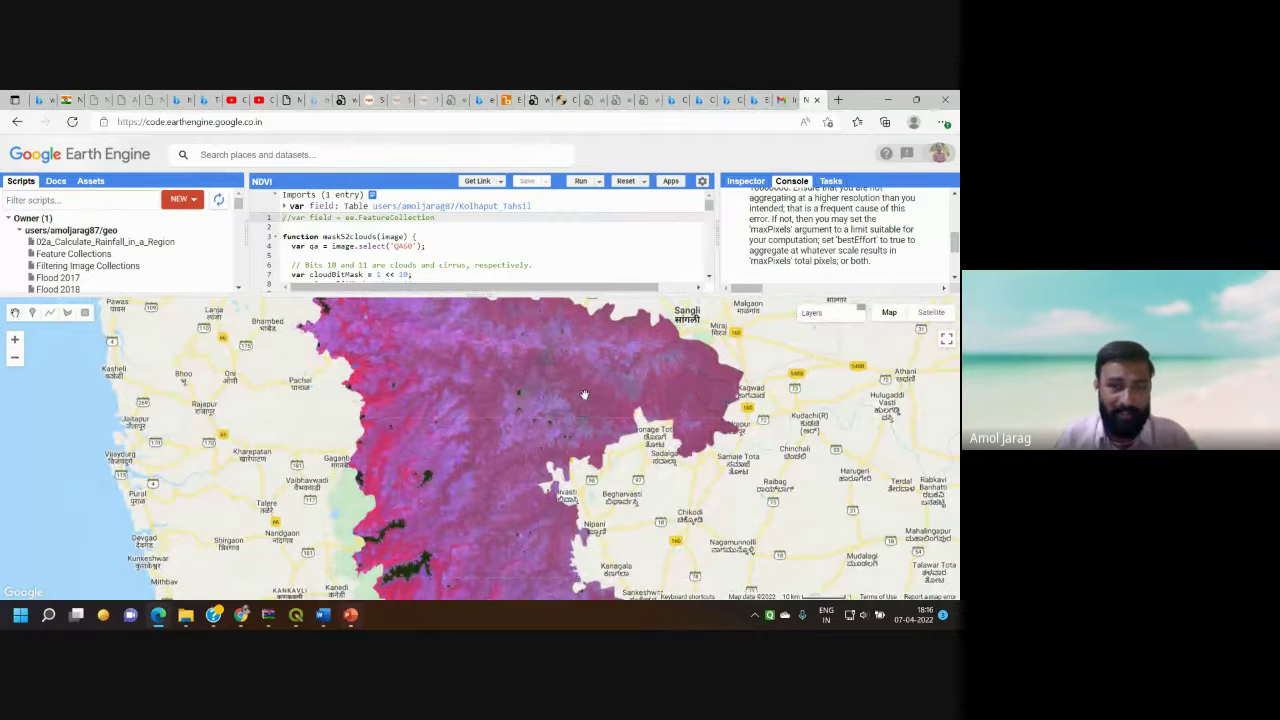
scroll(647, 401, down, 1)
scroll(505, 433, up, 1)
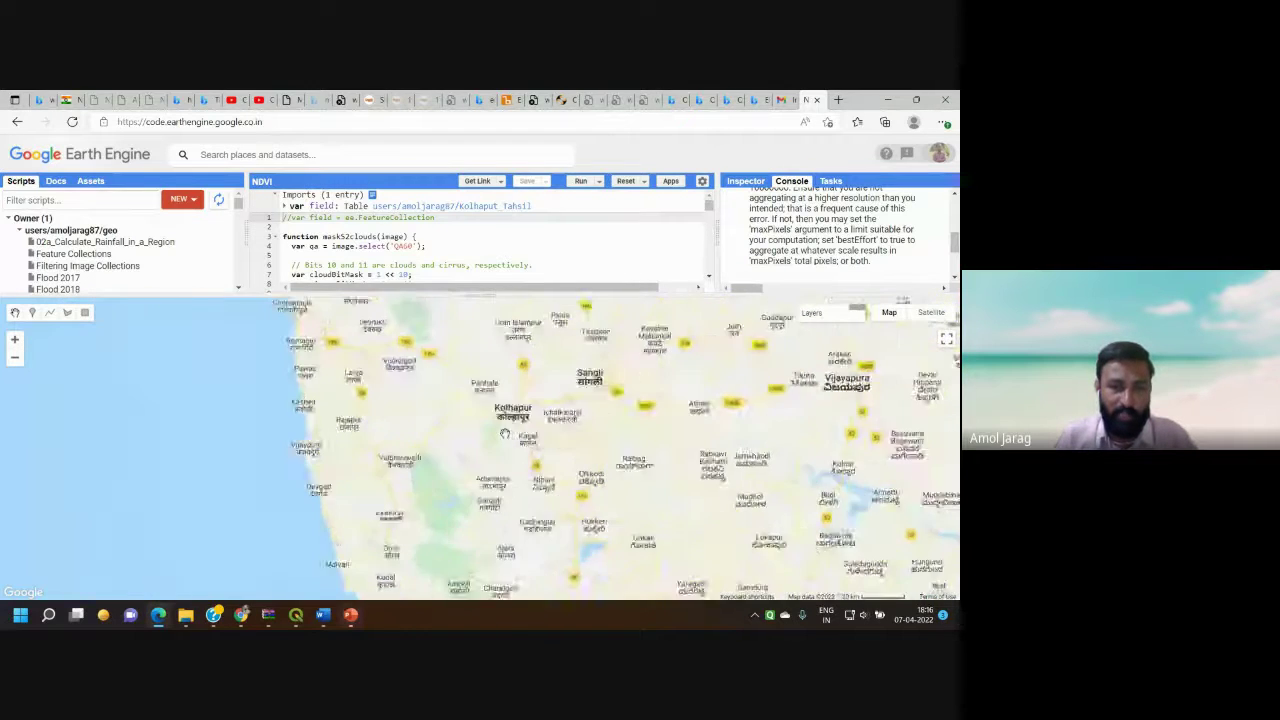
scroll(505, 433, up, 2)
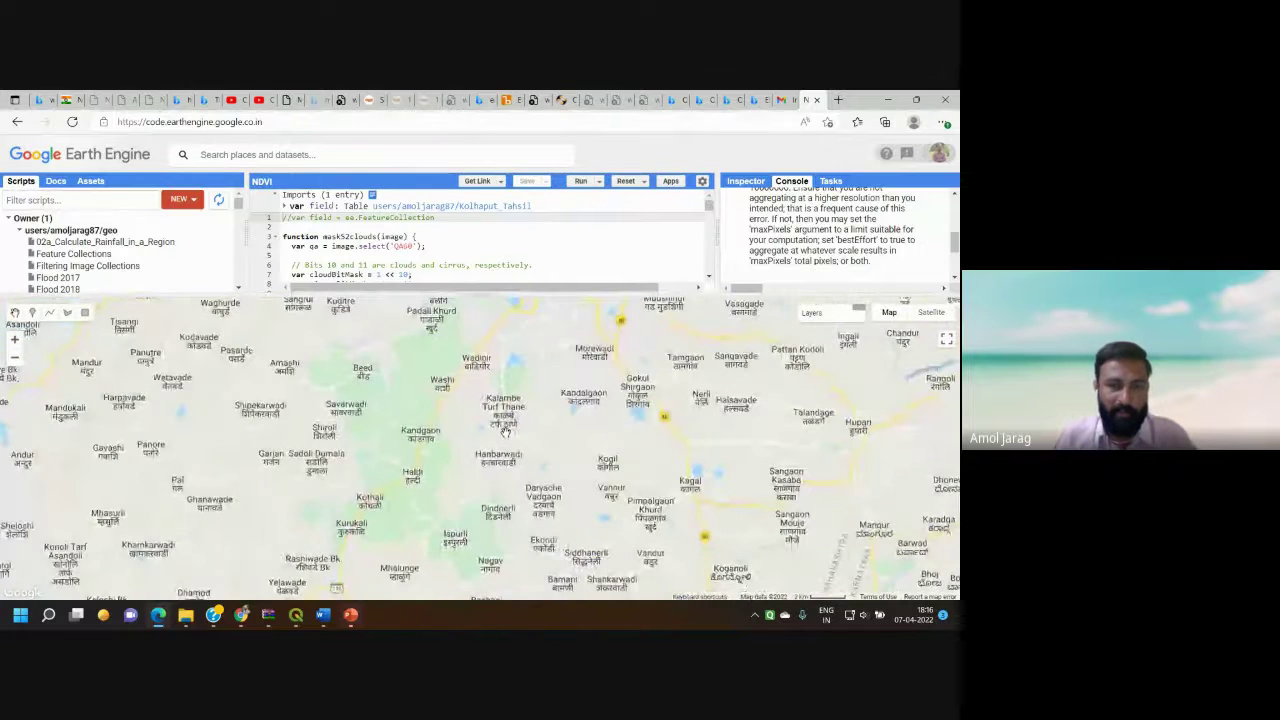
drag(505, 430, 494, 548)
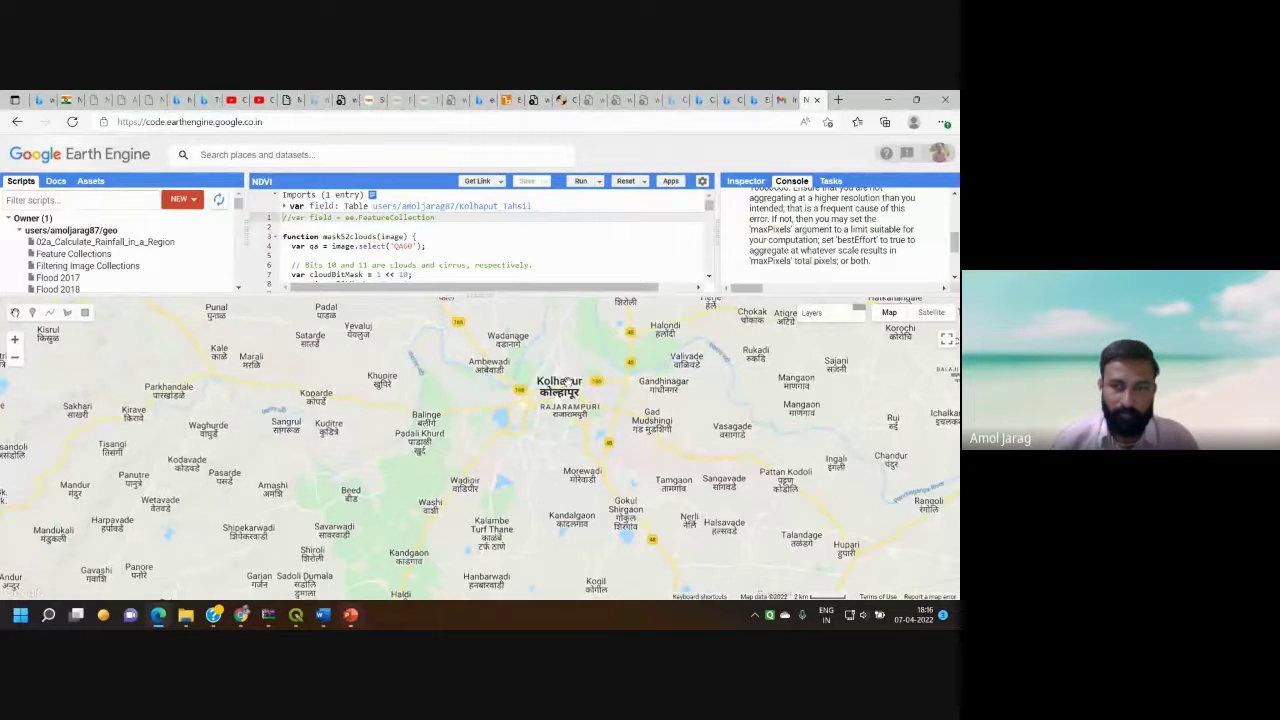
drag(543, 497, 439, 552)
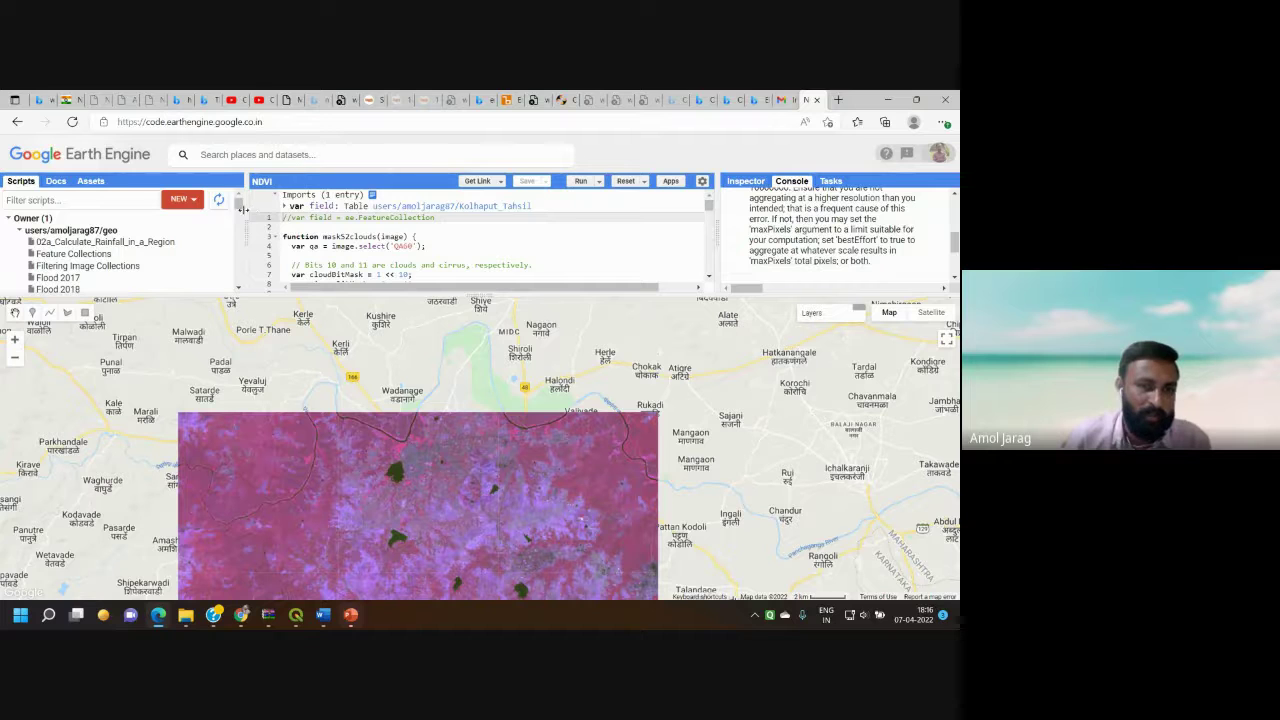
Open and run the Flood_2021 script.
scroll(241, 210, down, 2)
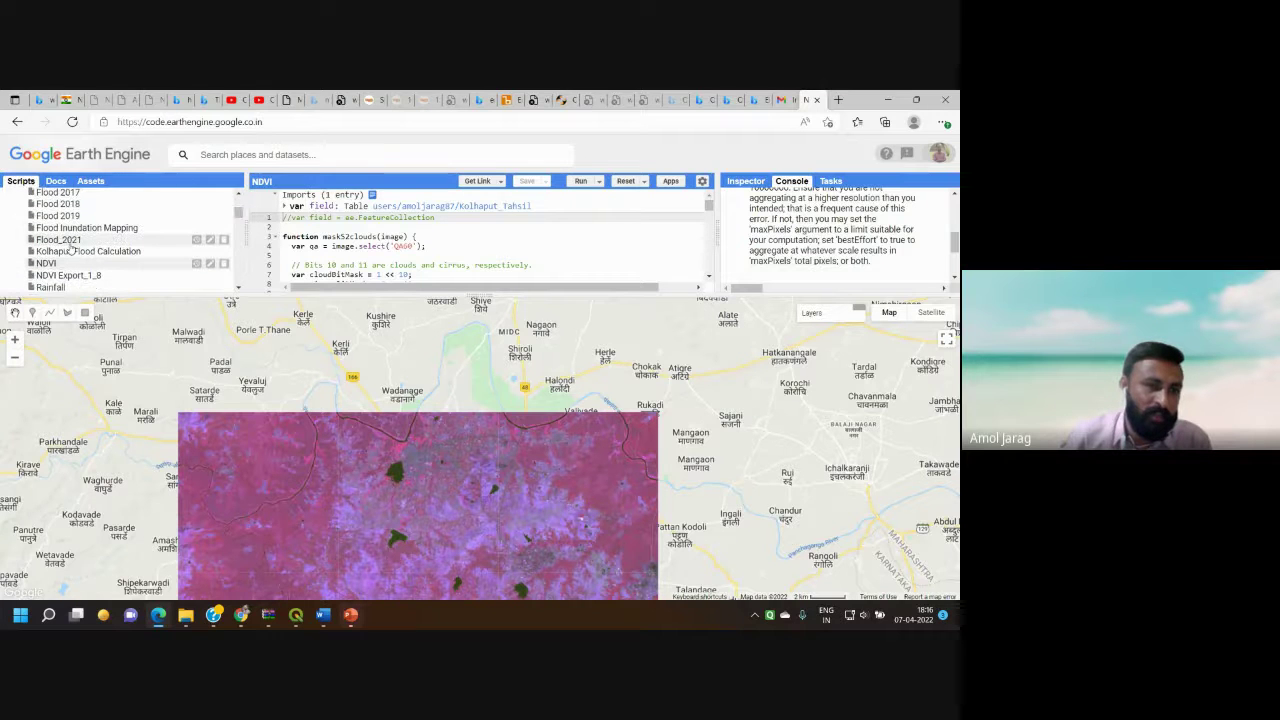
click(68, 241)
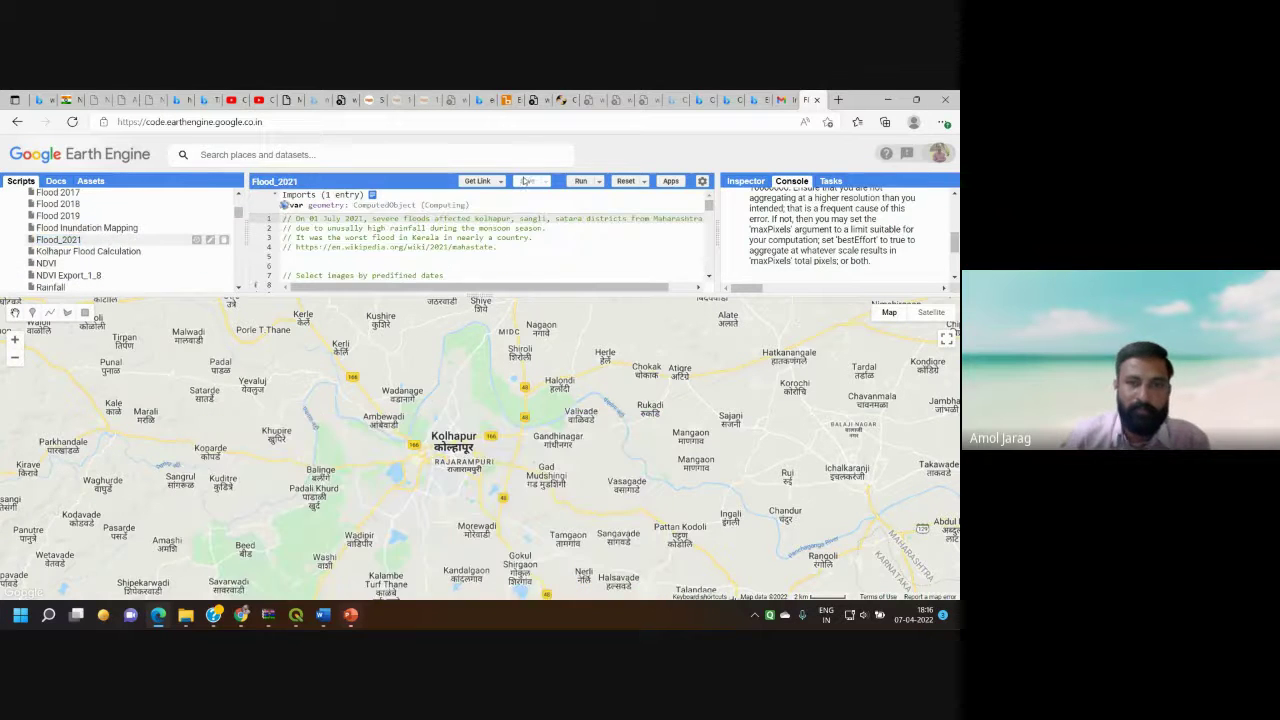
click(581, 182)
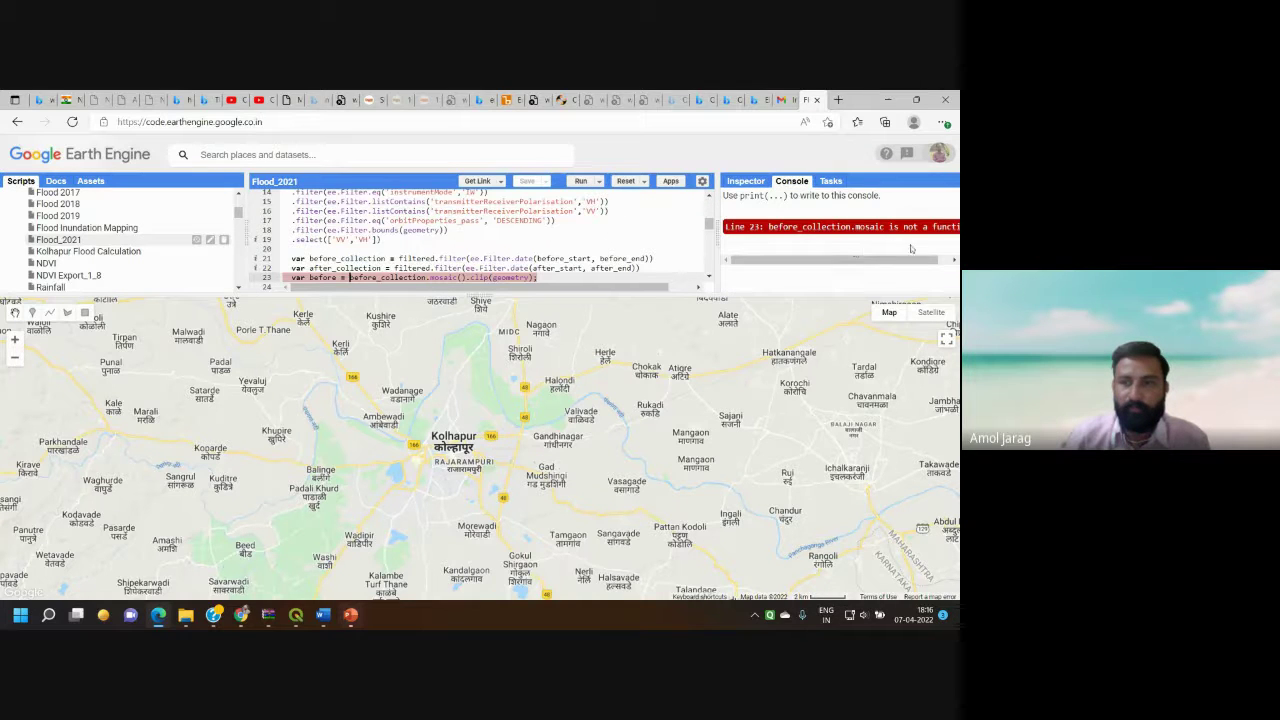
mouse_move(889, 314)
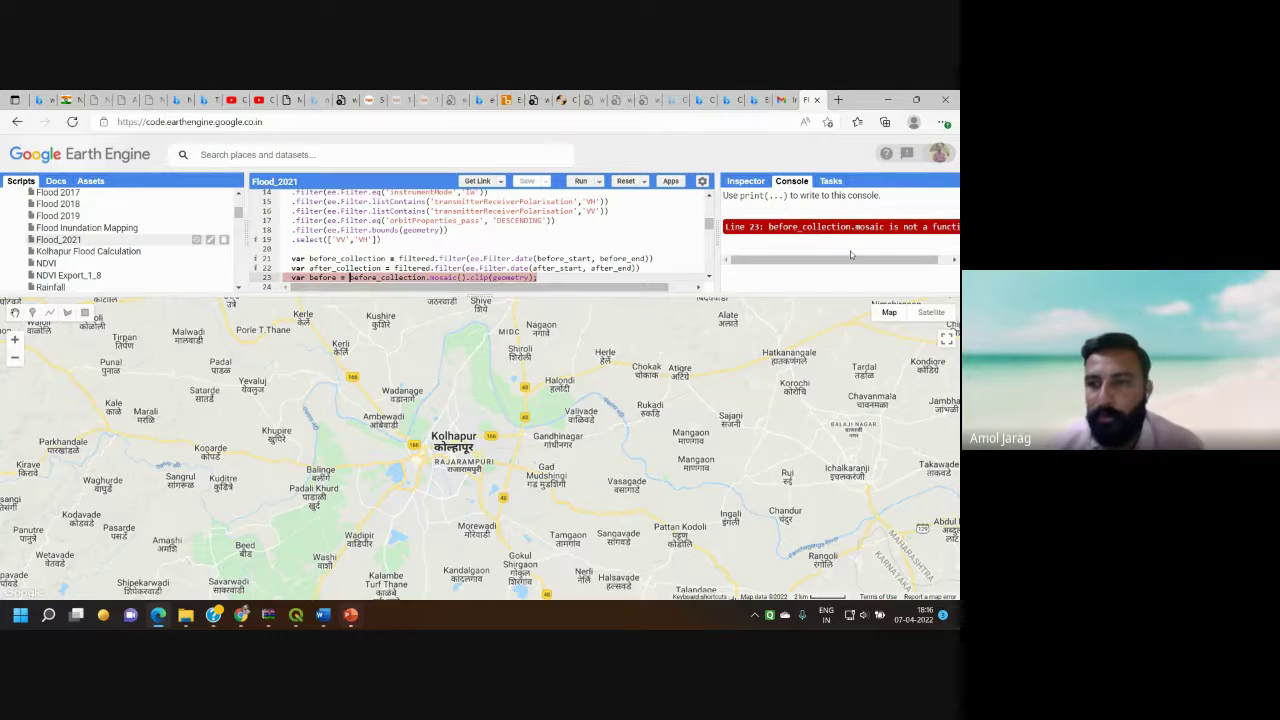
Check the 'before_collection.mosaic is not a function' error, then open Flood 2019 and Flood Inundation Mapping.
drag(851, 259, 905, 280)
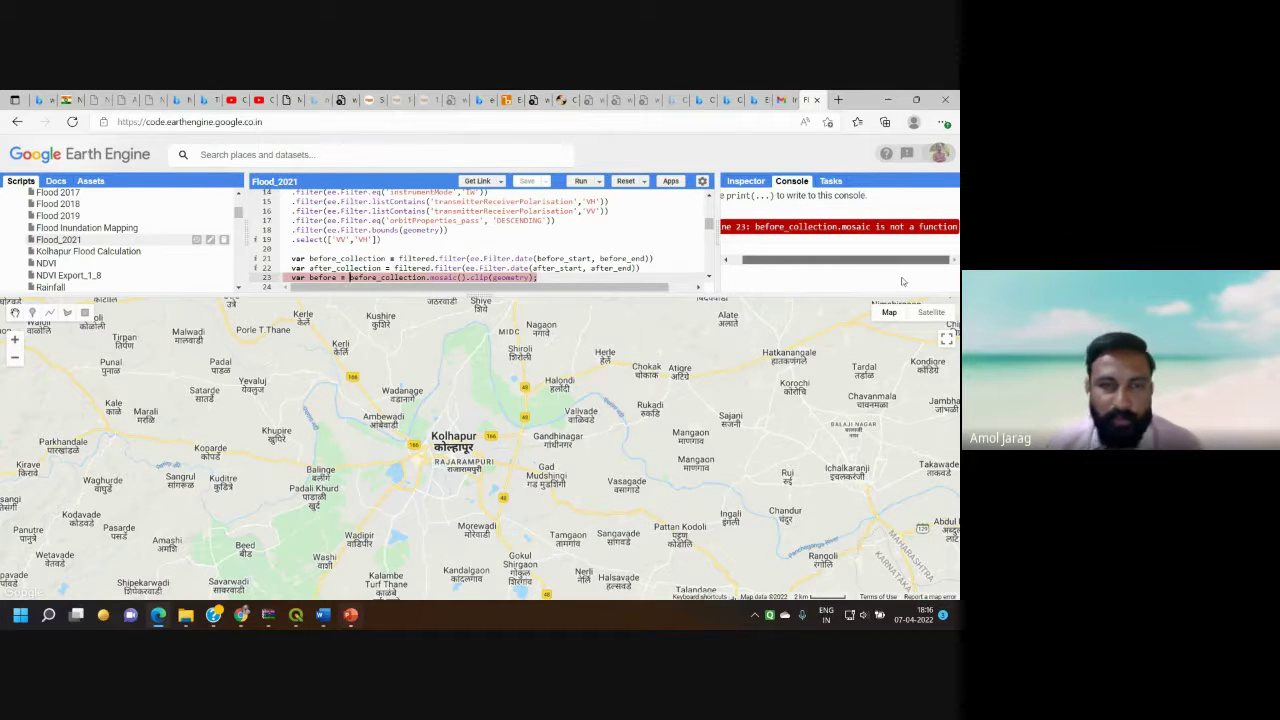
drag(709, 224, 712, 266)
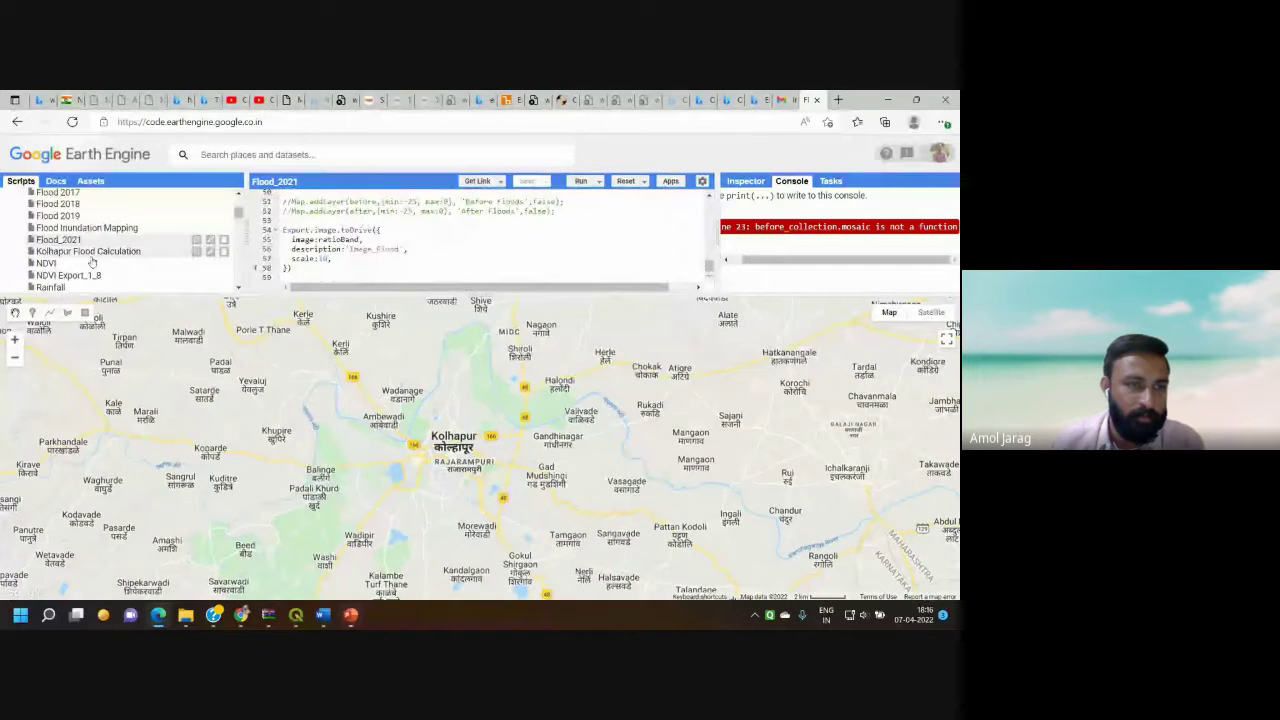
click(62, 216)
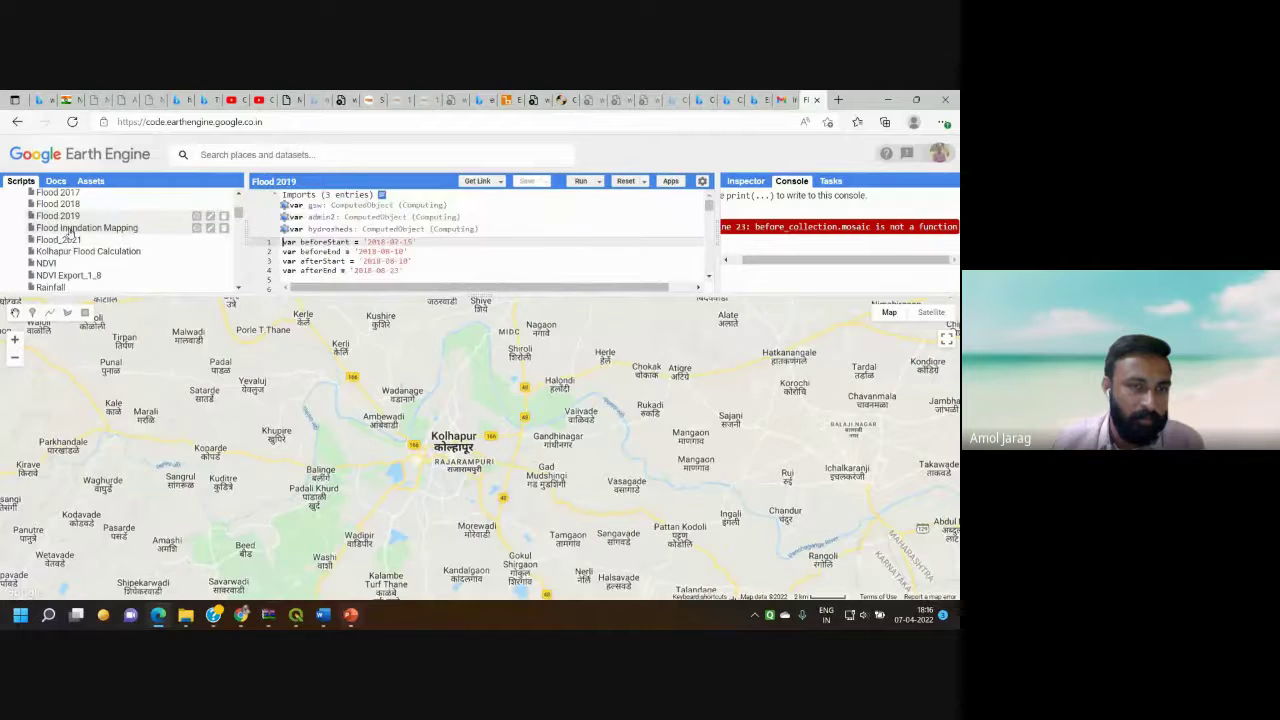
click(72, 228)
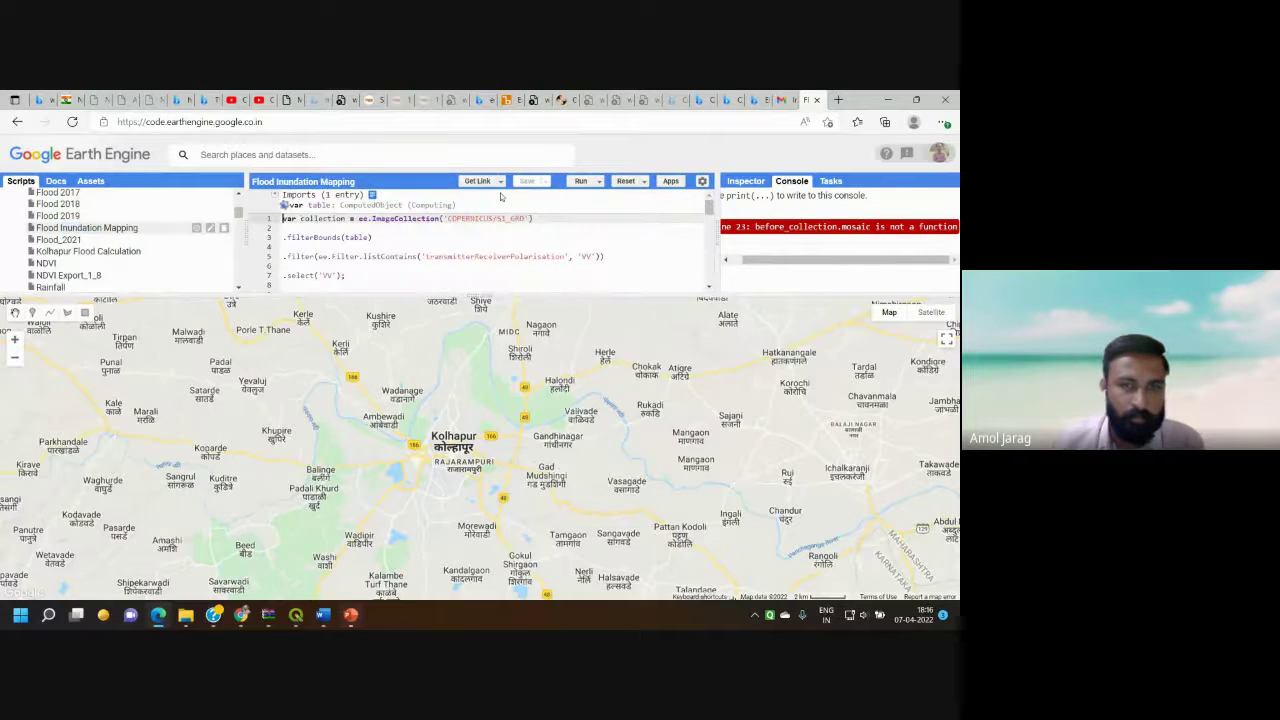
Run the Flood Inundation Mapping script and pan the Sentinel-1 radar map along the river.
click(580, 181)
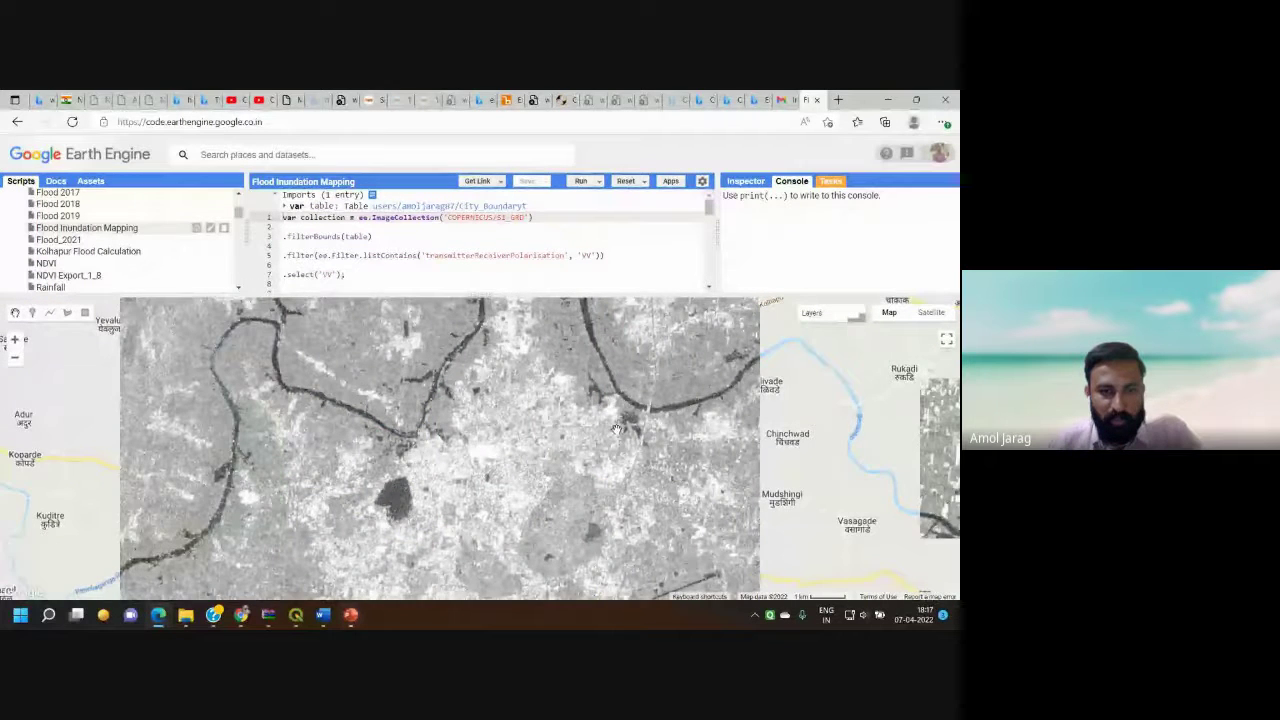
scroll(617, 428, up, 2)
scroll(618, 428, down, 3)
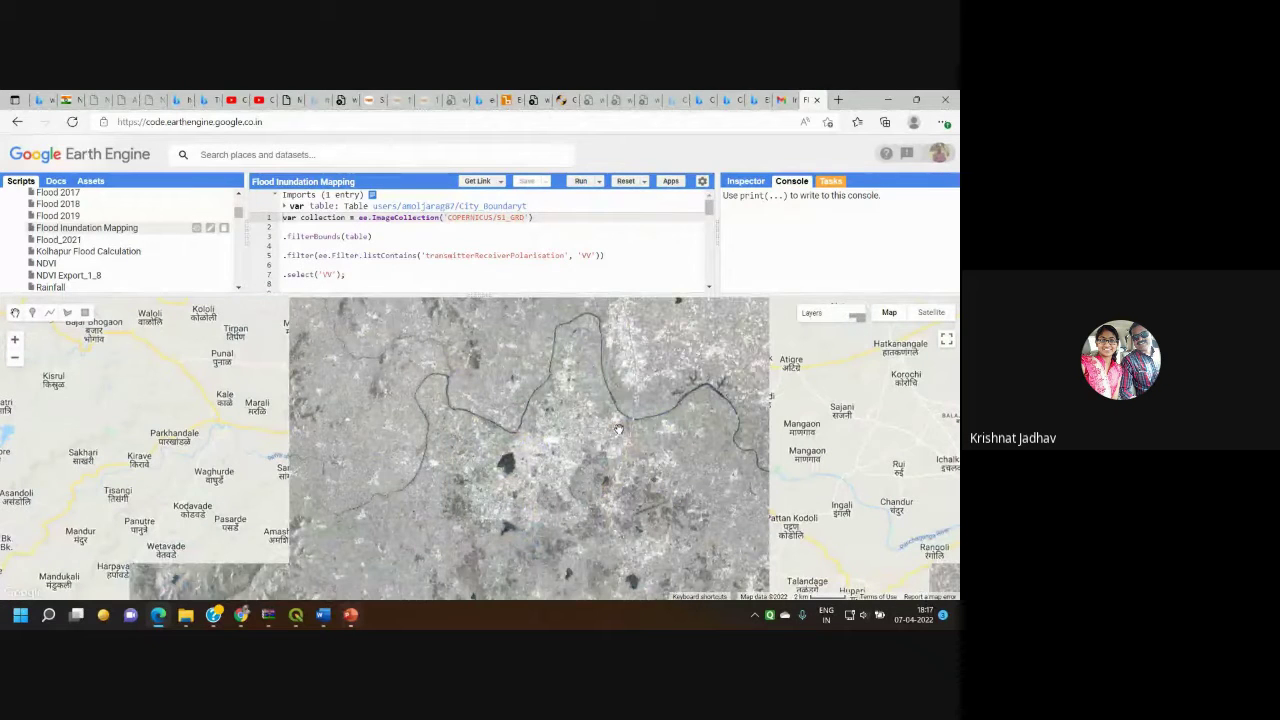
mouse_move(822, 323)
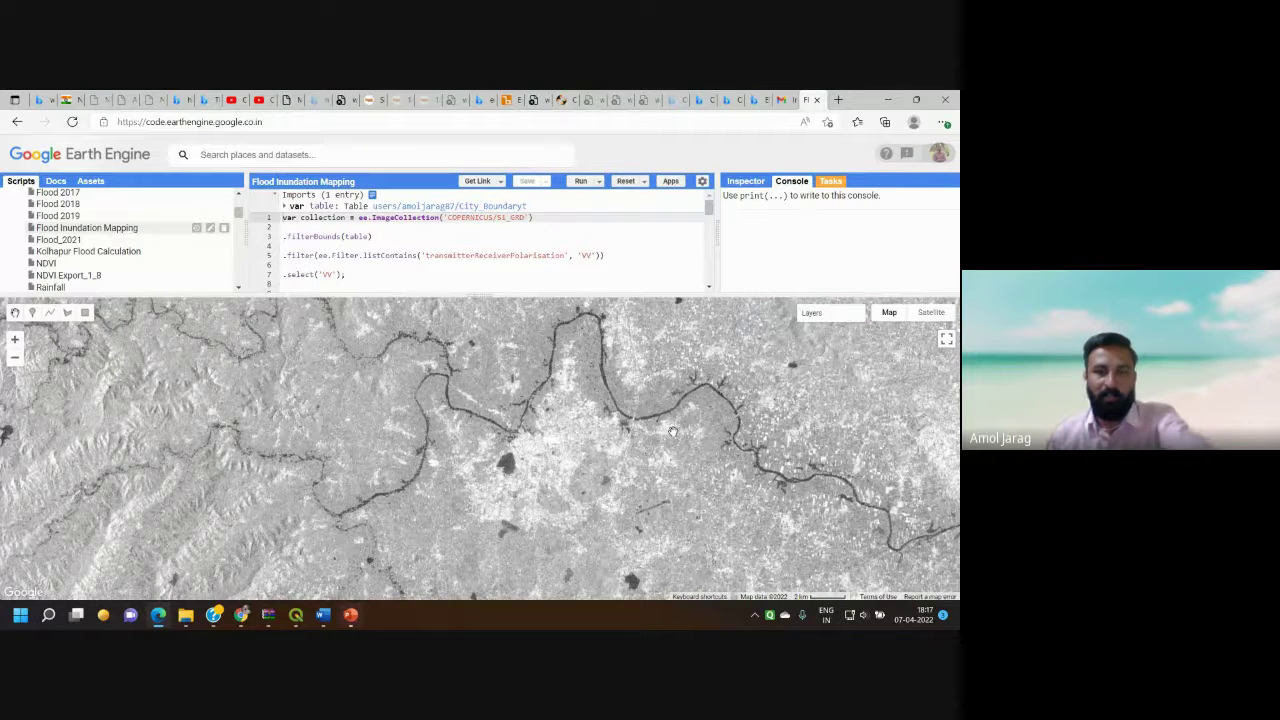
drag(590, 425, 420, 485)
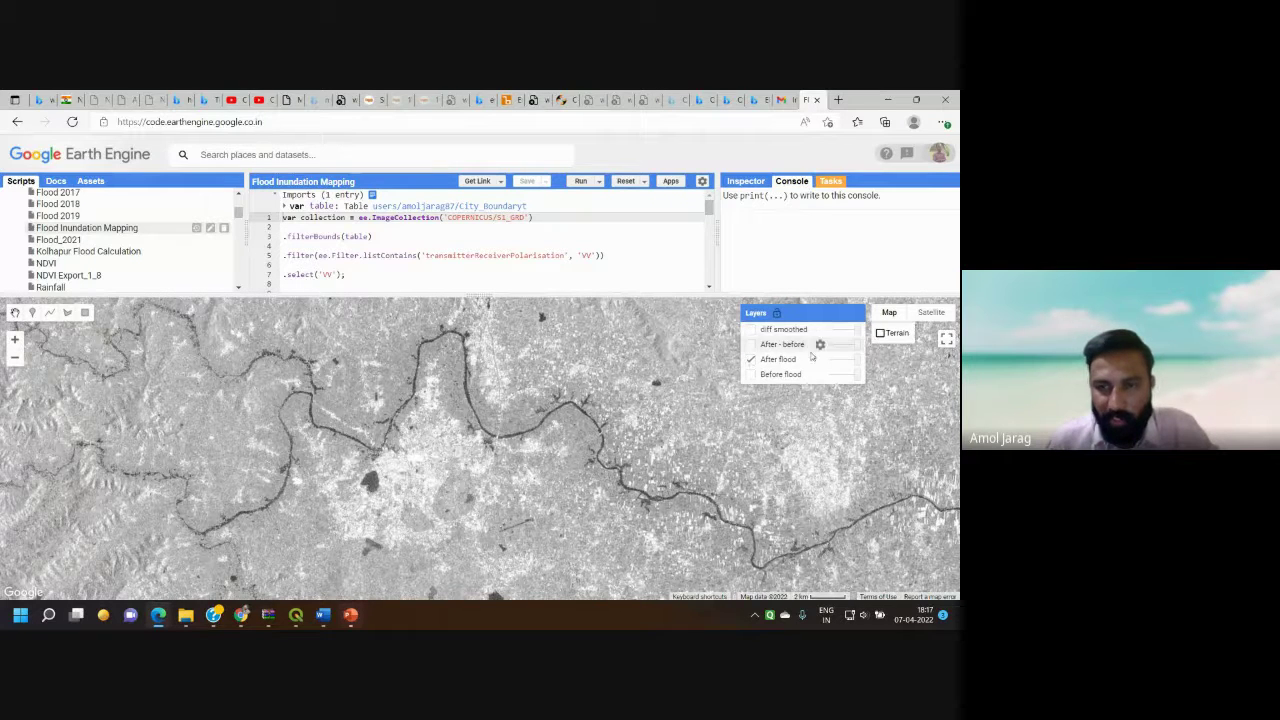
Toggle the After flood layer on and off repeatedly to compare widened rivers, ending with it checked.
click(751, 359)
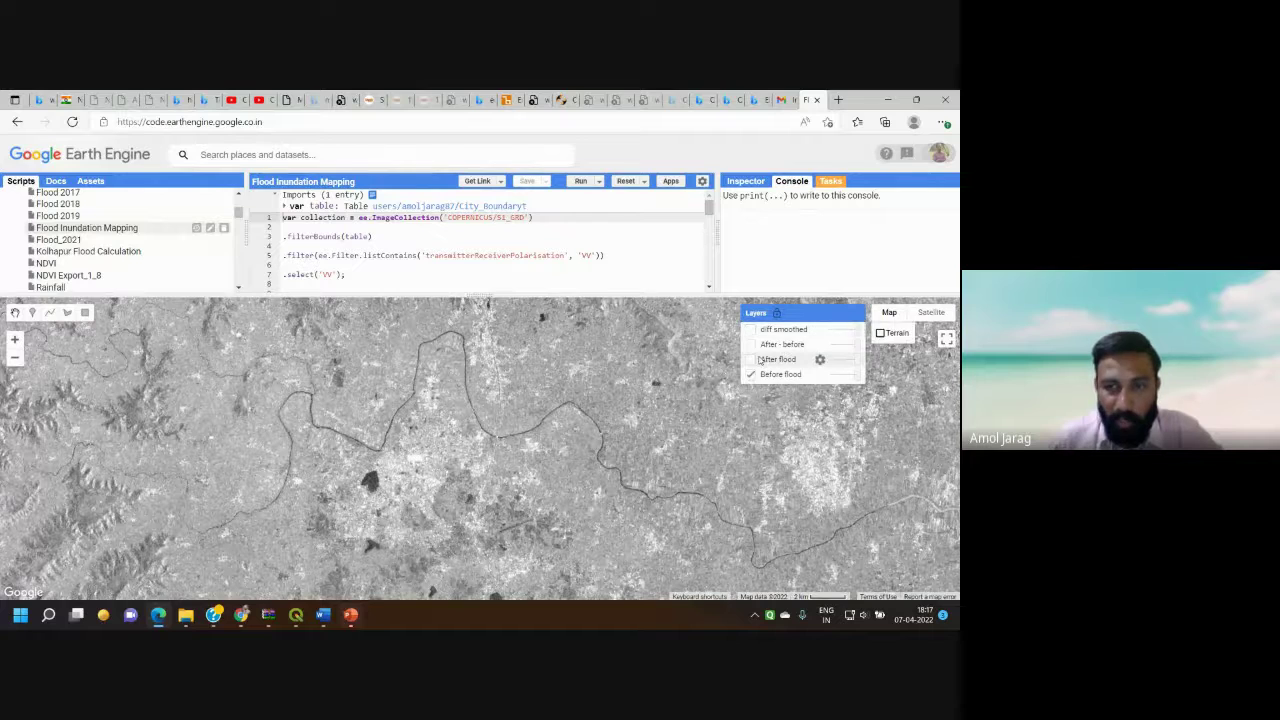
click(751, 359)
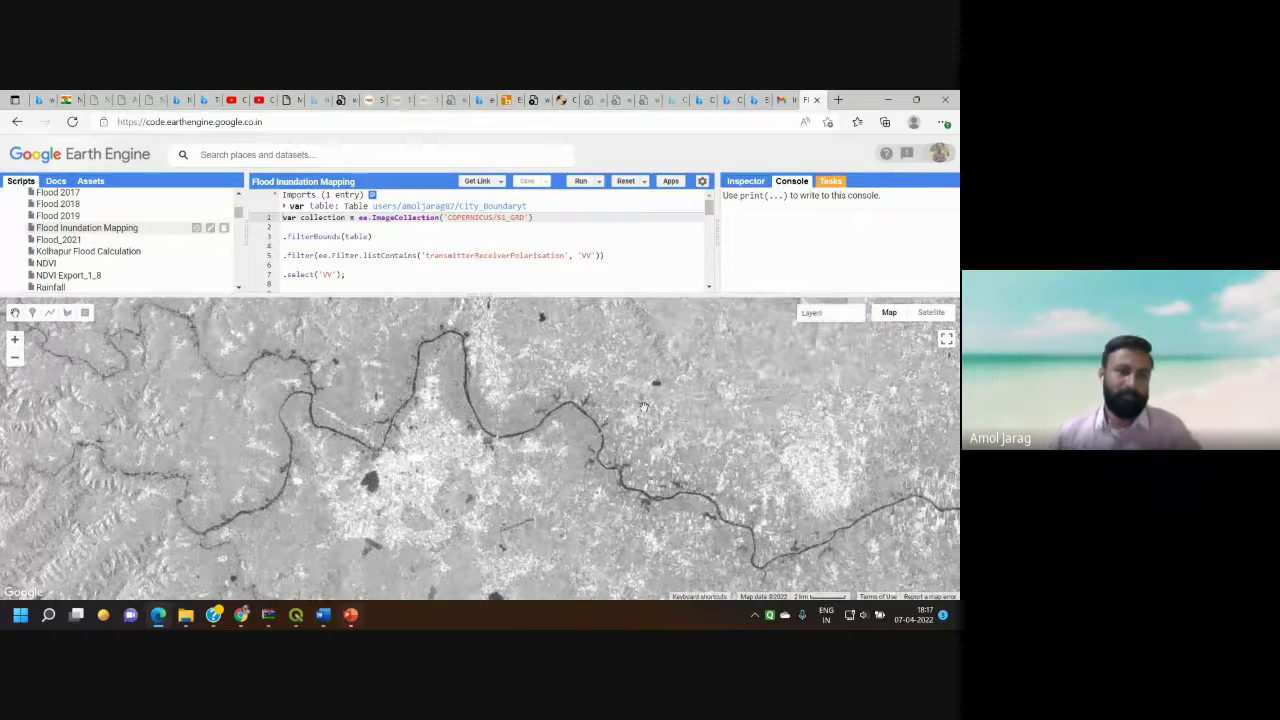
mouse_move(798, 315)
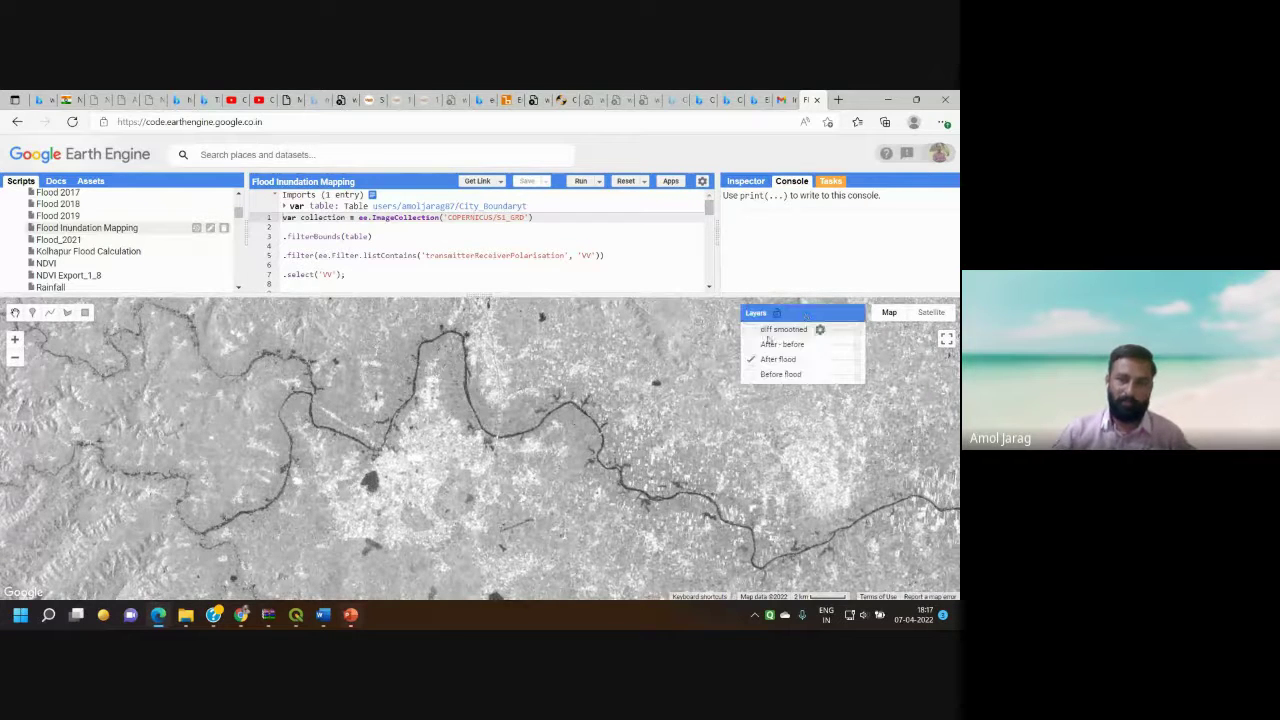
mouse_move(755, 375)
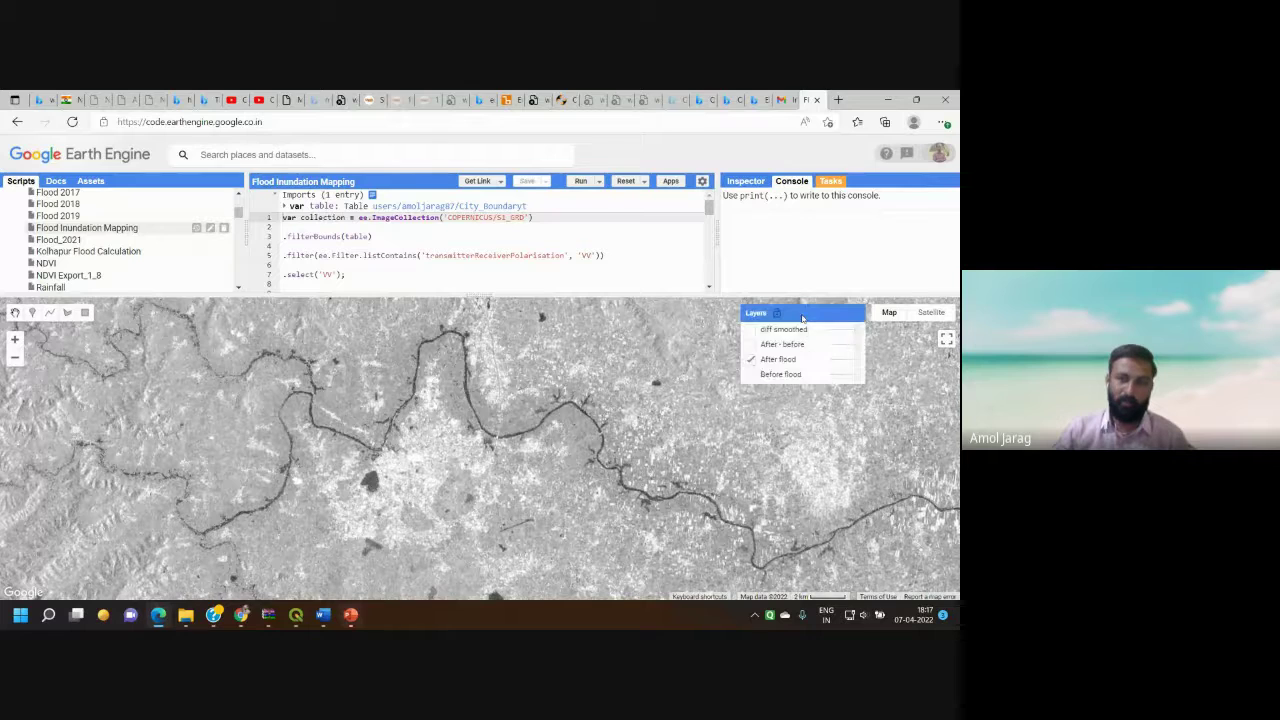
click(751, 359)
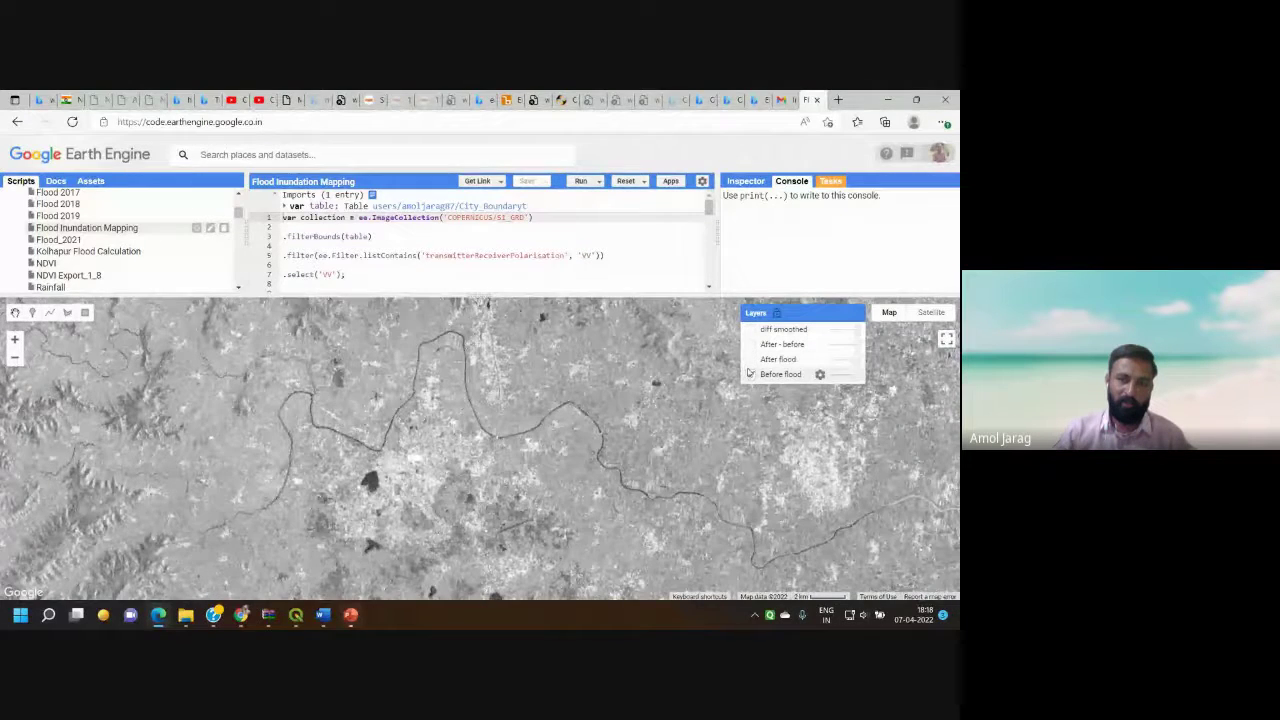
click(751, 361)
click(751, 361)
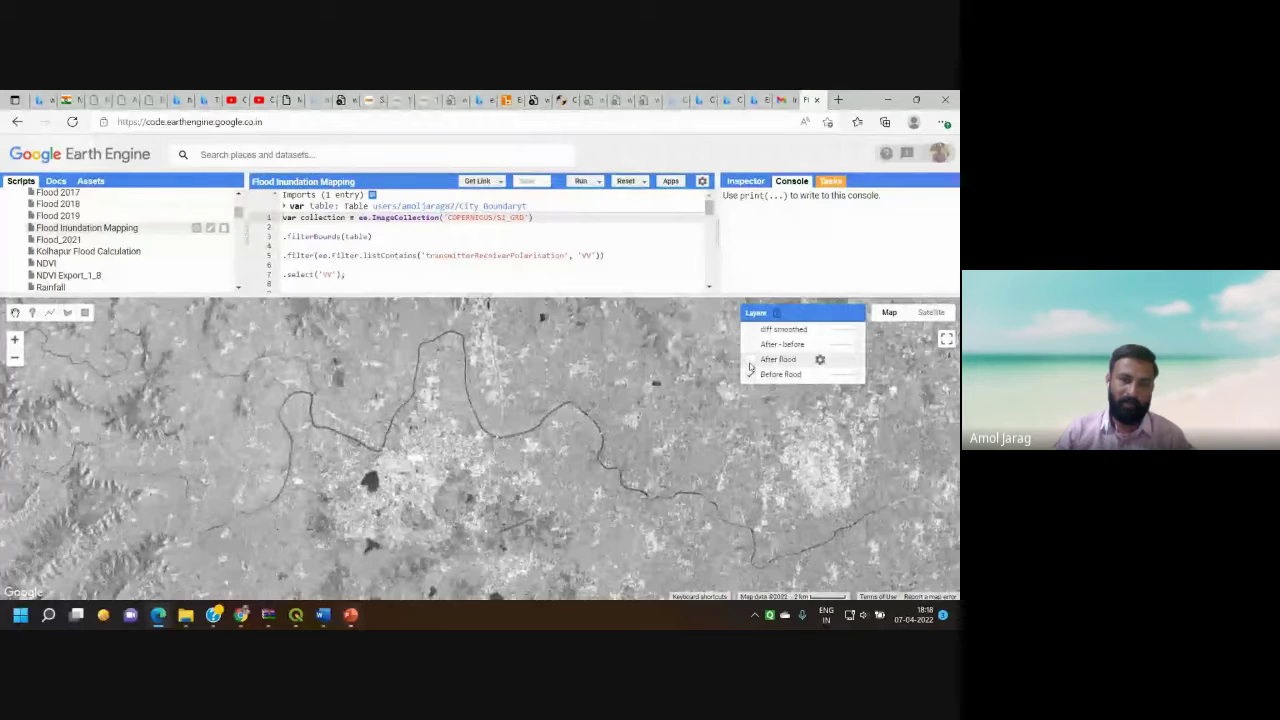
click(751, 361)
click(751, 361)
click(751, 361)
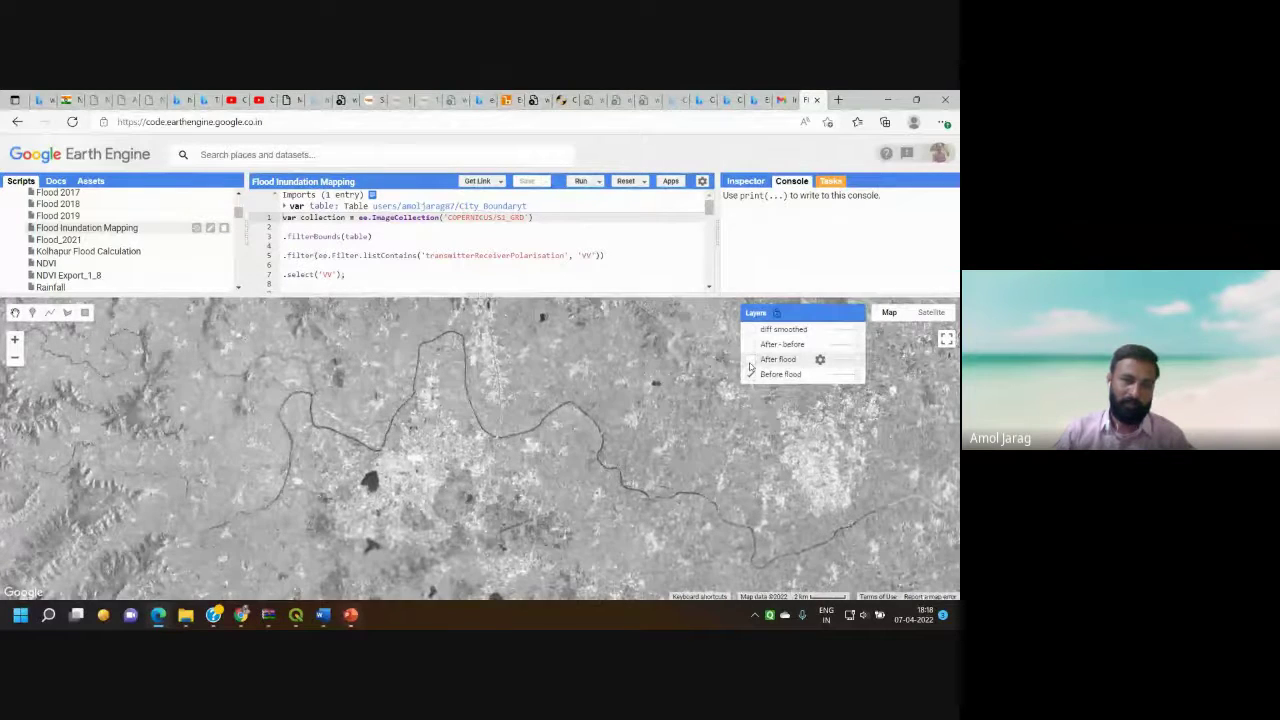
click(751, 361)
click(751, 360)
click(751, 360)
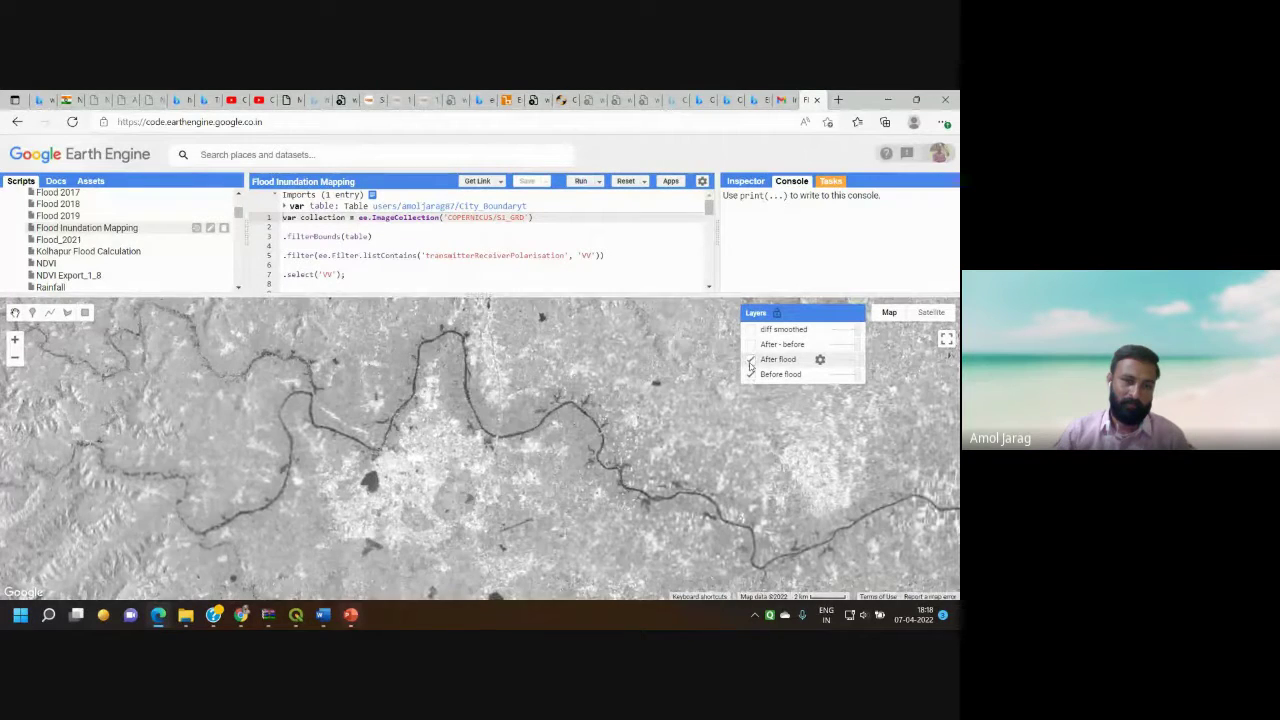
click(751, 360)
click(751, 361)
click(751, 361)
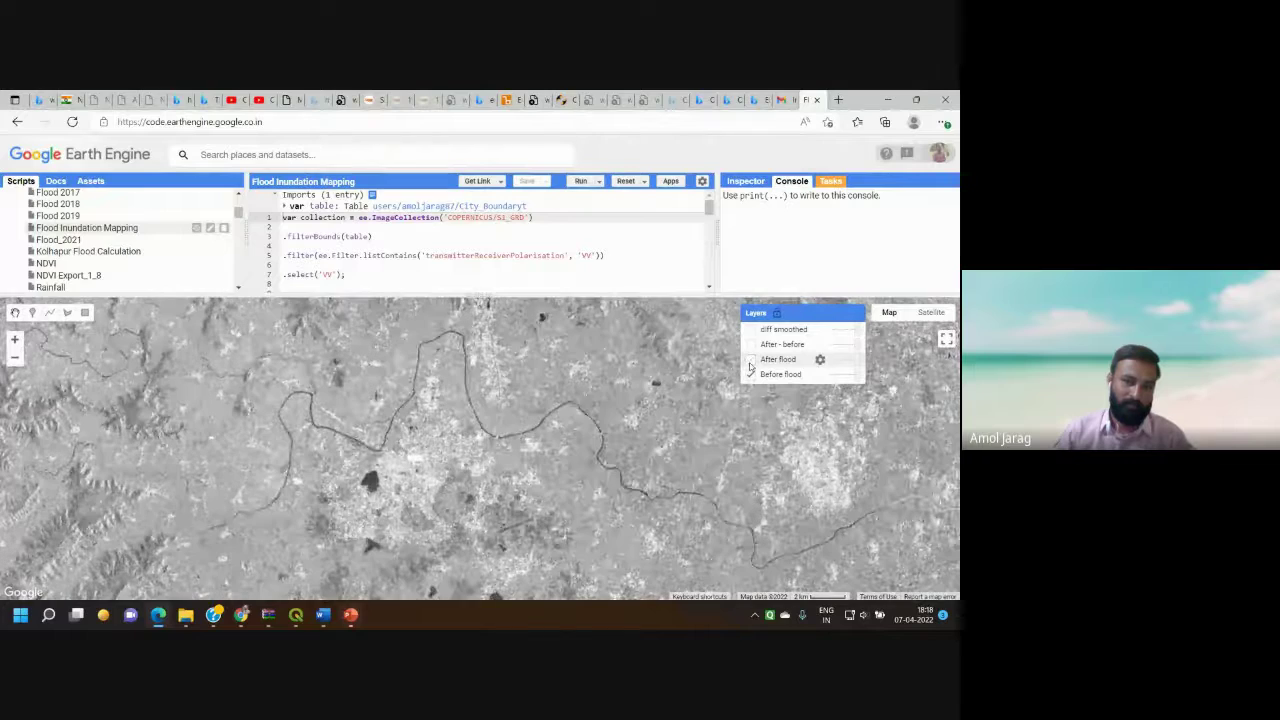
click(751, 361)
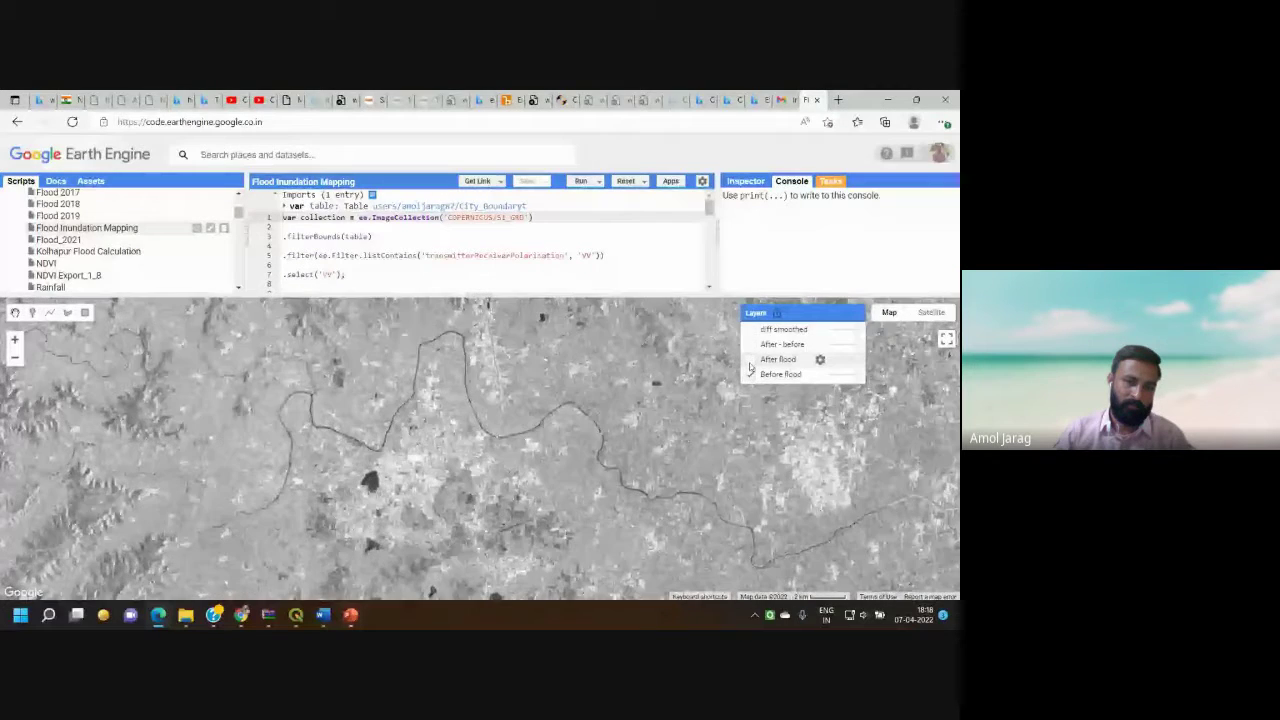
click(751, 361)
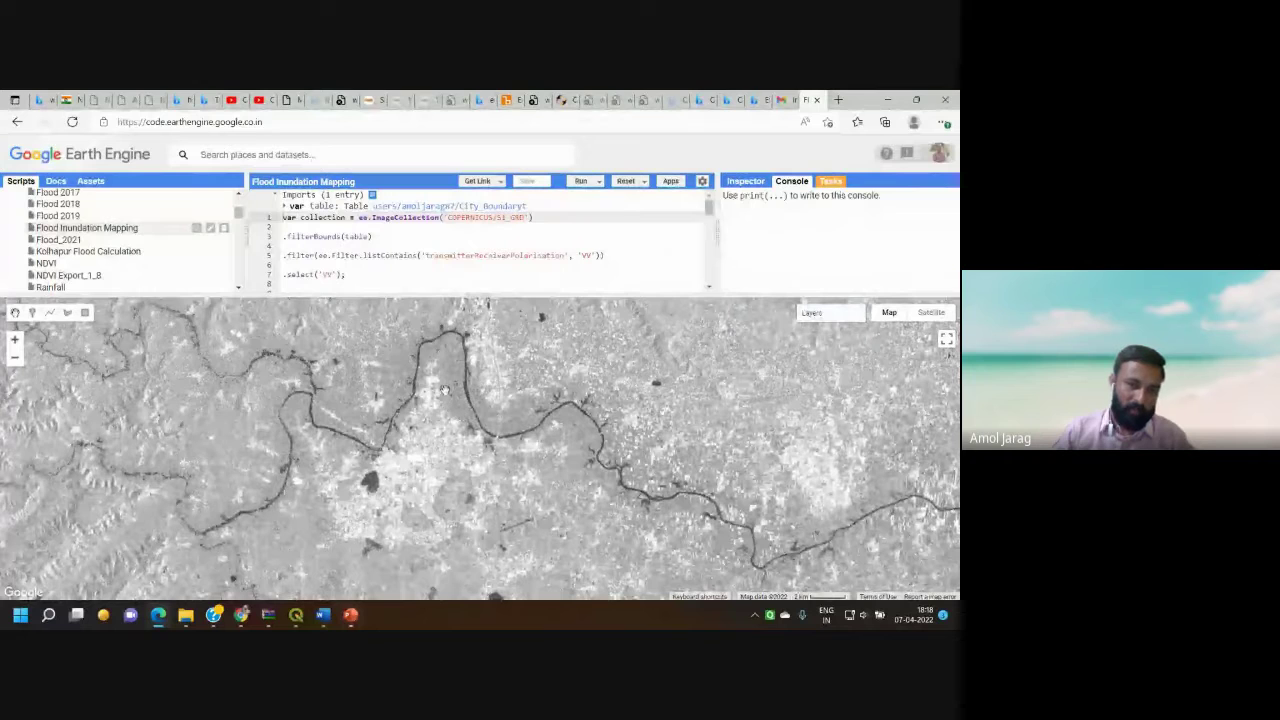
mouse_move(760, 315)
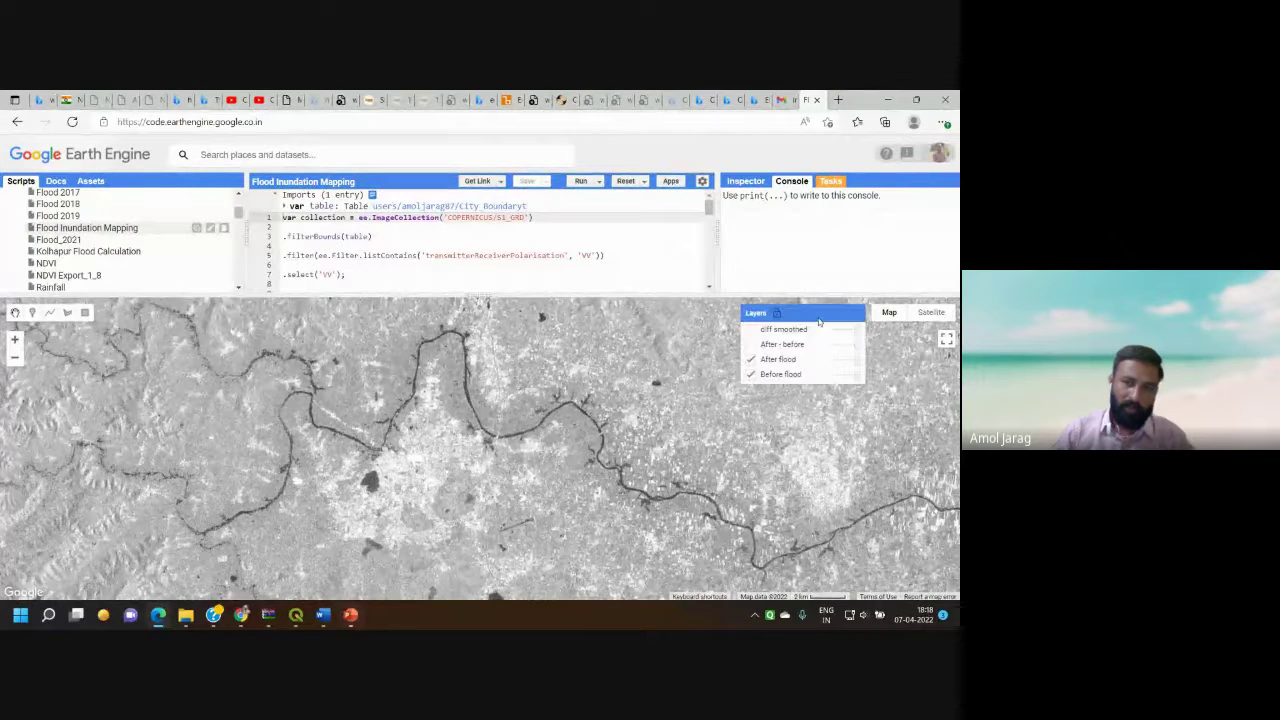
click(751, 360)
click(751, 360)
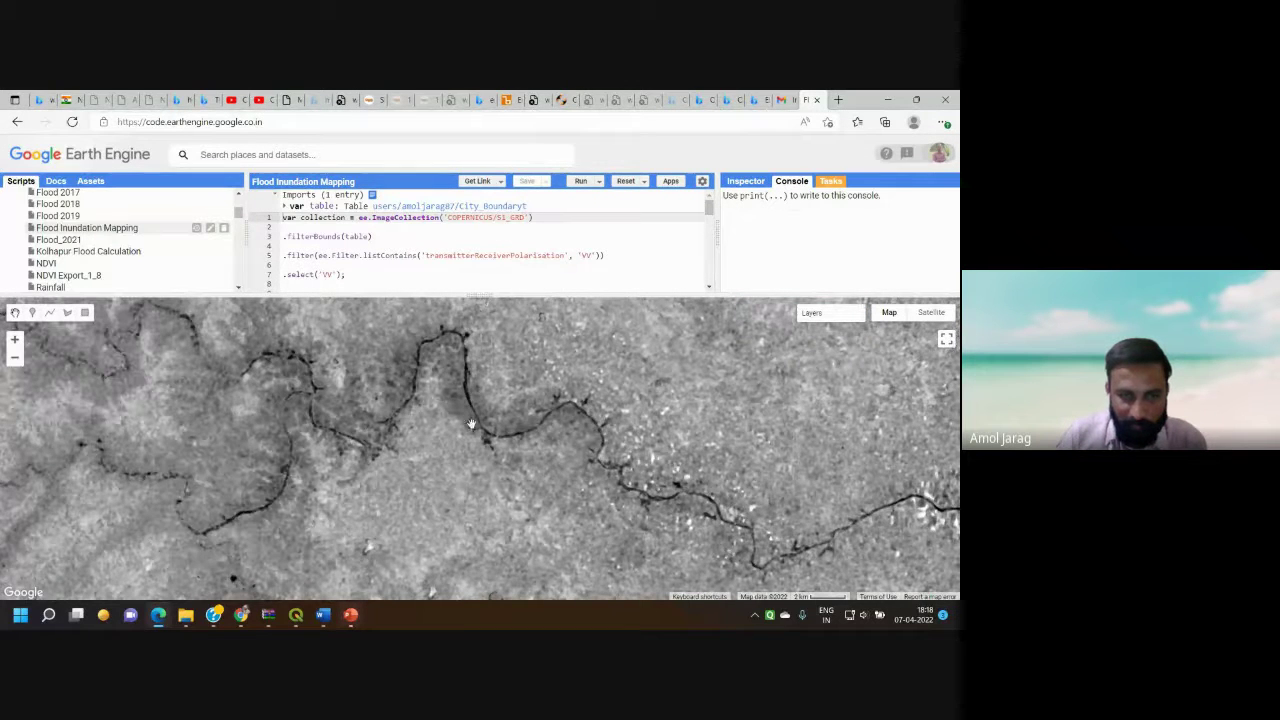
Pan and zoom over Kolhapur's flooded river on the grey radar layer.
drag(471, 424, 469, 455)
scroll(469, 455, up, 1)
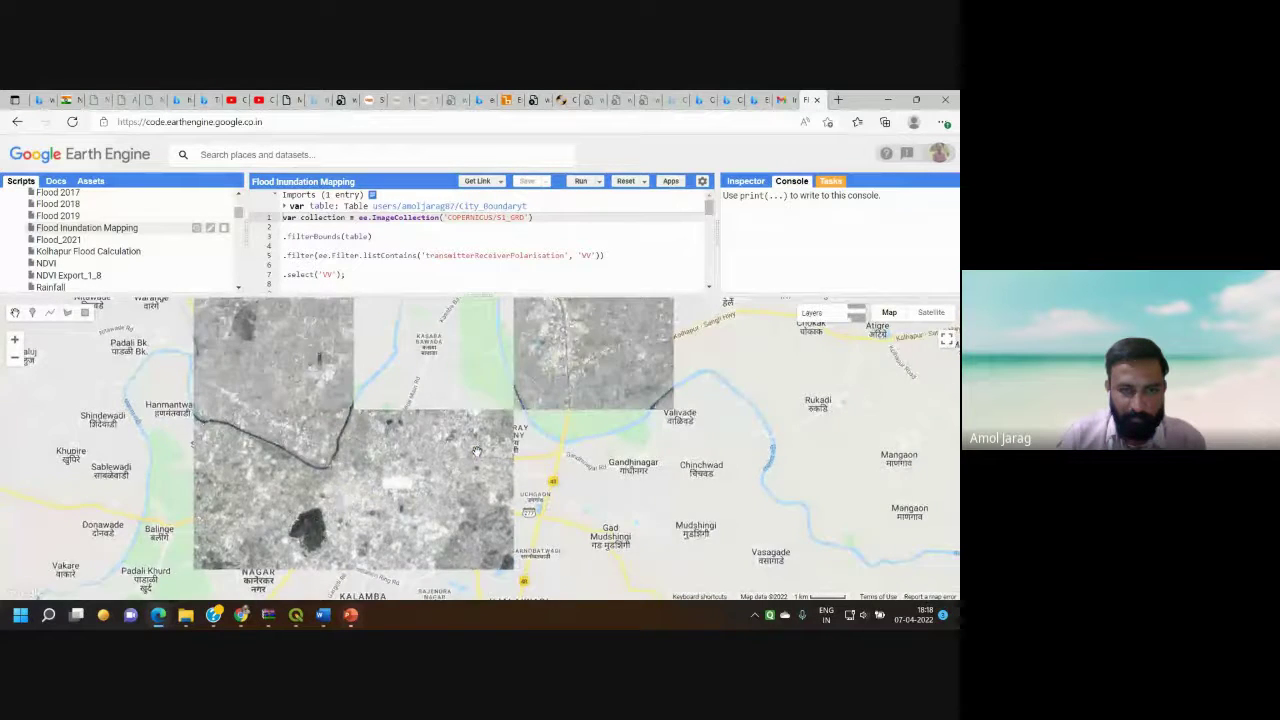
scroll(476, 452, down, 1)
scroll(476, 452, down, 1)
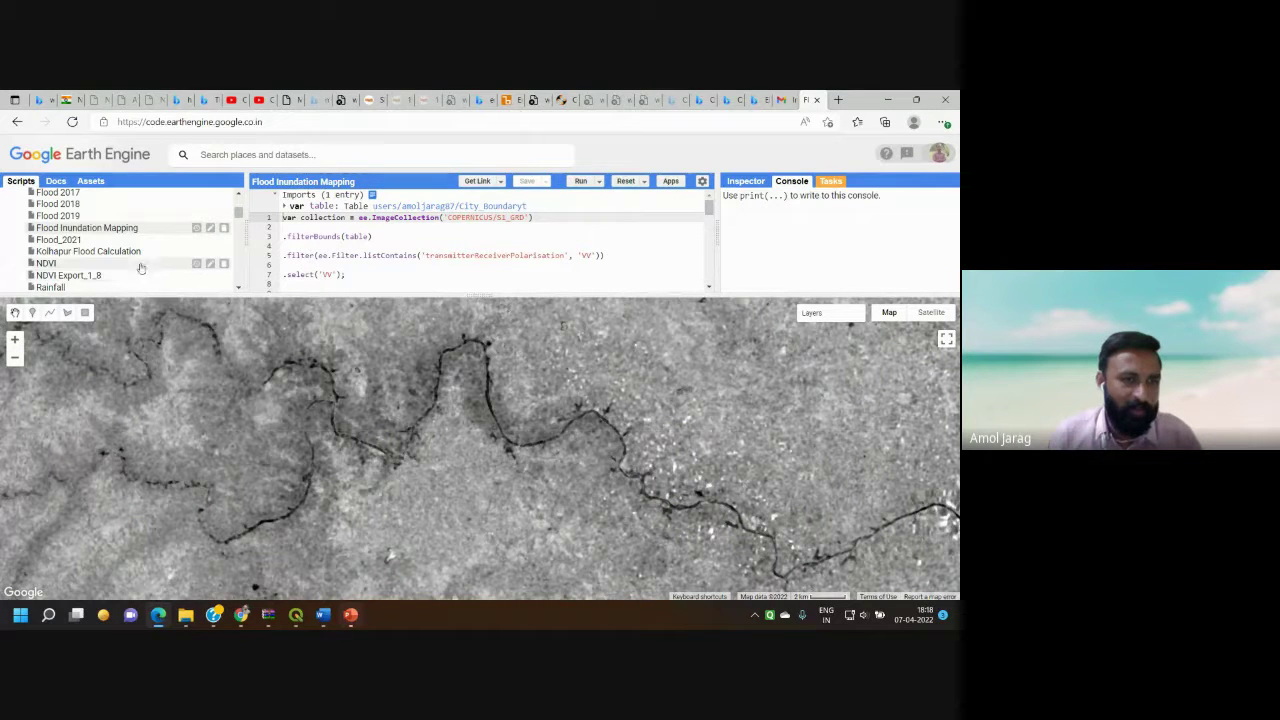
Run the Rainfall script and pan over inland South America while CHIRPS layers and the chart load.
click(119, 288)
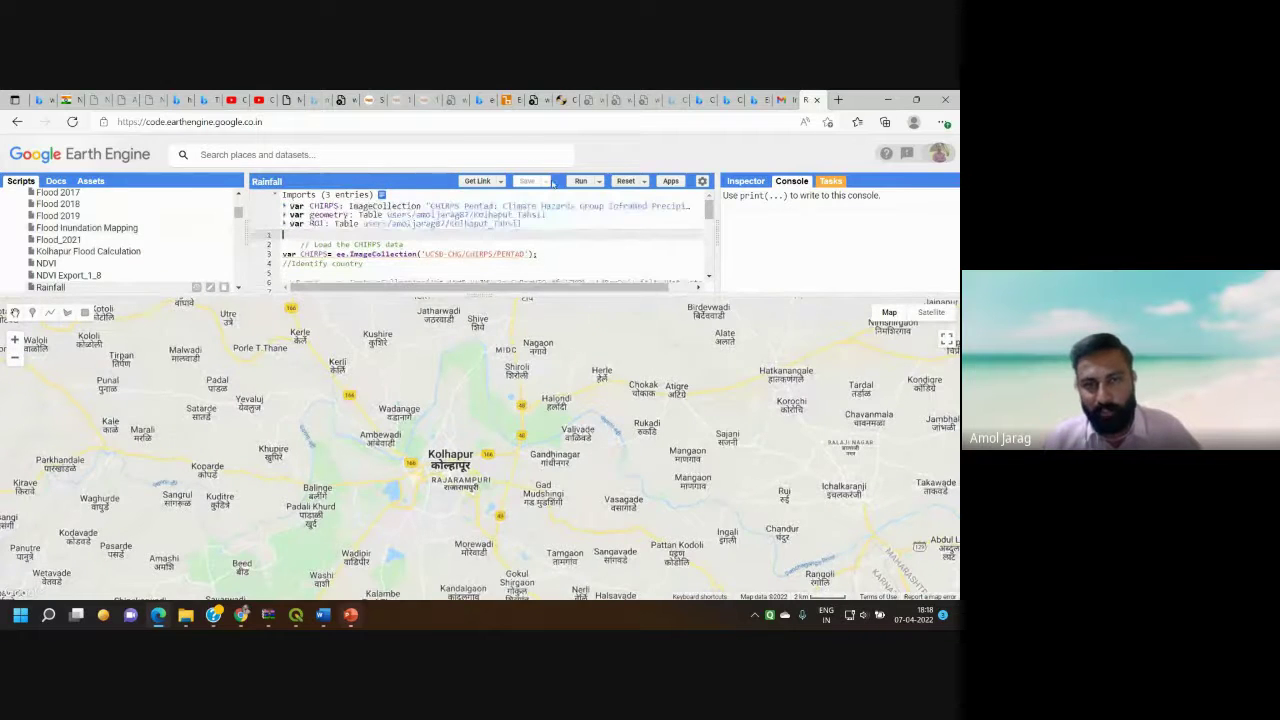
click(581, 181)
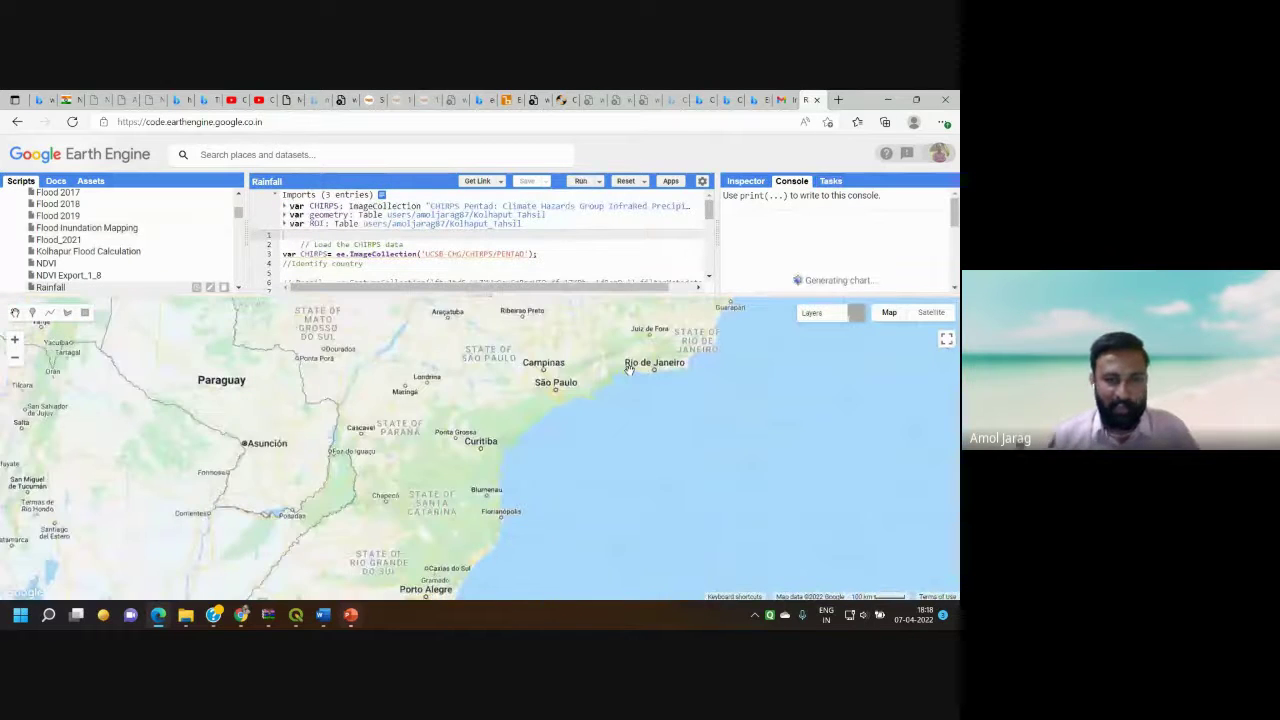
mouse_move(811, 312)
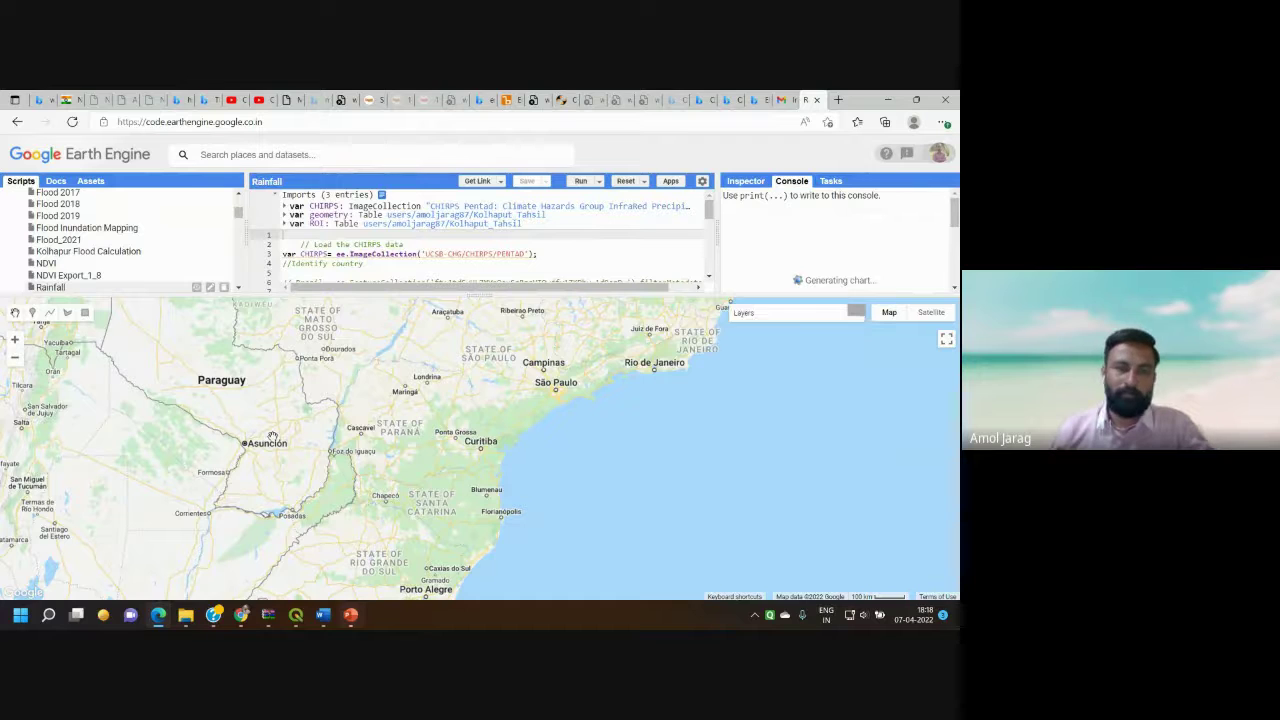
drag(295, 416, 420, 510)
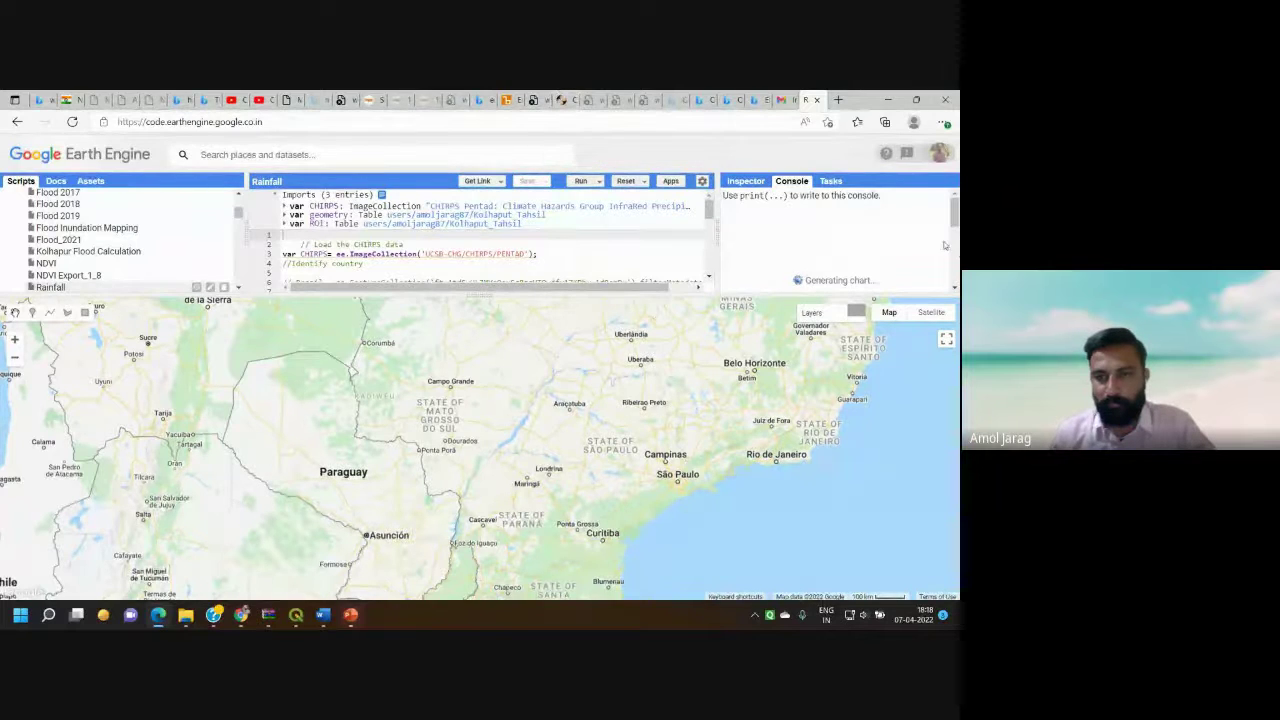
mouse_move(822, 316)
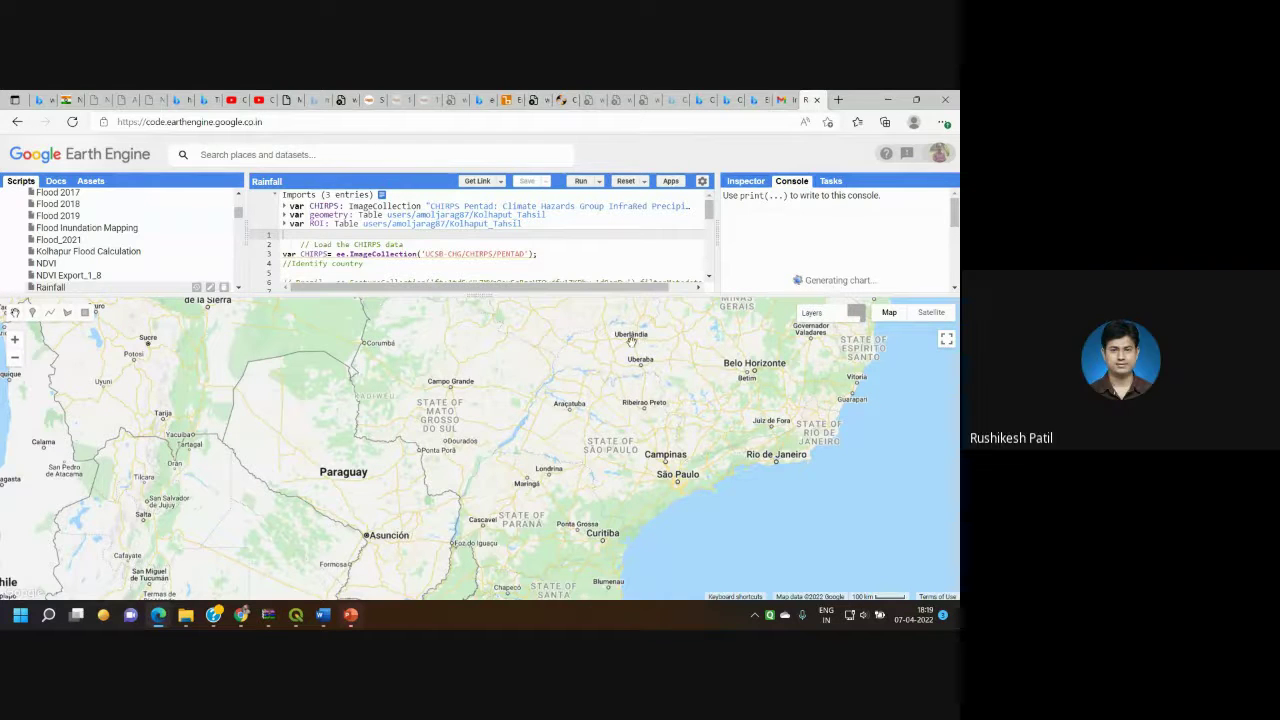
Scroll the Scripts panel to Reader > End-to-End-Projects > Calculating_Rainfall_Deviation.
scroll(240, 228, down, 3)
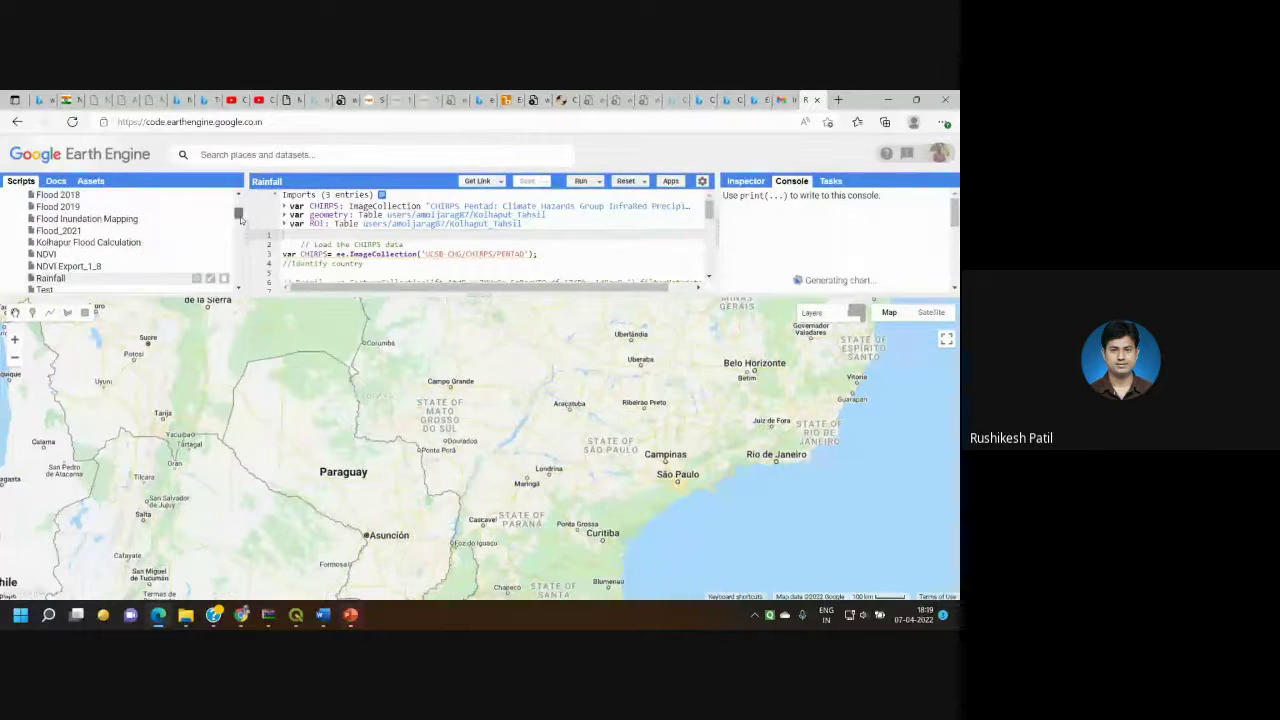
scroll(240, 222, up, 1)
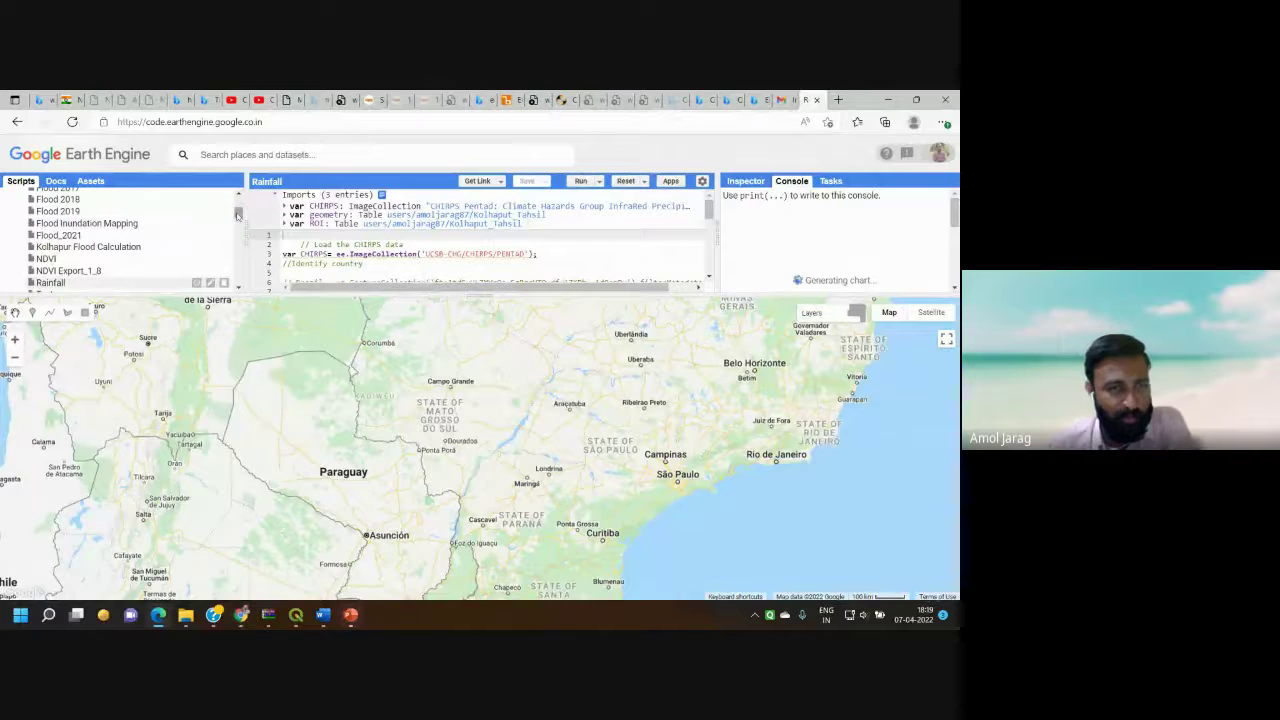
scroll(240, 212, up, 3)
scroll(240, 205, down, 1)
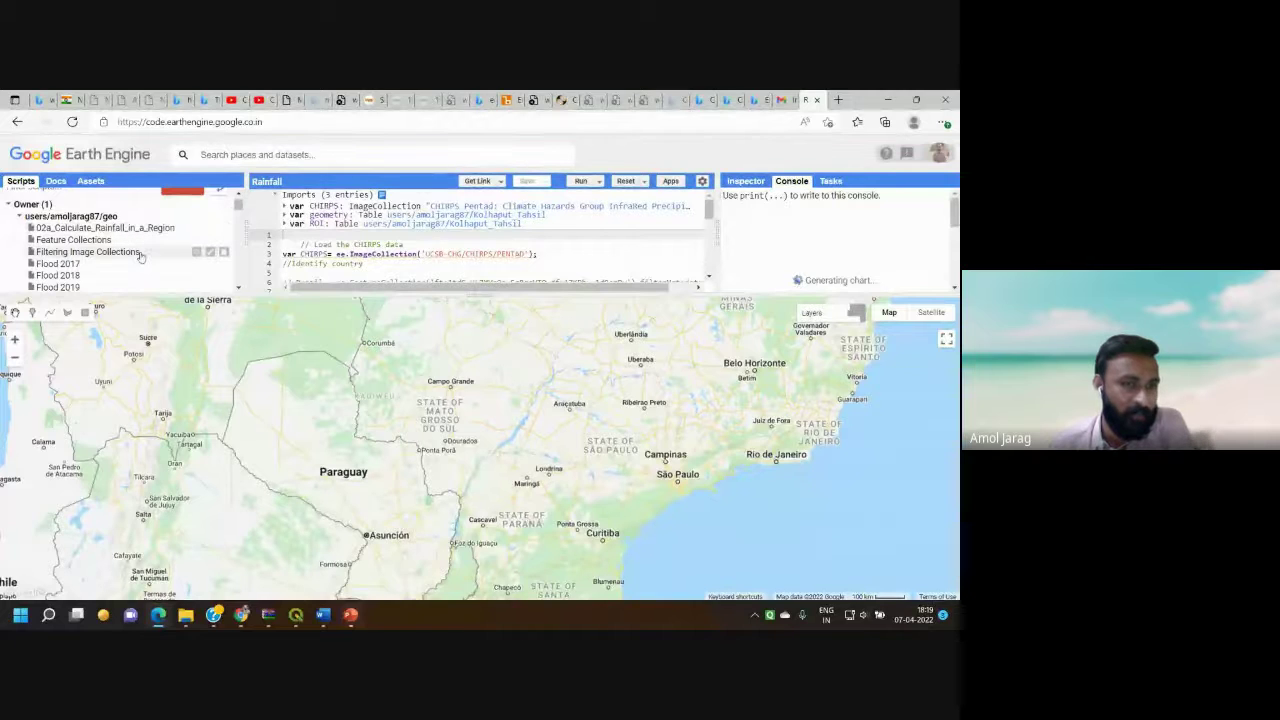
scroll(145, 236, down, 1)
scroll(143, 240, down, 5)
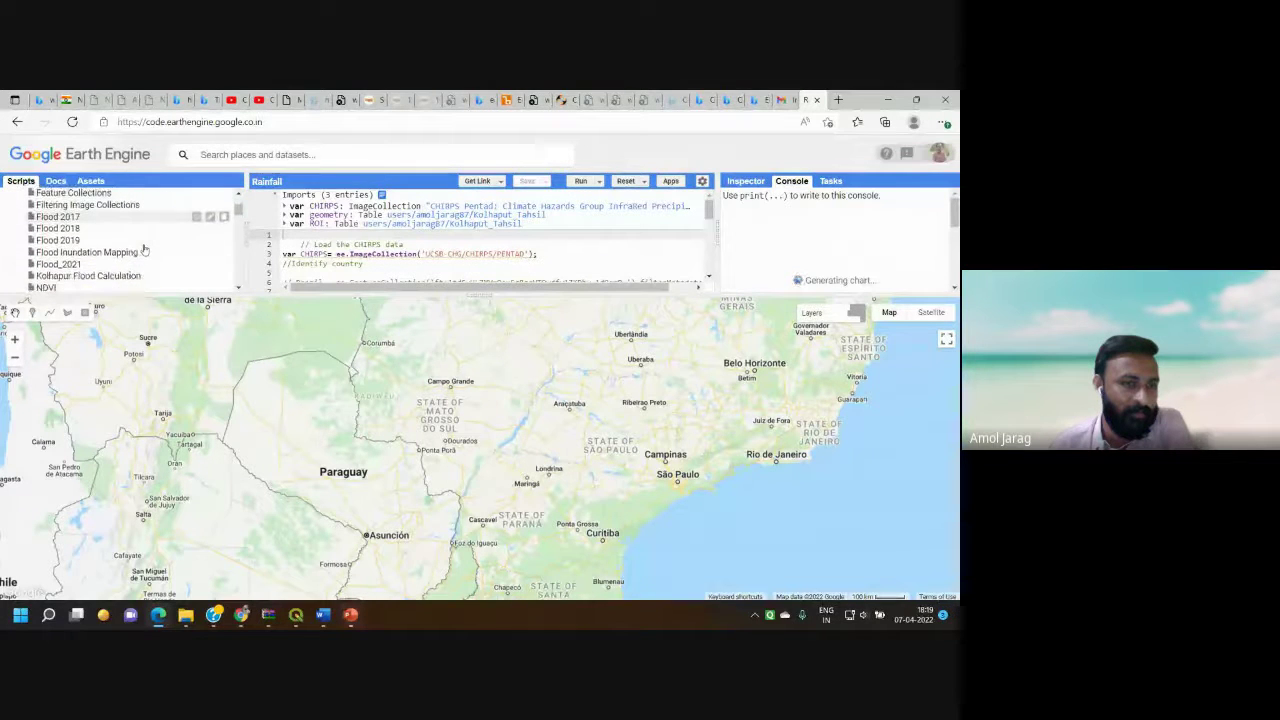
scroll(143, 249, down, 10)
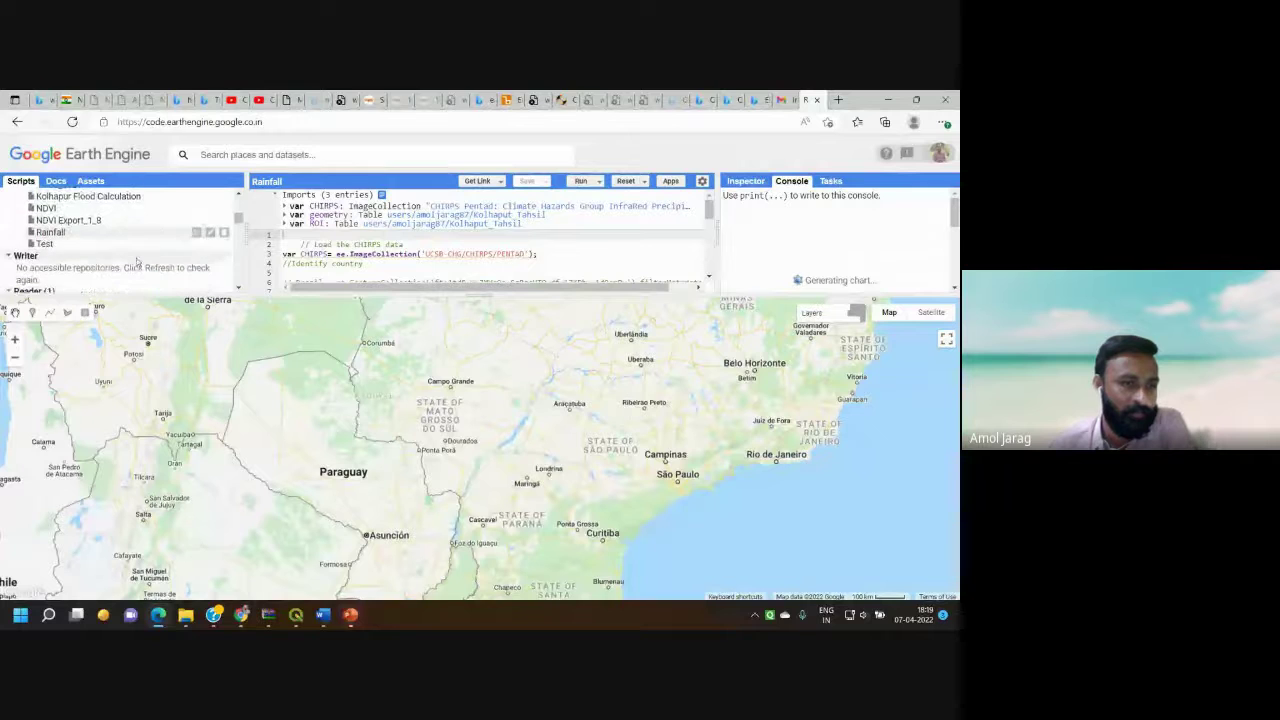
scroll(137, 263, down, 2)
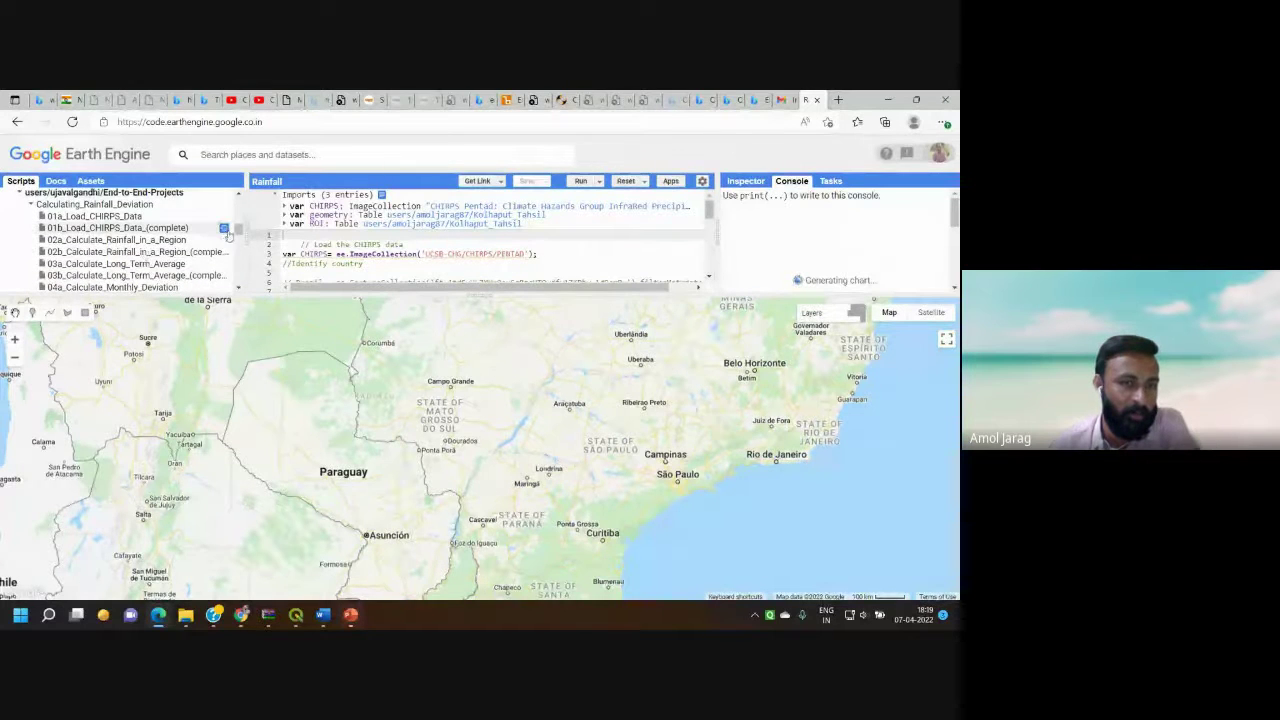
drag(240, 229, 240, 225)
Run 02a_Calculate_Rainfall_in_a_Region and zoom to southern India to view 2017 total rainfall around Bangalore.
click(168, 250)
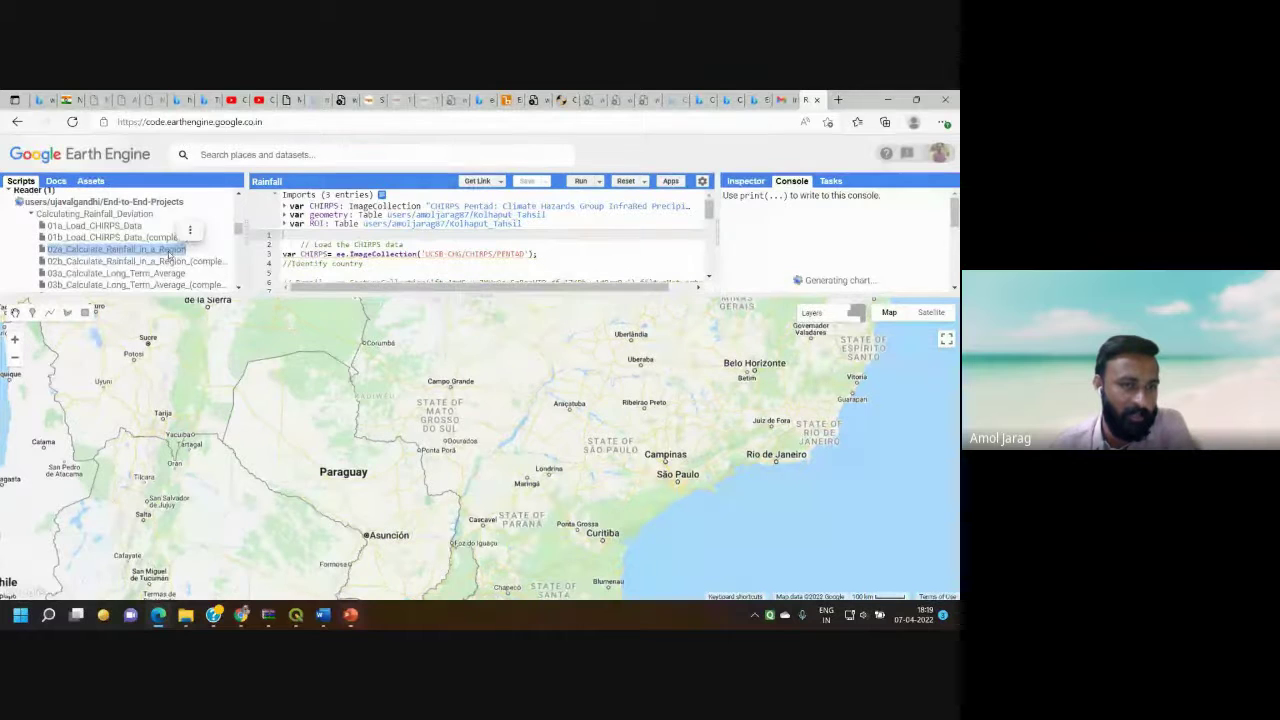
click(581, 183)
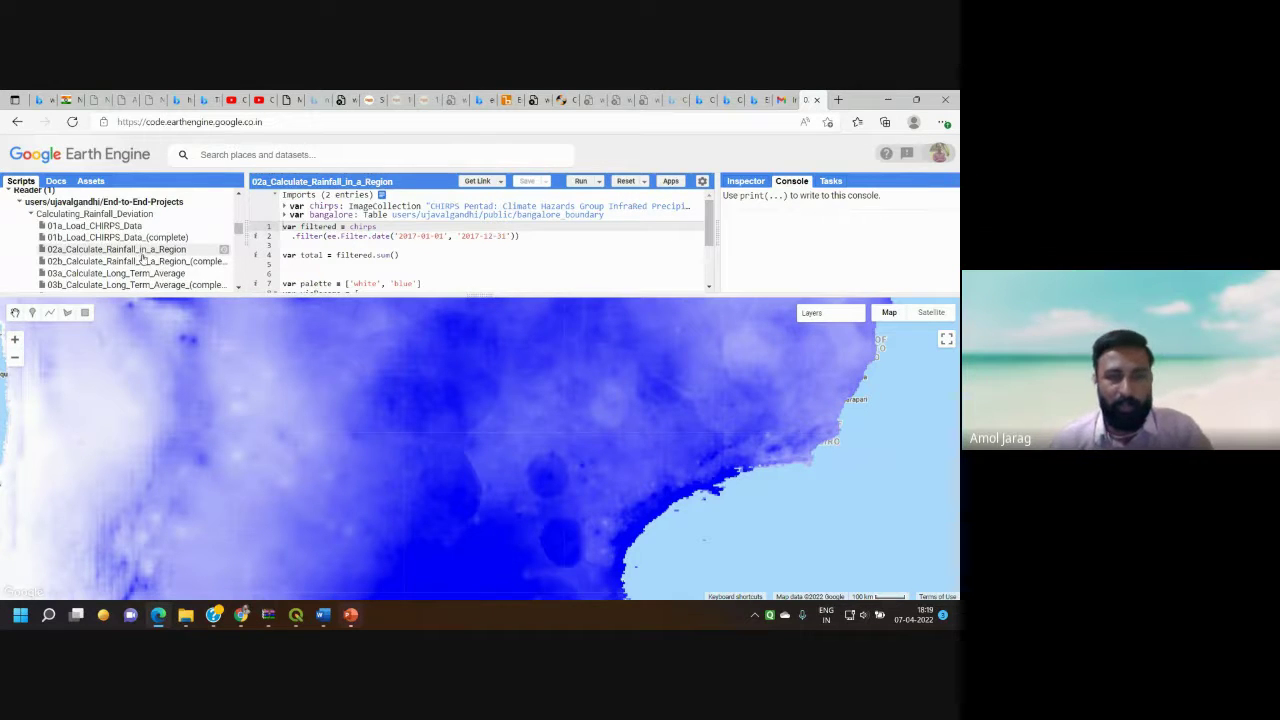
scroll(462, 479, up, 1)
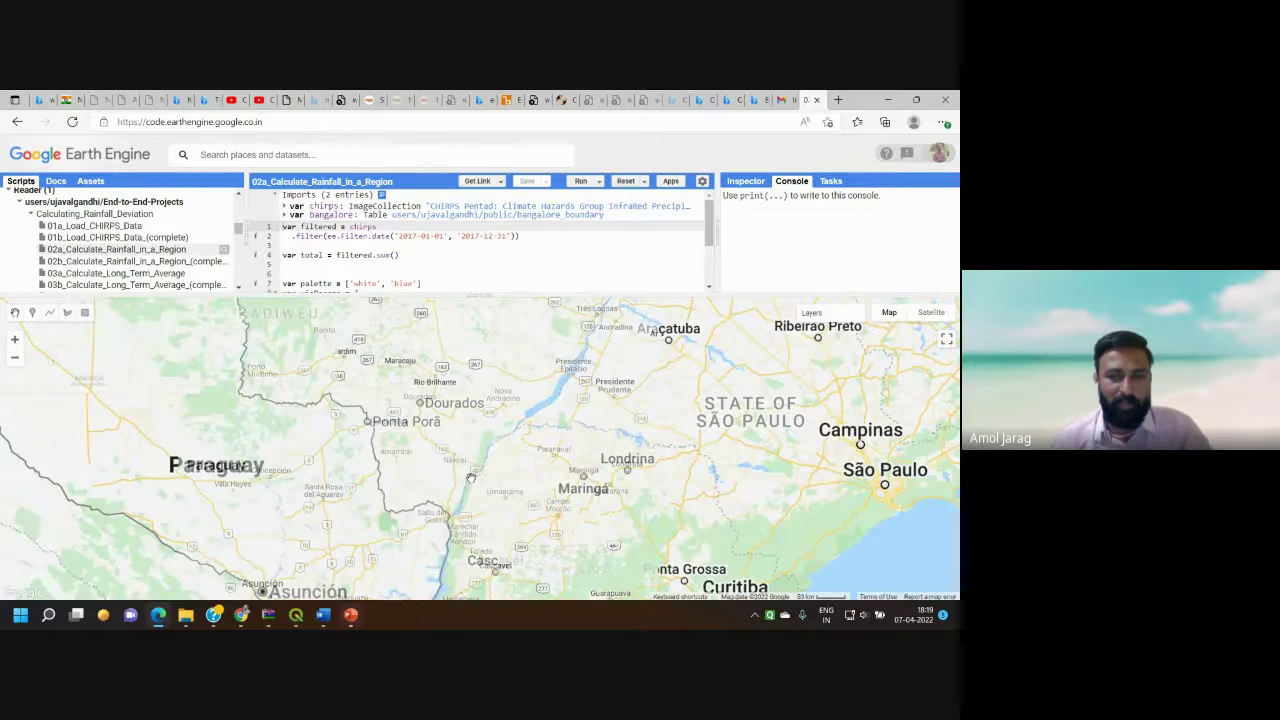
scroll(470, 478, down, 3)
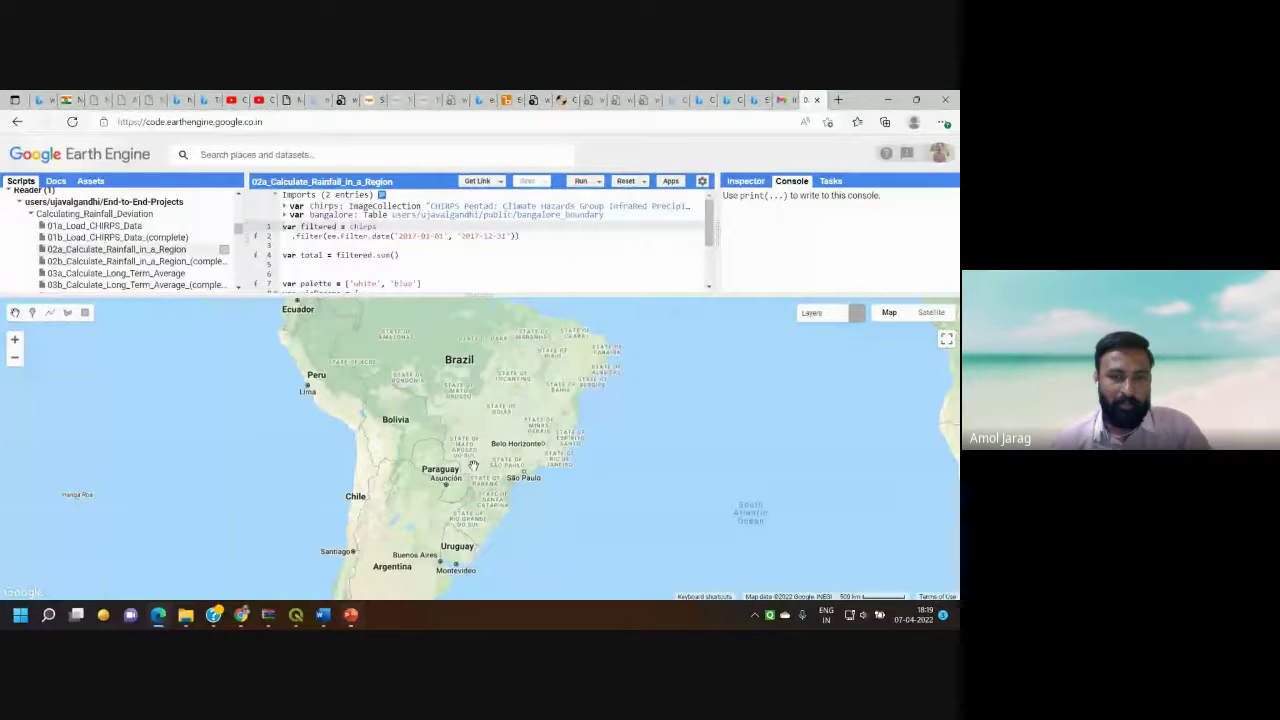
scroll(473, 465, down, 1)
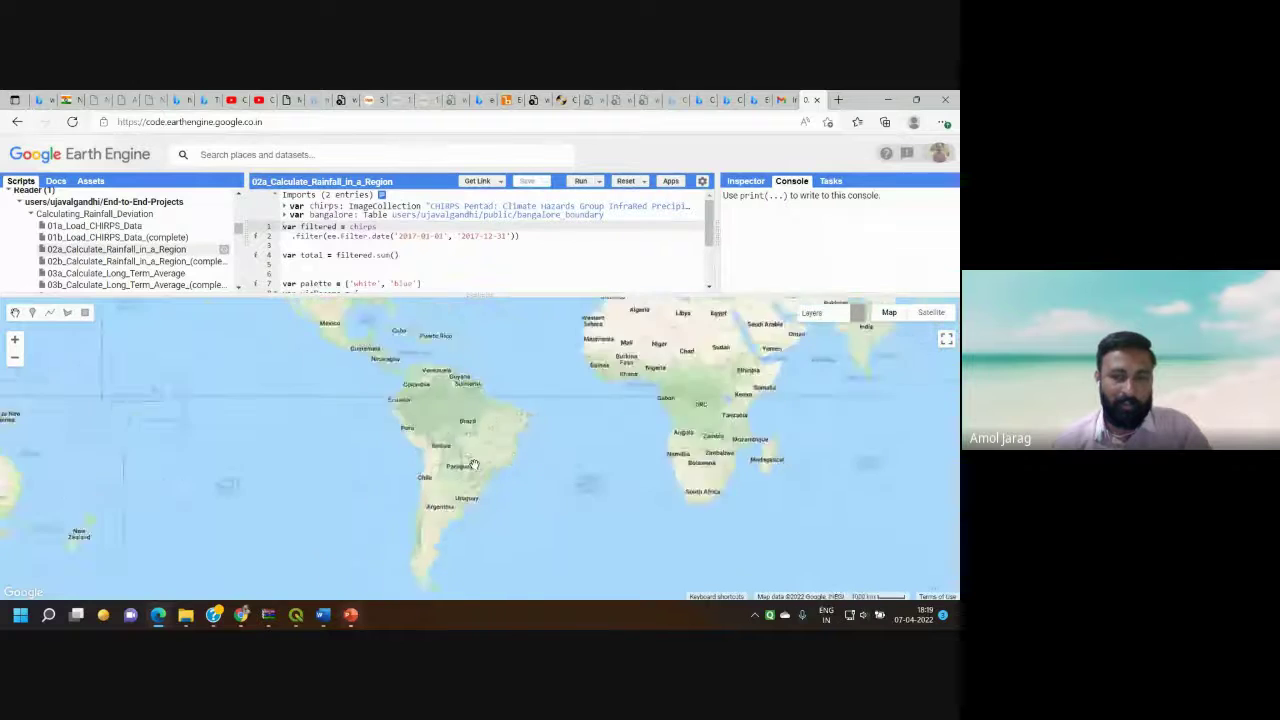
scroll(473, 465, down, 1)
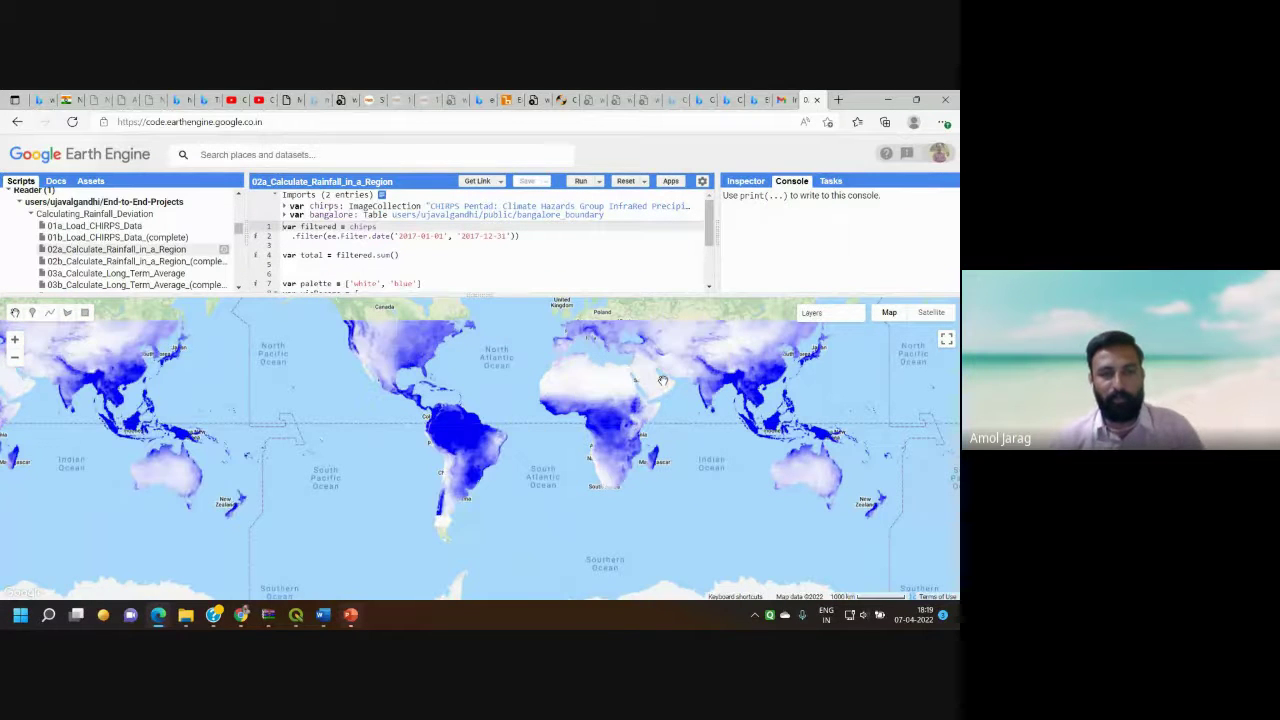
scroll(665, 381, up, 3)
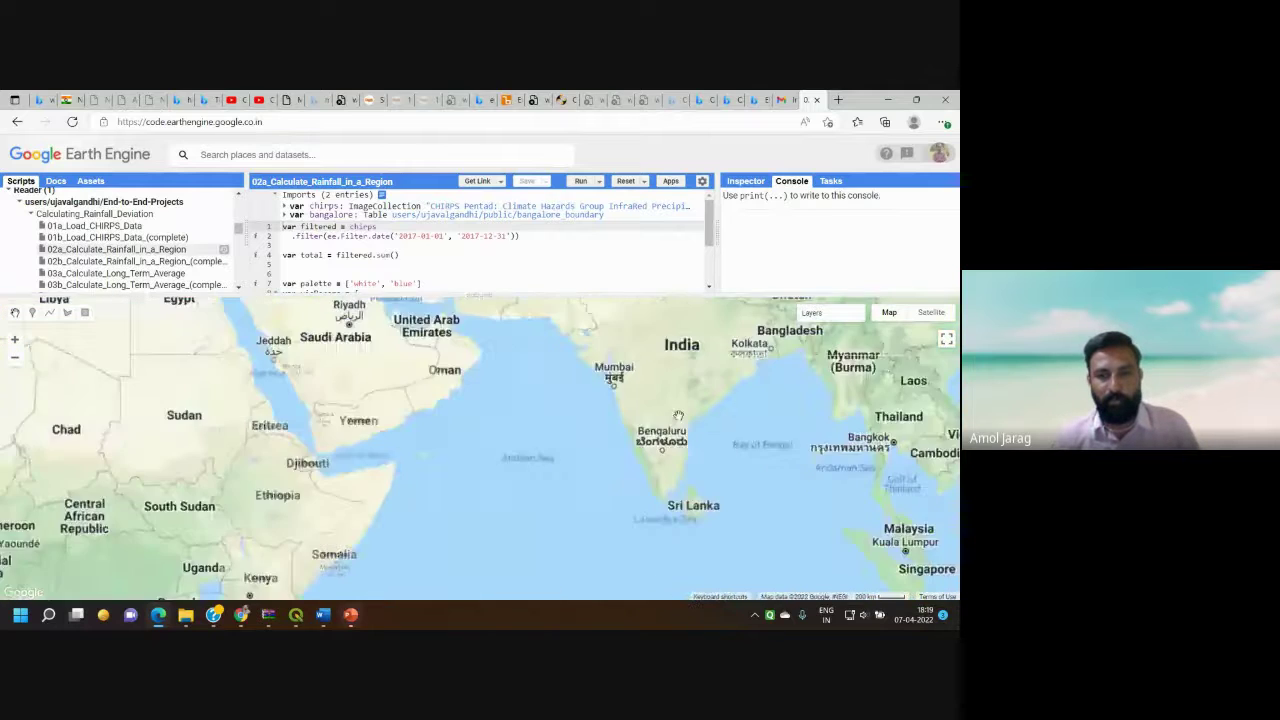
scroll(610, 390, up, 2)
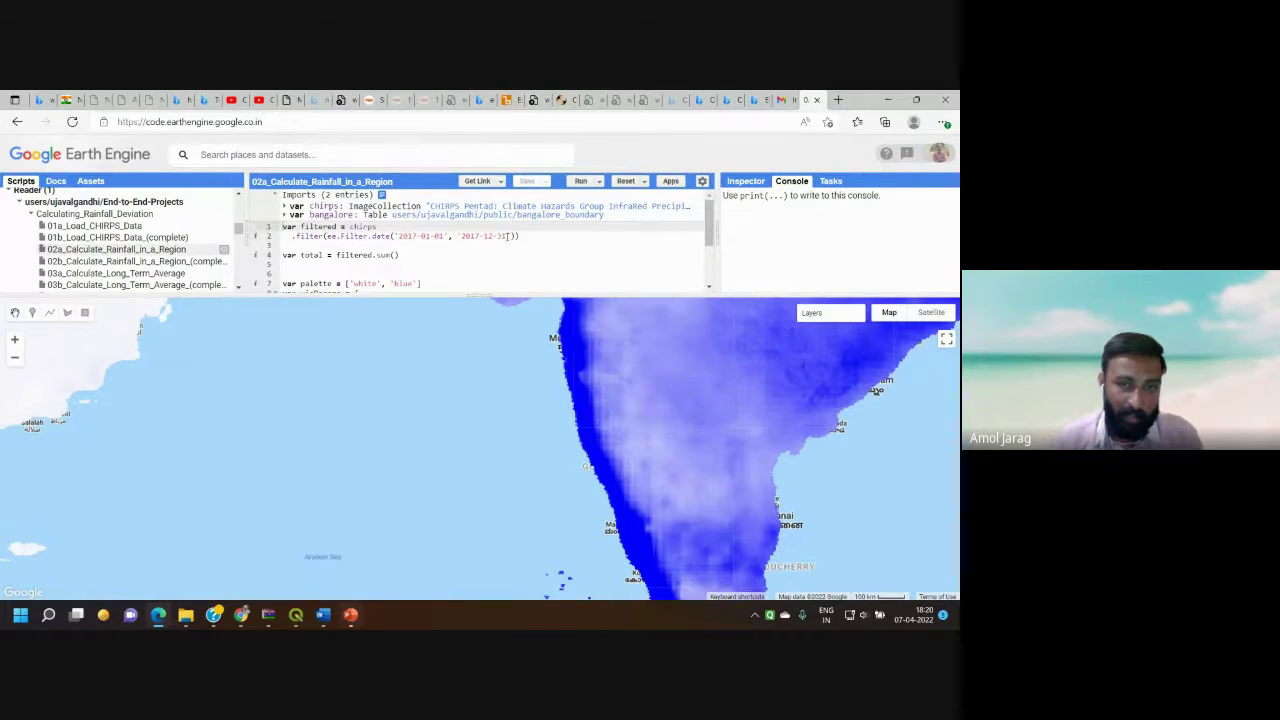
triple_click(407, 236)
drag(446, 236, 399, 236)
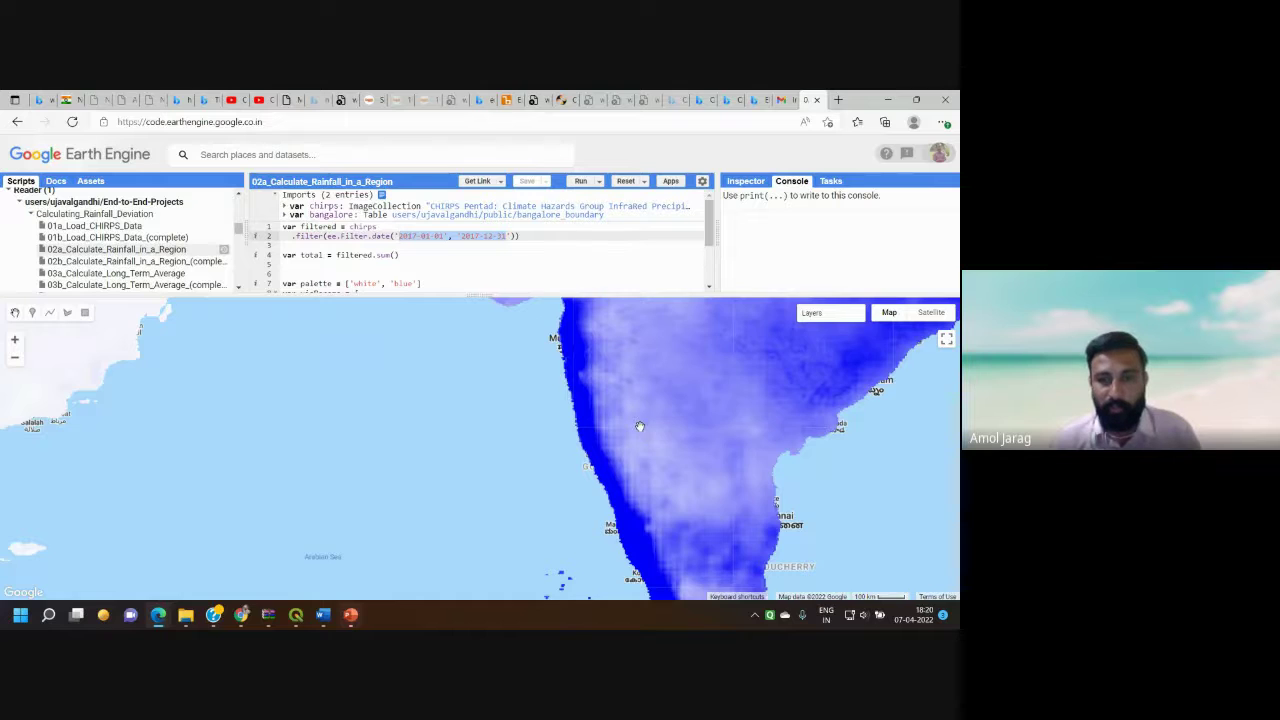
scroll(640, 427, down, 2)
scroll(636, 440, up, 3)
mouse_move(847, 315)
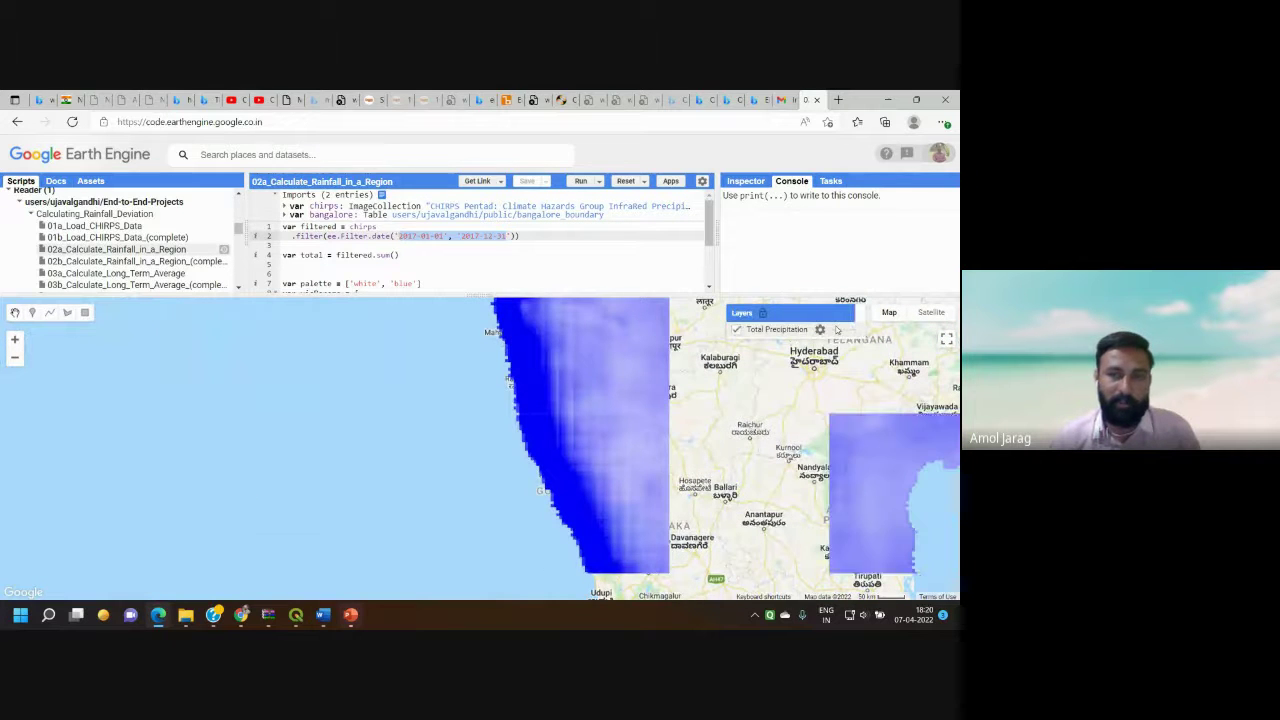
click(748, 183)
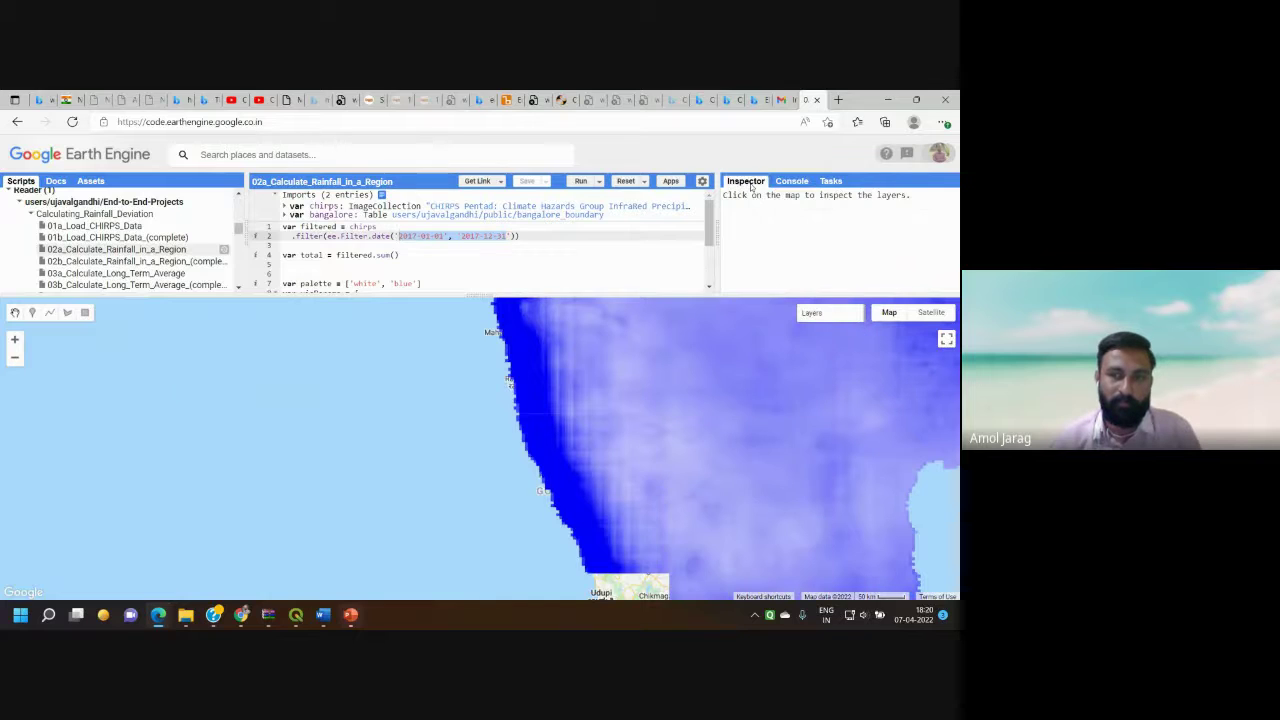
click(791, 182)
click(830, 182)
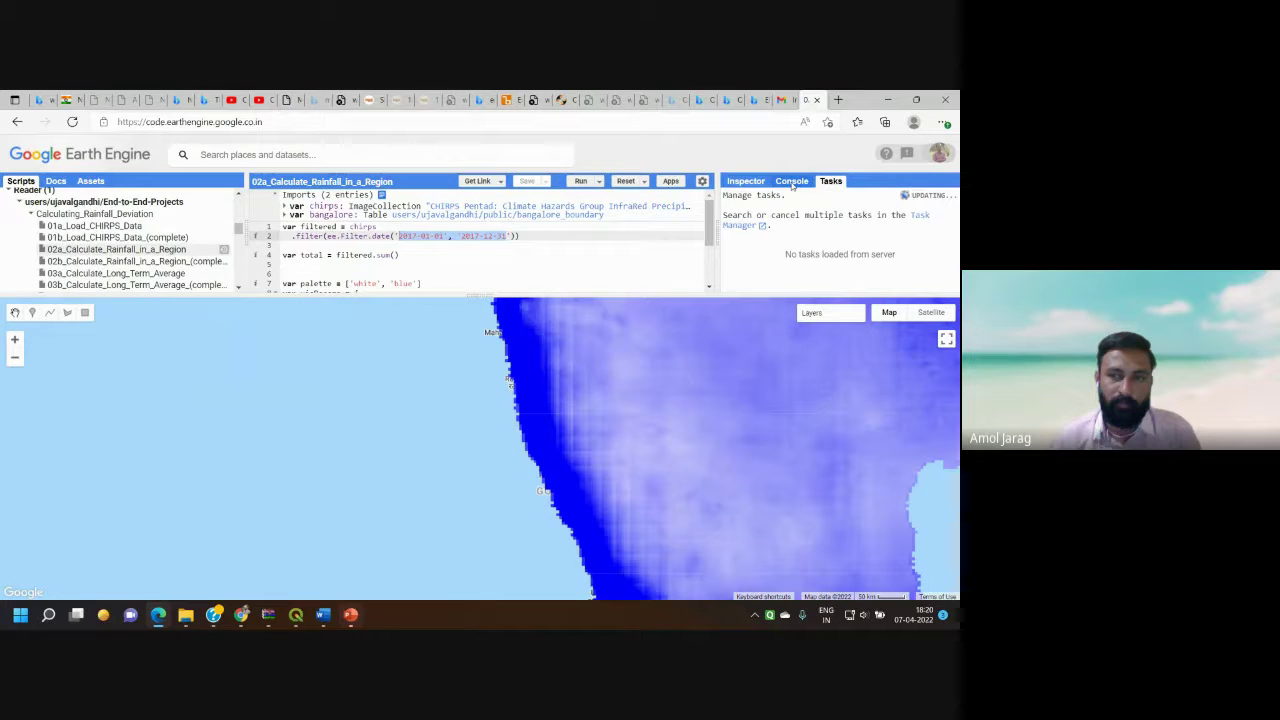
click(791, 182)
click(750, 182)
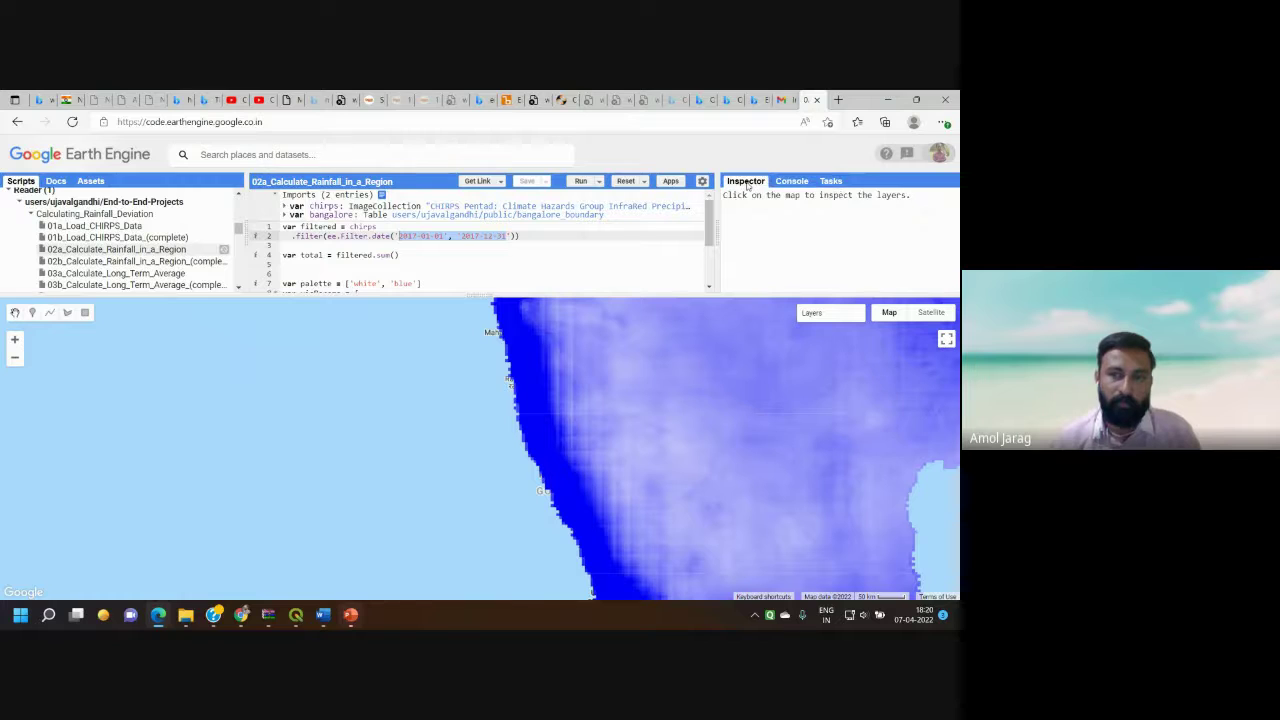
click(785, 183)
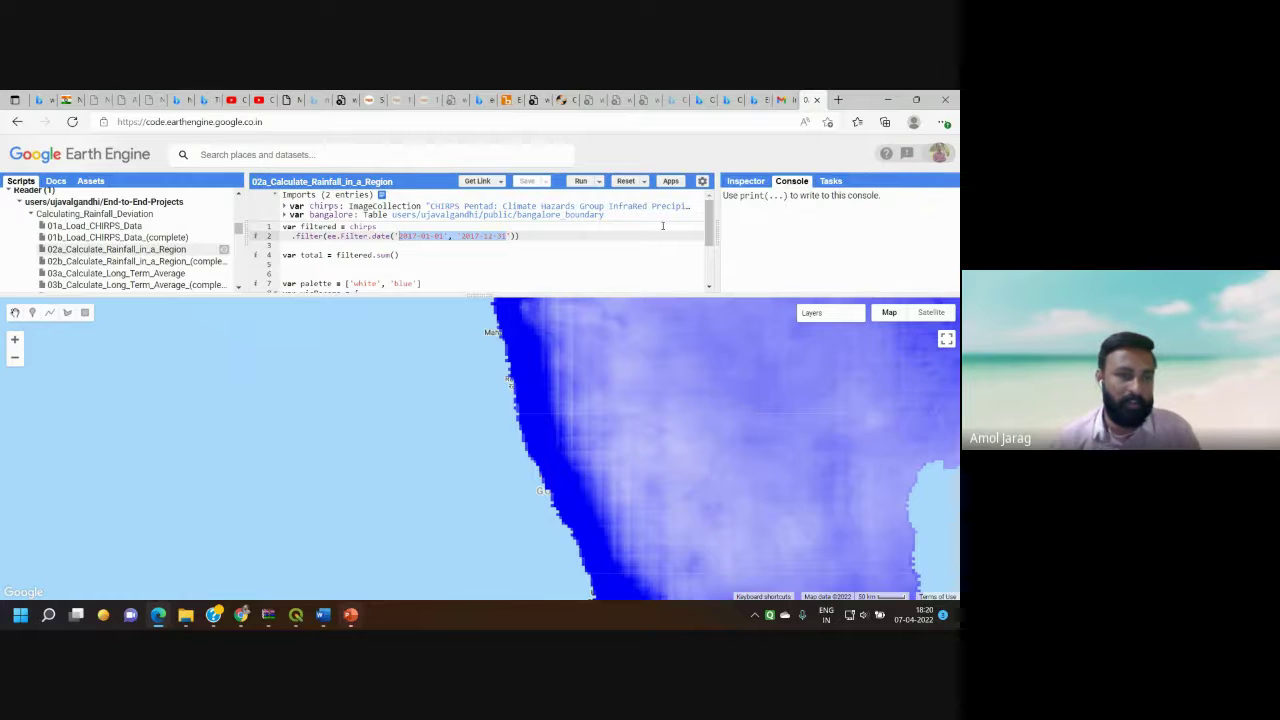
Open 01b_Load_CHIRPS_Data_(complete) and make its Total Precipitation layer semi-transparent.
click(160, 237)
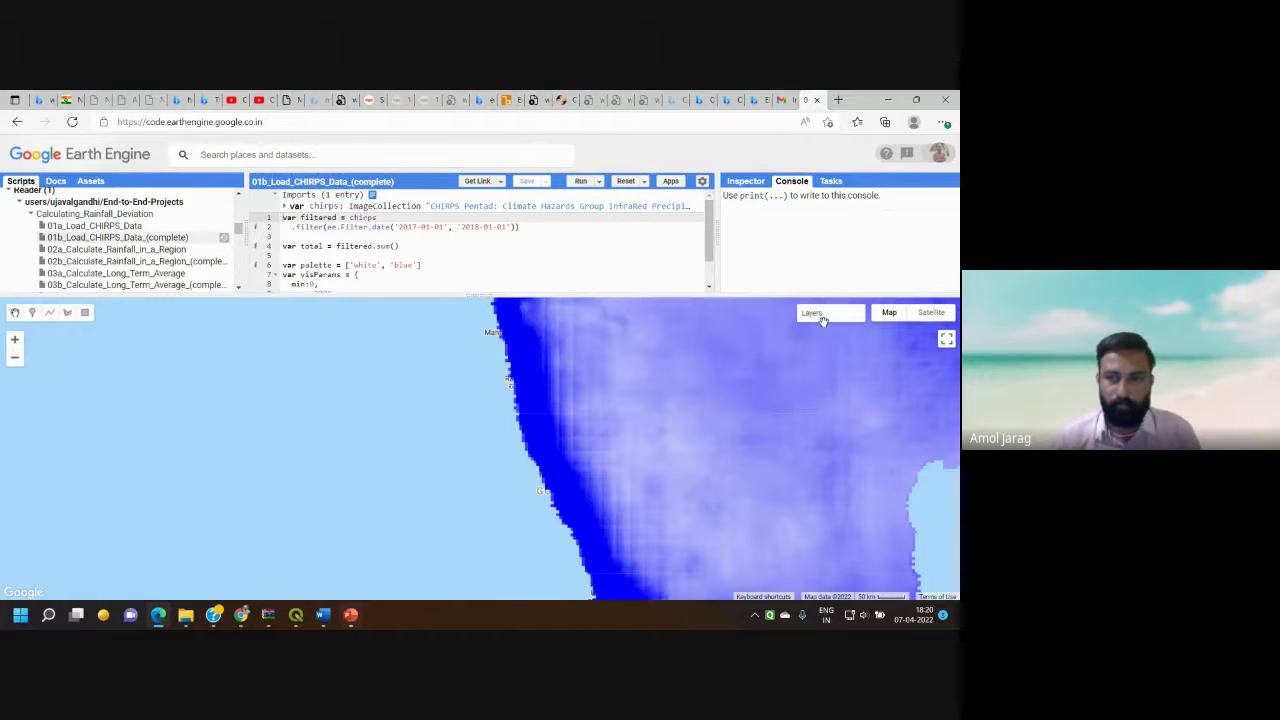
mouse_move(822, 318)
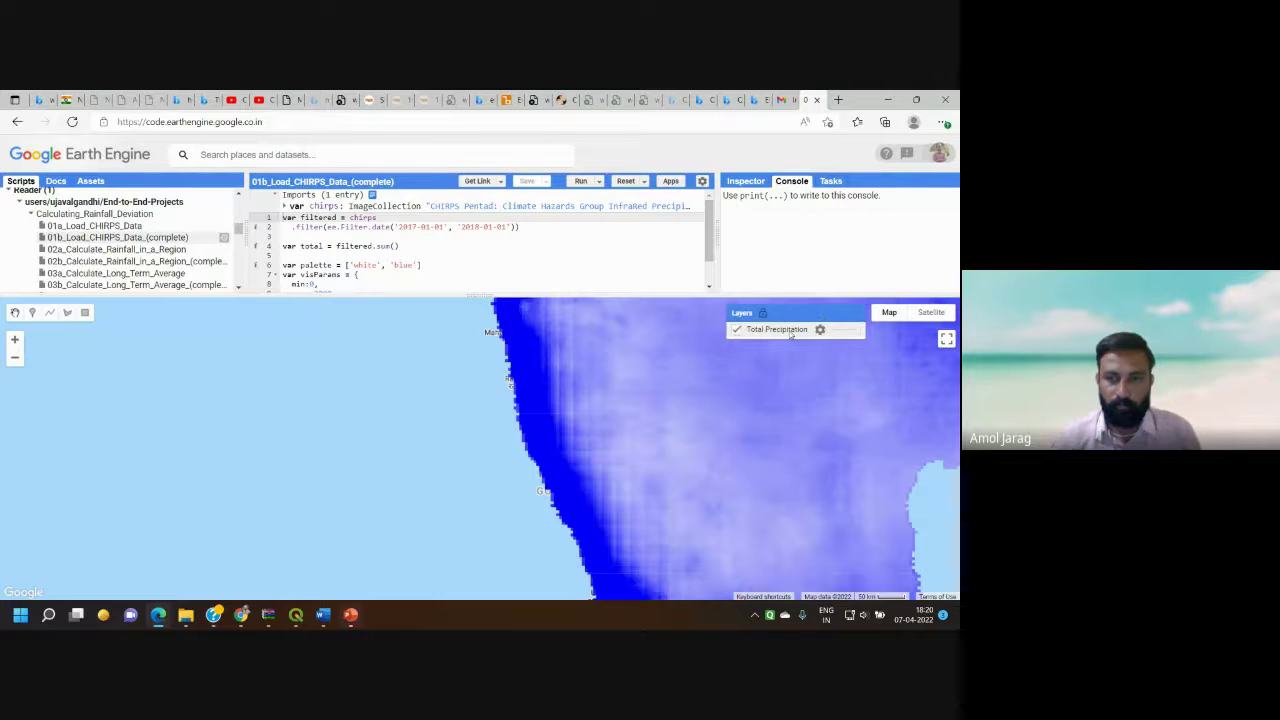
mouse_move(855, 331)
mouse_down()
mouse_move(841, 332)
mouse_move(864, 330)
mouse_up()
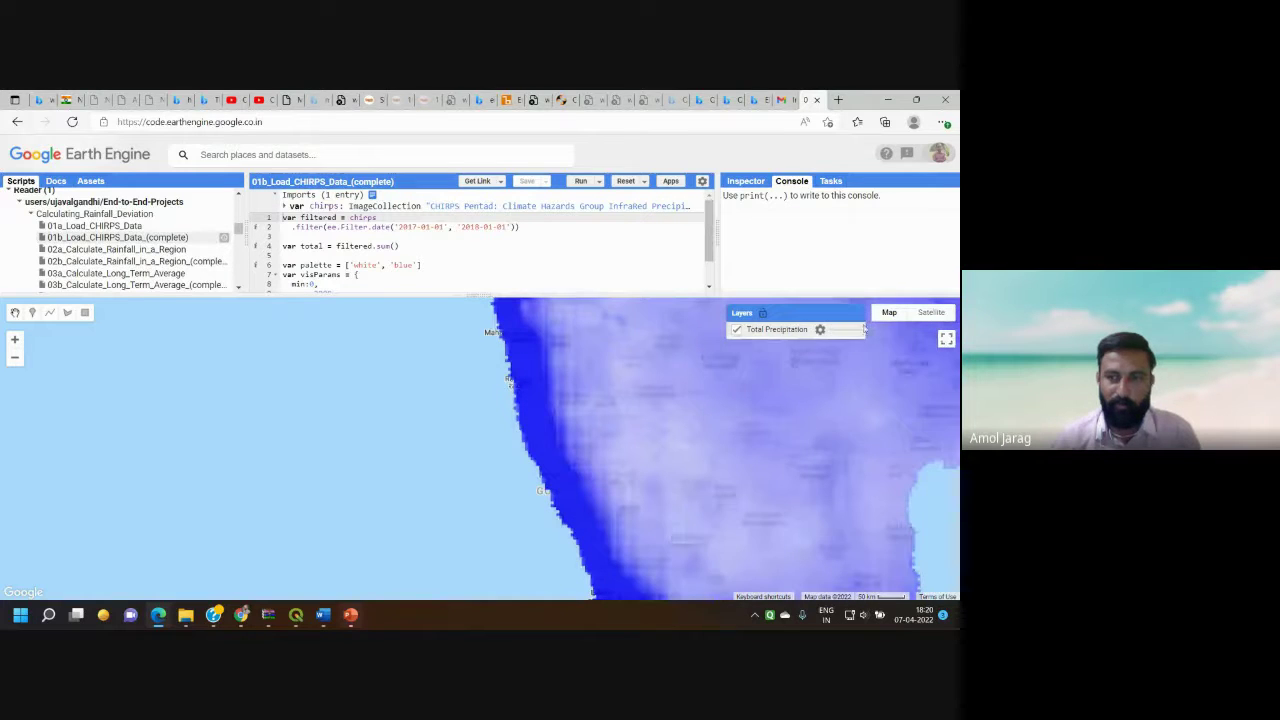
Check the Inspector, Tasks and Console panels, ending on the Console output.
click(745, 181)
click(832, 182)
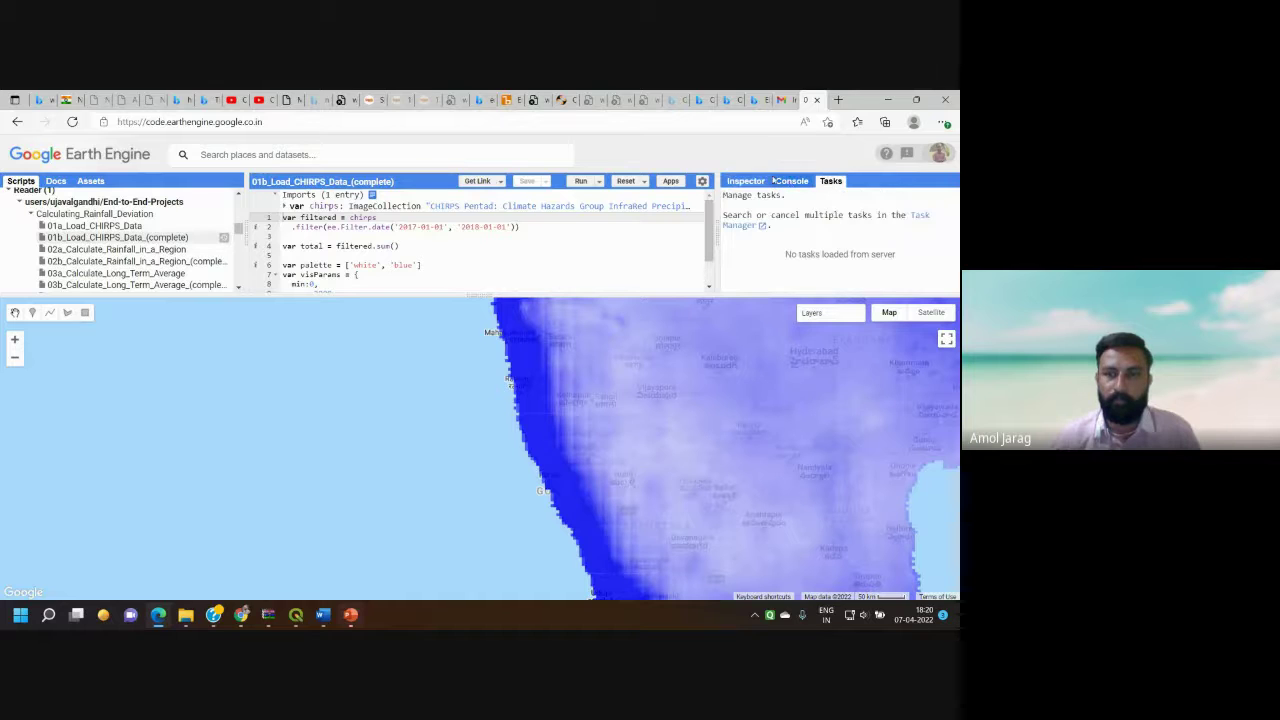
click(790, 182)
click(745, 181)
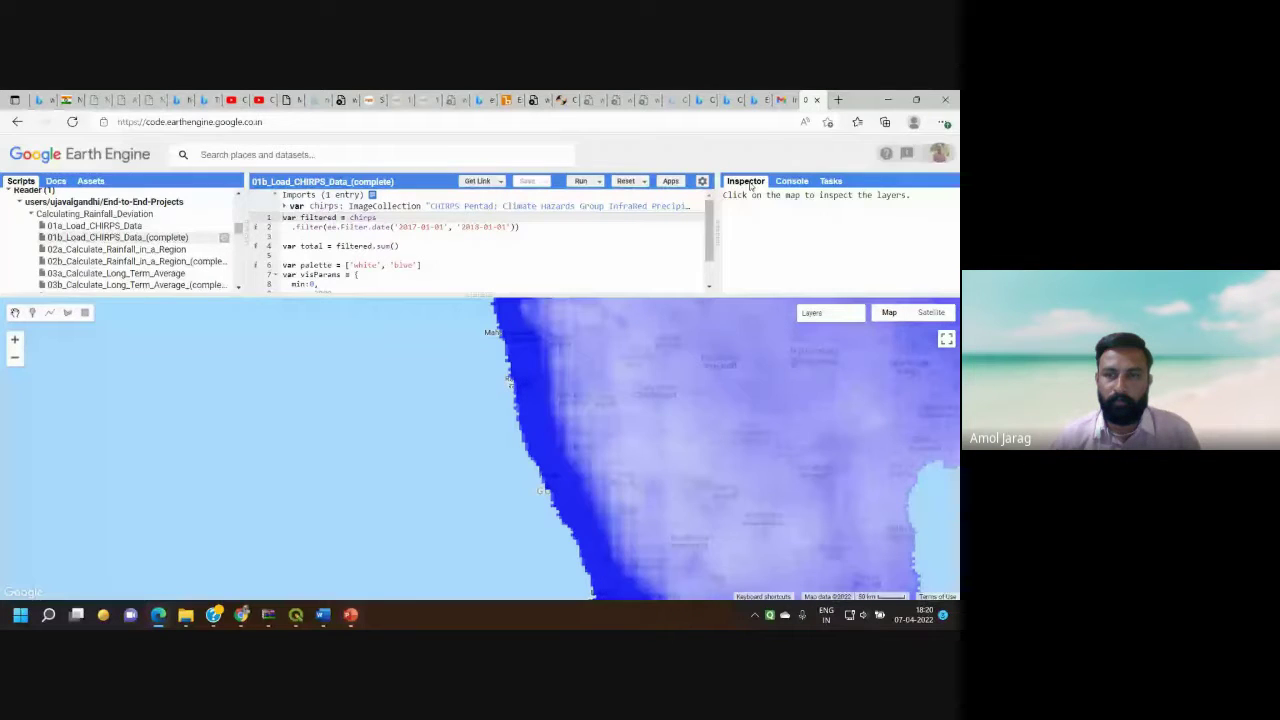
click(788, 183)
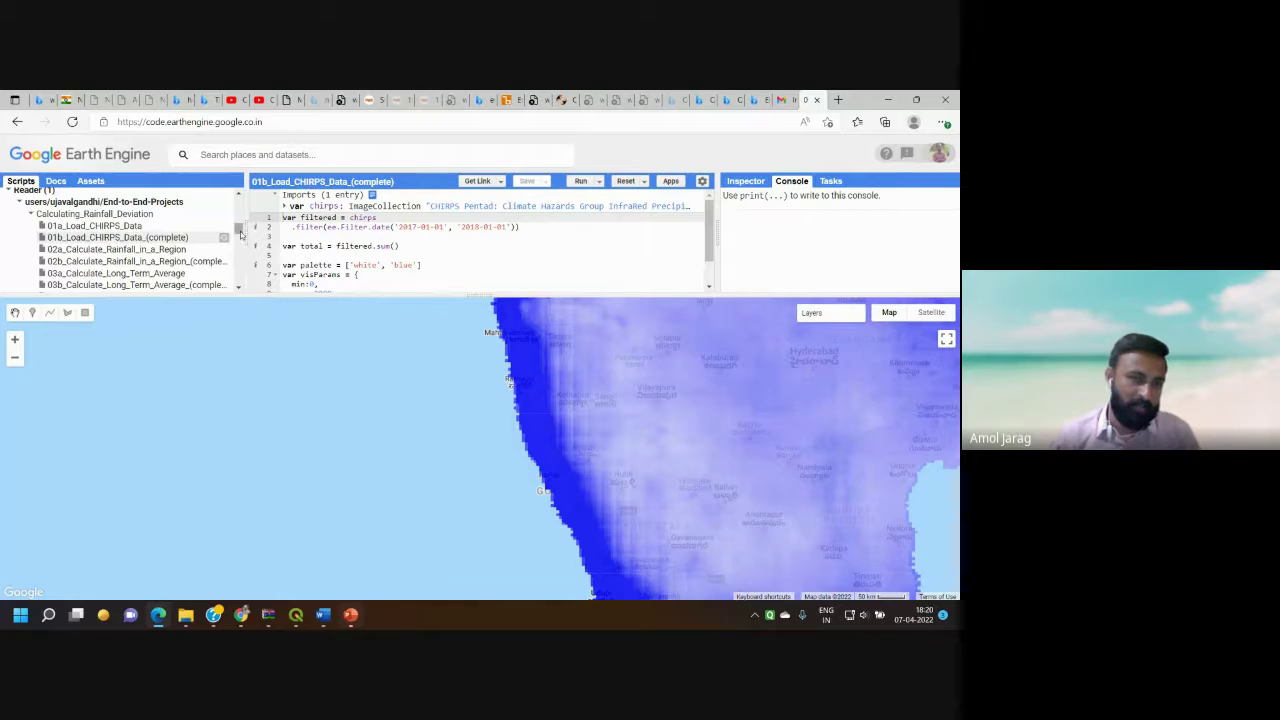
Scroll the Scripts list and drag the splitter down so the code editor shows the full script.
scroll(241, 236, down, 1)
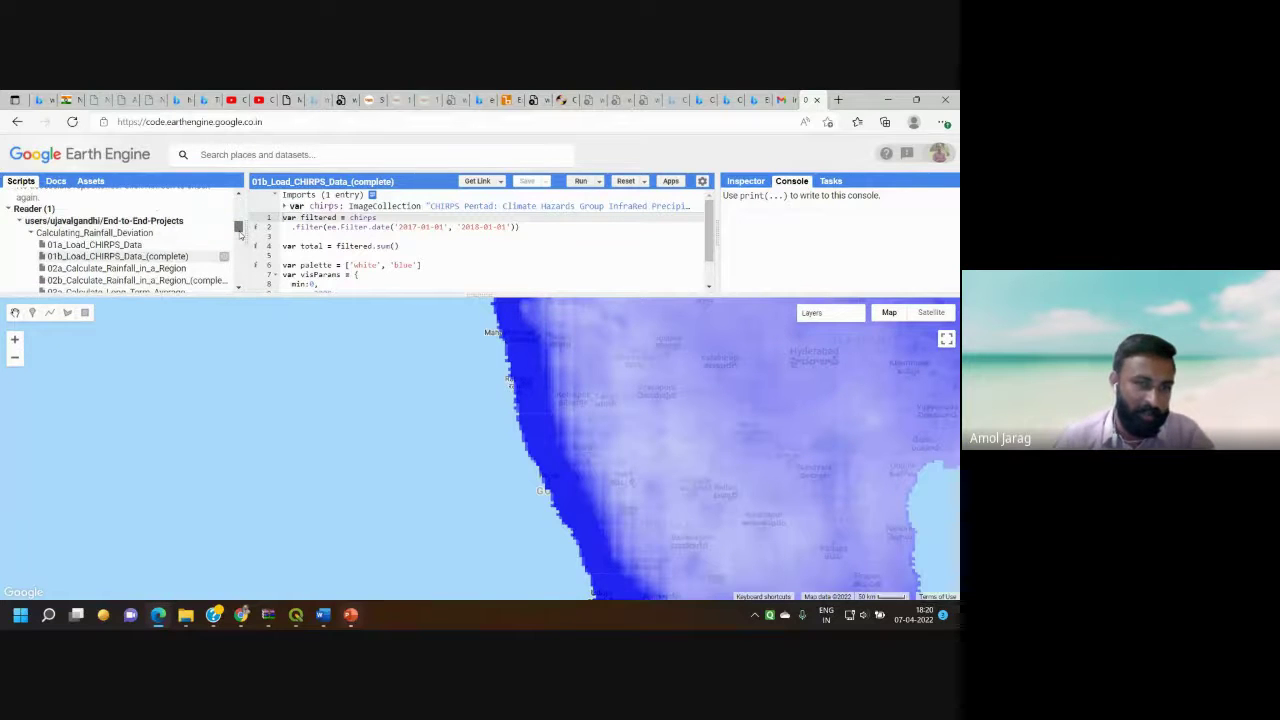
scroll(241, 236, down, 1)
scroll(241, 236, down, 2)
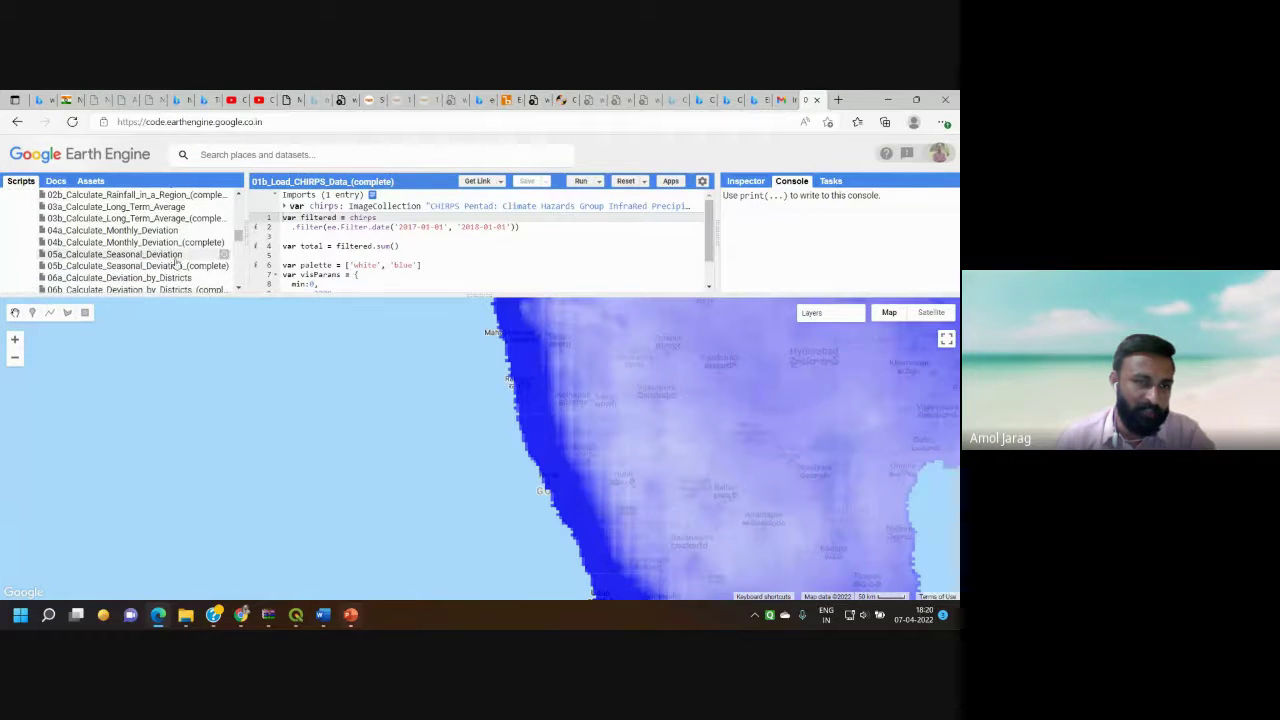
click(239, 288)
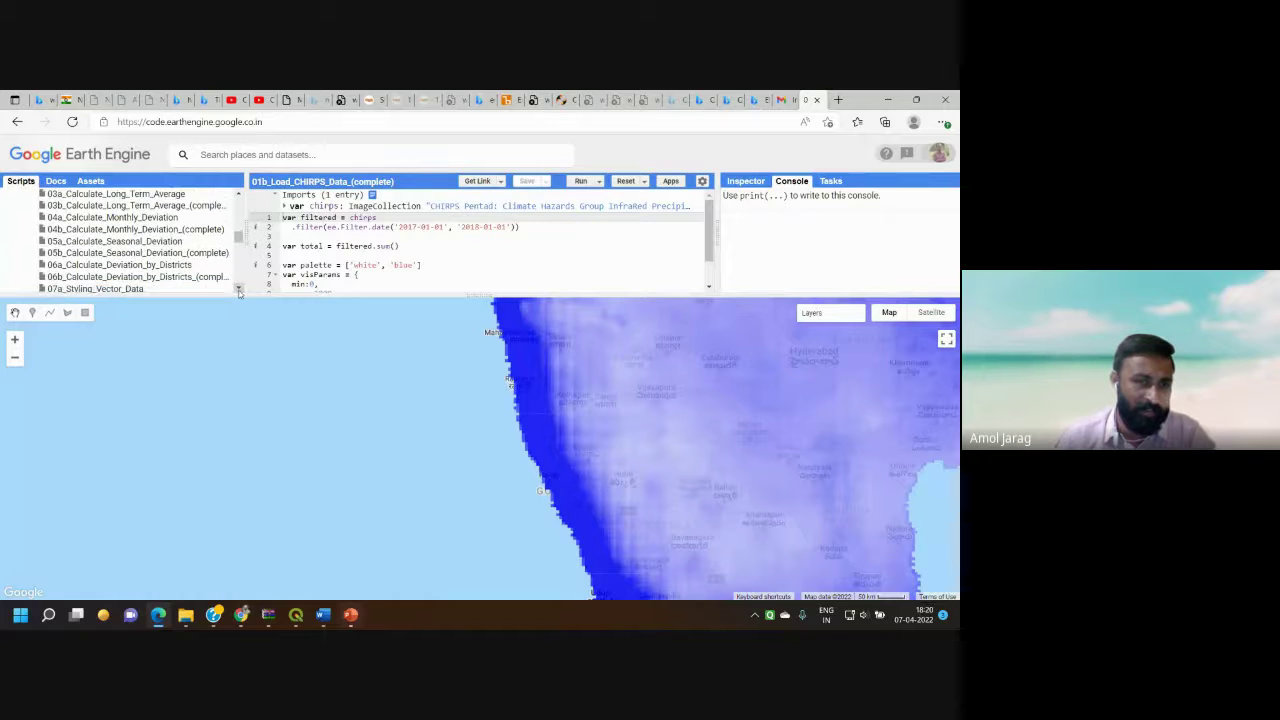
click(239, 288)
click(239, 288)
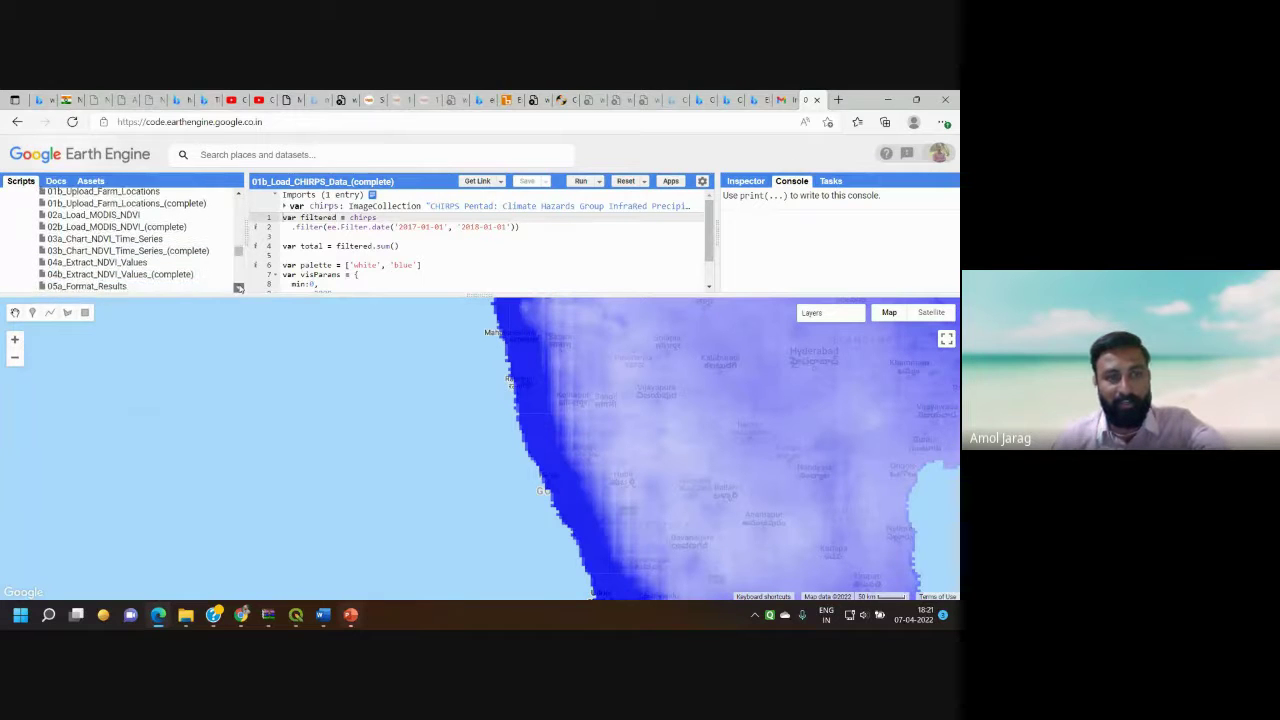
click(239, 288)
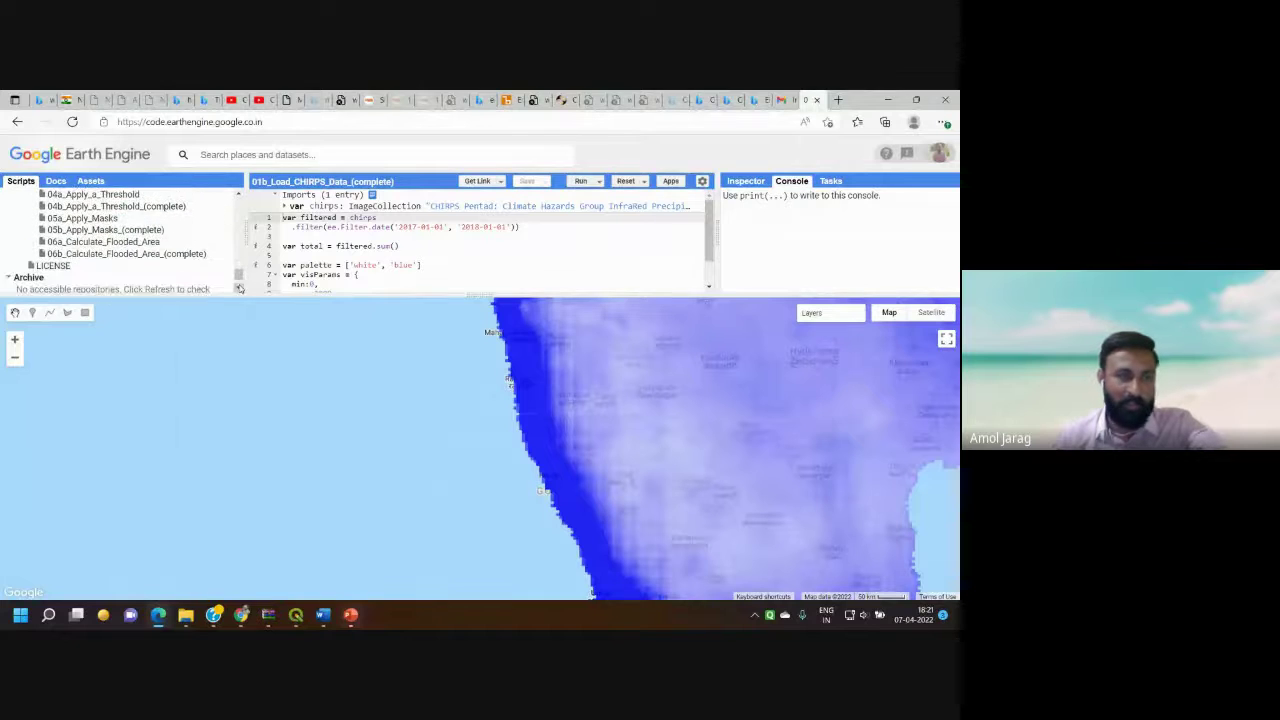
drag(481, 297, 411, 472)
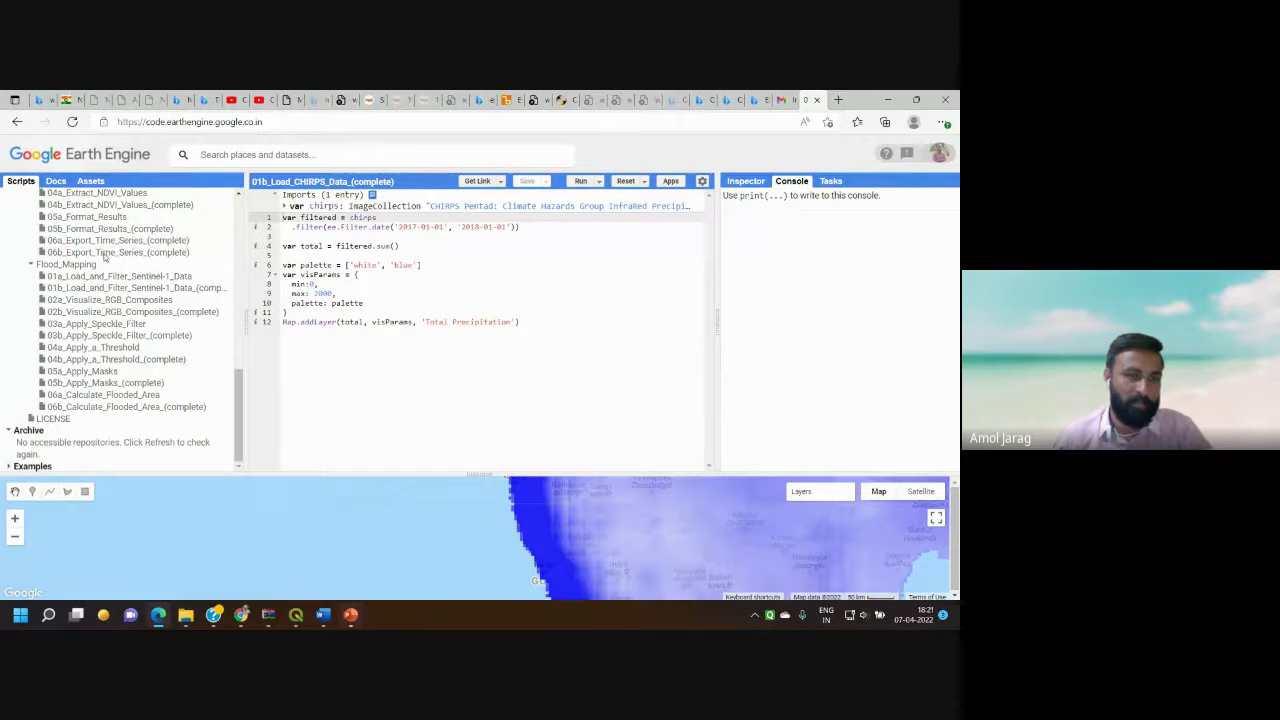
Run the 06b_Export_Time_Series_(complete) script, then open 06a_Export_Time_Series_(complete).
click(104, 253)
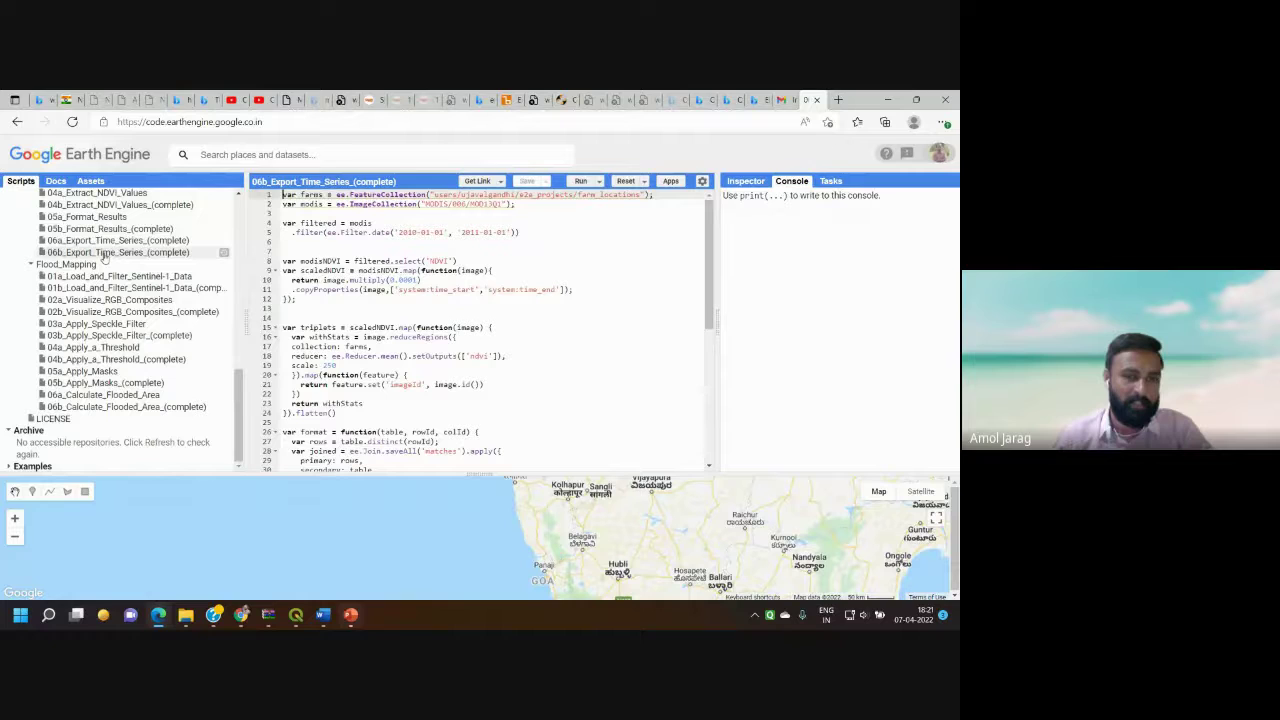
click(580, 183)
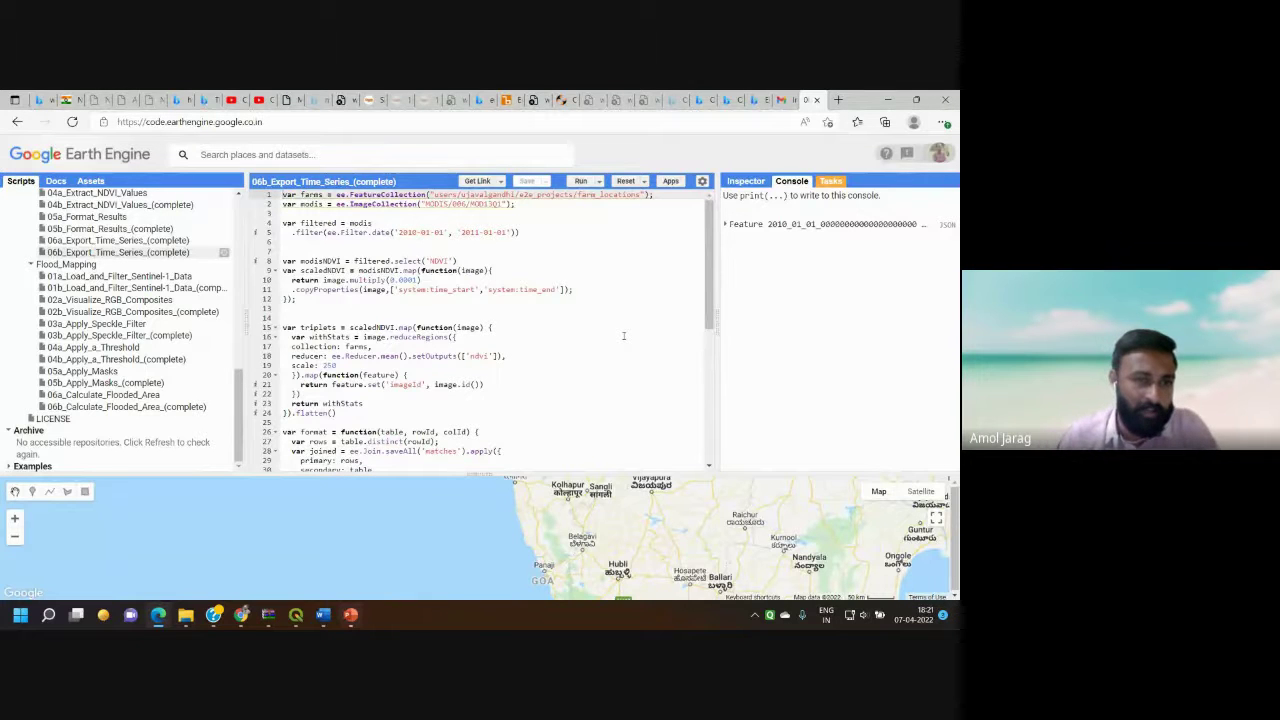
click(130, 241)
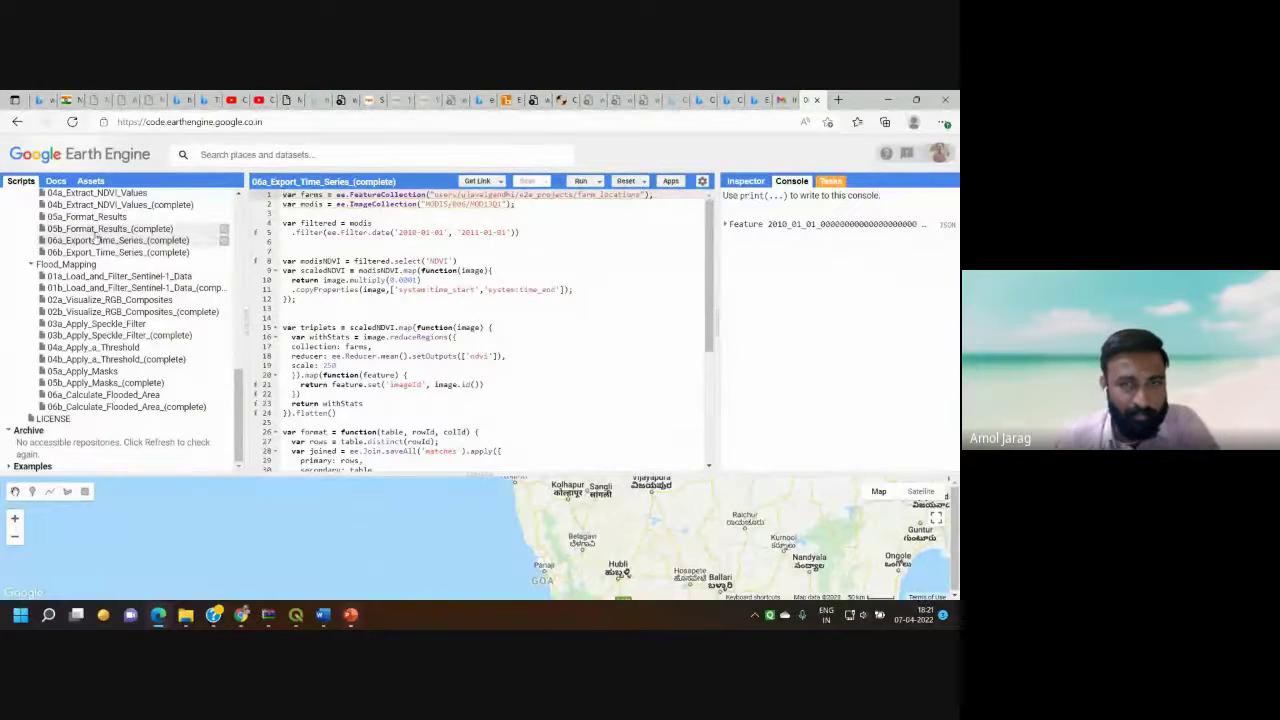
Run 06a_Calculate_Deviation_by_Districts, then open 03b_Calculate_Long_Term_Average_(complete).
scroll(236, 393, up, 3)
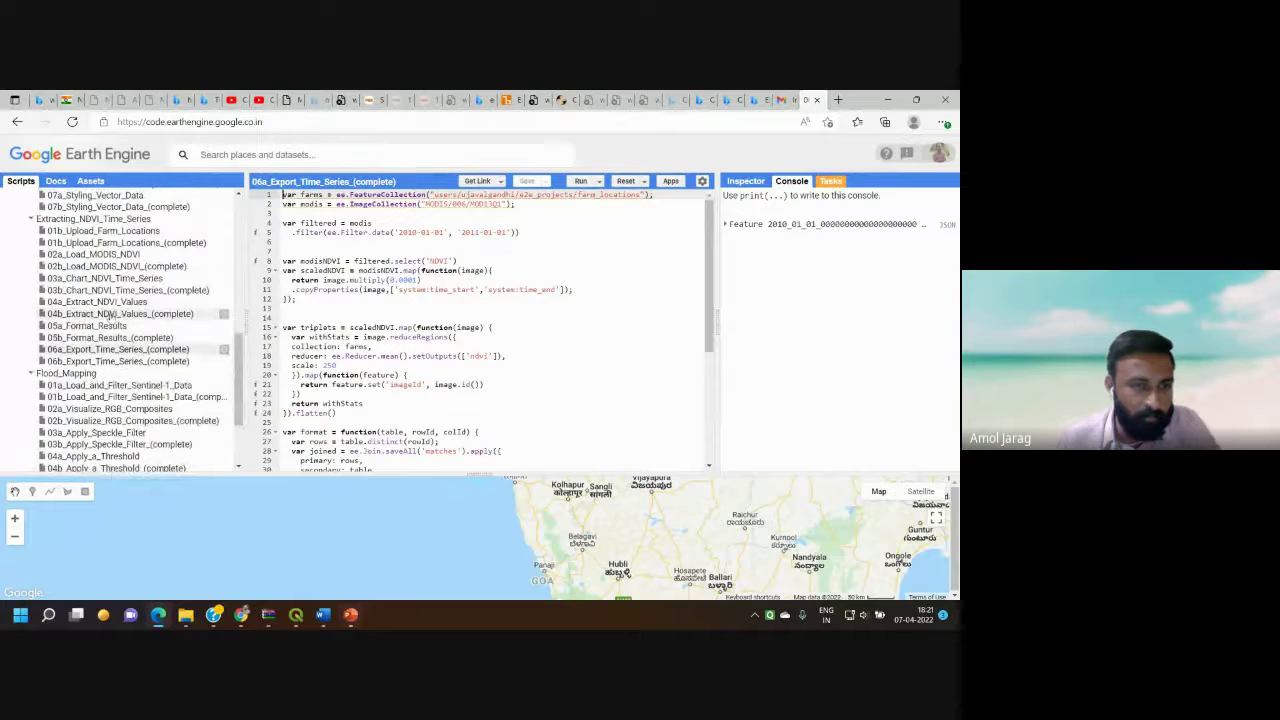
scroll(215, 355, up, 4)
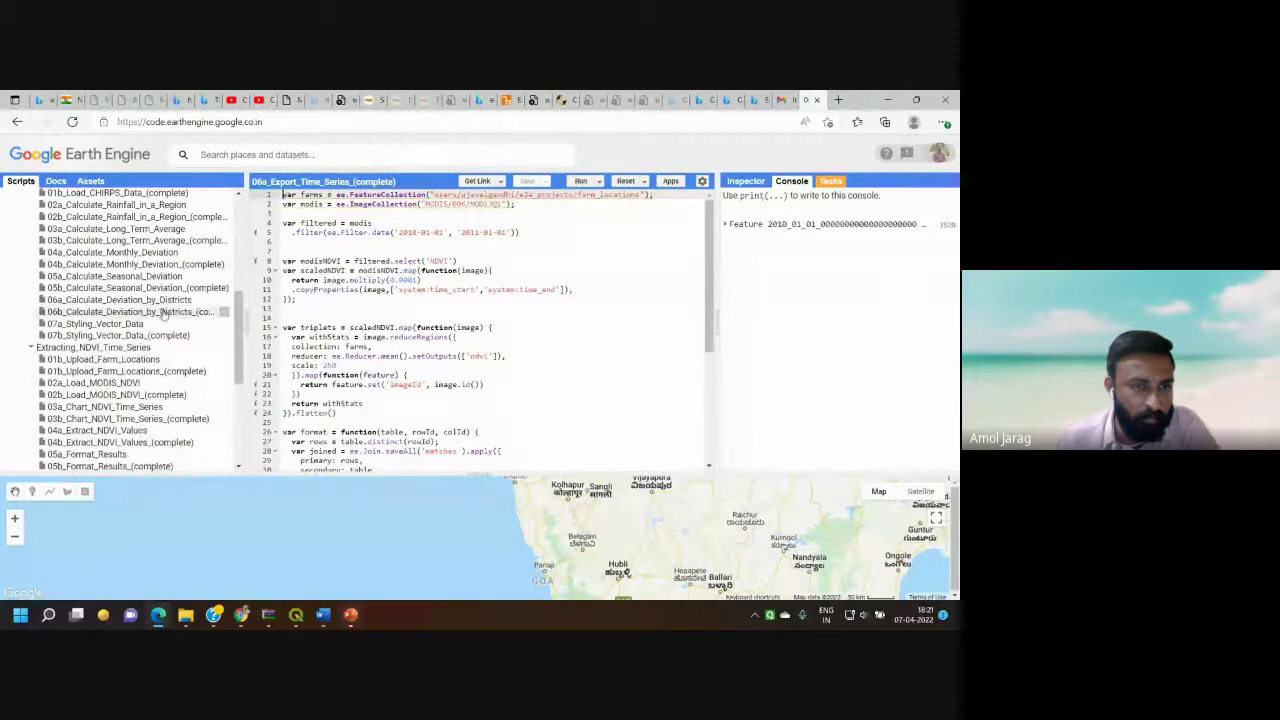
click(165, 299)
click(593, 182)
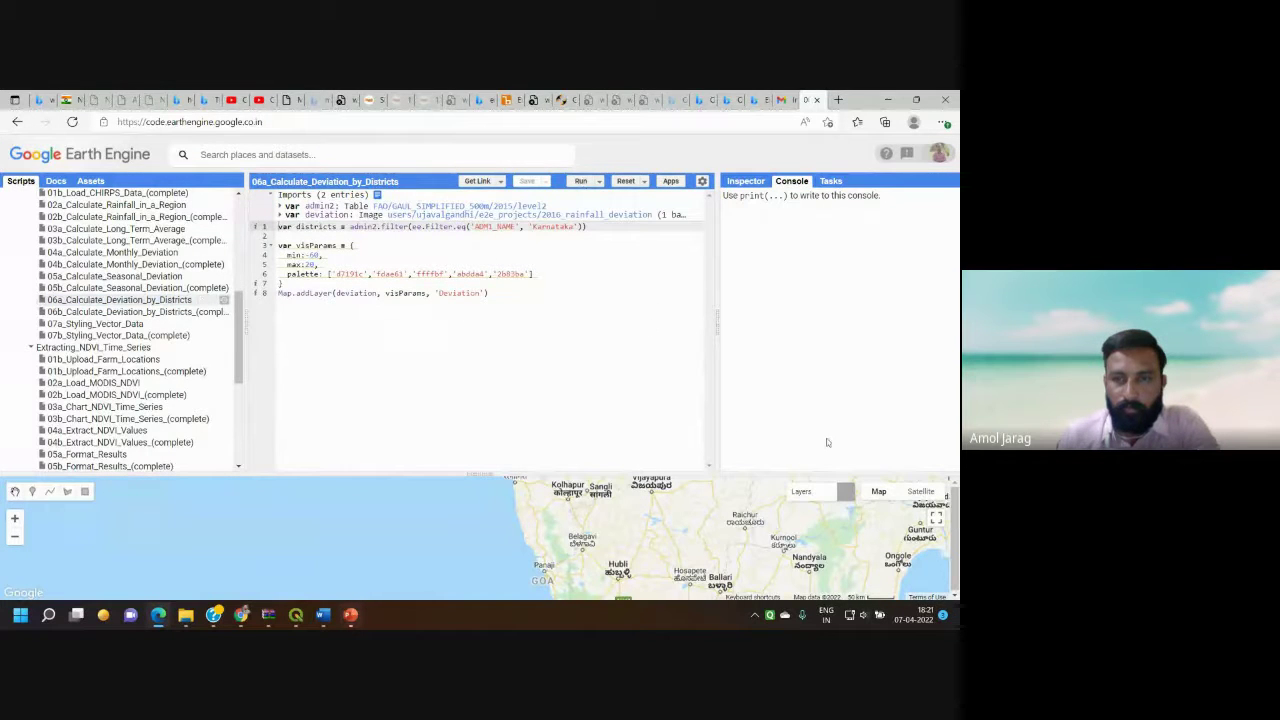
mouse_move(812, 498)
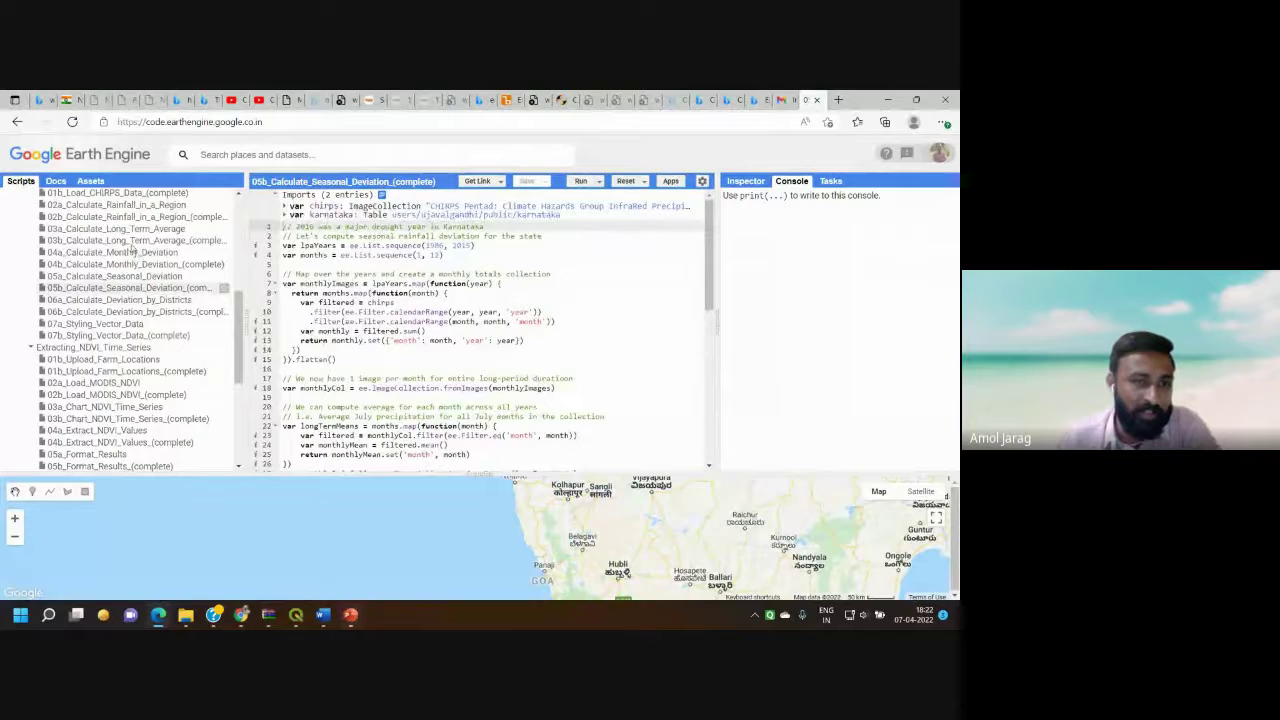
click(130, 242)
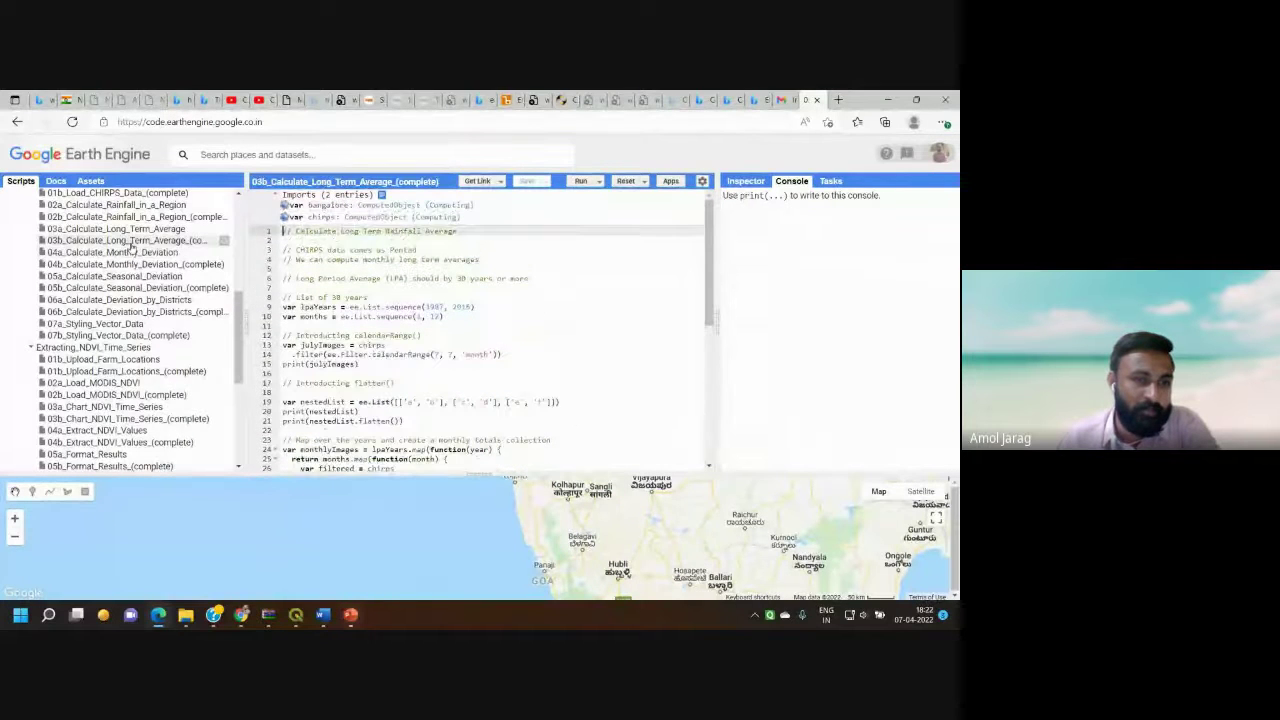
drag(236, 350, 237, 236)
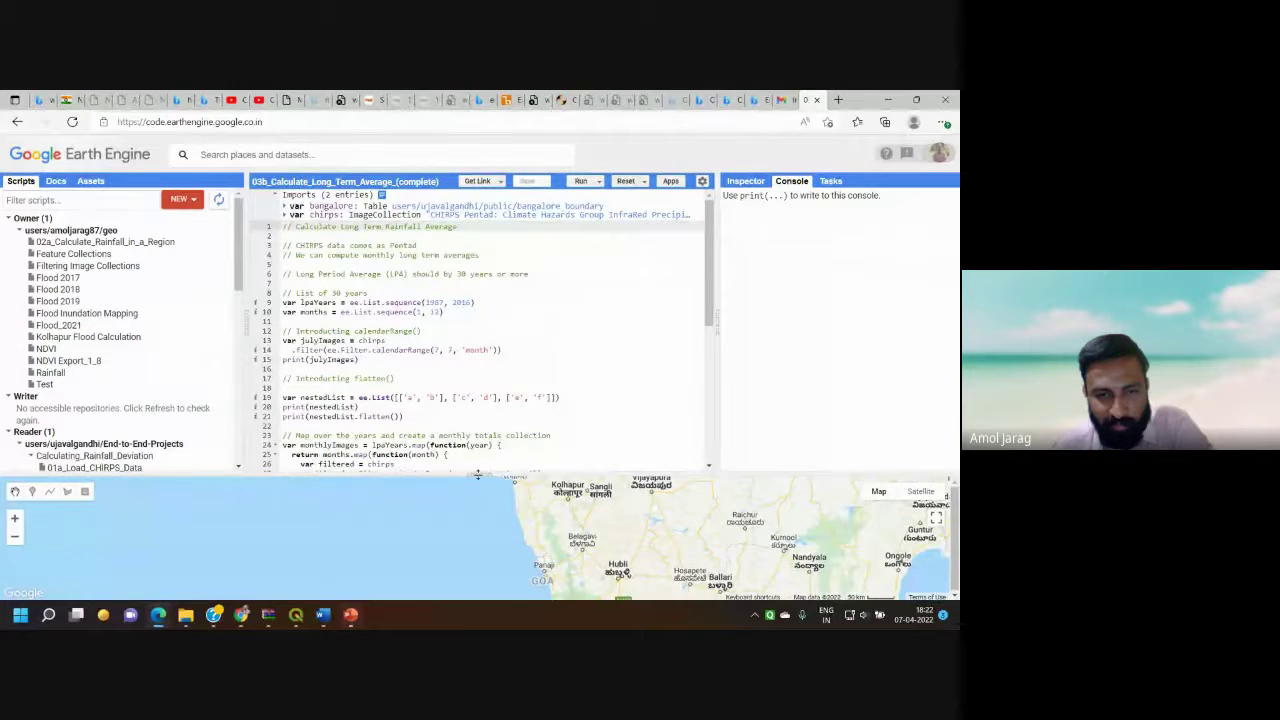
Enlarge the map, pan east to Telangana and coastal Andhra, then minimize the browser to reveal Meet.
drag(478, 474, 478, 283)
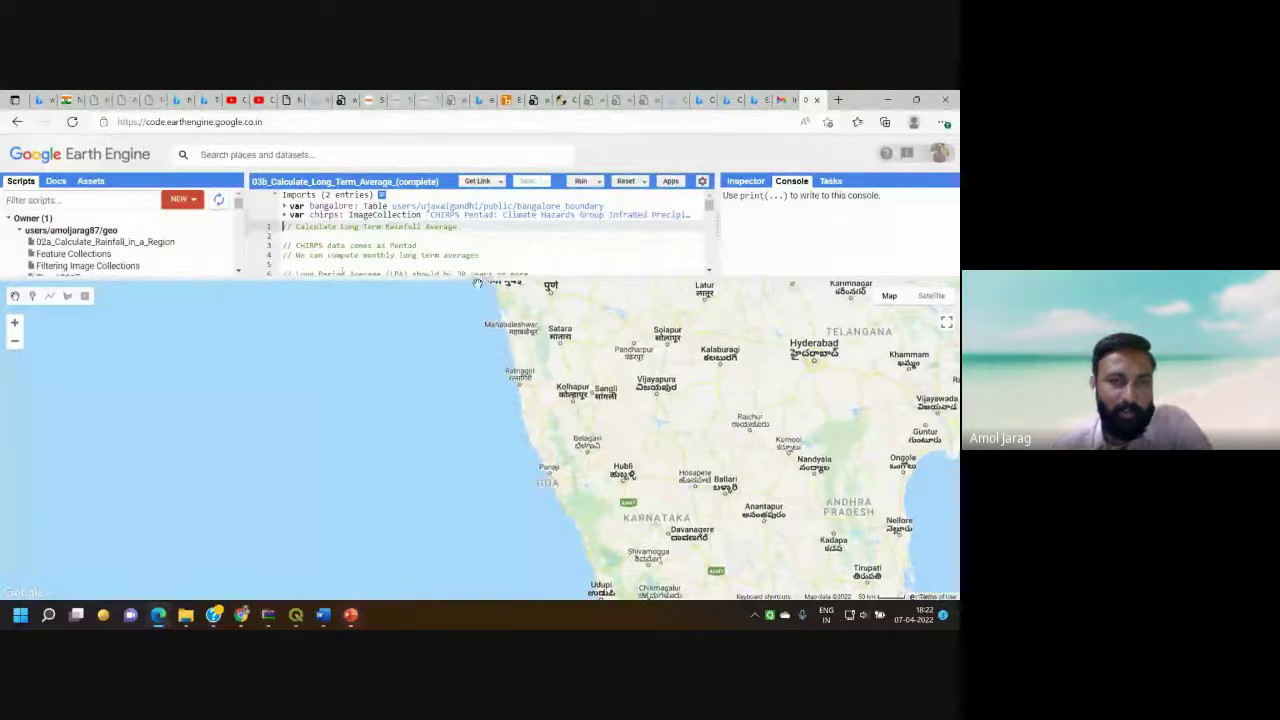
drag(826, 381, 437, 482)
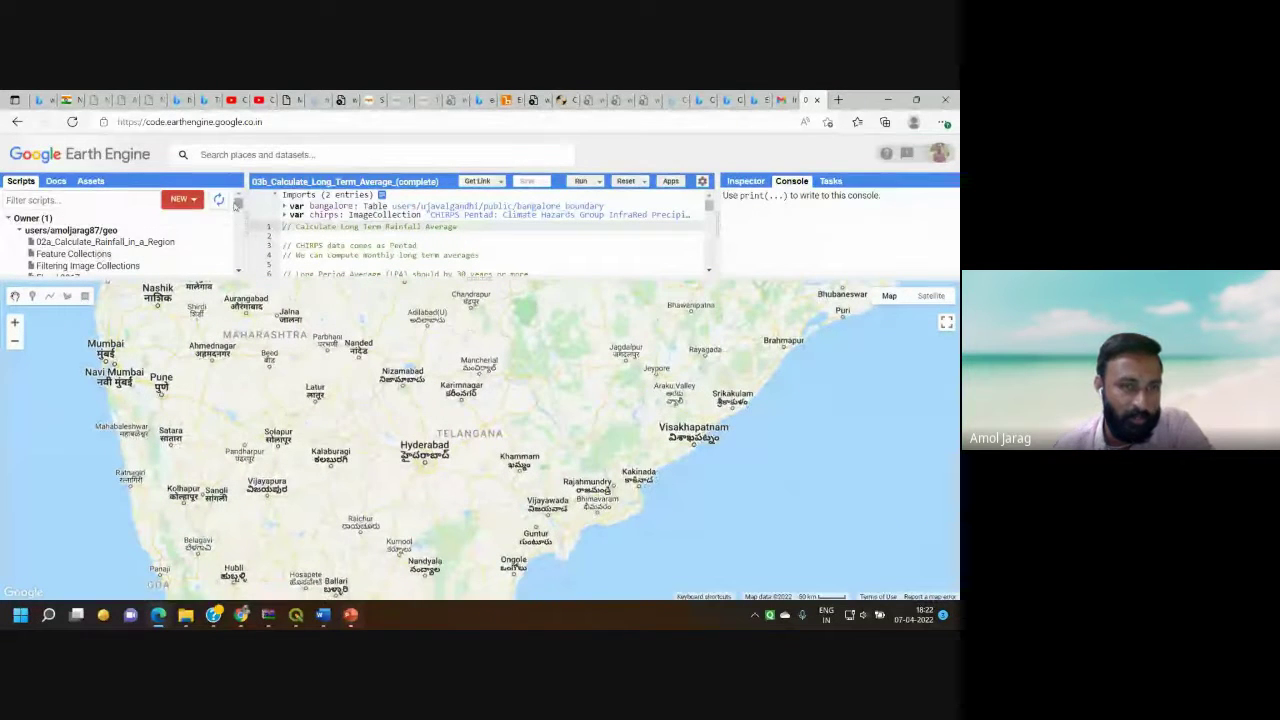
drag(239, 206, 241, 207)
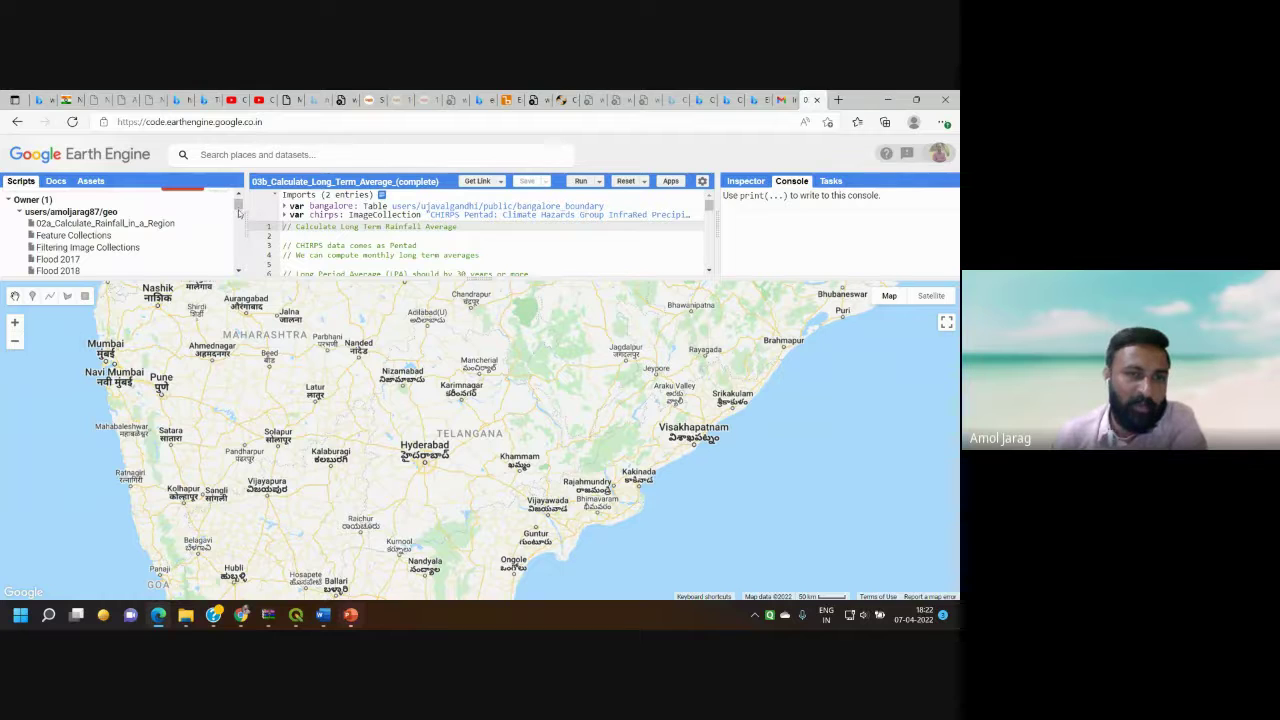
drag(239, 208, 238, 204)
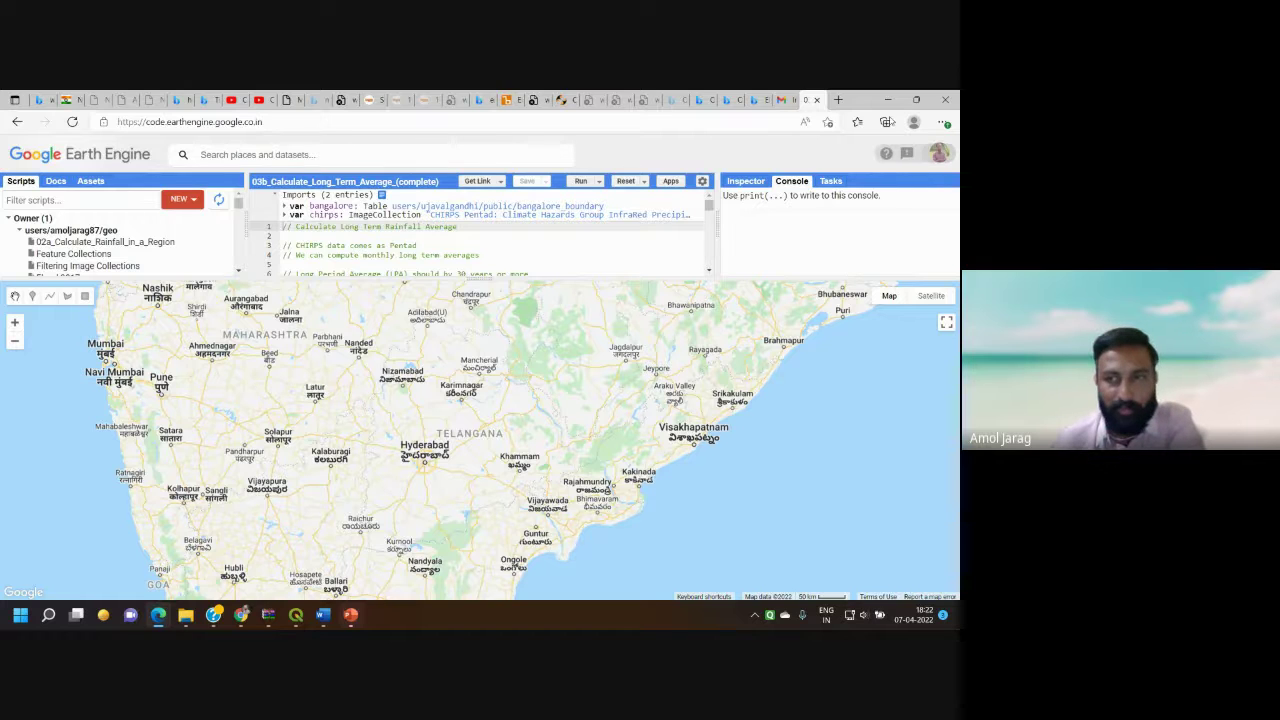
click(887, 101)
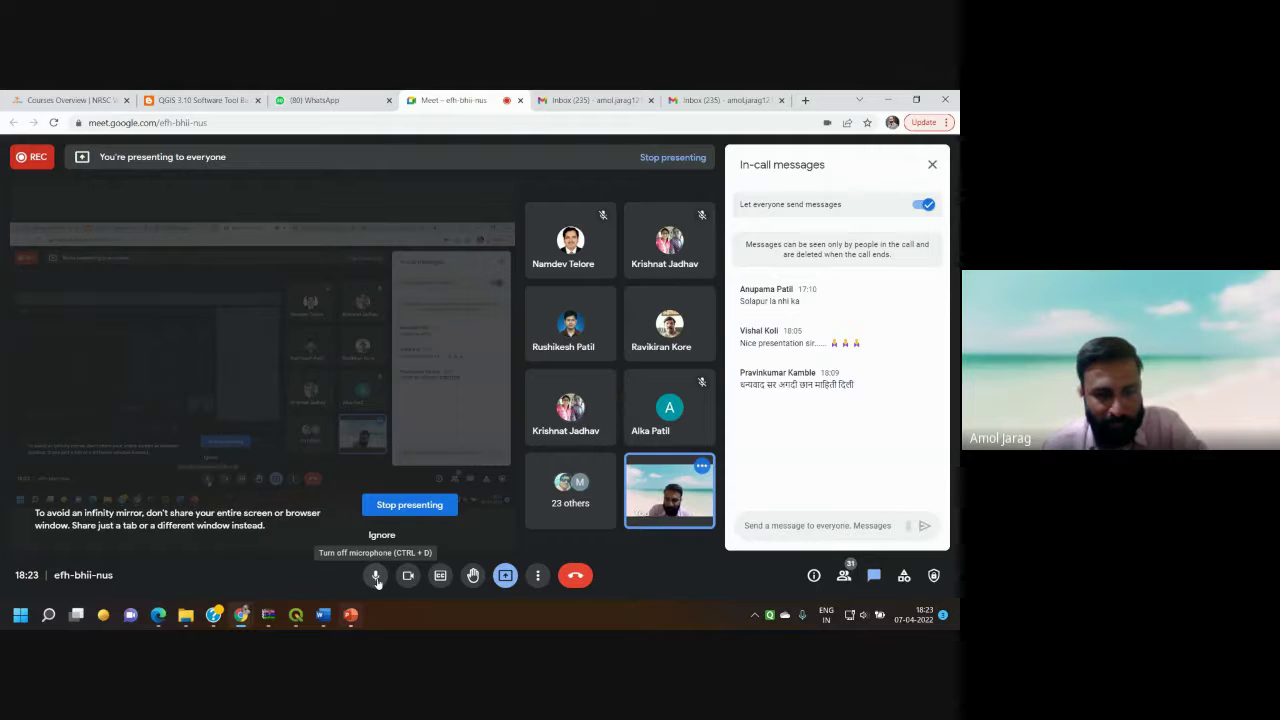
Mute the microphone and turn the camera off in the Meet call.
click(376, 578)
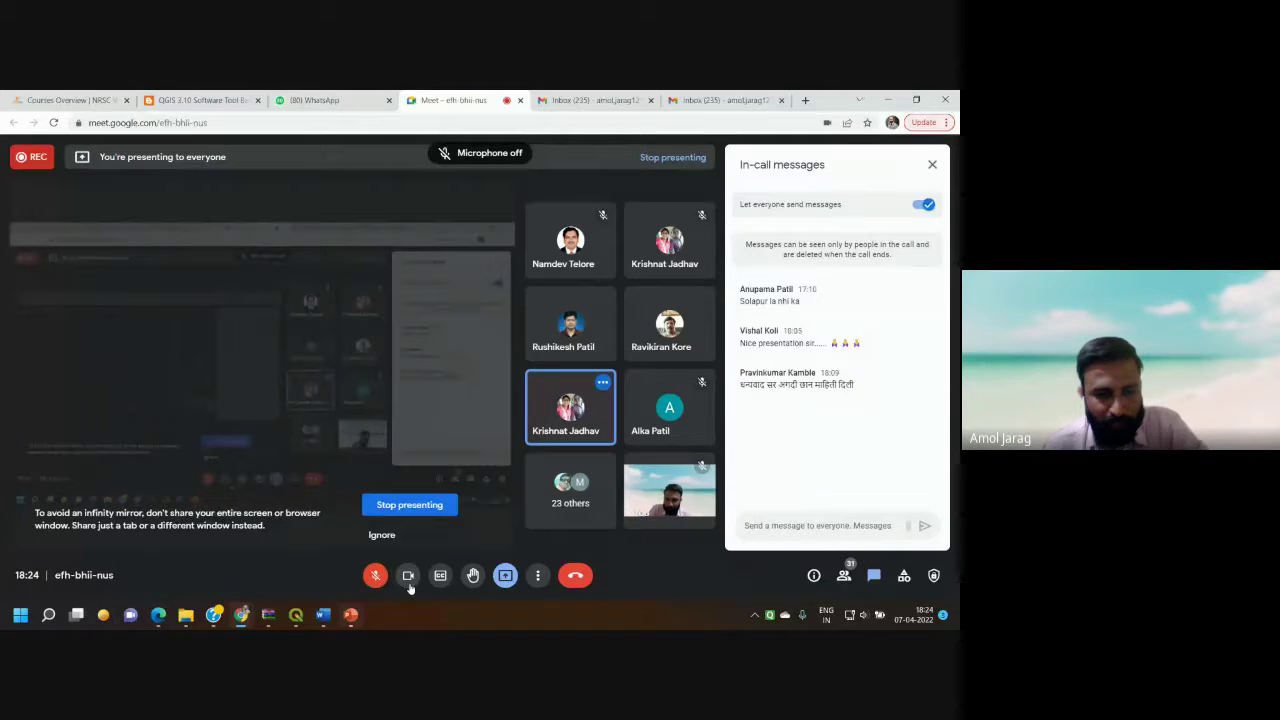
click(409, 586)
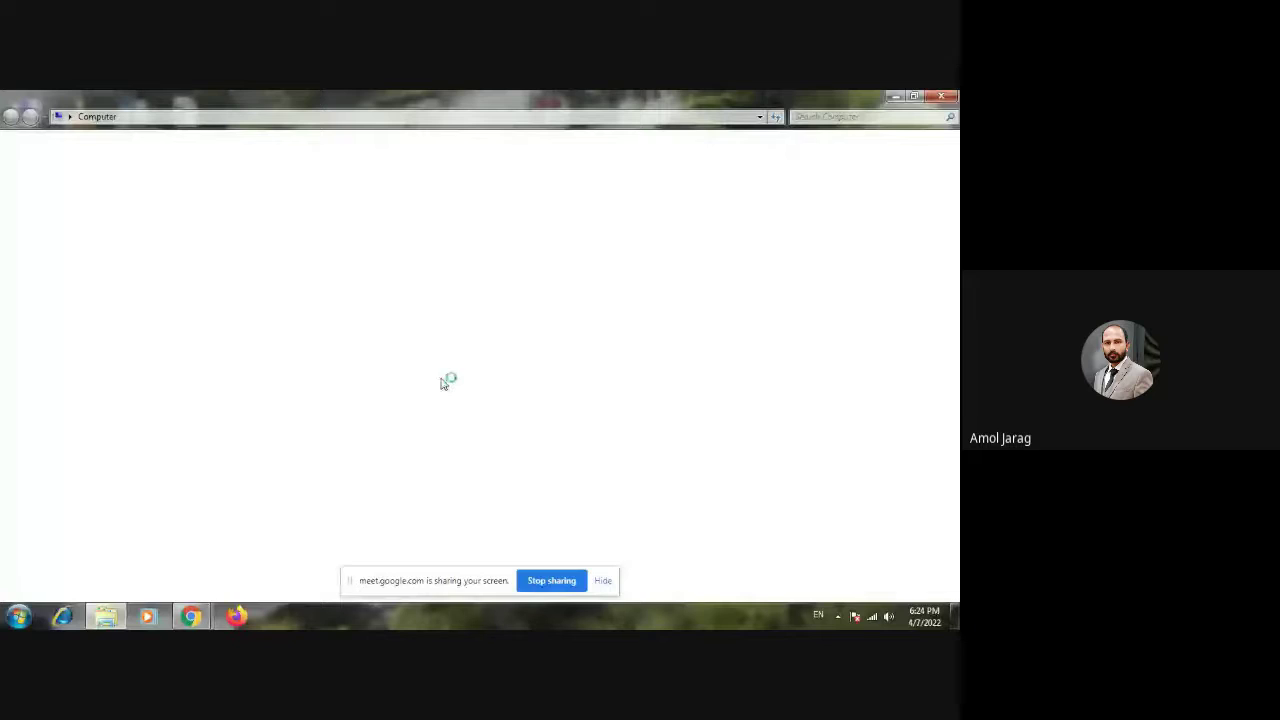
Open the QGIS Map Layout presentation from Removable Disk (G:) in PowerPoint.
double_click(358, 254)
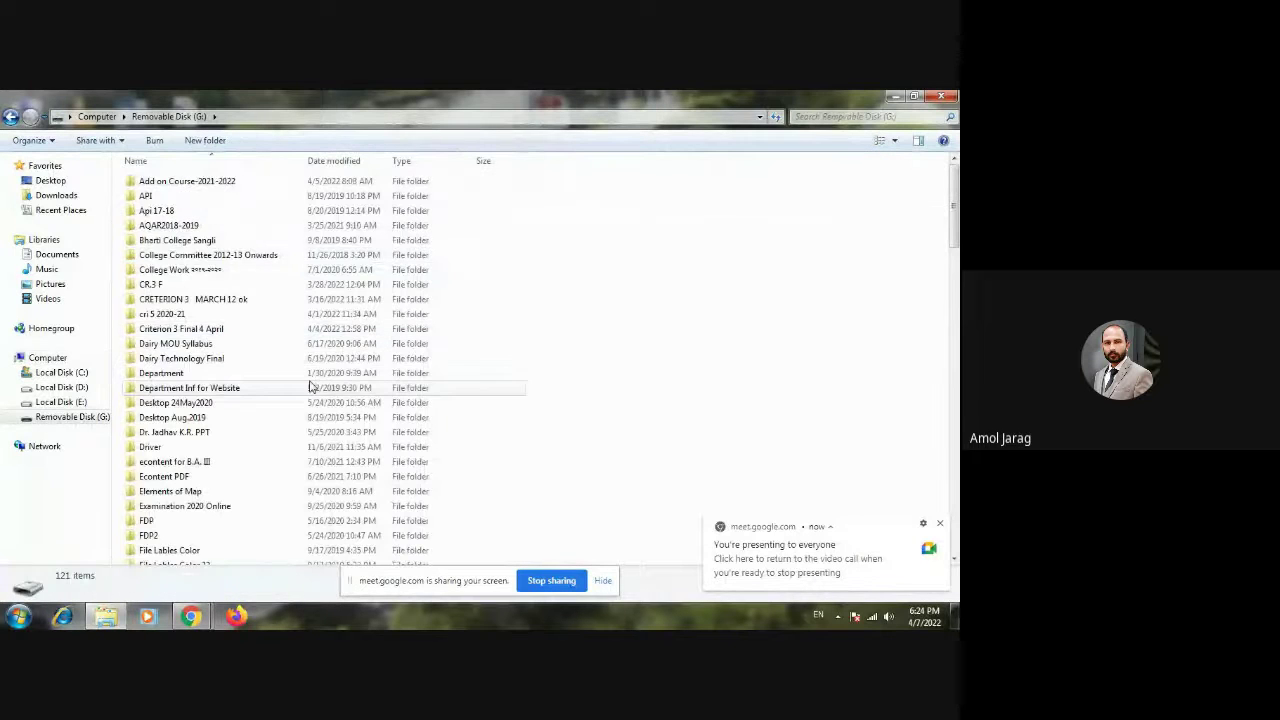
scroll(300, 390, down, 15)
scroll(297, 397, down, 10)
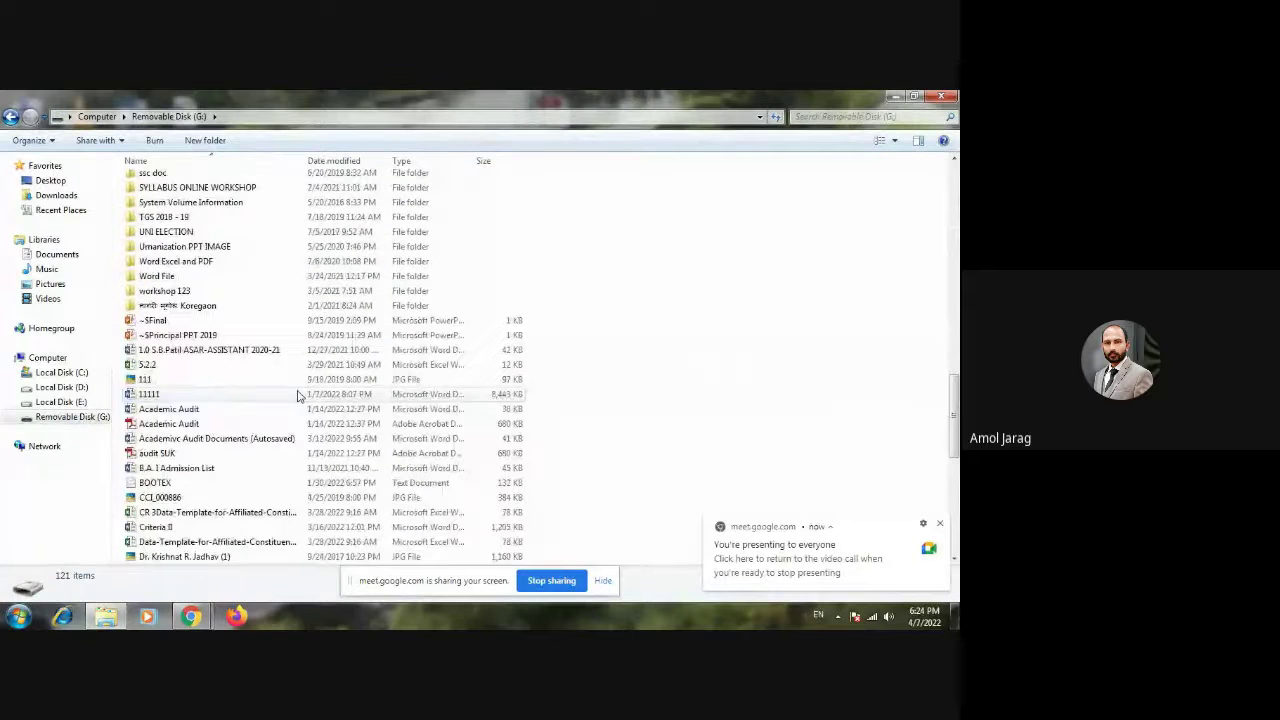
scroll(297, 397, down, 3)
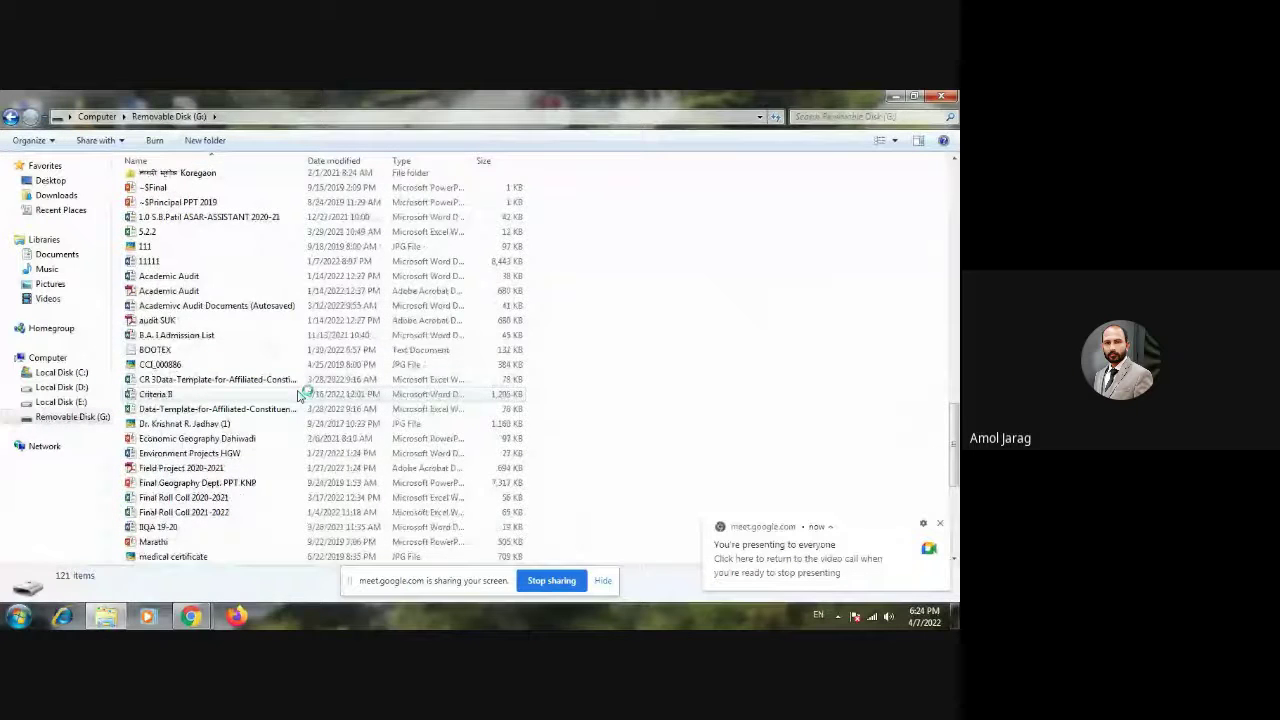
scroll(297, 397, down, 2)
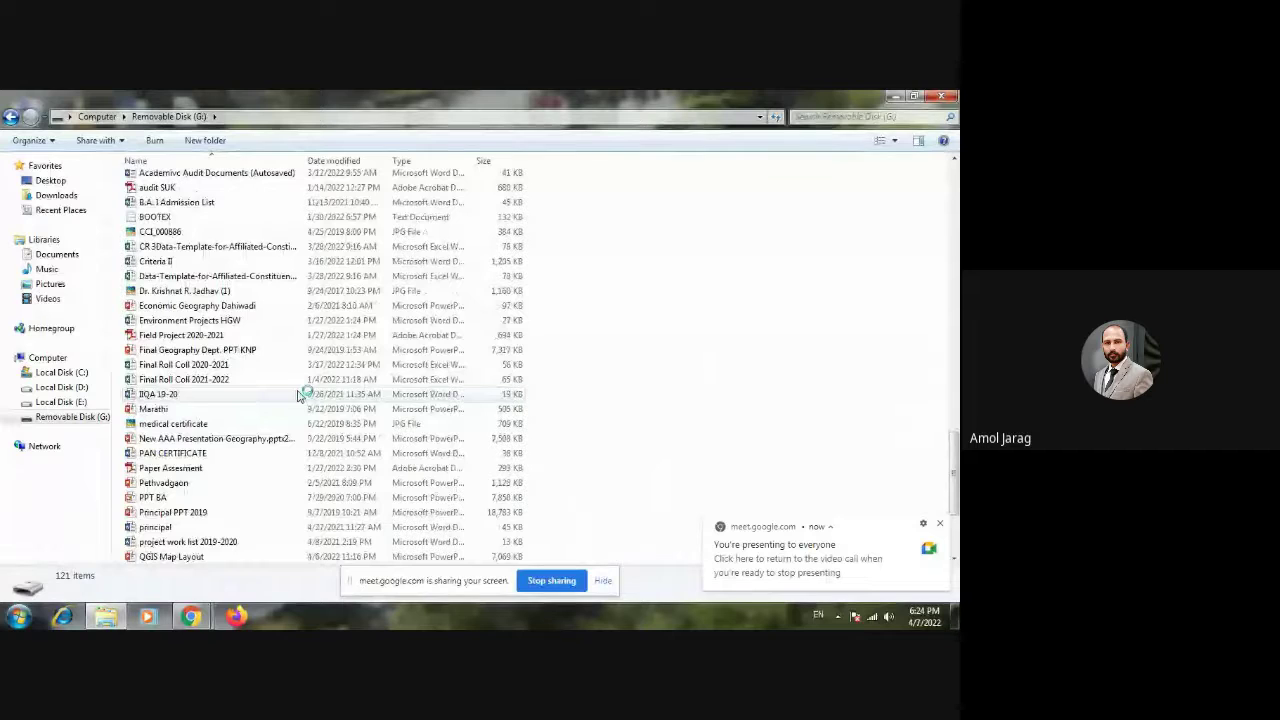
scroll(298, 394, down, 4)
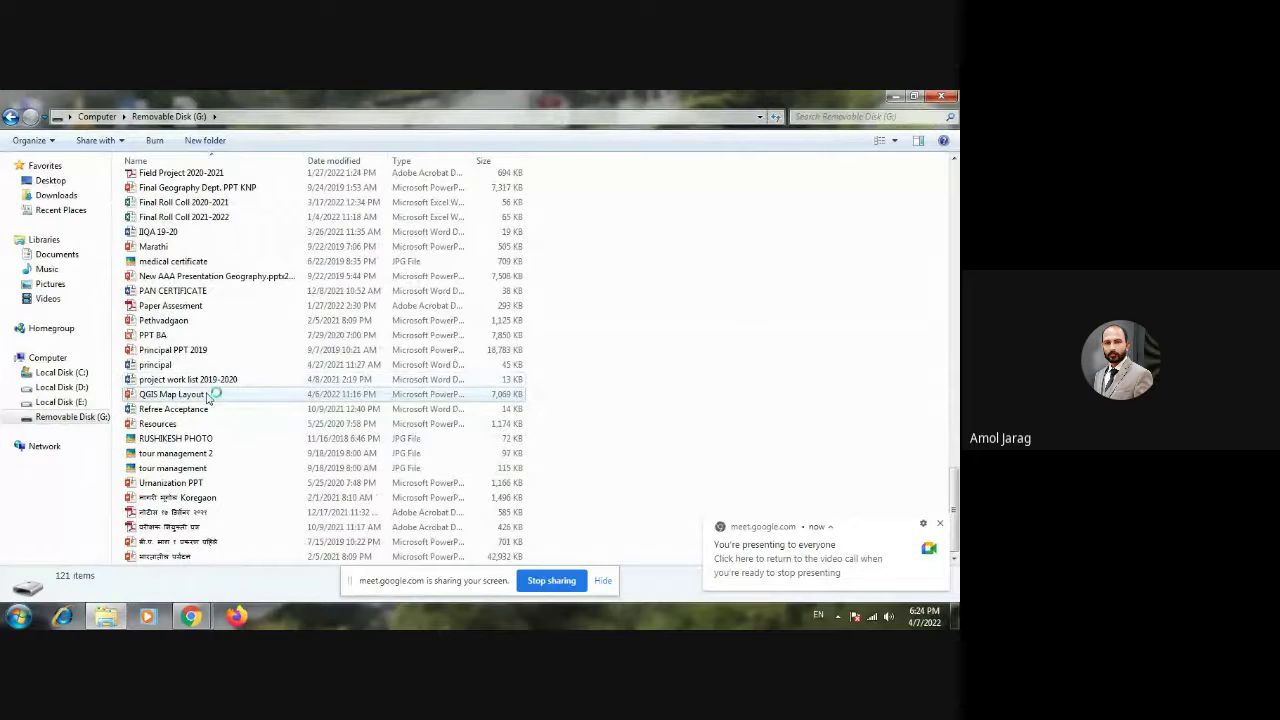
click(172, 394)
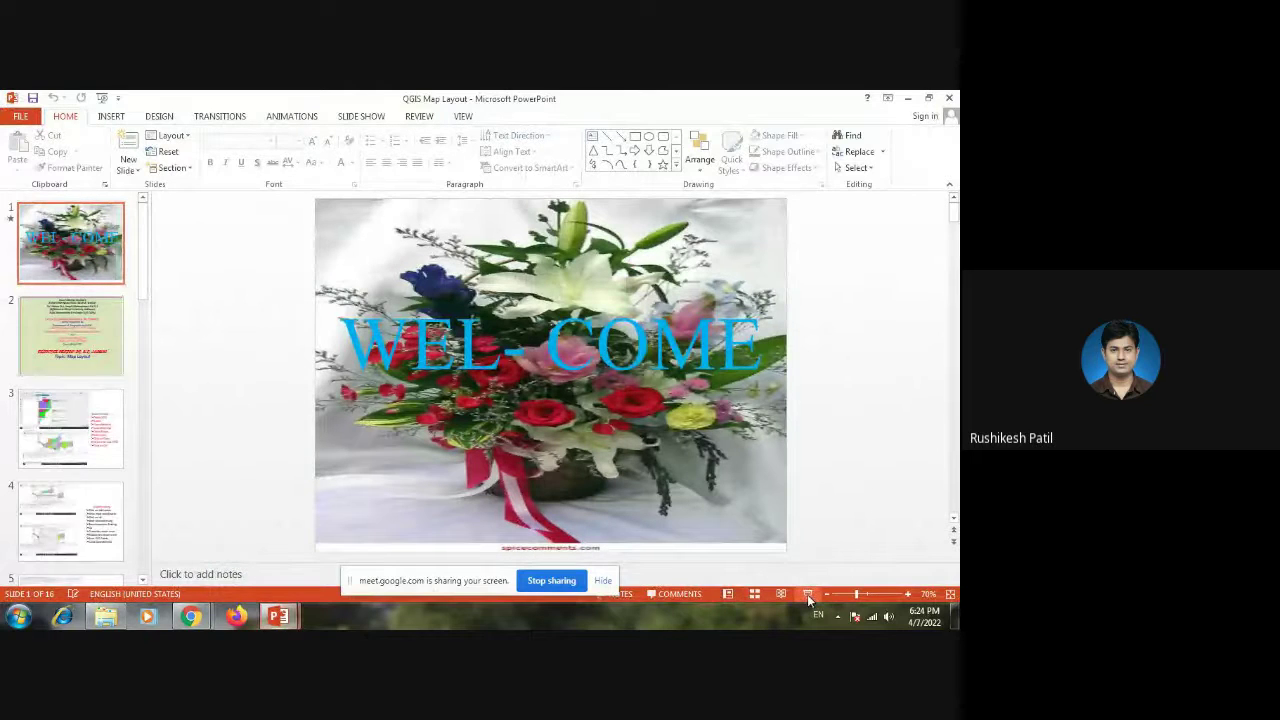
Start the slide show from slide 1 and advance to the Q-GIS Map Layout workshop slide.
click(807, 594)
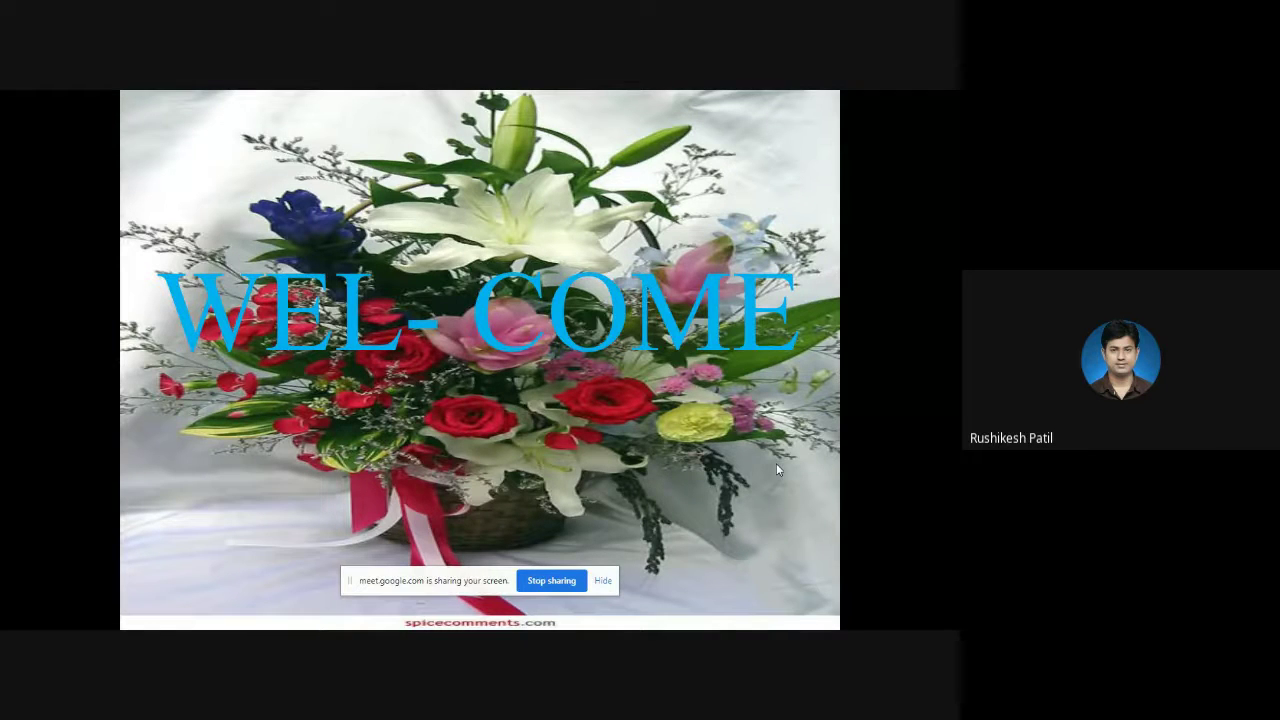
click(777, 465)
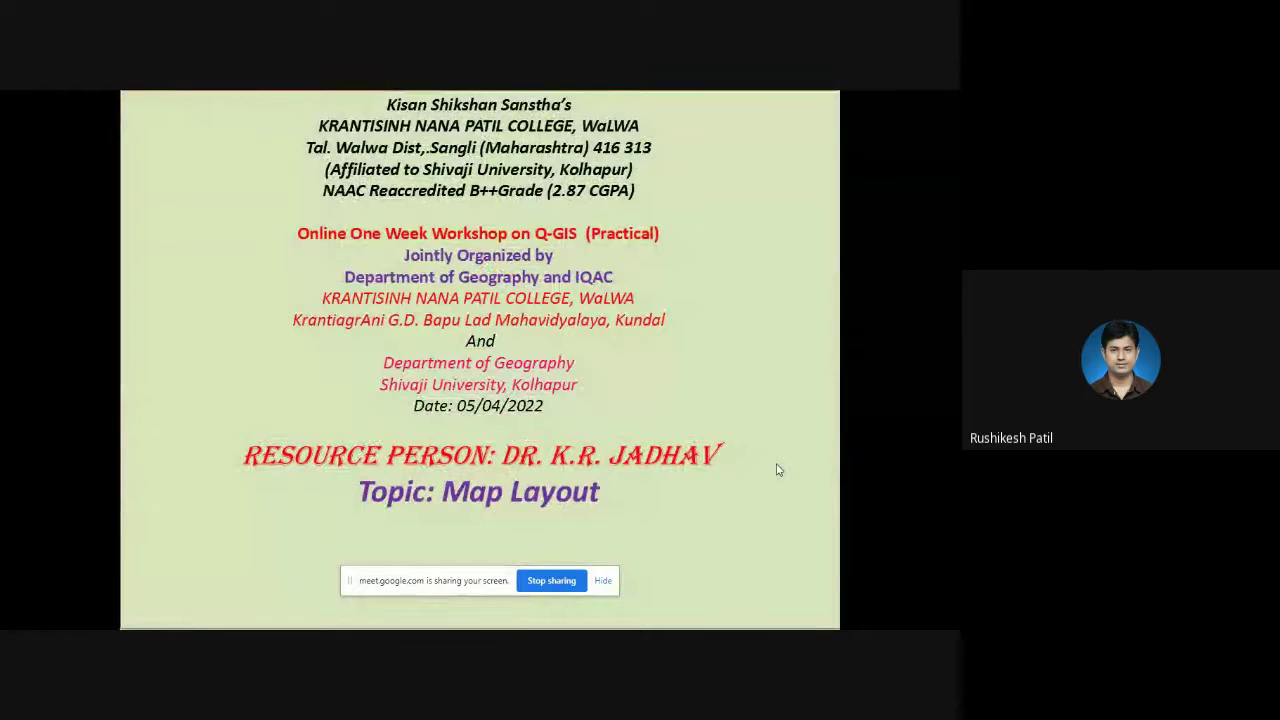
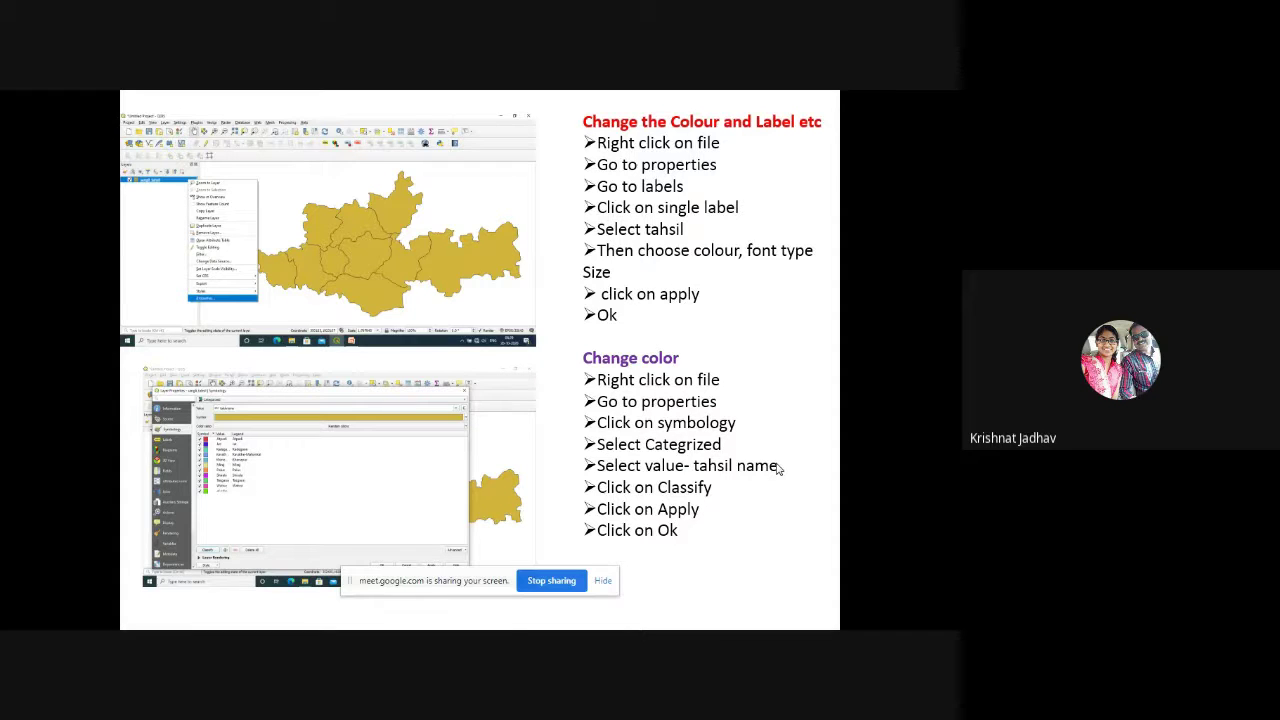
Bring up the Print Layout slide, with steps from Click on Project through Draw Coordinates.
key(alt+Tab)
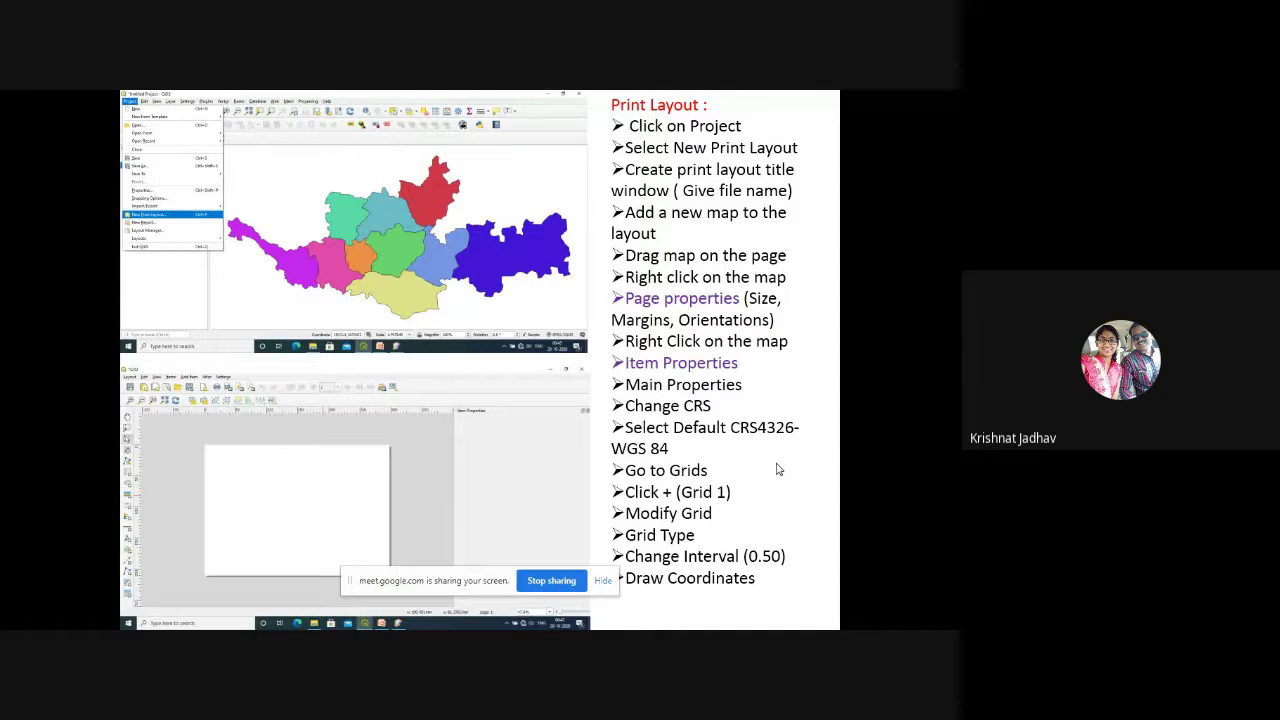
key(Right)
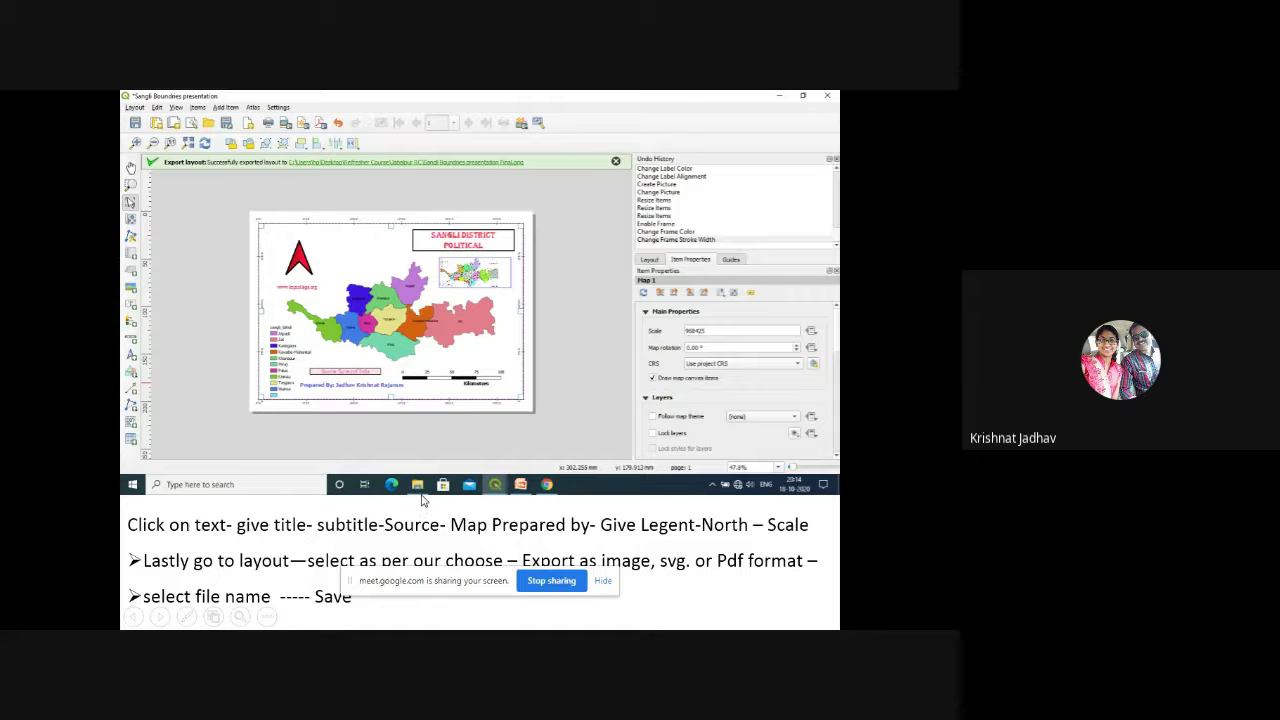
click(513, 533)
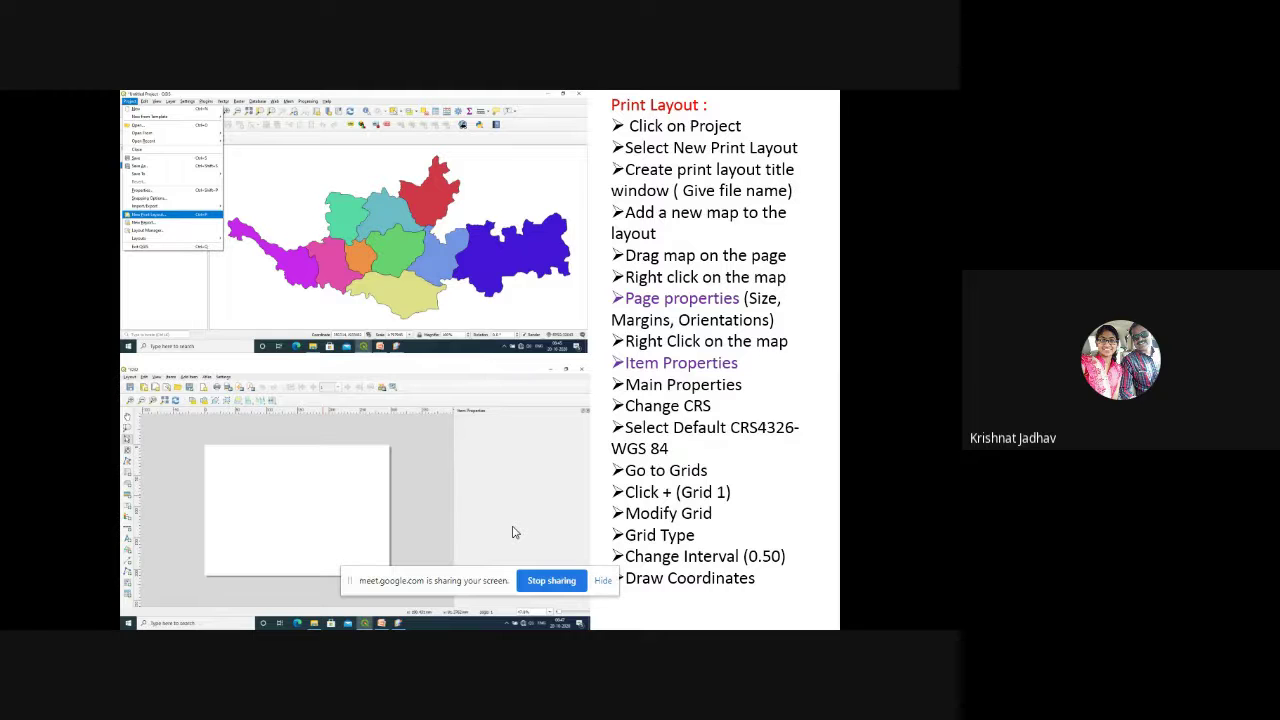
Advance to the slide showing the exported Sangli District map and export steps.
click(513, 532)
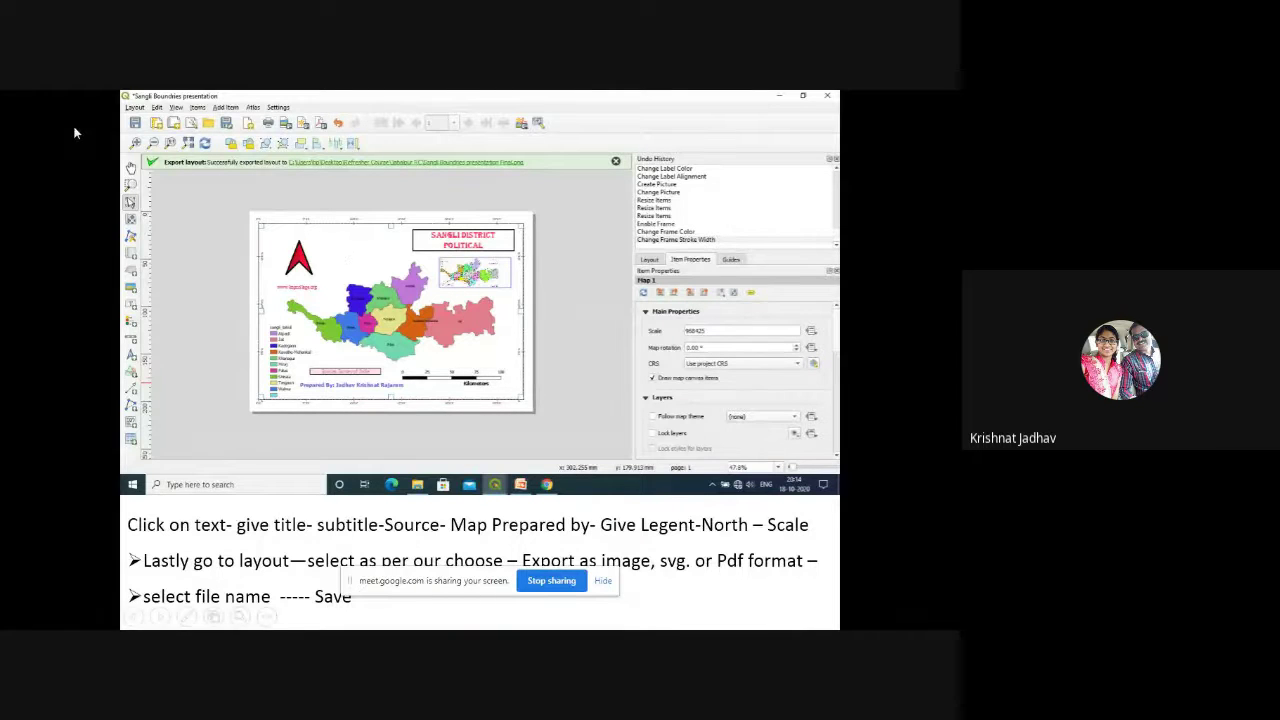
Stop sharing the presentation in the Google Meet call.
click(548, 583)
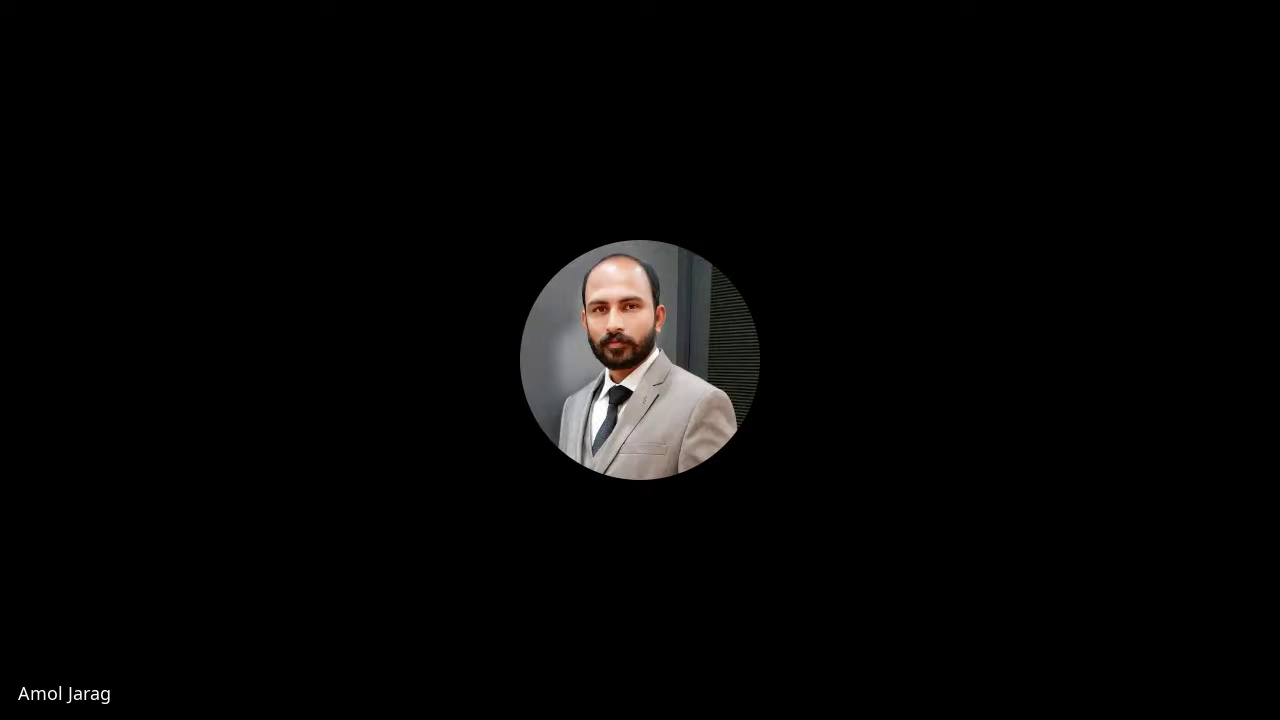
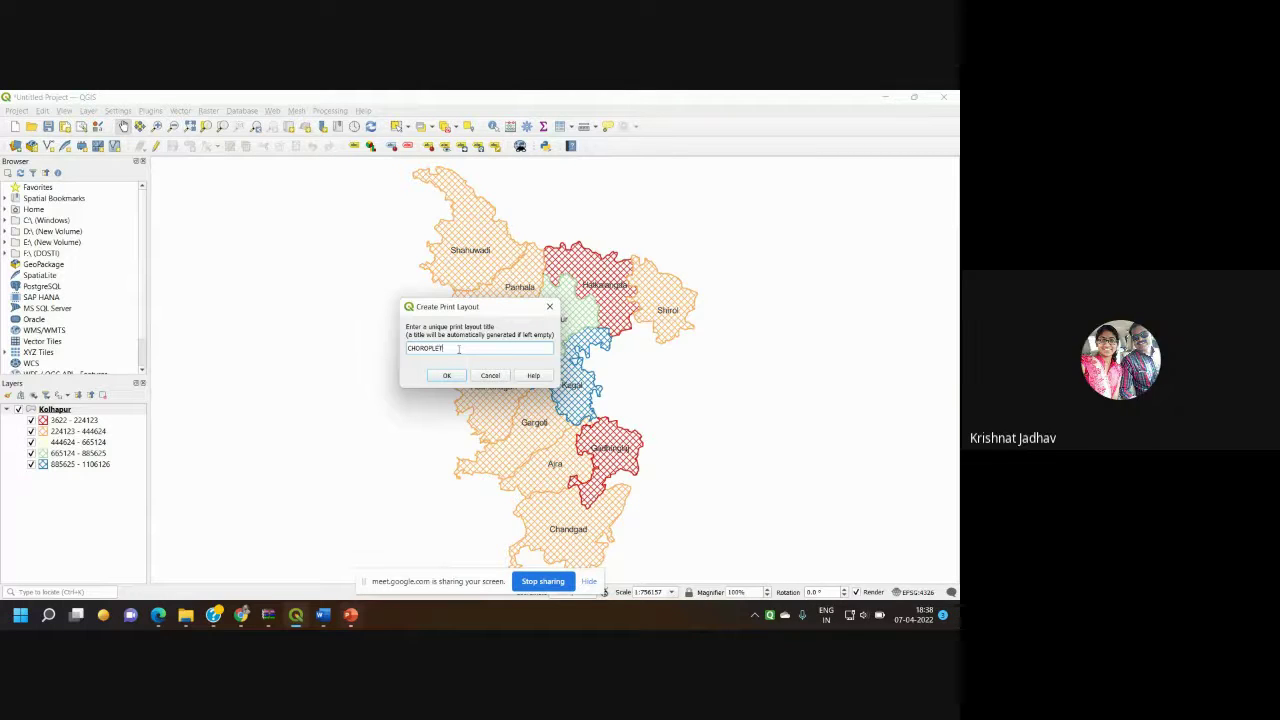
Finish the layout title CHOROPLETH MAP, create the layout, and maximize its window.
text(TH MAP)
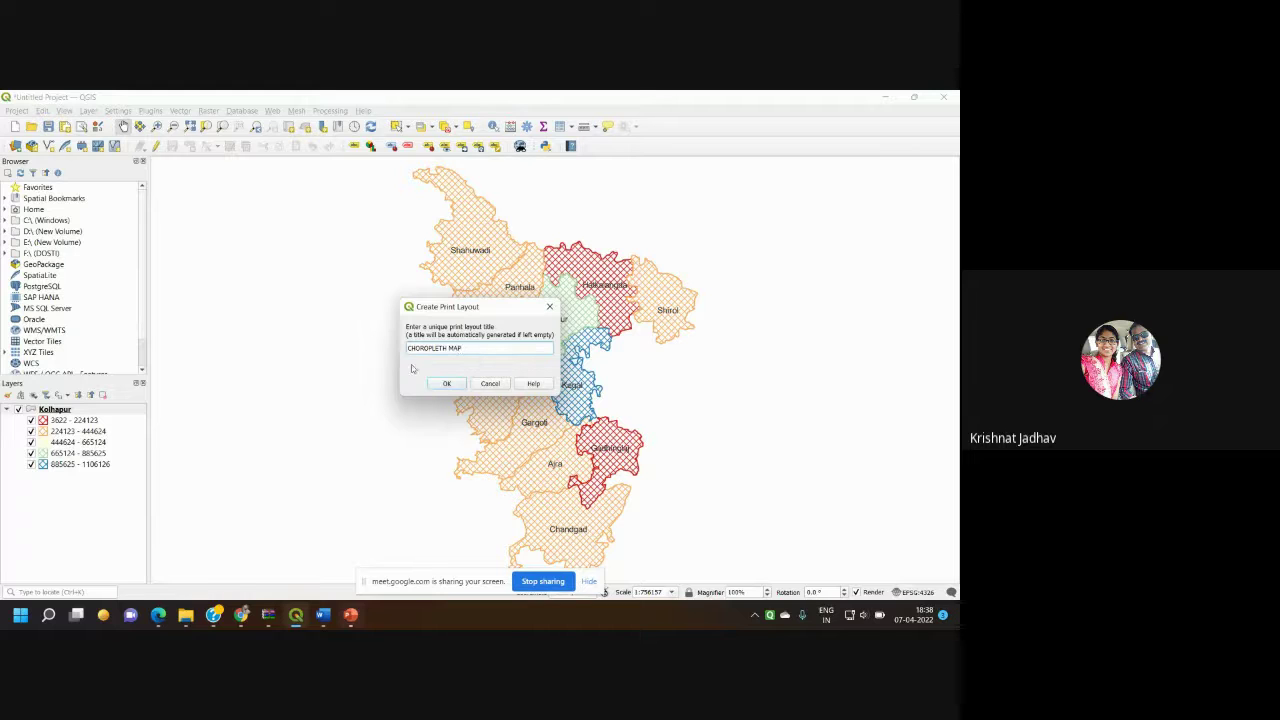
click(431, 383)
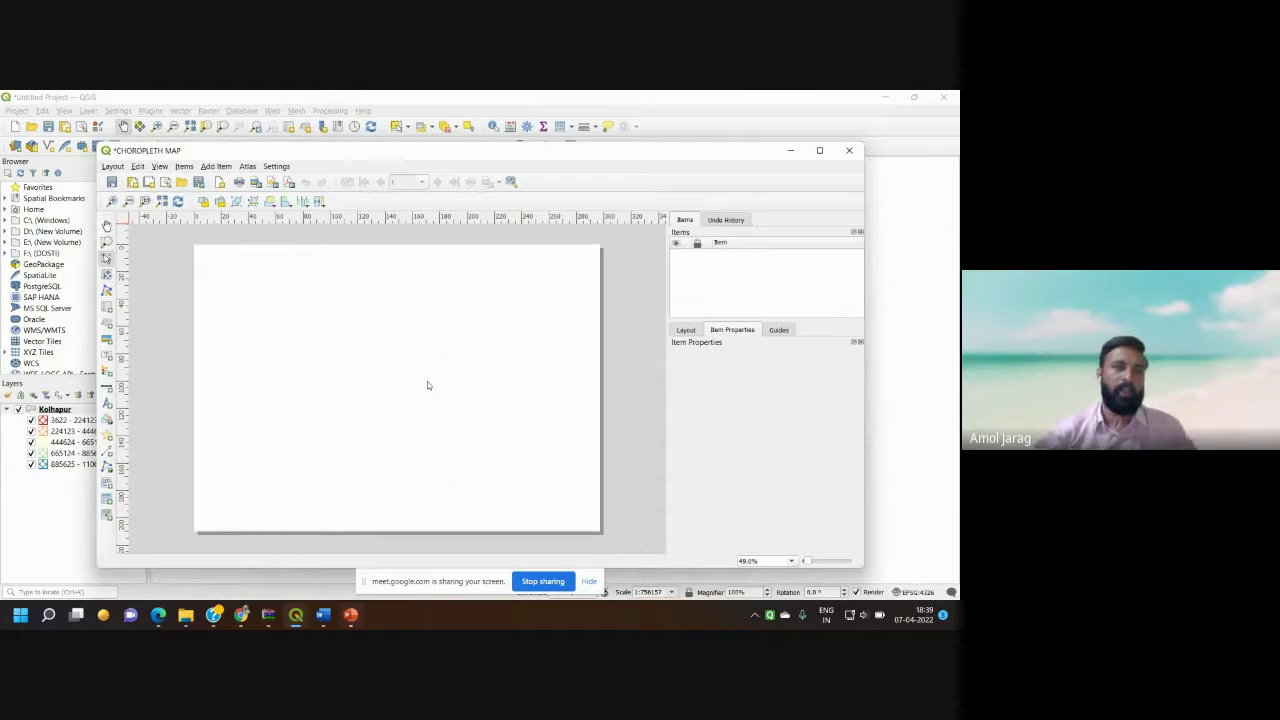
click(819, 150)
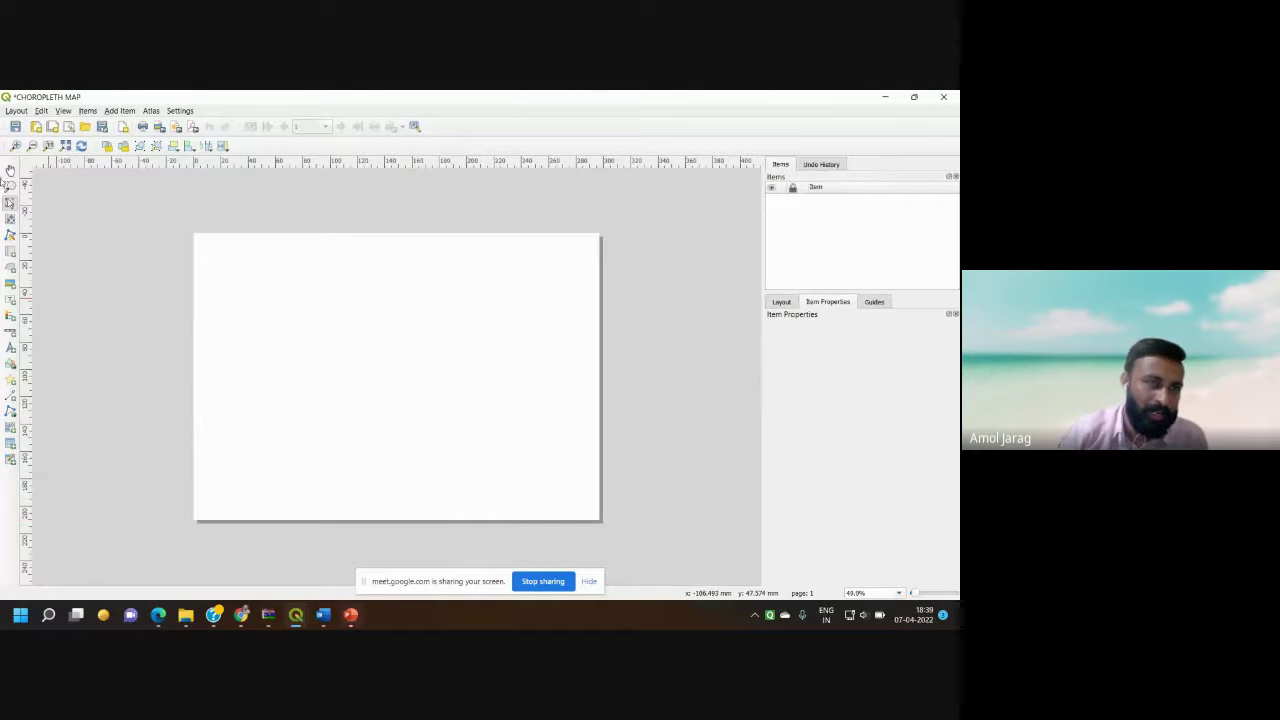
Browse the layout's menus and its Layout and Guides settings tabs.
click(42, 111)
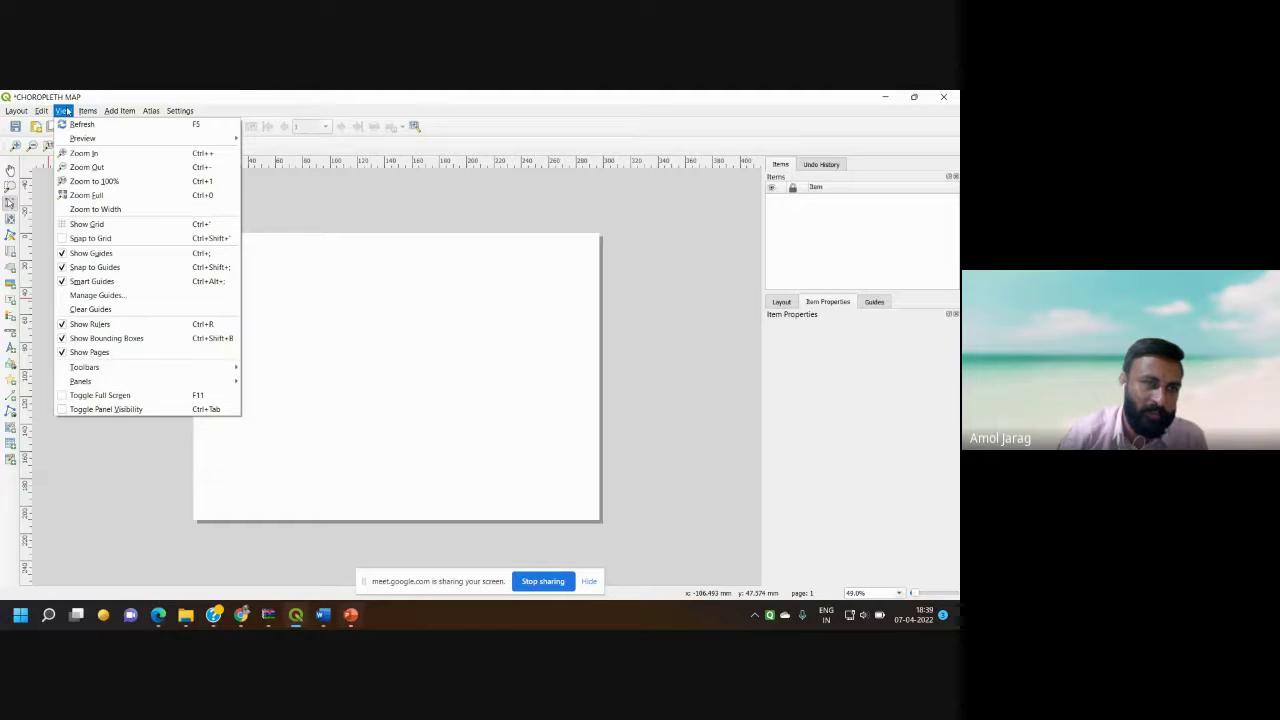
mouse_move(120, 112)
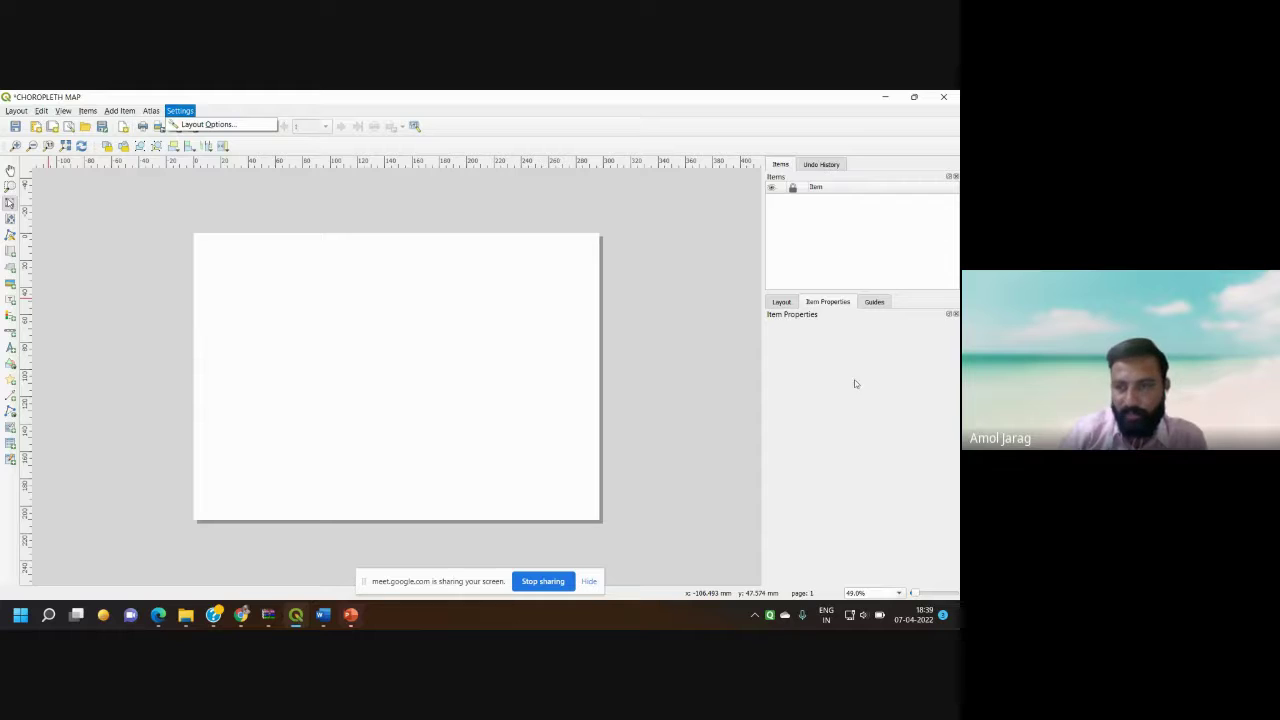
click(778, 303)
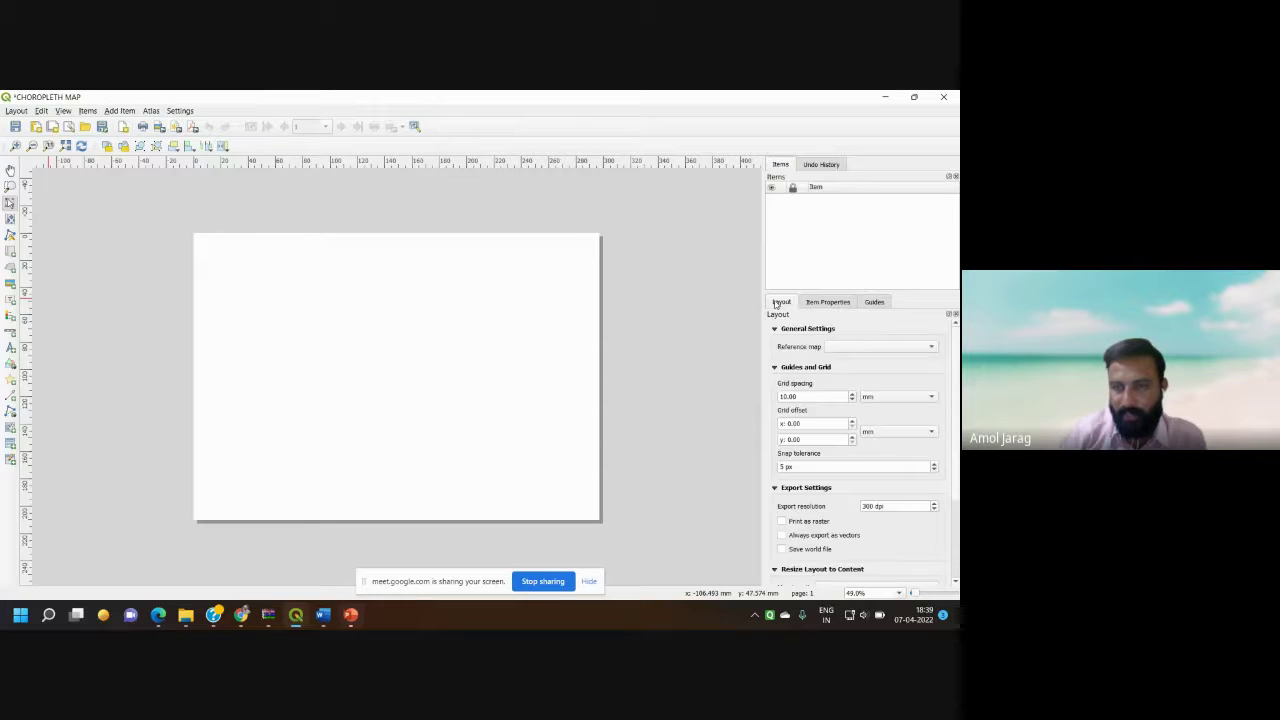
click(836, 307)
click(868, 303)
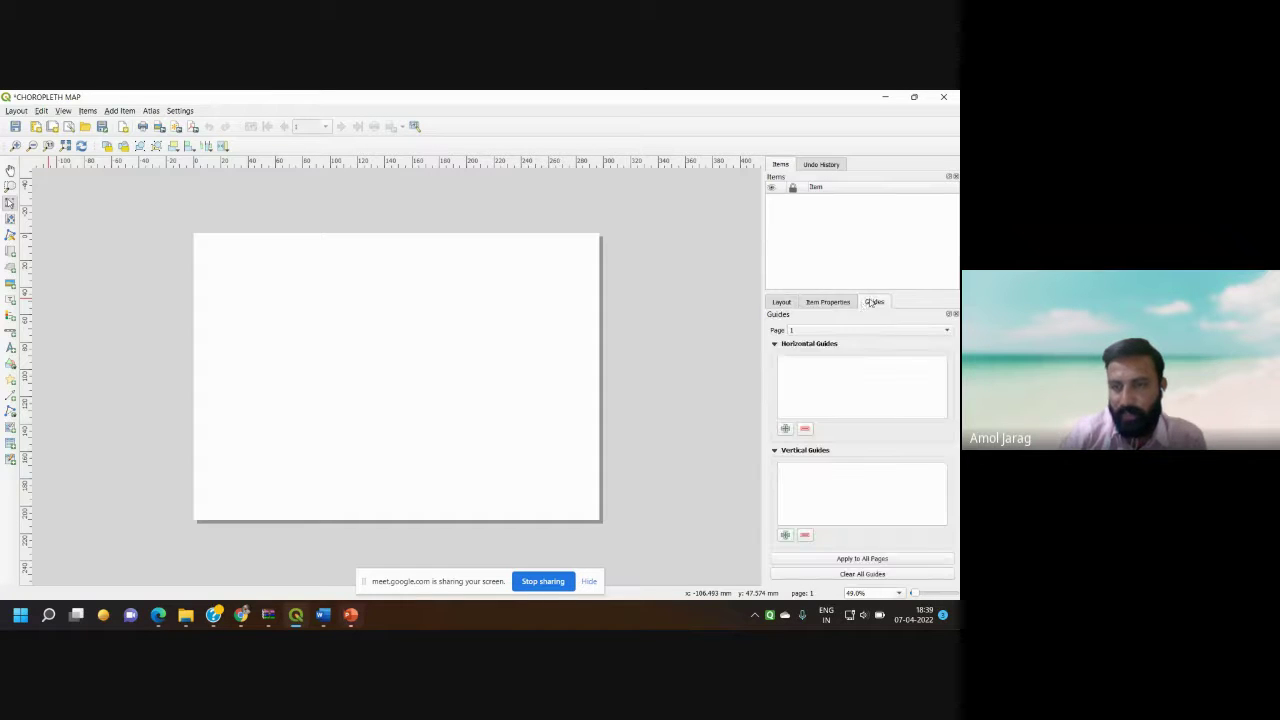
click(780, 303)
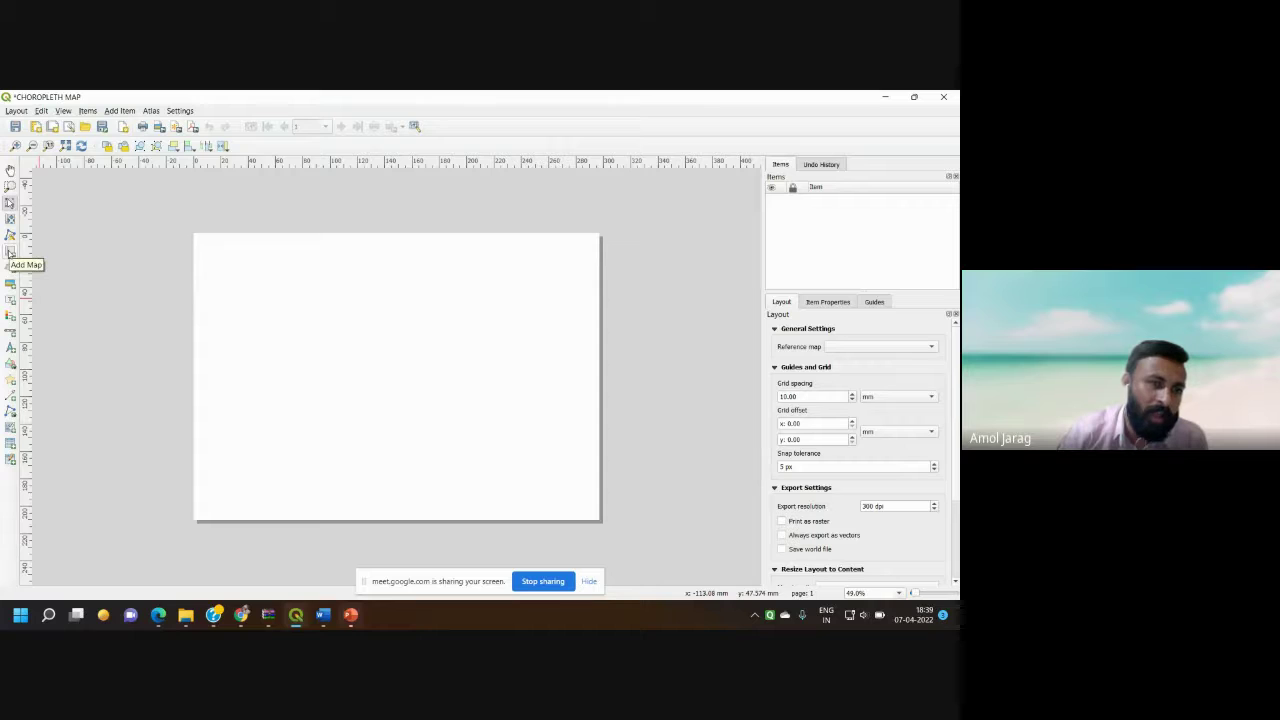
Draw the Kolhapur map frame across the page and add a 0–50 km scale bar at lower left.
click(9, 251)
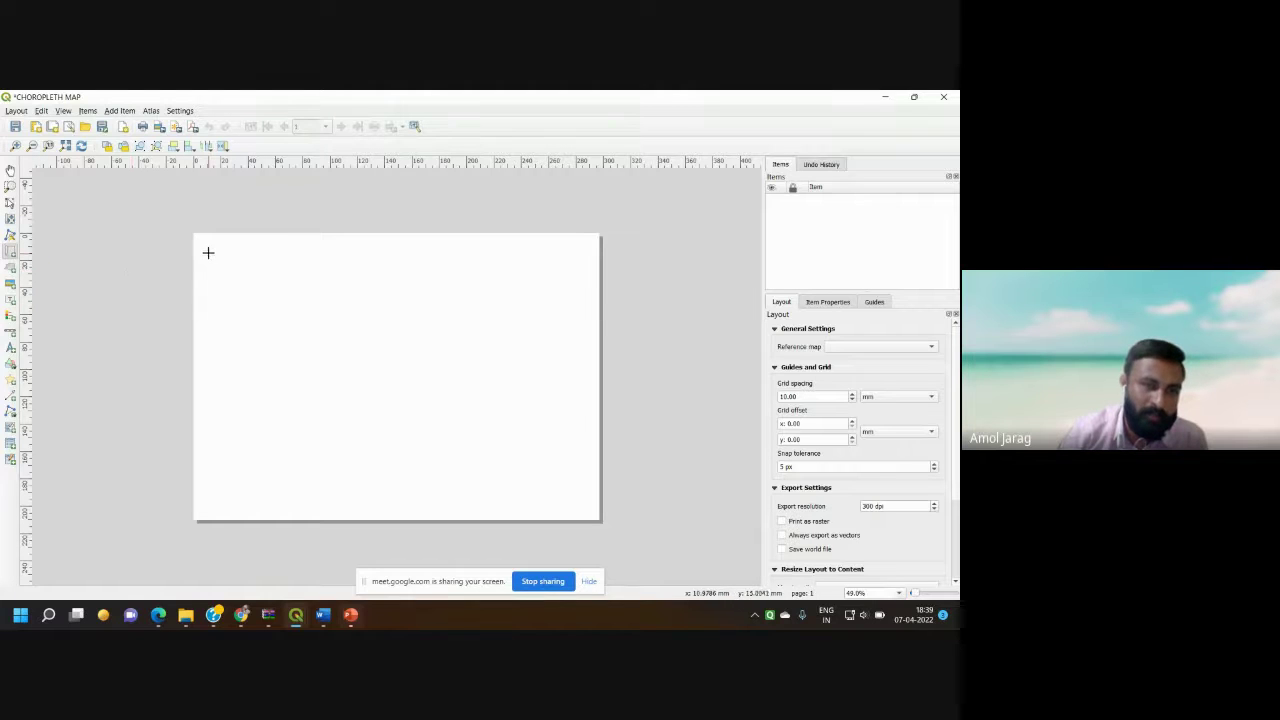
drag(208, 252, 584, 502)
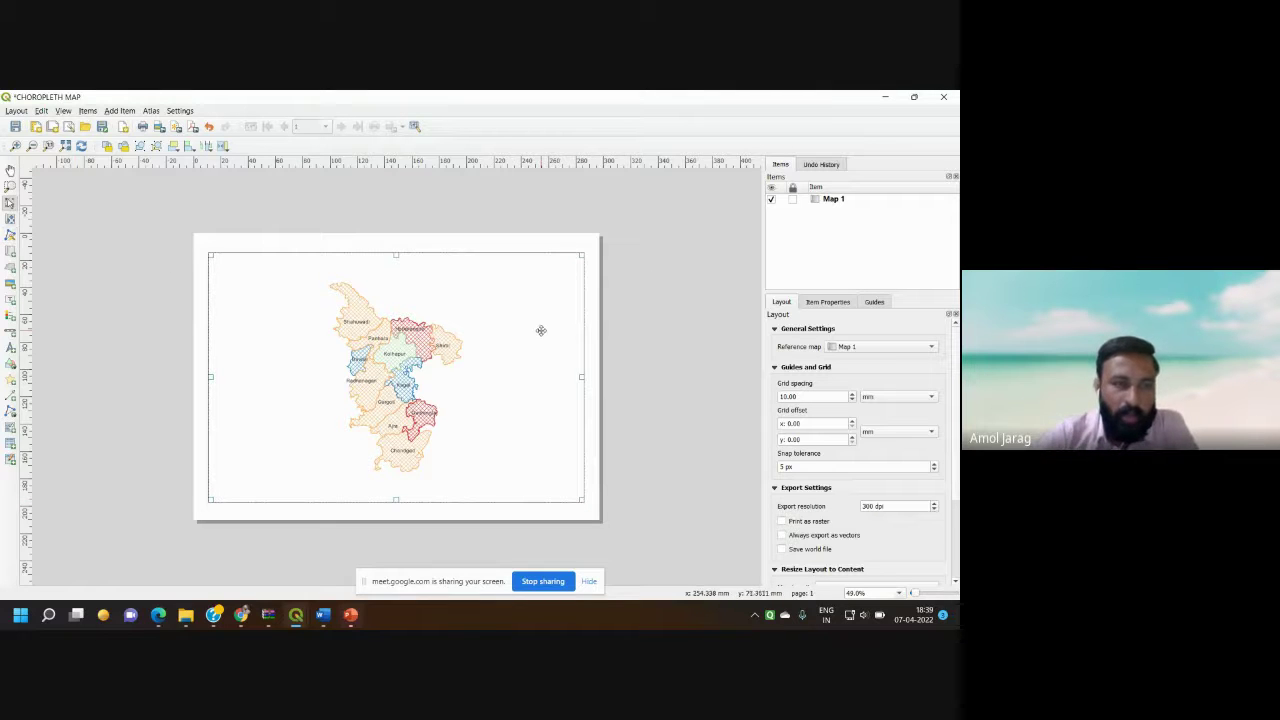
click(10, 332)
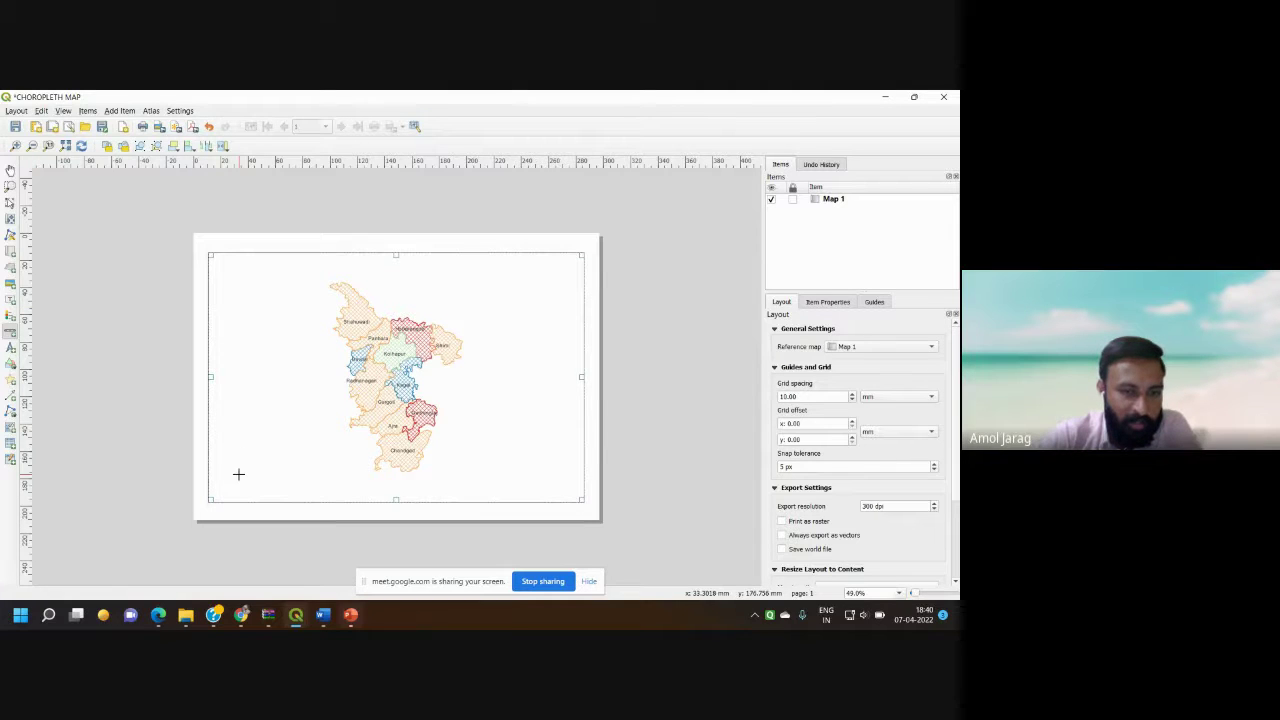
drag(221, 478, 328, 500)
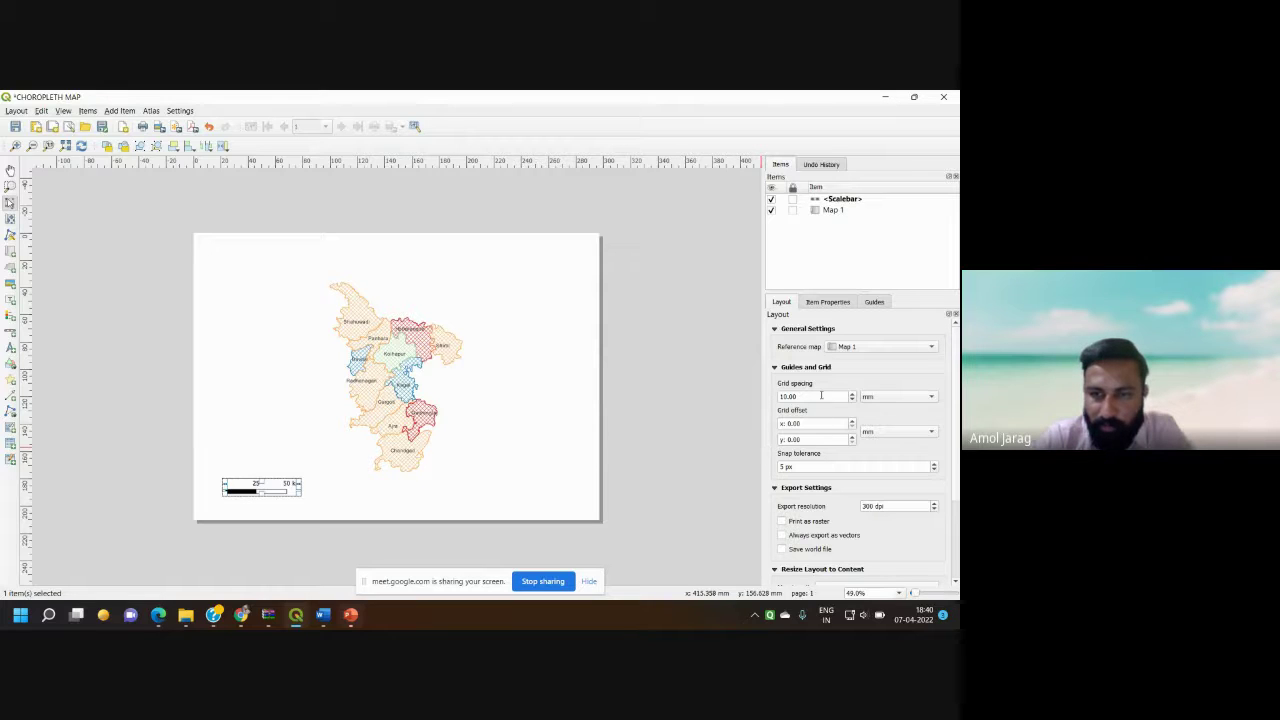
Check the grid spacing units, keeping mm.
click(823, 396)
click(901, 397)
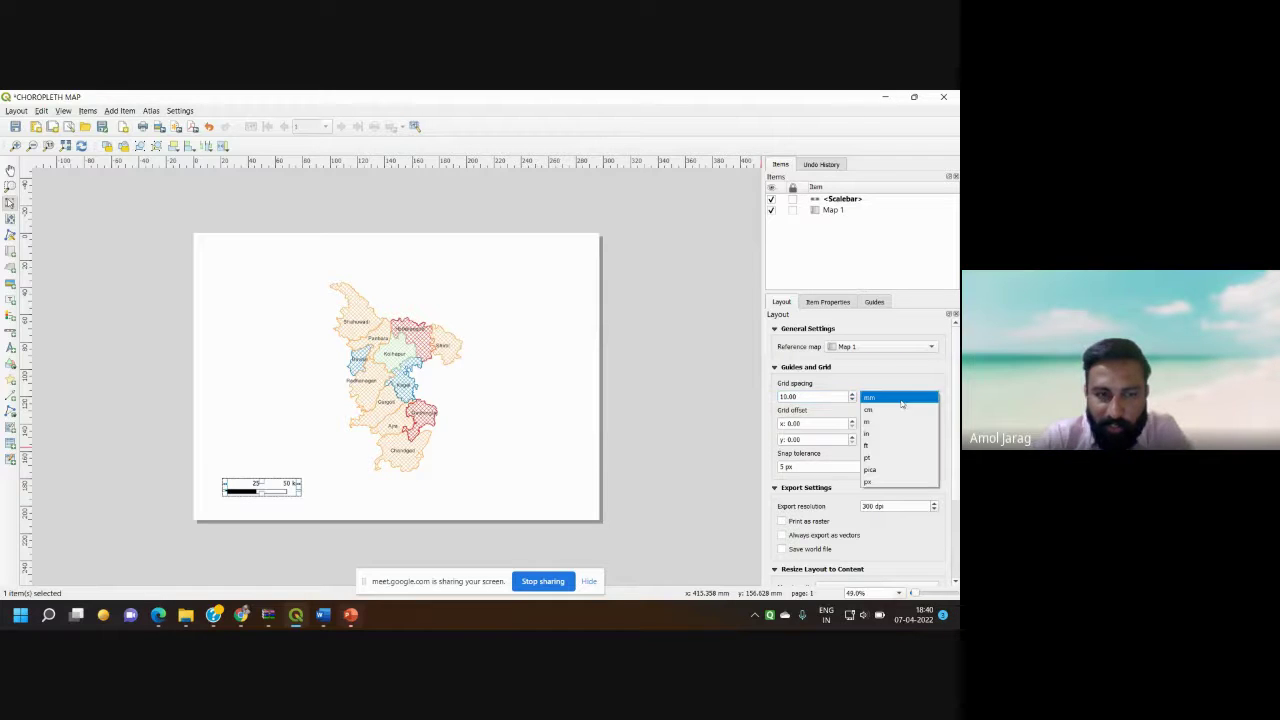
click(878, 398)
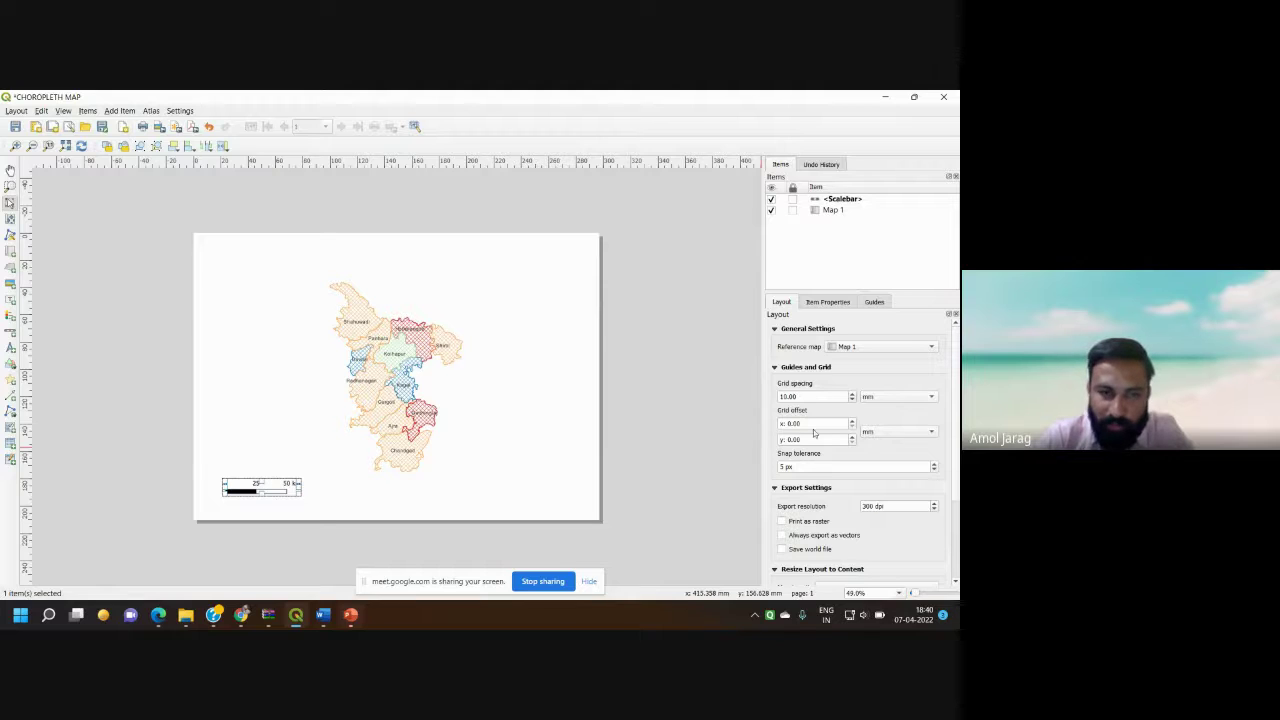
Select Map 1 and start a polyline at the page's upper right.
click(484, 385)
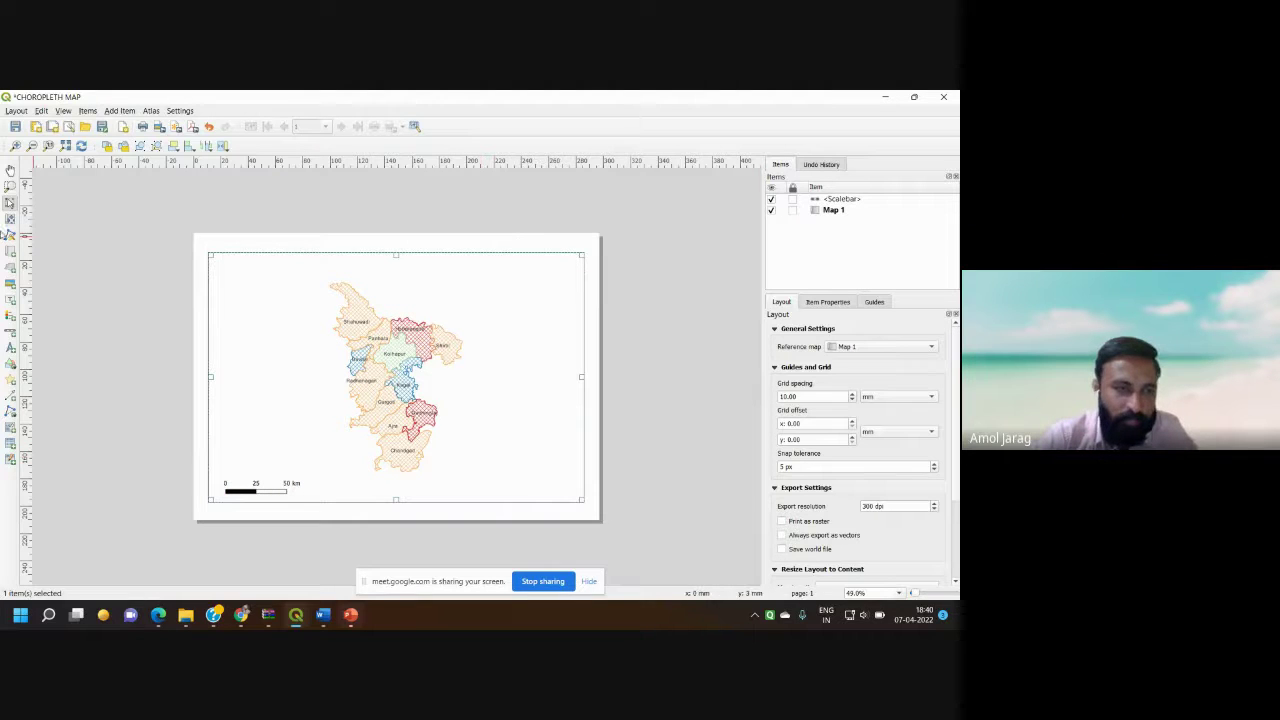
click(10, 397)
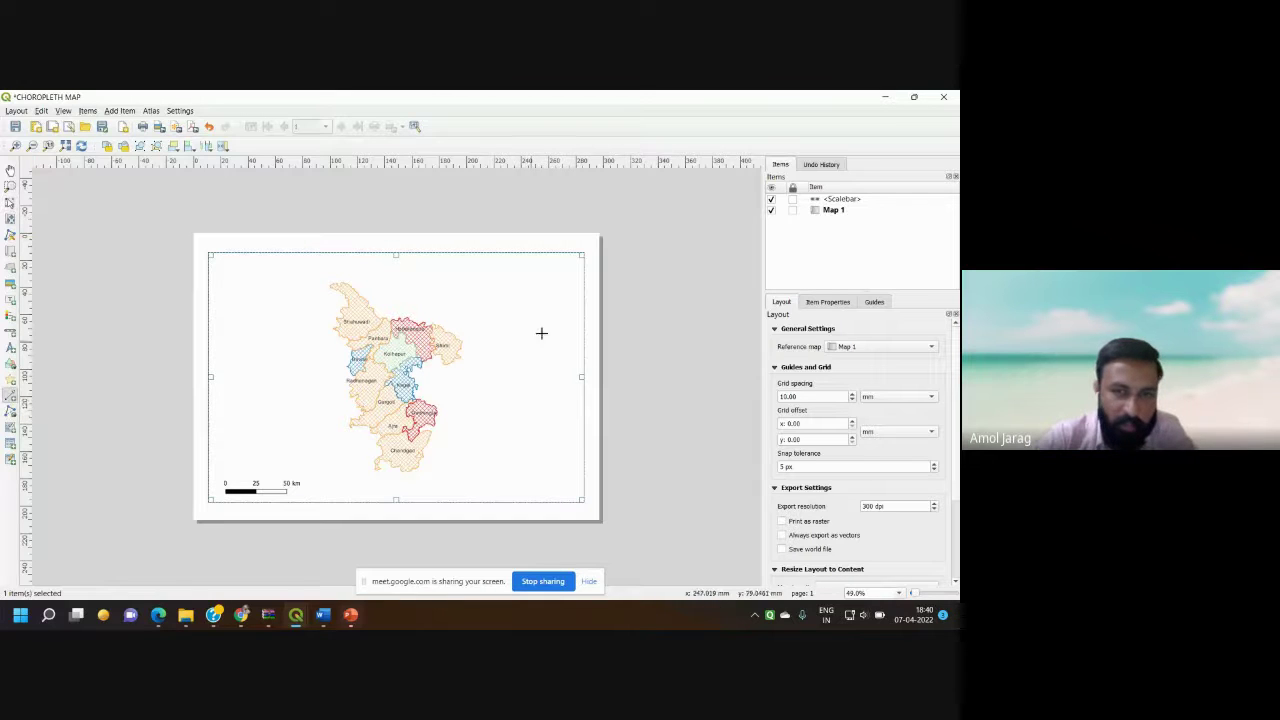
click(557, 282)
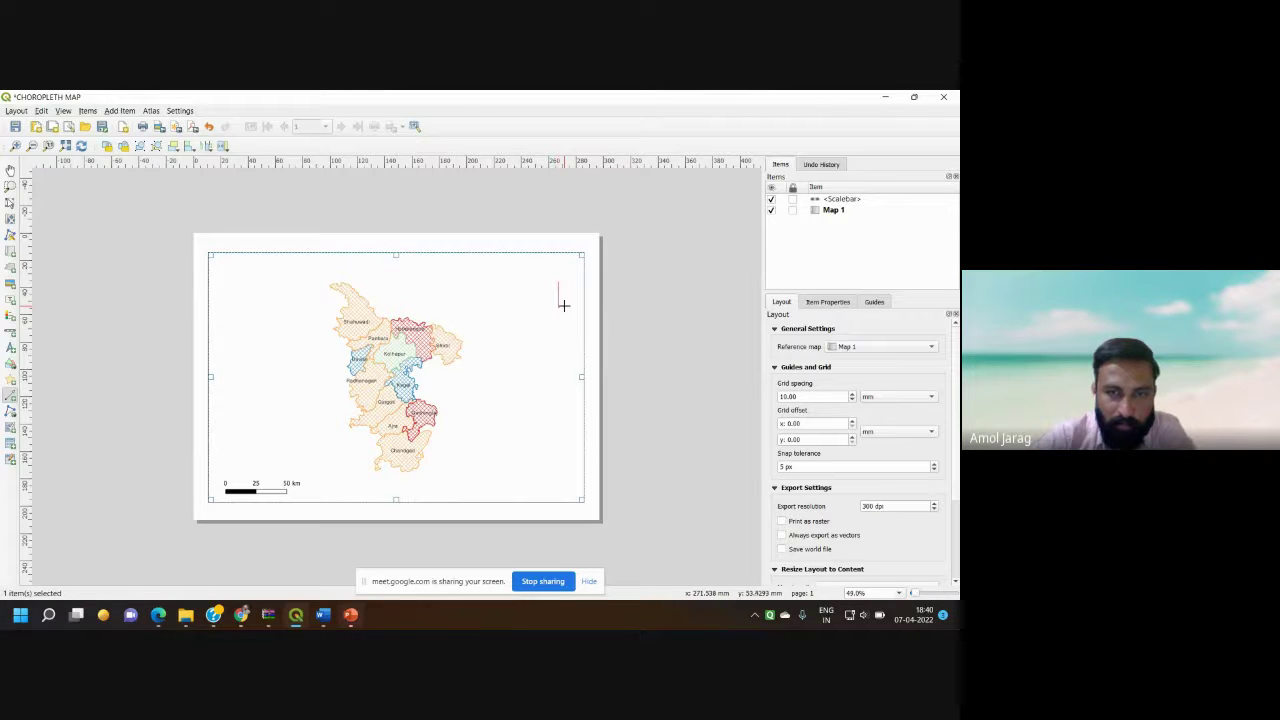
Finish the short vertical line, then nudge the map frame and undo the move.
click(558, 307)
right_click(558, 307)
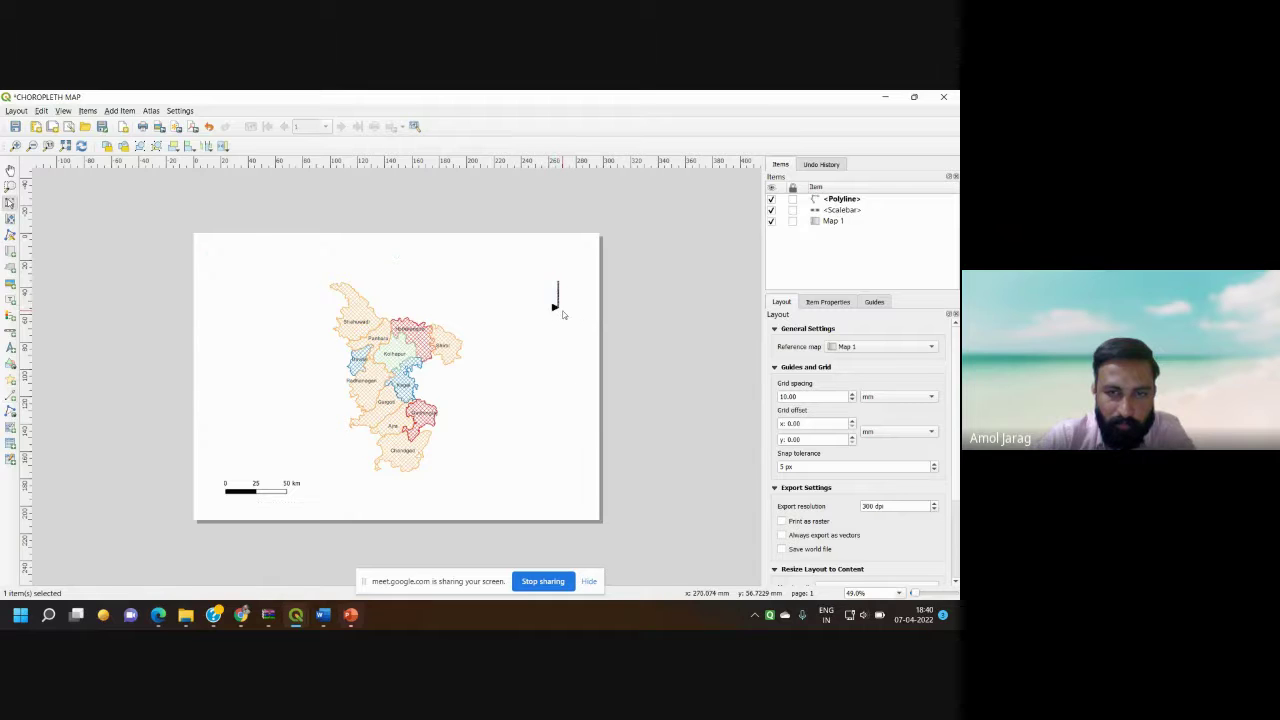
mouse_move(557, 307)
mouse_down()
mouse_move(571, 297)
mouse_move(557, 303)
mouse_up()
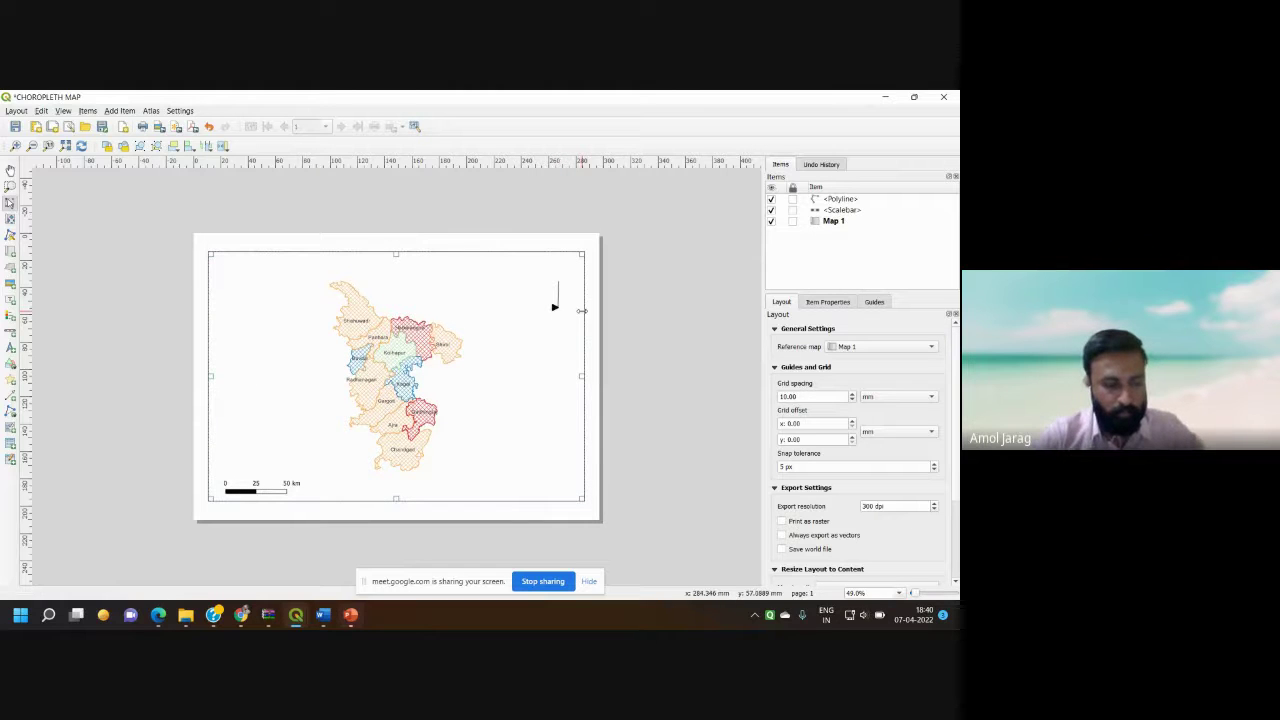
key(ctrl+z)
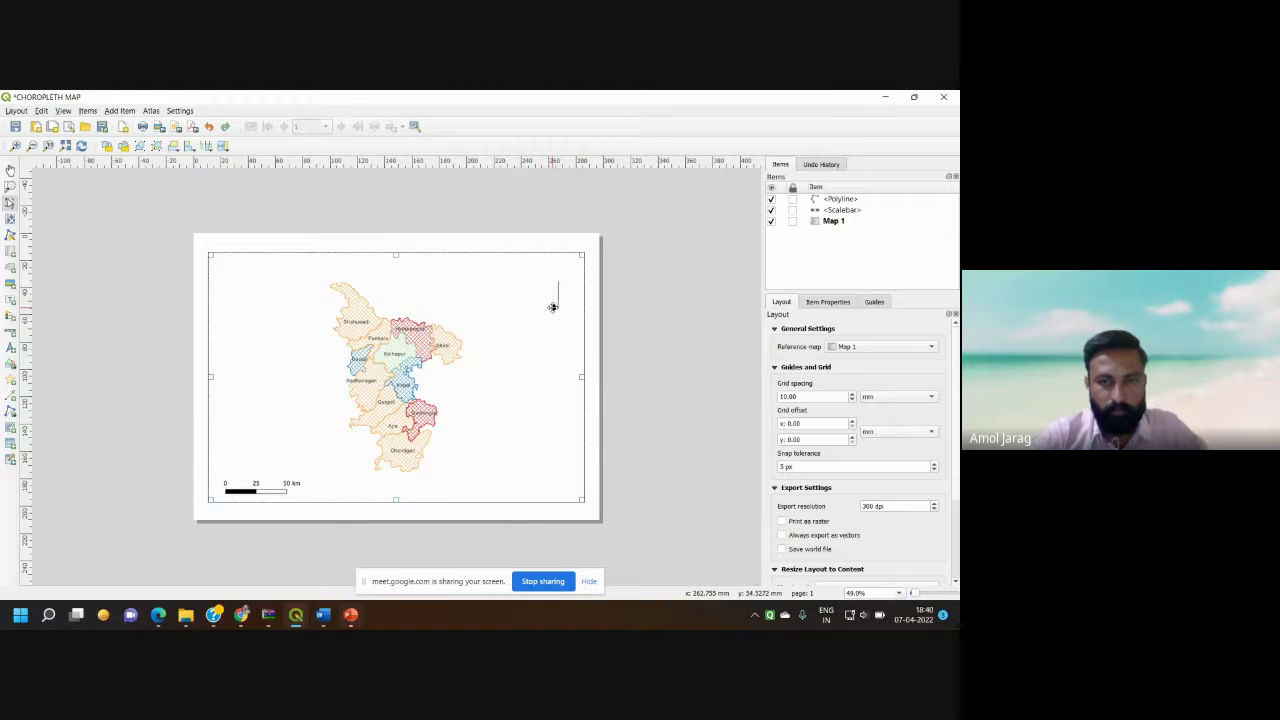
Cut the map frame and undo it, then undo the vertical line.
right_click(557, 296)
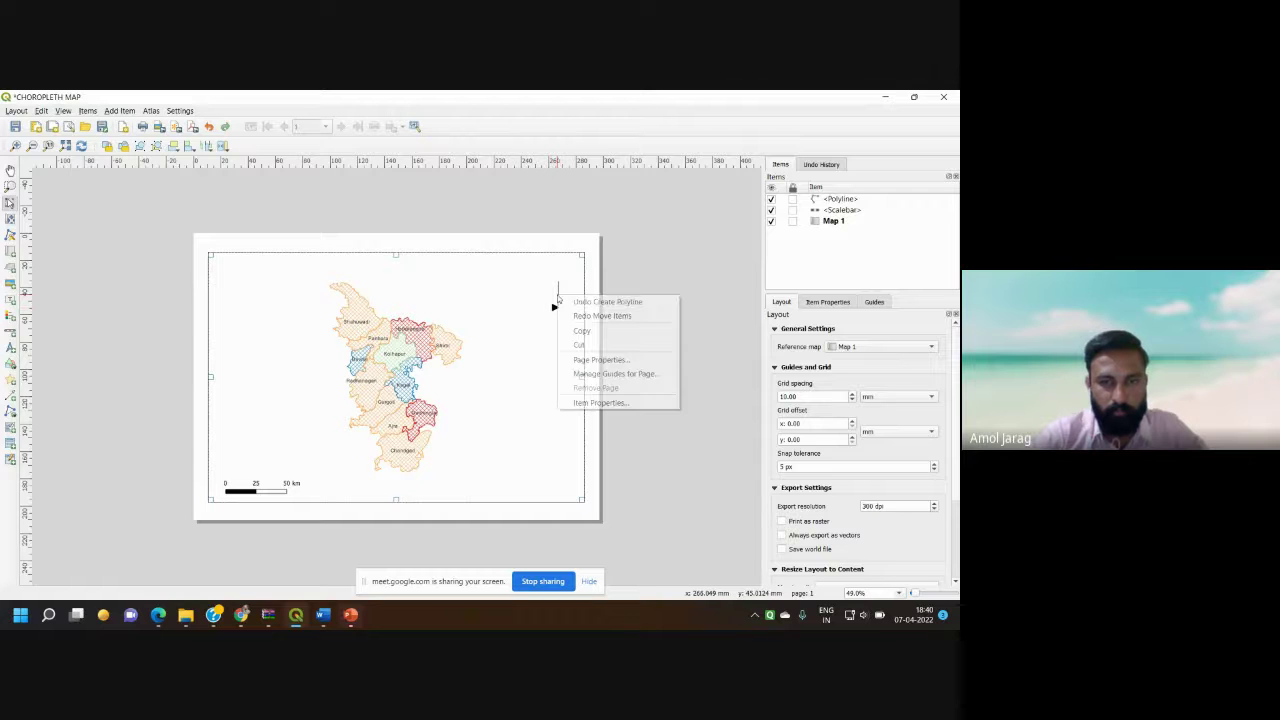
click(579, 344)
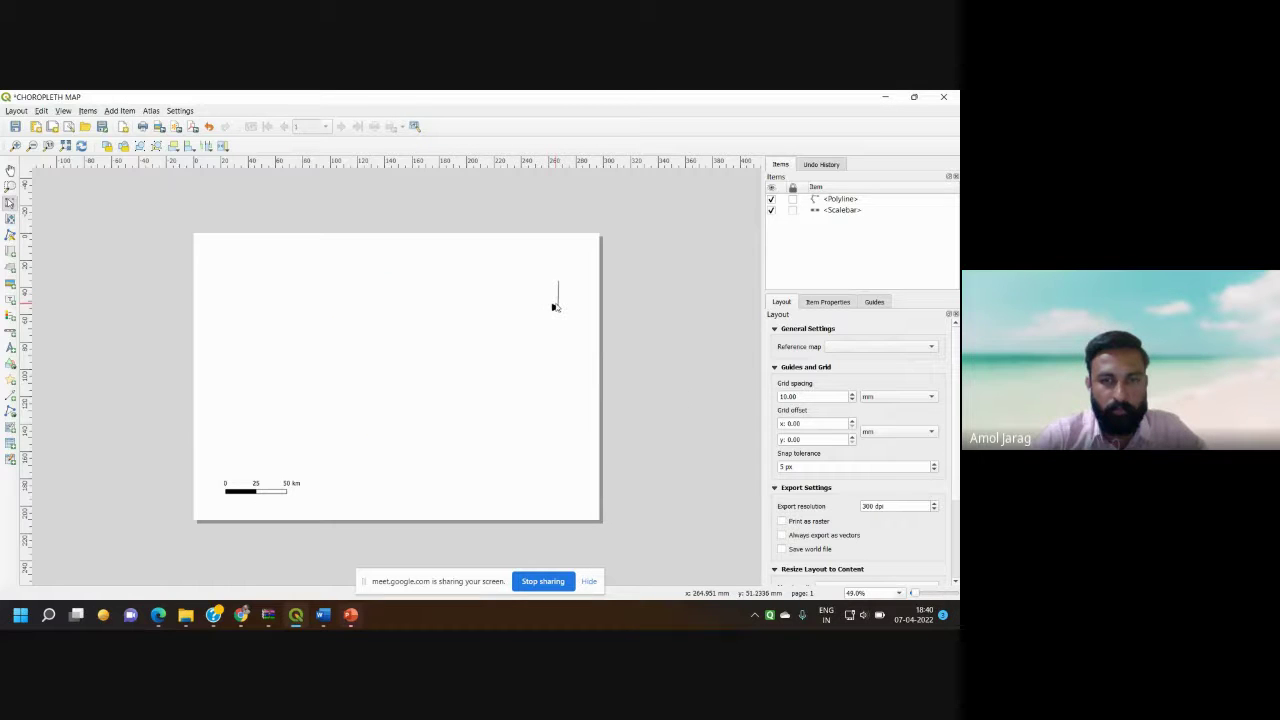
right_click(555, 308)
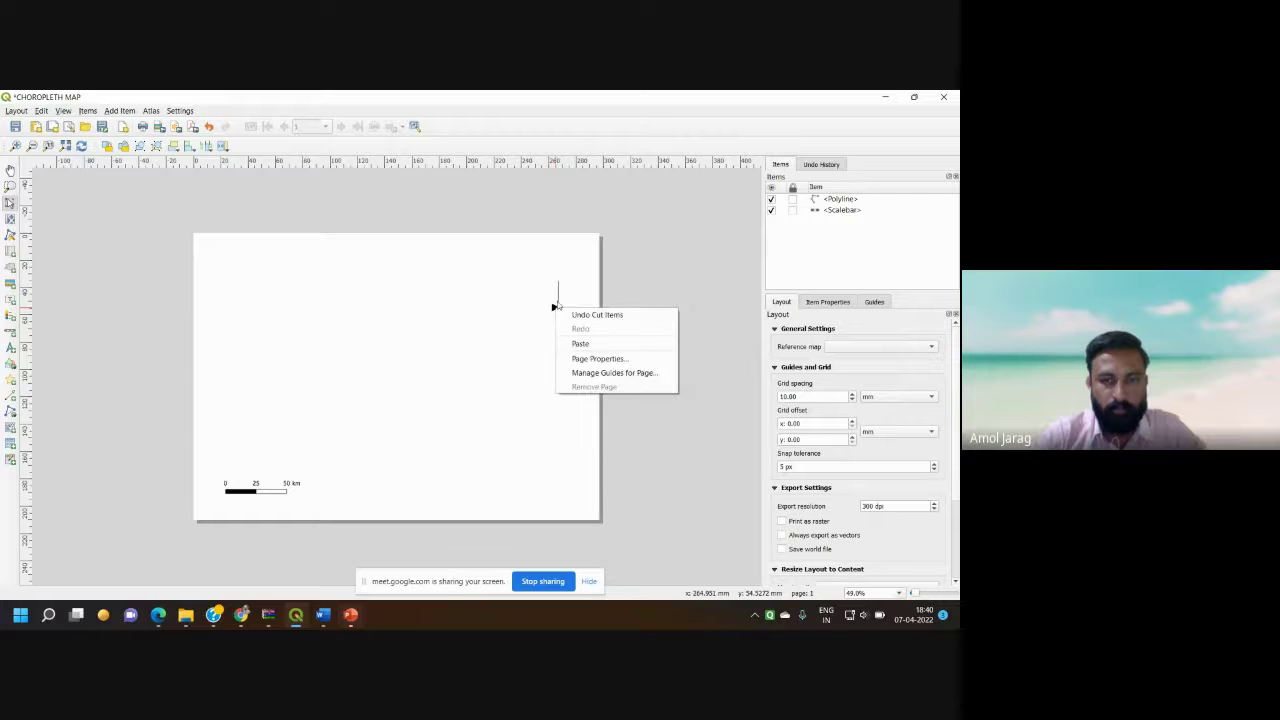
click(590, 314)
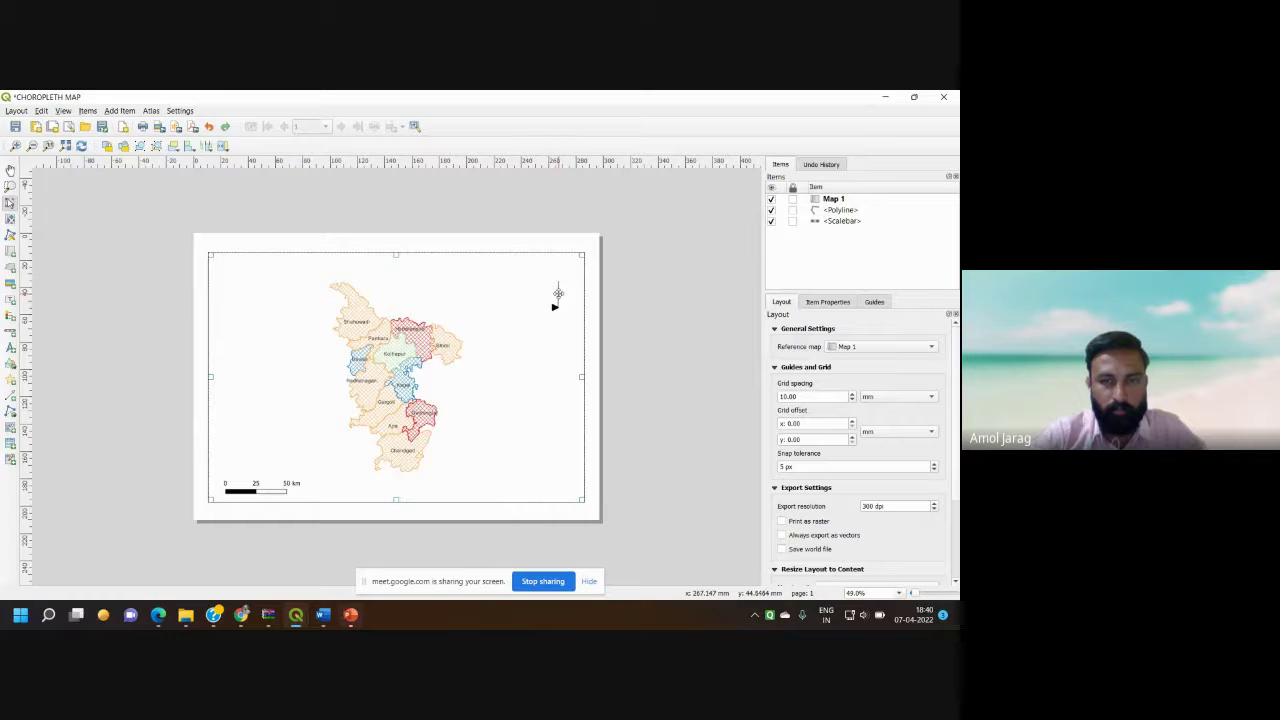
right_click(557, 294)
click(590, 299)
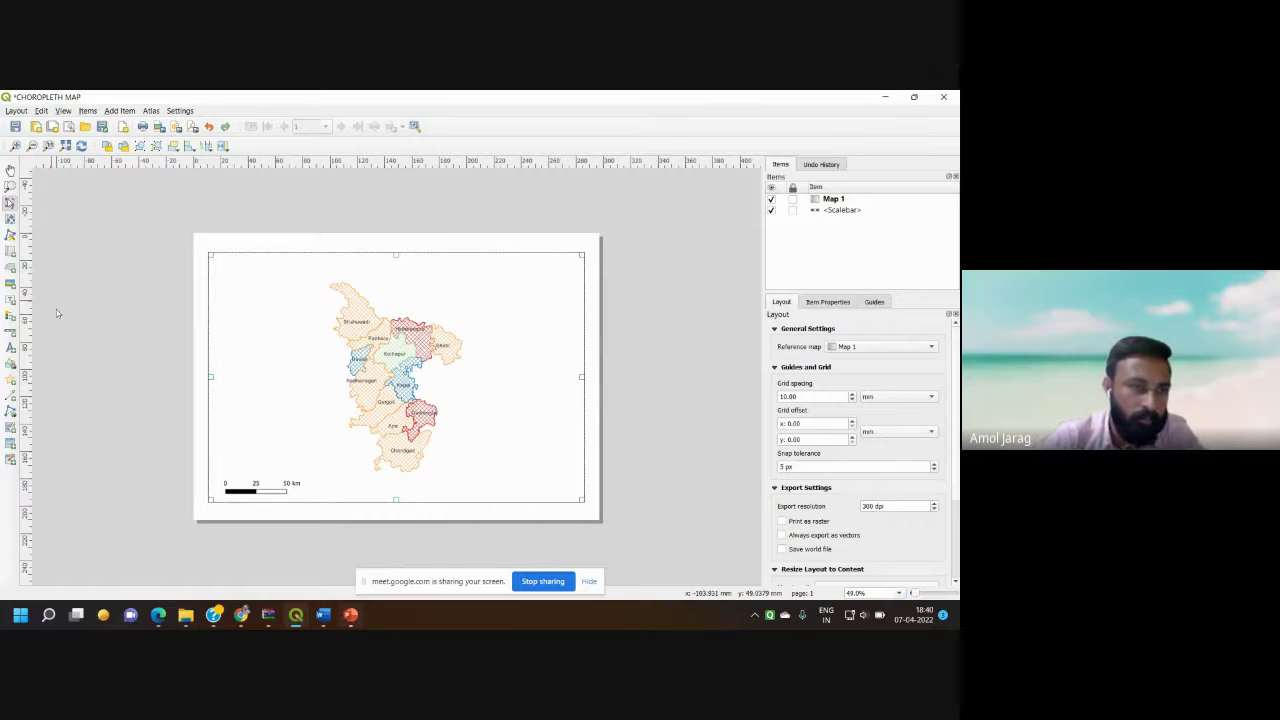
Add a north arrow at the upper right of the district map.
click(119, 111)
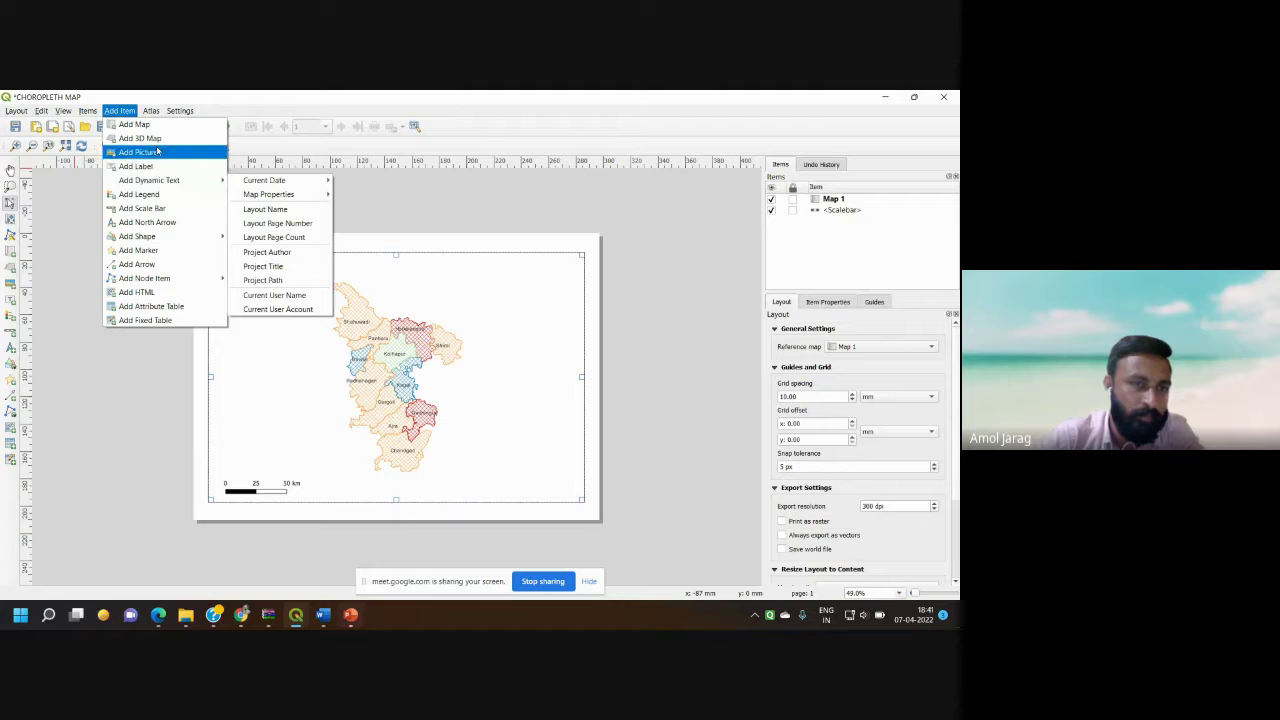
click(160, 222)
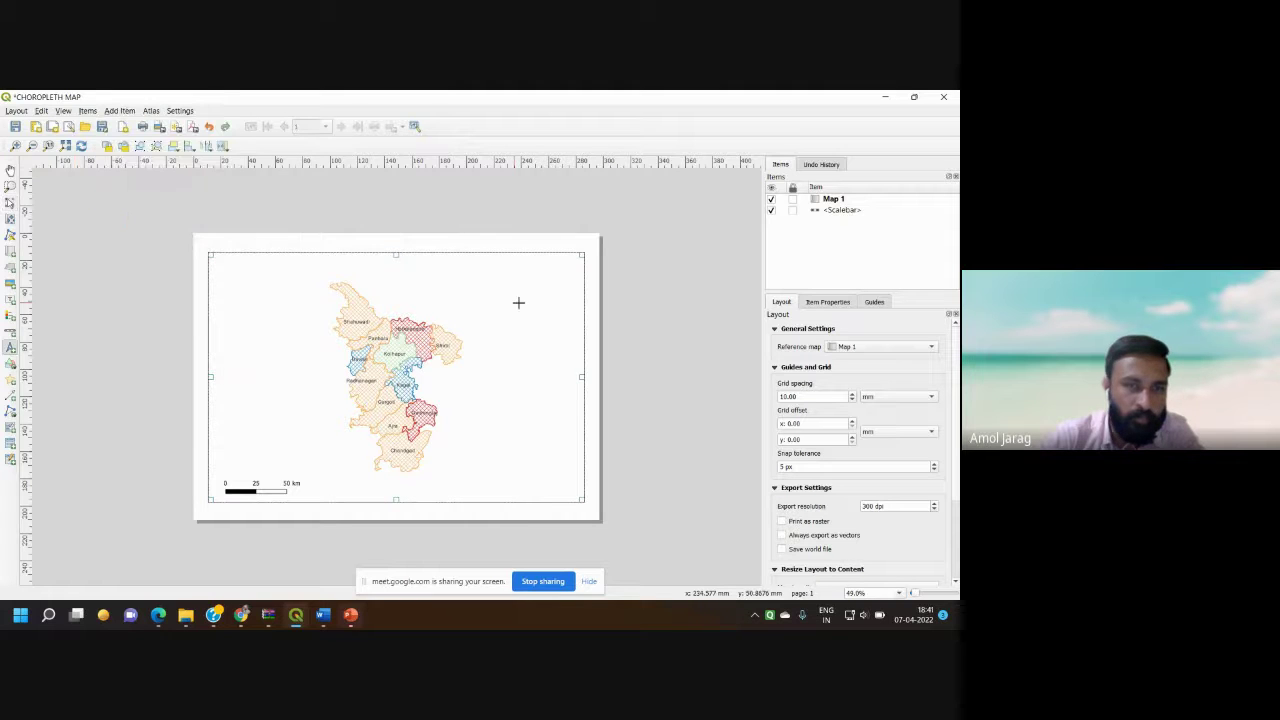
drag(564, 273, 547, 299)
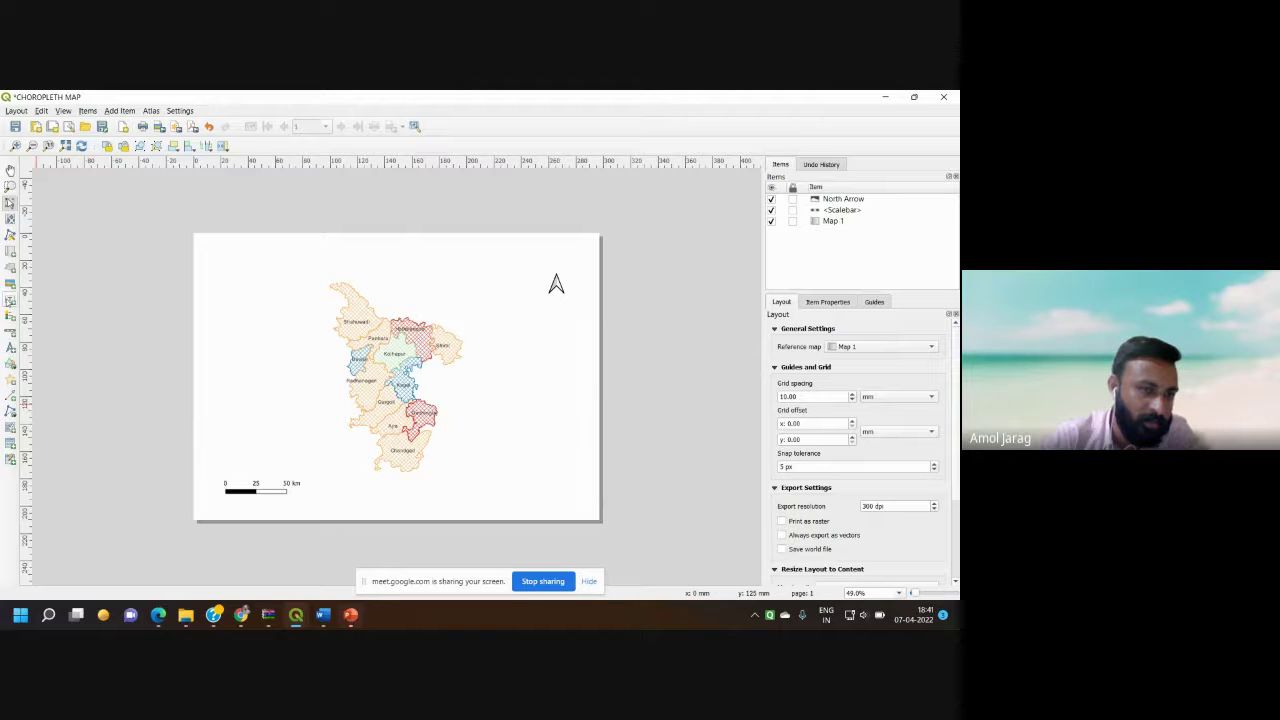
Draw and resize a small text label just above the north arrow.
click(10, 299)
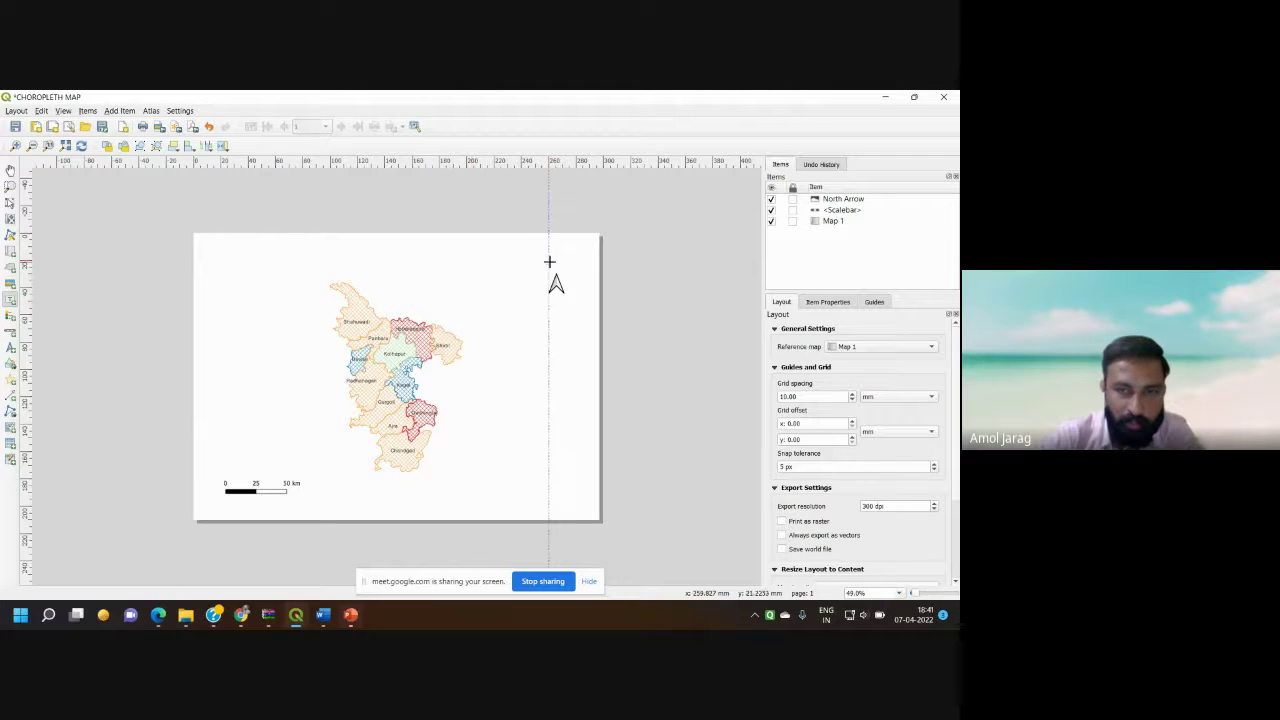
drag(548, 262, 562, 266)
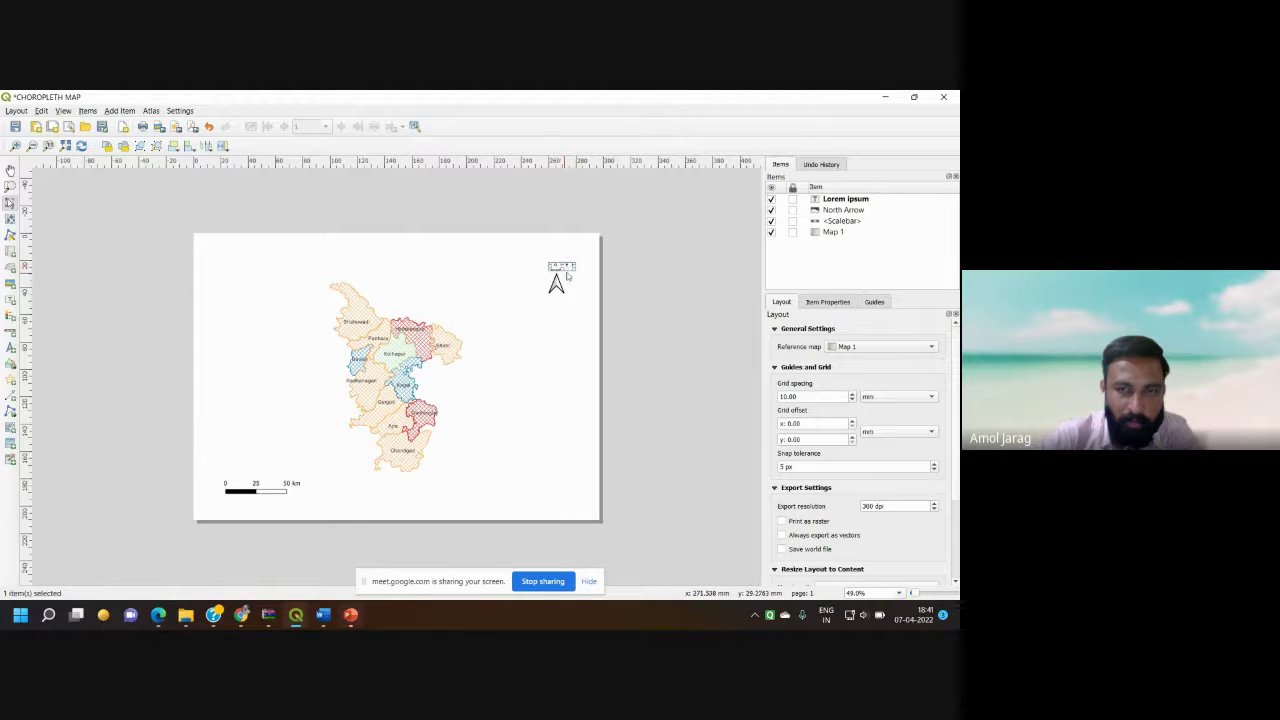
drag(562, 270, 562, 278)
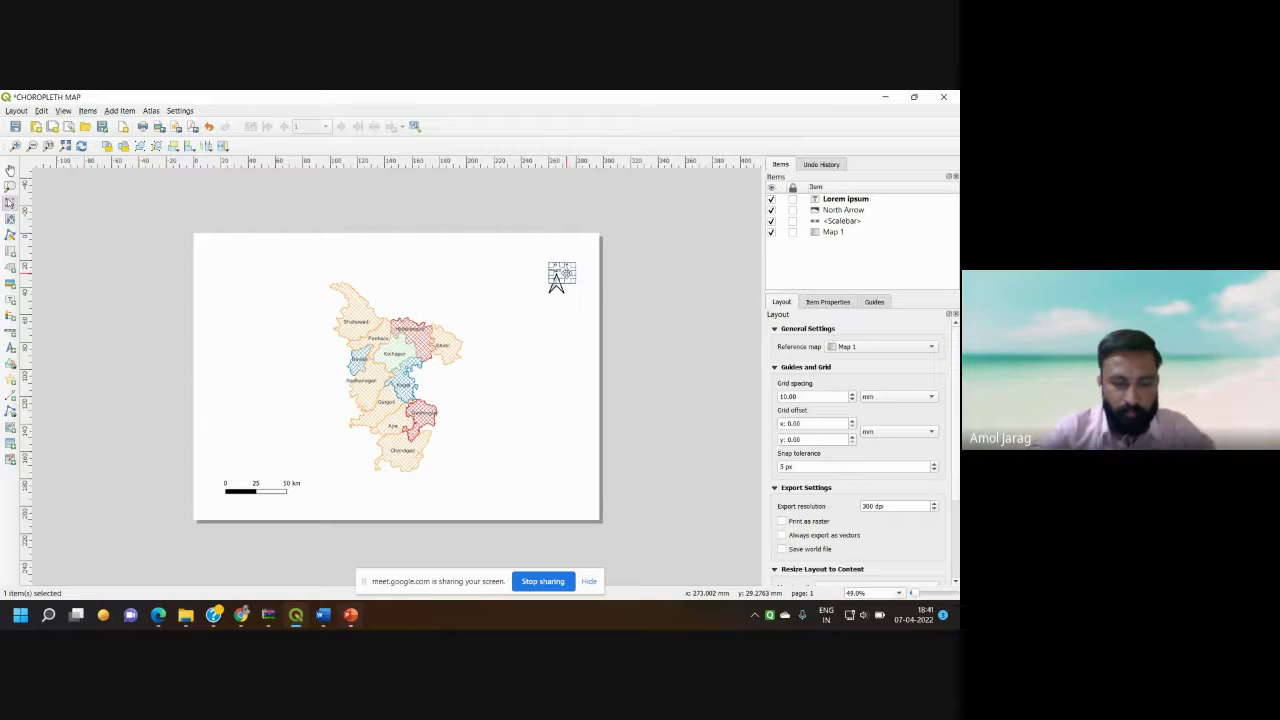
right_click(565, 272)
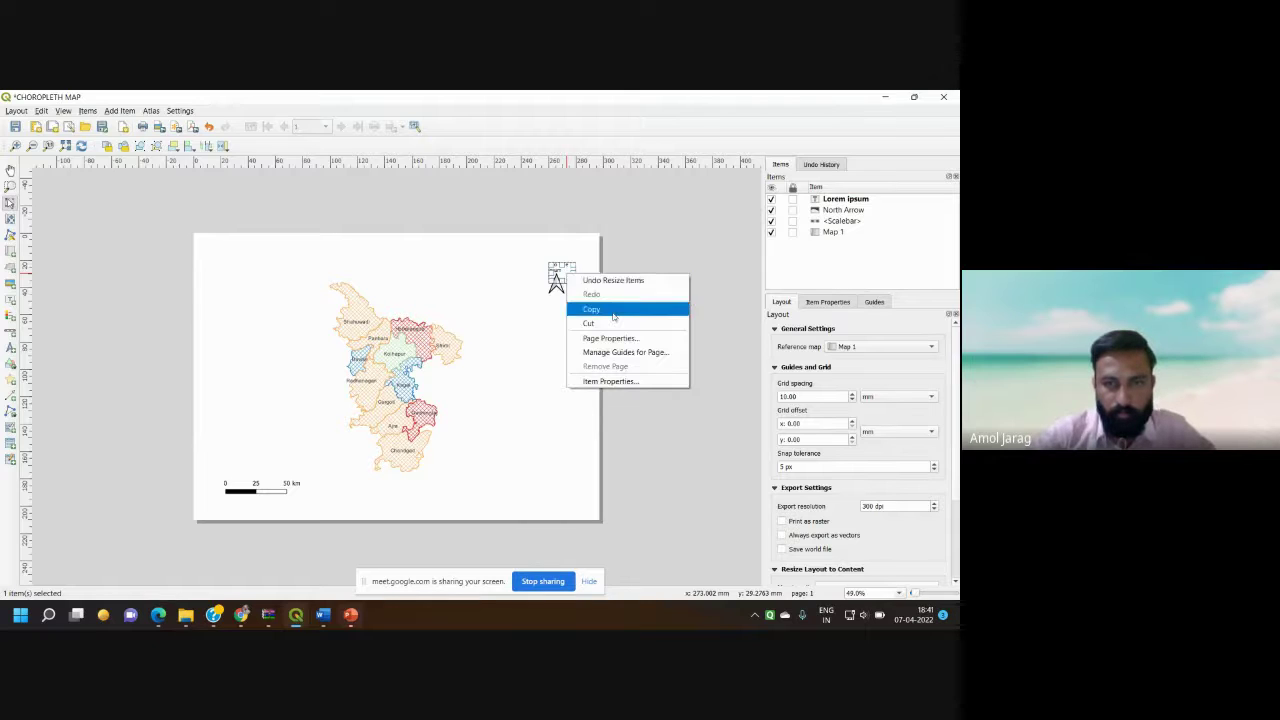
Replace the label's 'Lorem ipsum' text with N.
click(606, 381)
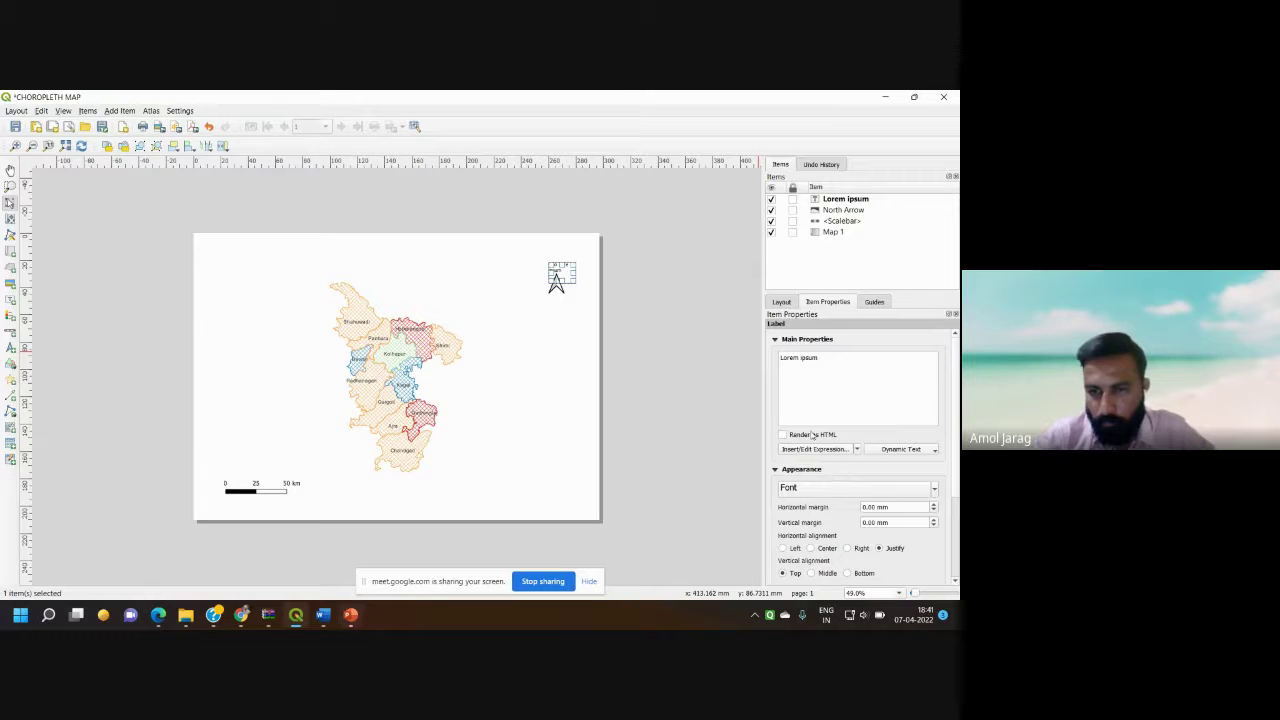
double_click(811, 358)
click(818, 358)
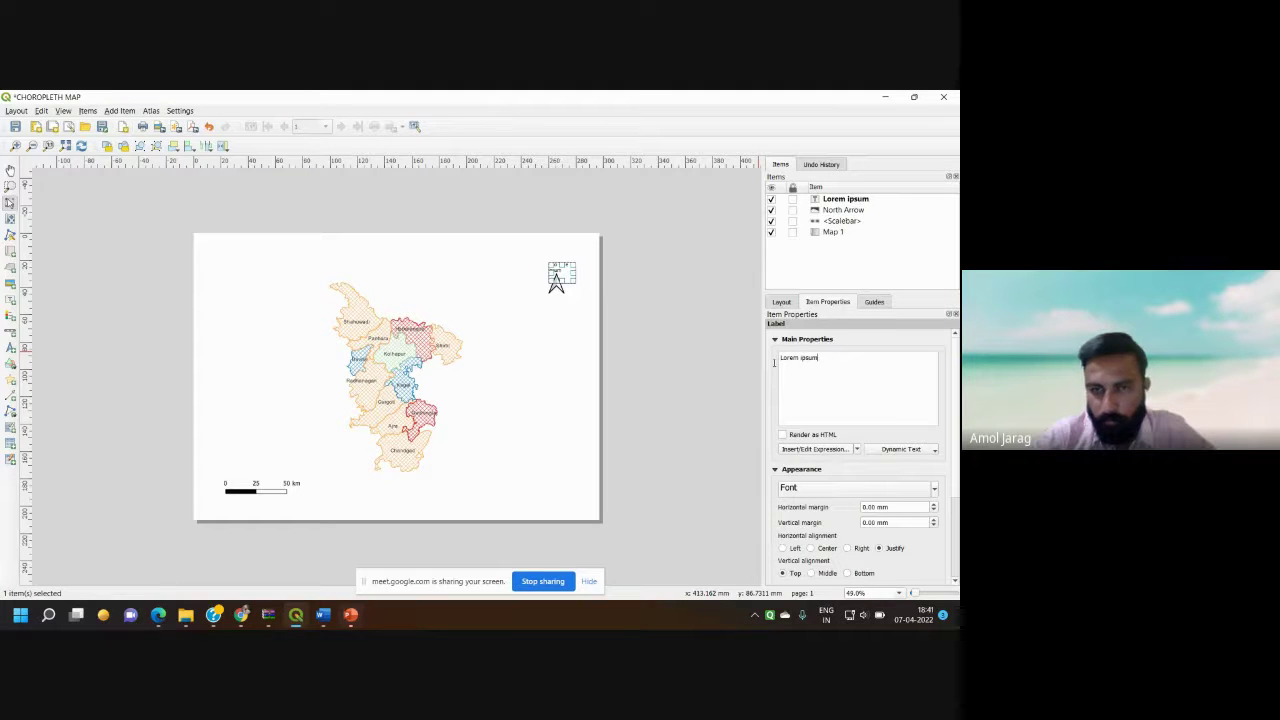
drag(818, 358, 777, 358)
text(n)
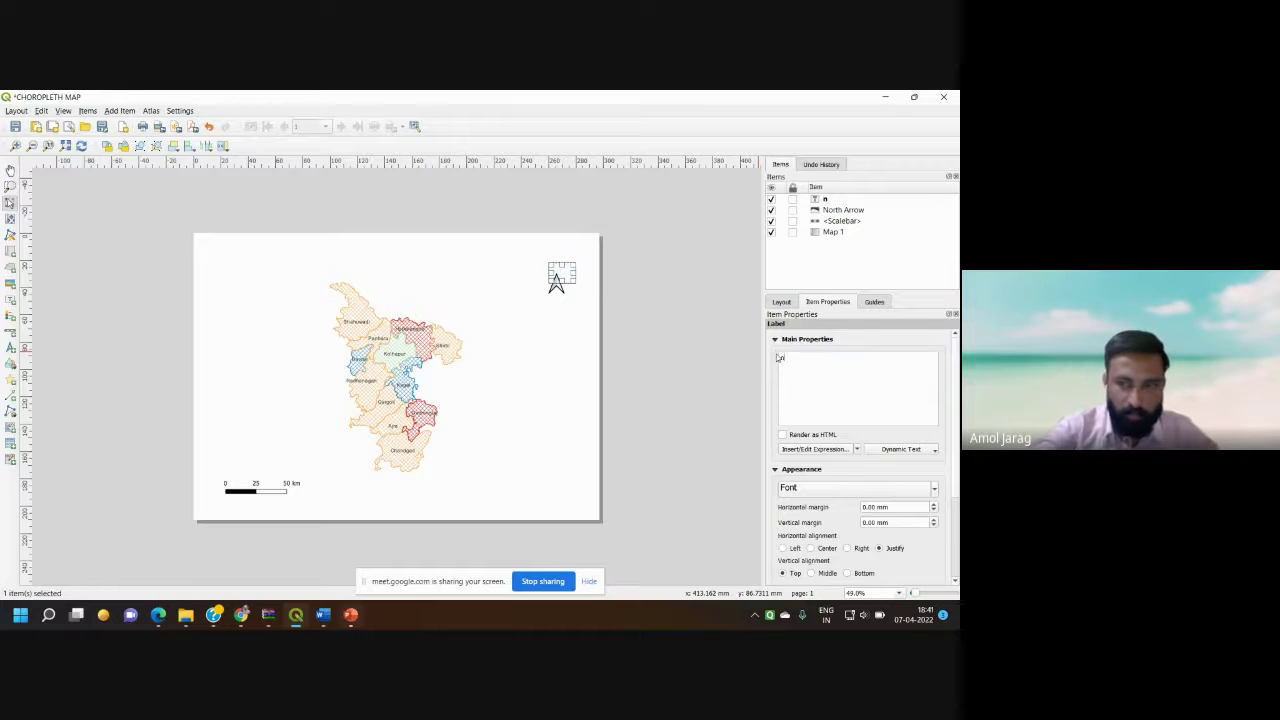
text(N)
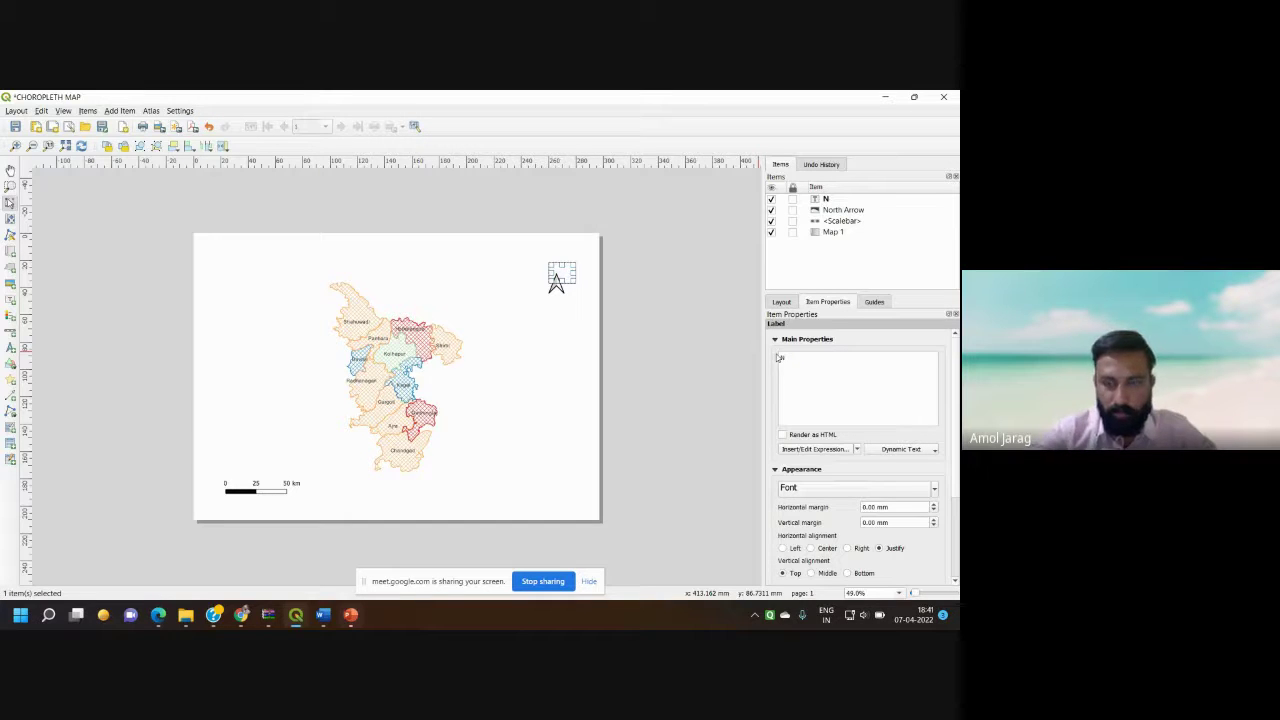
Keep the MS Shell Dlg 2 font and enlarge the N label's font size.
click(844, 488)
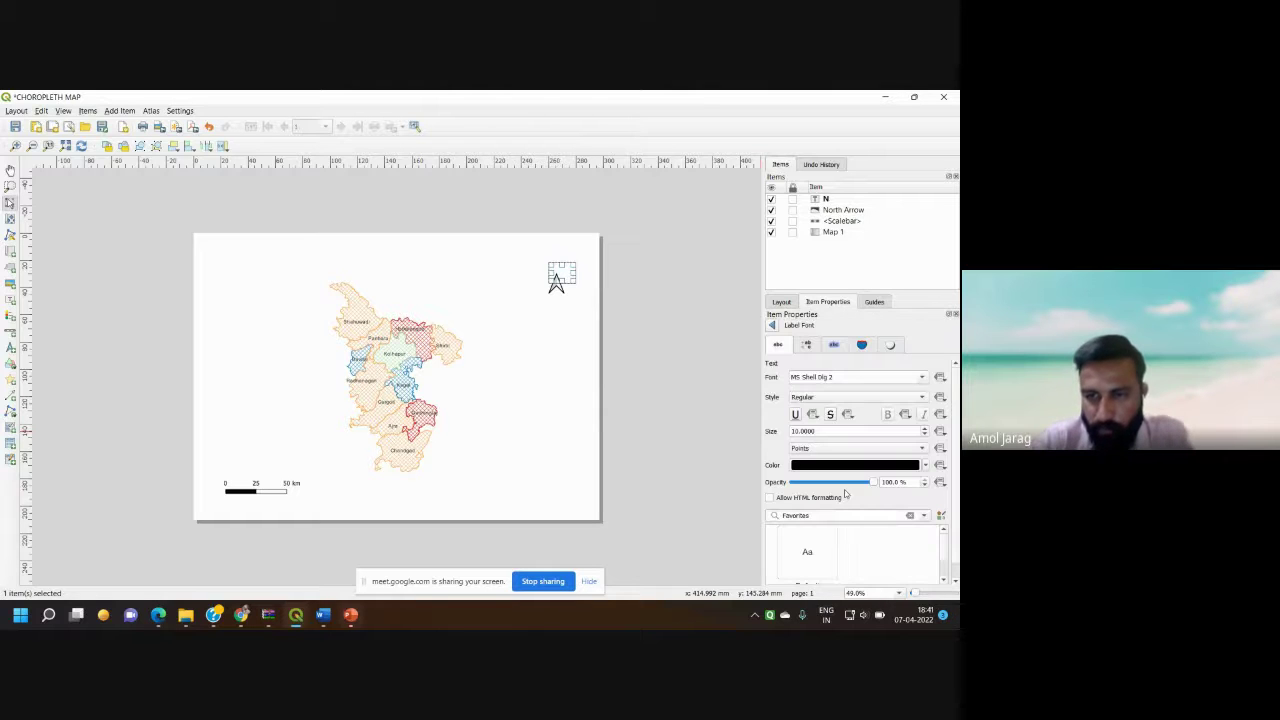
click(818, 377)
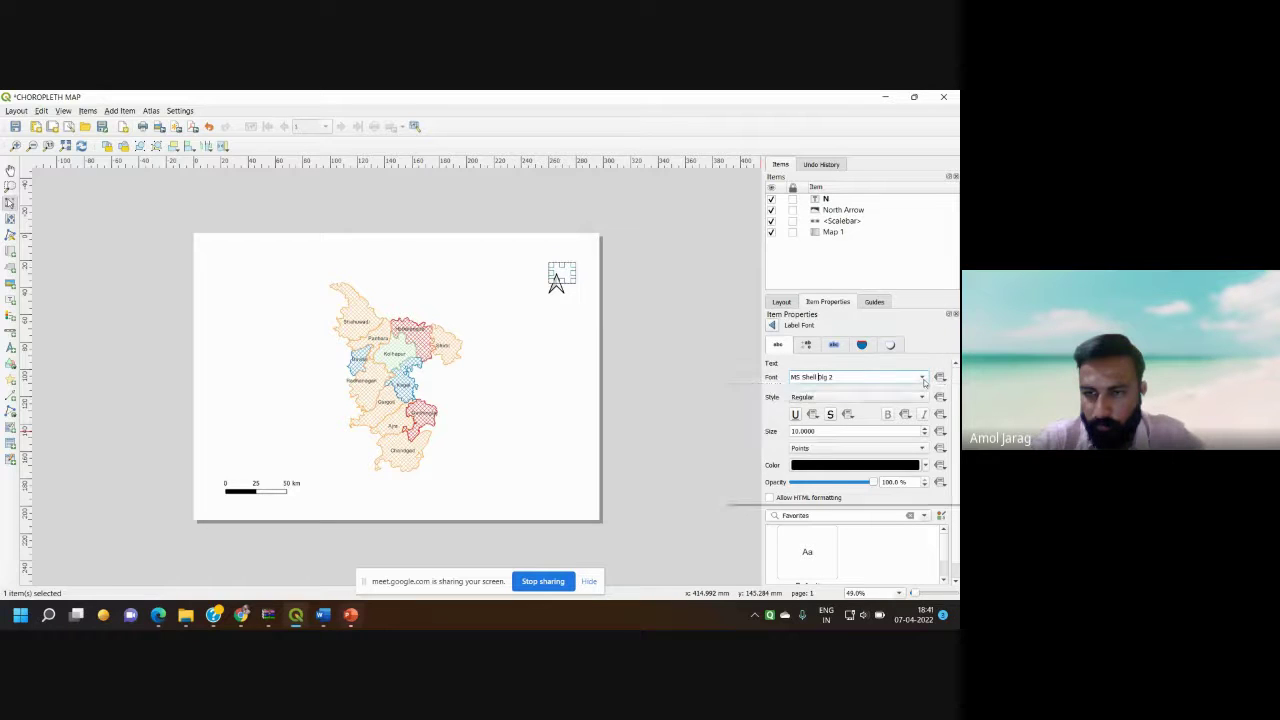
click(922, 378)
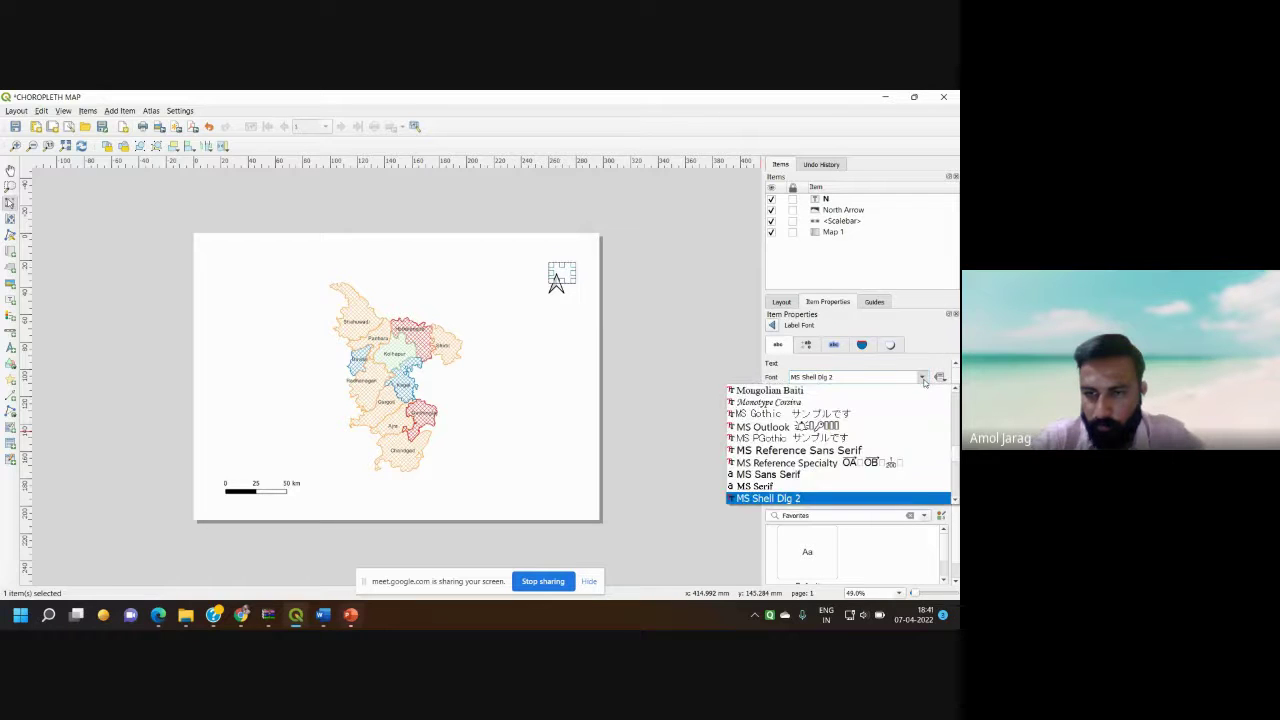
click(848, 498)
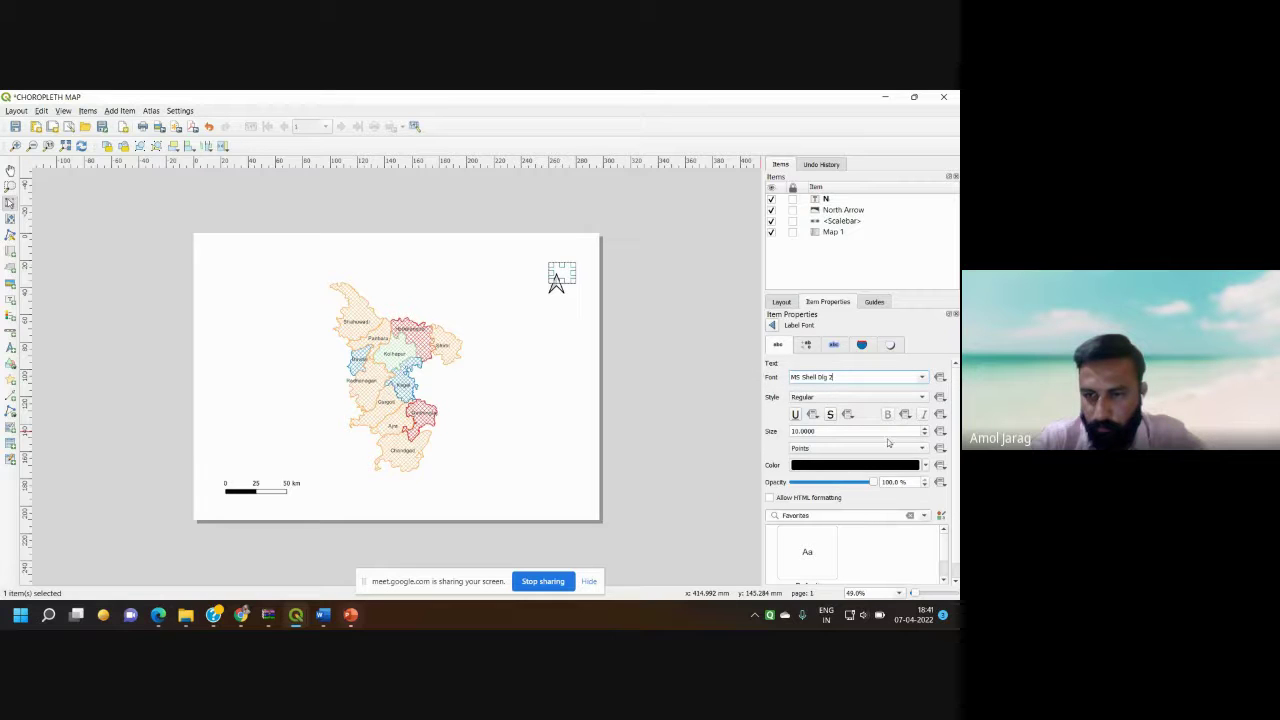
double_click(920, 431)
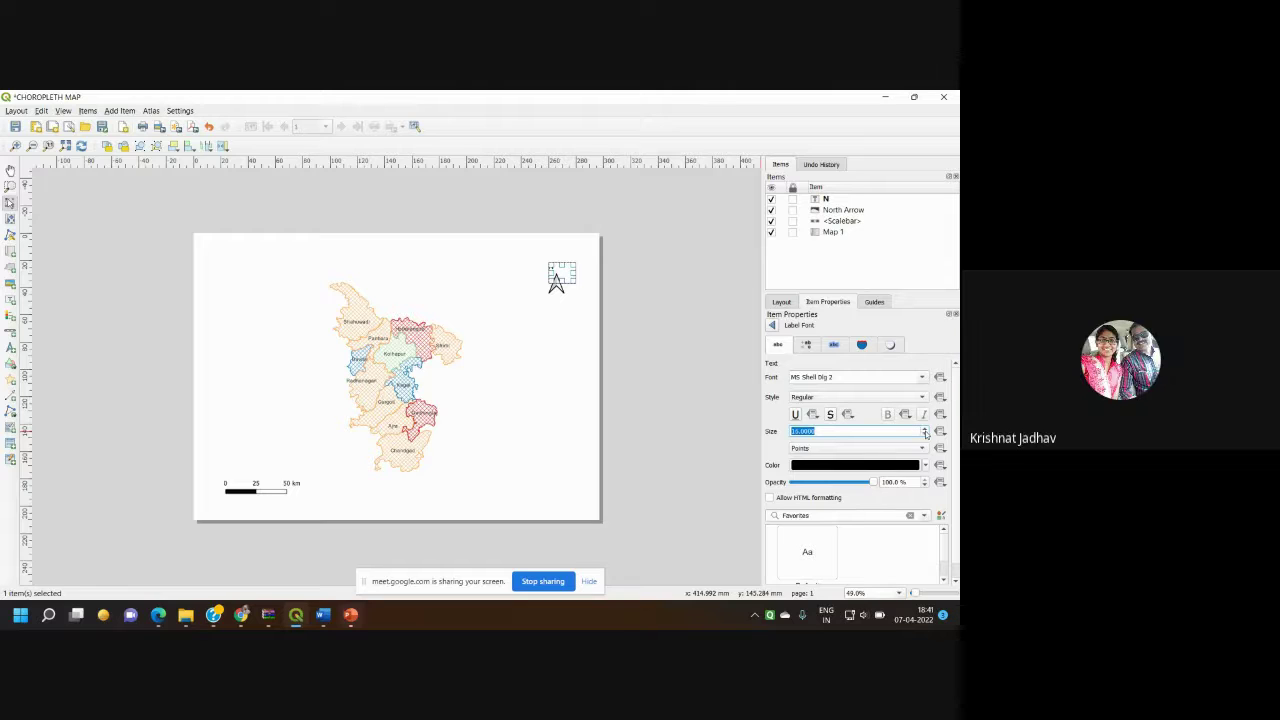
click(925, 428)
Select the map and N label to check the N sits above the north arrow.
click(581, 337)
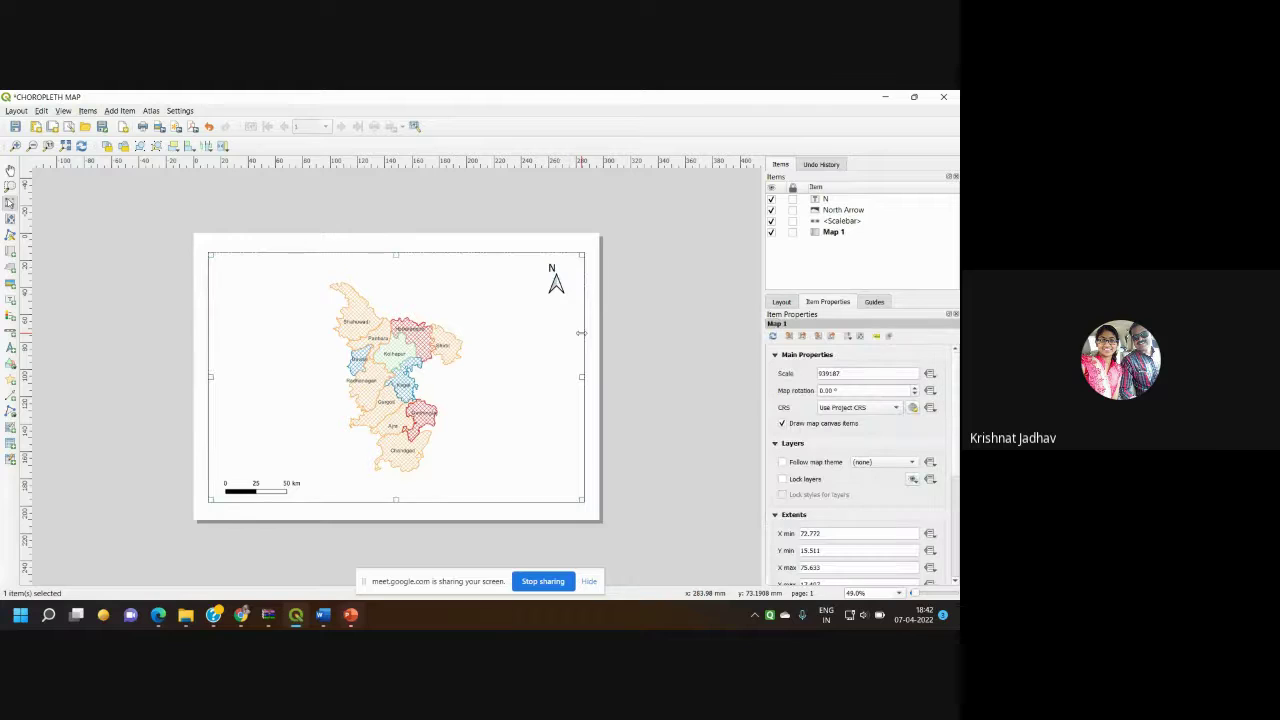
click(552, 268)
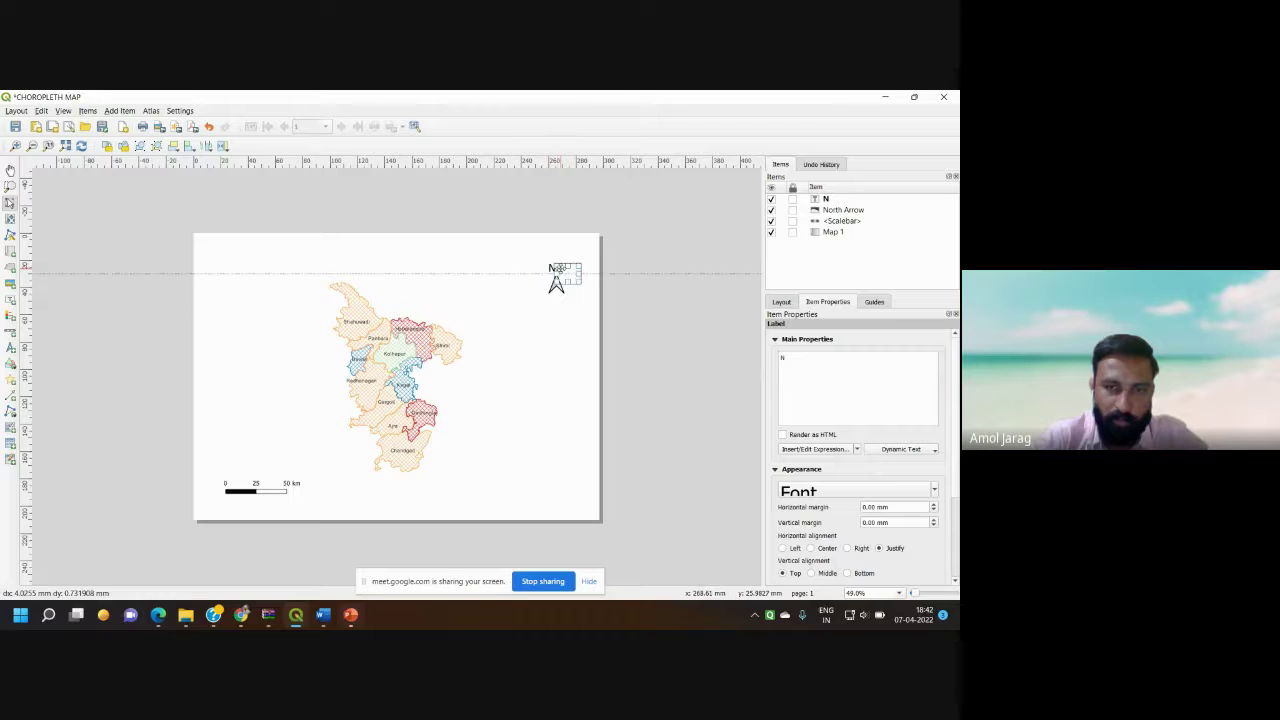
click(667, 323)
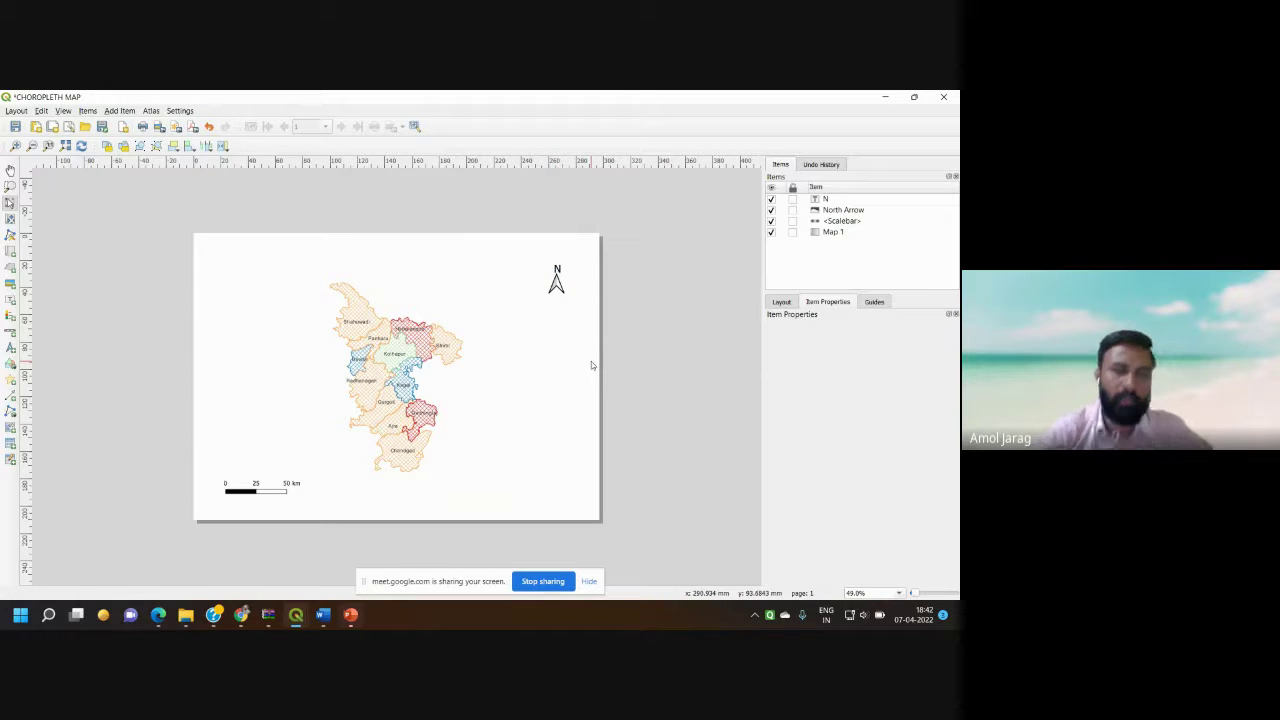
click(212, 339)
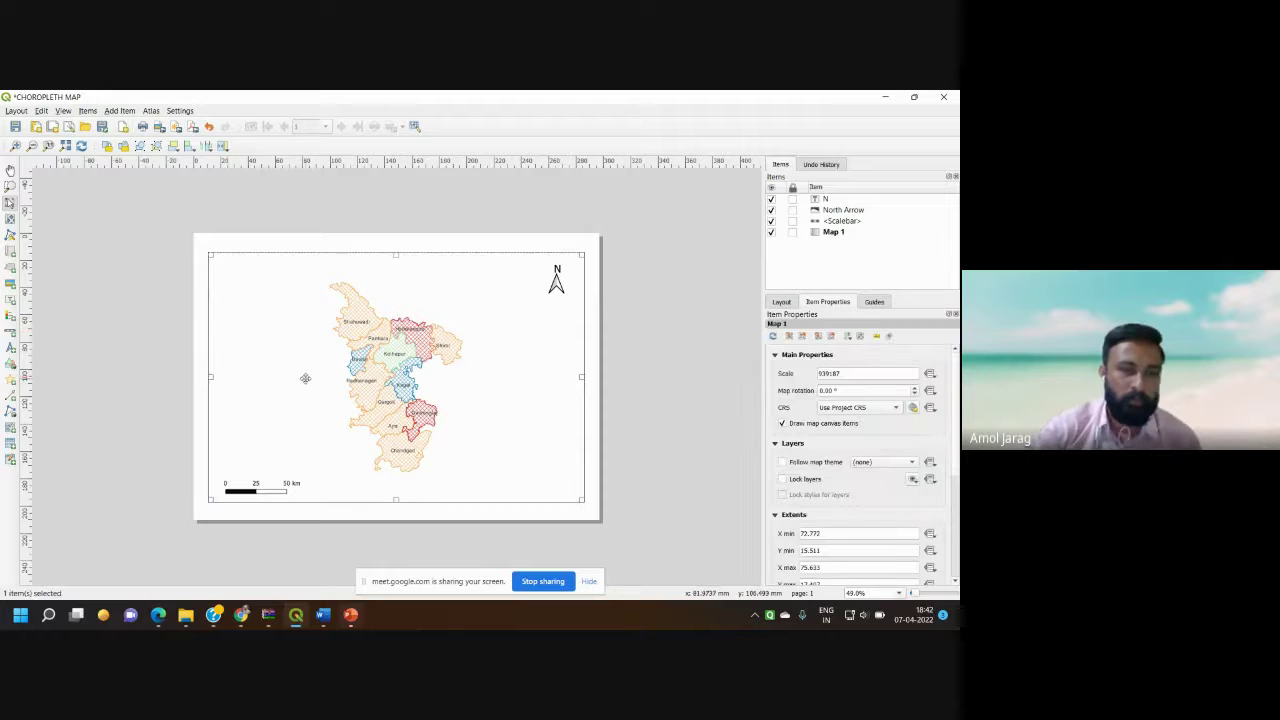
Draw a label box across the top of the page and type CHOROPLETH MAP over 'Lorem ipsum'.
click(10, 300)
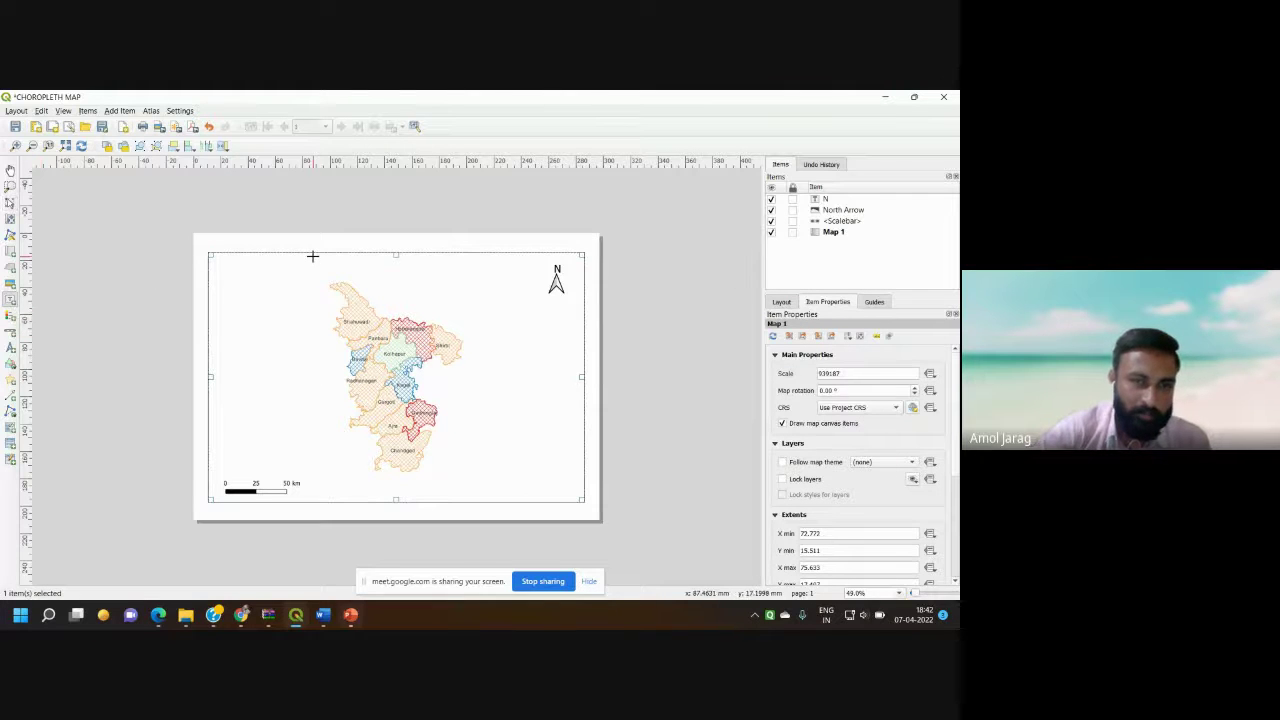
drag(313, 257, 494, 272)
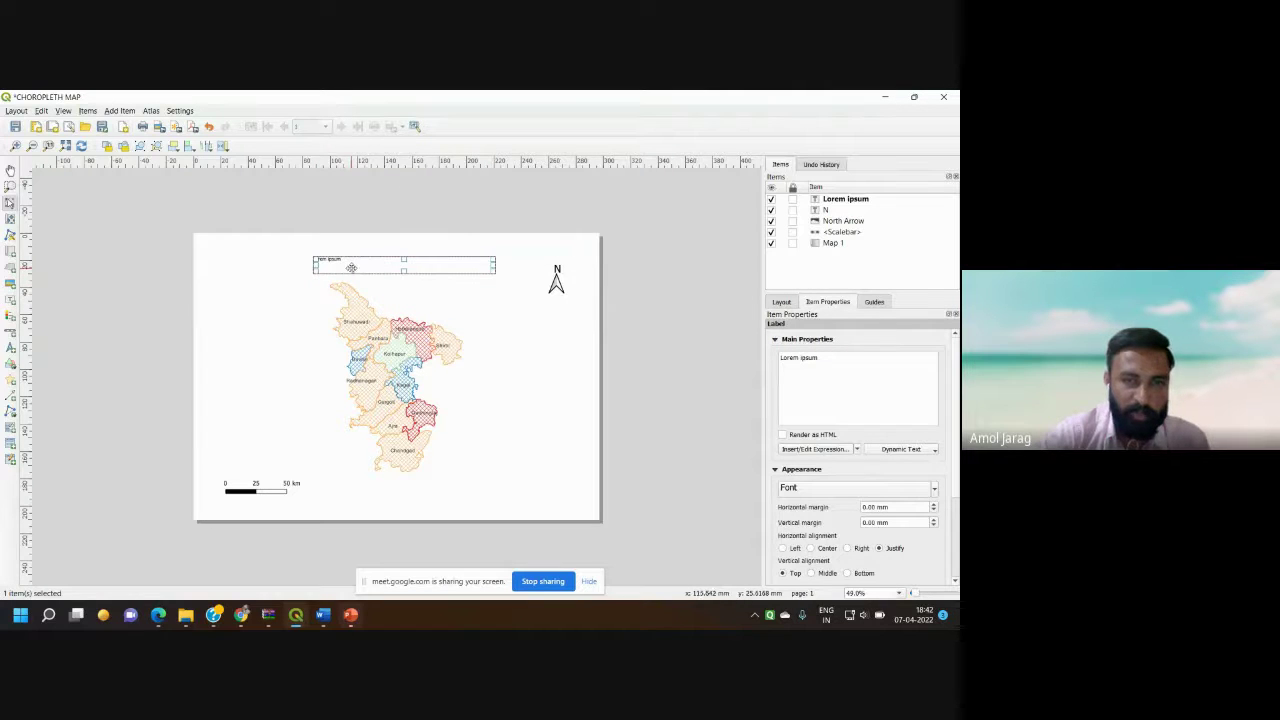
drag(825, 366, 790, 359)
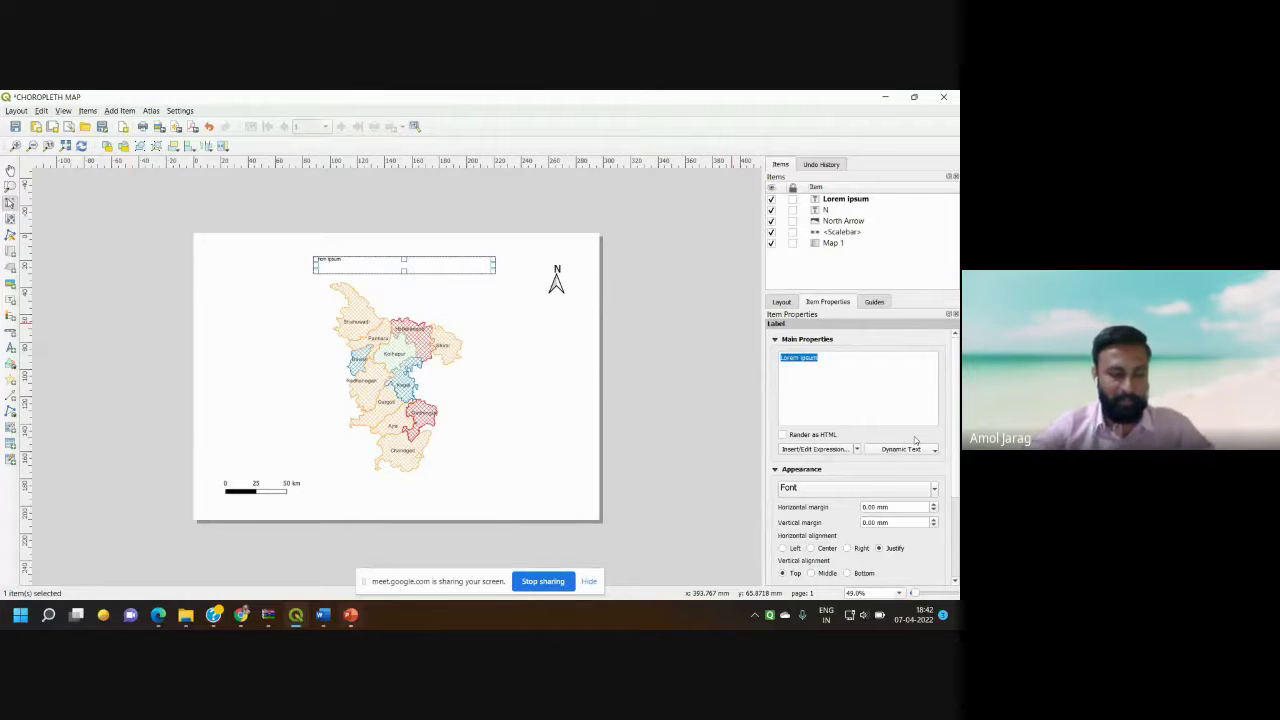
text(CHORO)
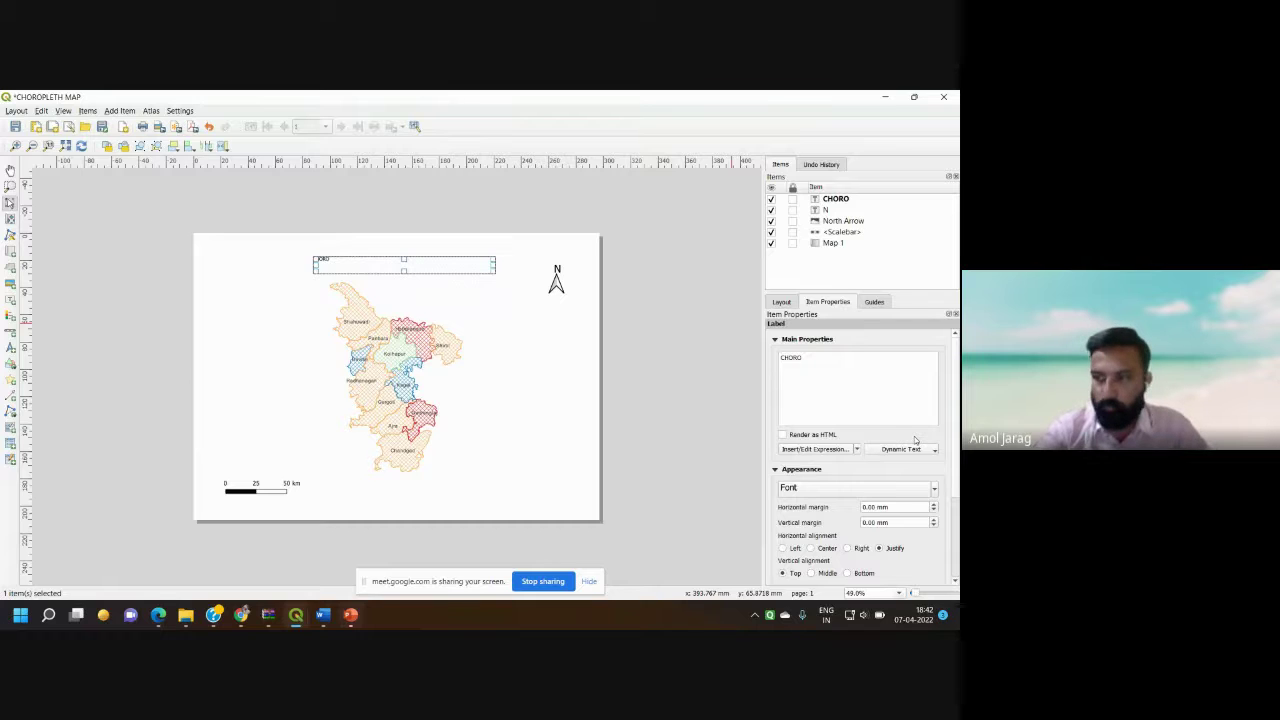
text(PLETH)
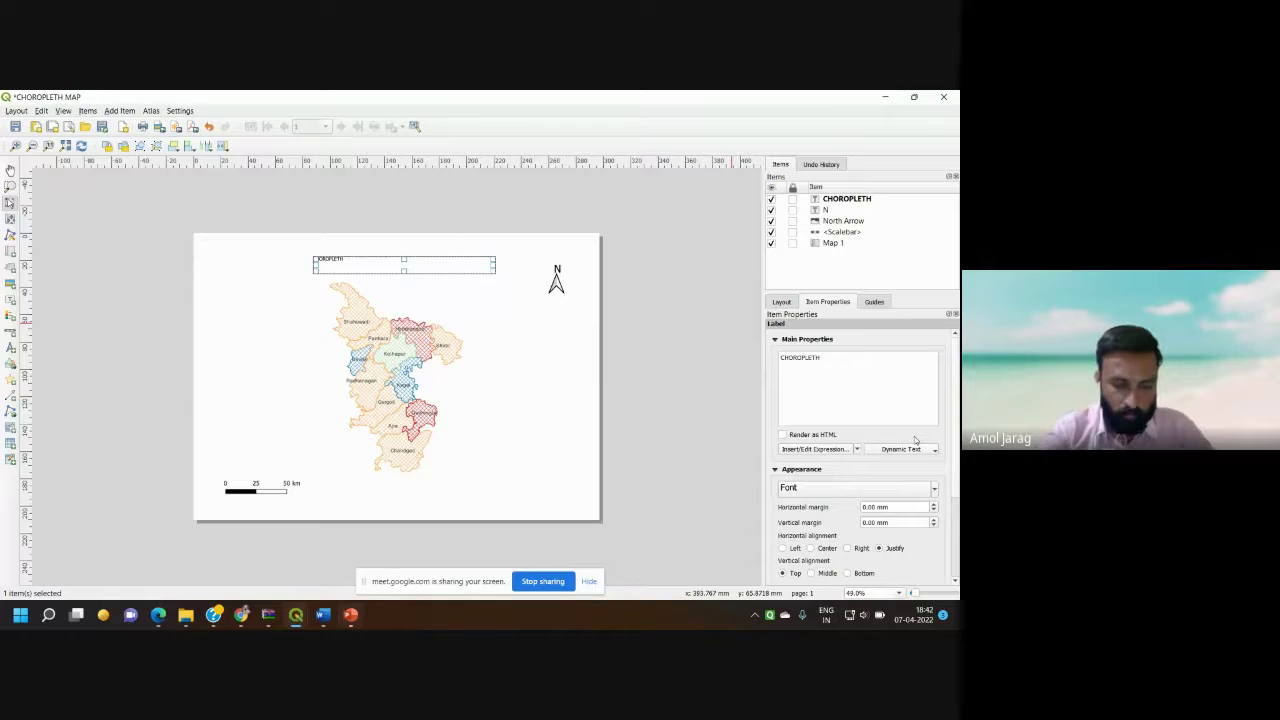
text( MAP)
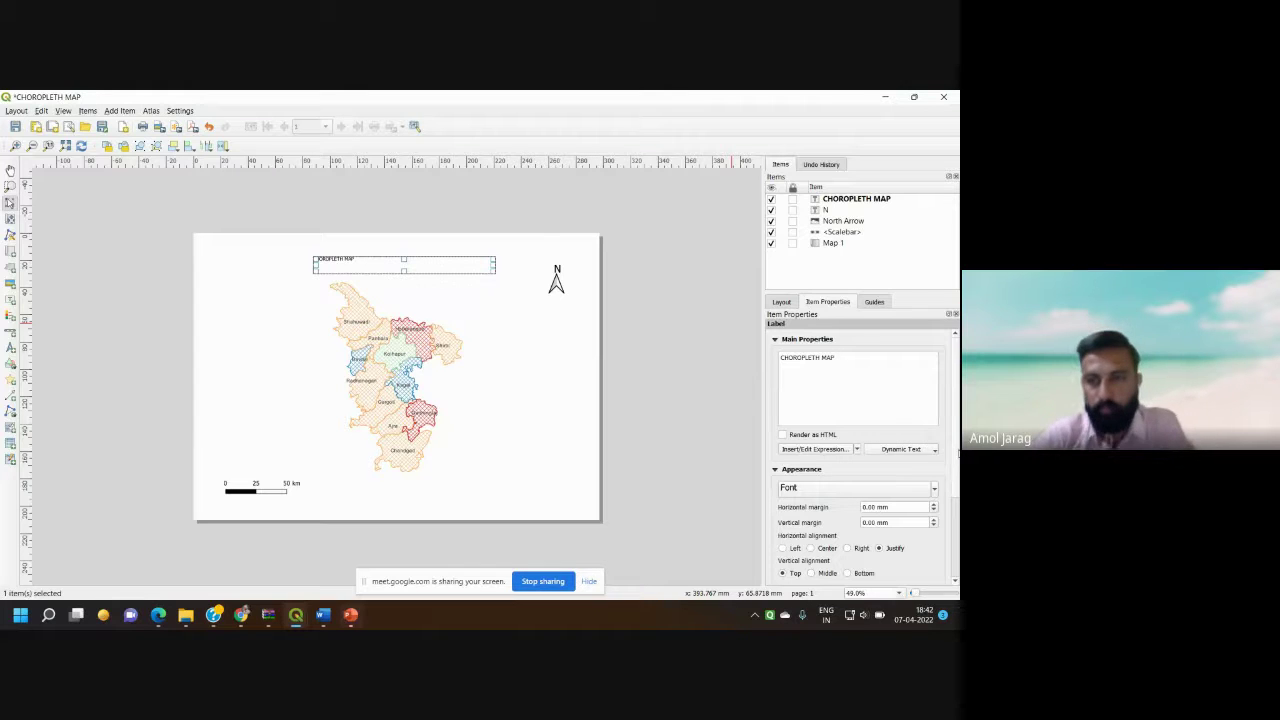
Set the CHOROPLETH MAP title font to Times New Roman, size 40.
click(850, 488)
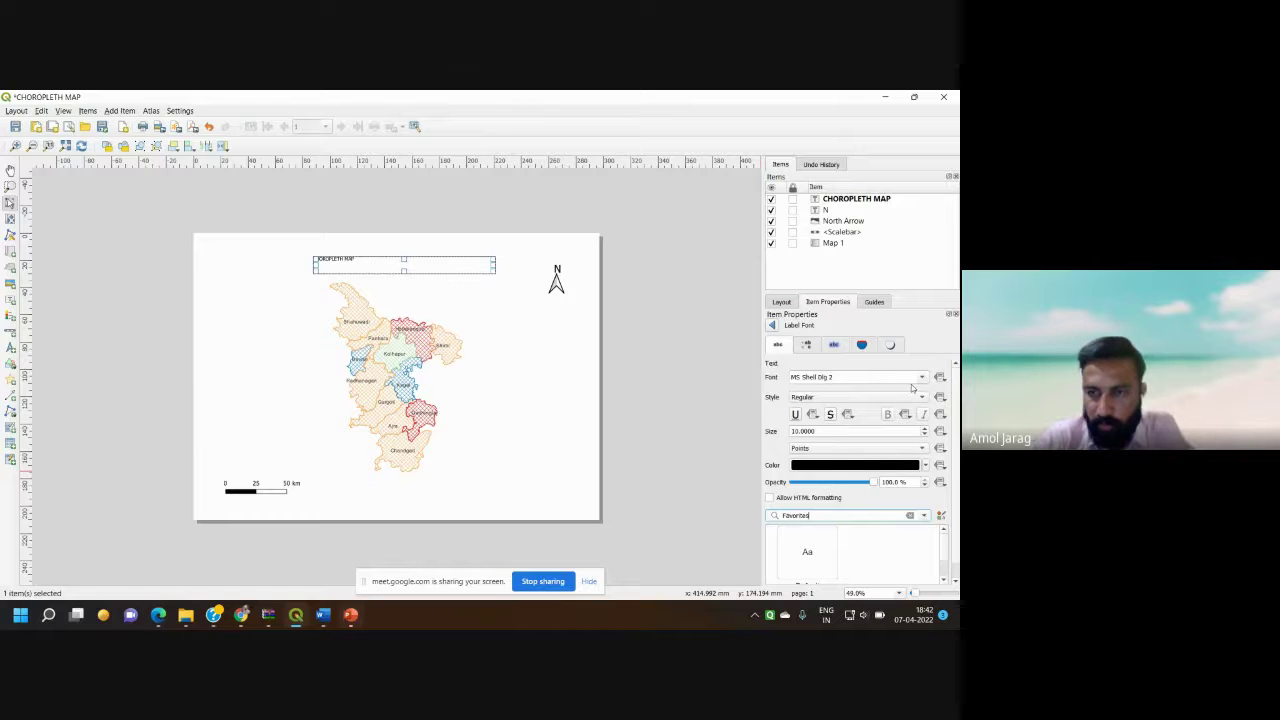
click(929, 377)
scroll(879, 478, down, 10)
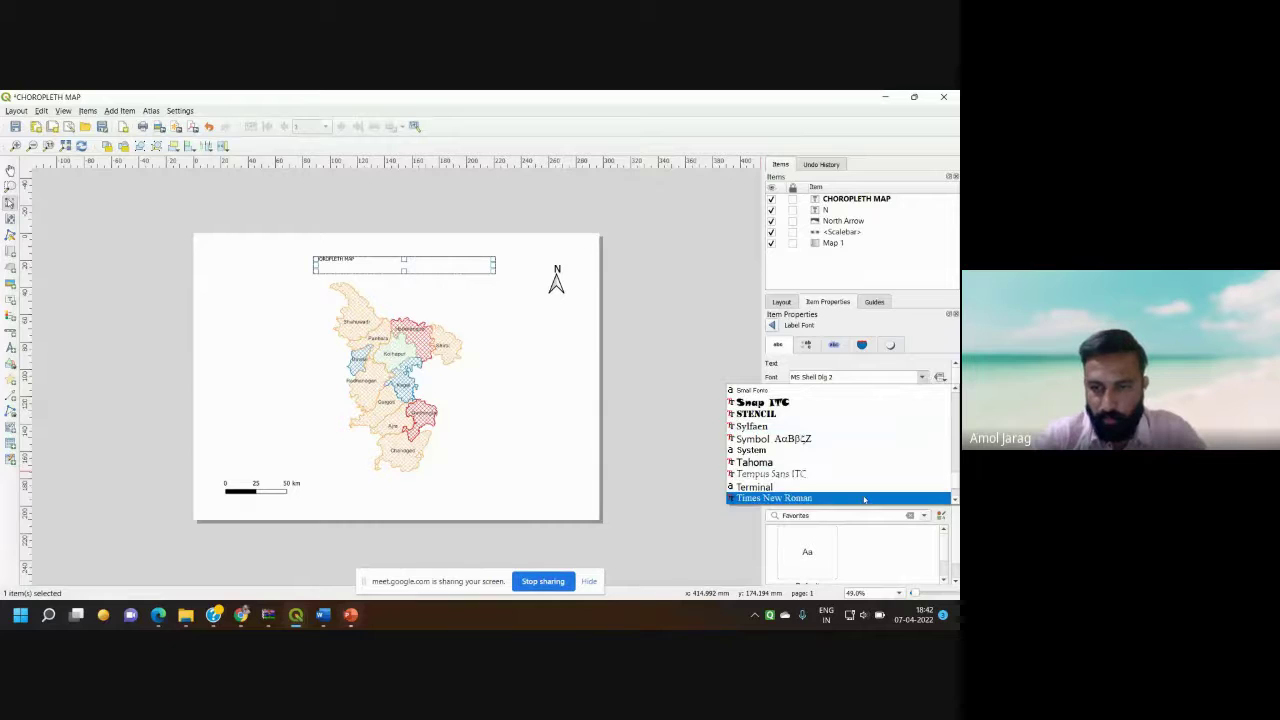
click(865, 498)
click(926, 434)
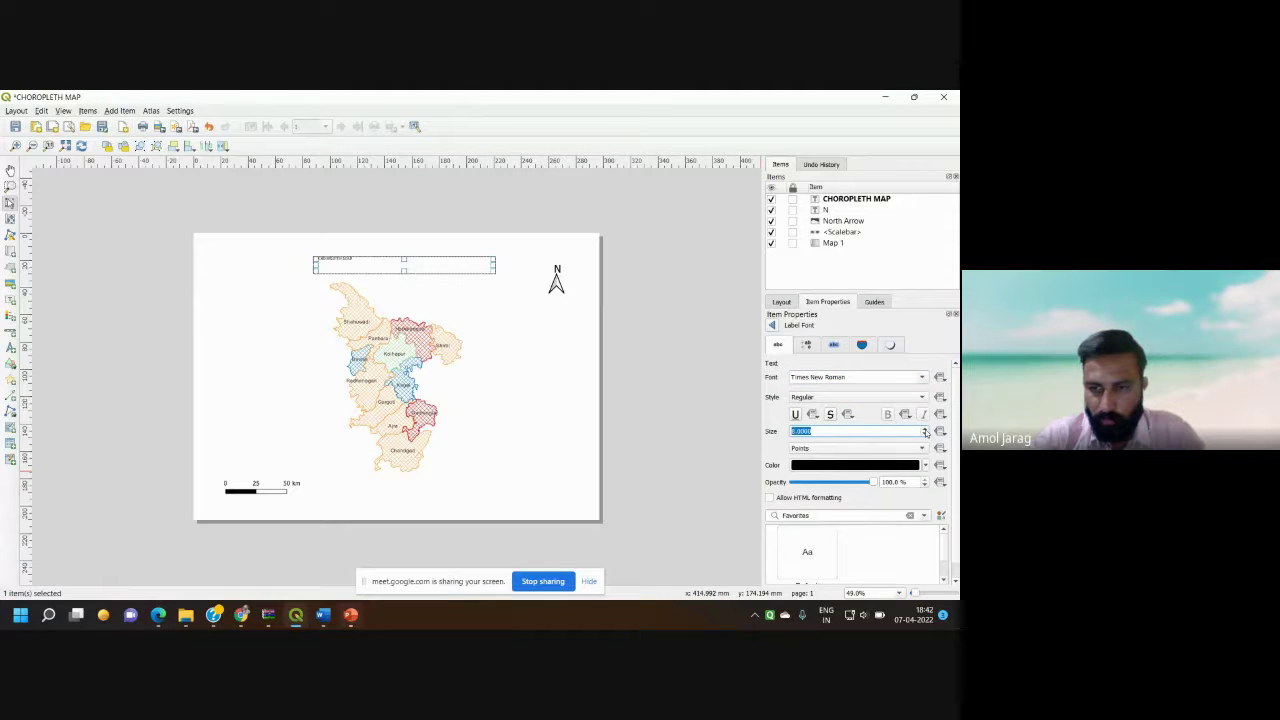
click(926, 428)
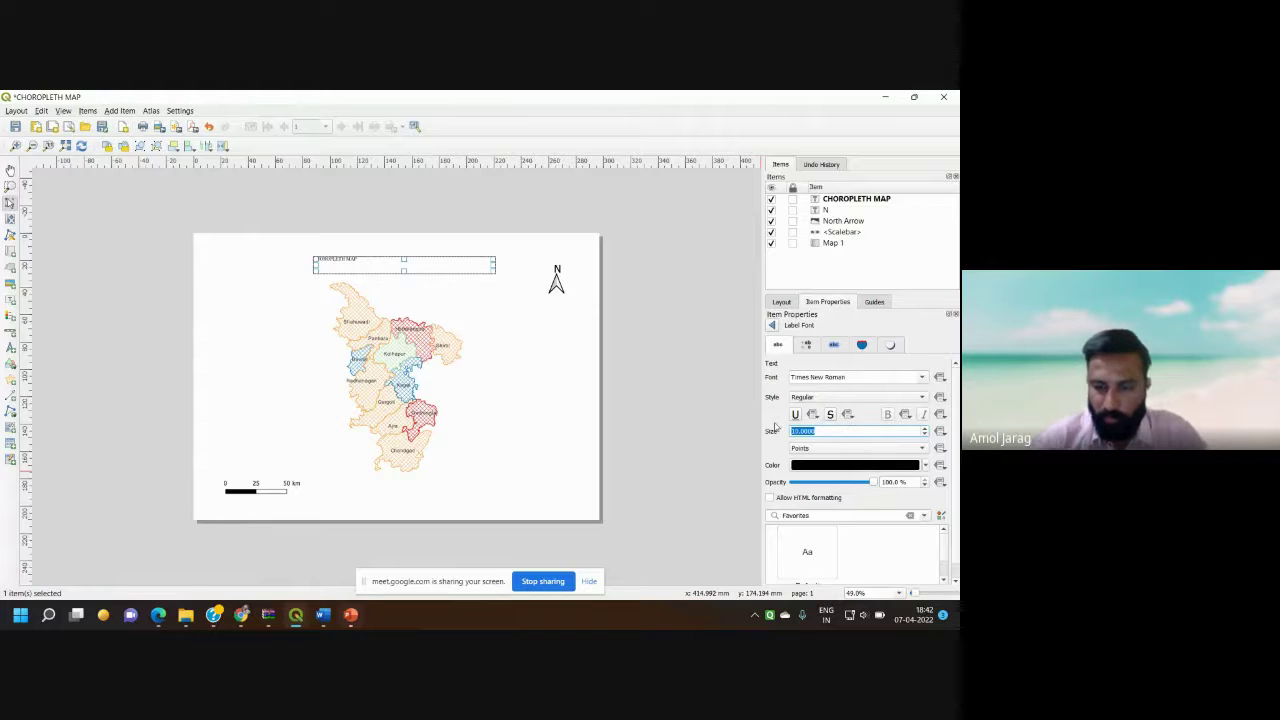
text(40)
key(Return)
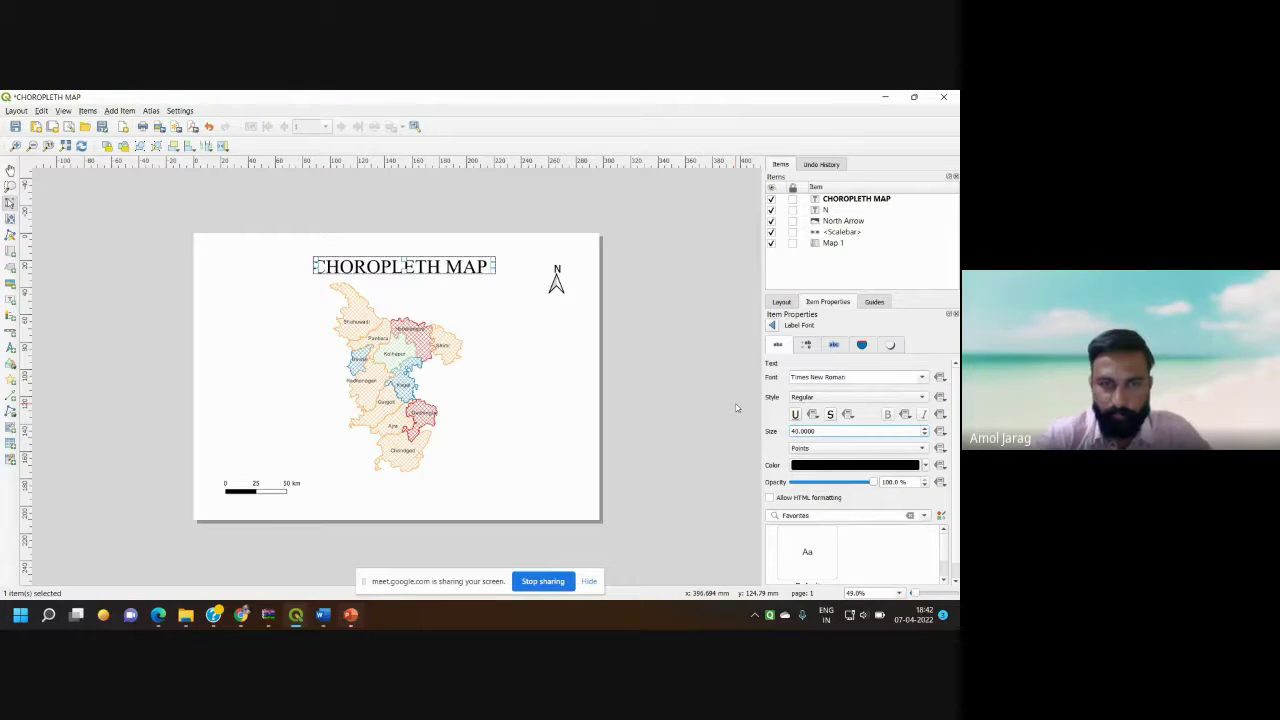
click(563, 399)
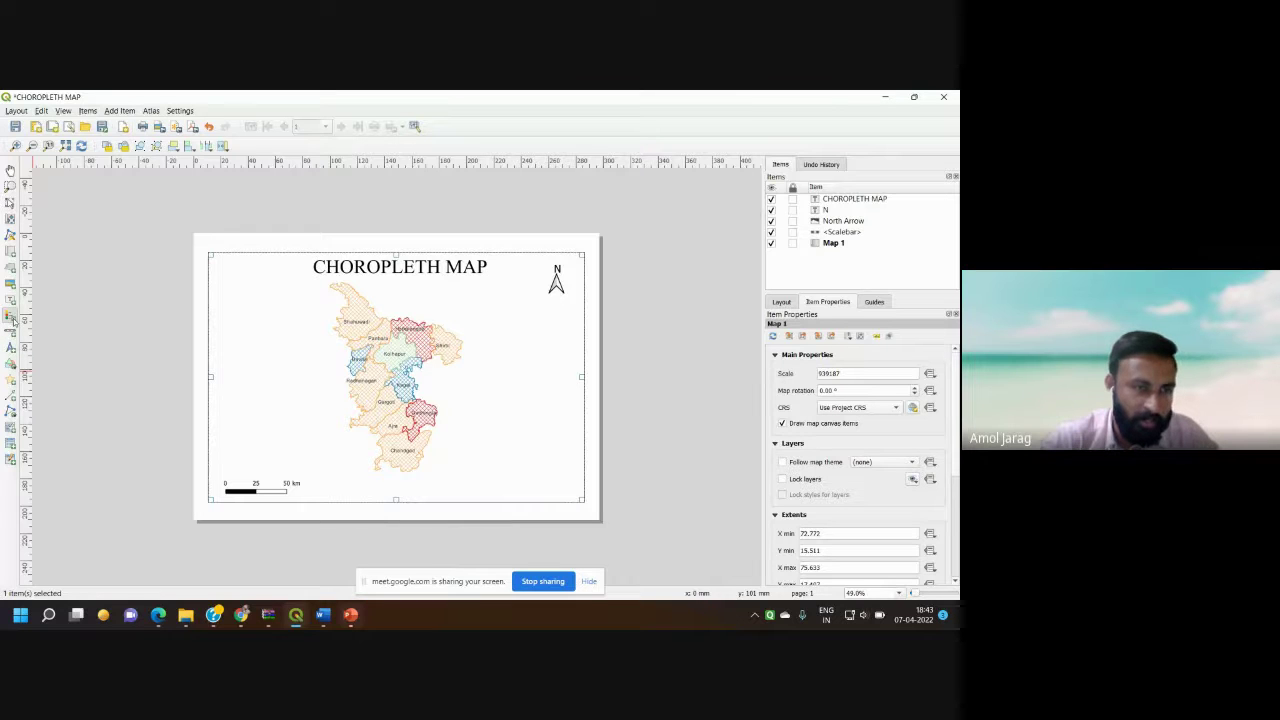
Place a legend of the five population classes (3622 to 1106126) at the map's lower right.
click(9, 316)
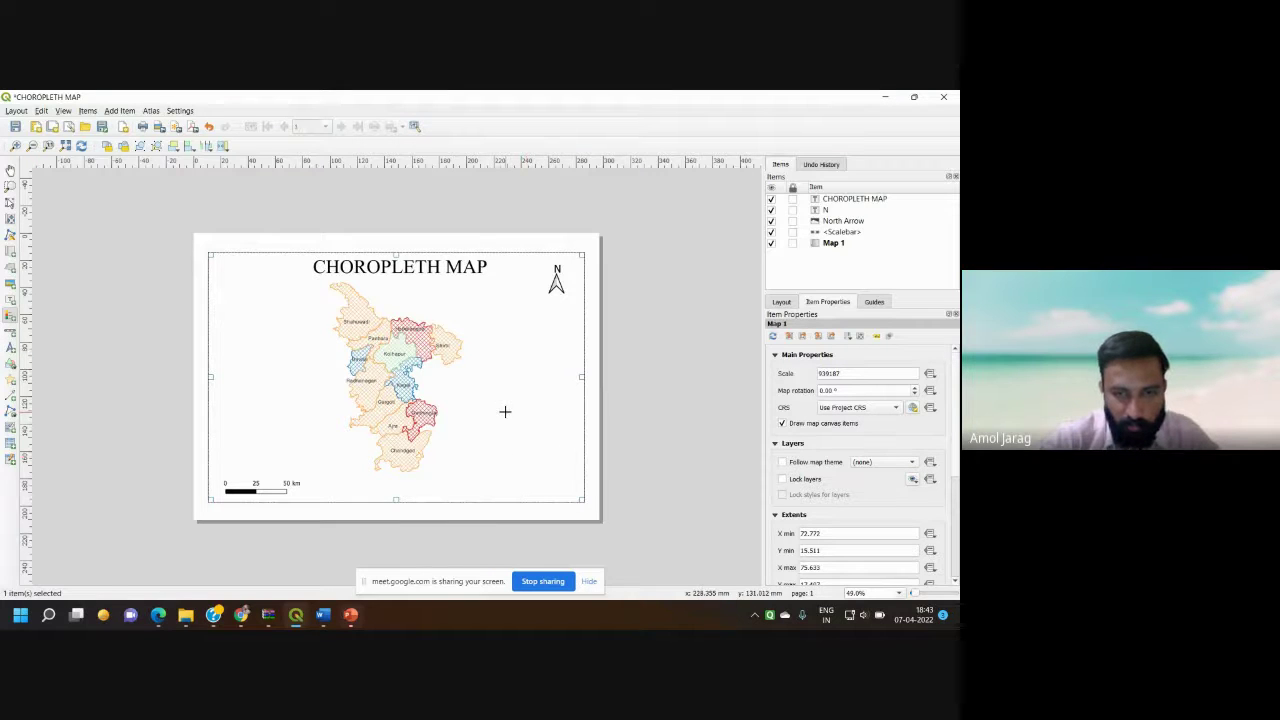
drag(505, 412, 574, 486)
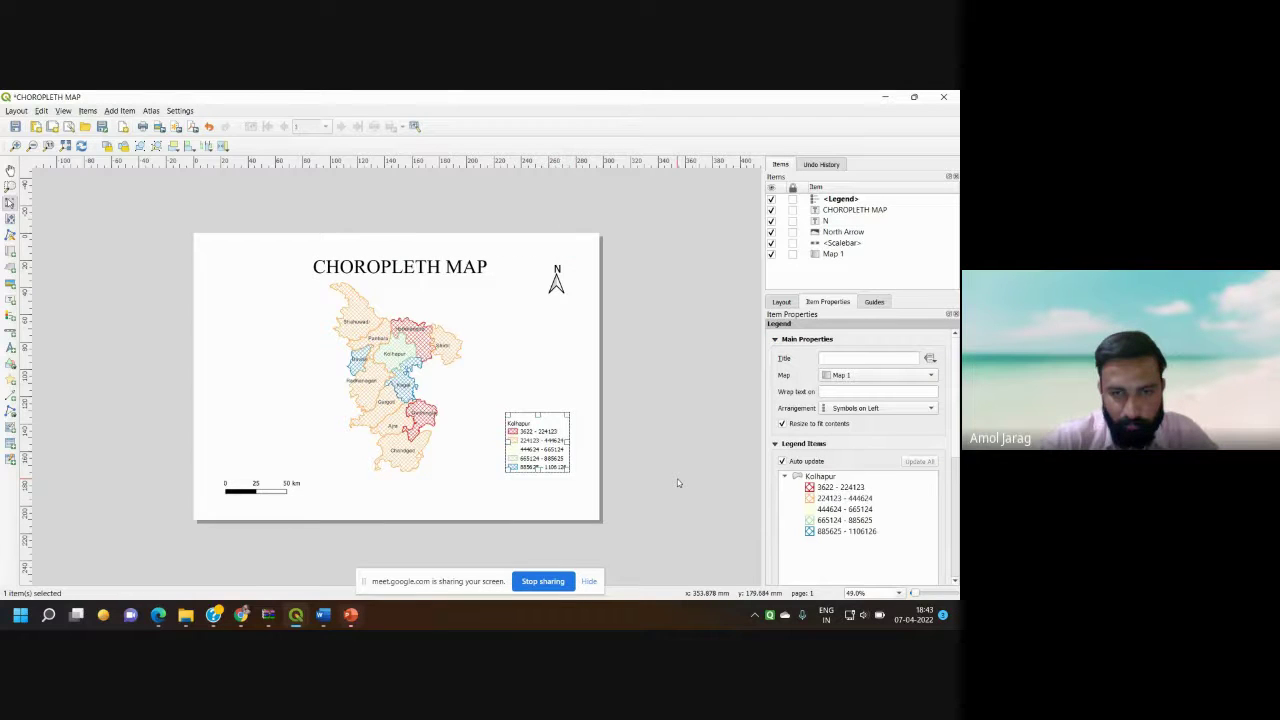
click(701, 464)
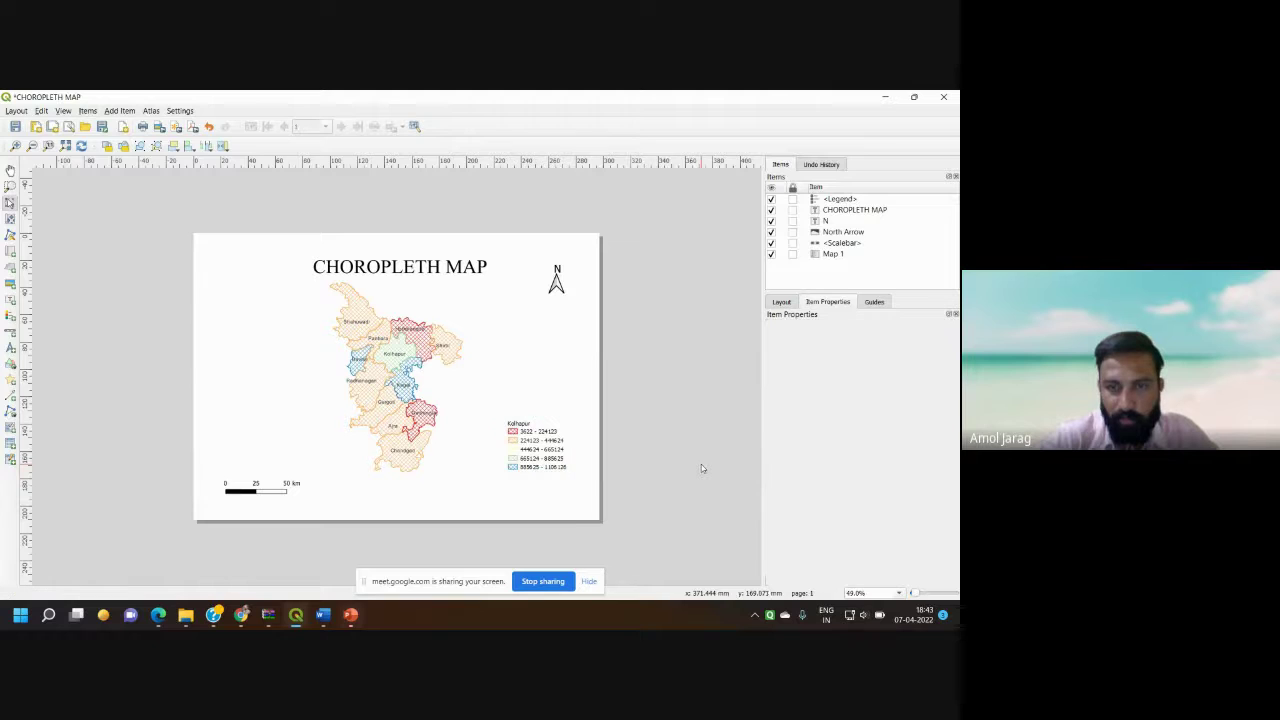
click(536, 466)
click(547, 504)
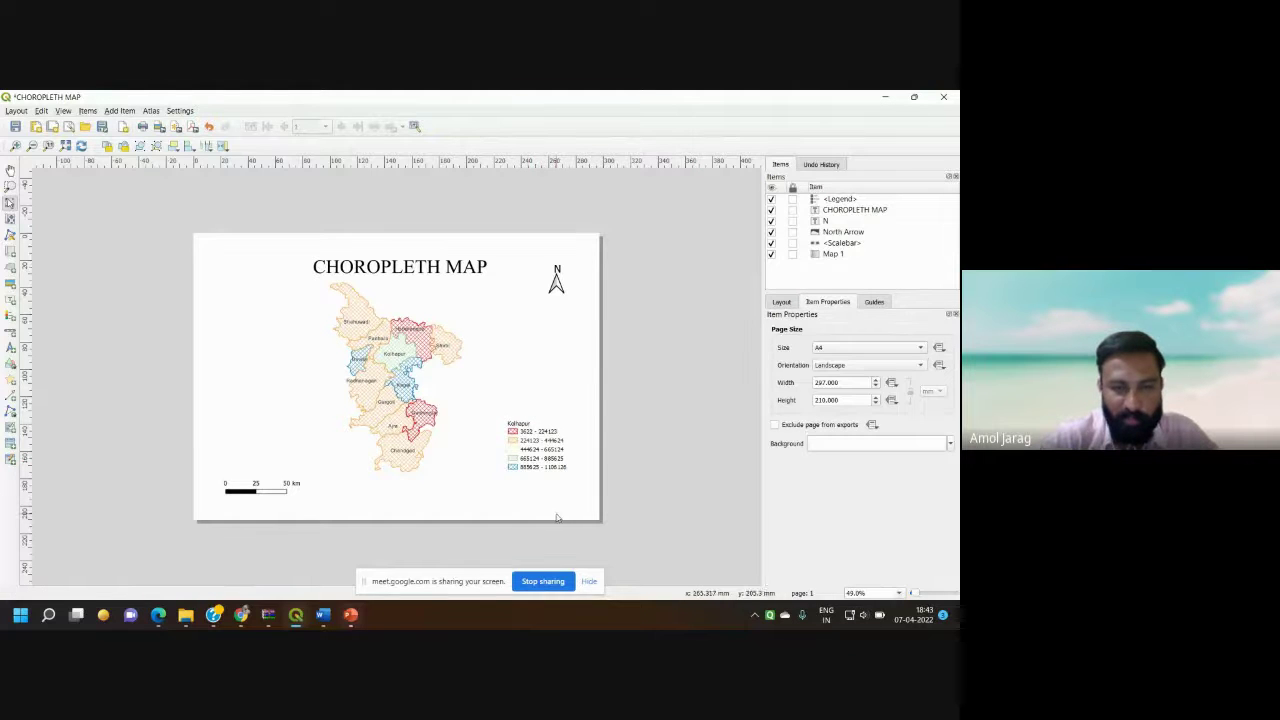
click(323, 370)
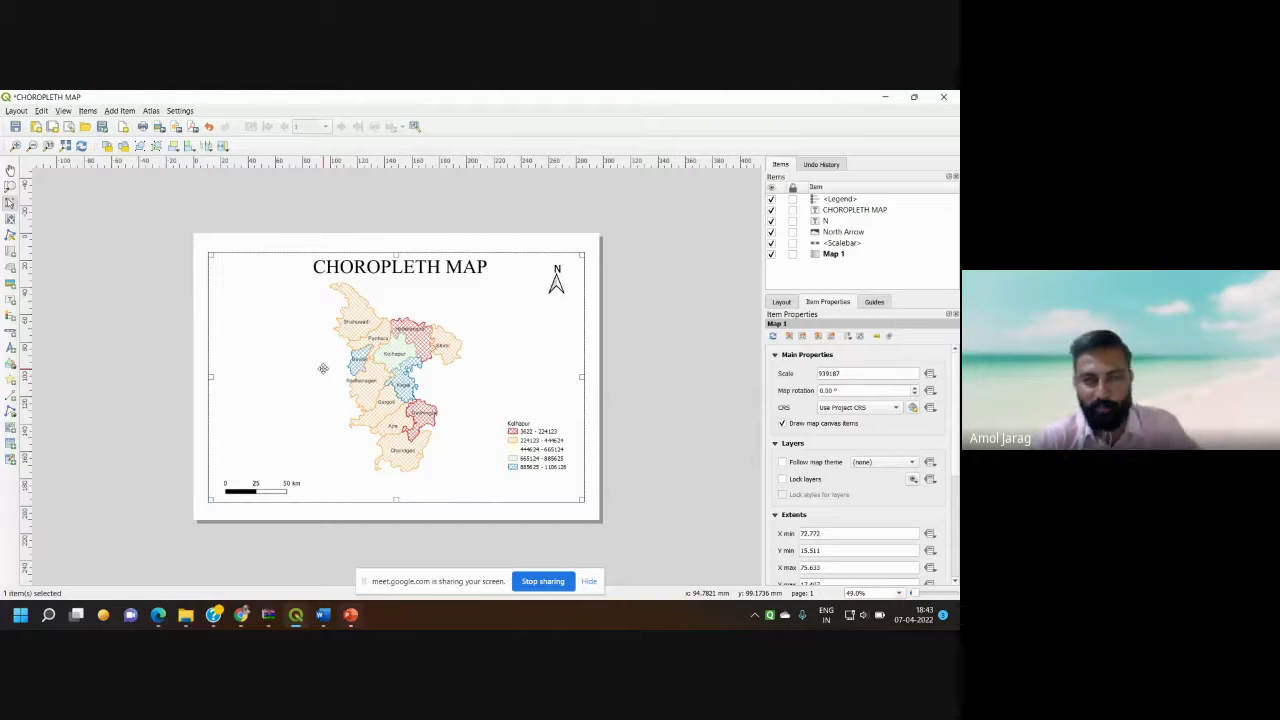
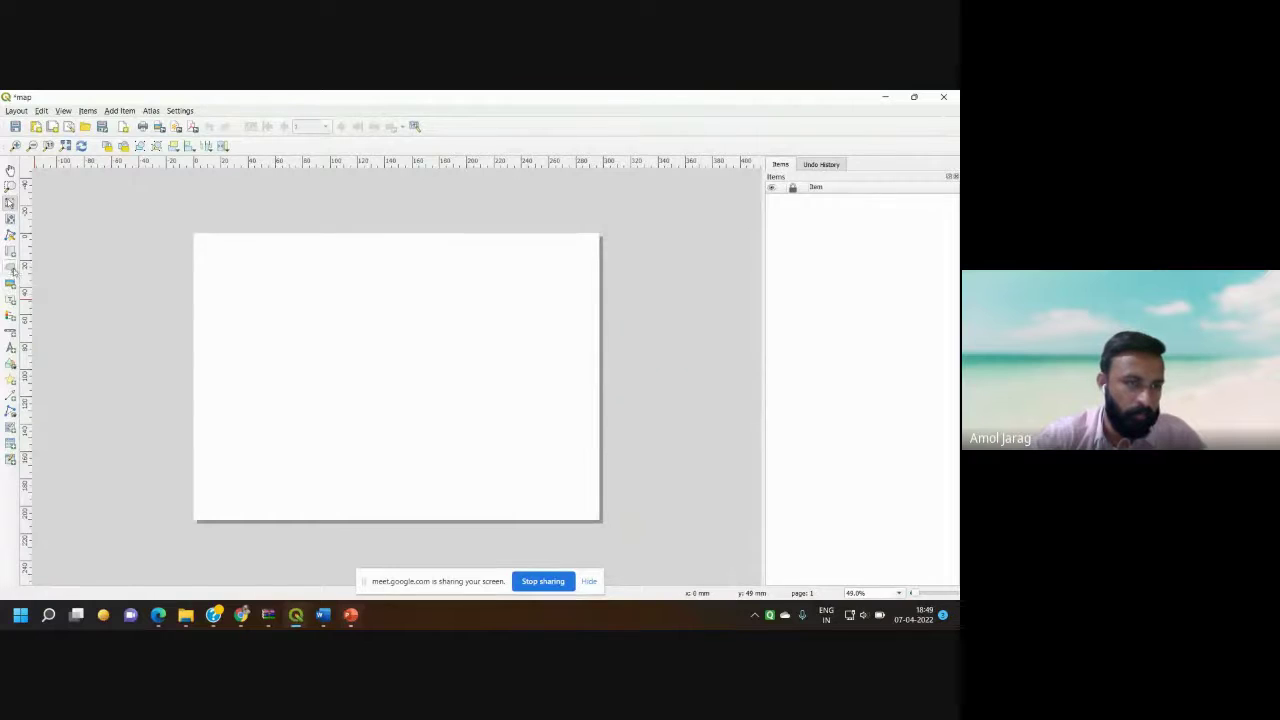
Draw the Kolhapur district map frame across the page with a scale bar at lower left.
click(11, 252)
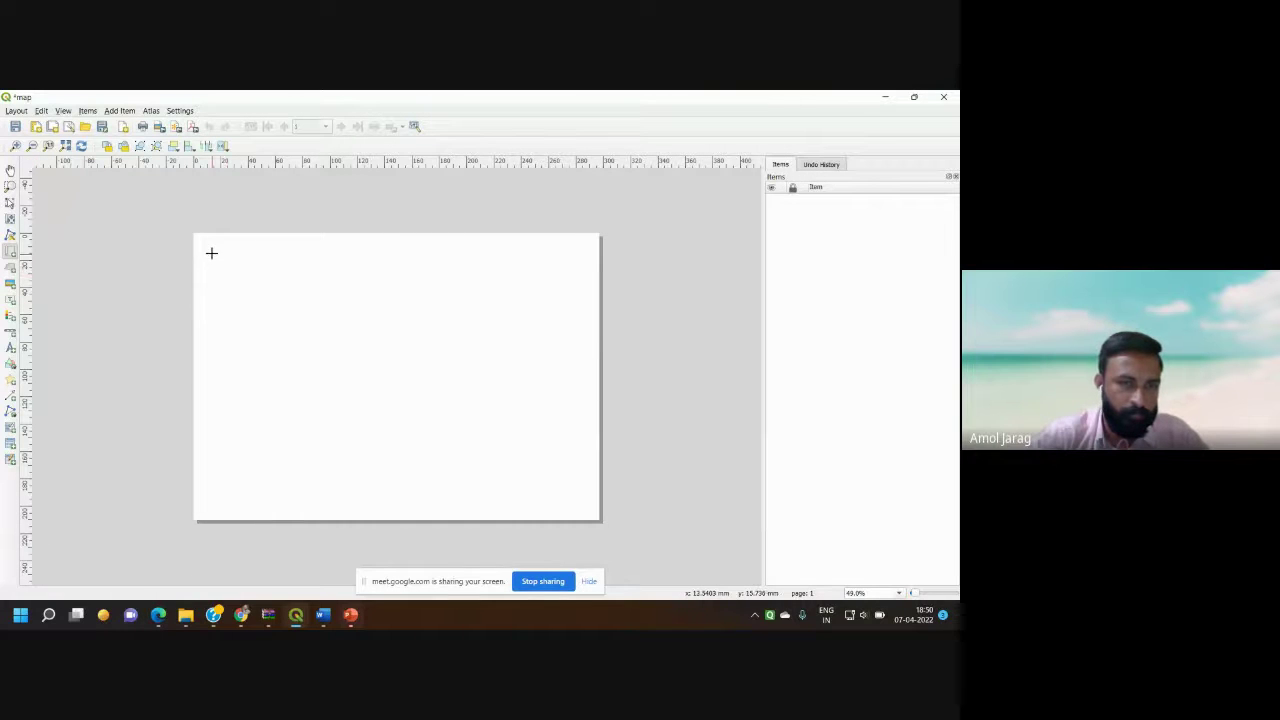
drag(211, 251, 581, 497)
click(10, 331)
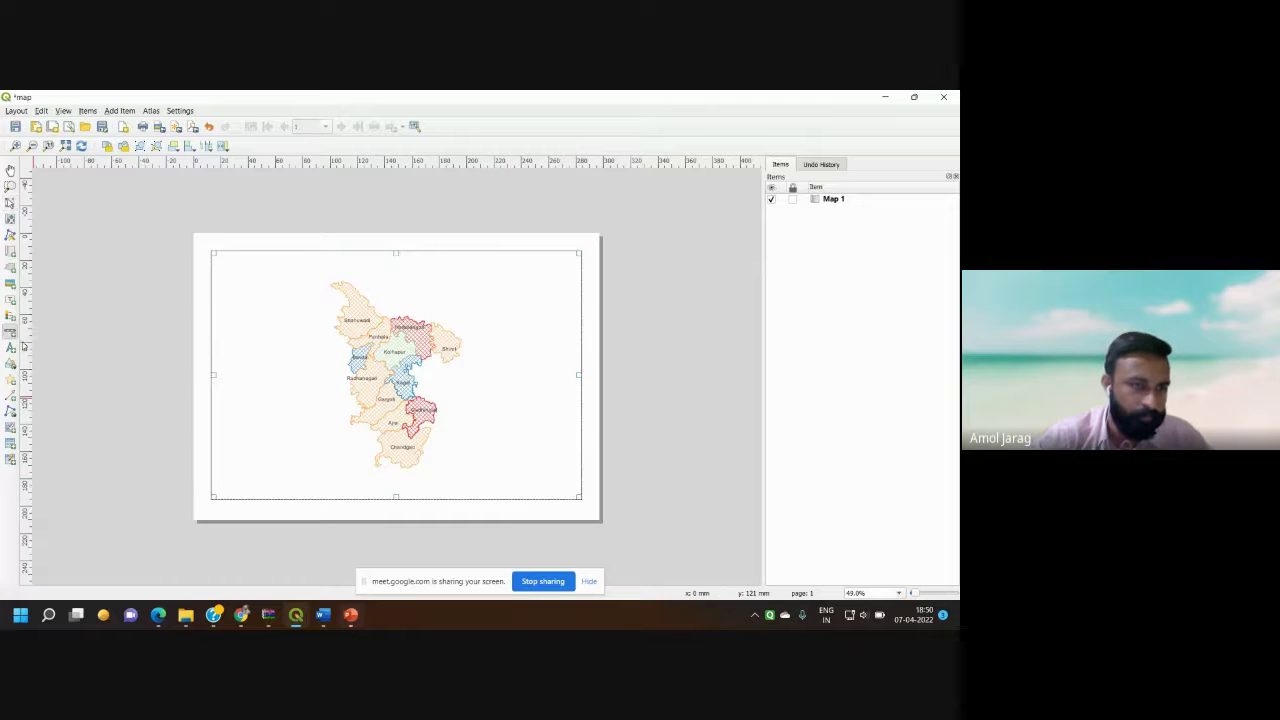
drag(234, 467, 348, 490)
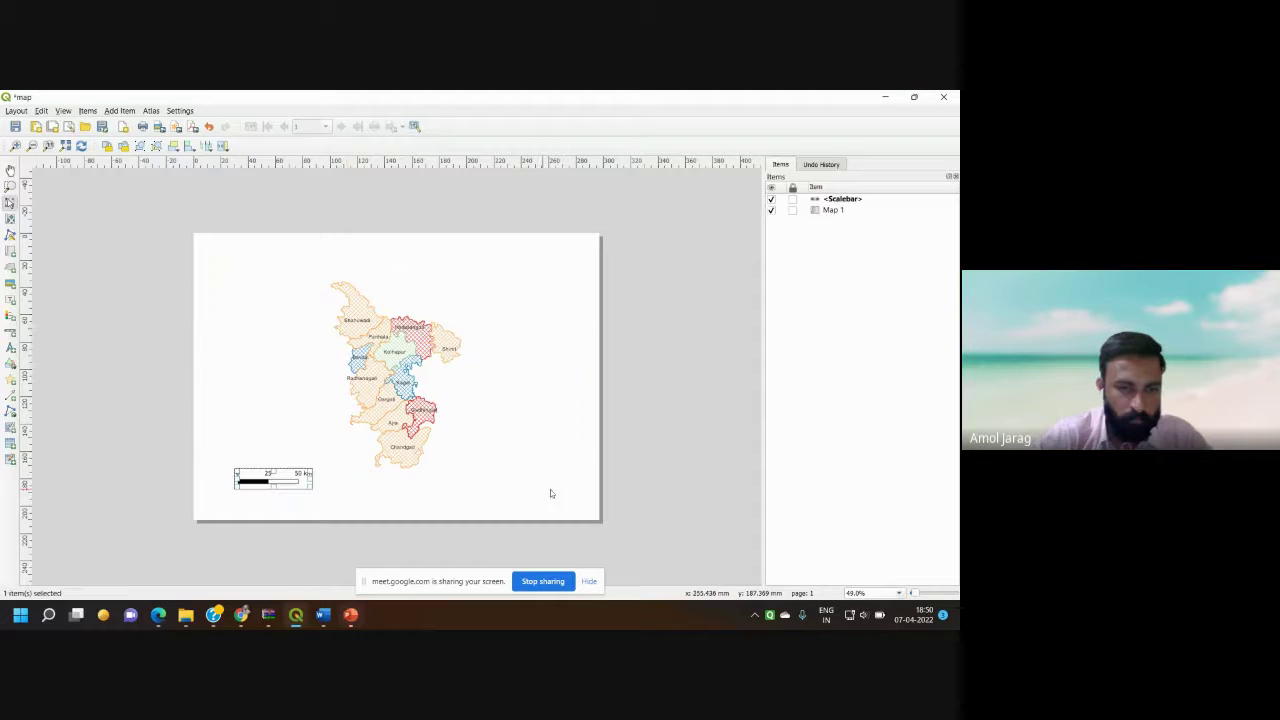
Add a north arrow near the top right of the page.
click(119, 110)
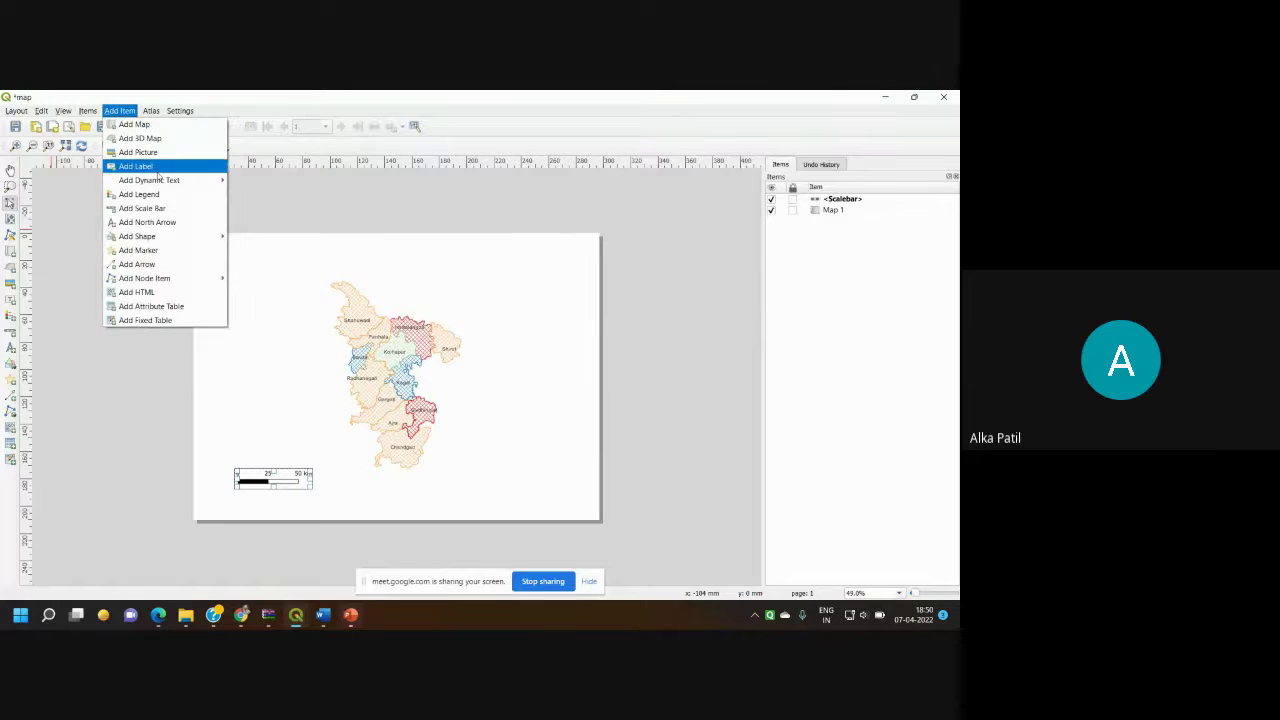
click(170, 222)
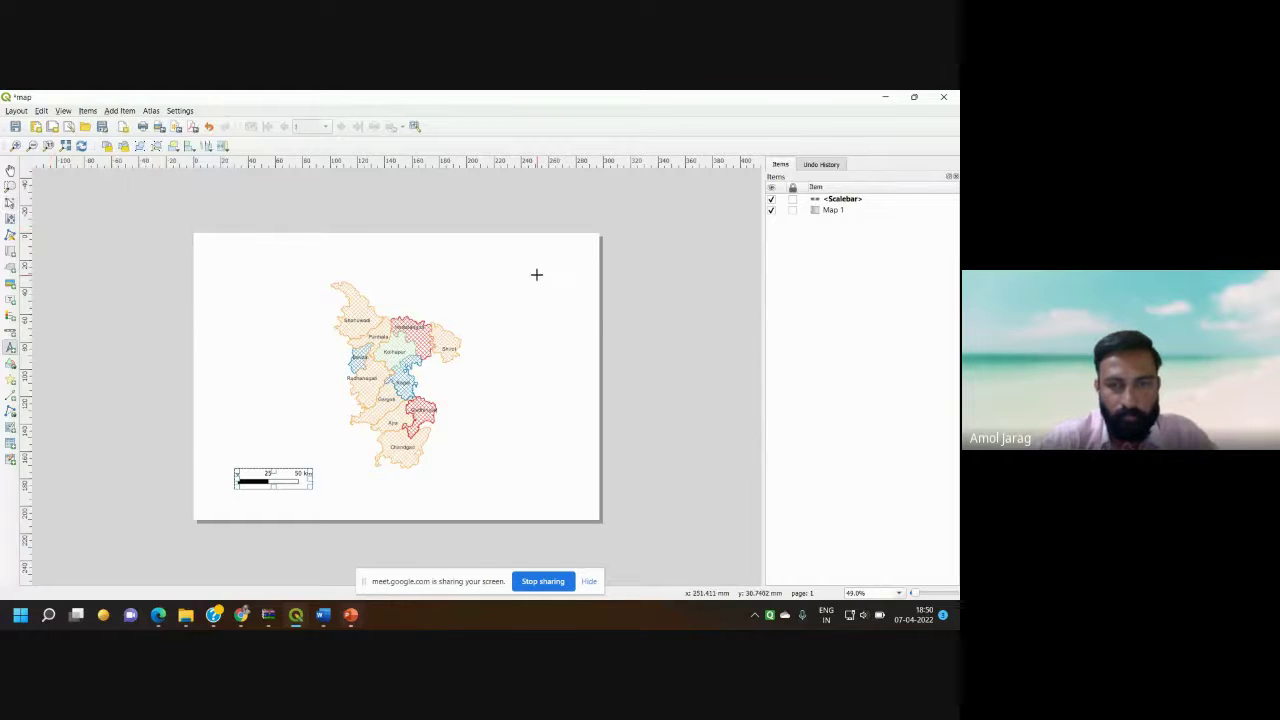
drag(536, 276, 573, 304)
click(556, 332)
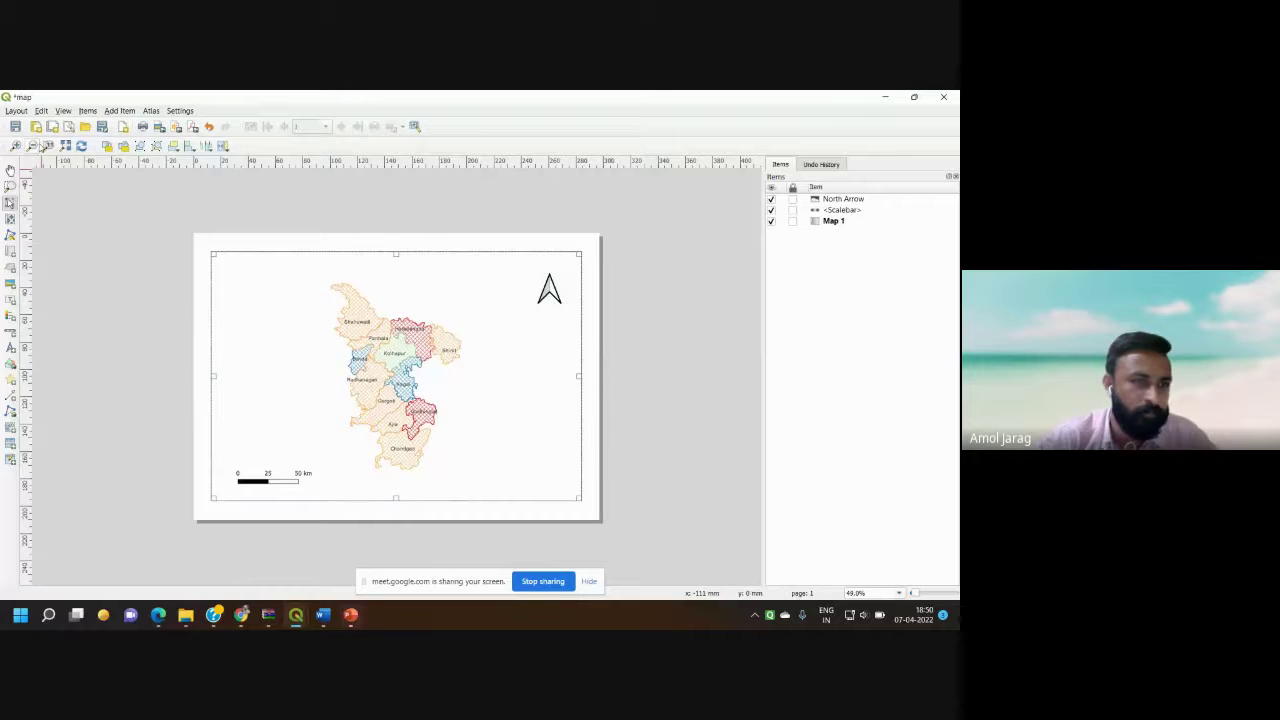
click(120, 111)
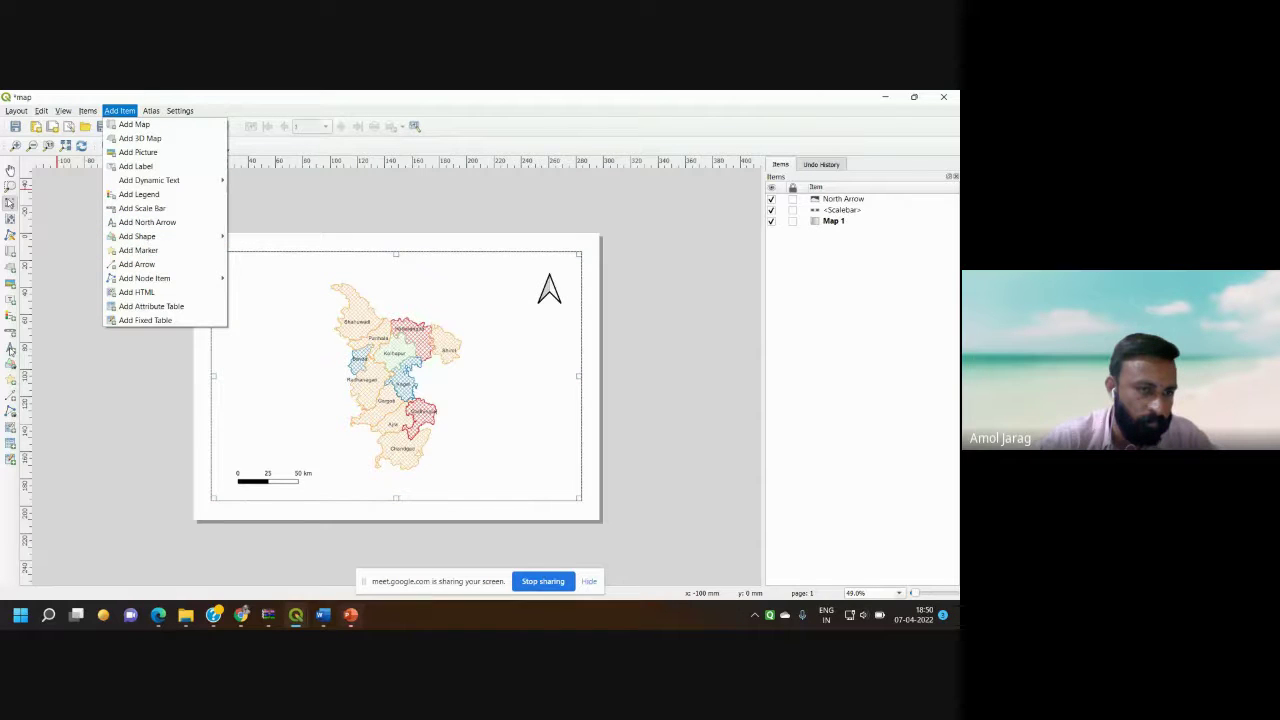
Draw a label box just above the district map, holding placeholder 'Lorem ipsum' text.
key(Escape)
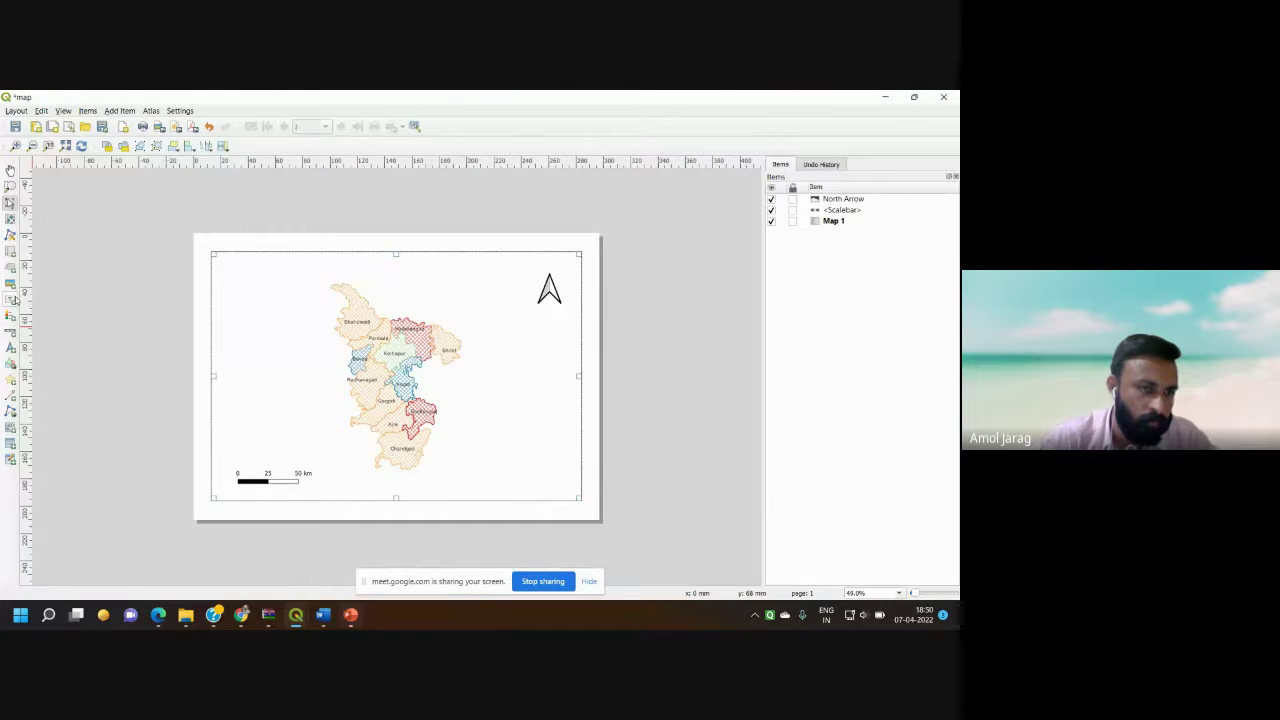
click(10, 300)
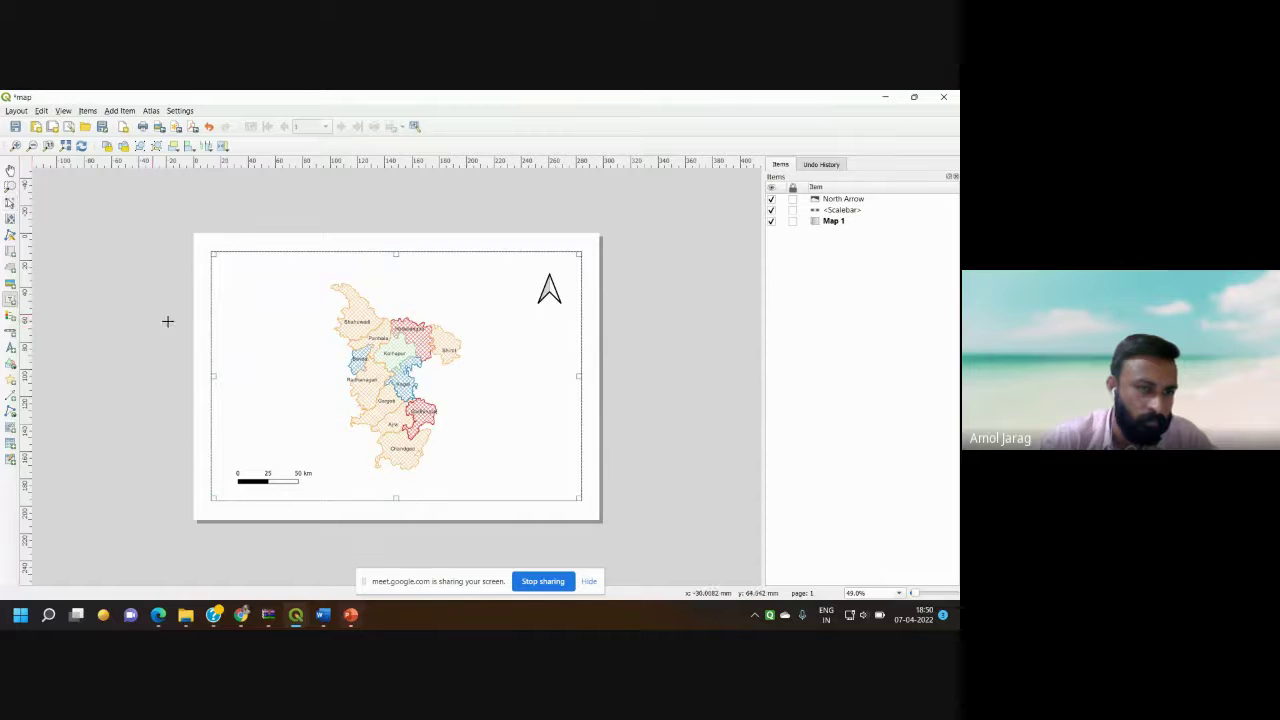
drag(302, 260, 464, 276)
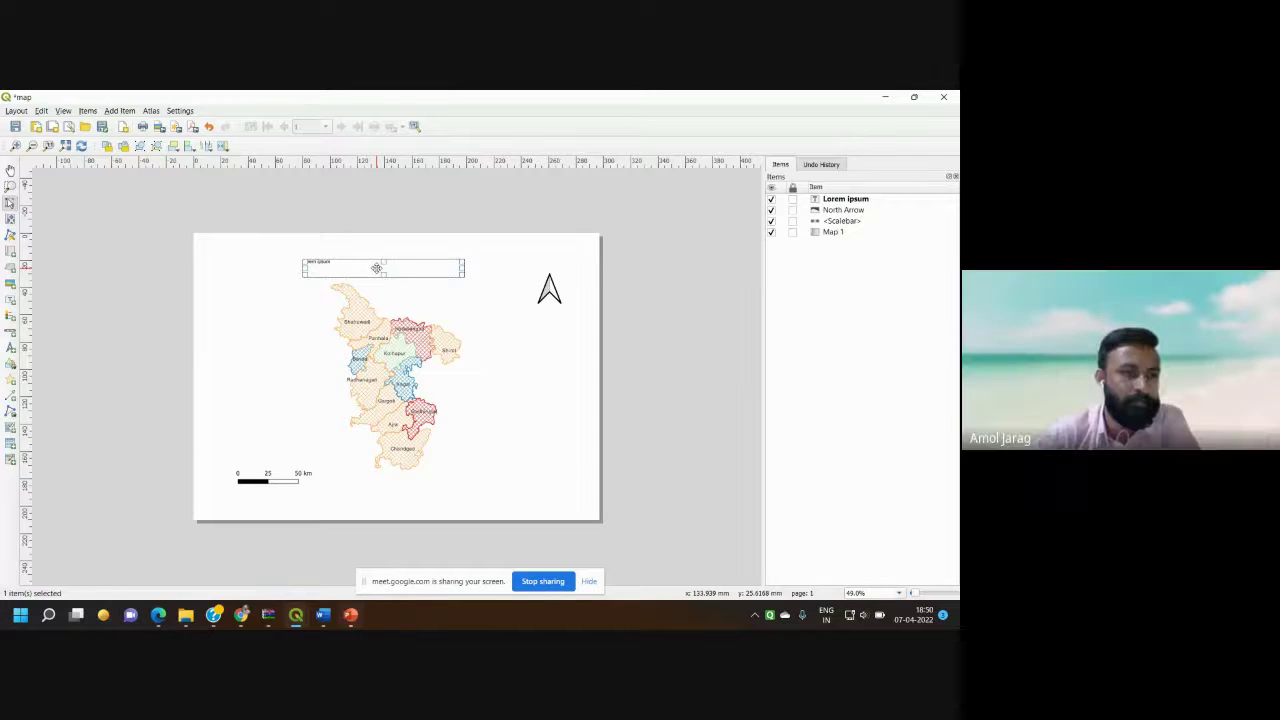
click(42, 111)
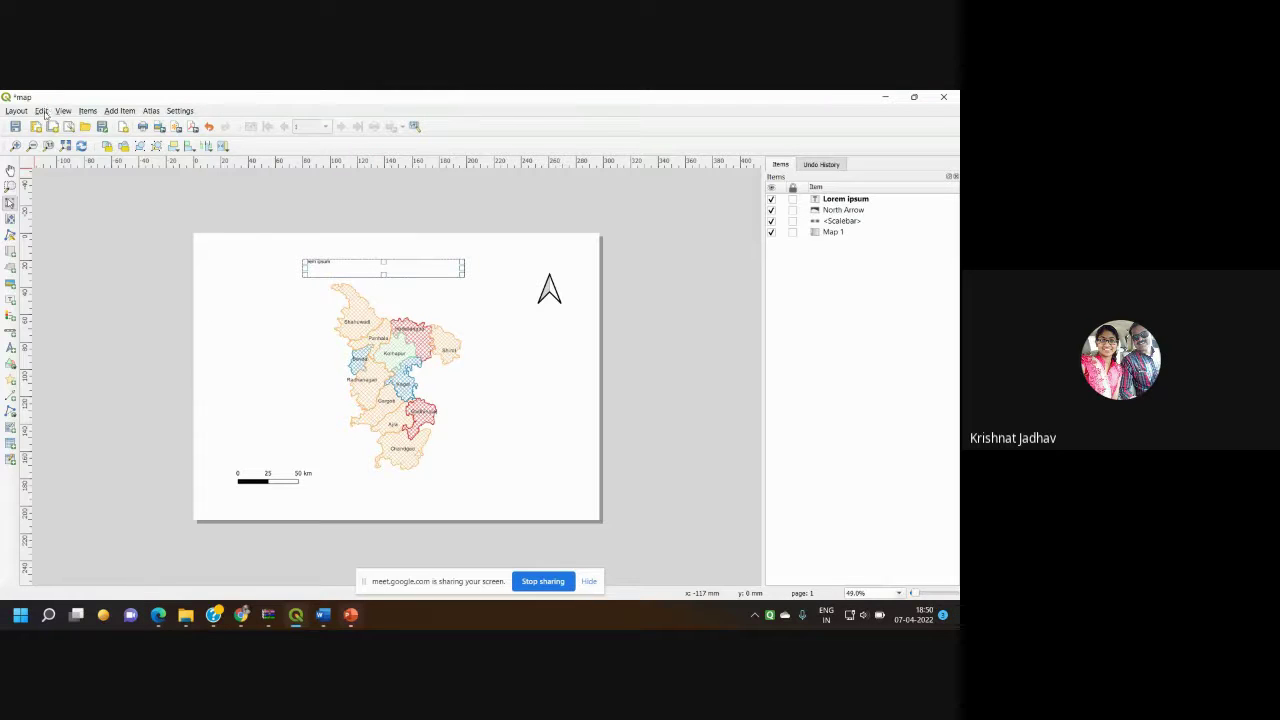
mouse_move(64, 112)
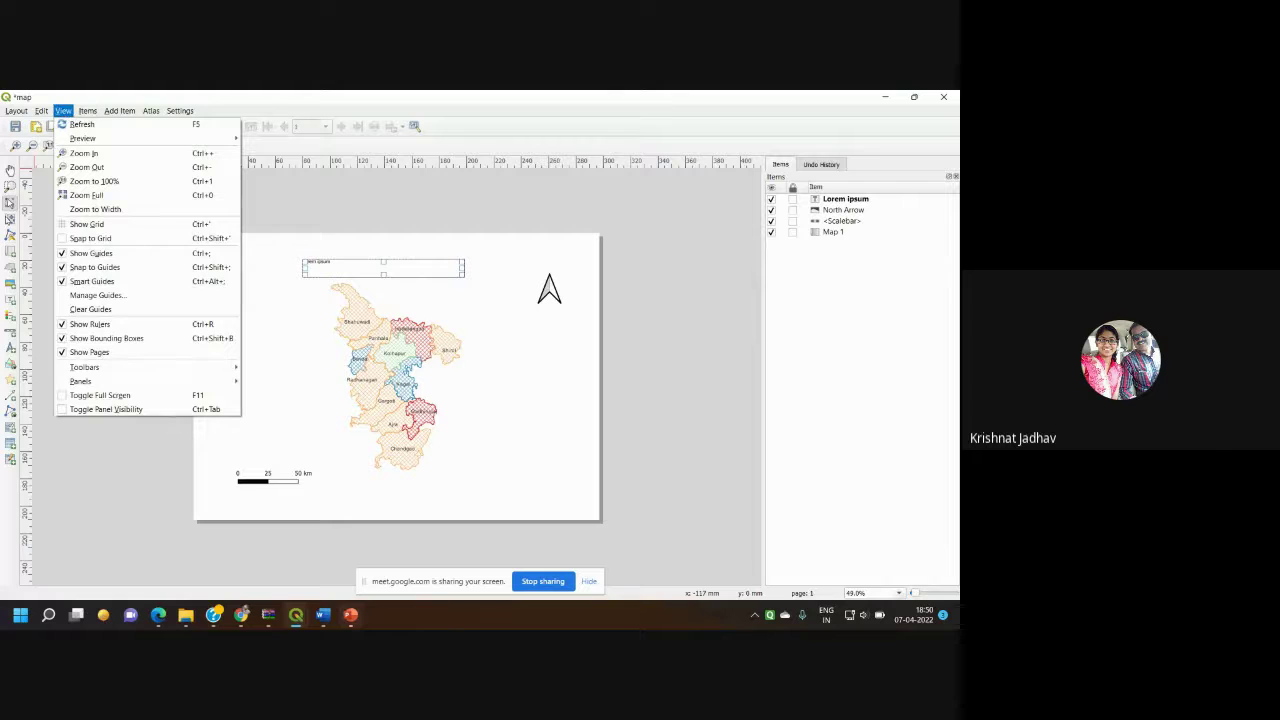
click(10, 219)
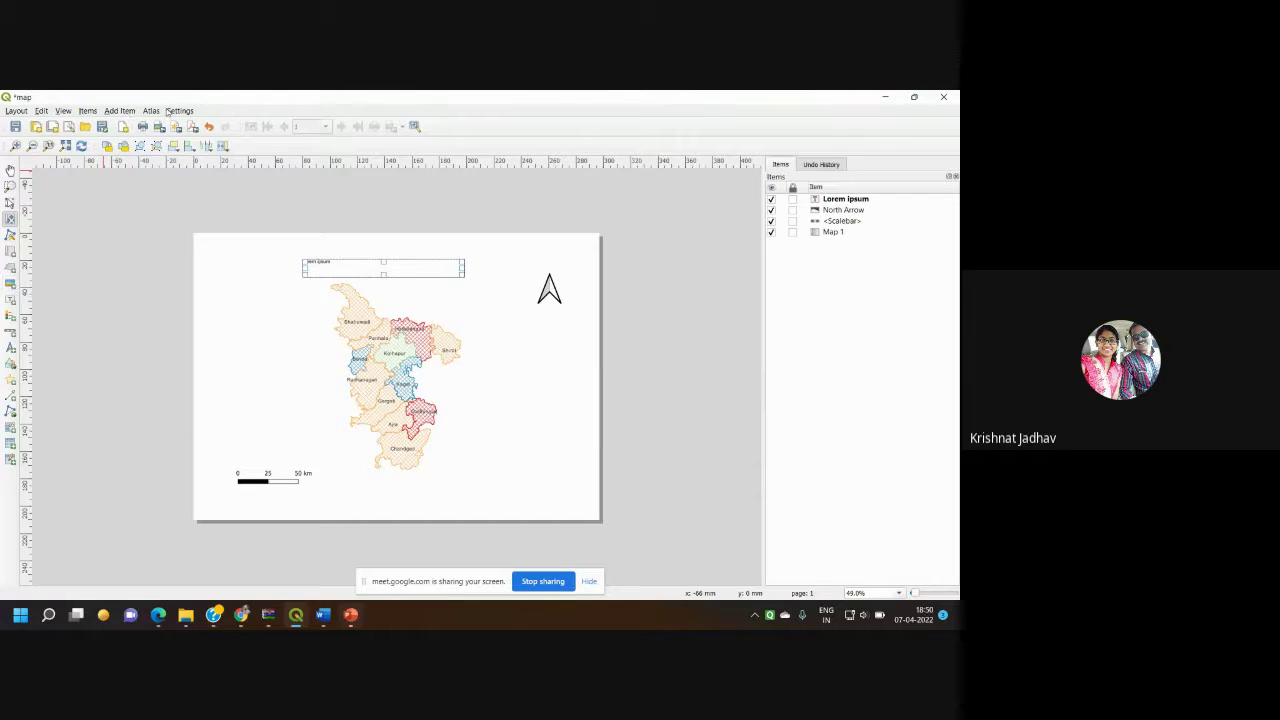
click(120, 111)
mouse_move(110, 182)
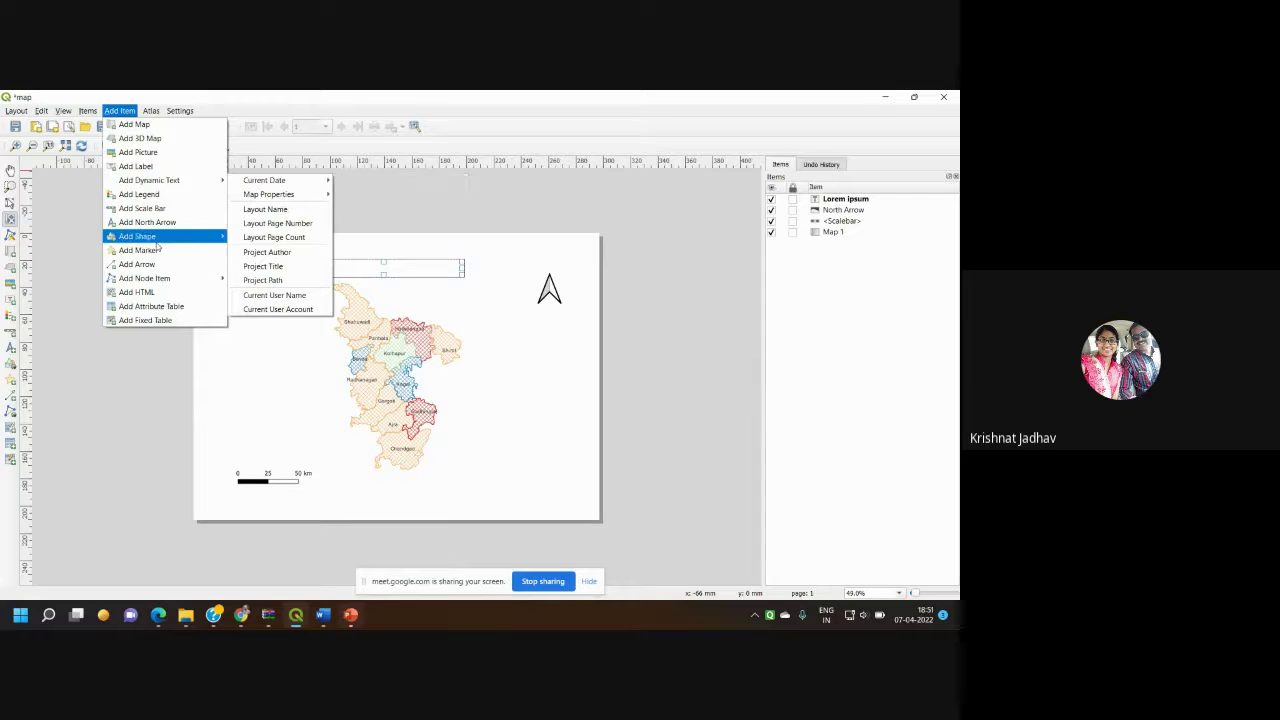
mouse_move(185, 113)
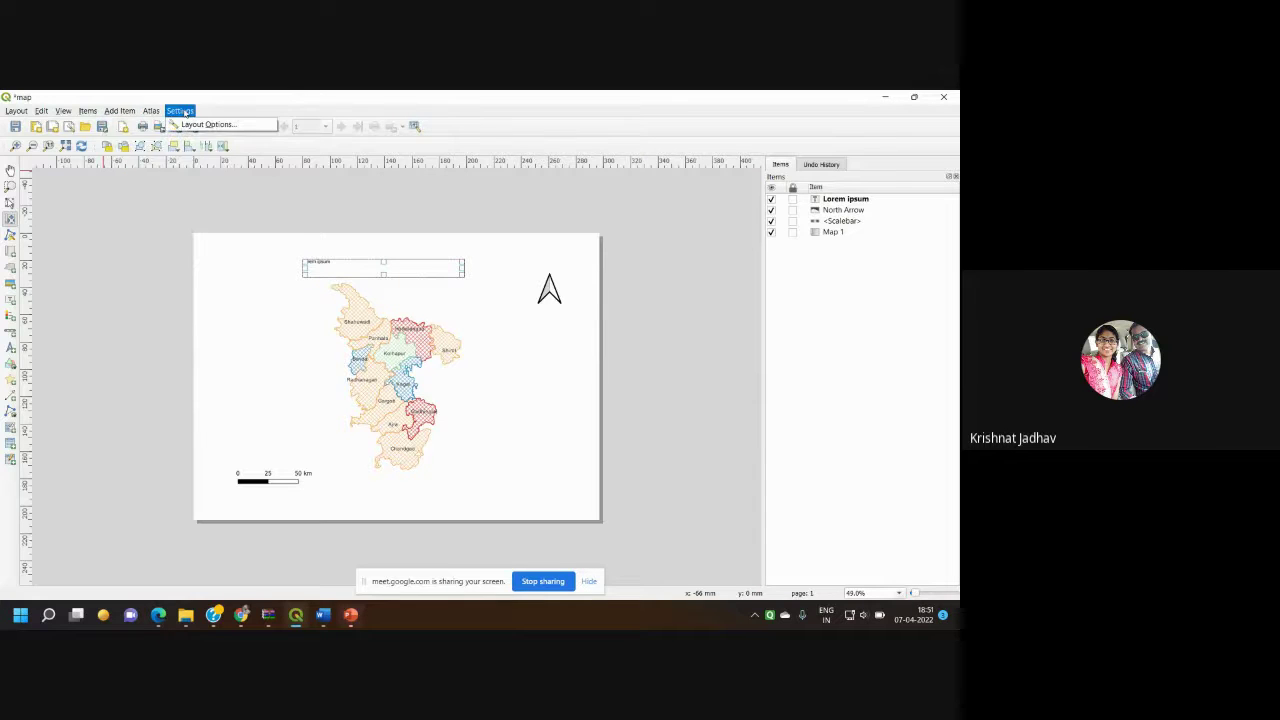
In Layout Options, set the default grid style to Solid and the grid colour to red.
click(207, 124)
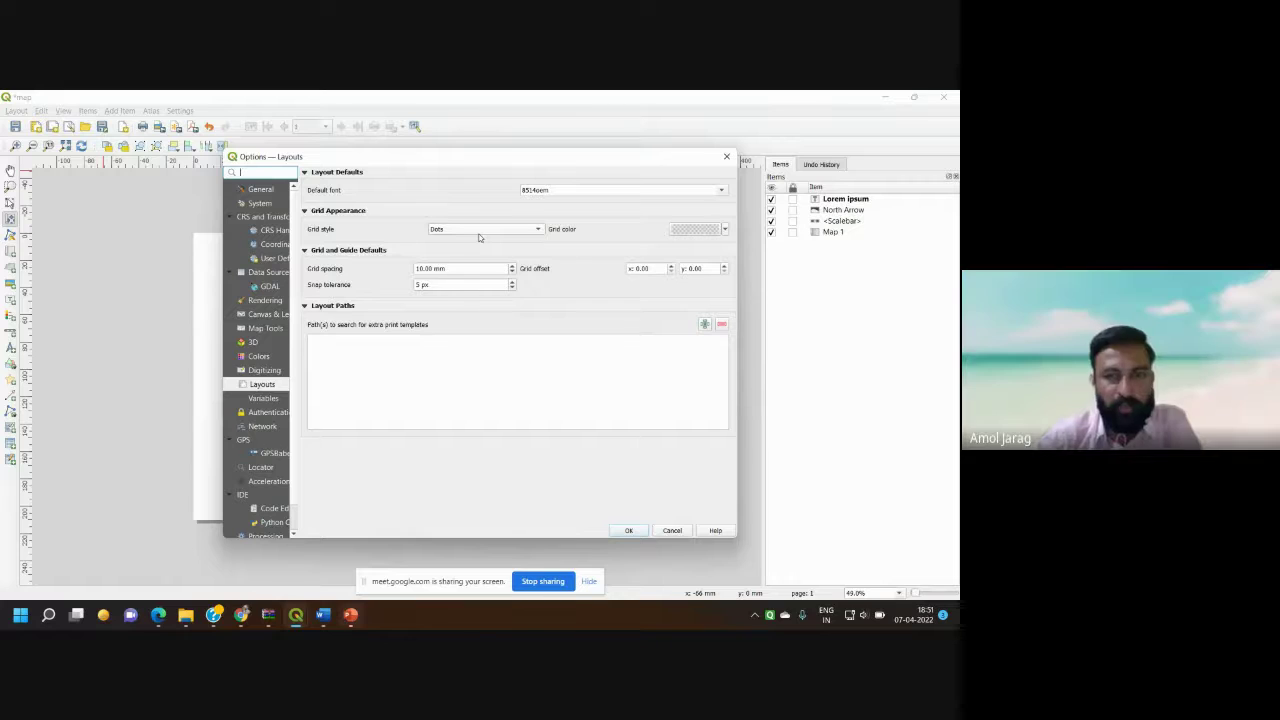
click(540, 229)
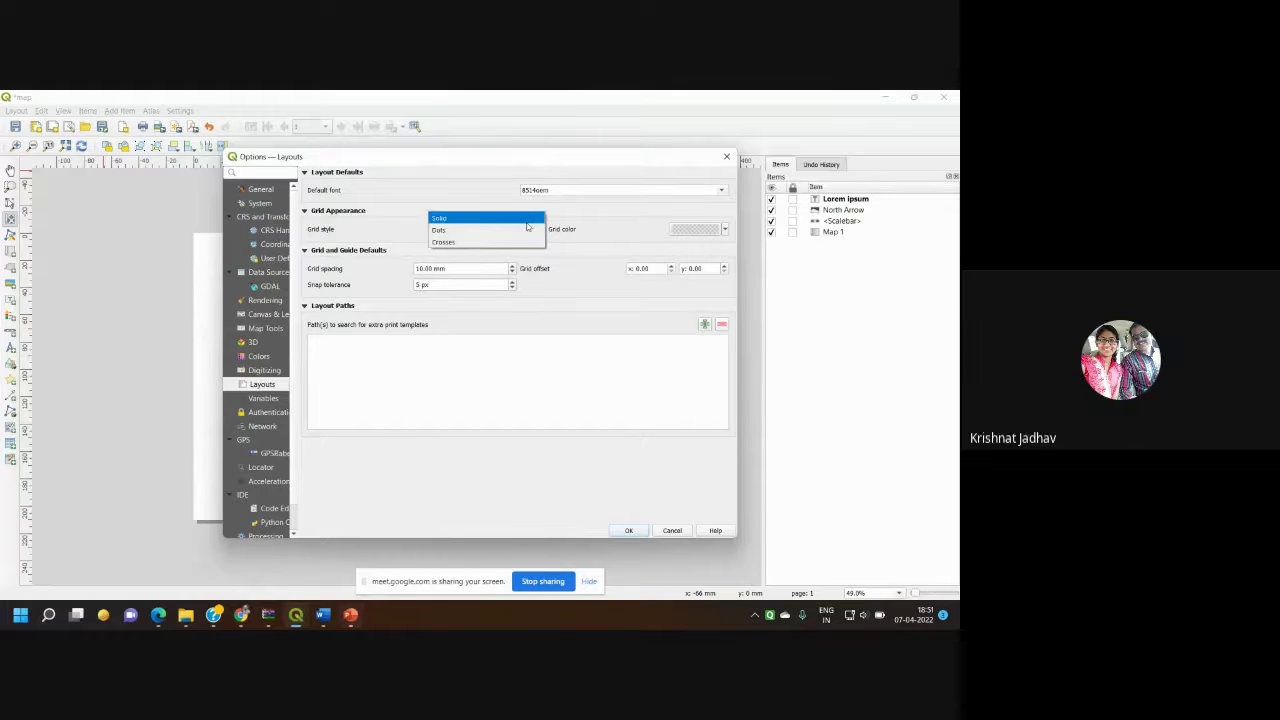
click(503, 218)
click(725, 230)
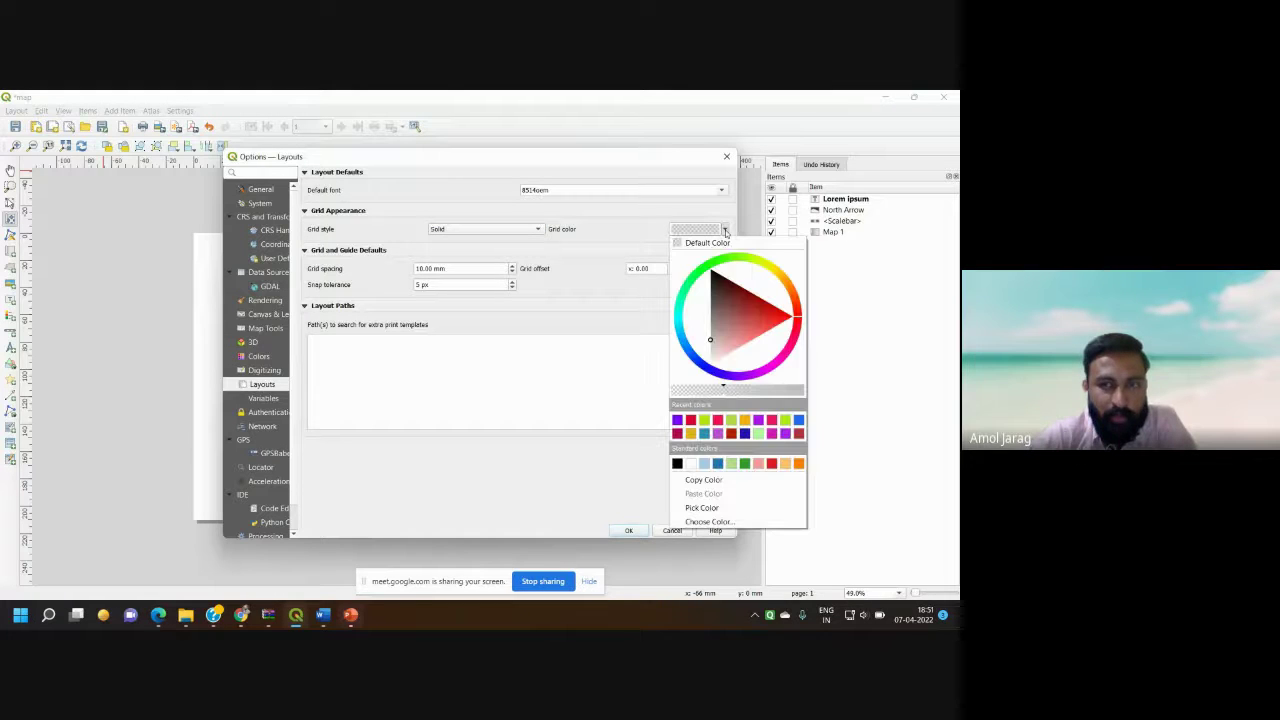
click(648, 237)
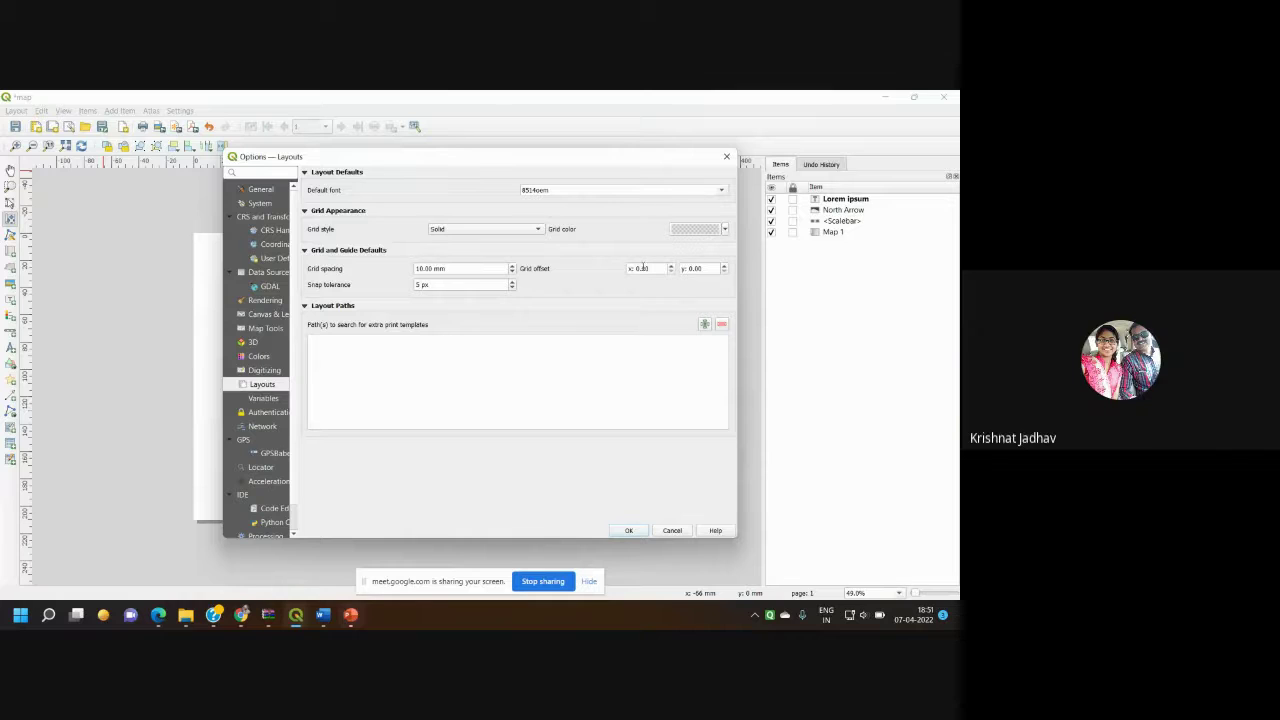
click(720, 229)
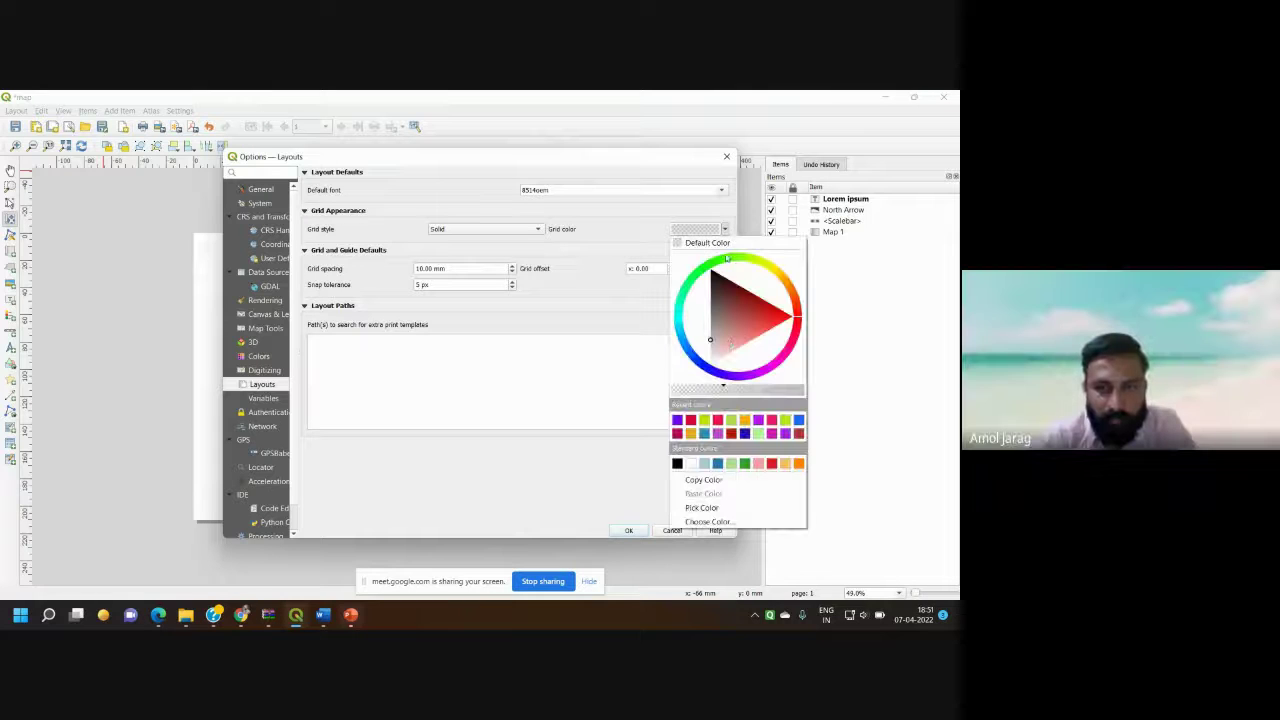
click(690, 421)
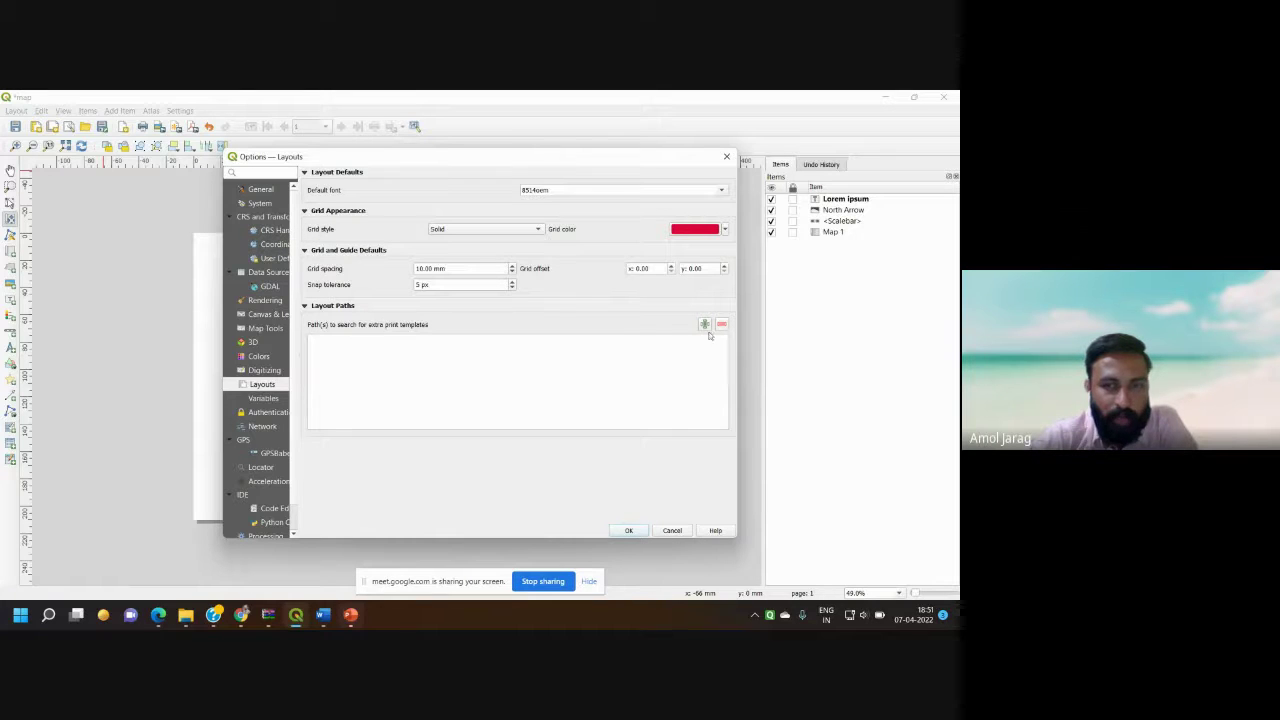
Cancel adding a print template search folder and apply the layout options.
click(704, 325)
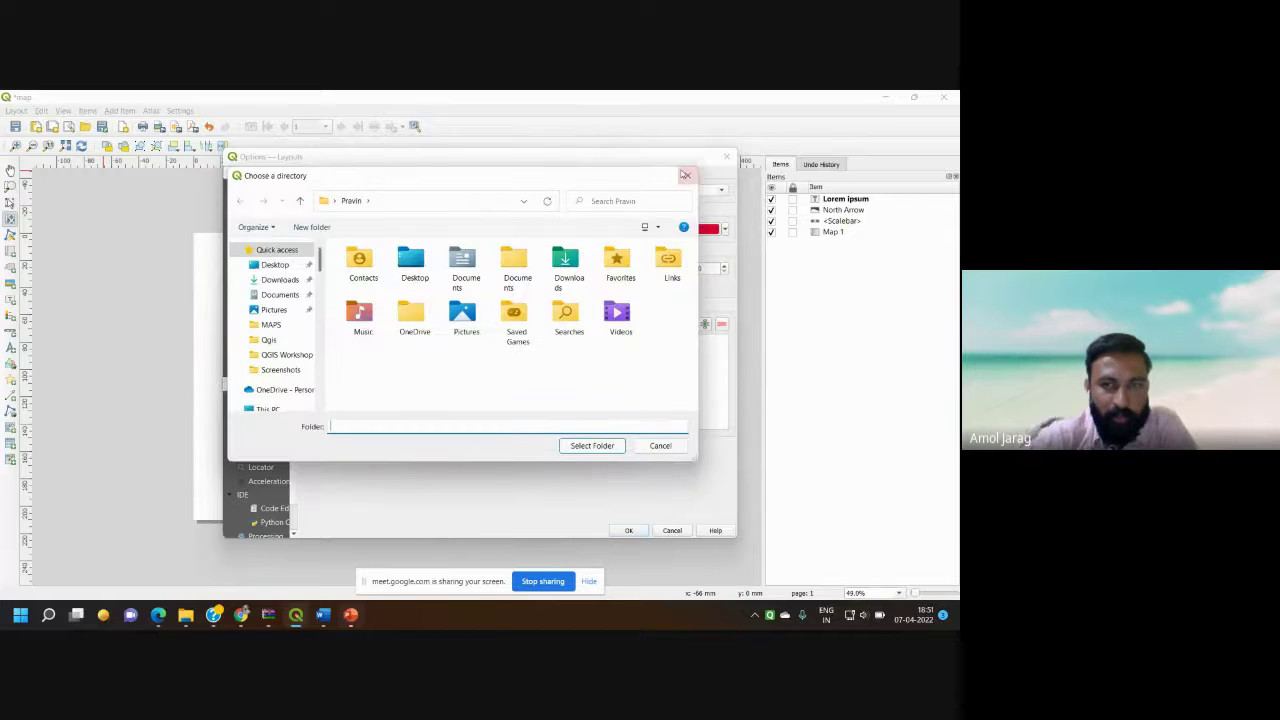
click(685, 175)
click(704, 325)
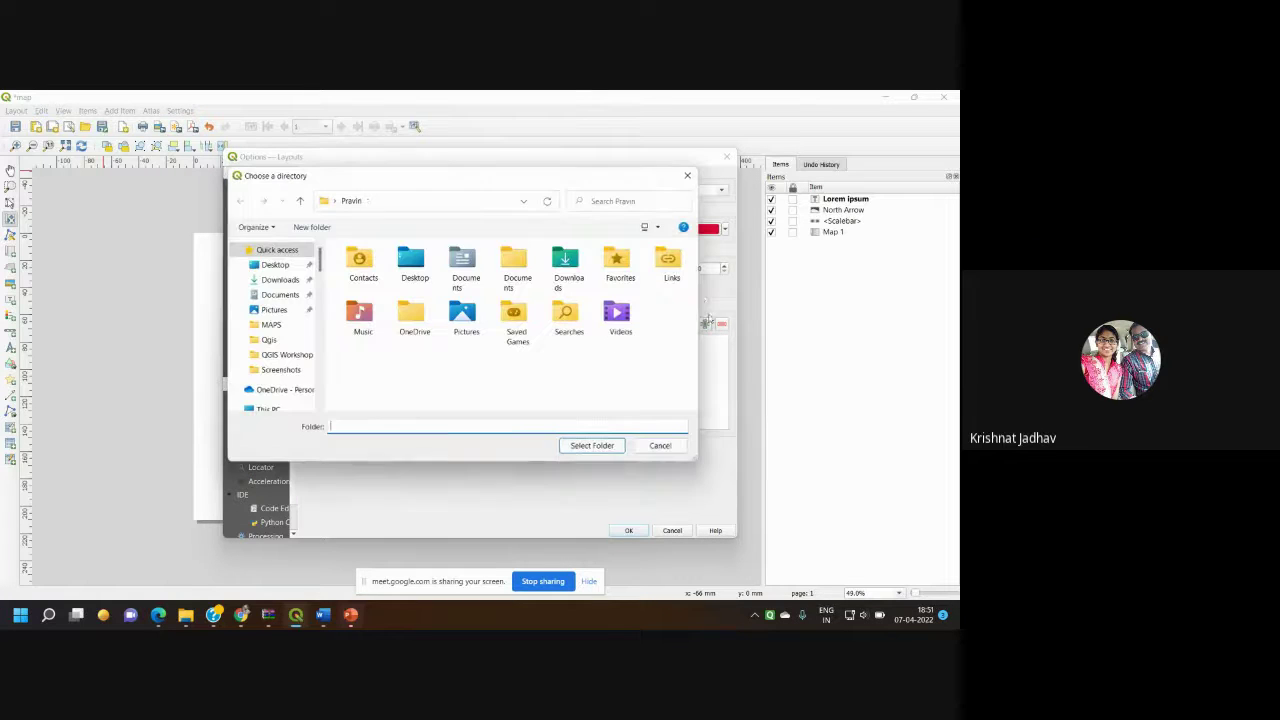
click(659, 446)
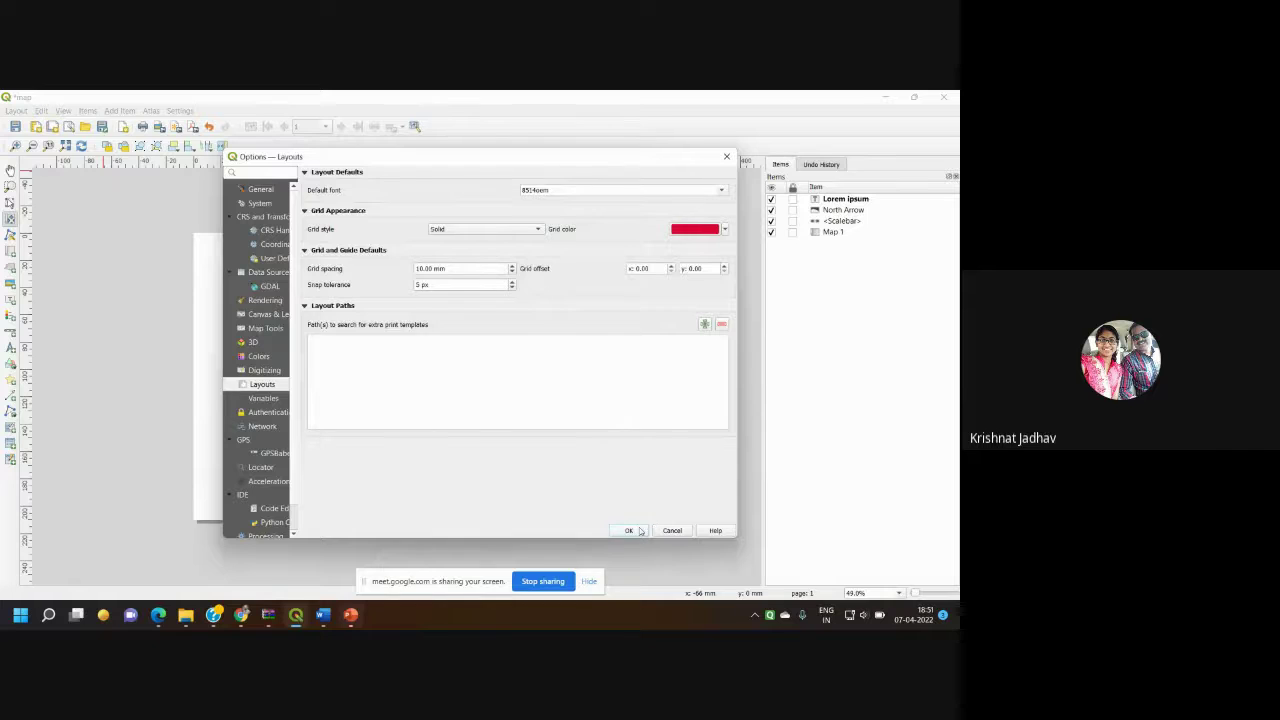
click(638, 530)
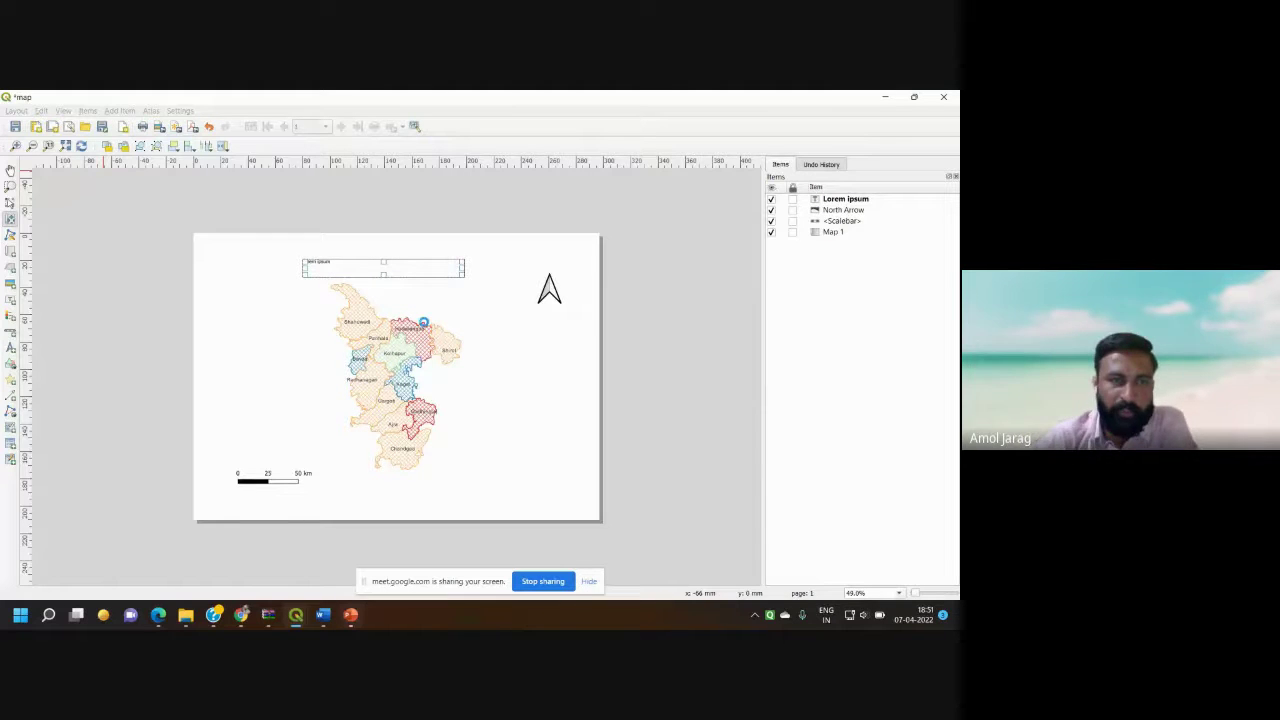
Open the Lorem ipsum label's item properties and collapse its Main Properties, Appearance and Rendering sections.
right_click(476, 336)
click(507, 441)
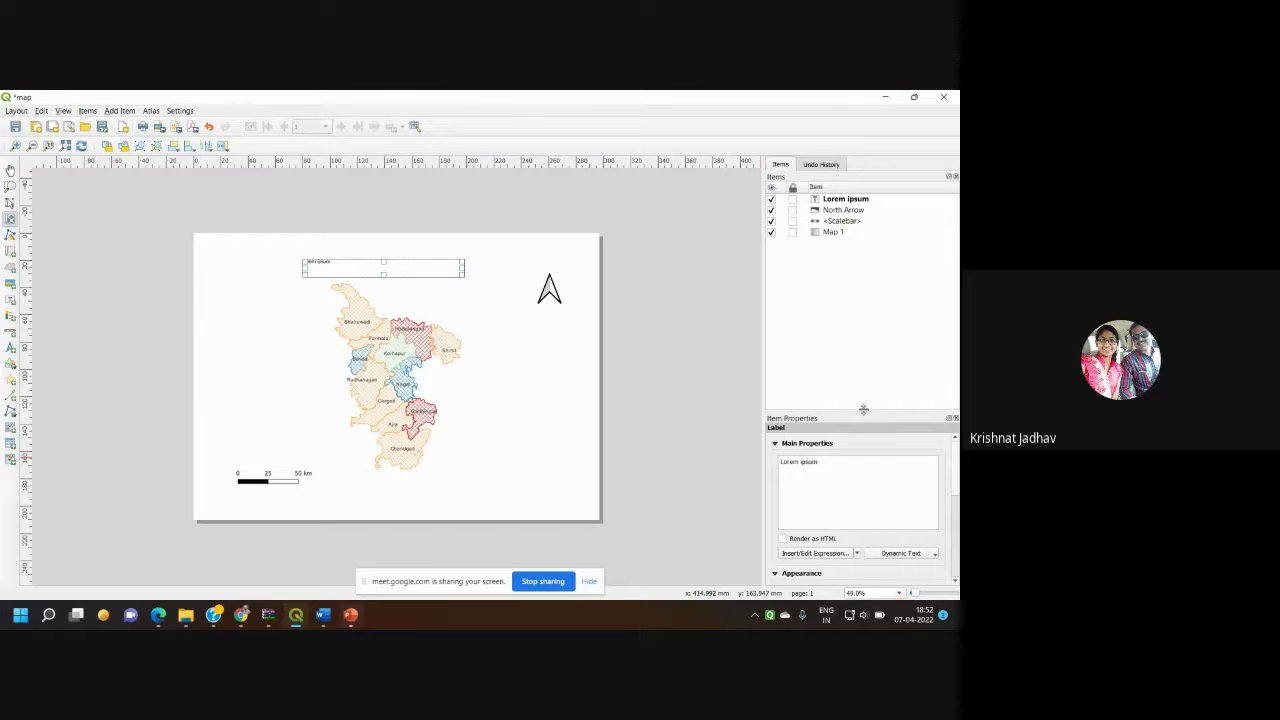
drag(863, 409, 863, 249)
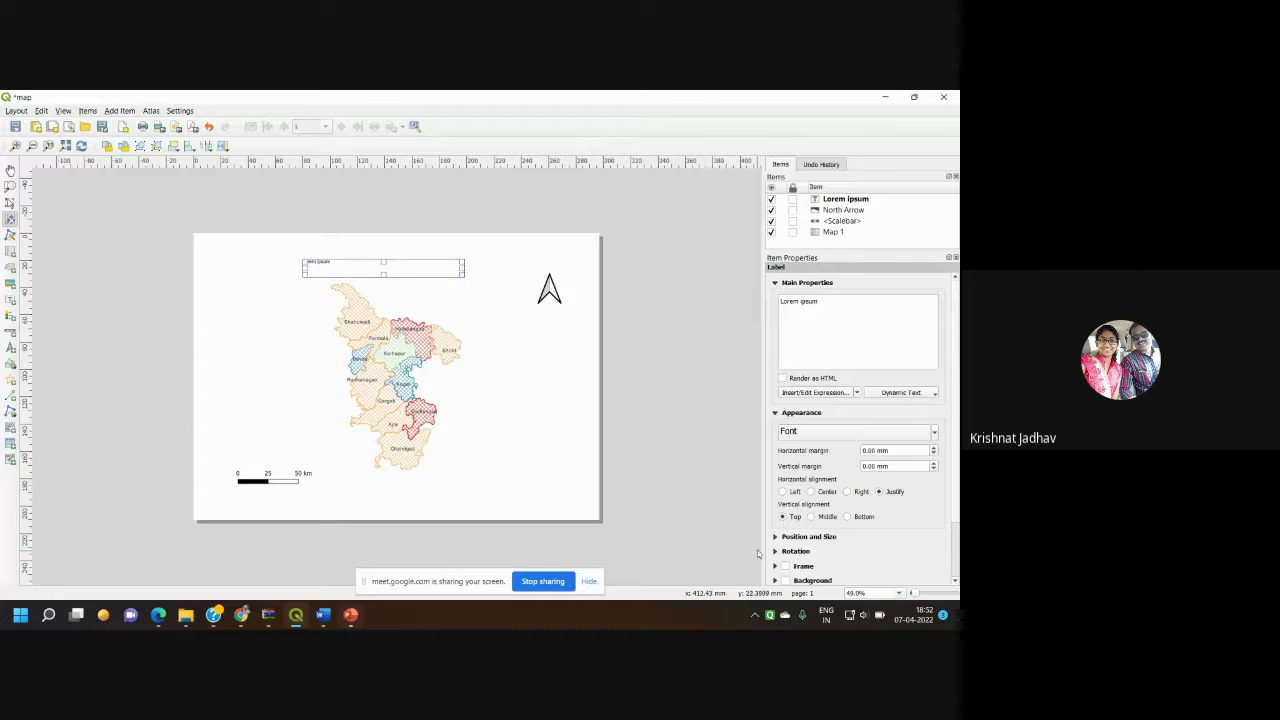
click(775, 283)
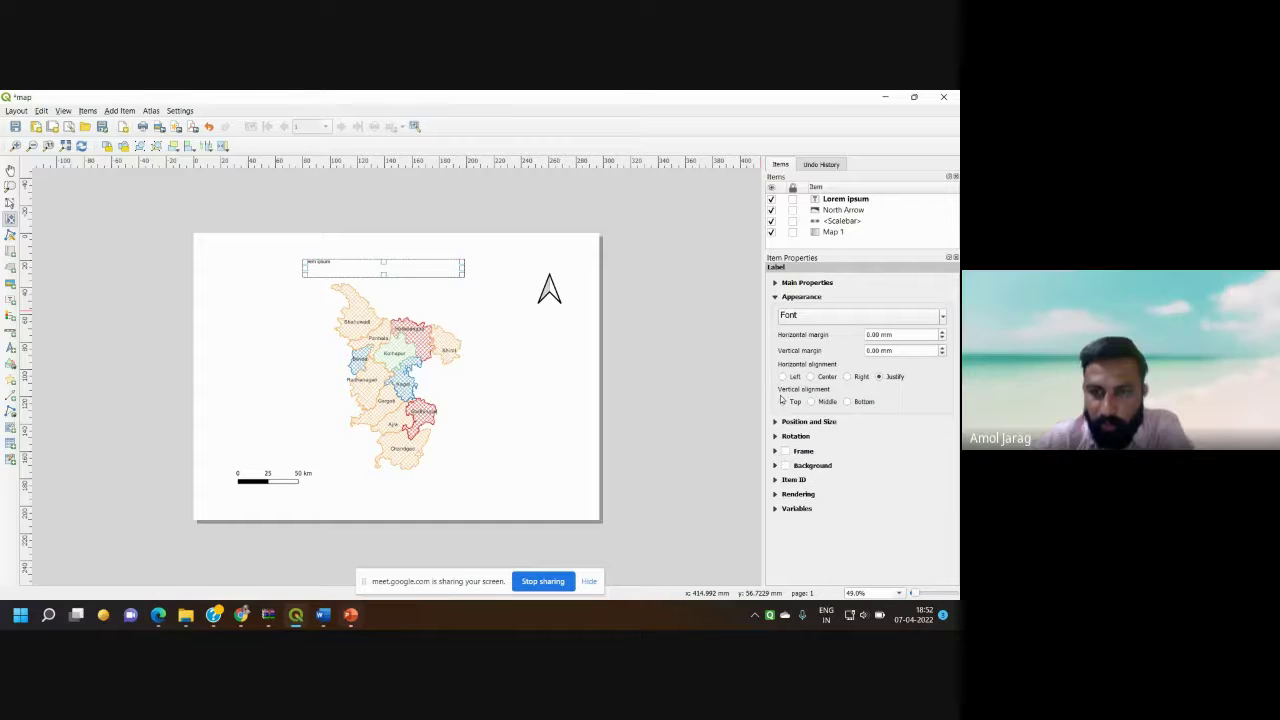
click(776, 298)
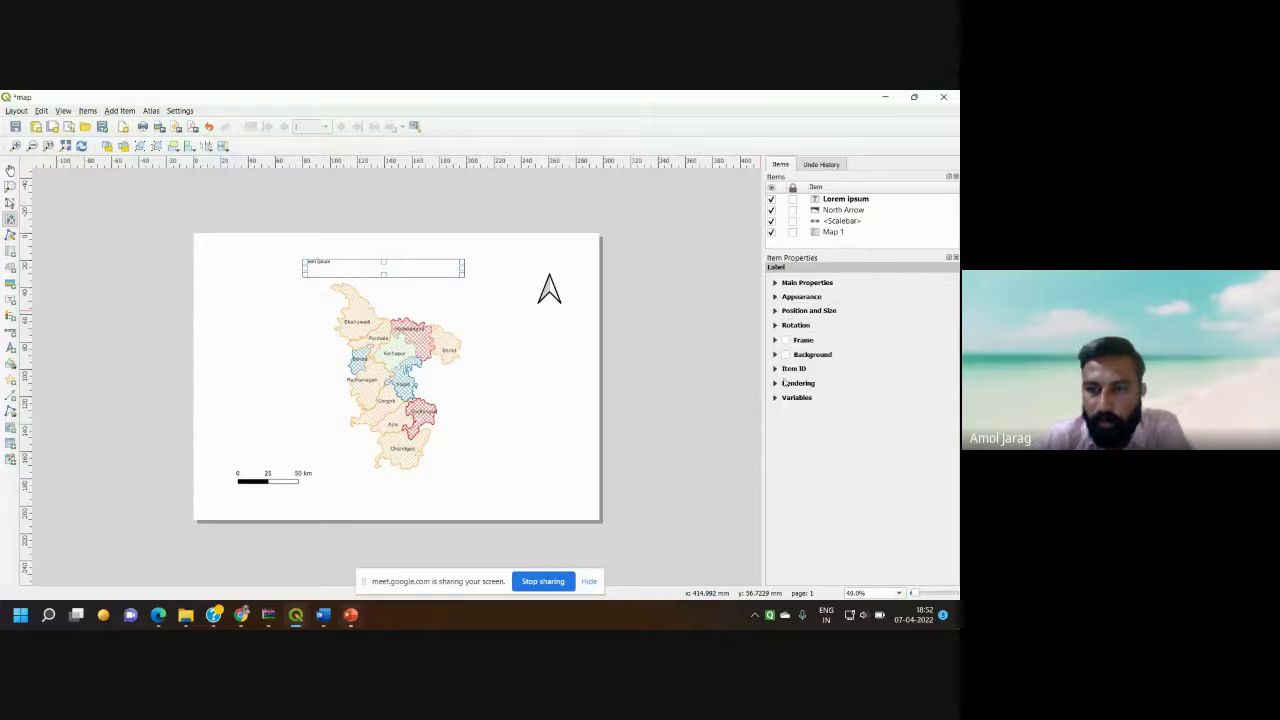
click(776, 383)
click(776, 383)
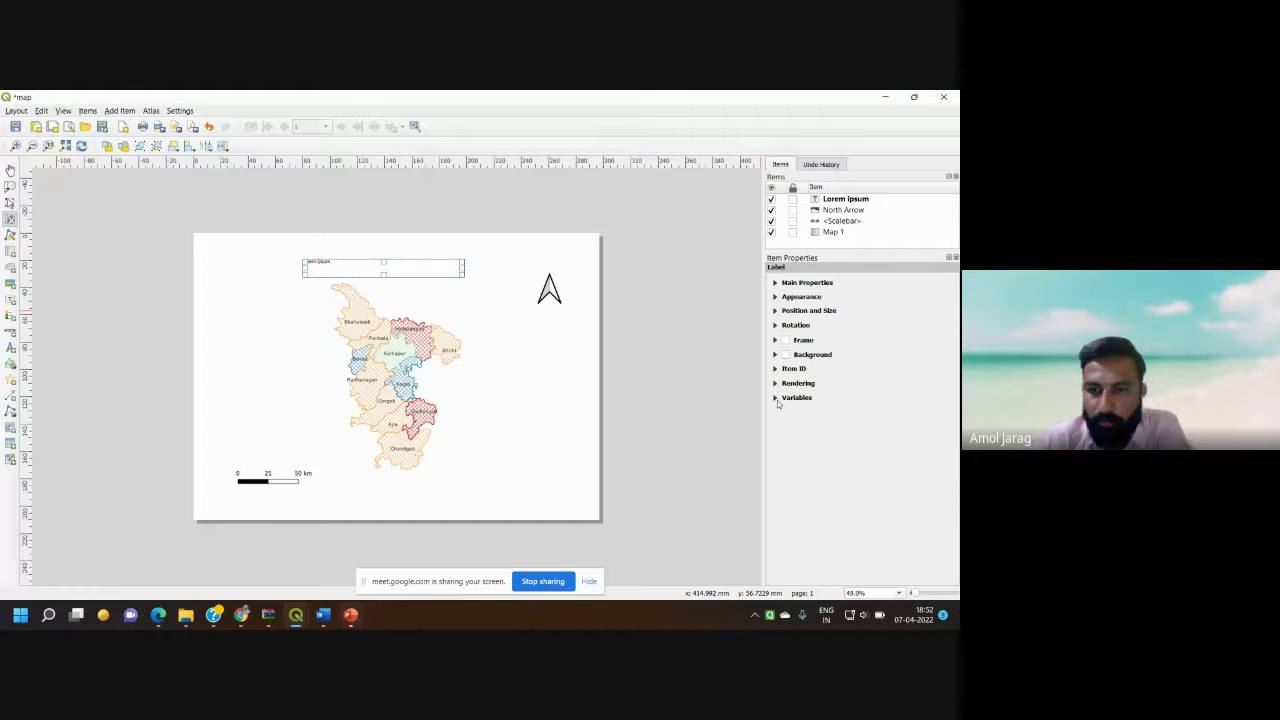
Check the Variables, Item ID, Background and Position sections, then expand Appearance and Main Properties.
click(776, 397)
click(776, 397)
click(776, 369)
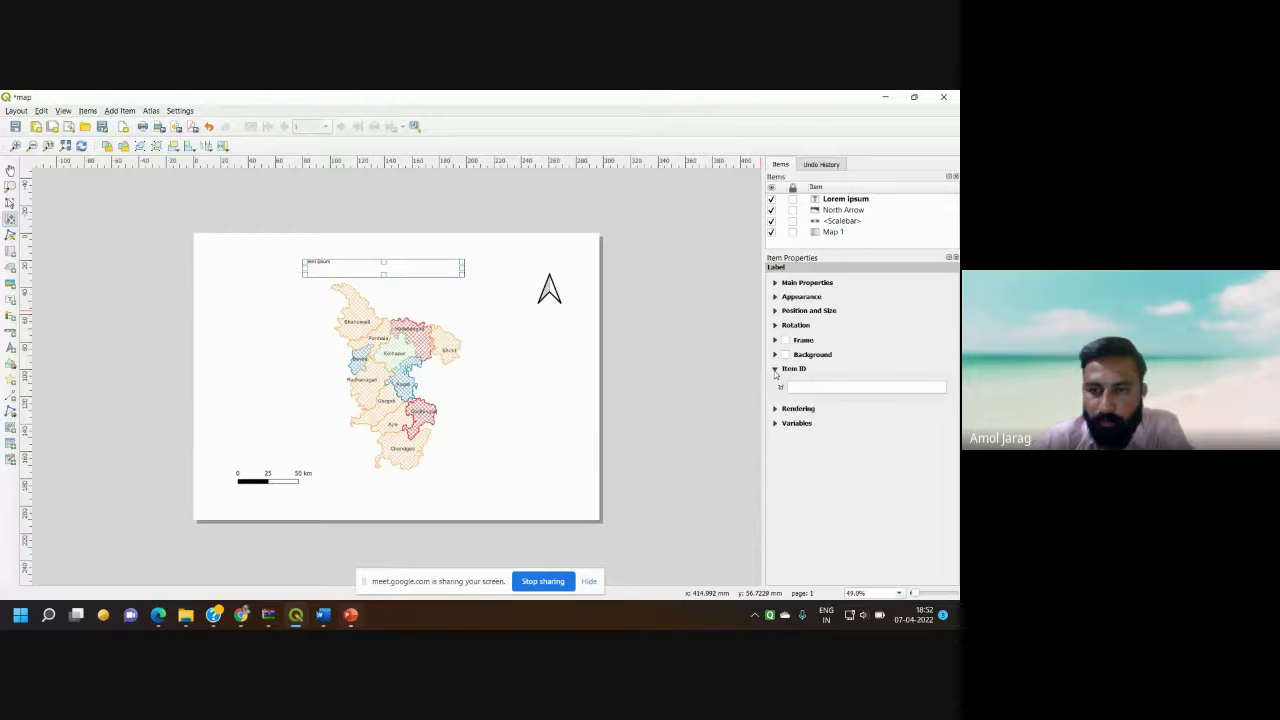
click(776, 369)
click(775, 355)
click(775, 355)
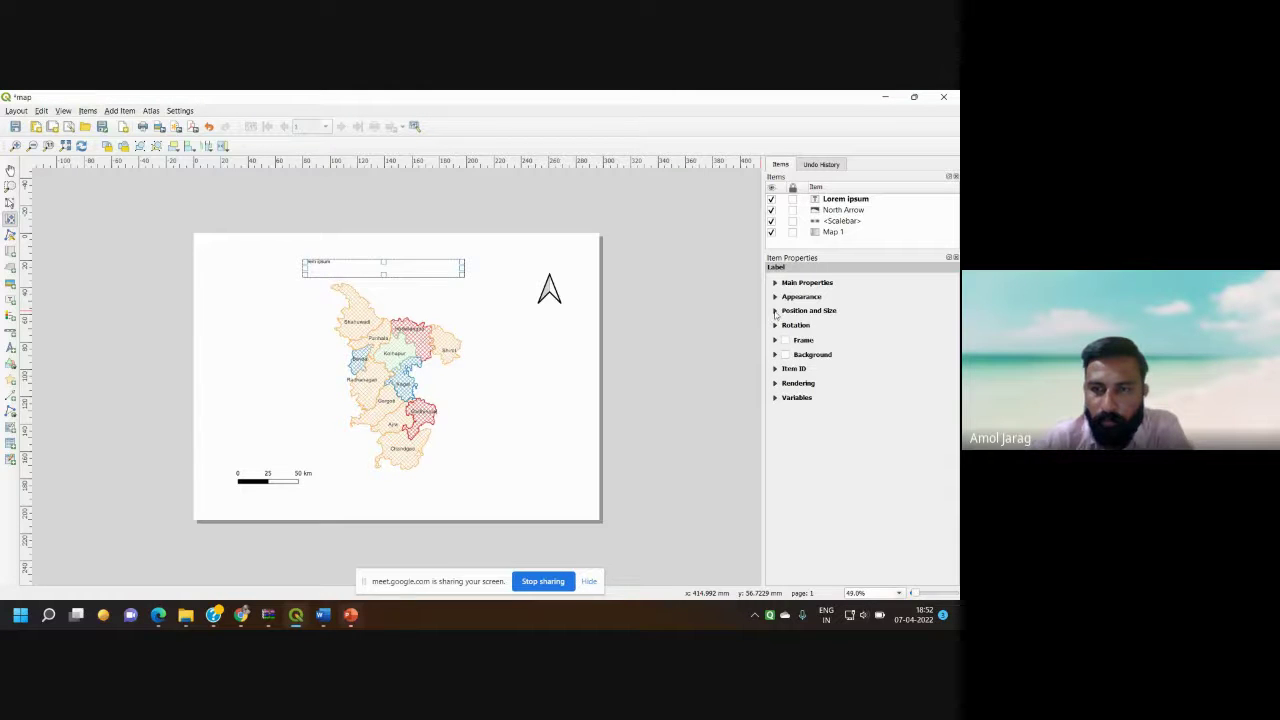
click(774, 311)
click(774, 310)
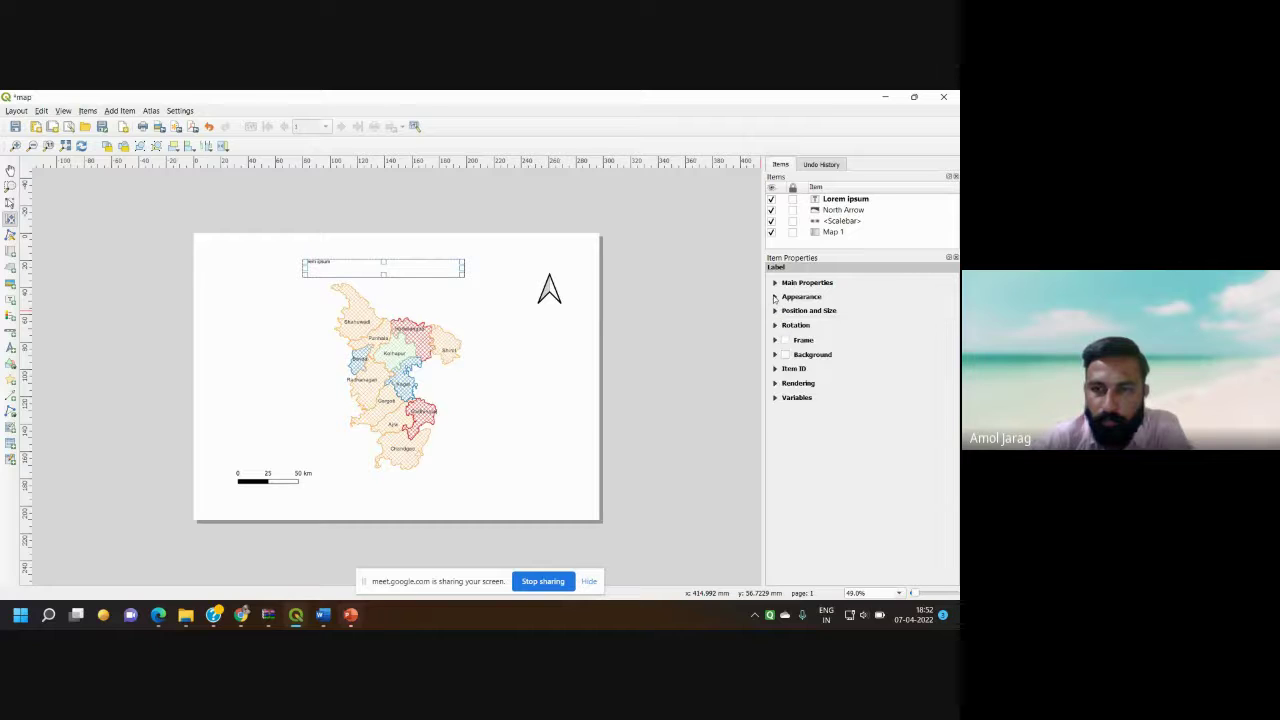
click(775, 297)
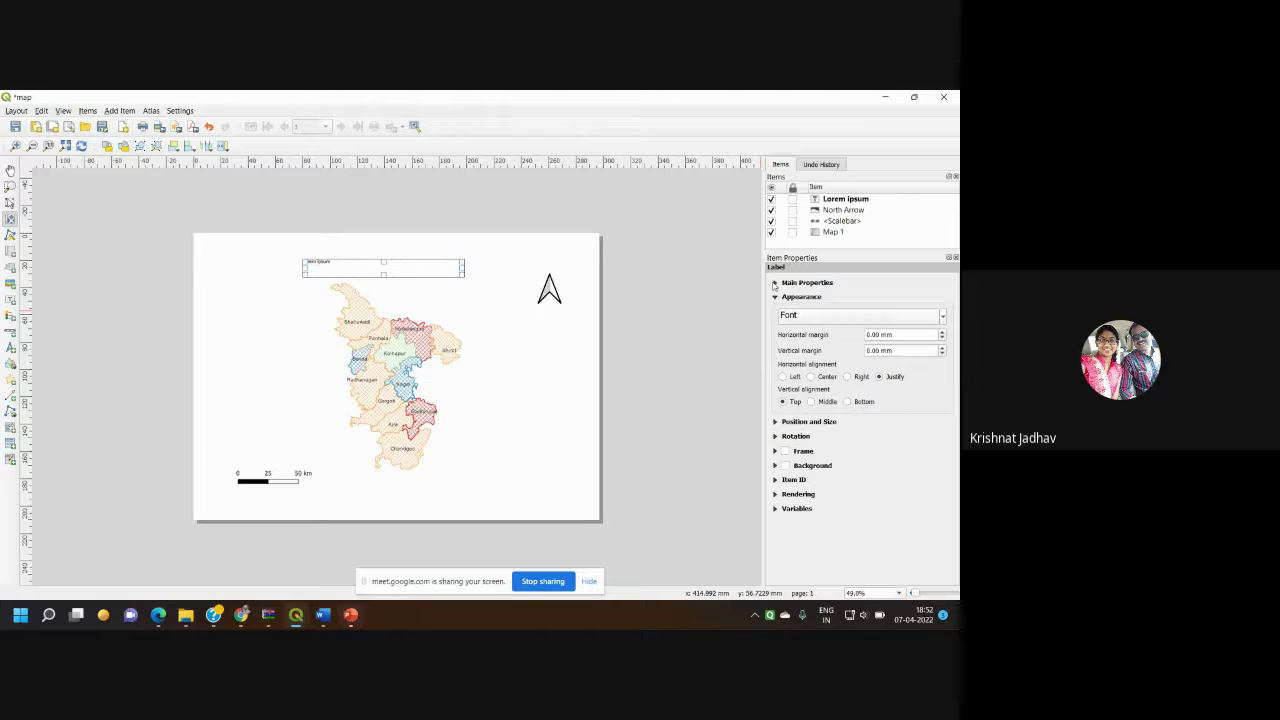
click(774, 283)
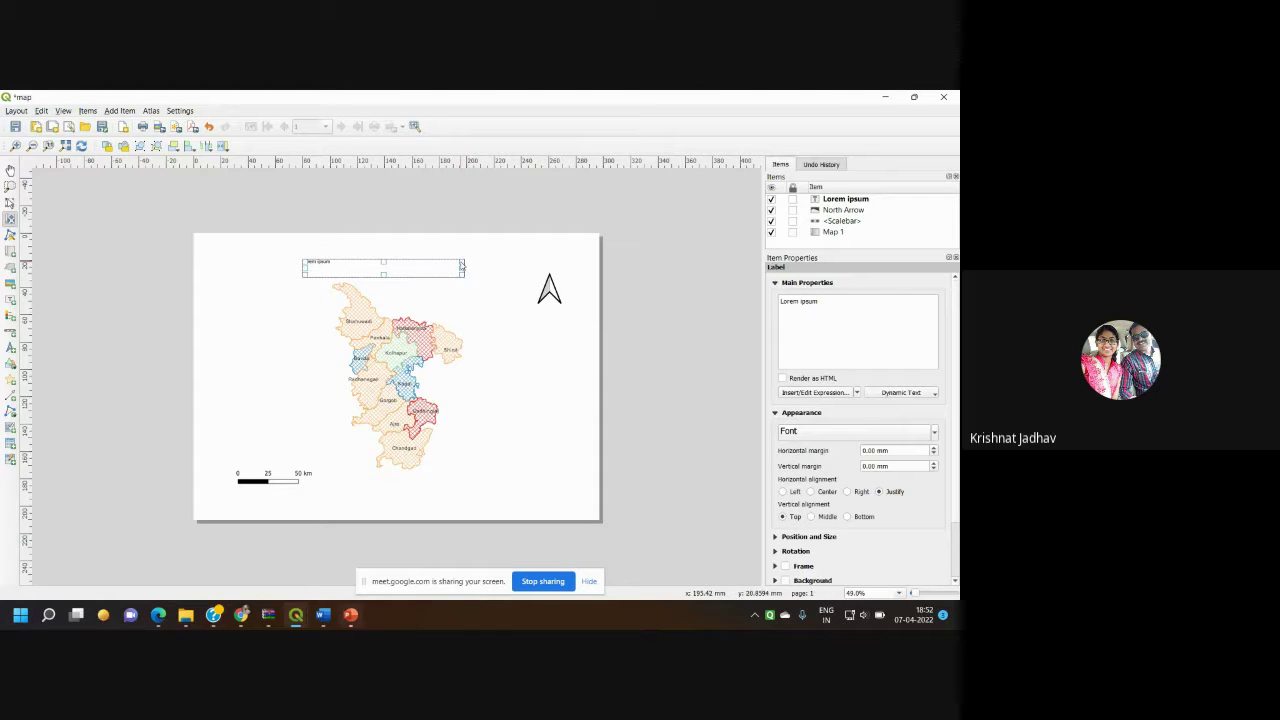
Cut the Lorem ipsum label from the Kolhapur print layout.
click(353, 271)
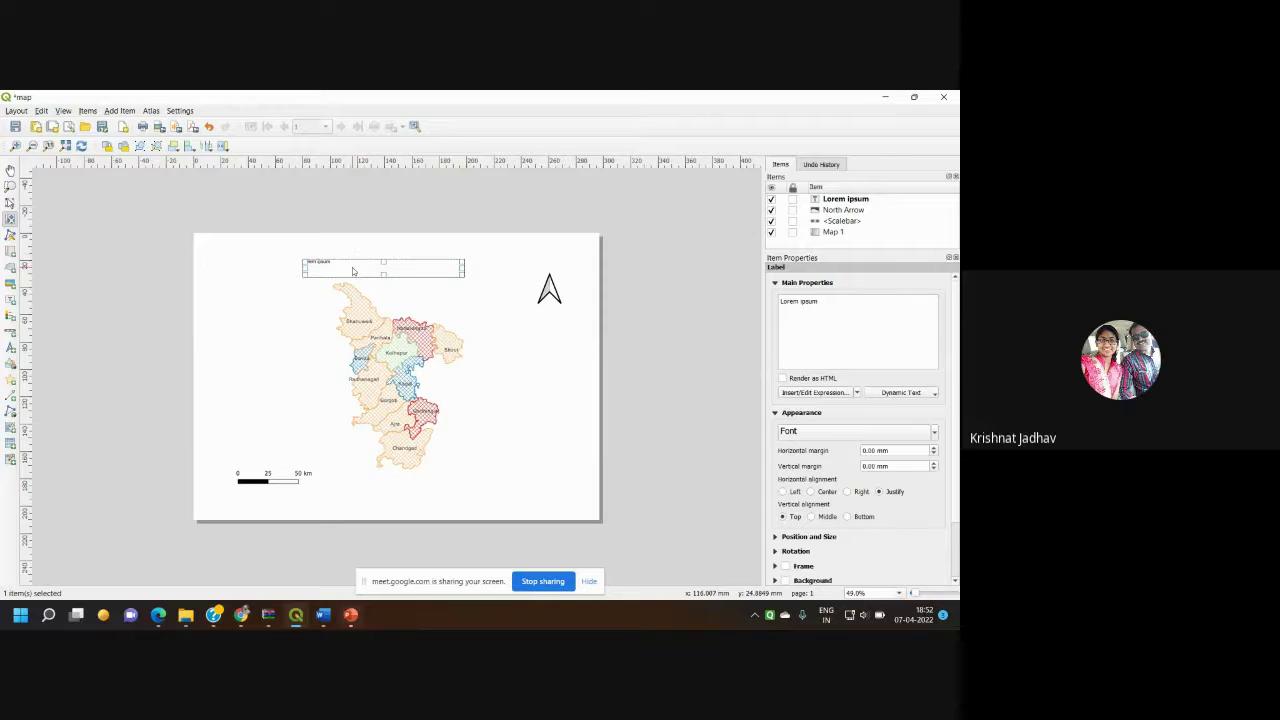
right_click(355, 262)
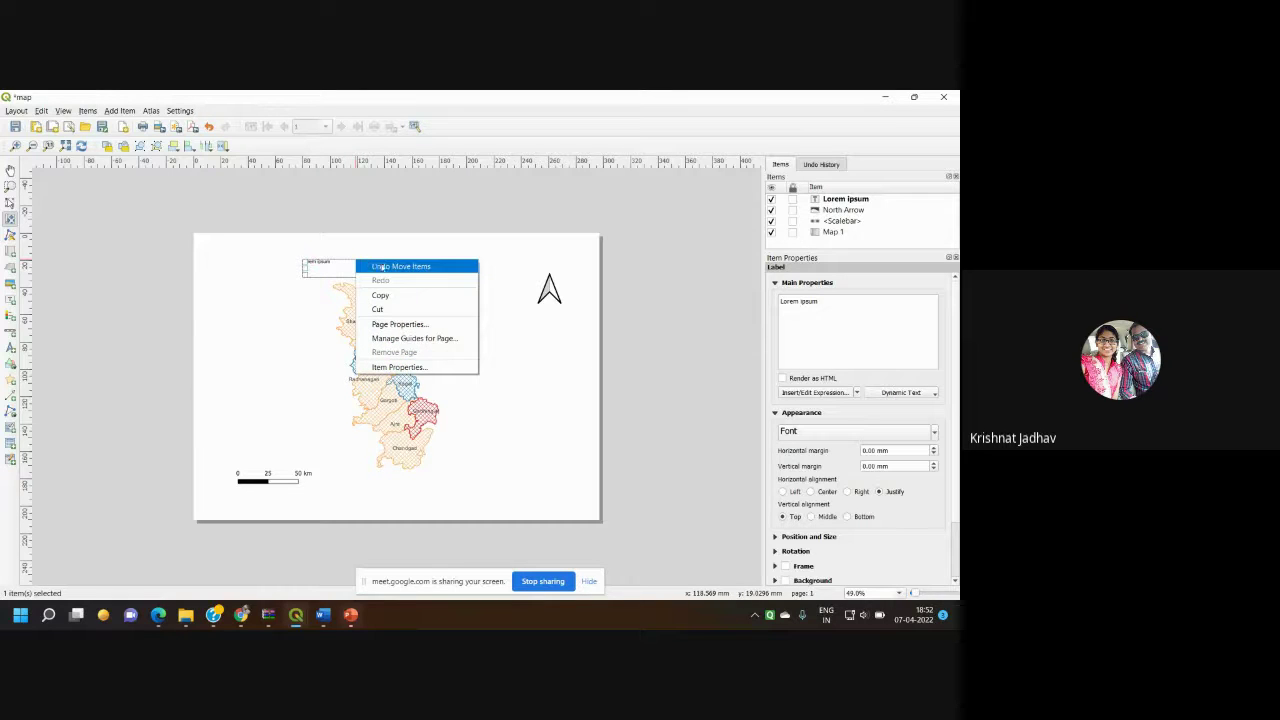
click(388, 312)
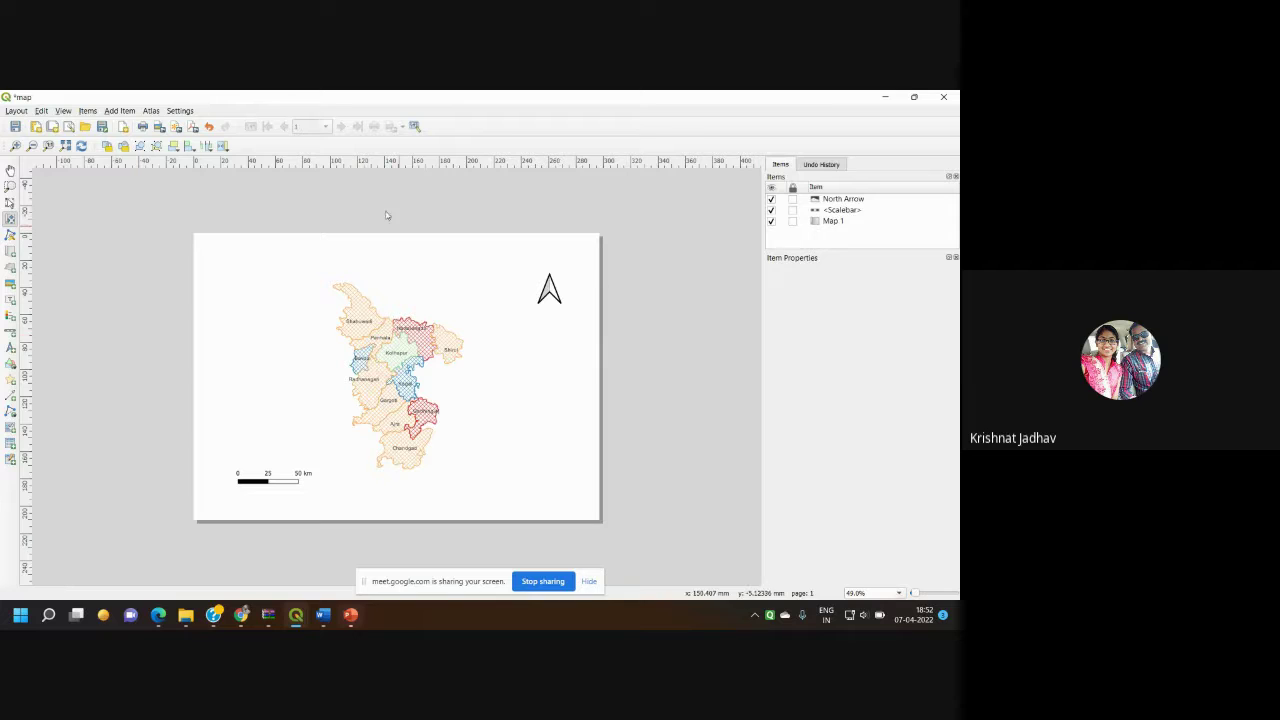
right_click(510, 378)
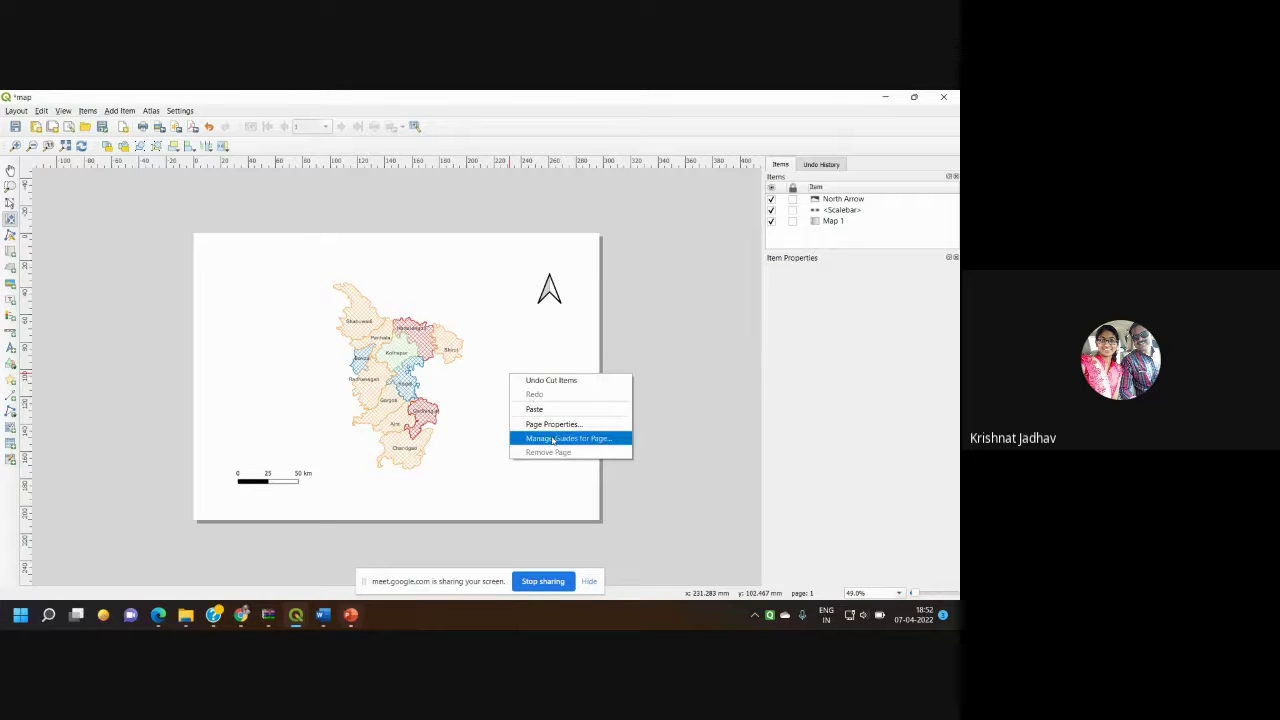
right_click(486, 309)
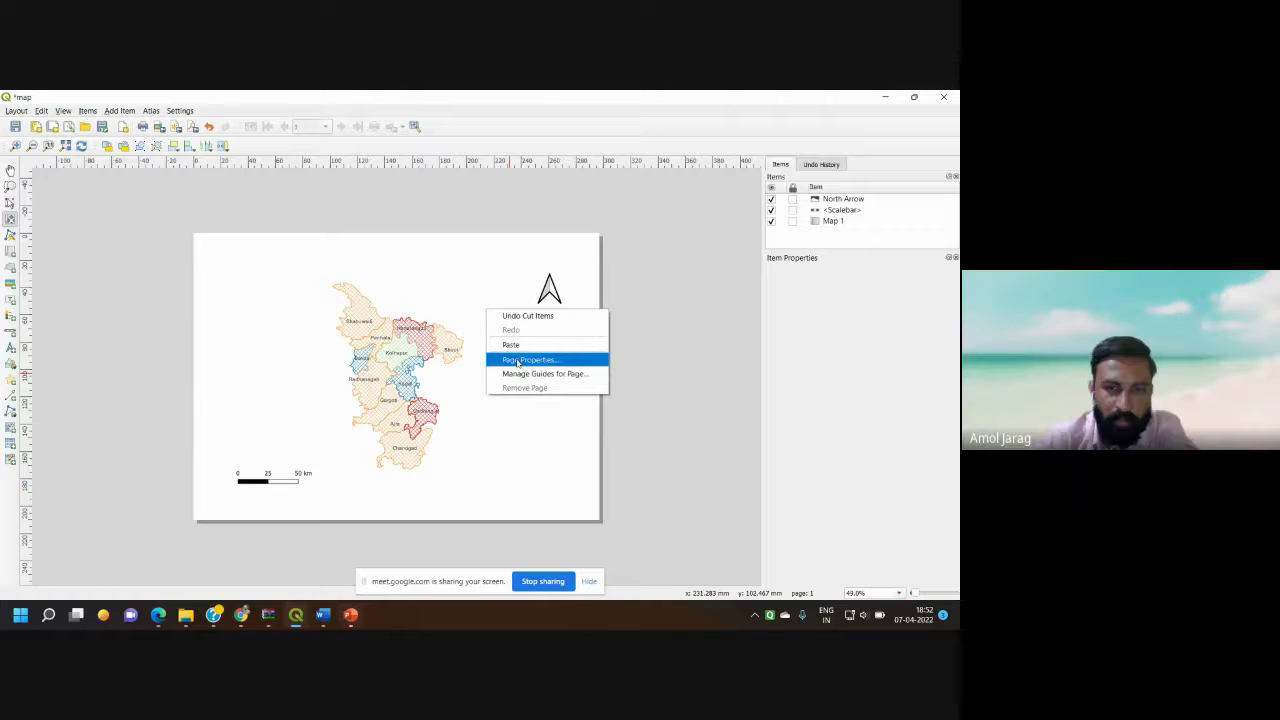
right_click(481, 430)
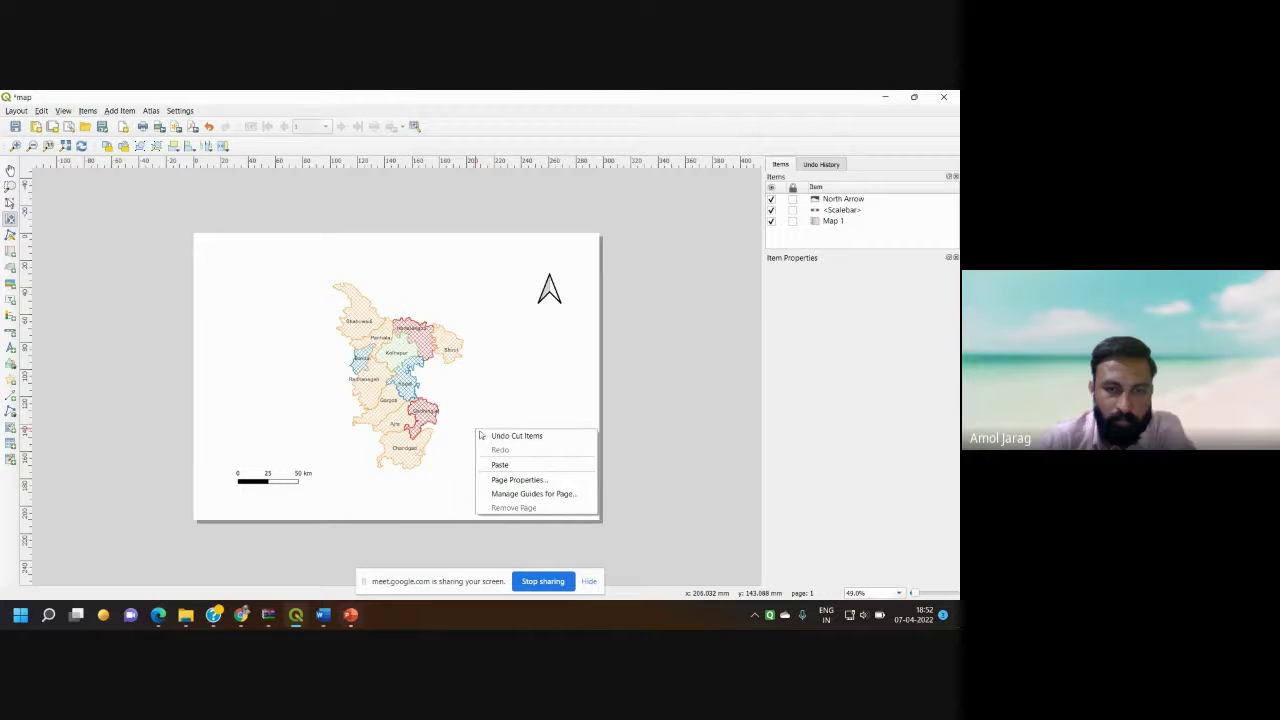
key(Escape)
right_click(486, 405)
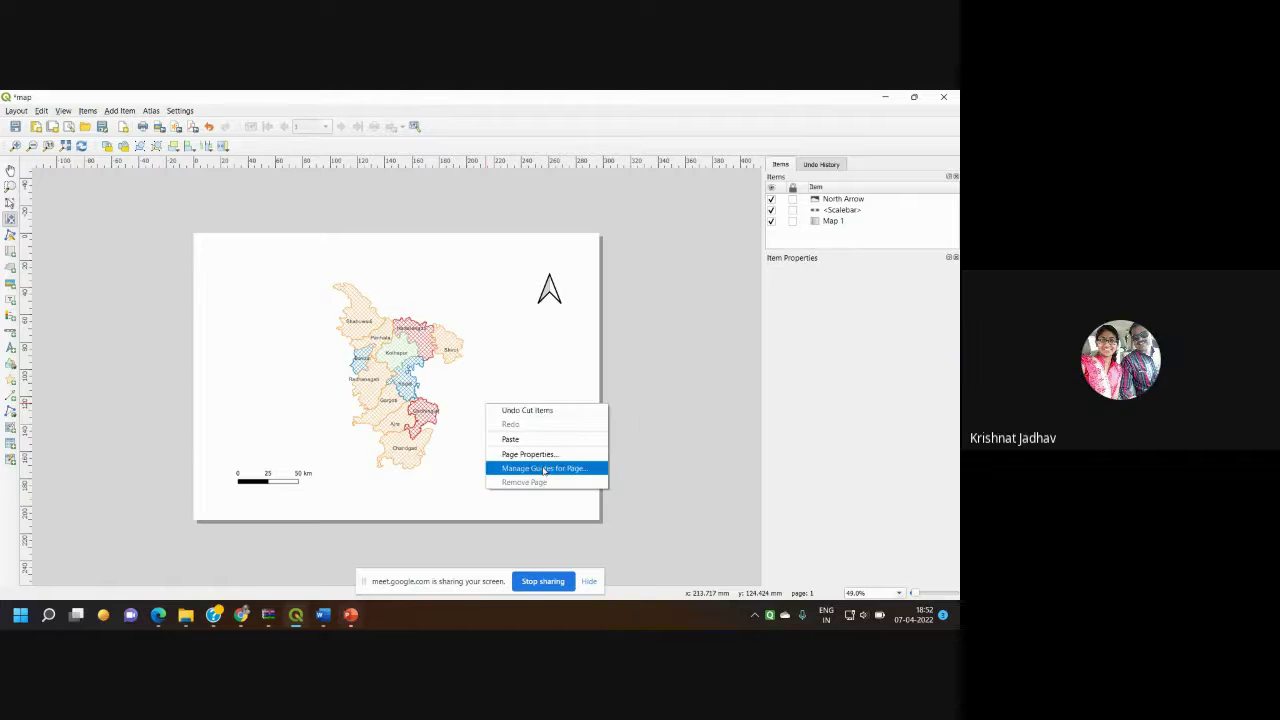
key(Escape)
right_click(368, 364)
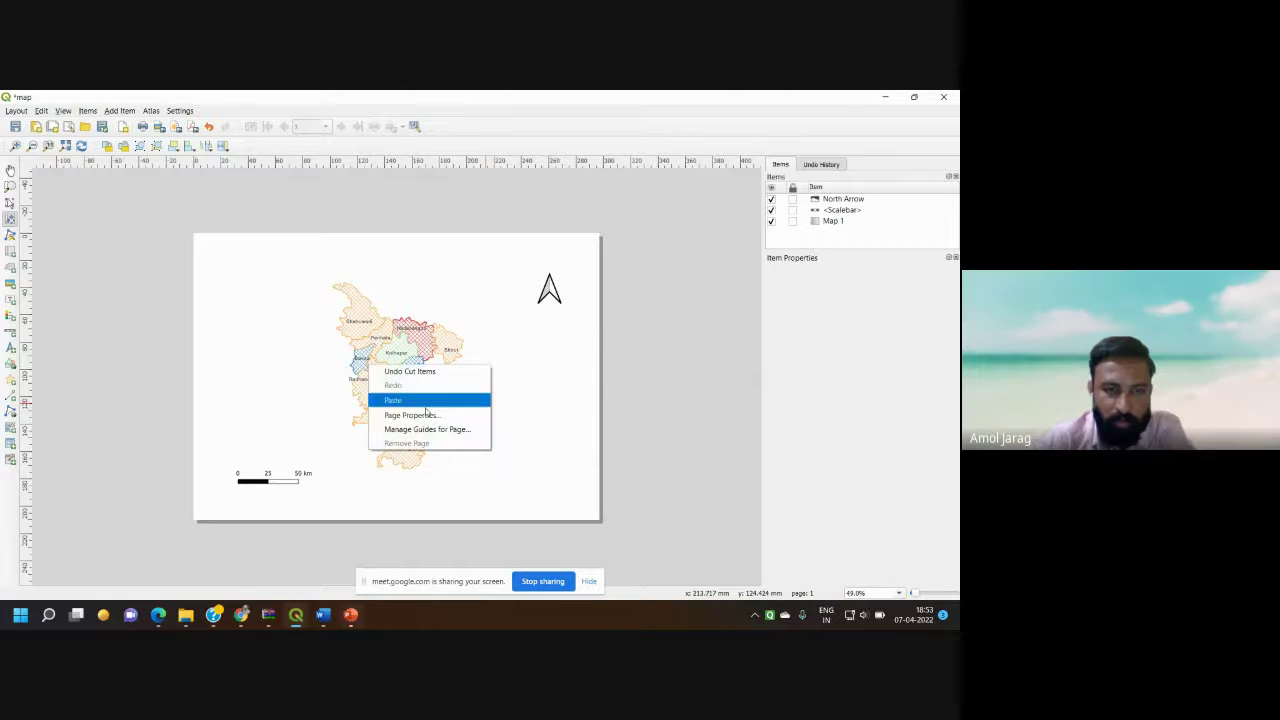
click(556, 477)
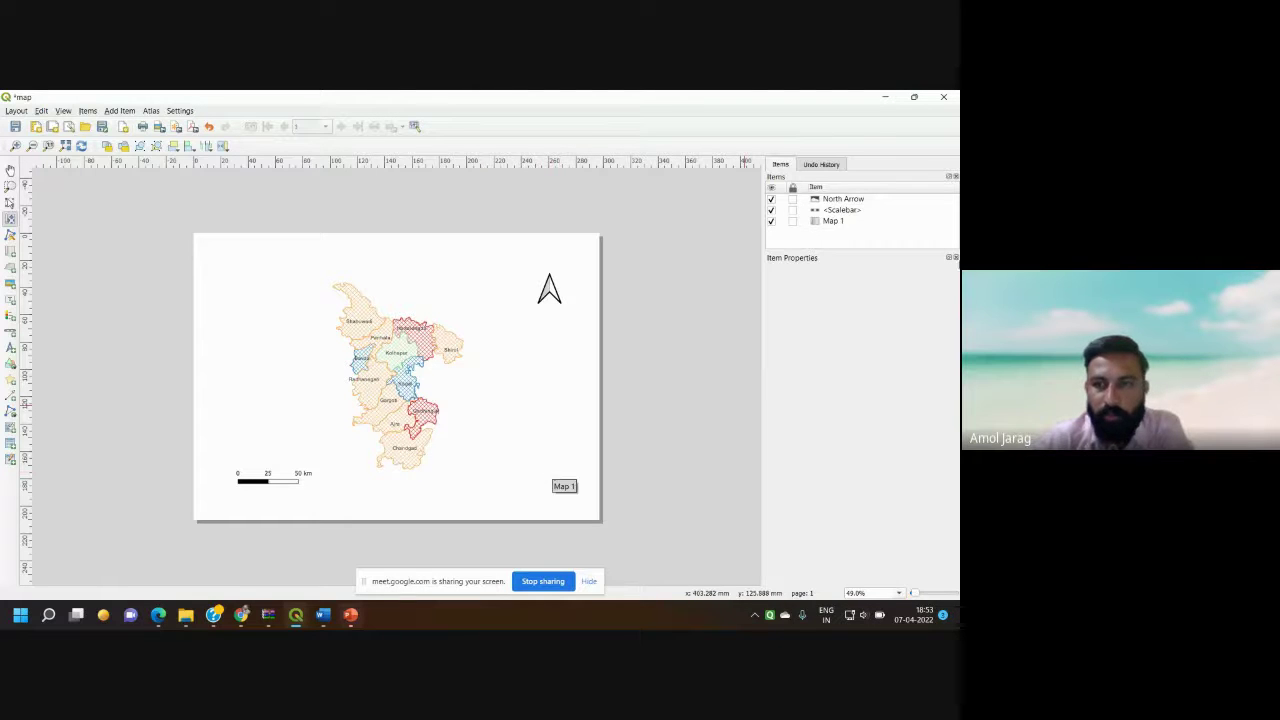
Undock the Item Properties panel and close it.
double_click(812, 258)
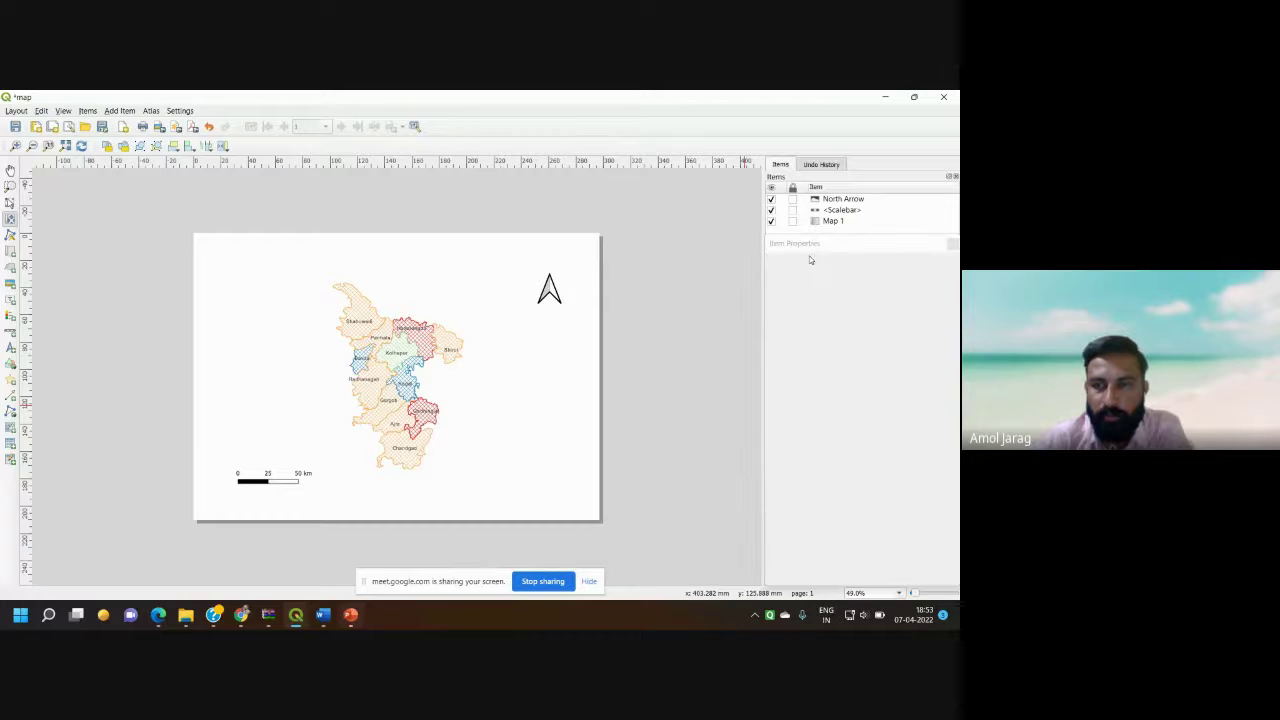
right_click(533, 356)
click(952, 245)
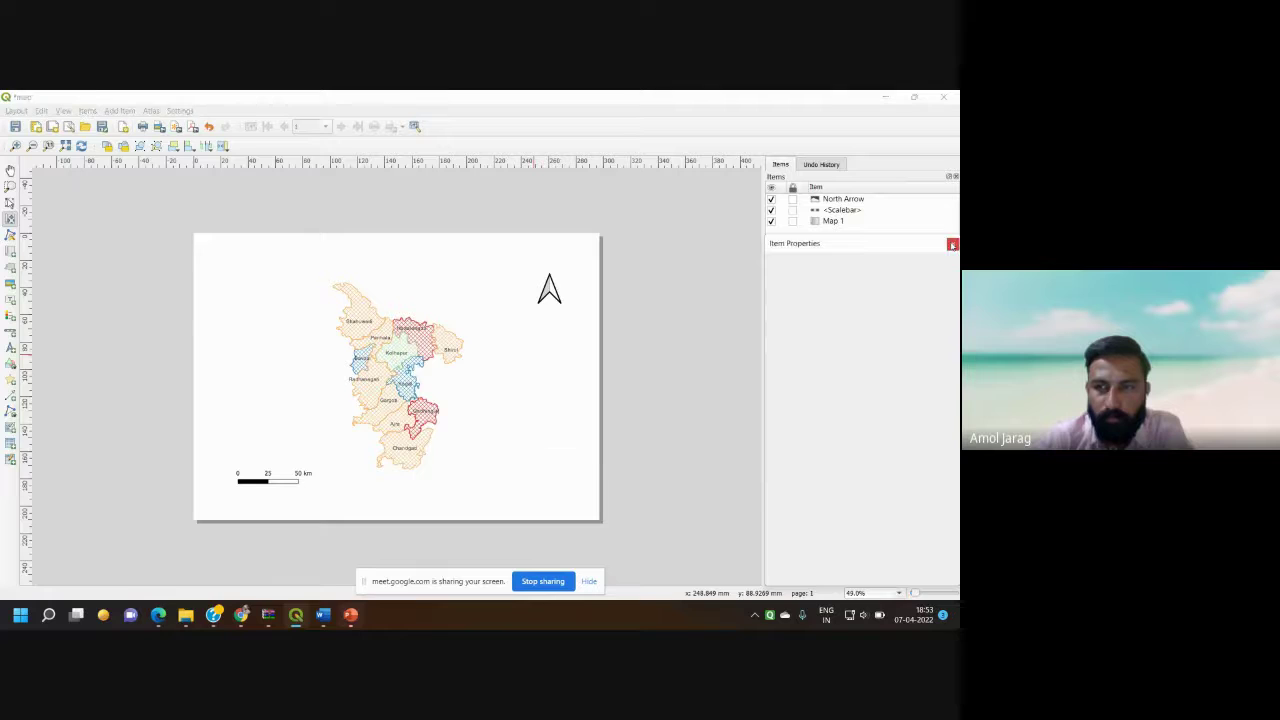
click(952, 245)
right_click(490, 396)
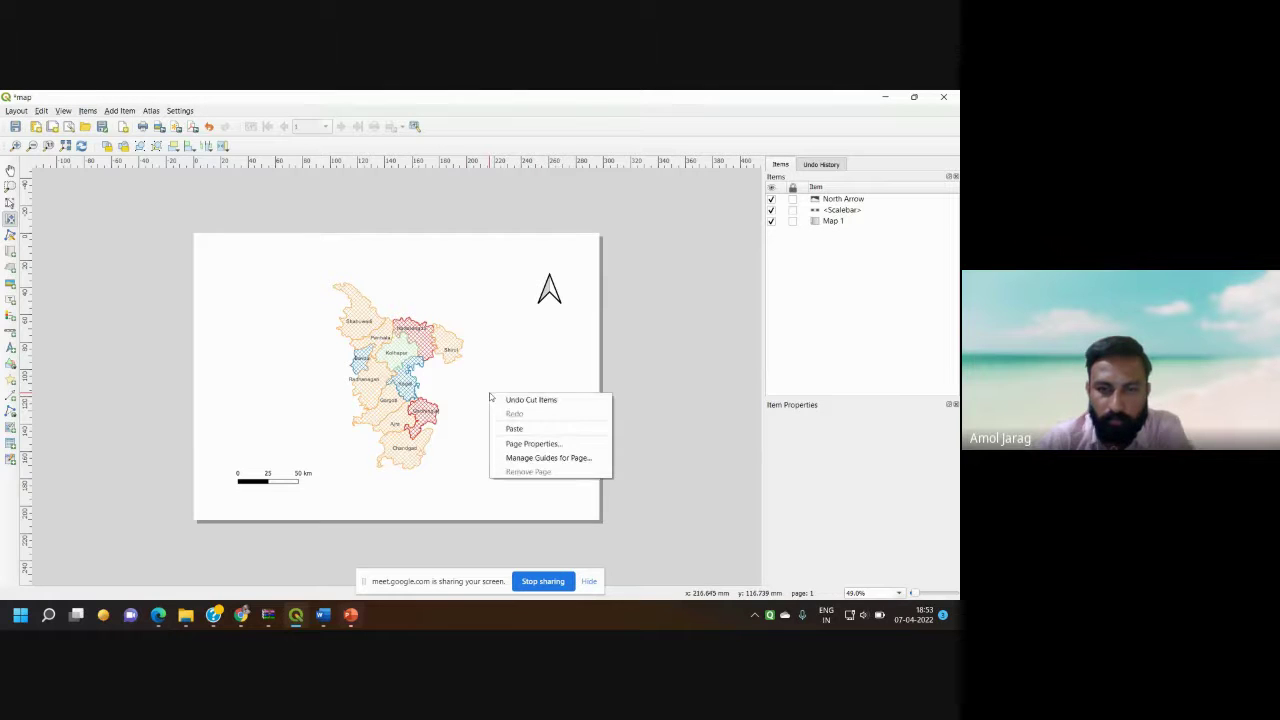
click(788, 409)
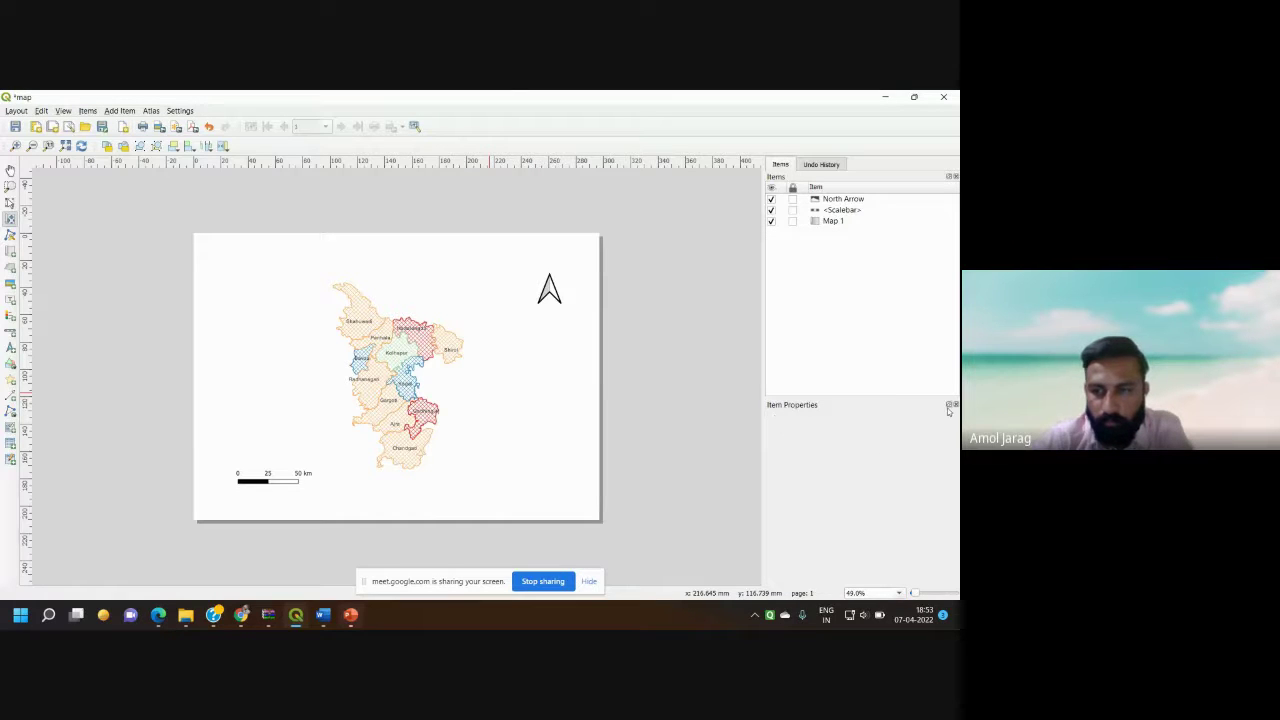
drag(788, 409, 790, 247)
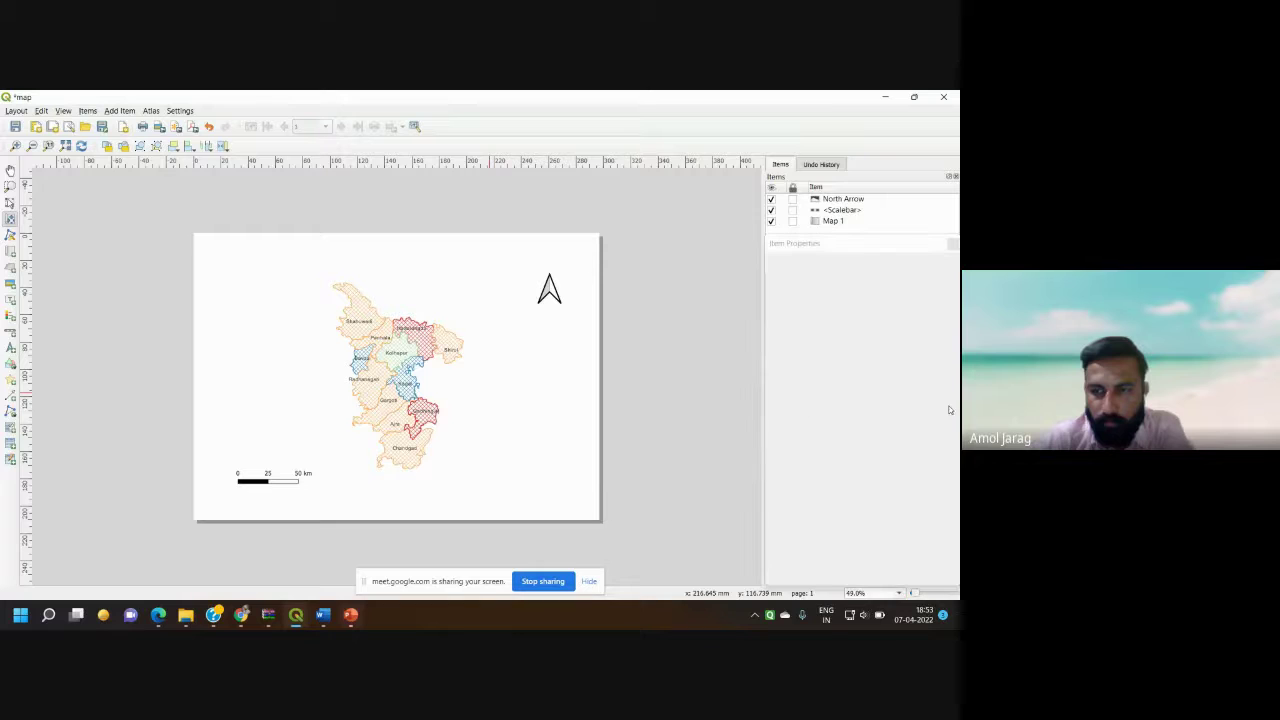
click(952, 245)
right_click(460, 394)
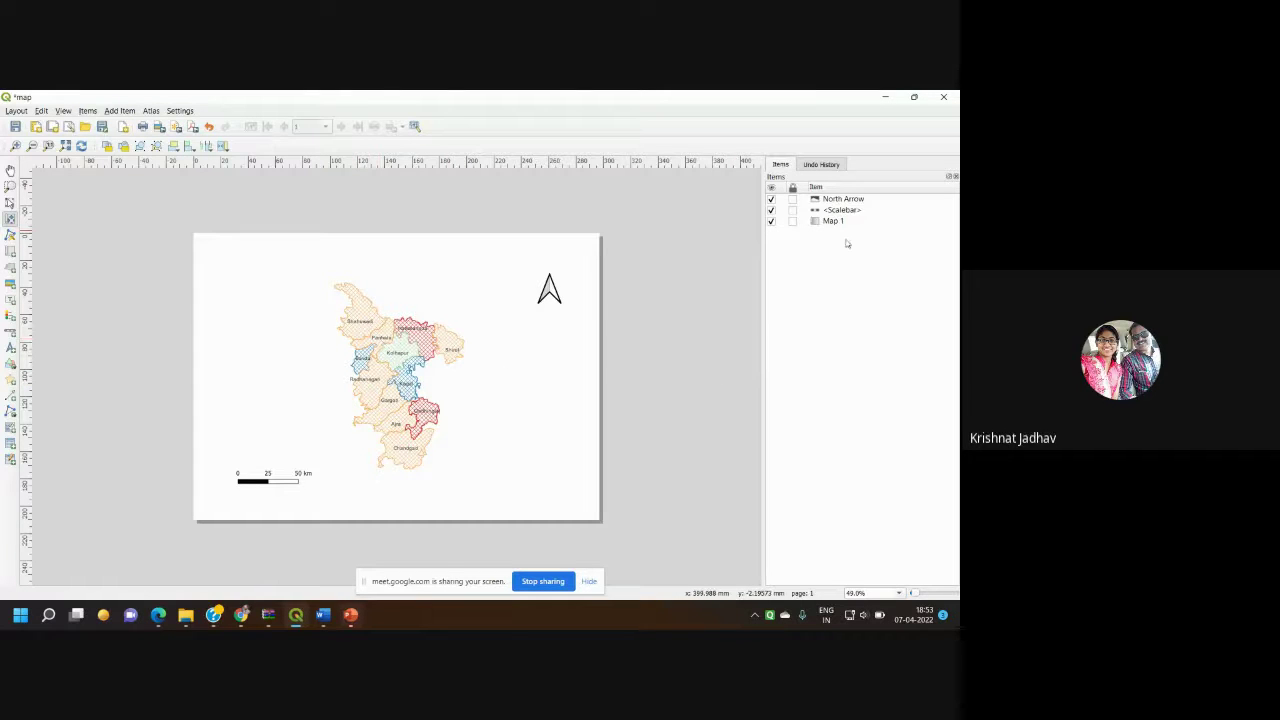
Lock Map 1, set its CRS to Project CRS: EPSG:4326, and add Grid 1.
click(794, 222)
right_click(830, 230)
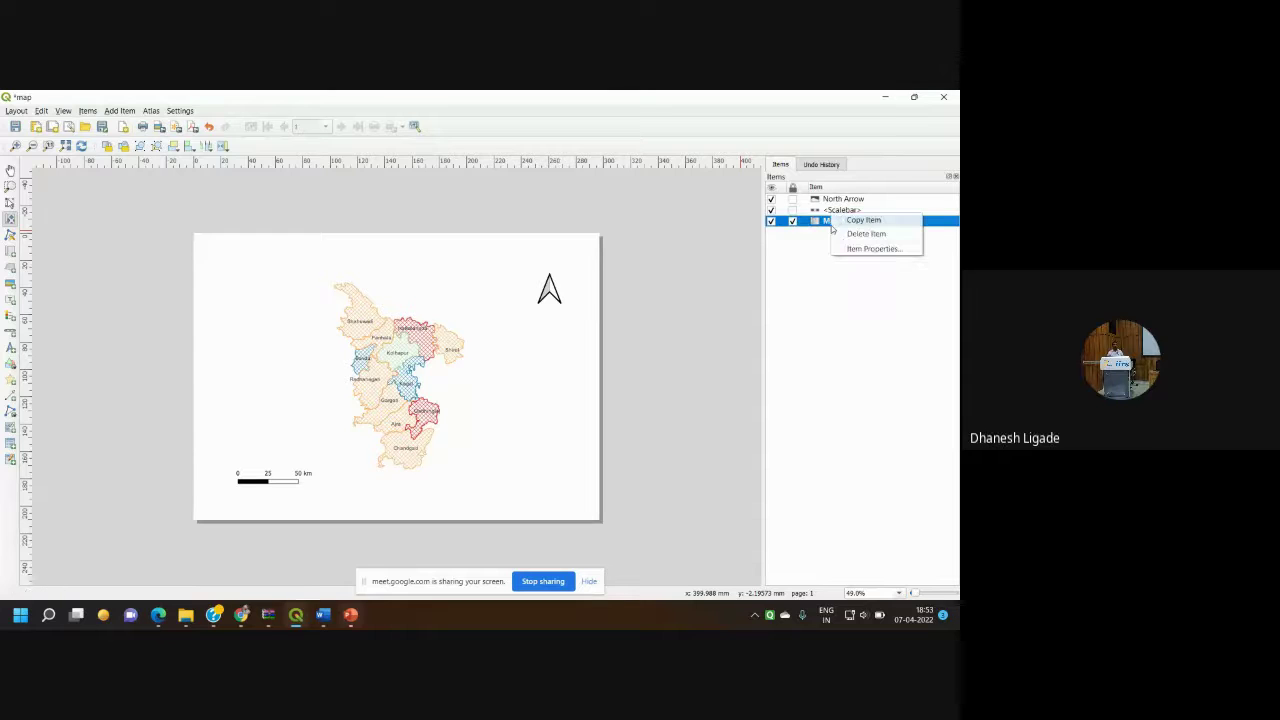
click(837, 249)
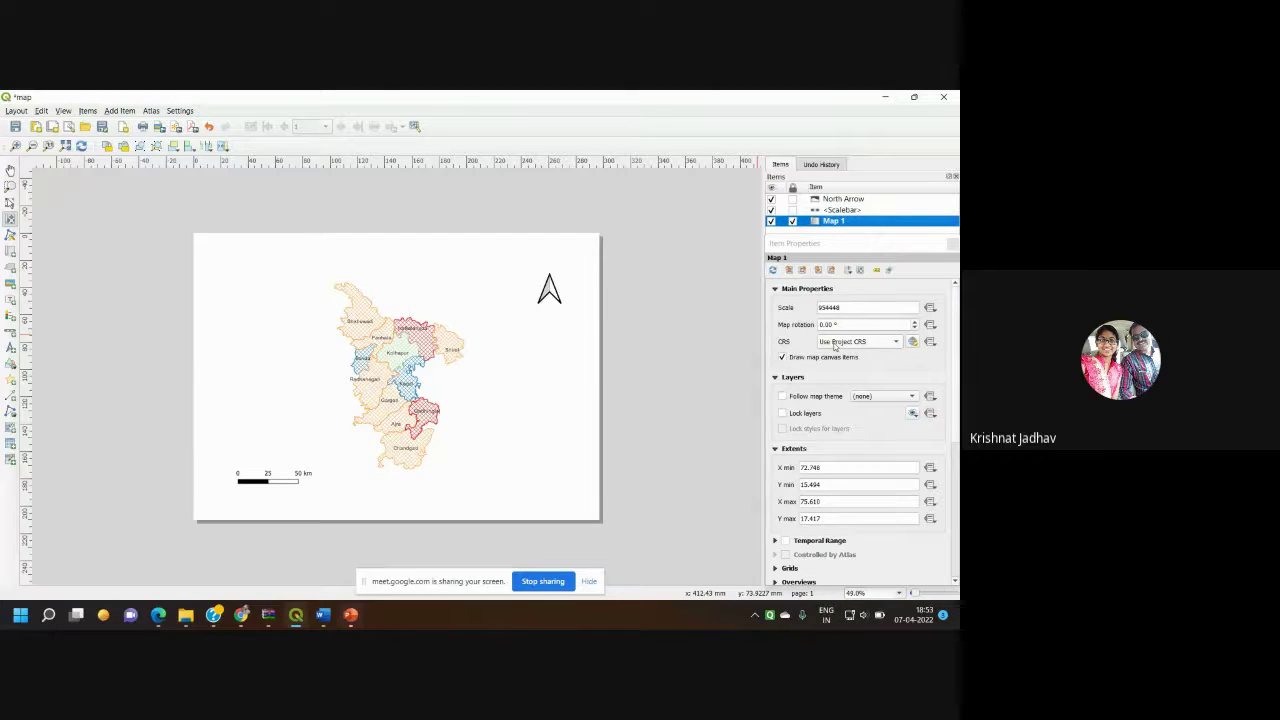
click(835, 343)
click(872, 353)
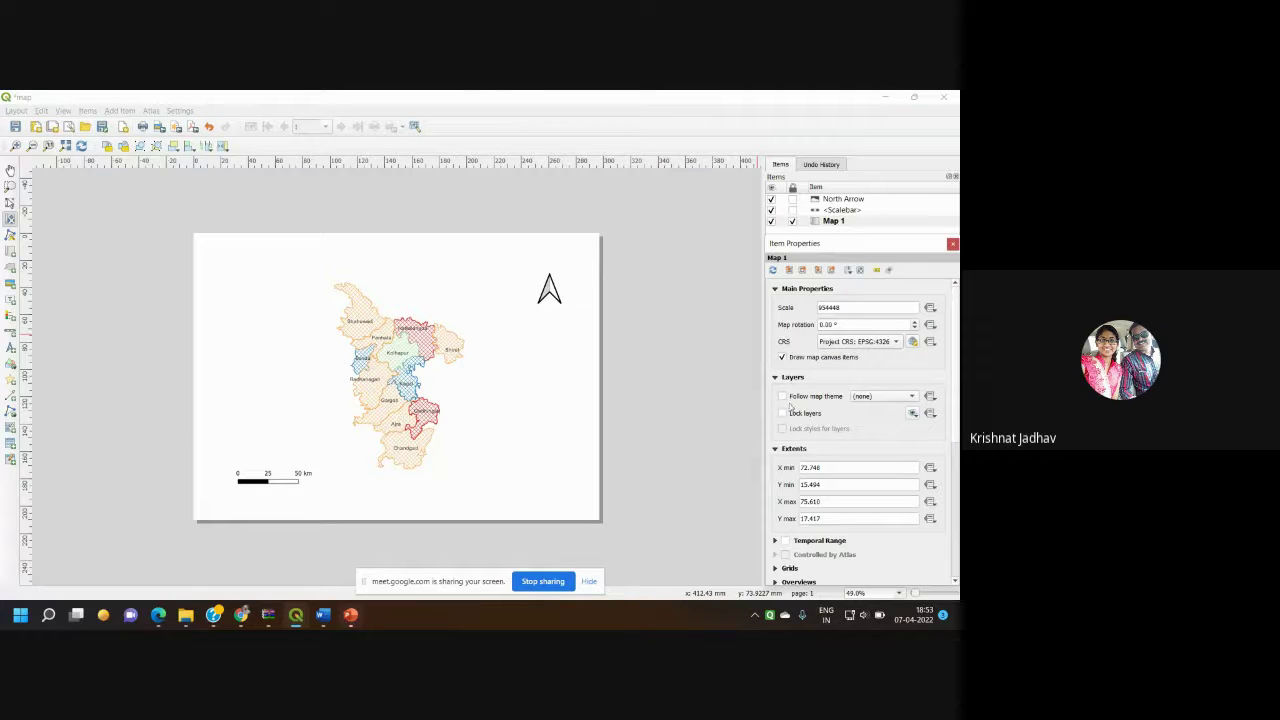
click(776, 568)
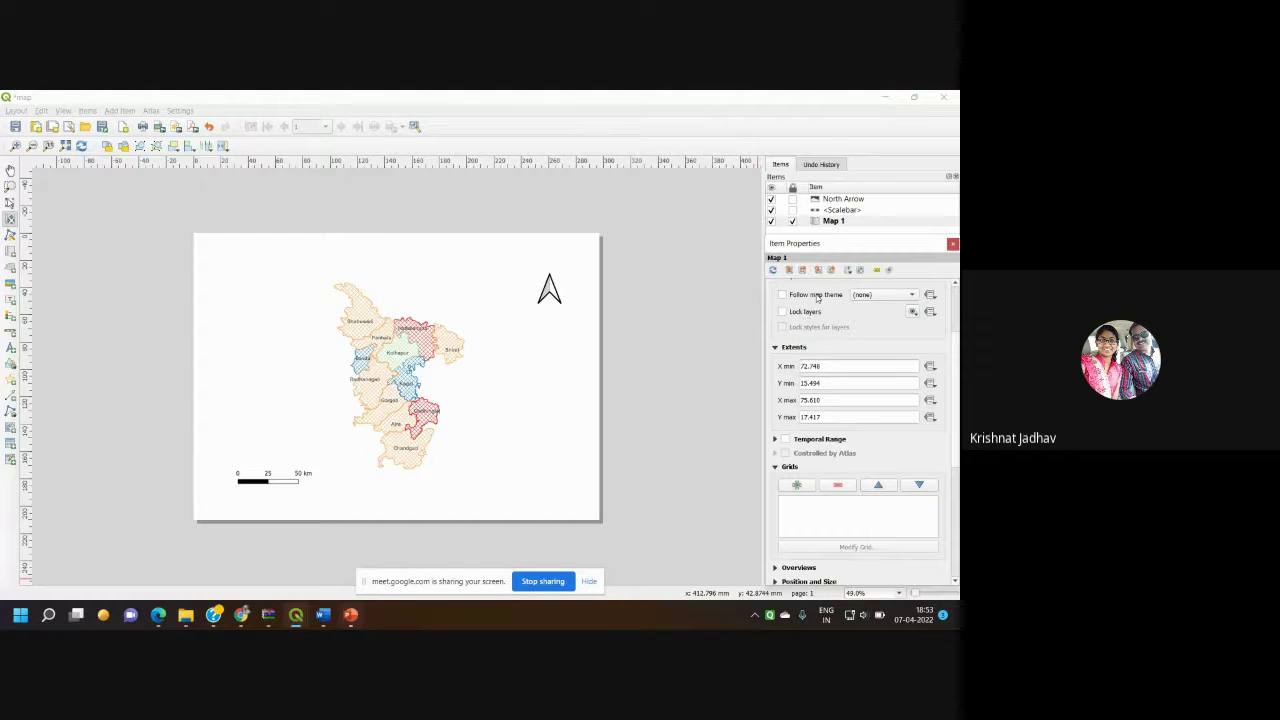
click(797, 485)
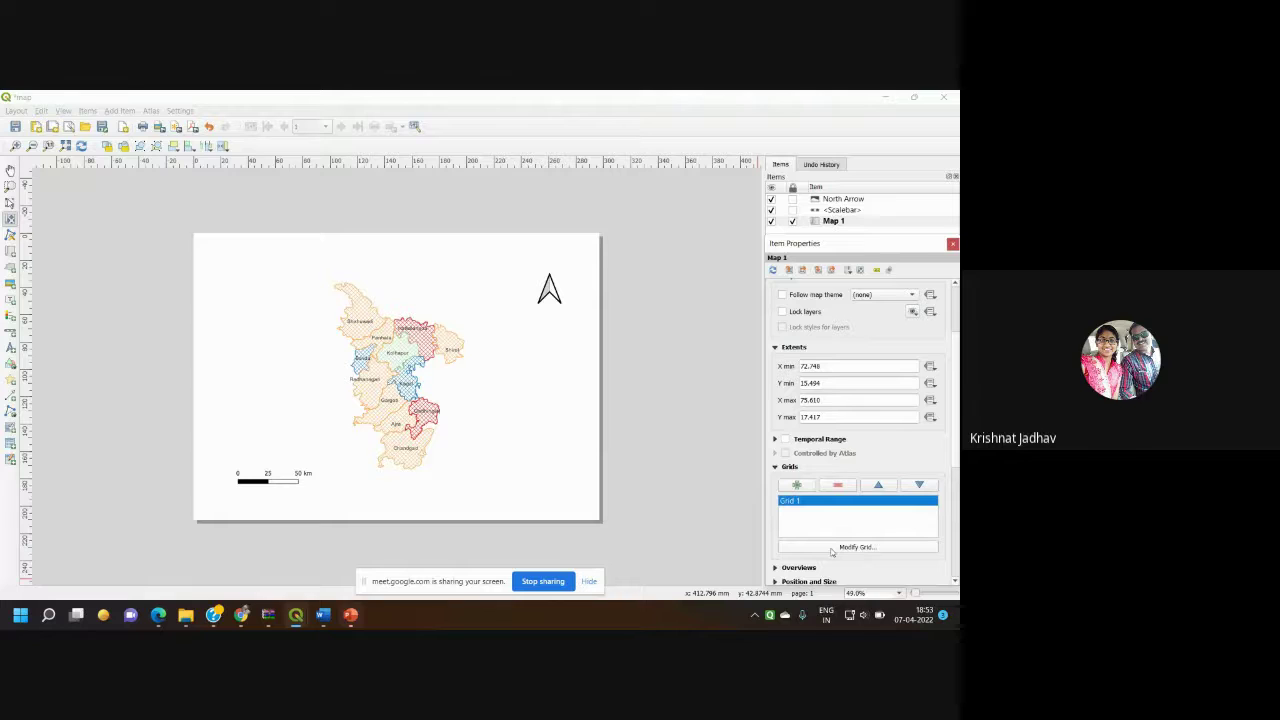
Set Grid 1's type to Frame and annotations only.
click(831, 548)
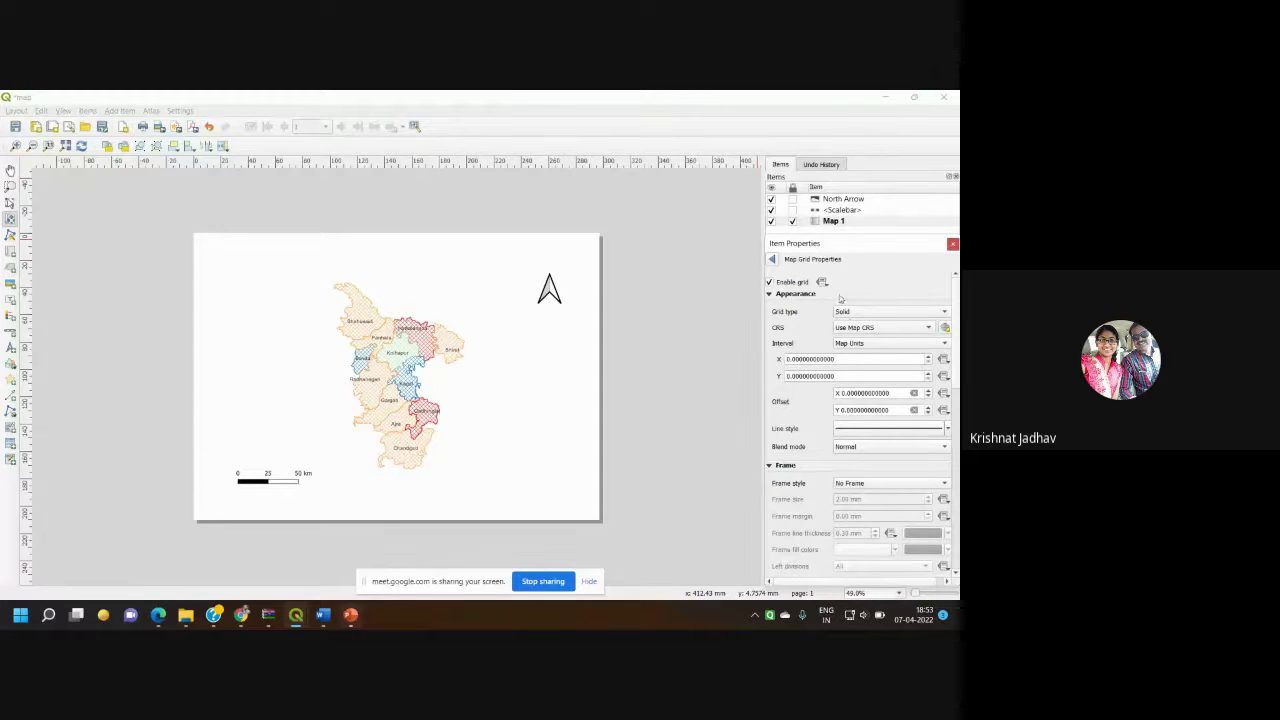
click(855, 312)
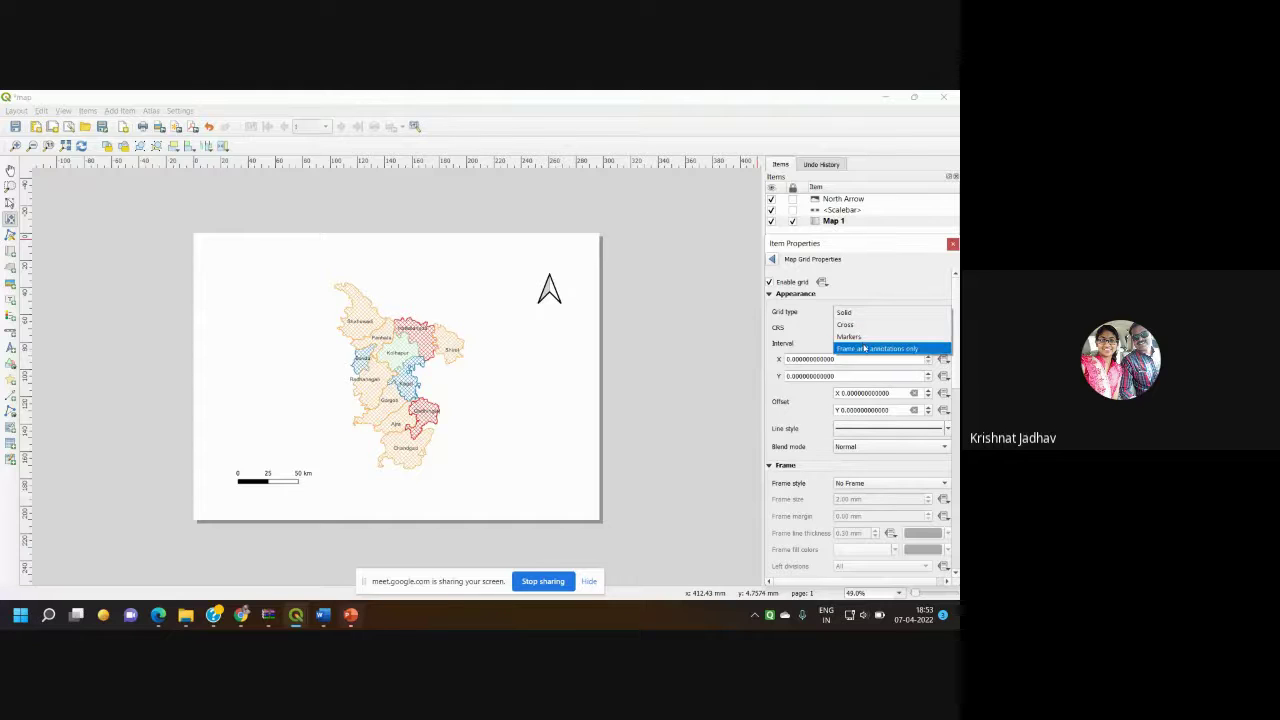
click(860, 347)
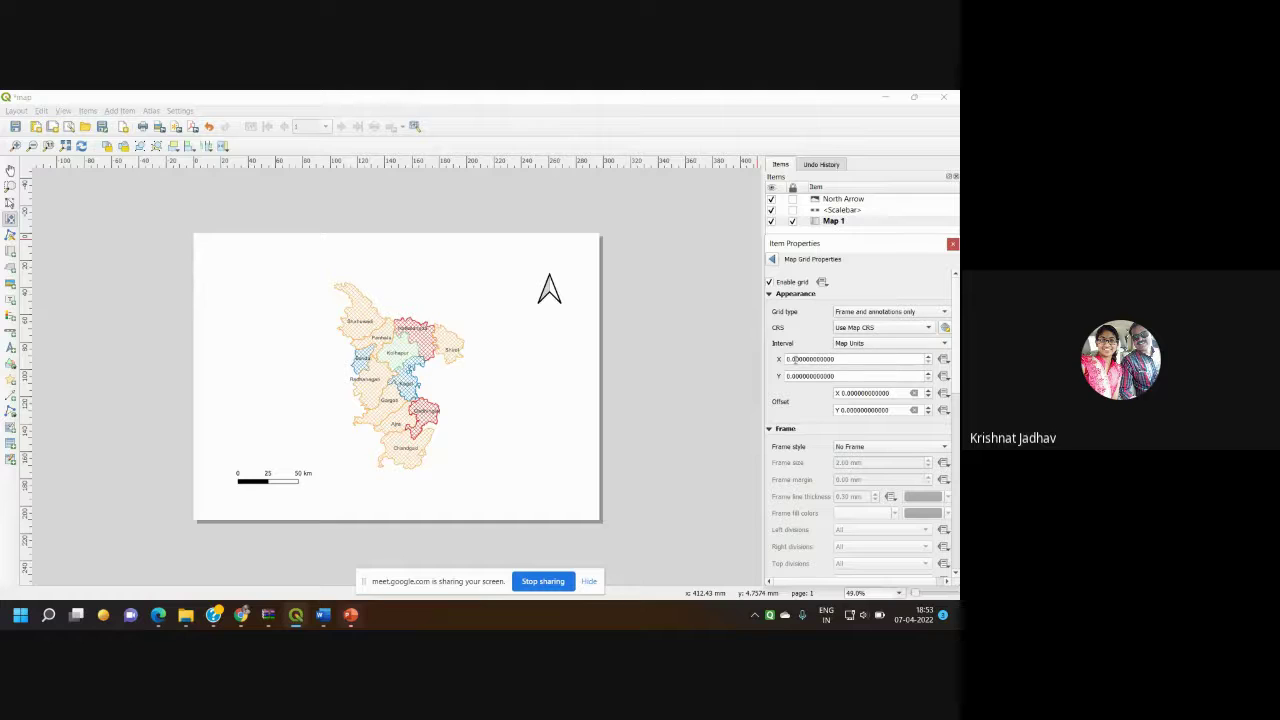
Keep the grid interval in map units and set both X and Y intervals to 1.
click(845, 344)
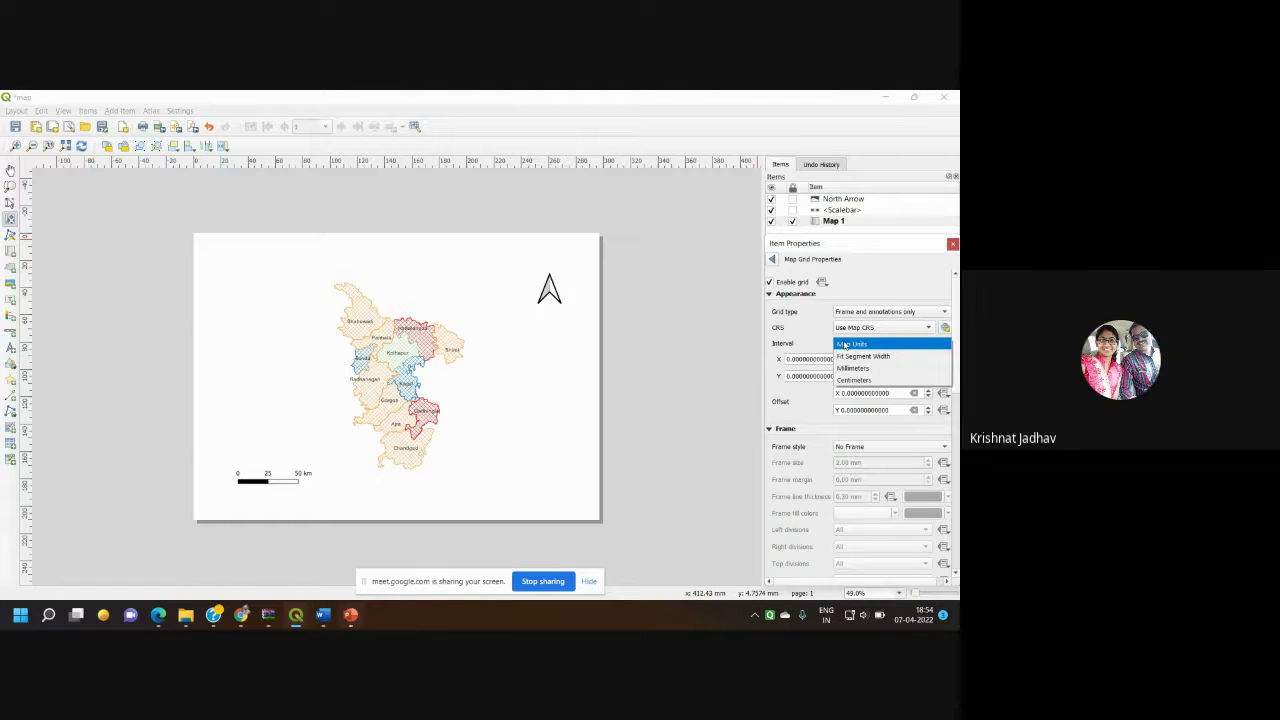
click(845, 344)
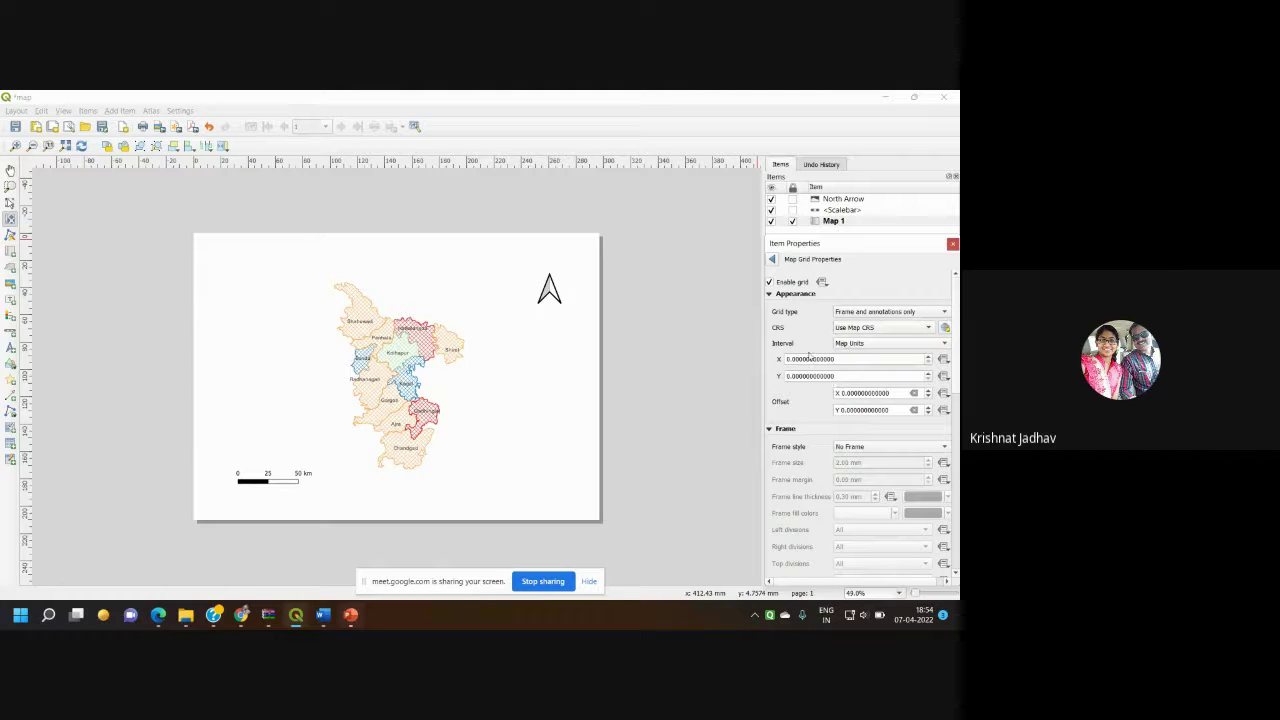
click(787, 359)
double_click(787, 360)
text(1)
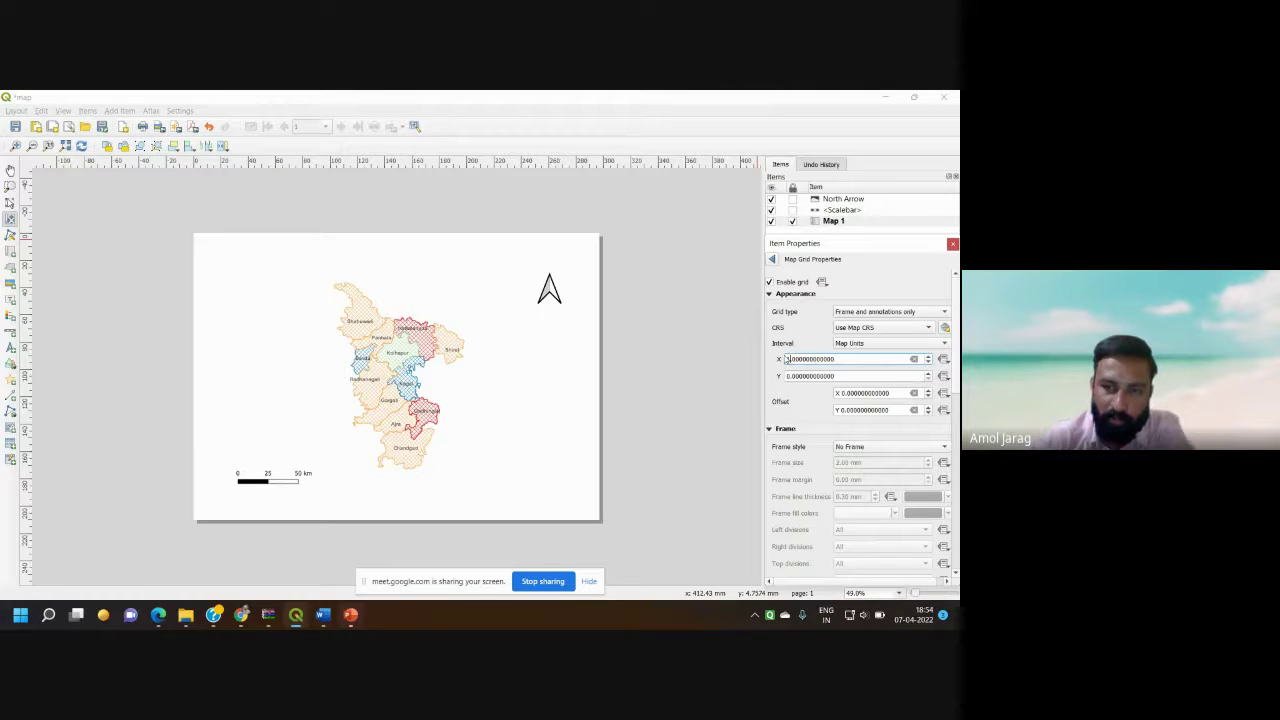
double_click(789, 375)
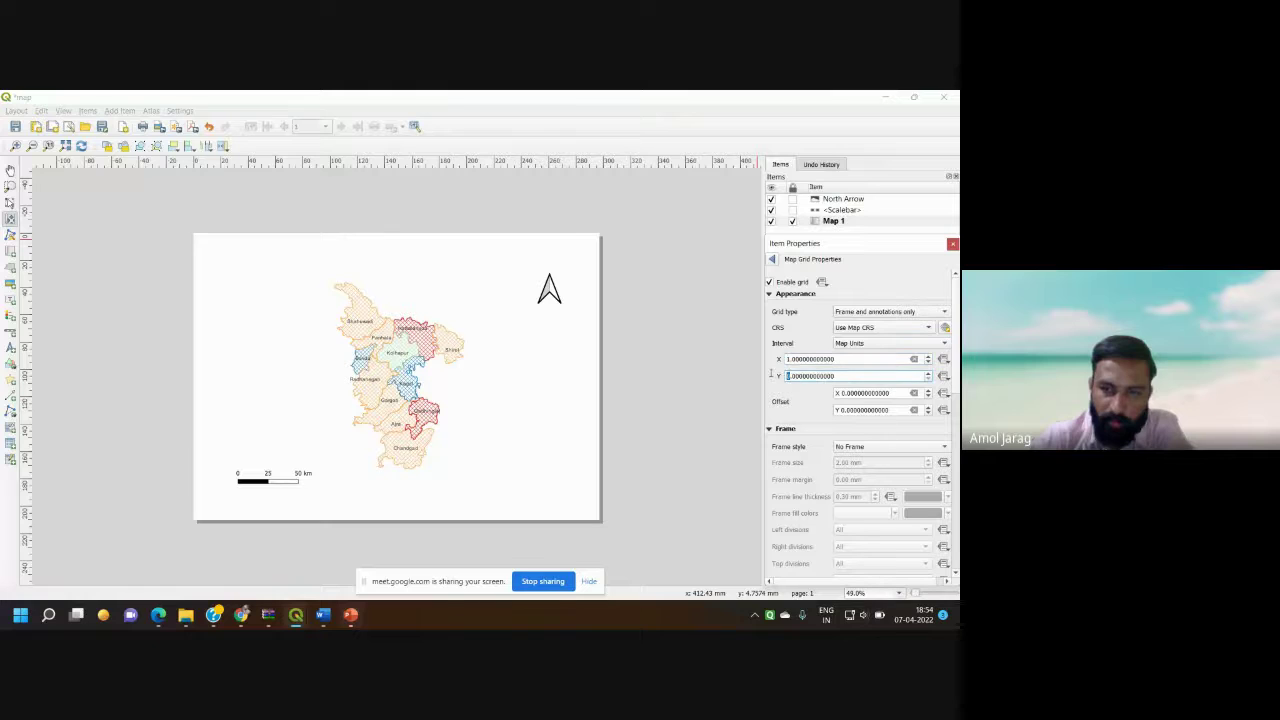
text(1)
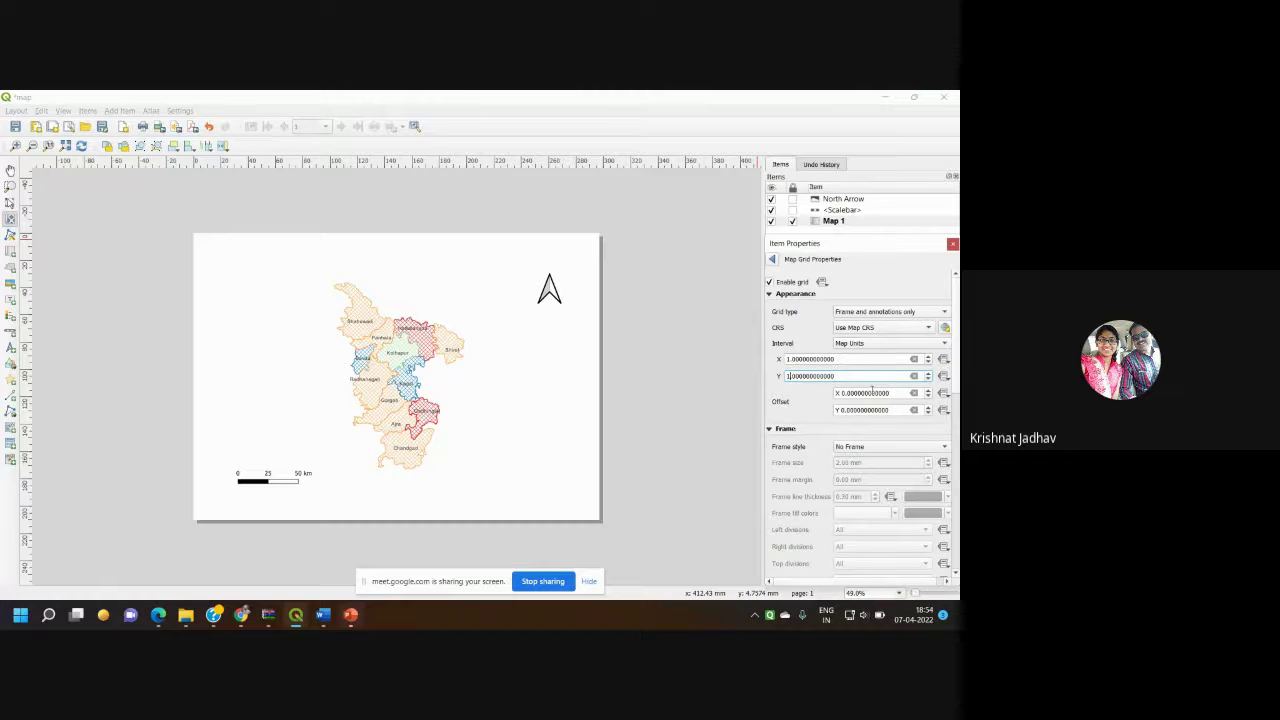
scroll(957, 377, down, 2)
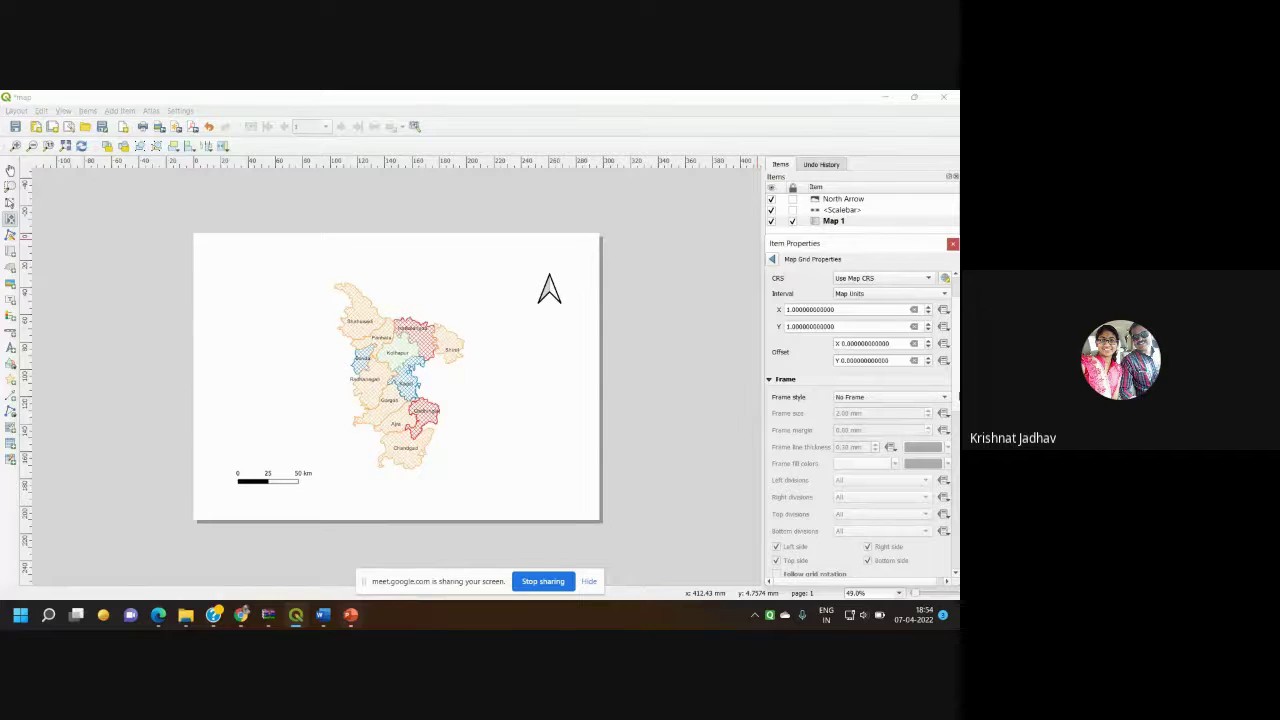
scroll(957, 397, down, 4)
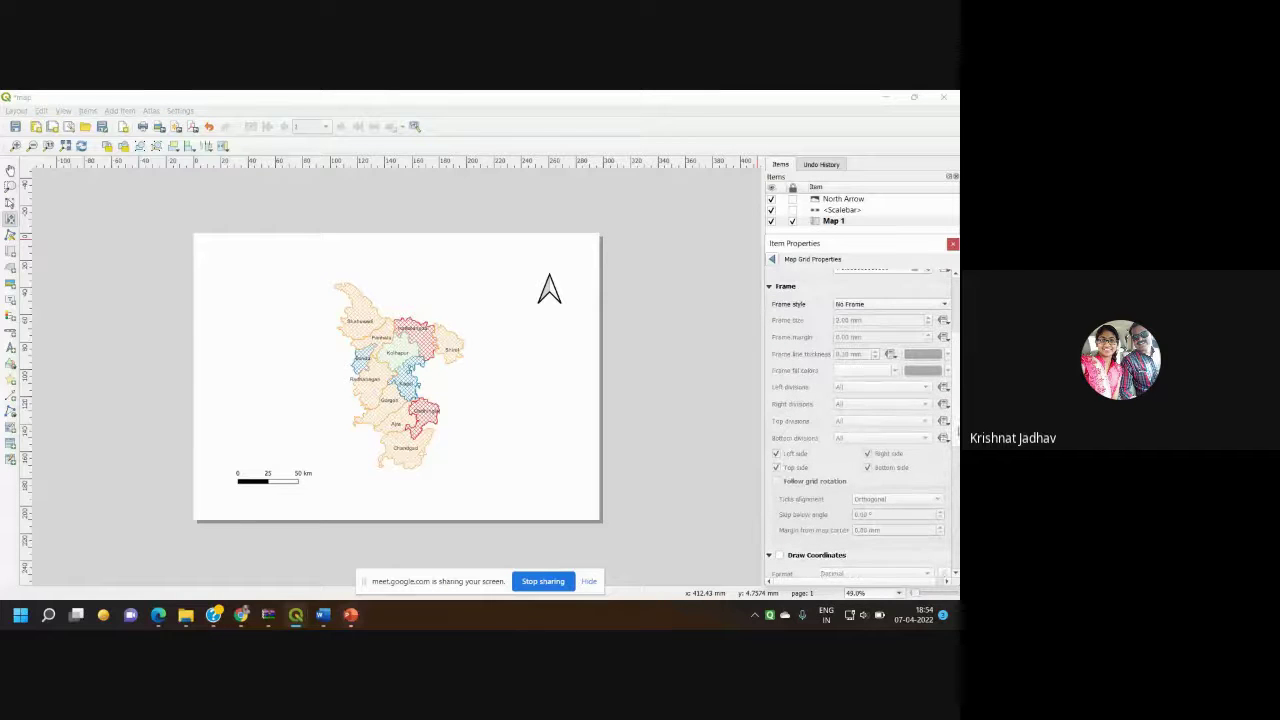
Set Grid 1's frame style to Interior and Exterior Ticks.
click(843, 306)
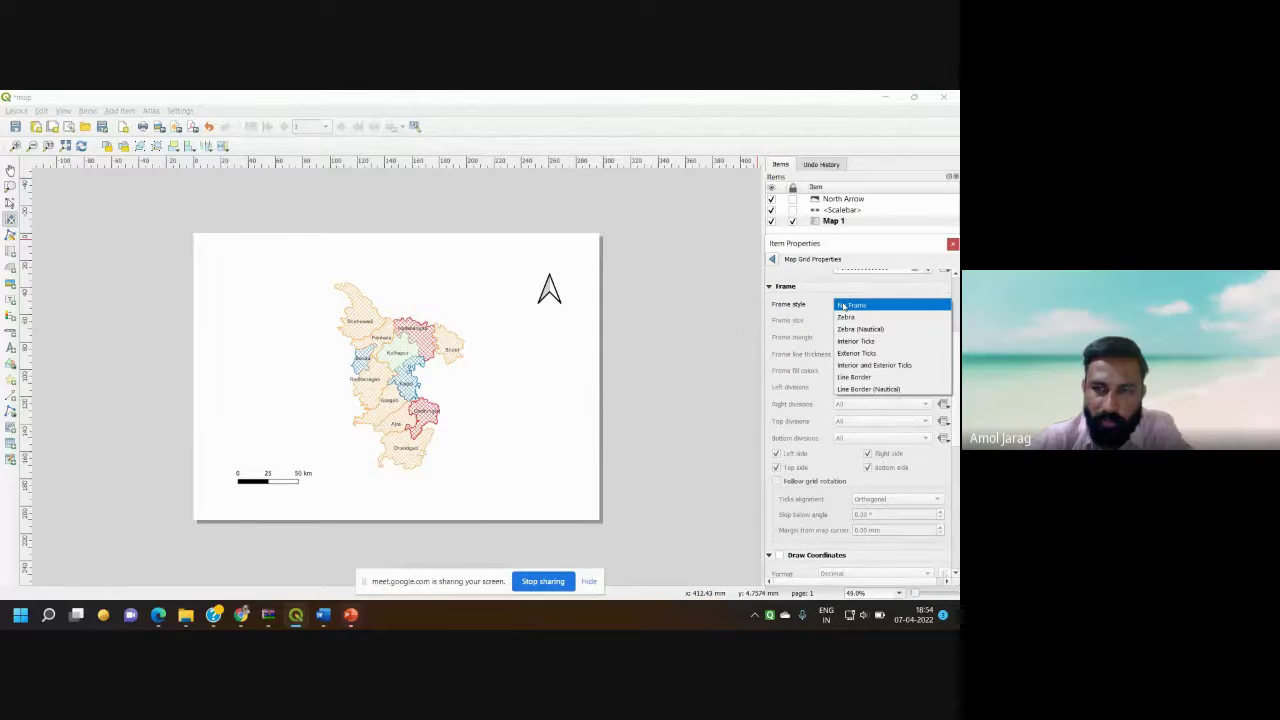
click(843, 306)
click(843, 306)
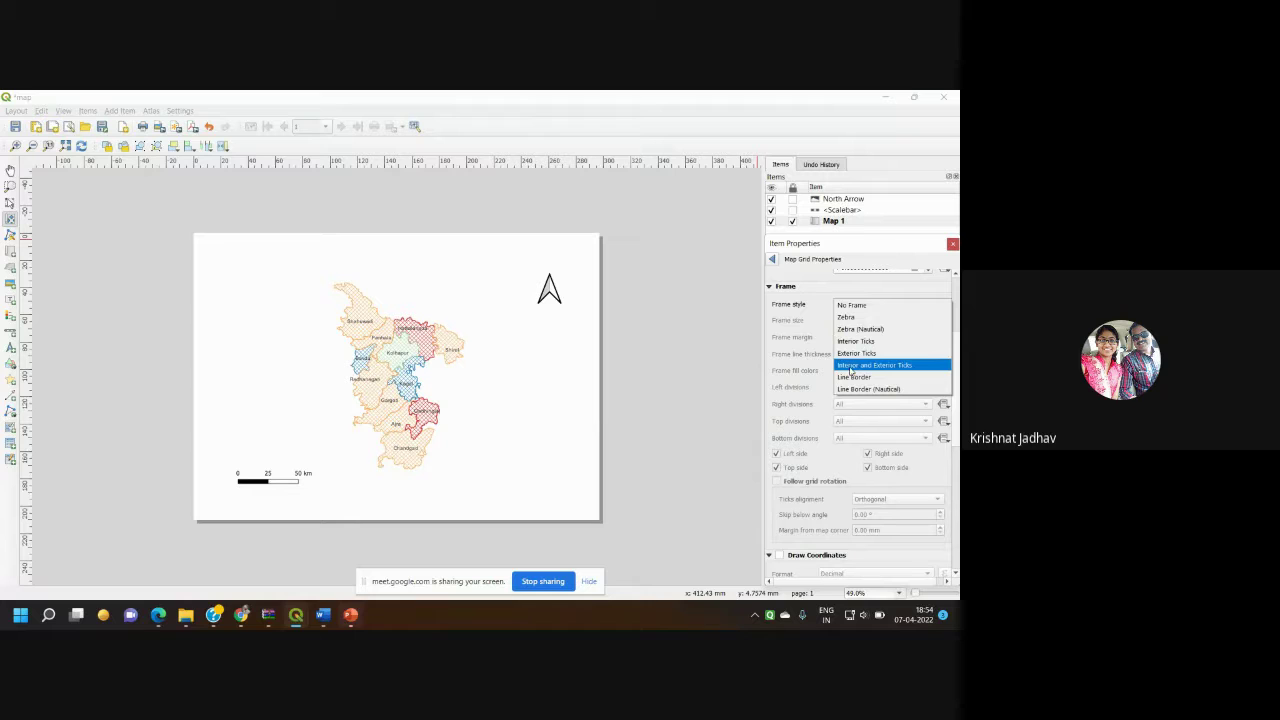
click(851, 366)
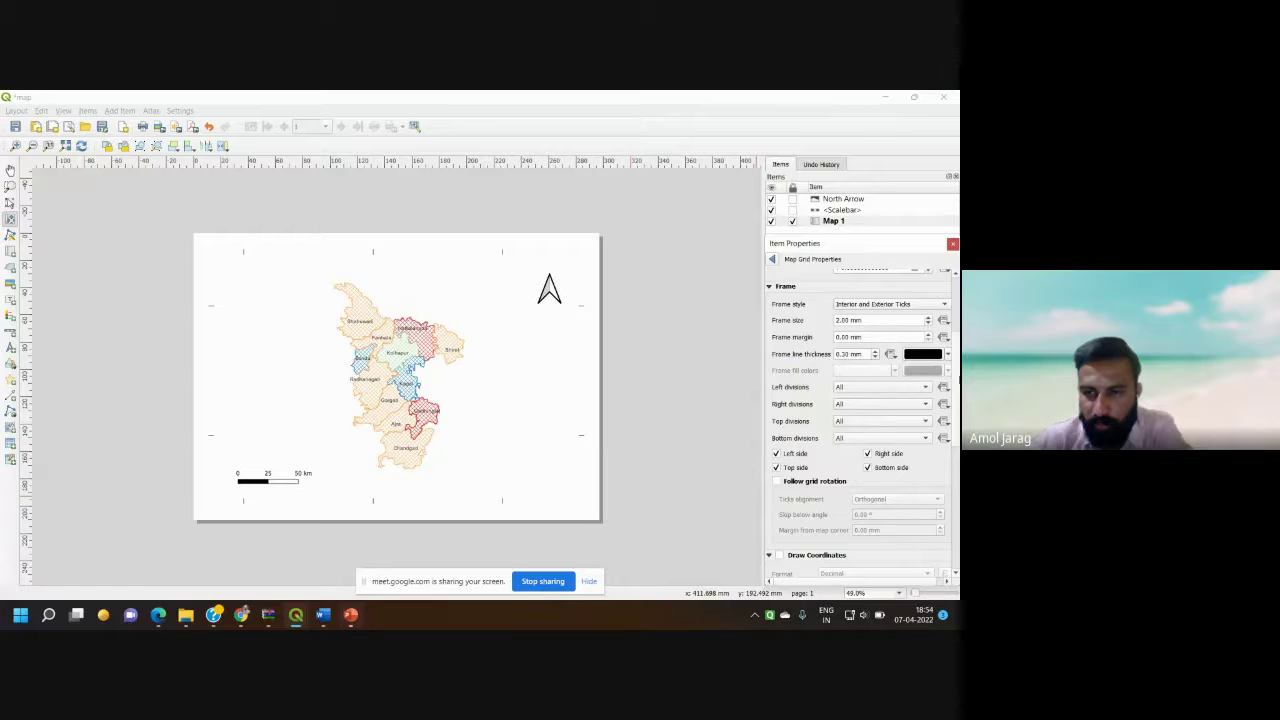
scroll(860, 420, down, 3)
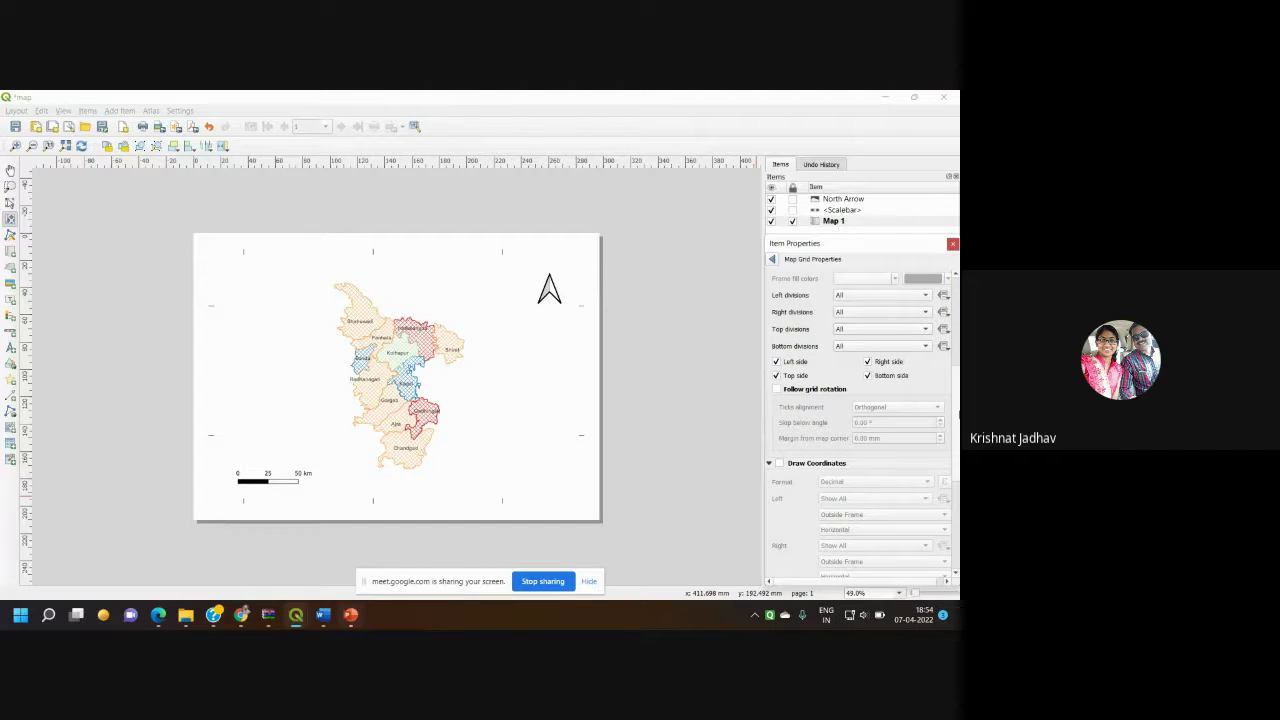
scroll(778, 330, down, 5)
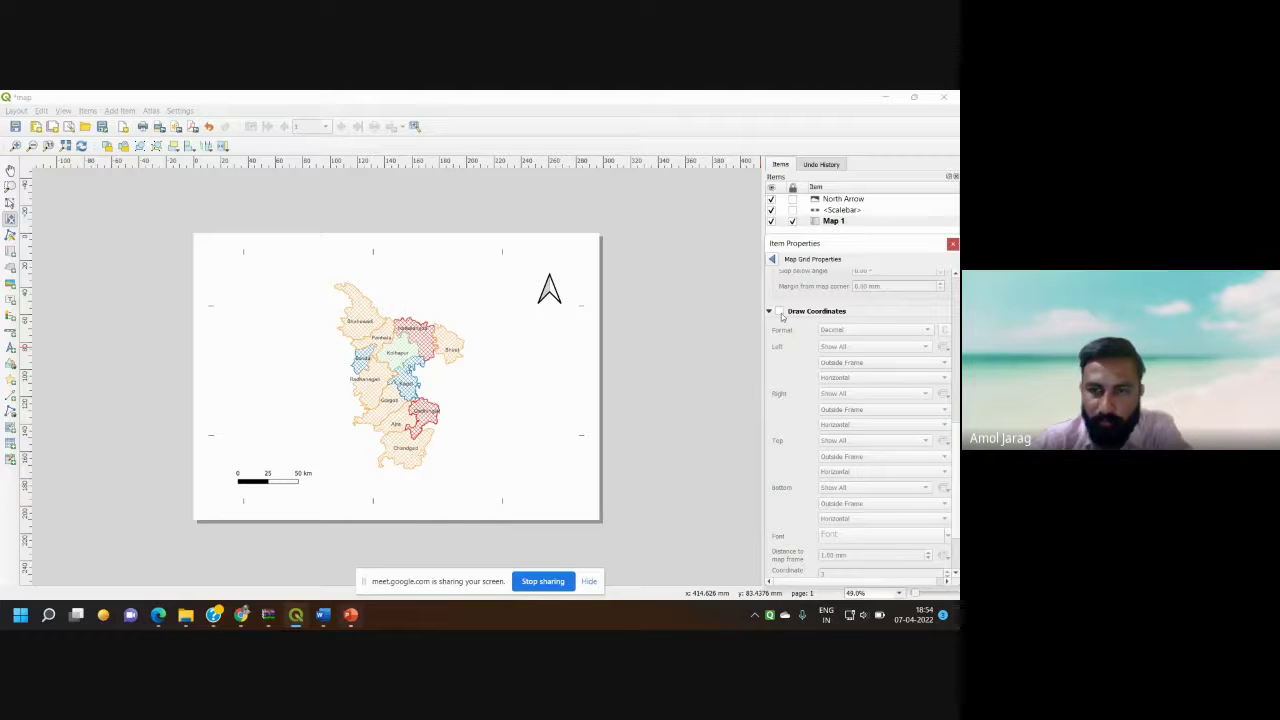
Turn on Draw Coordinates for Grid 1 in Decimal format.
click(780, 312)
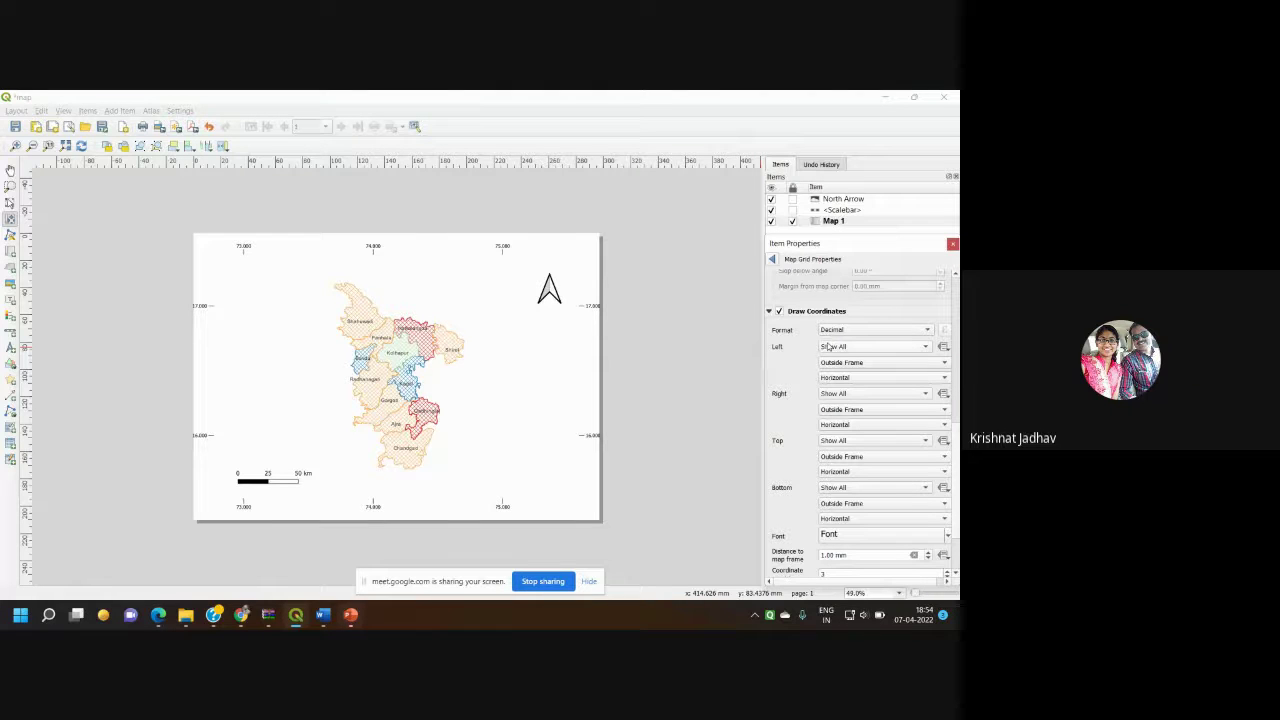
click(831, 333)
click(831, 331)
click(831, 333)
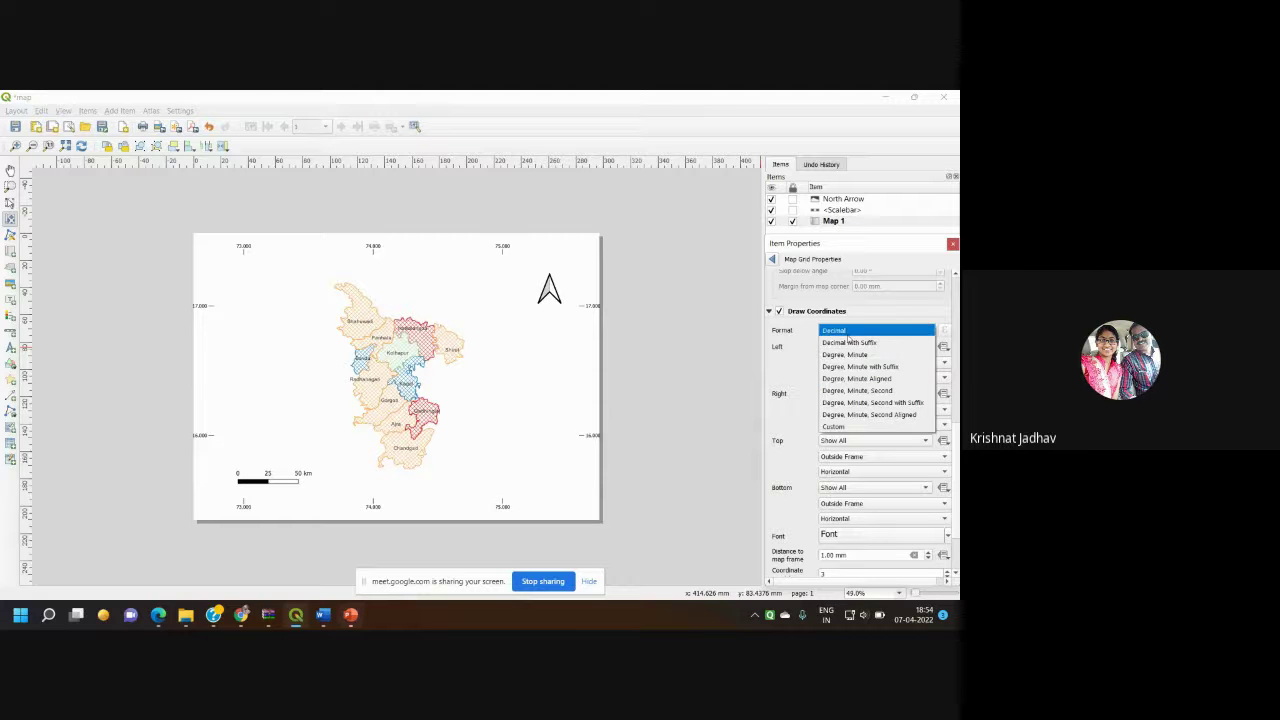
click(845, 330)
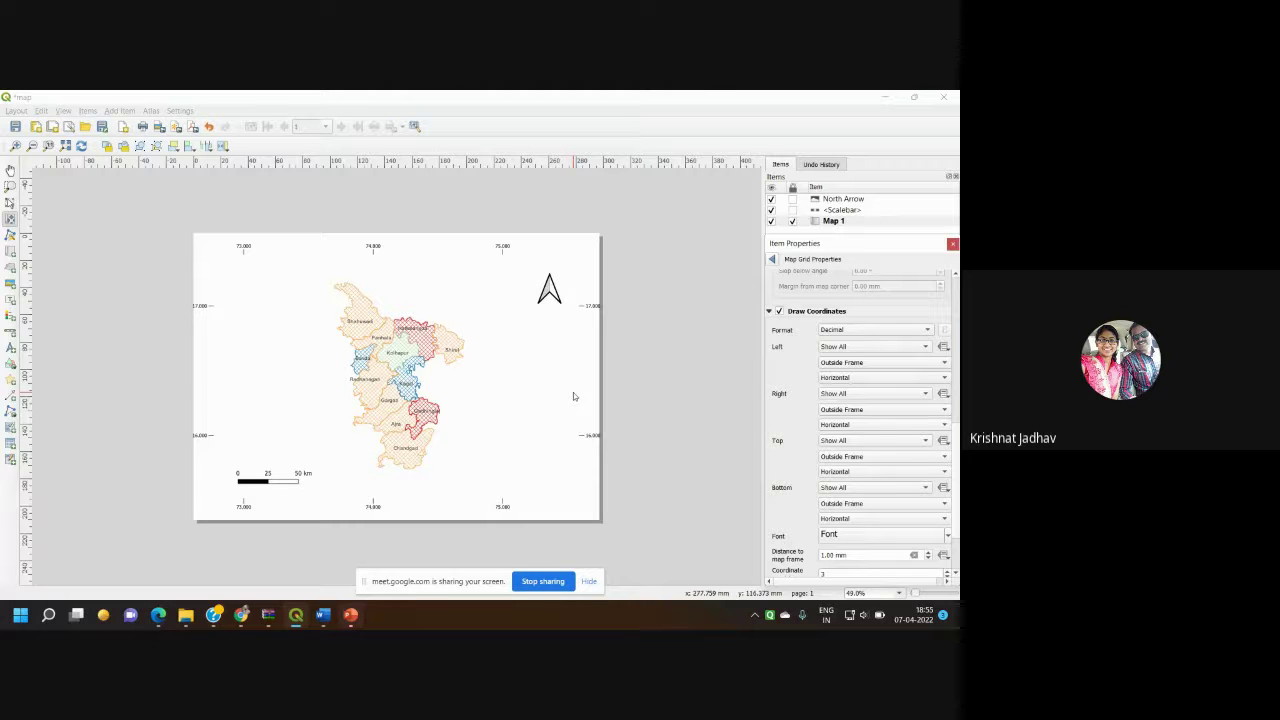
click(839, 335)
click(839, 335)
Show all left-side coordinates and place them Inside Frame.
click(838, 347)
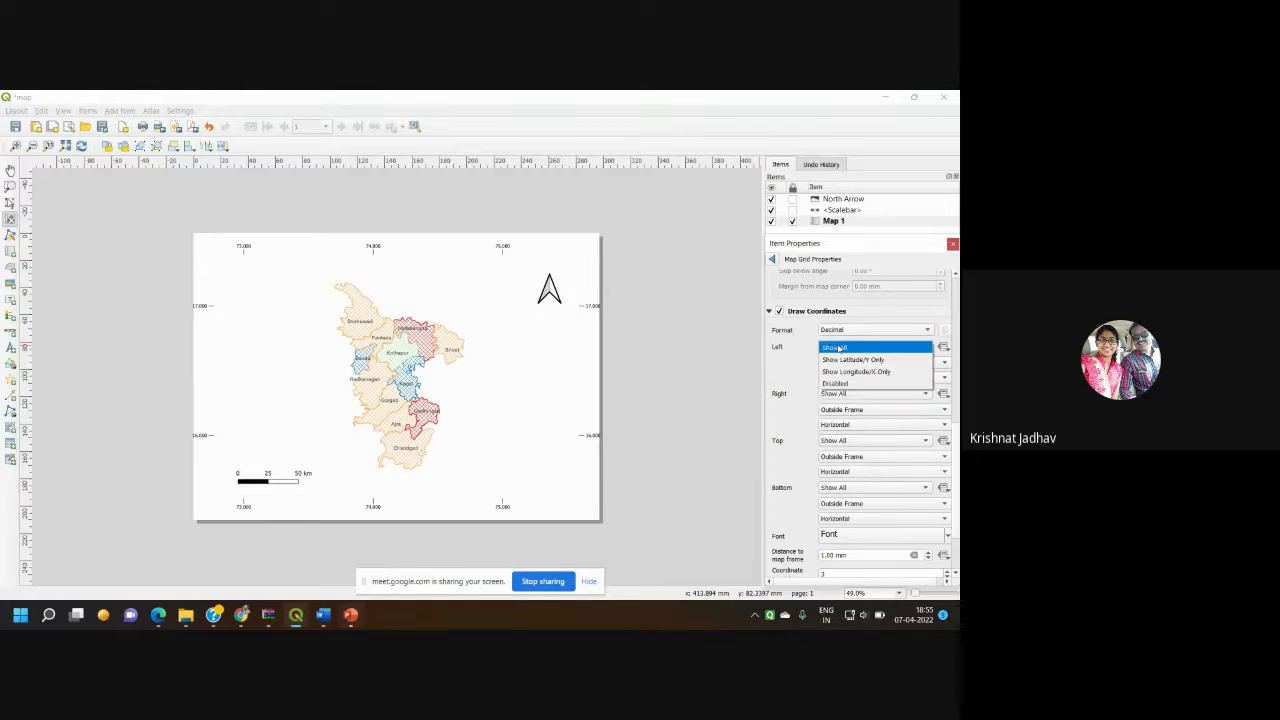
click(838, 347)
click(838, 362)
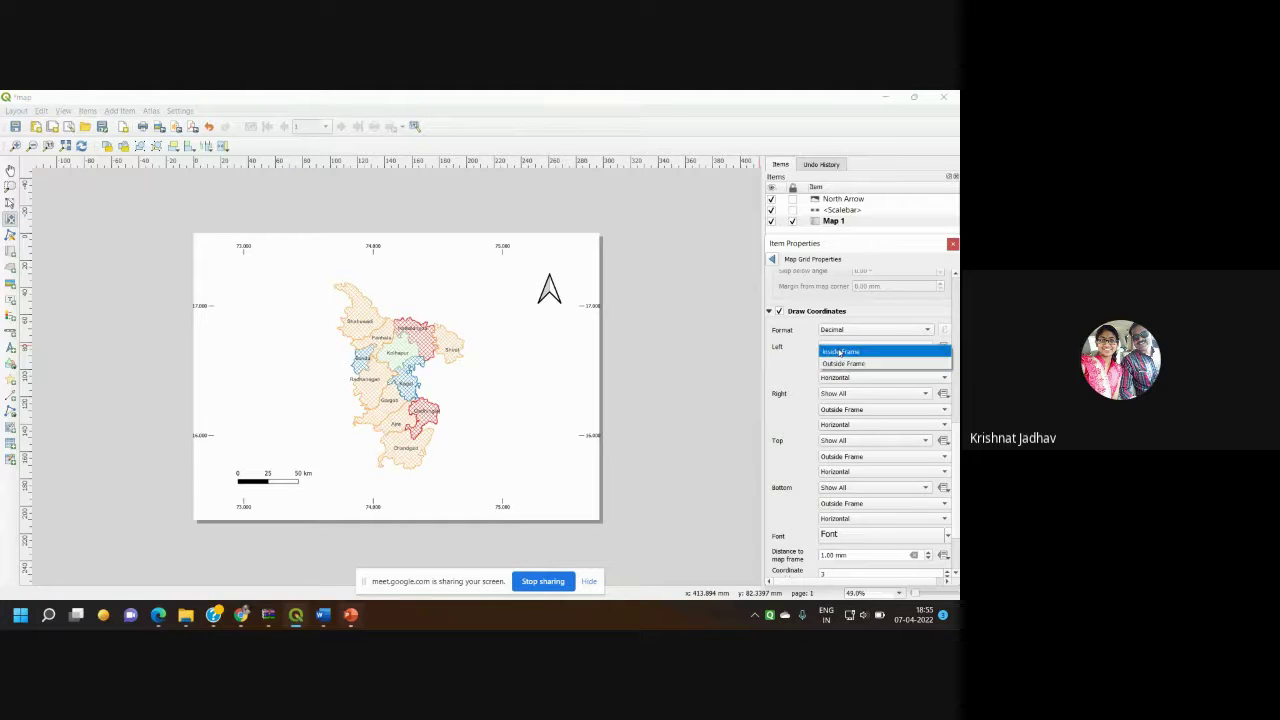
click(840, 351)
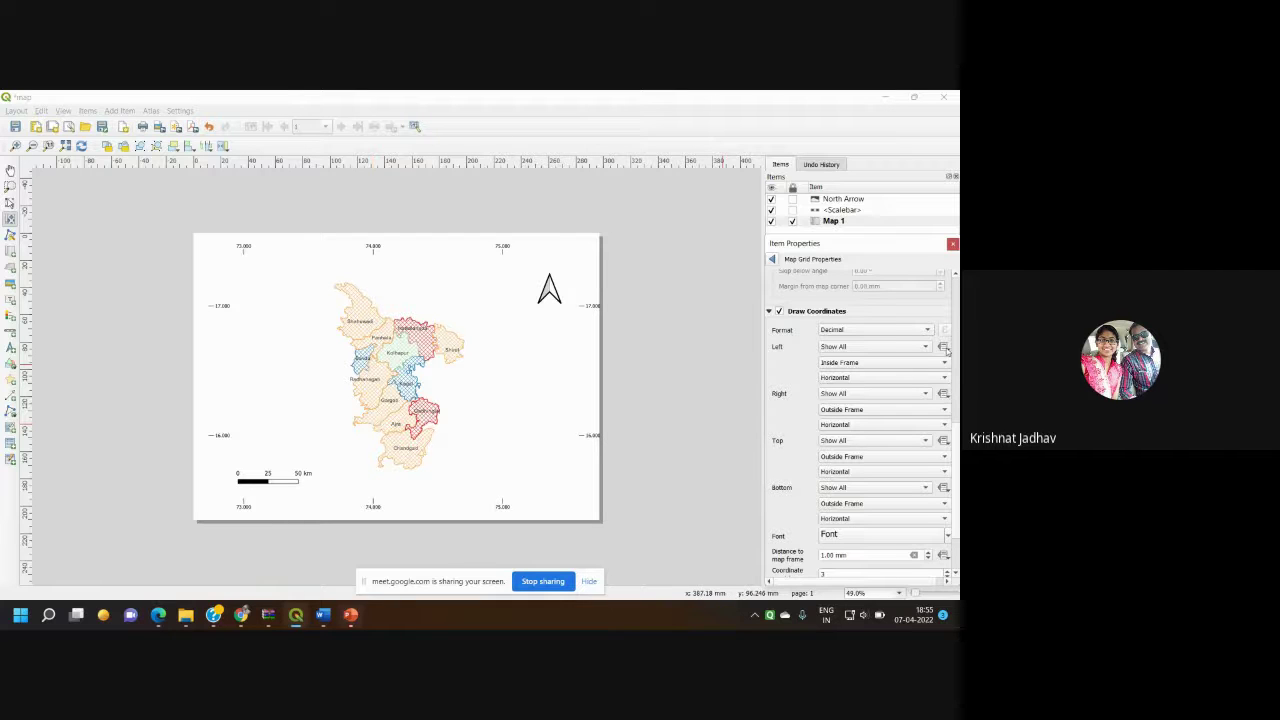
click(891, 332)
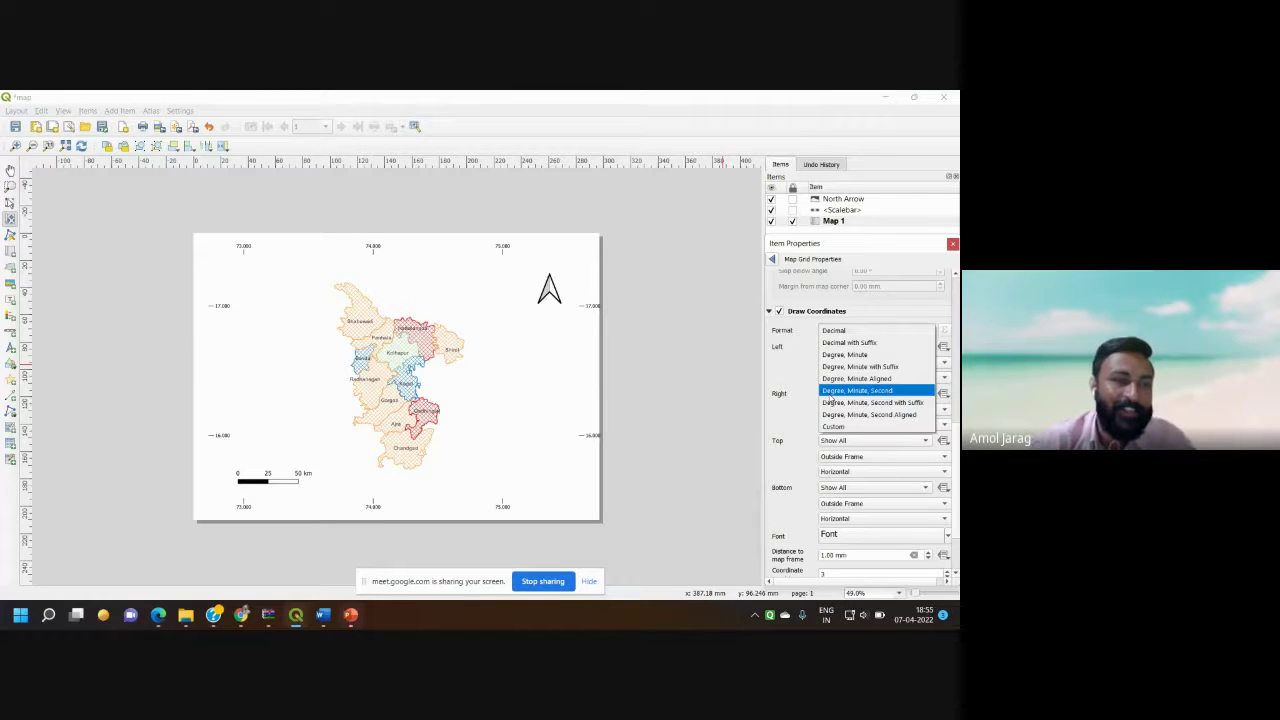
click(787, 440)
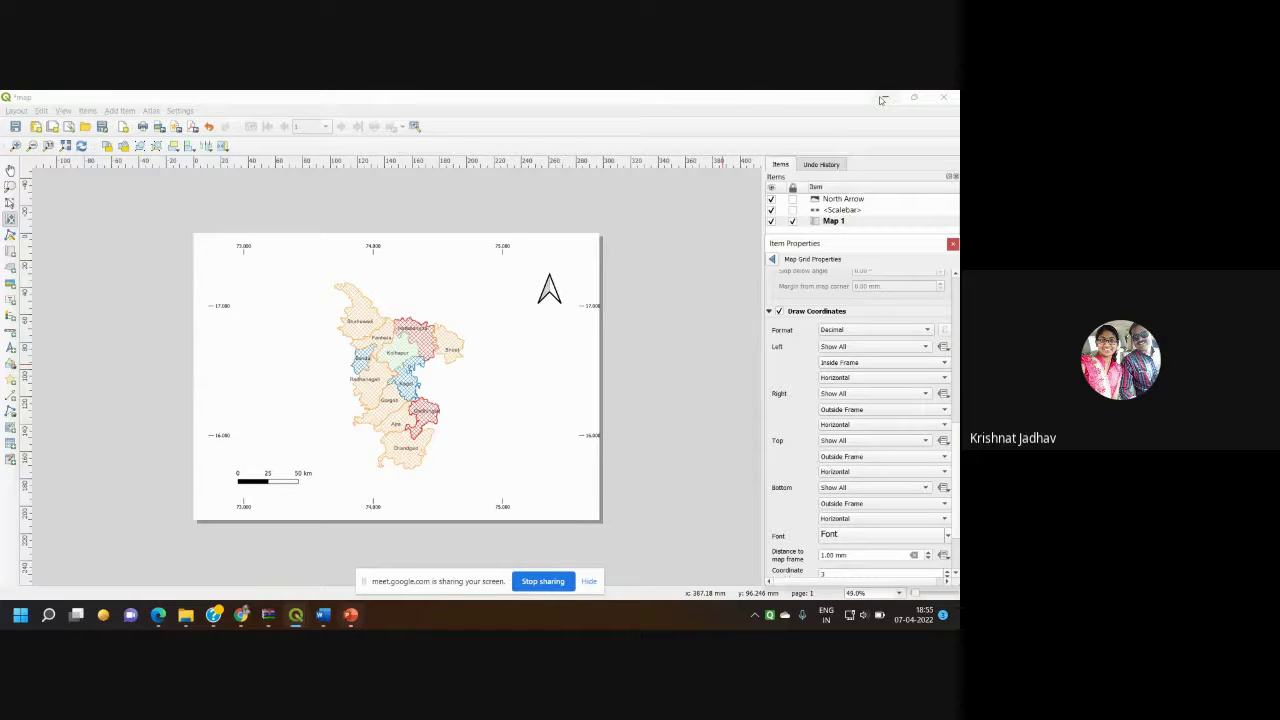
Minimize the print layout, QGIS and browser windows to reveal the desktop.
click(881, 100)
click(881, 100)
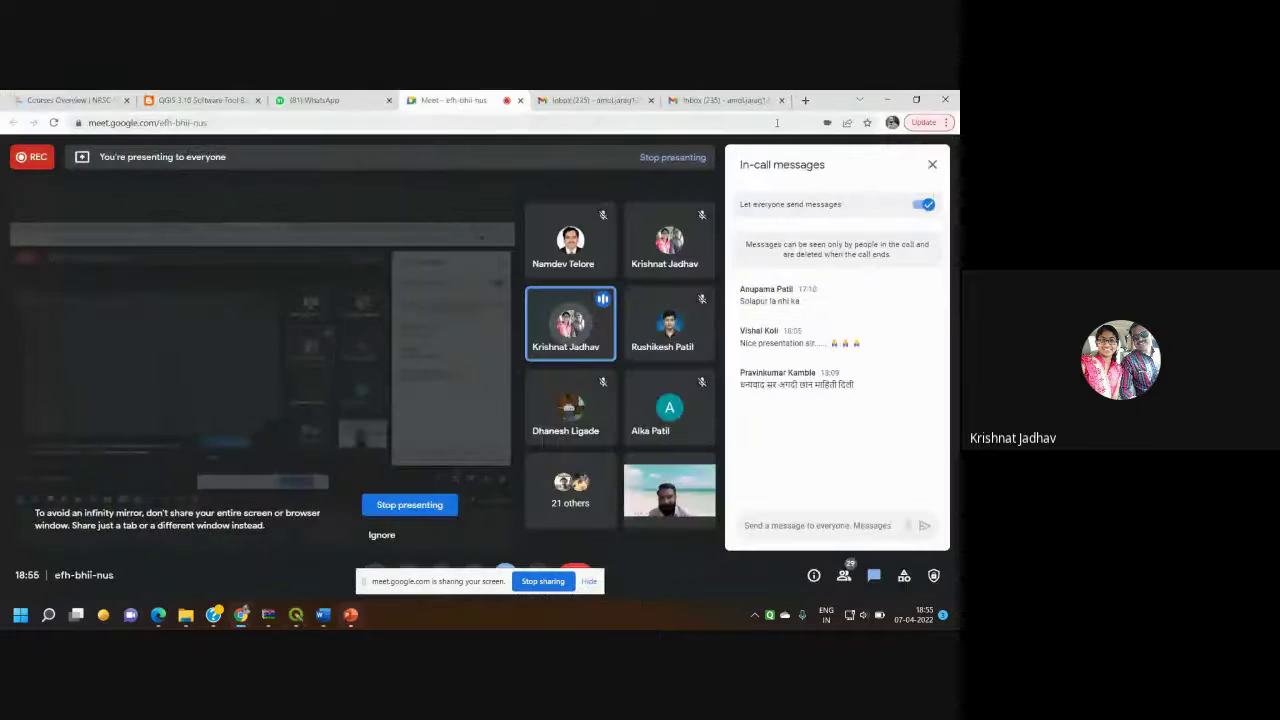
click(882, 102)
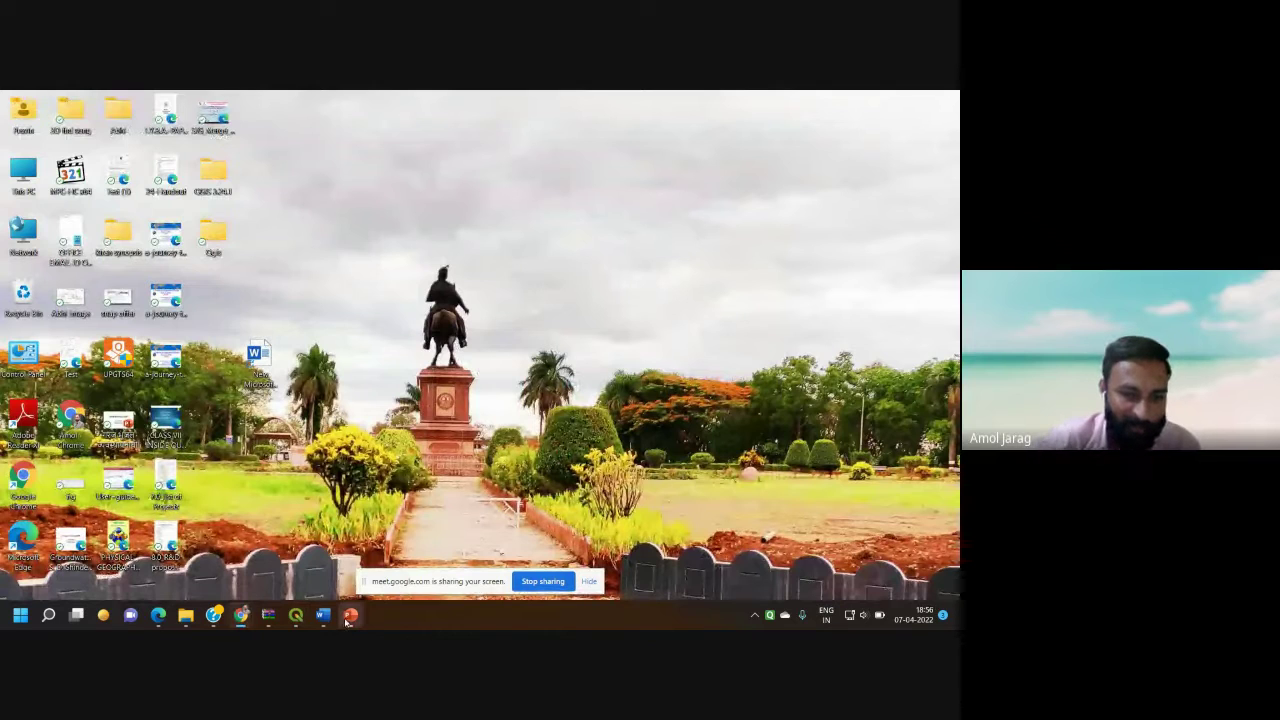
Check the open windows on the Windows taskbar.
mouse_move(349, 617)
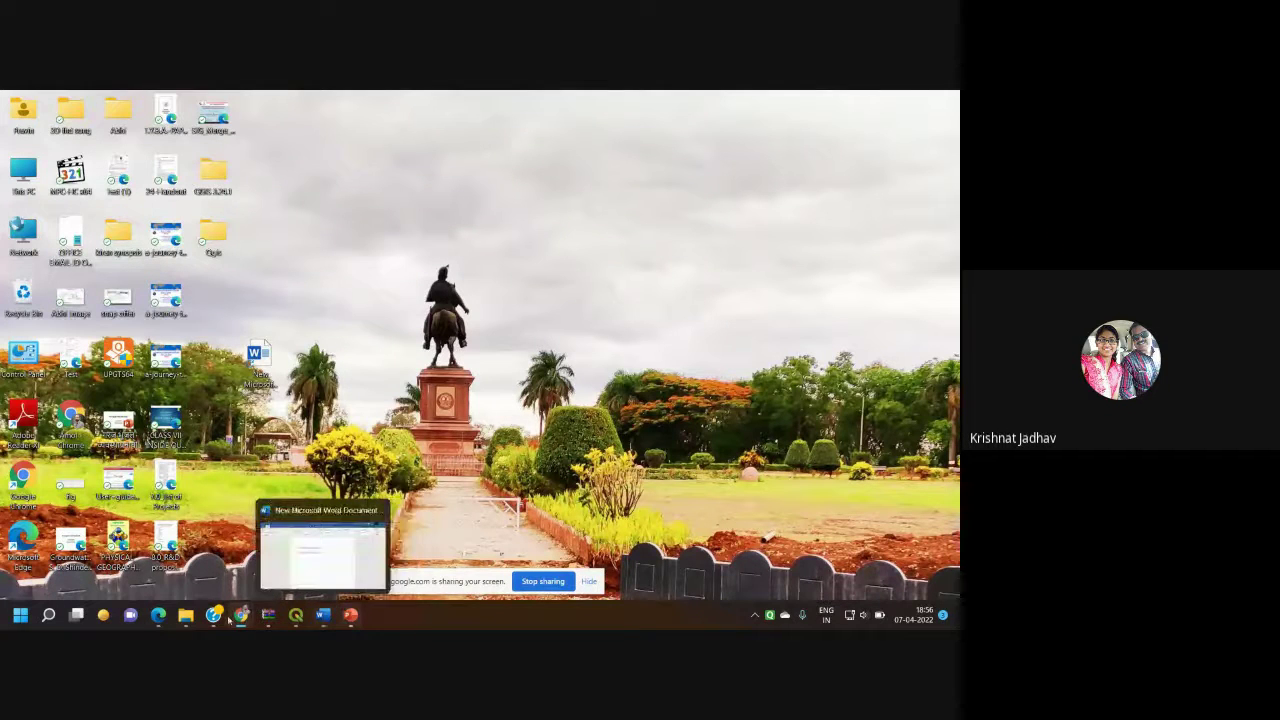
mouse_move(185, 615)
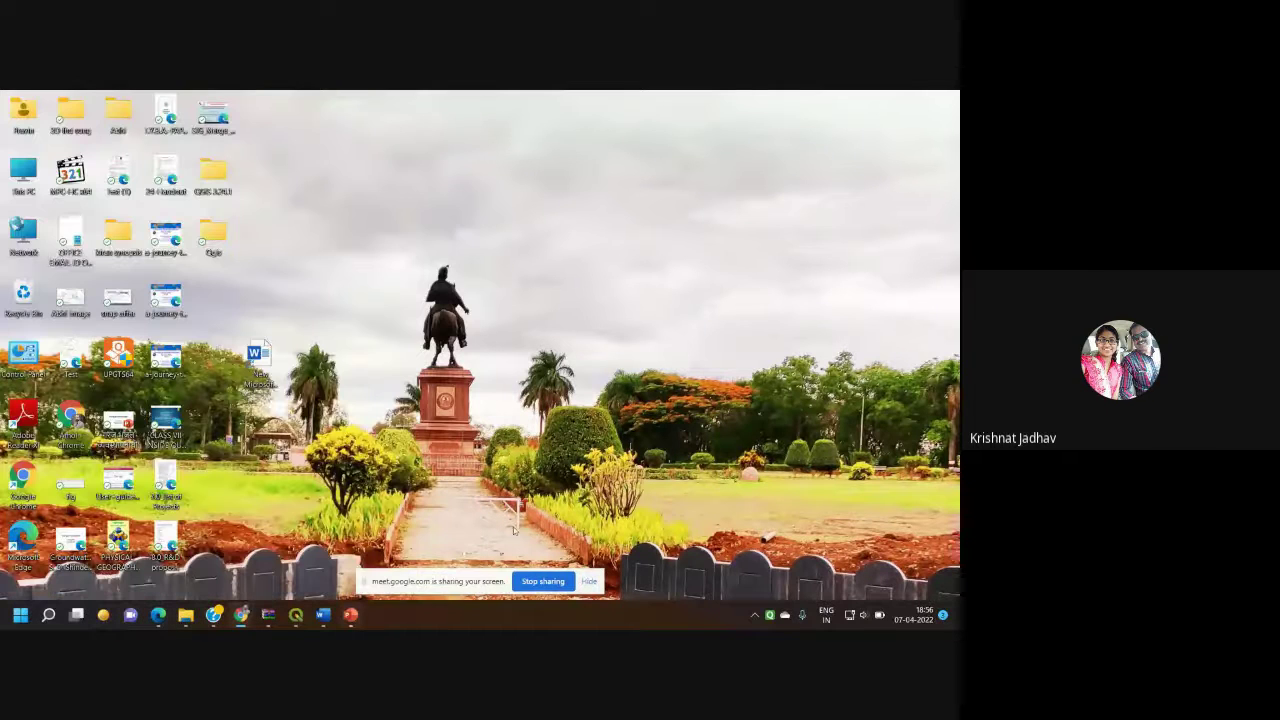
mouse_move(241, 616)
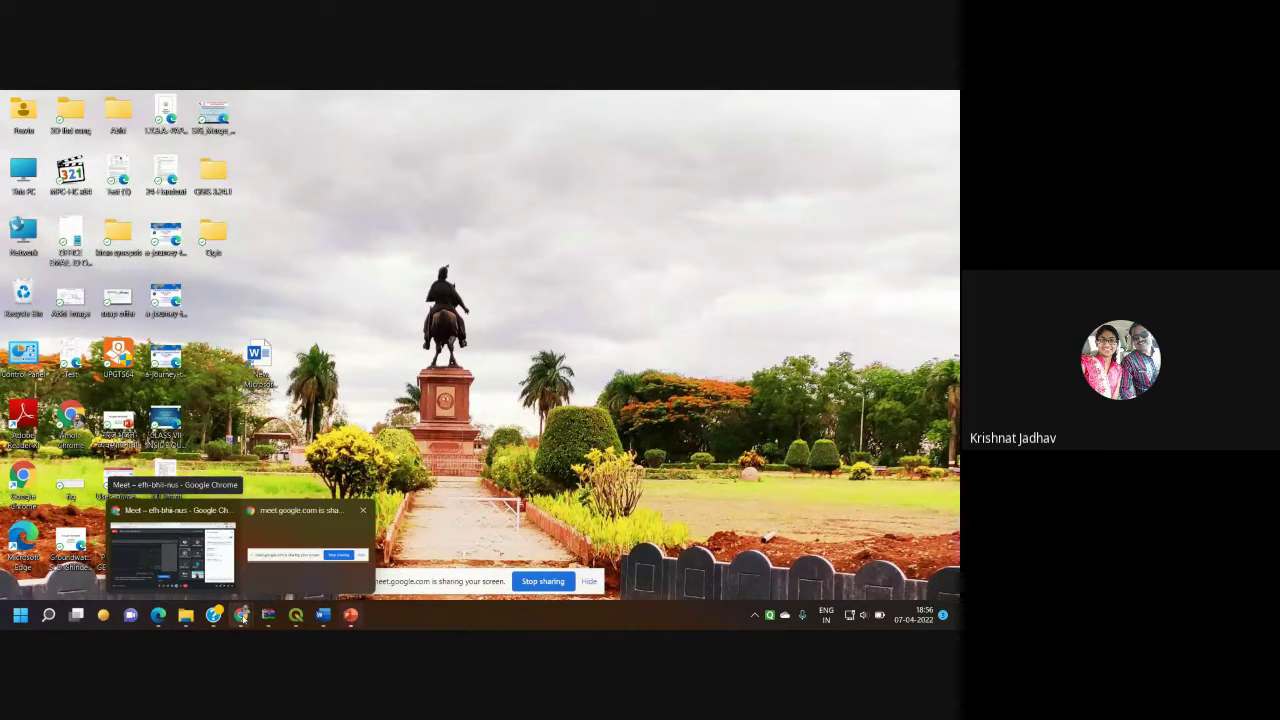
Open the Desktop folder in File Explorer and filter it by 6 April and 5 April 2022.
double_click(24, 172)
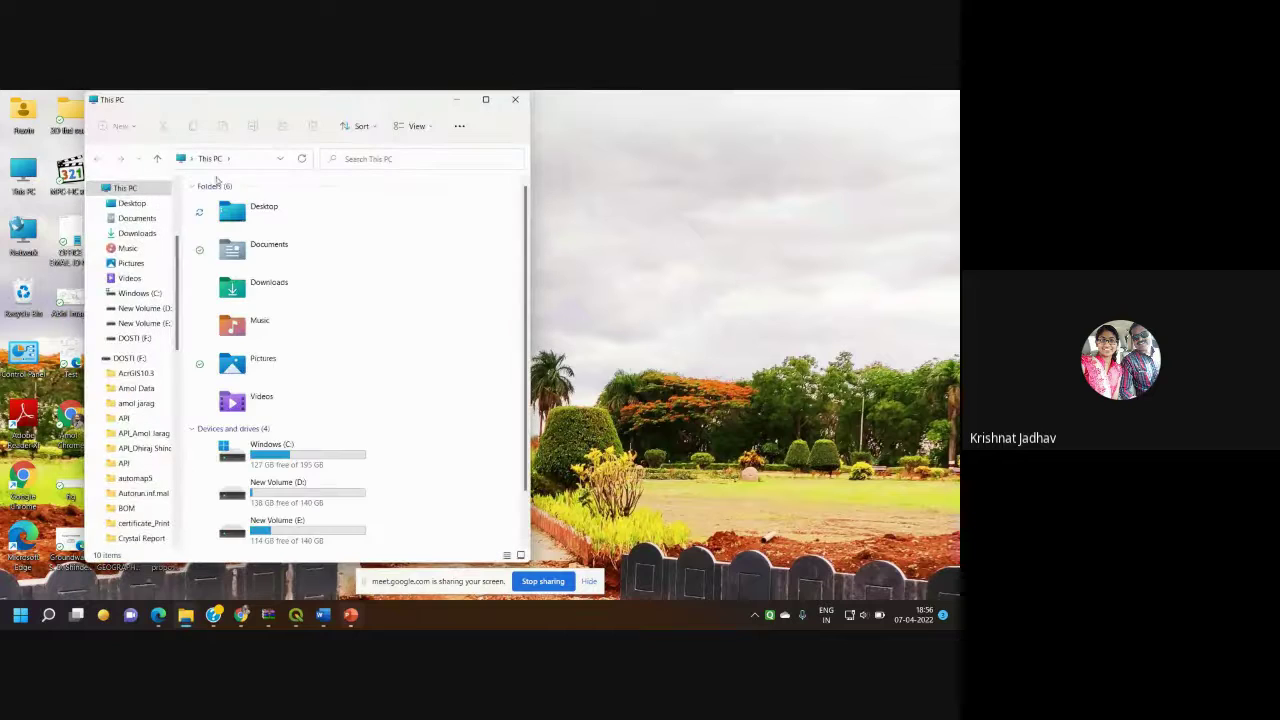
click(133, 203)
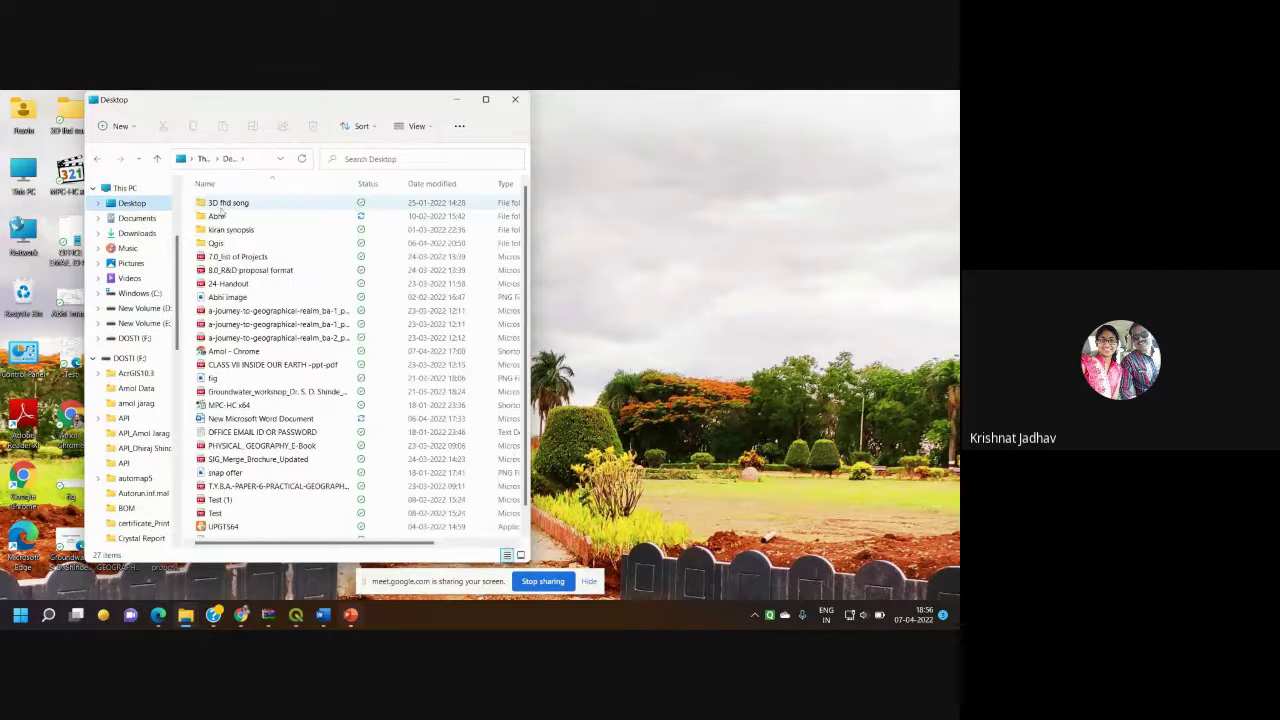
click(489, 185)
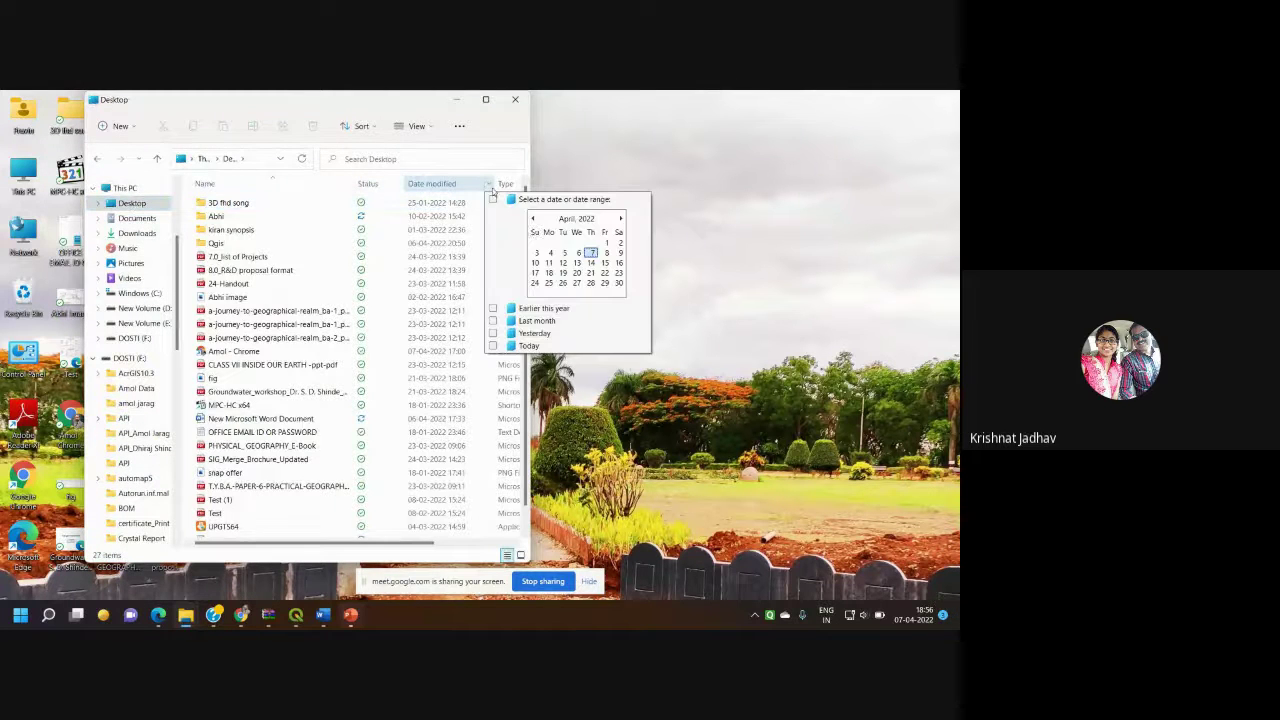
click(578, 253)
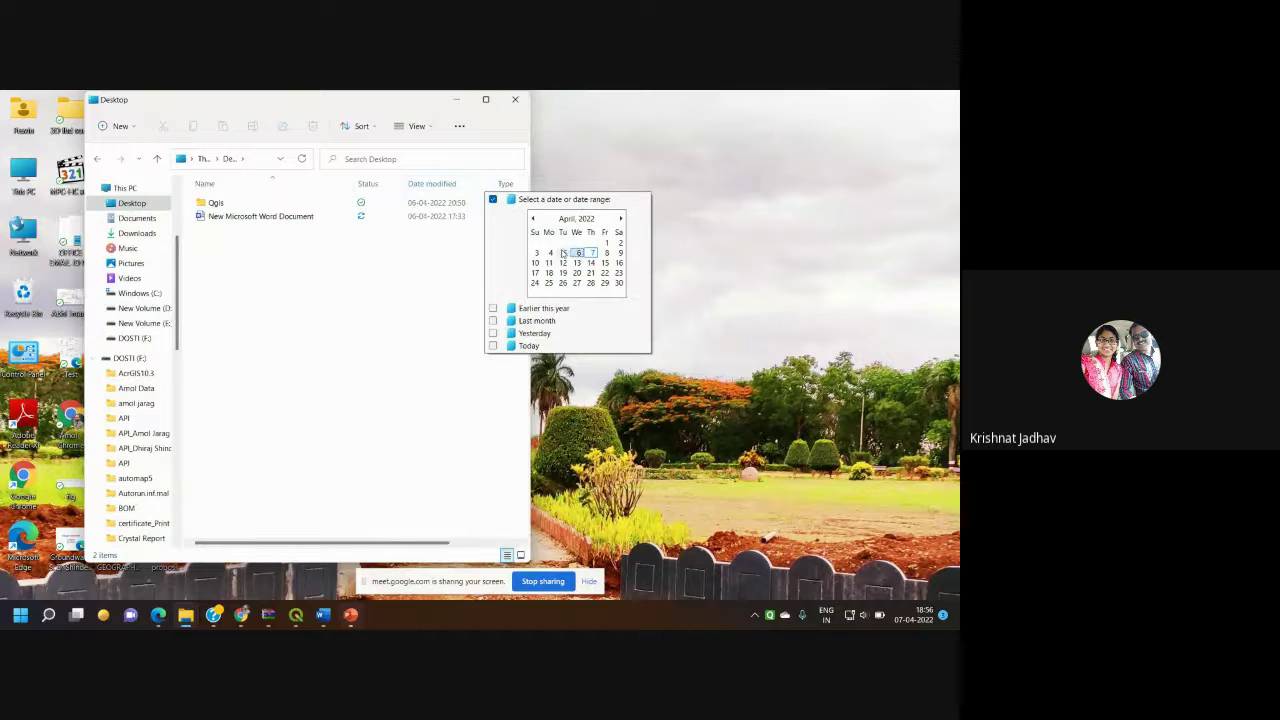
click(563, 253)
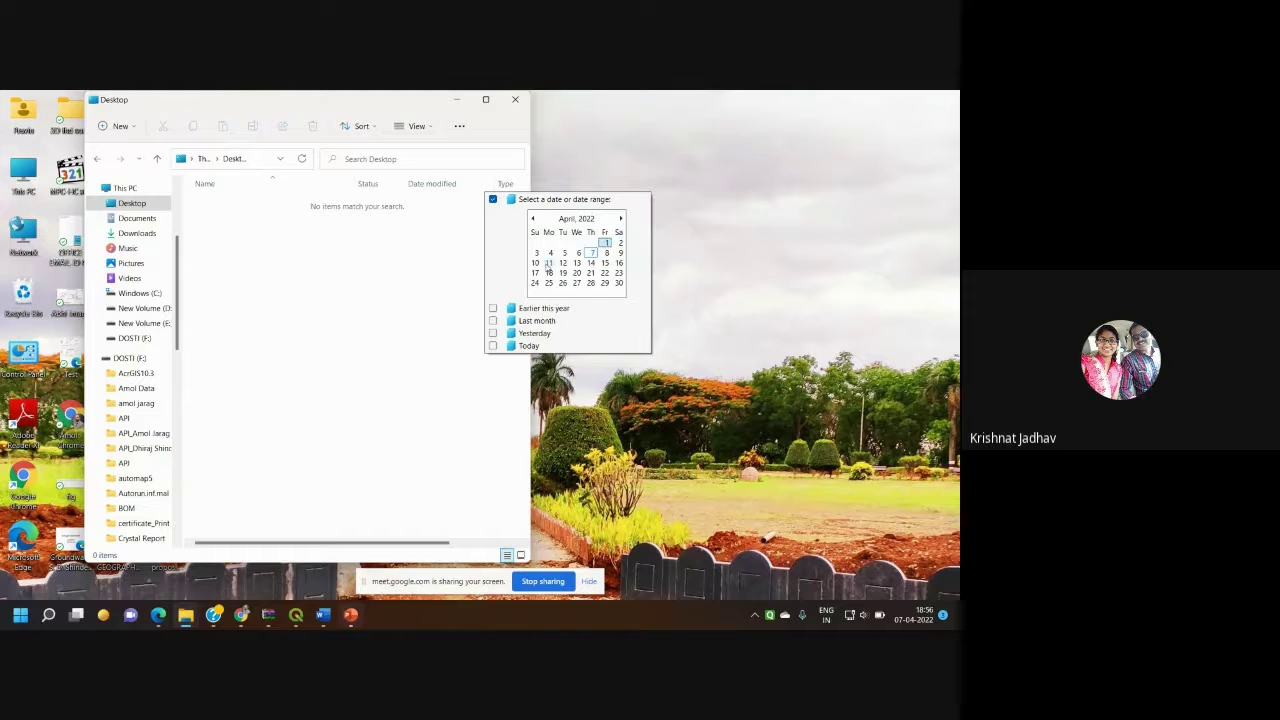
Filter the Desktop by 24, 22, 21 and 20 March 2022, then close File Explorer.
click(533, 219)
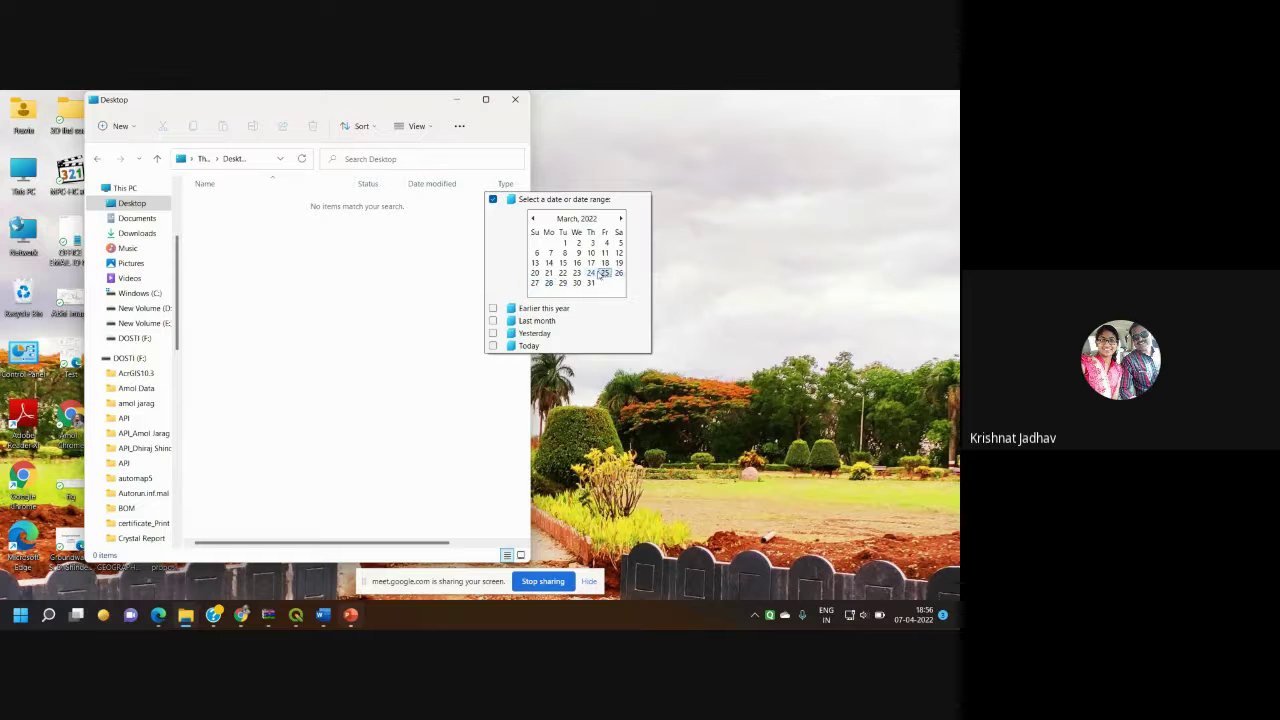
click(591, 273)
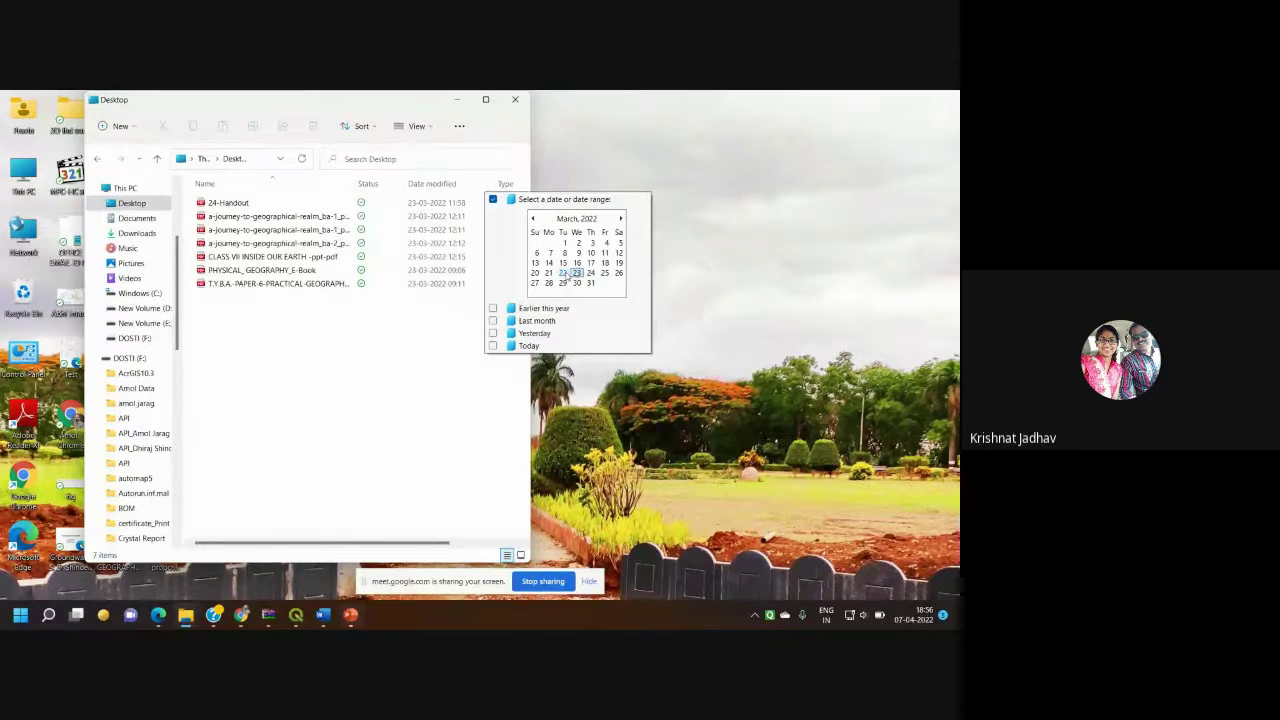
click(561, 273)
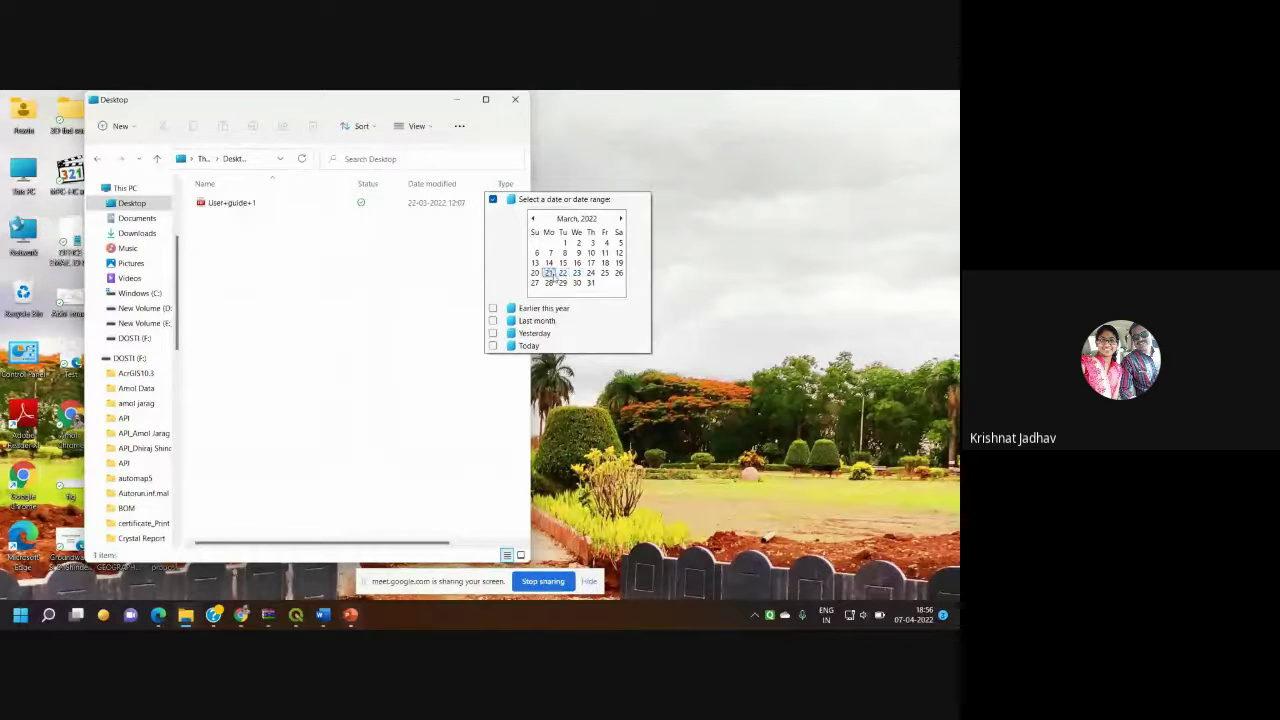
click(548, 273)
click(534, 273)
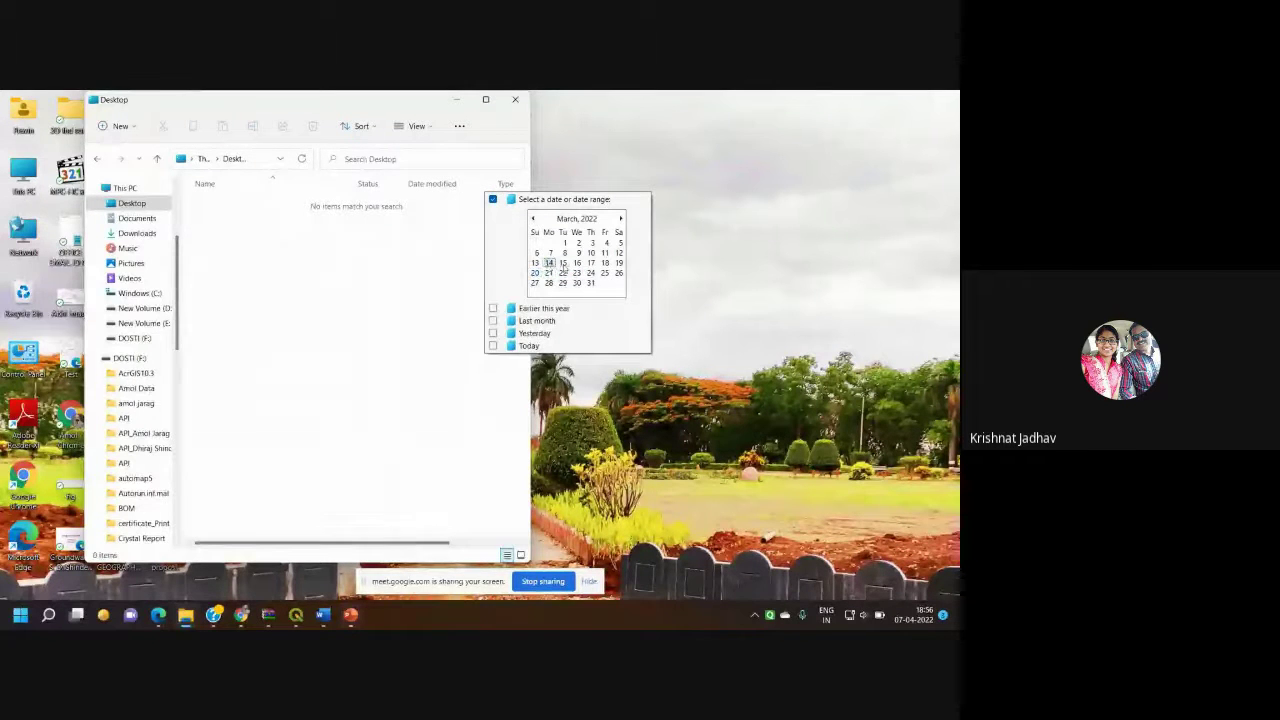
click(604, 263)
click(515, 99)
click(515, 99)
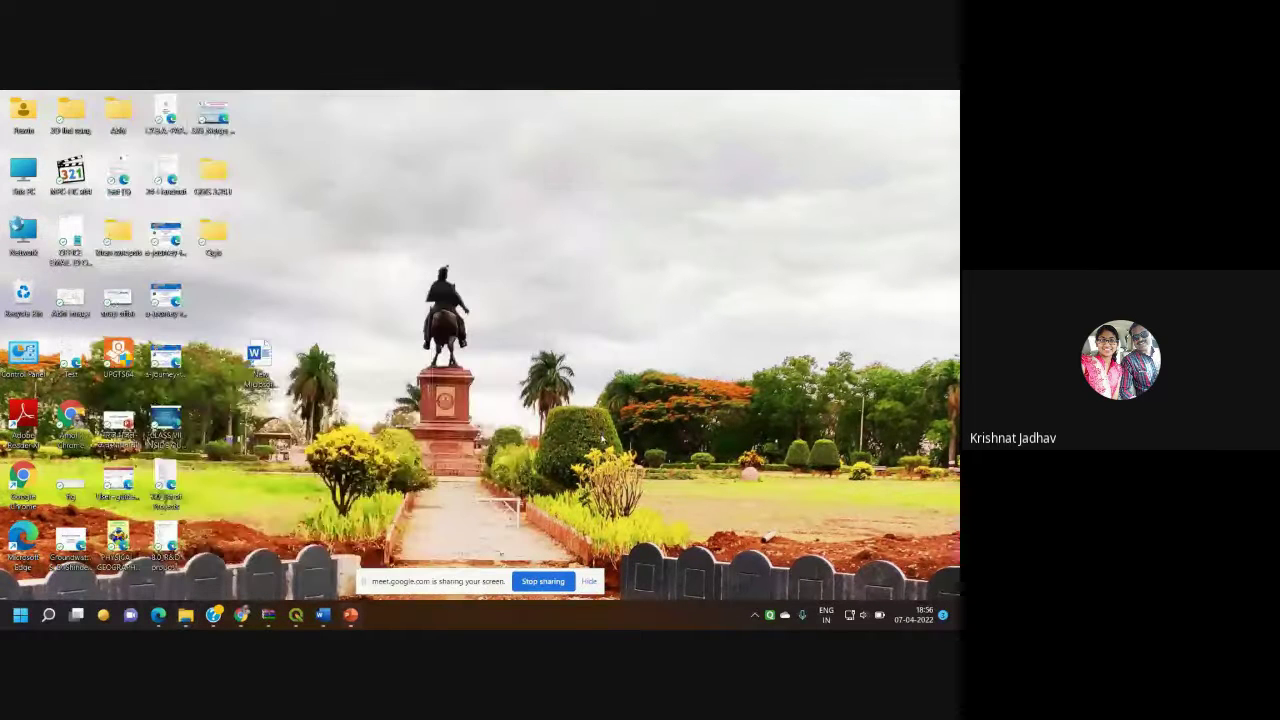
Bring the Meet call forward, hide the screen-sharing notice, and turn off camera and microphone.
click(241, 614)
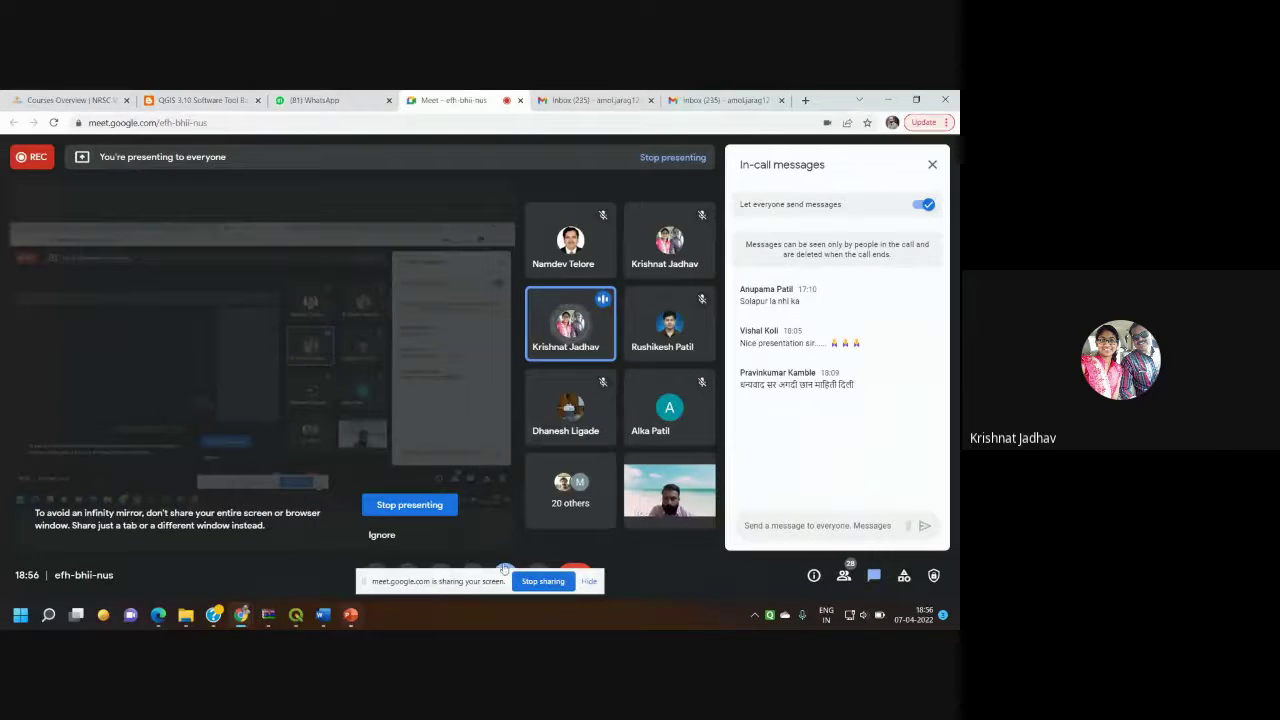
click(588, 581)
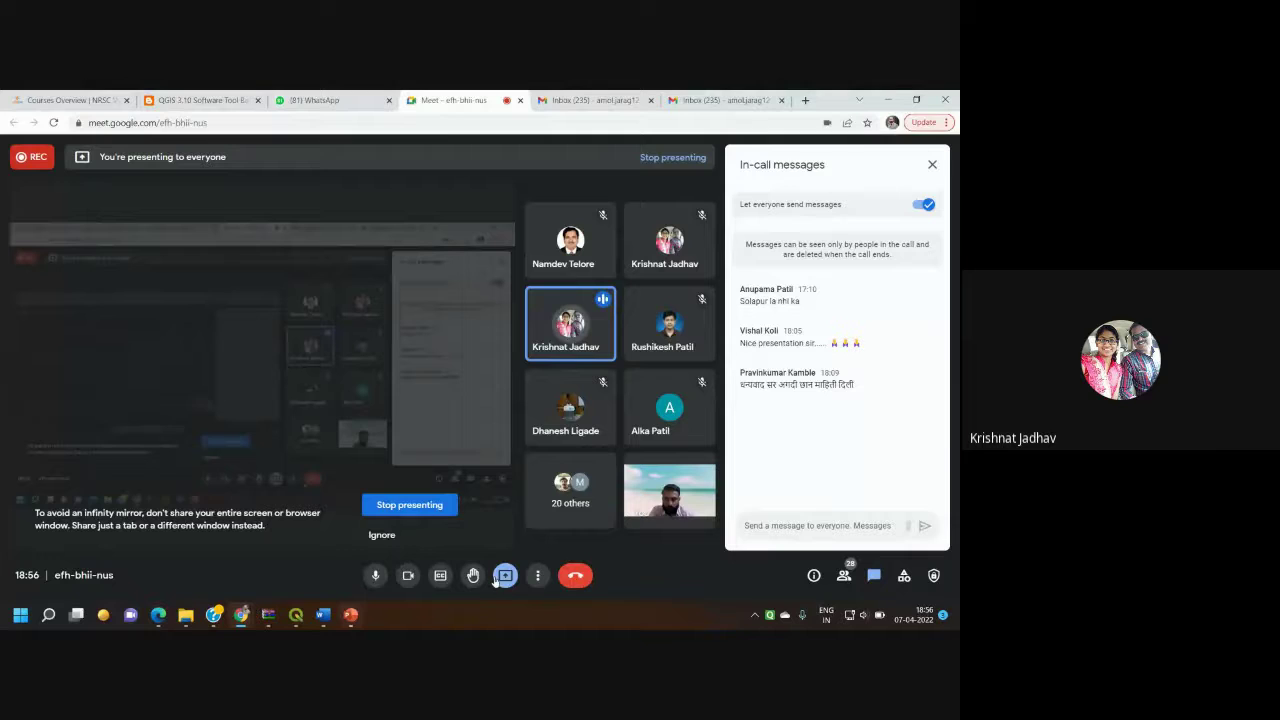
click(410, 576)
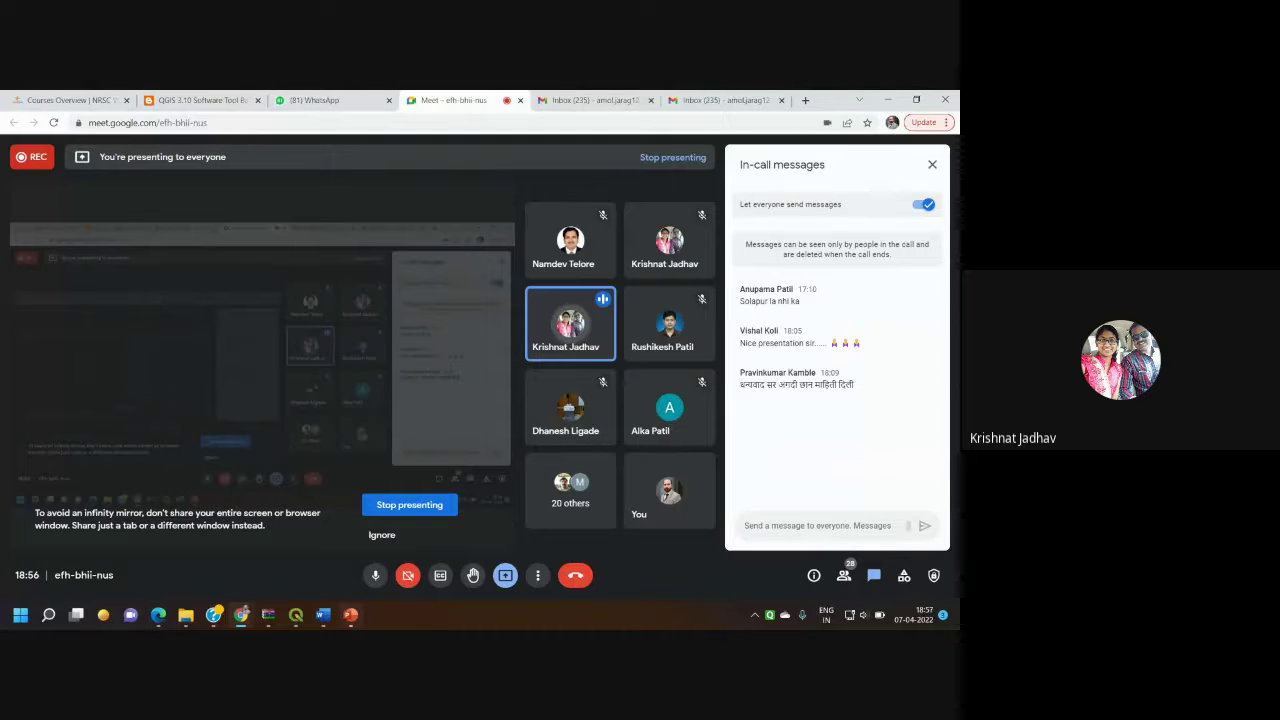
click(372, 573)
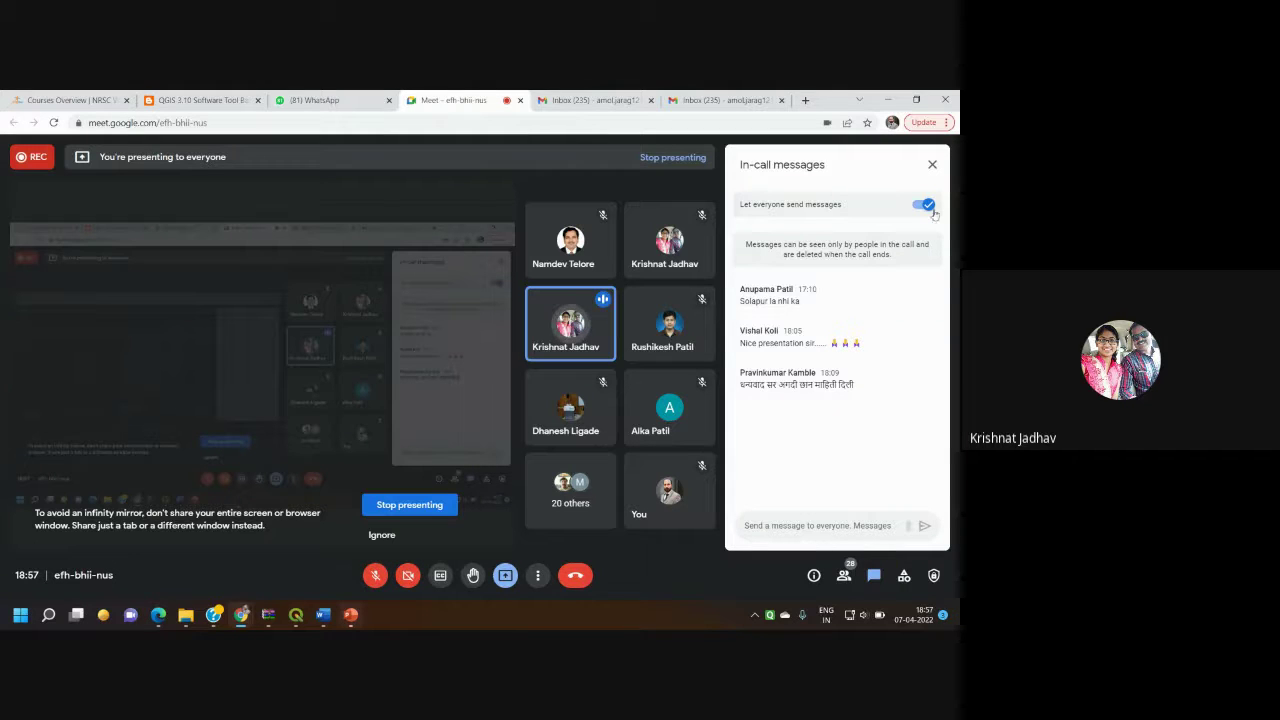
Look over the second Gmail Inbox tab and Chrome's tab list, then minimize Chrome.
click(691, 99)
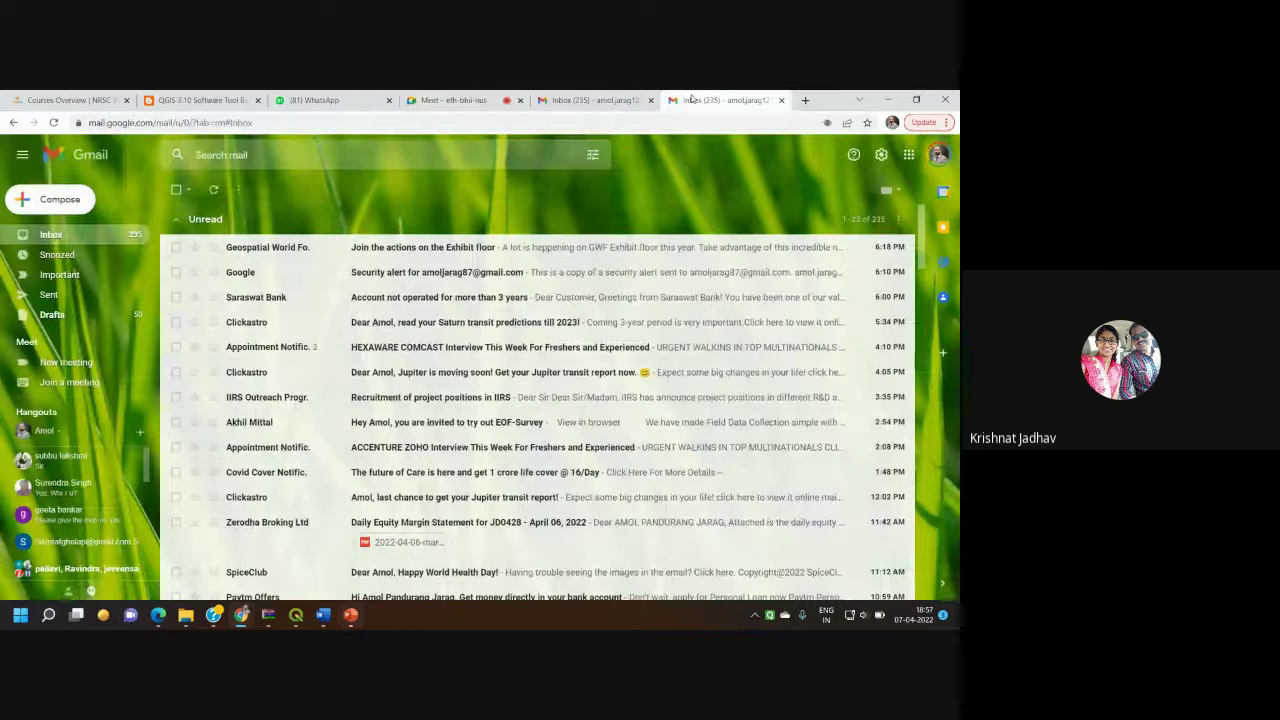
click(225, 154)
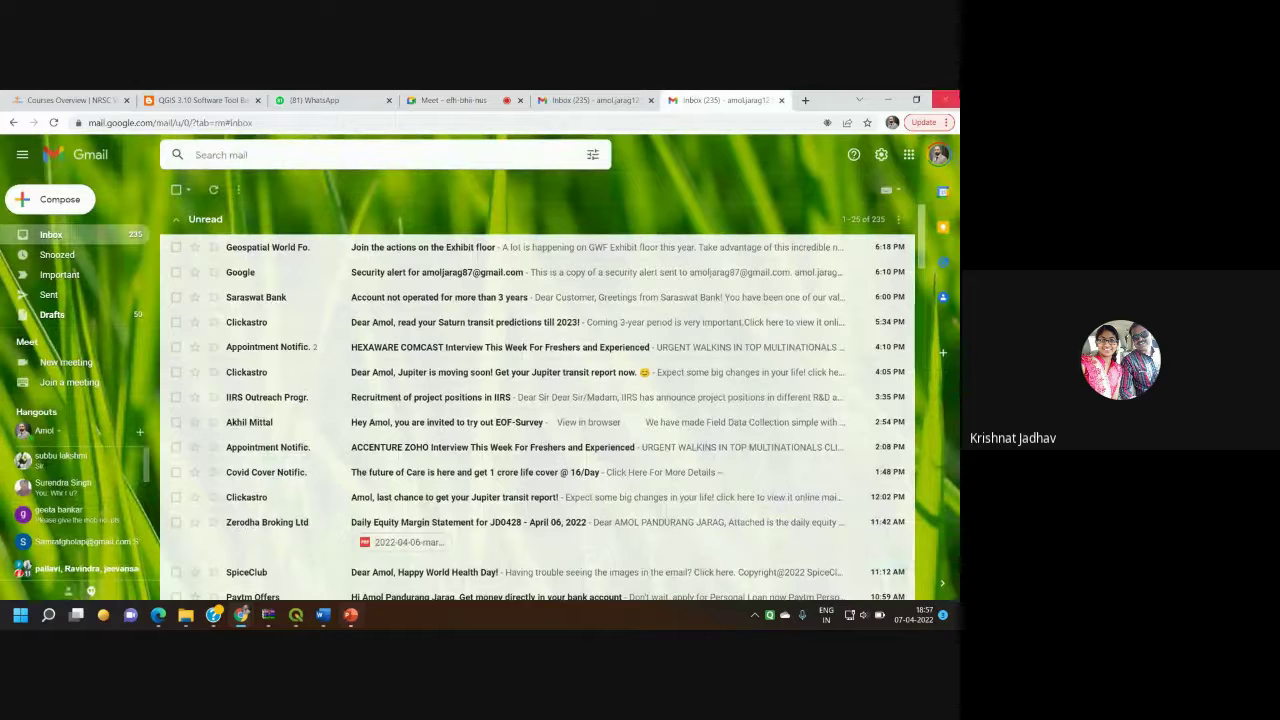
click(857, 99)
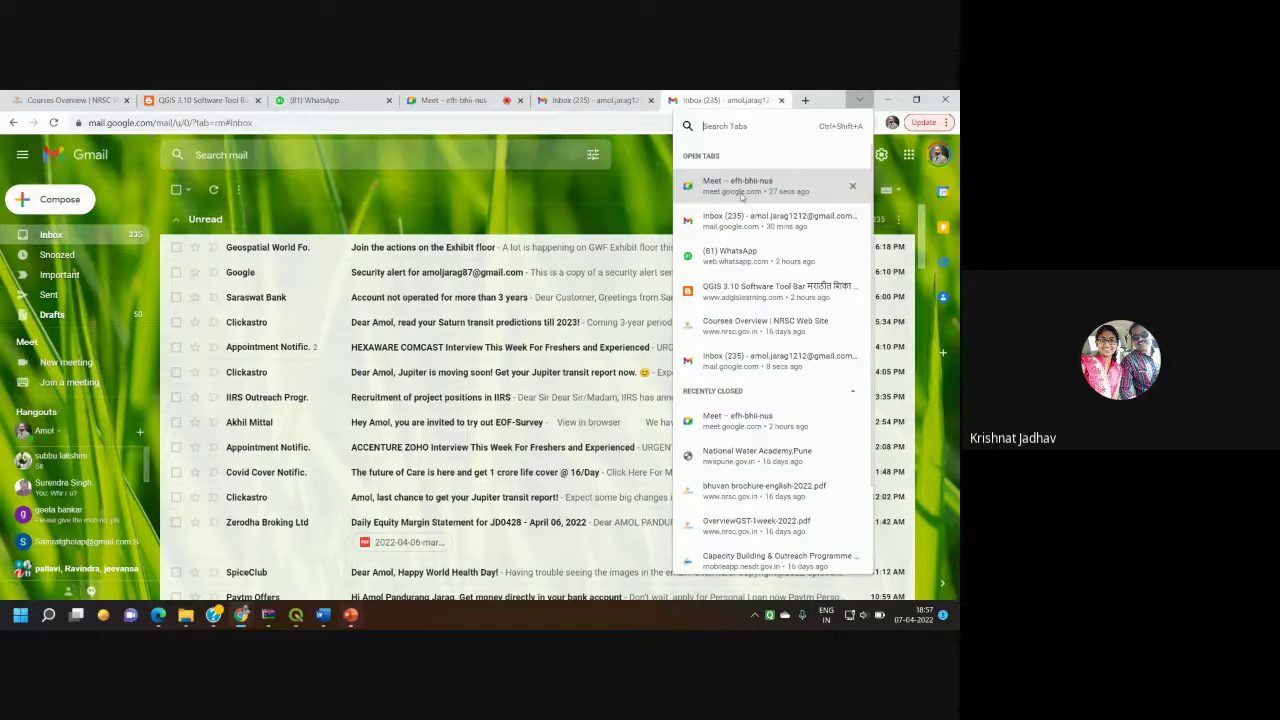
click(845, 100)
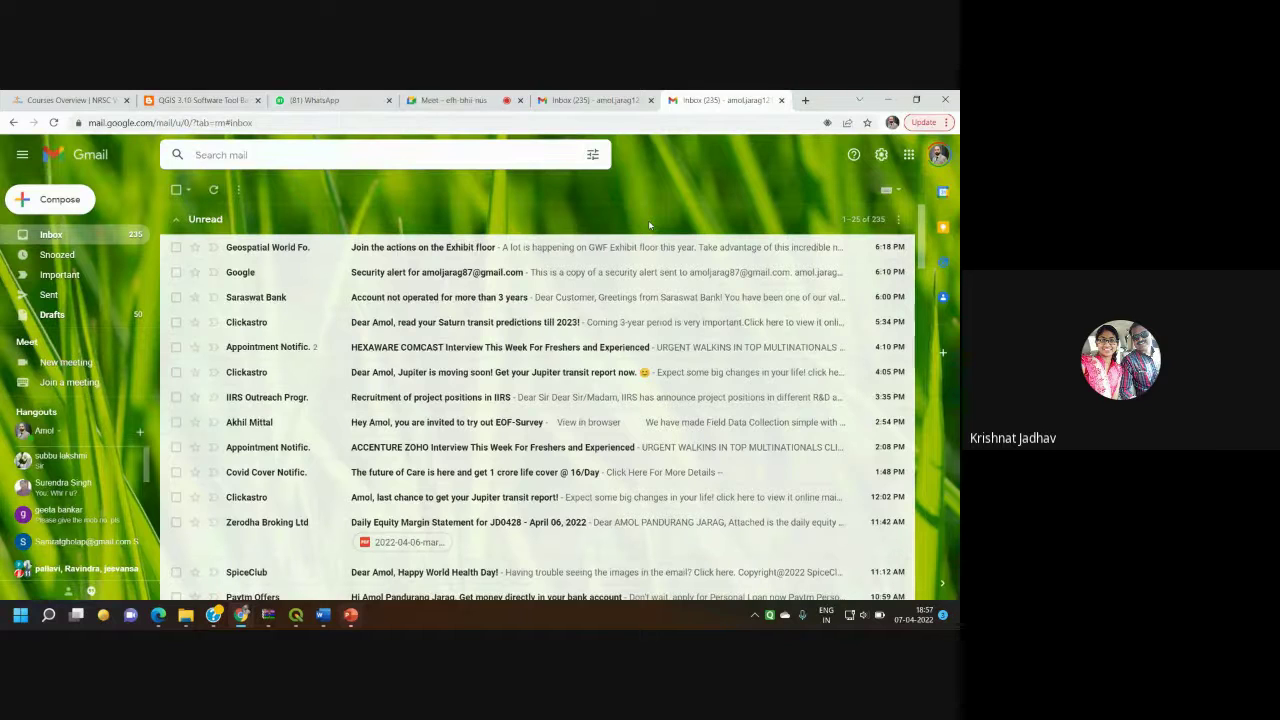
click(887, 100)
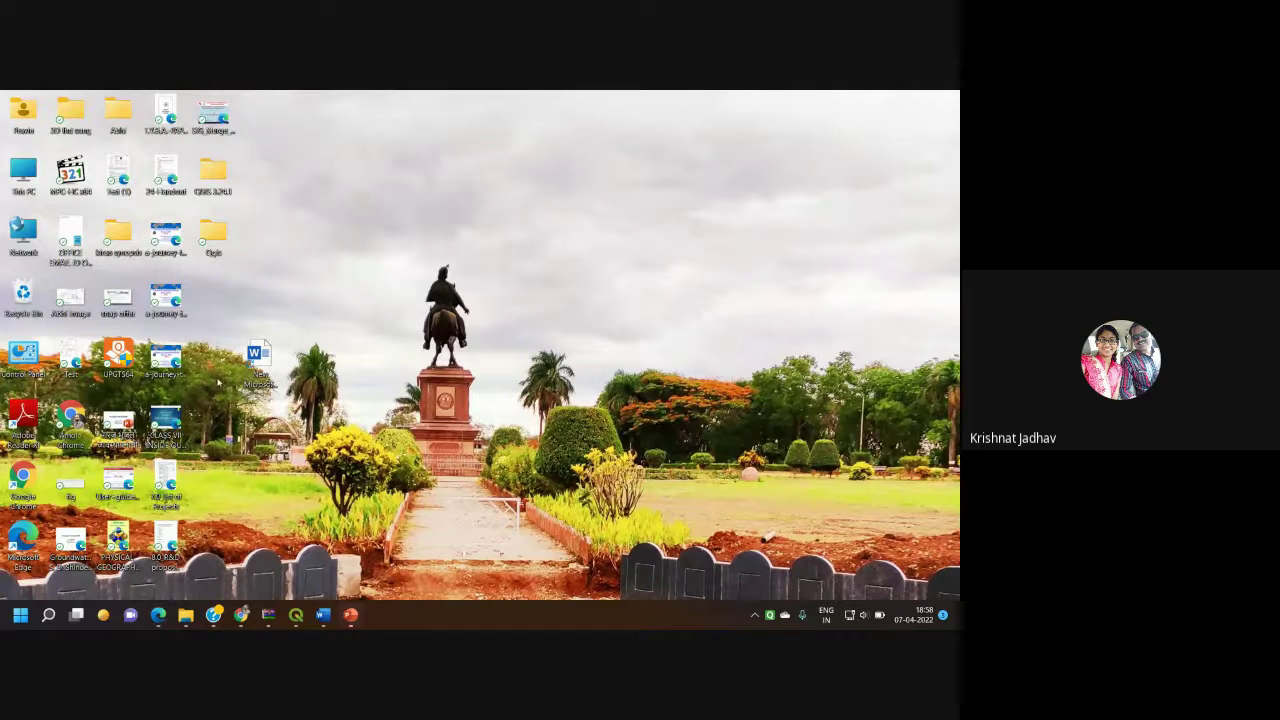
Restore the Chrome window showing the Inbox and switch to the Google Meet tab.
mouse_move(241, 612)
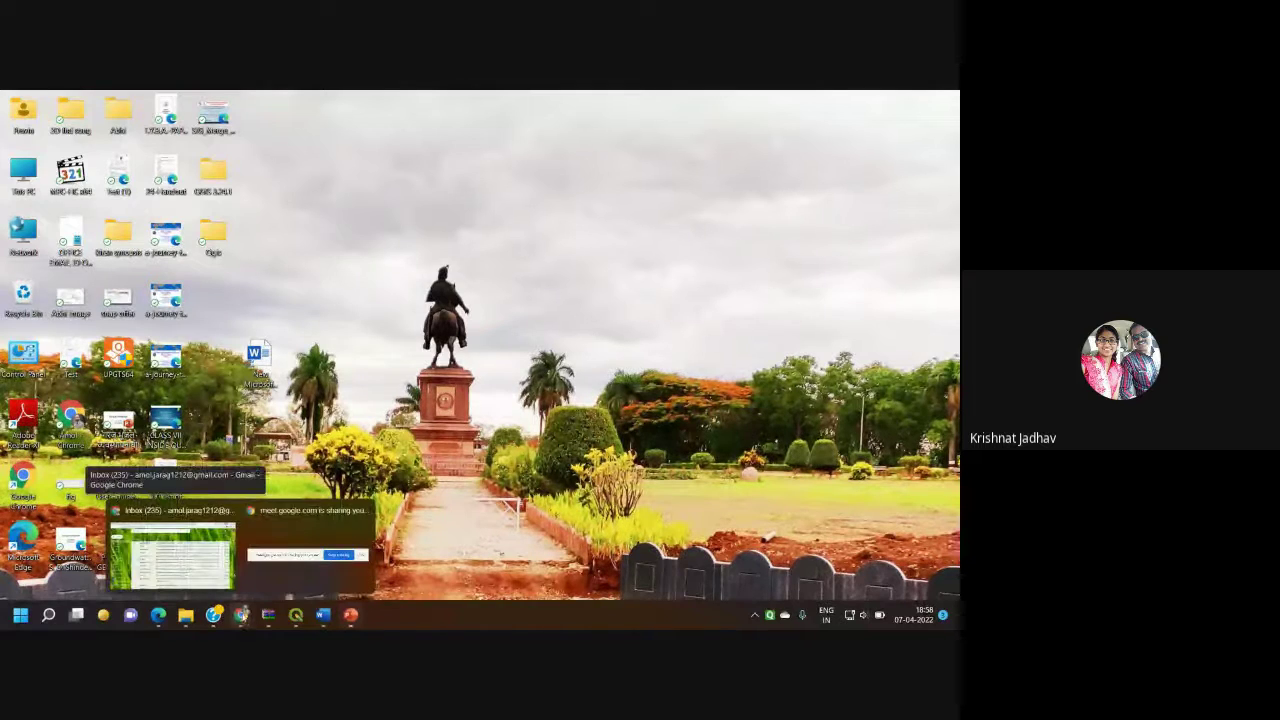
click(172, 555)
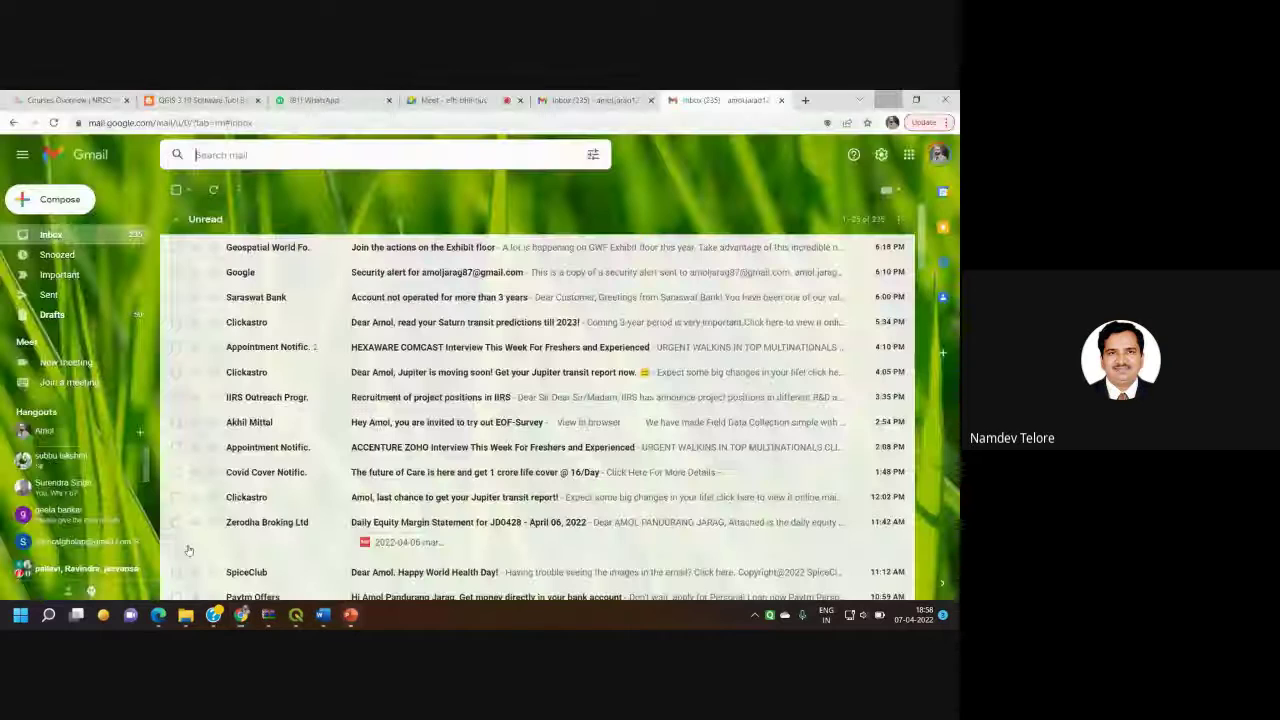
click(416, 99)
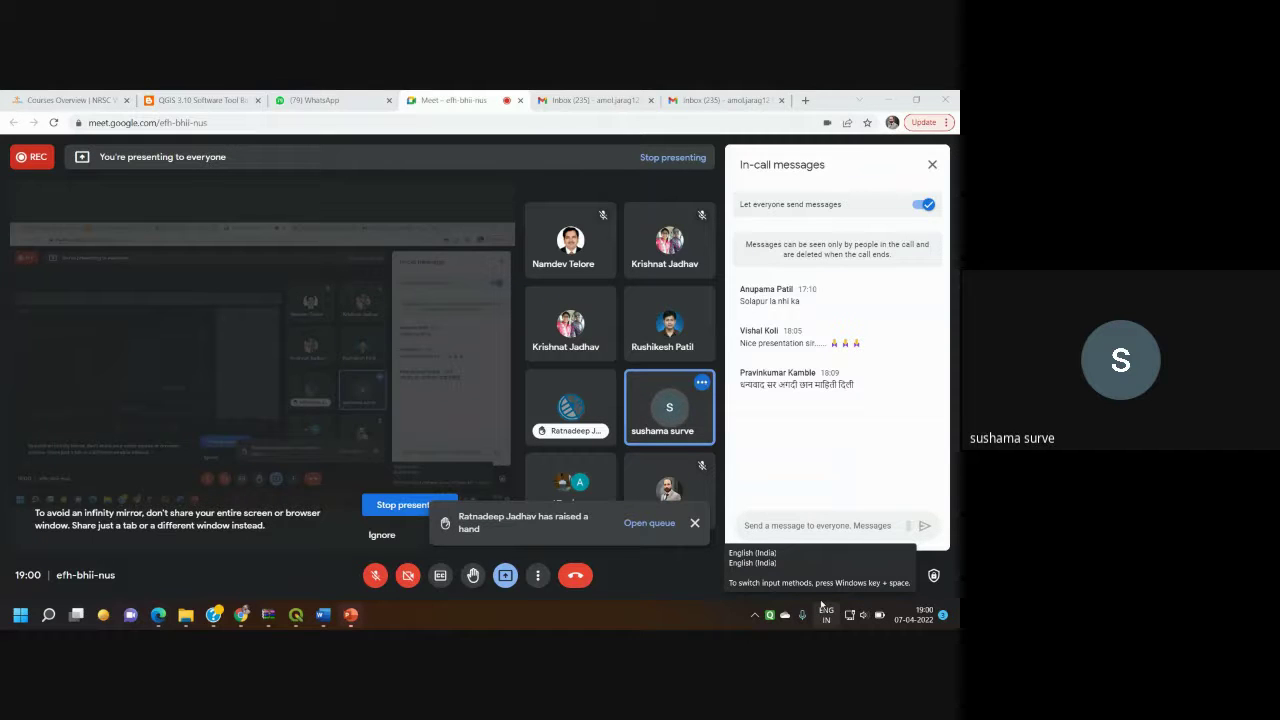
Dismiss both raised-hand notifications and unmute the microphone.
click(695, 523)
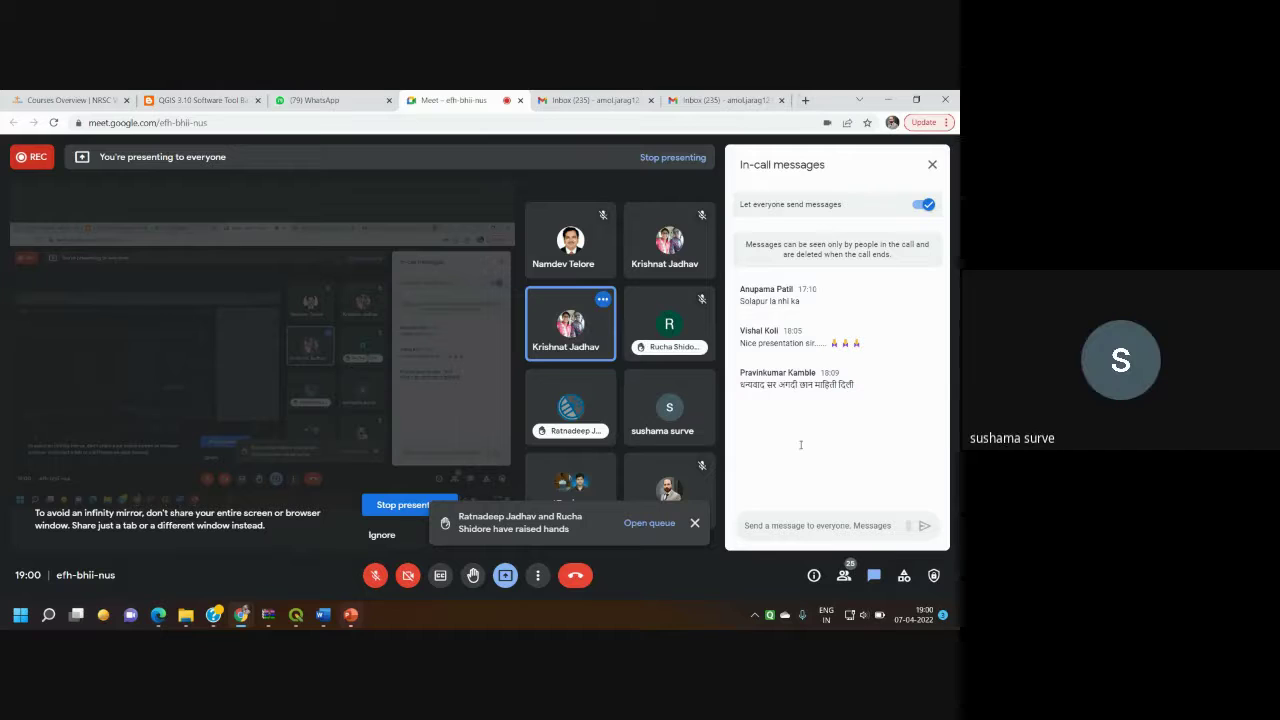
click(695, 524)
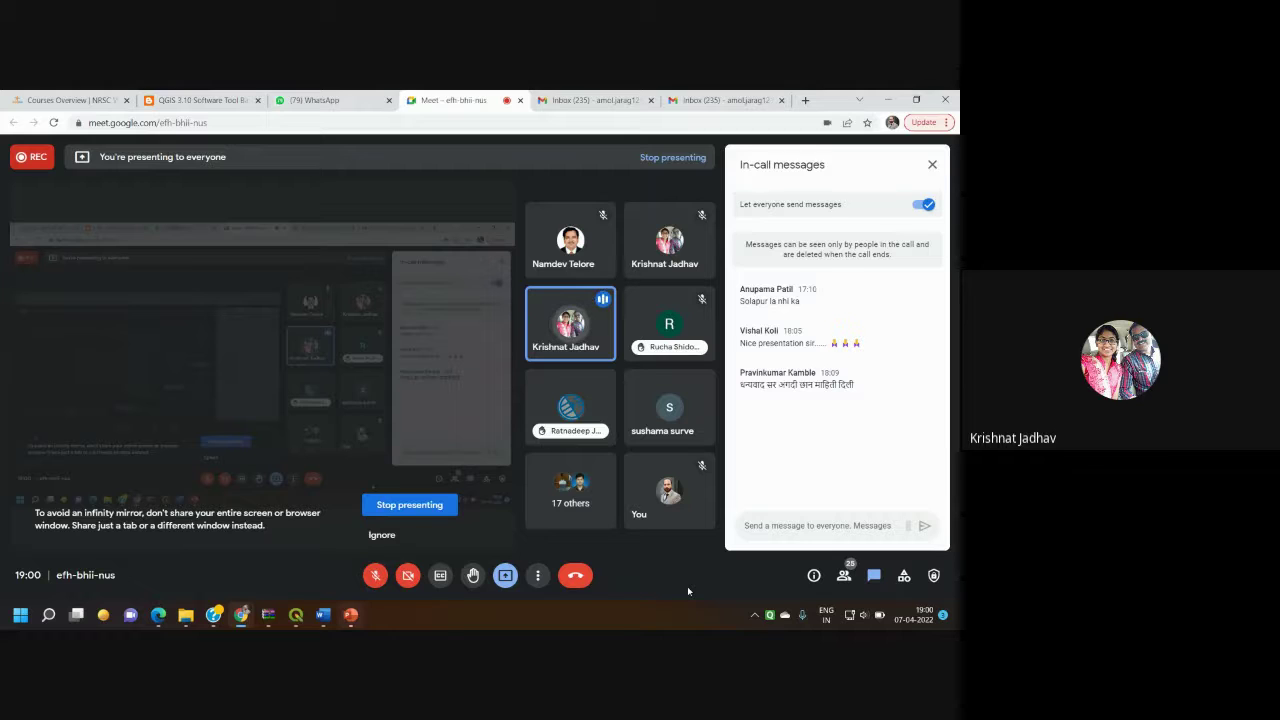
click(375, 575)
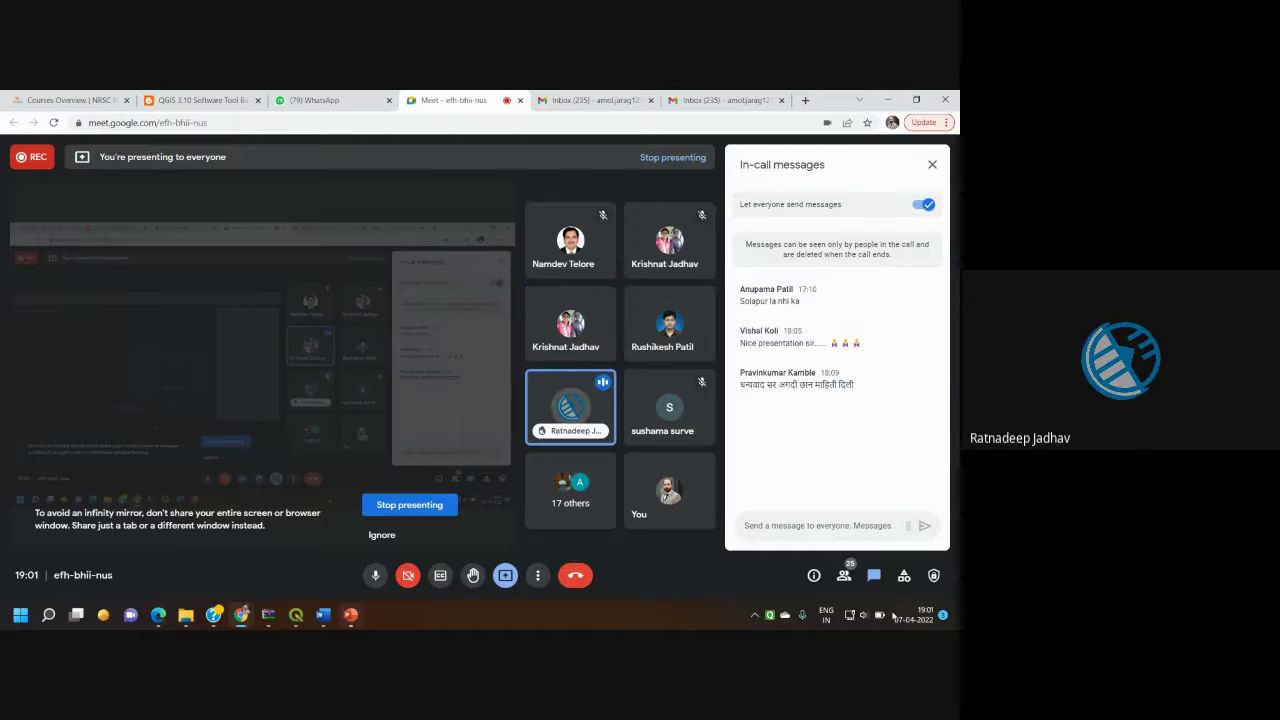
Review the list of people in the call, then bring the Meet window back to front.
click(844, 575)
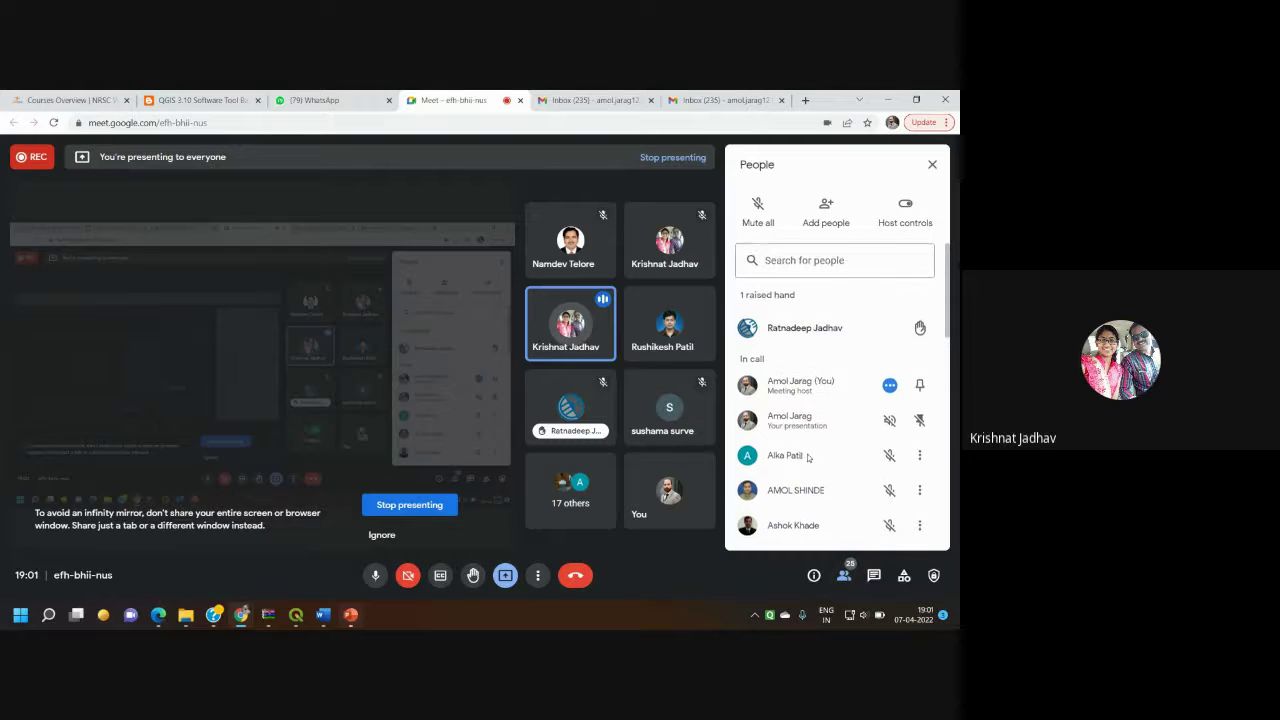
scroll(808, 457, down, 4)
scroll(808, 457, down, 5)
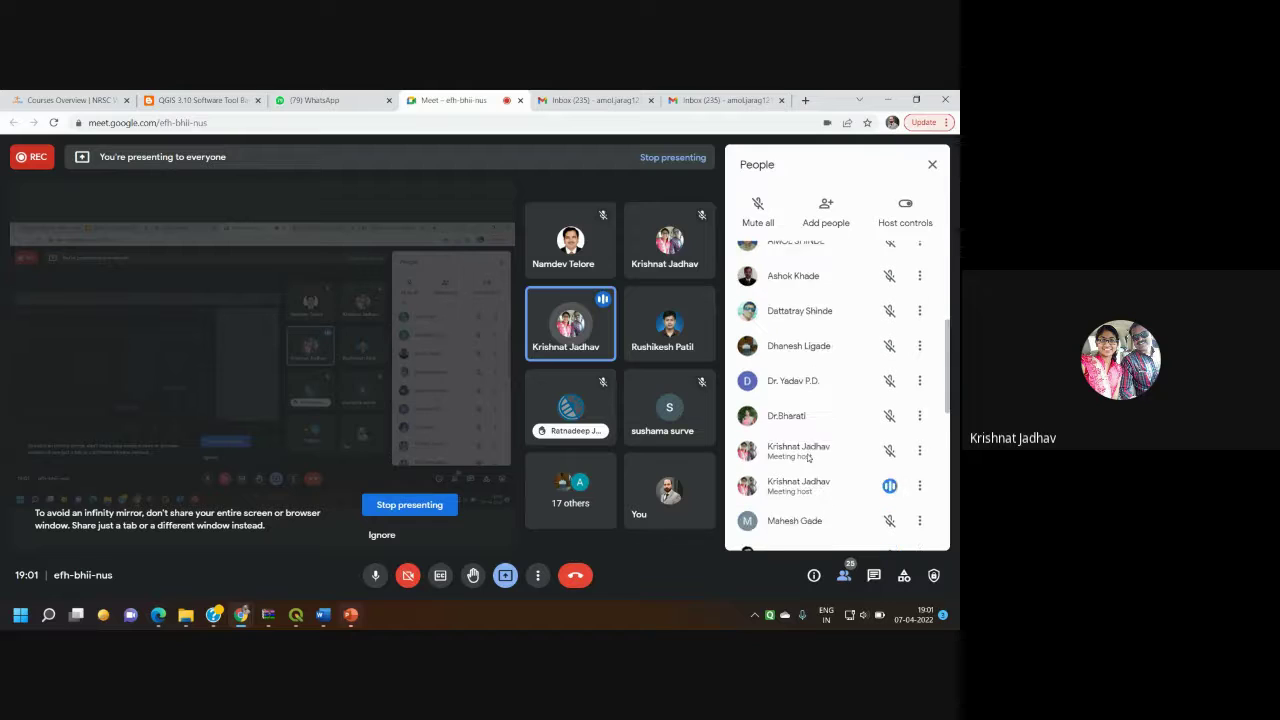
scroll(808, 457, down, 5)
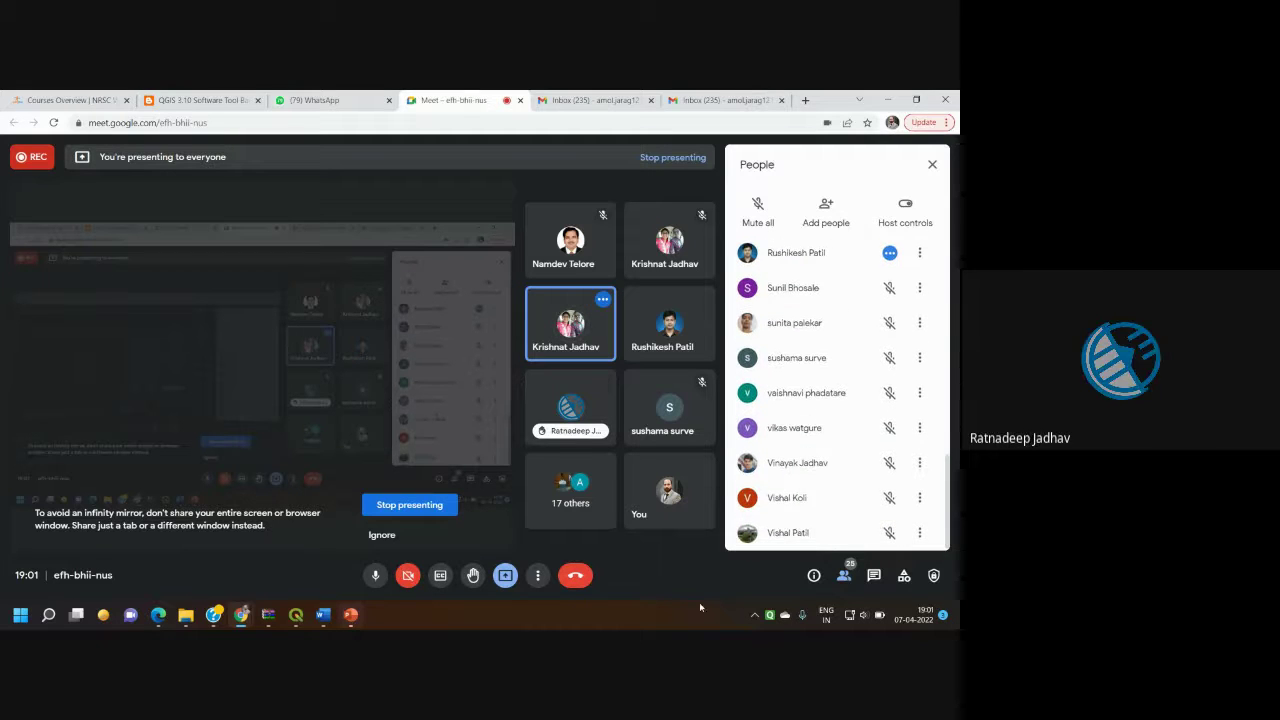
click(932, 164)
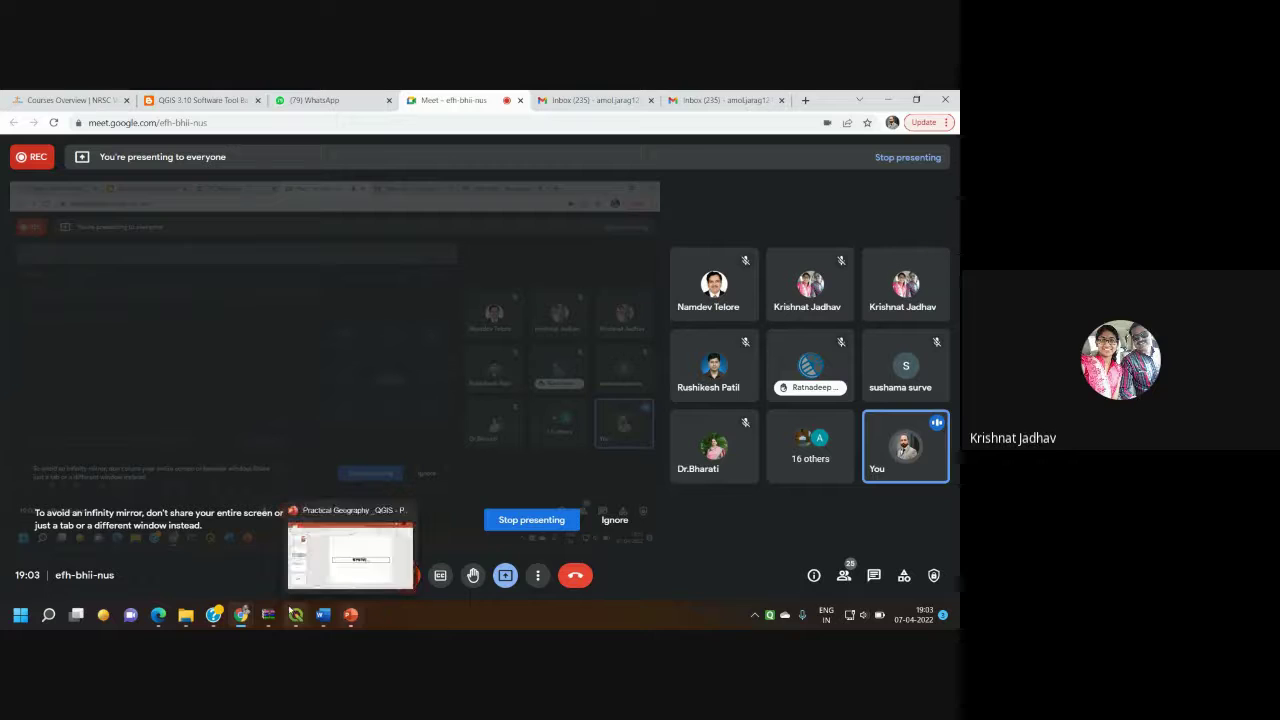
mouse_move(234, 600)
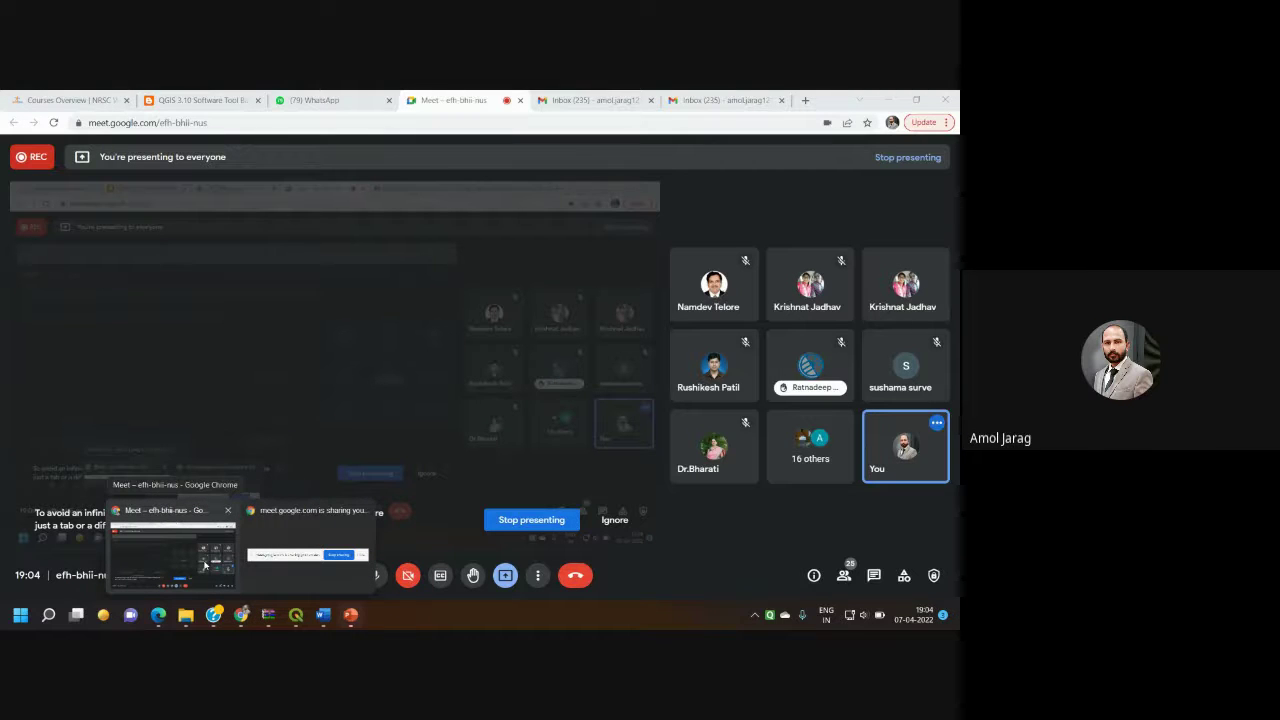
click(205, 565)
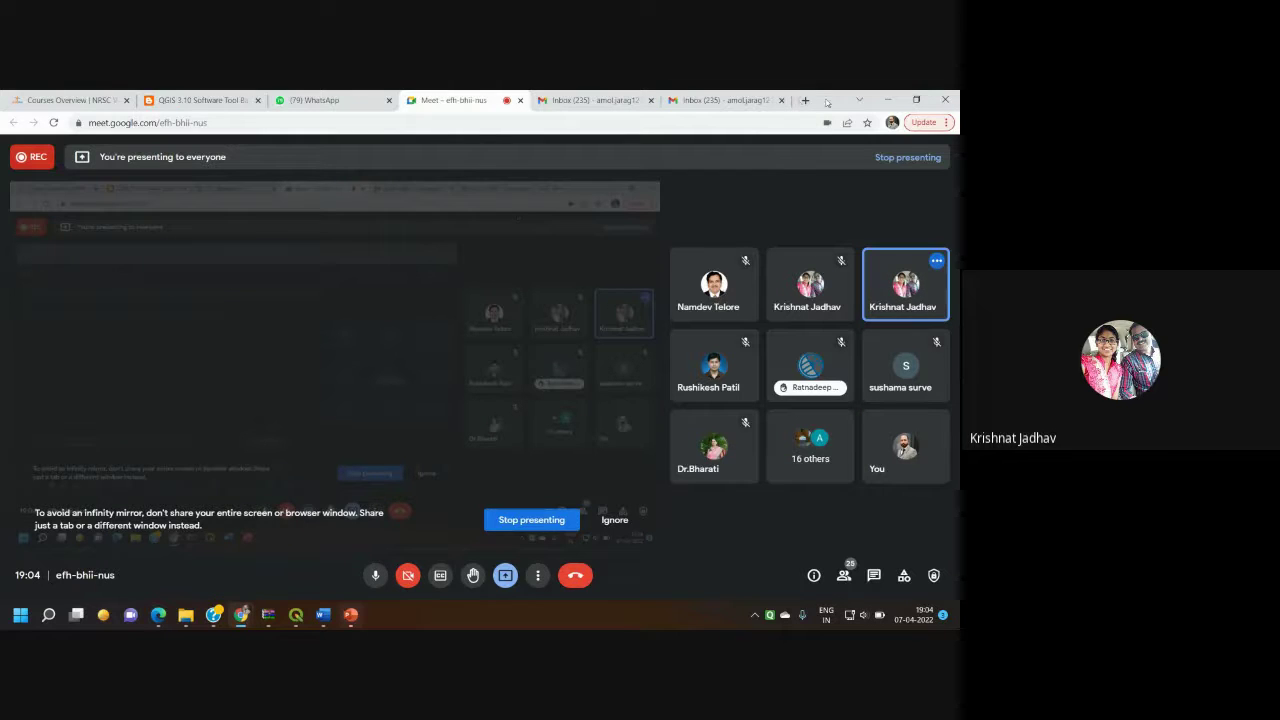
In a new tab, search Google for 'iget dst' and open the dst-iget.in home page.
click(805, 100)
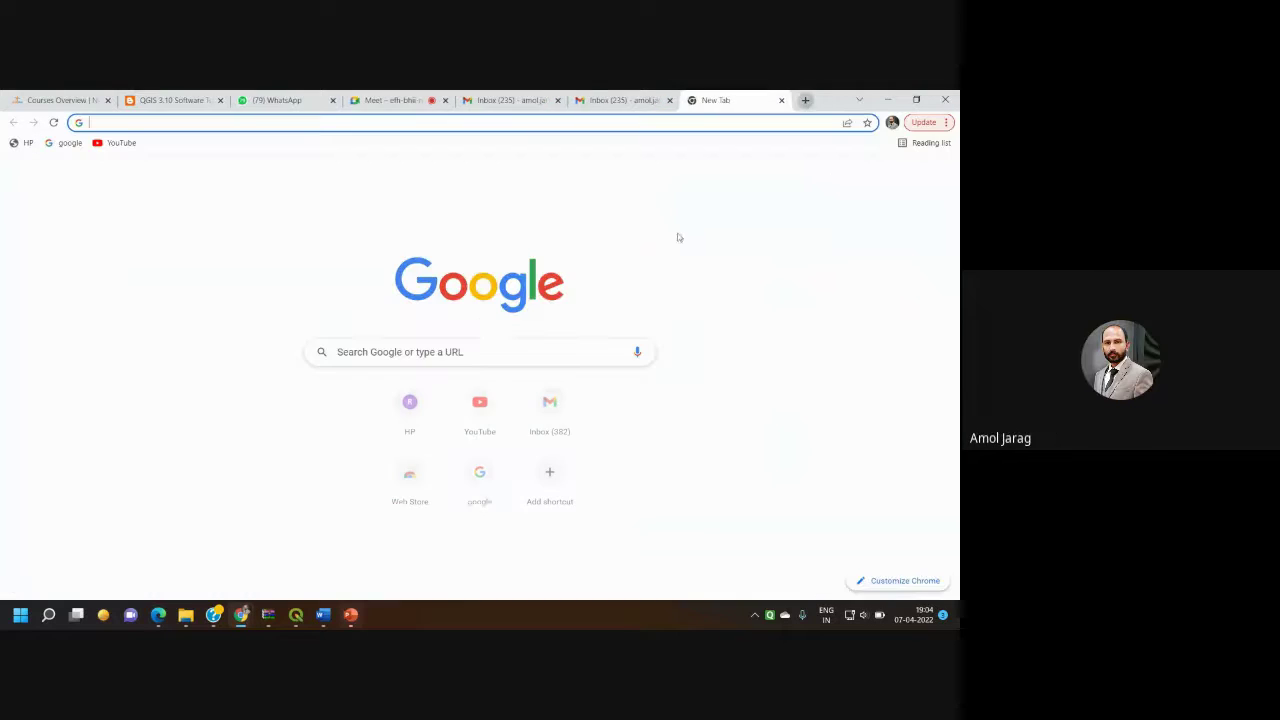
click(473, 357)
text(i)
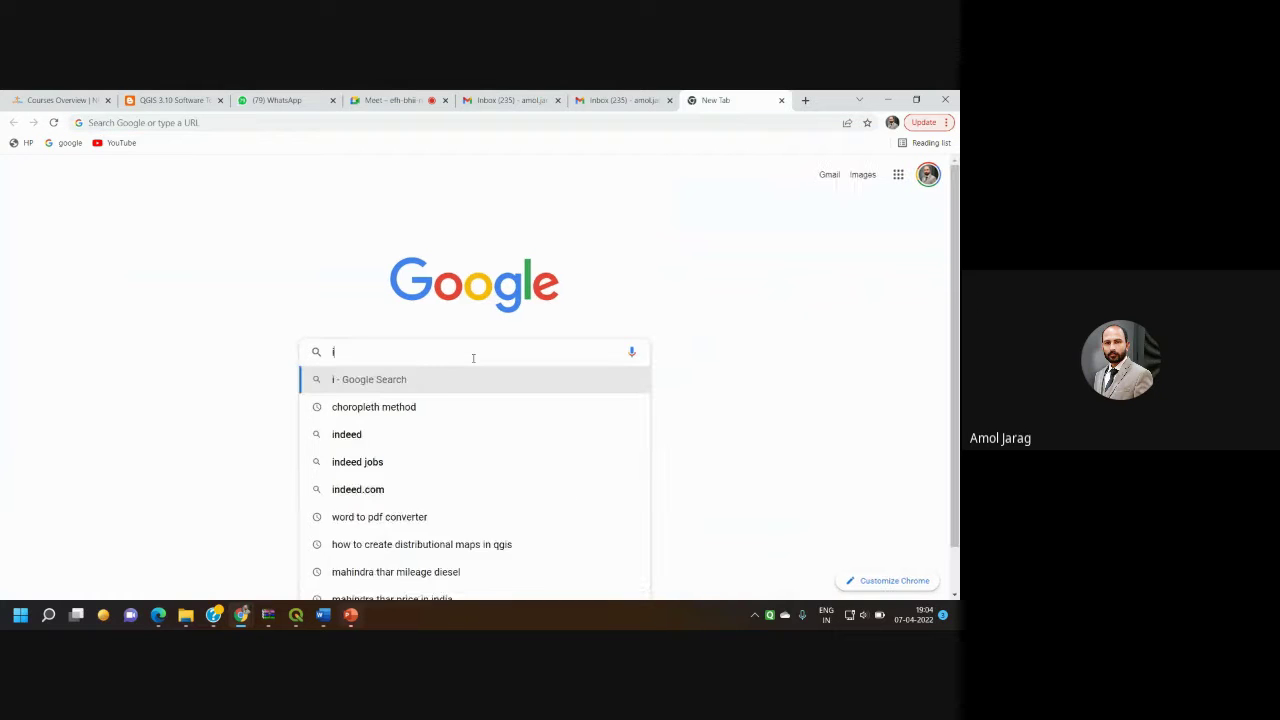
text(get d)
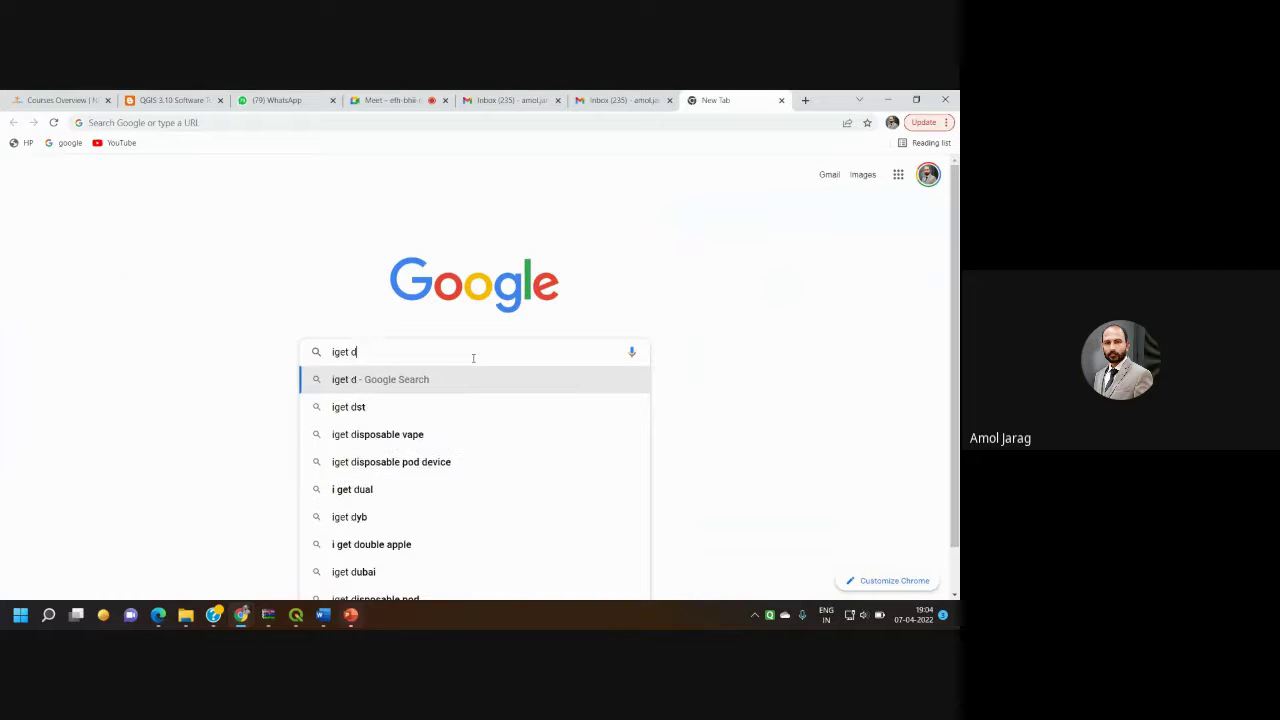
text(st)
key(Return)
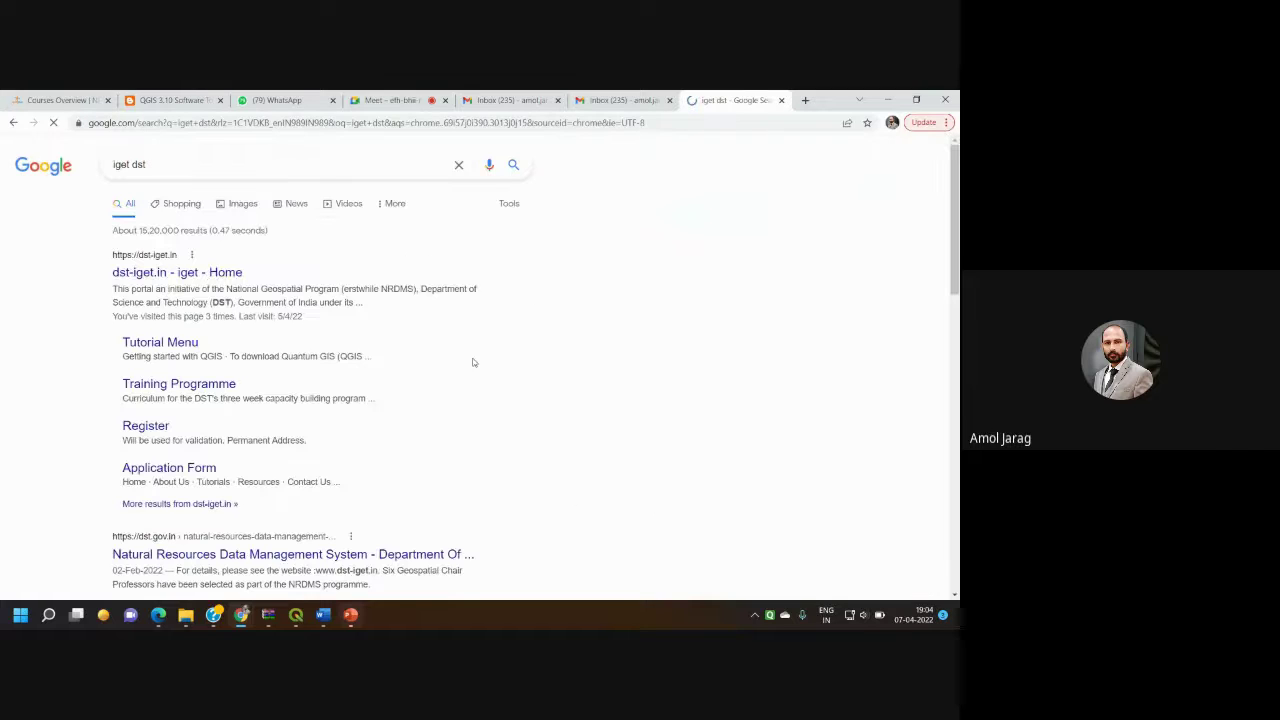
click(148, 273)
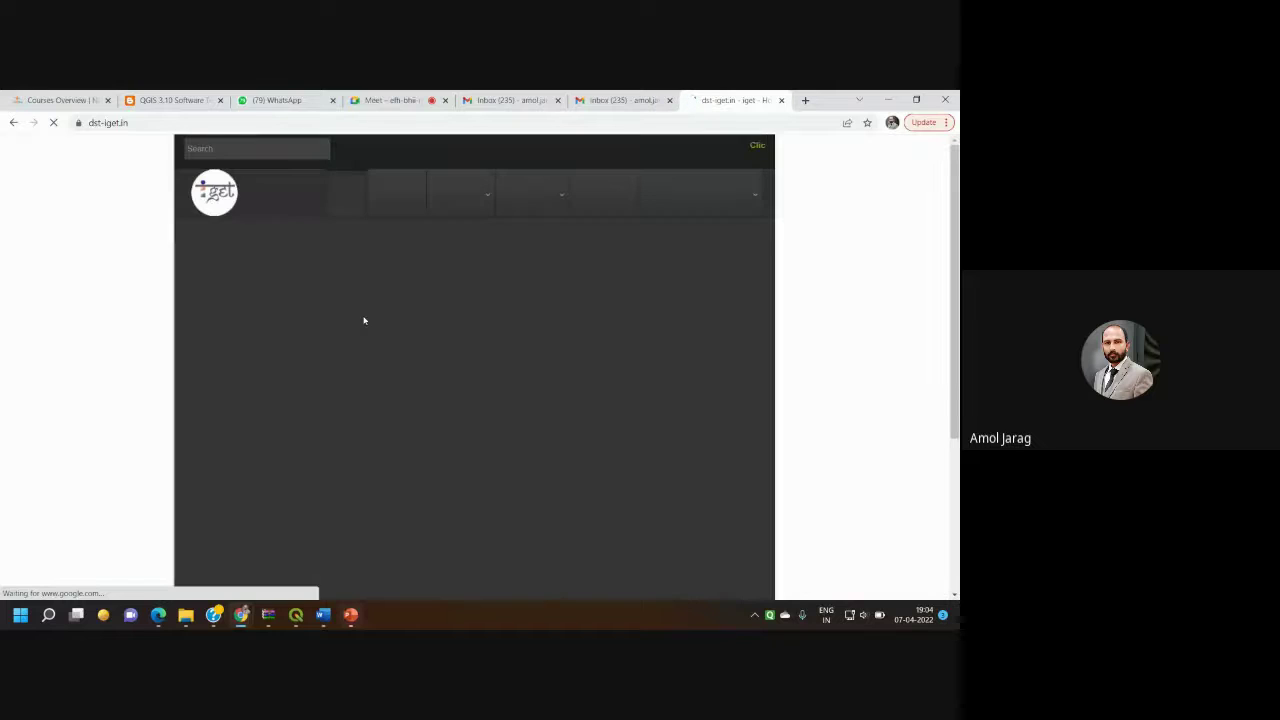
Open the Introduction to QGIS tutorial under Tutorials > Understanding GIS.
mouse_move(475, 204)
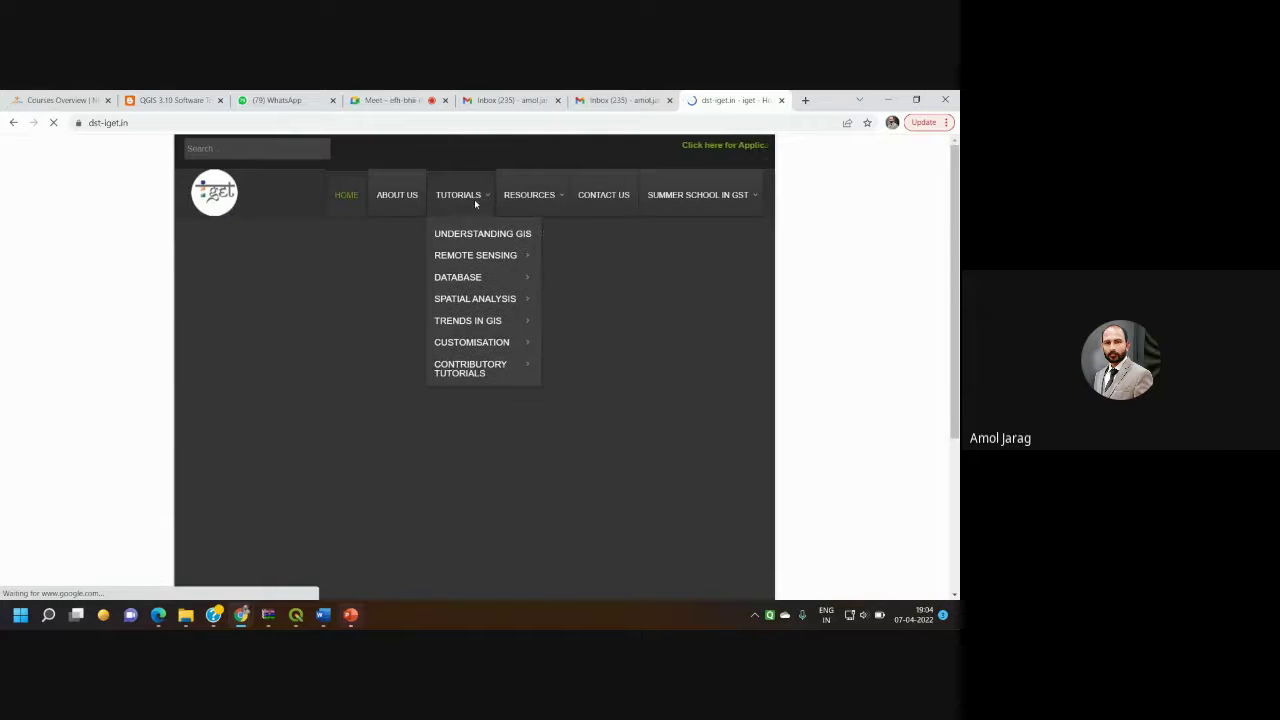
mouse_move(476, 240)
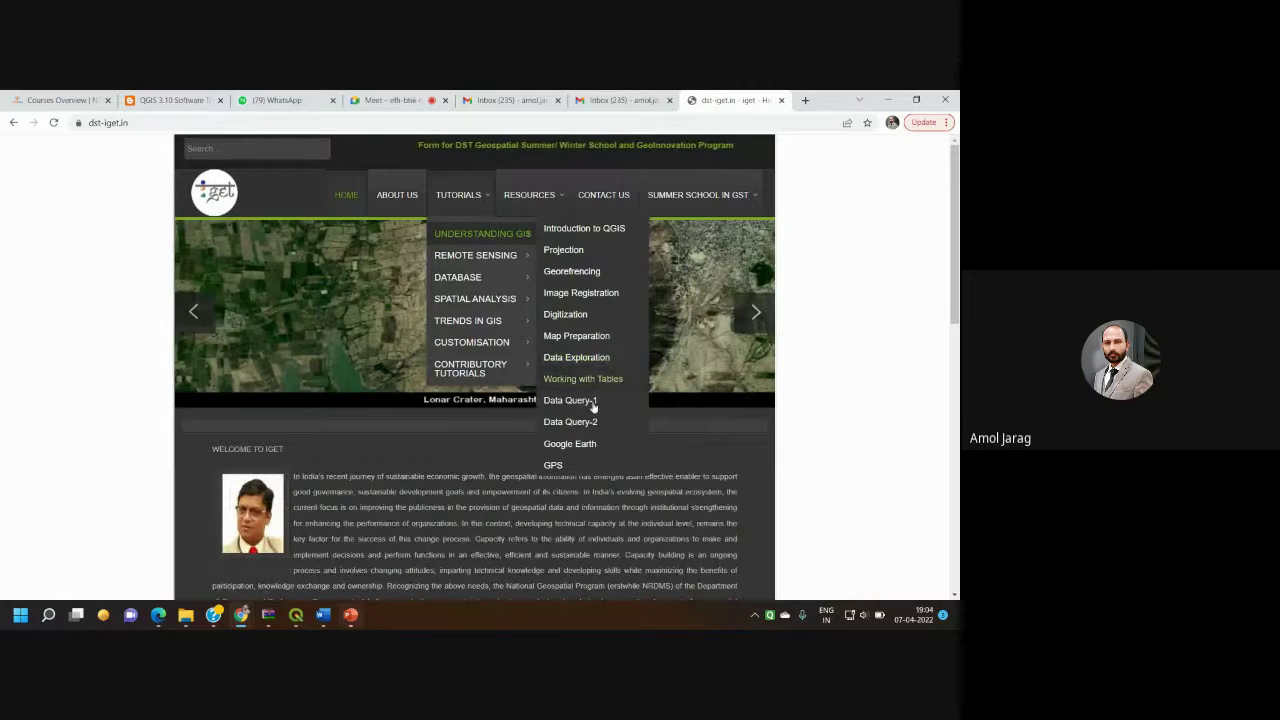
click(563, 231)
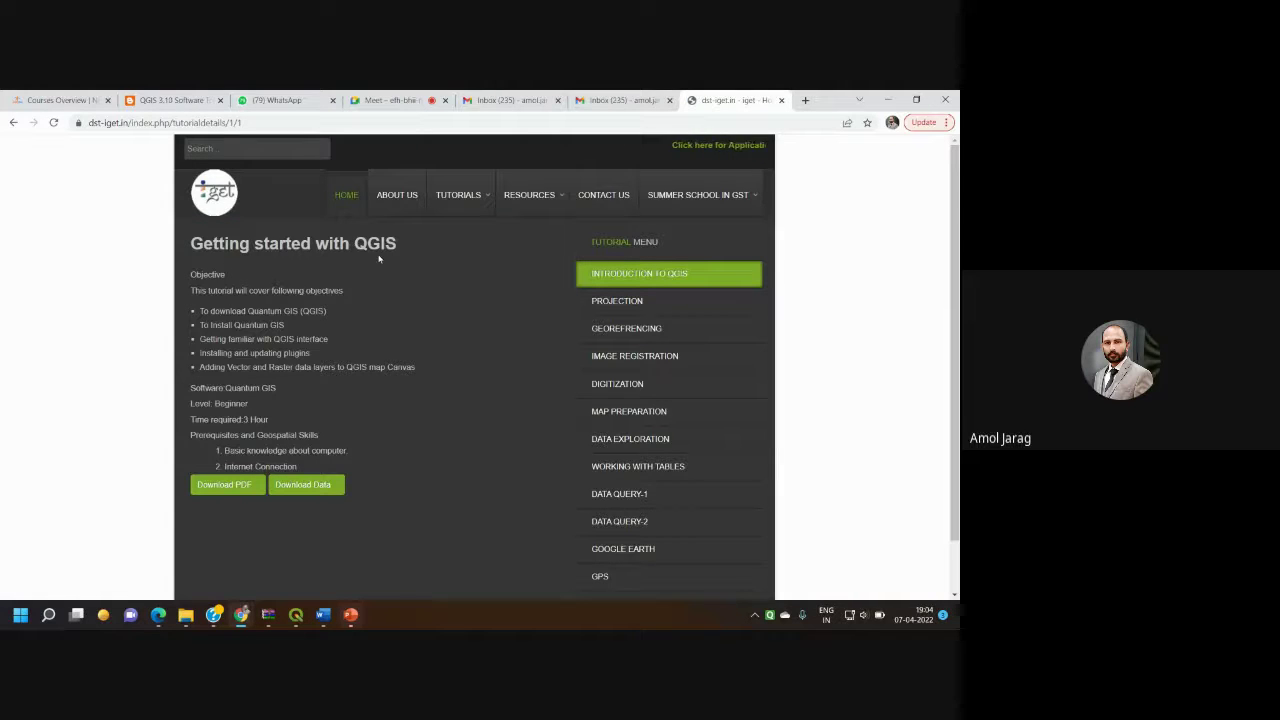
scroll(323, 341, down, 1)
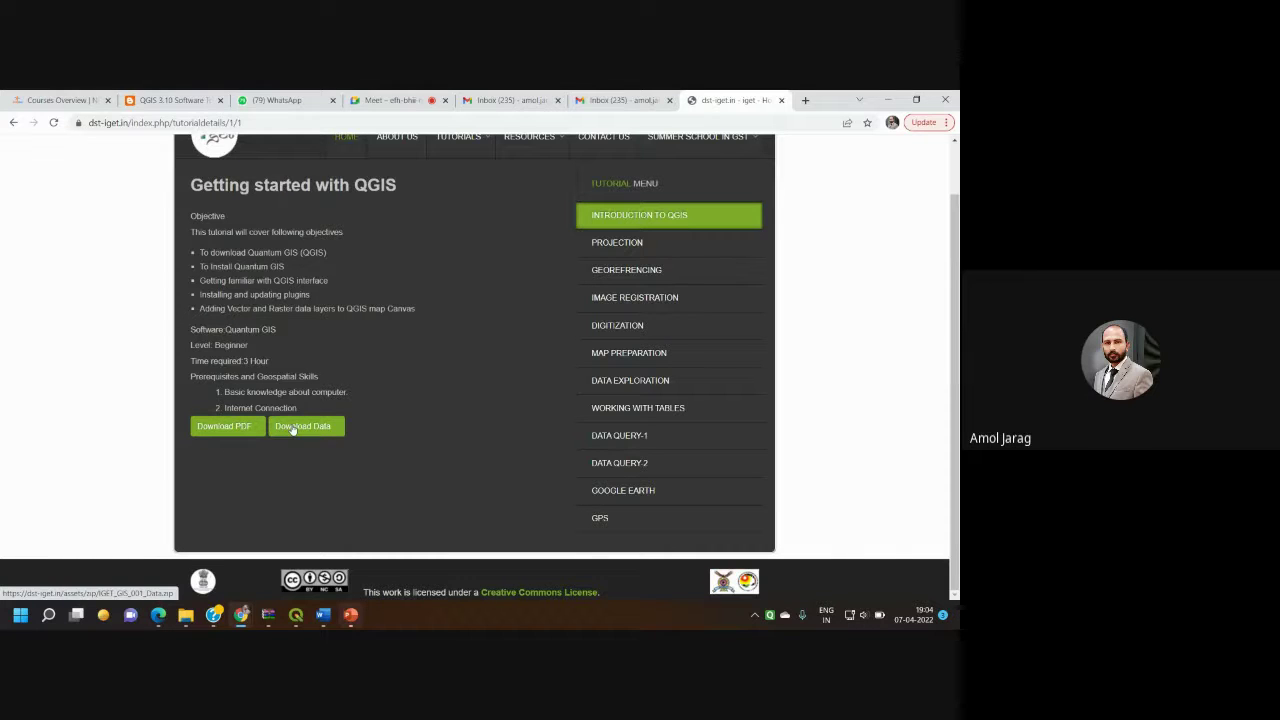
Open the tutorial's Download PDF, skim through its pages, then close the PDF tab.
click(229, 441)
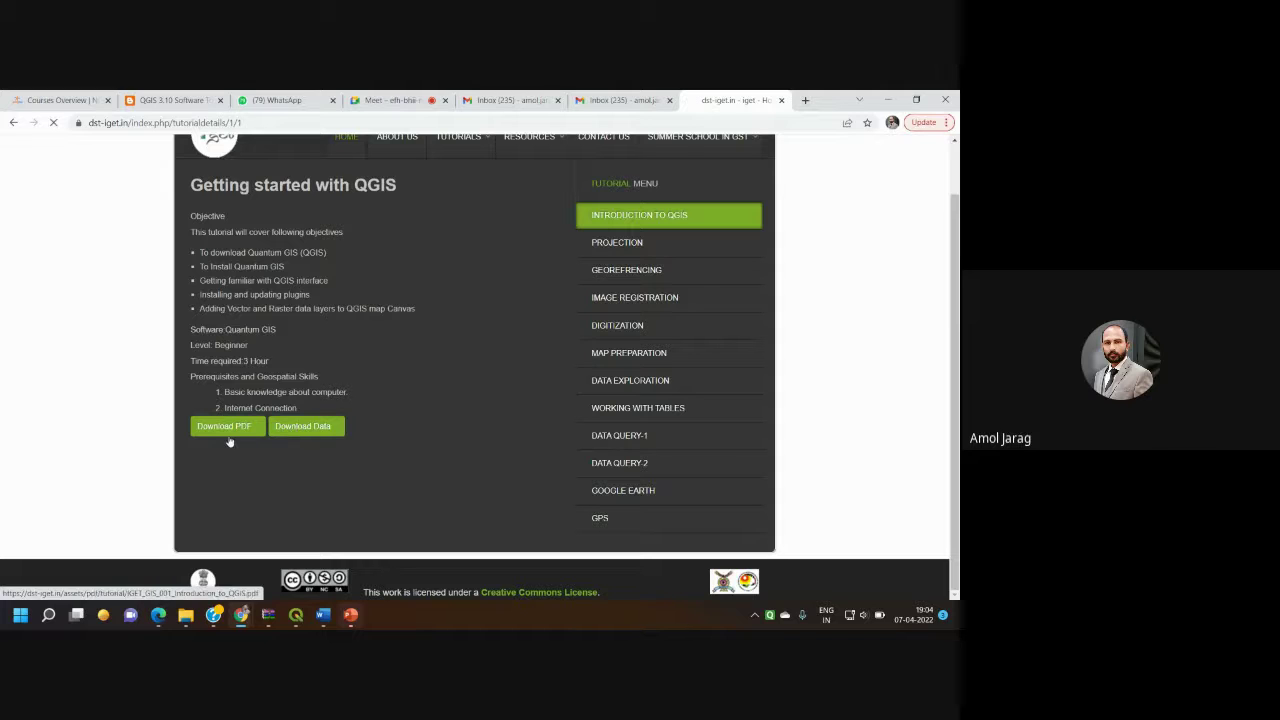
scroll(774, 315, down, 15)
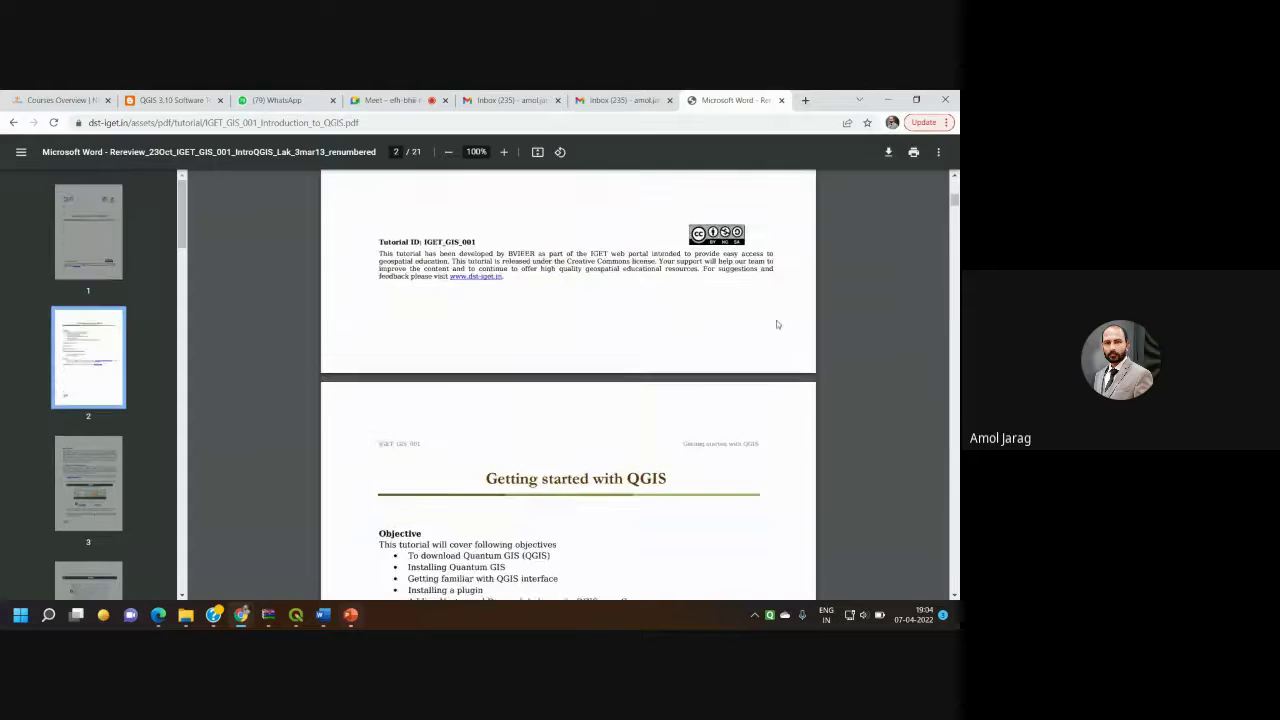
scroll(778, 325, down, 20)
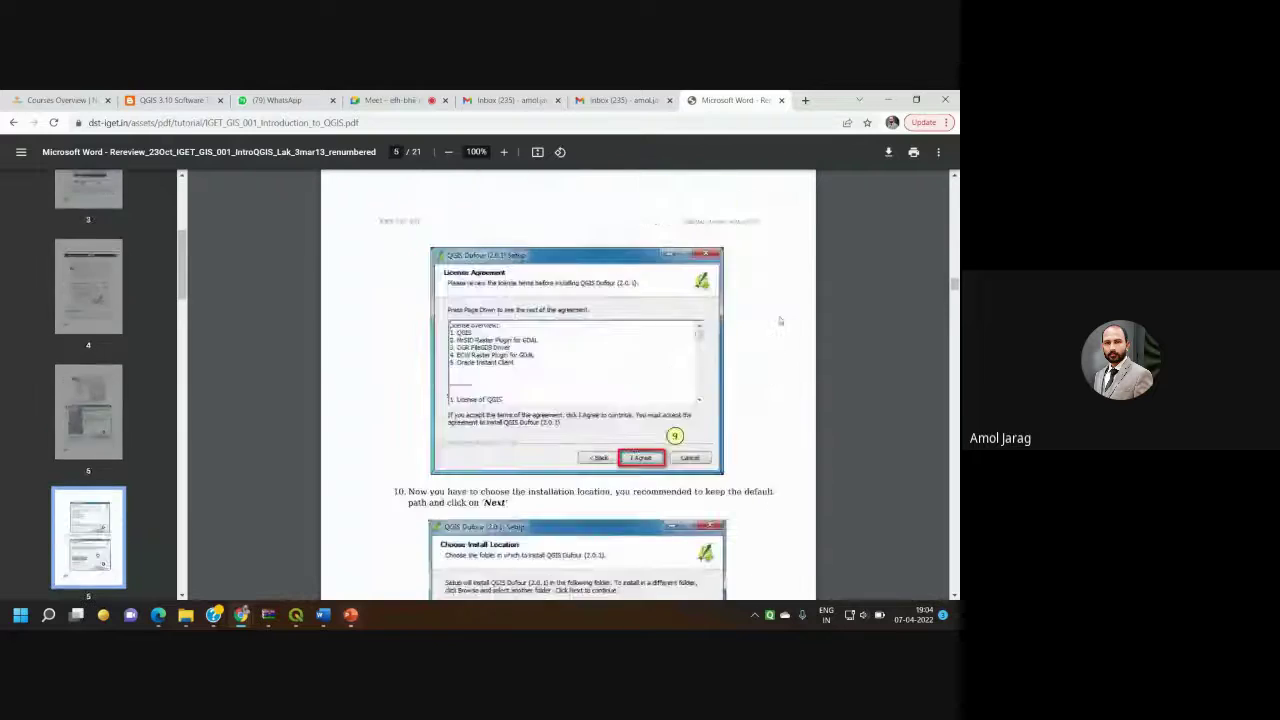
scroll(790, 315, down, 20)
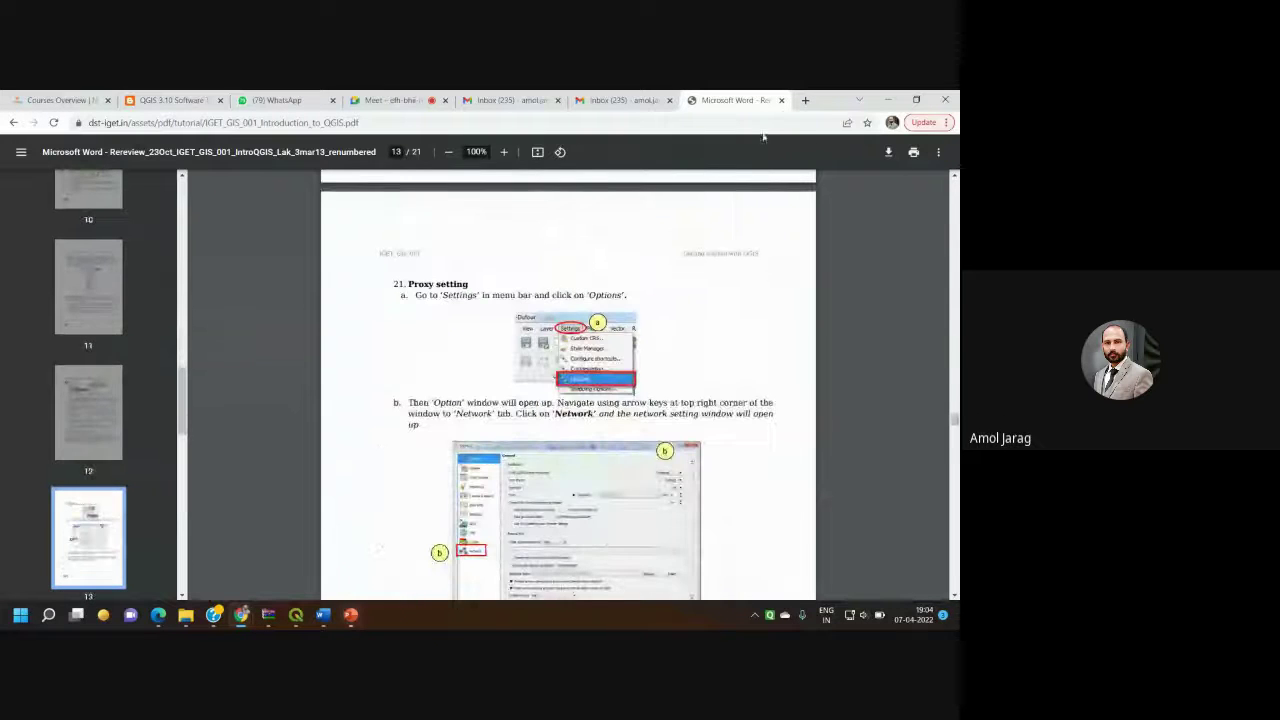
click(781, 100)
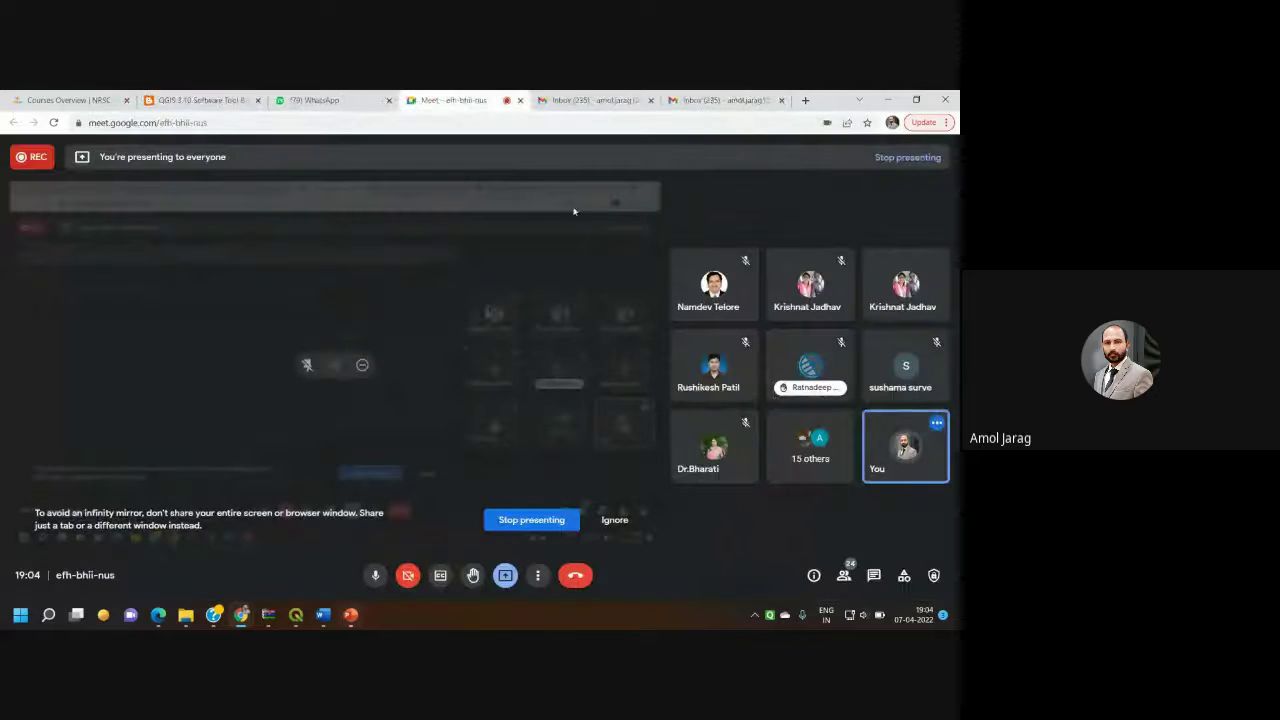
In a new tab, search 'udem' and pick the 'udemy login' suggestion to reach Udemy.
click(805, 100)
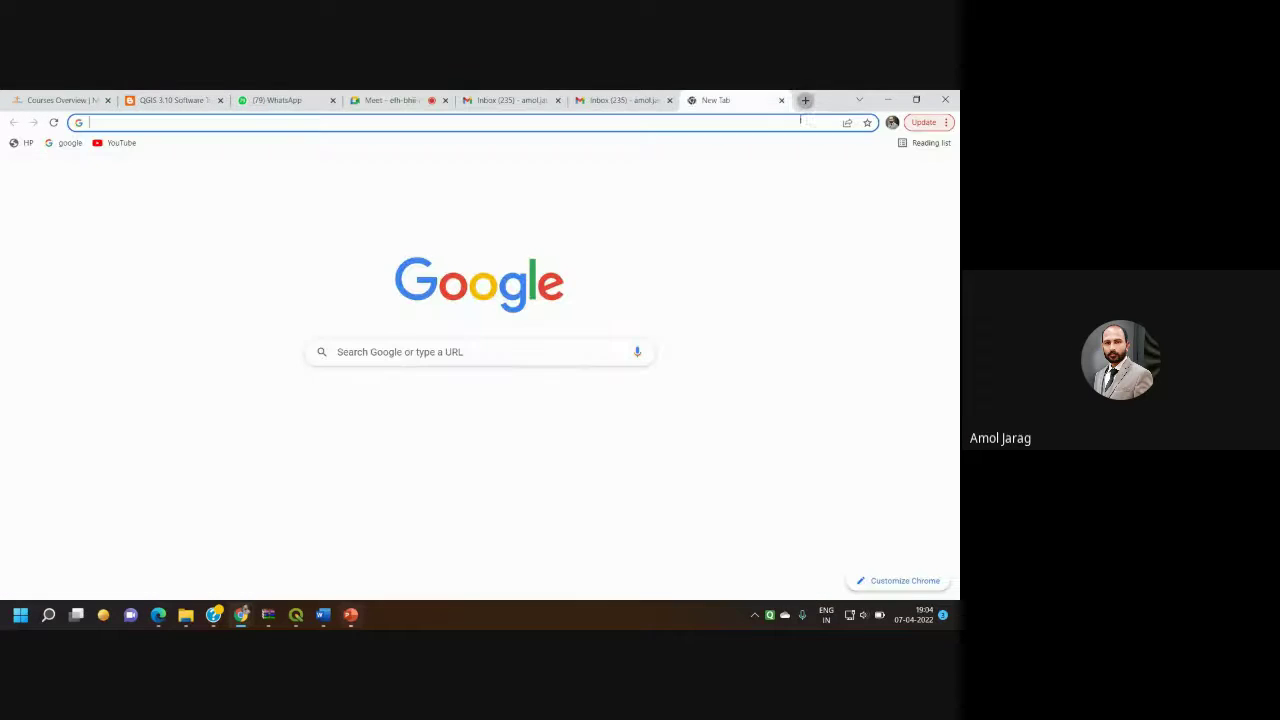
click(443, 356)
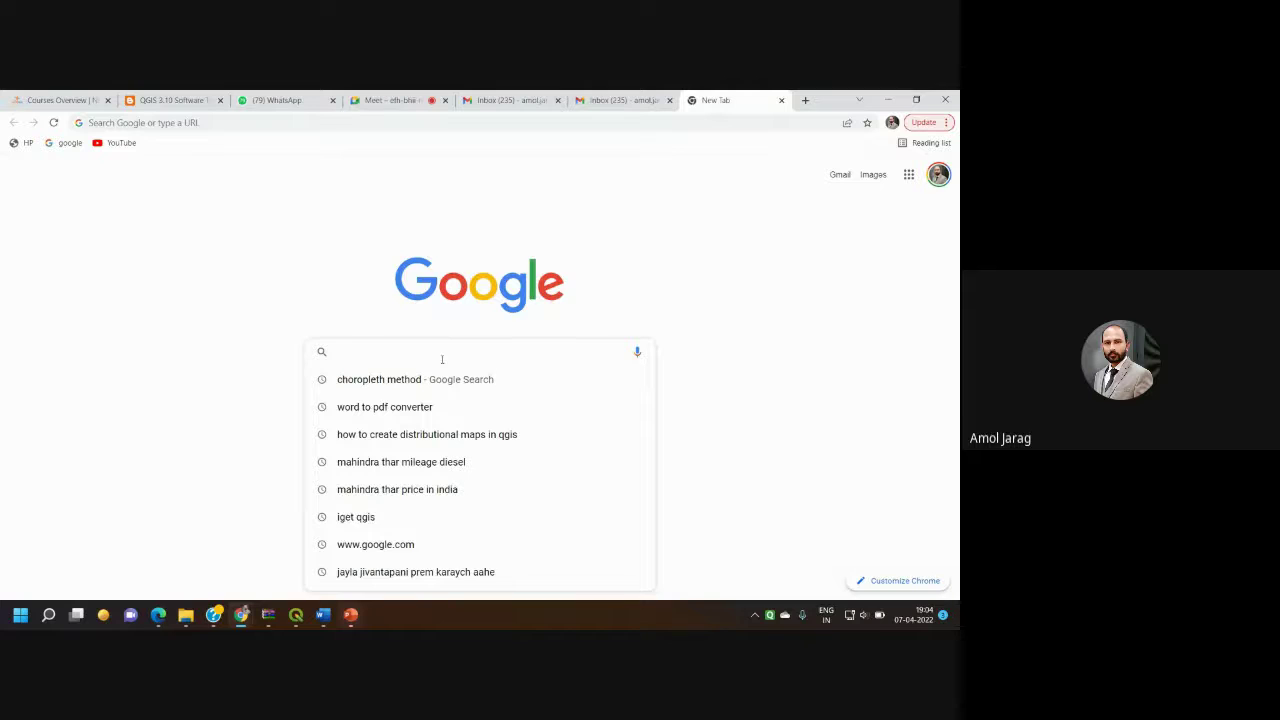
text(udem)
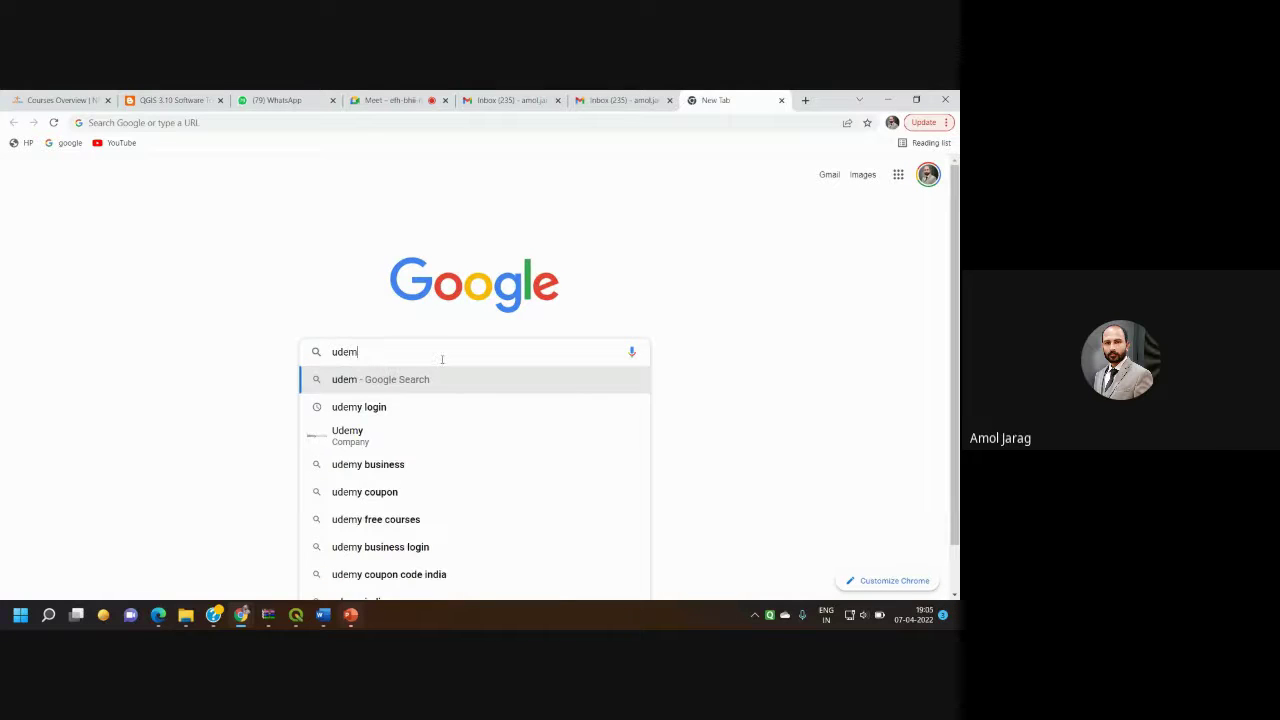
click(396, 410)
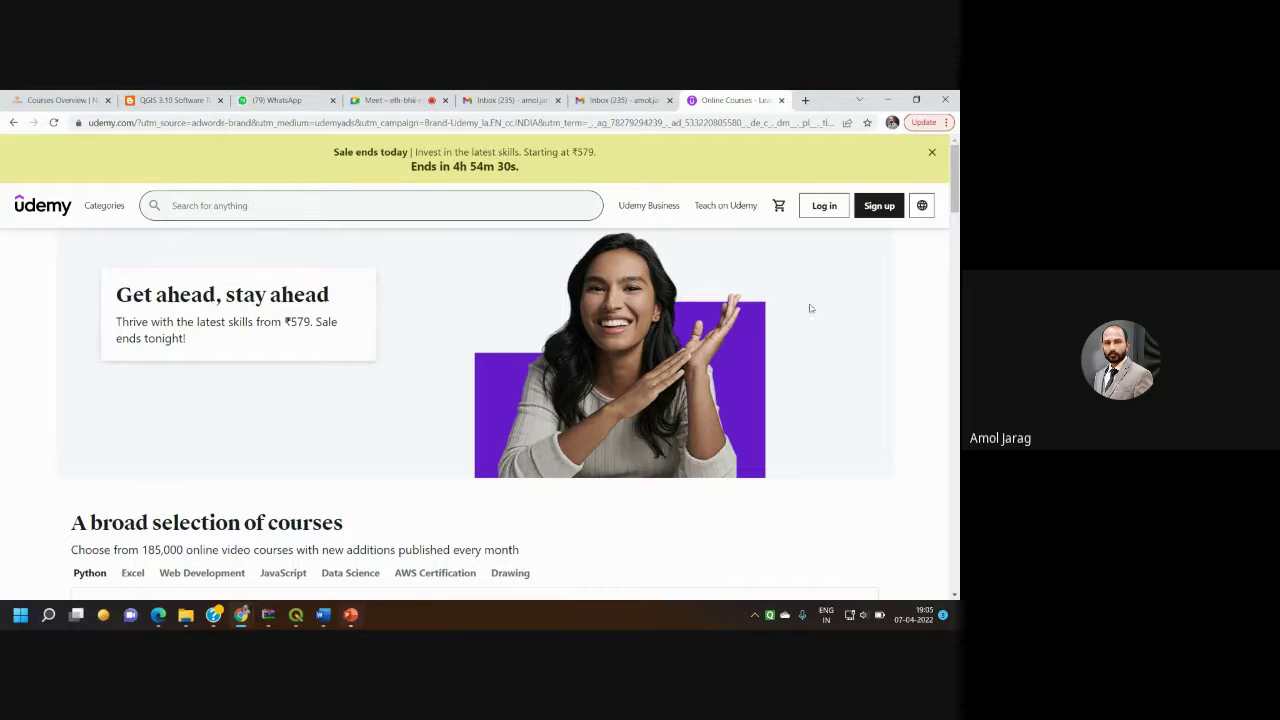
On Udemy's login page, enter the account e-mail and password and submit.
click(824, 205)
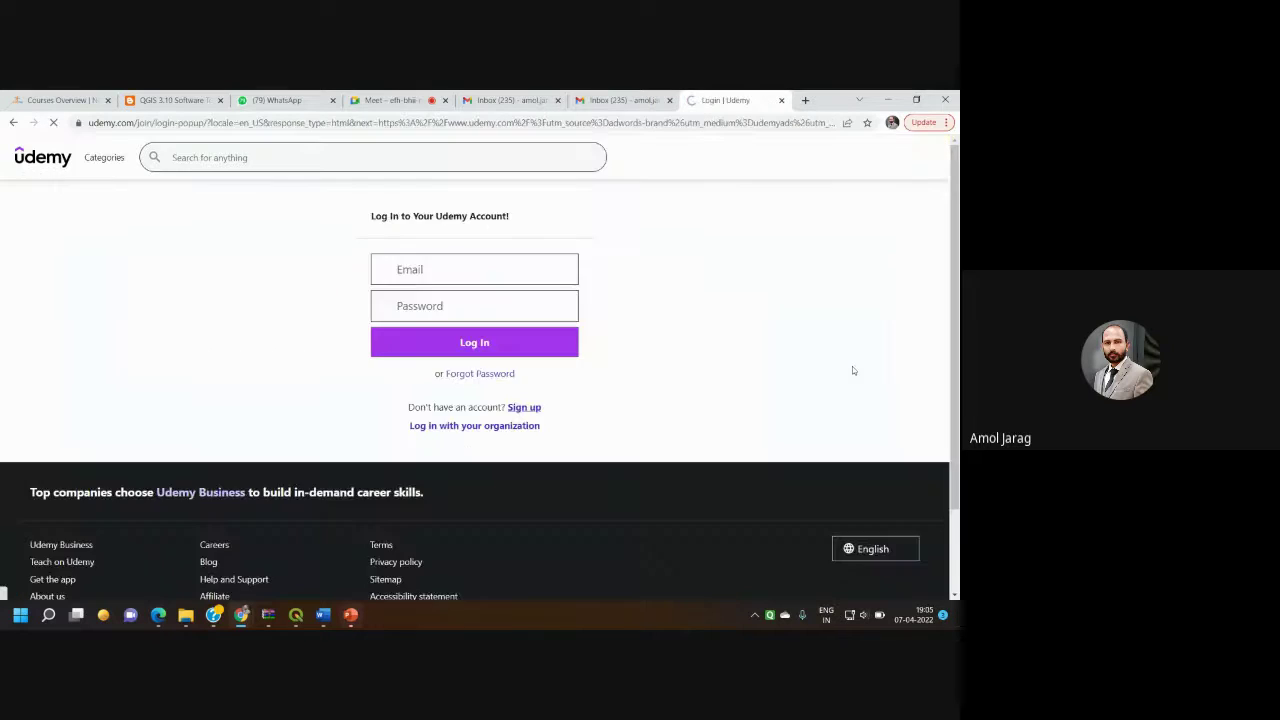
click(413, 379)
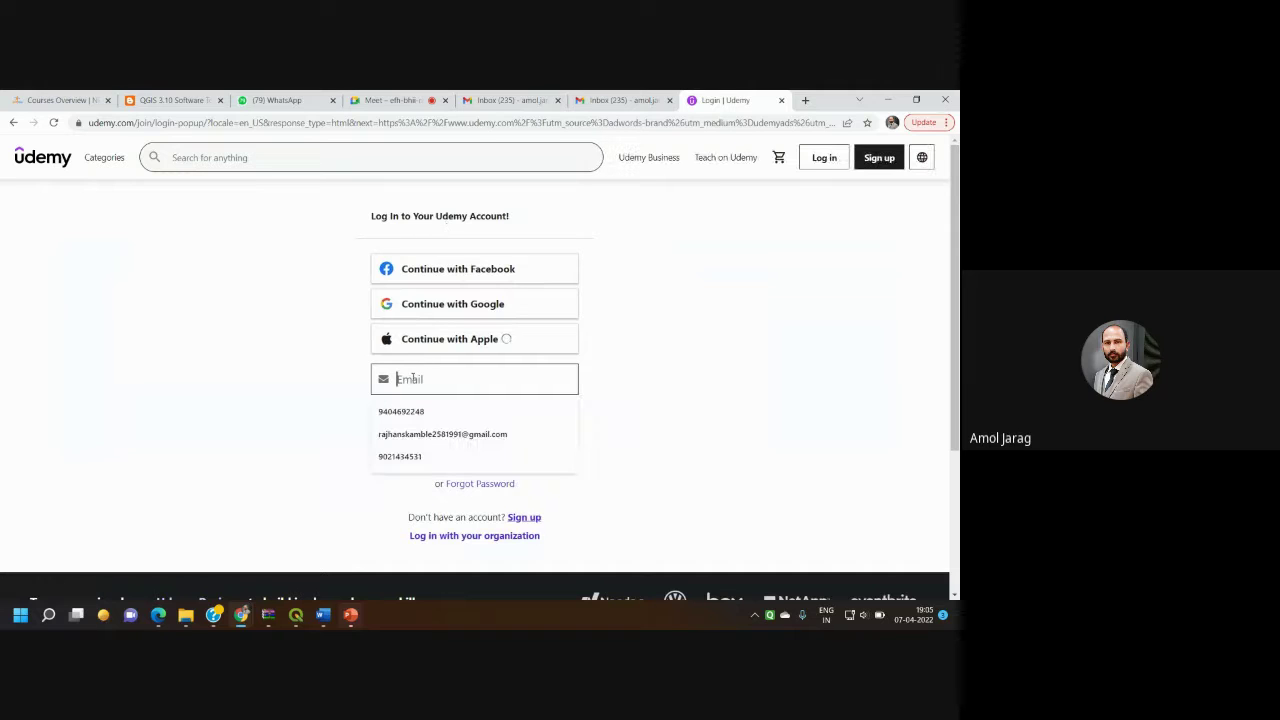
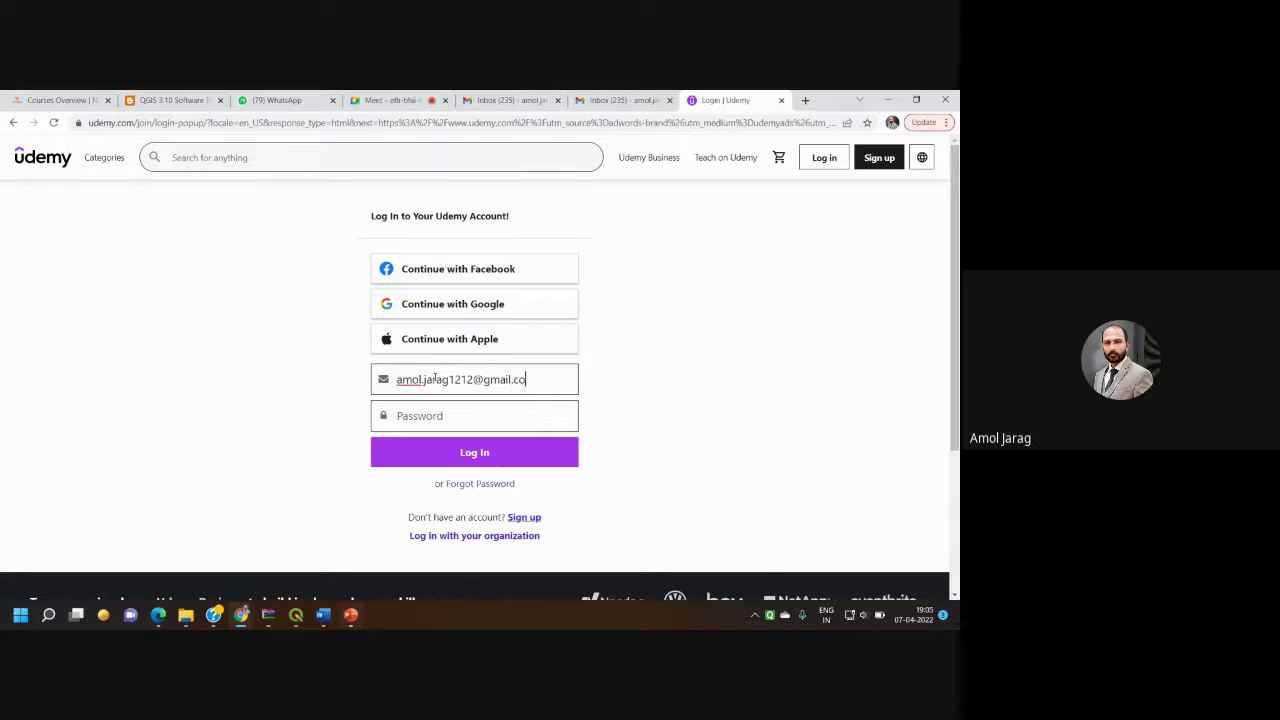
click(414, 420)
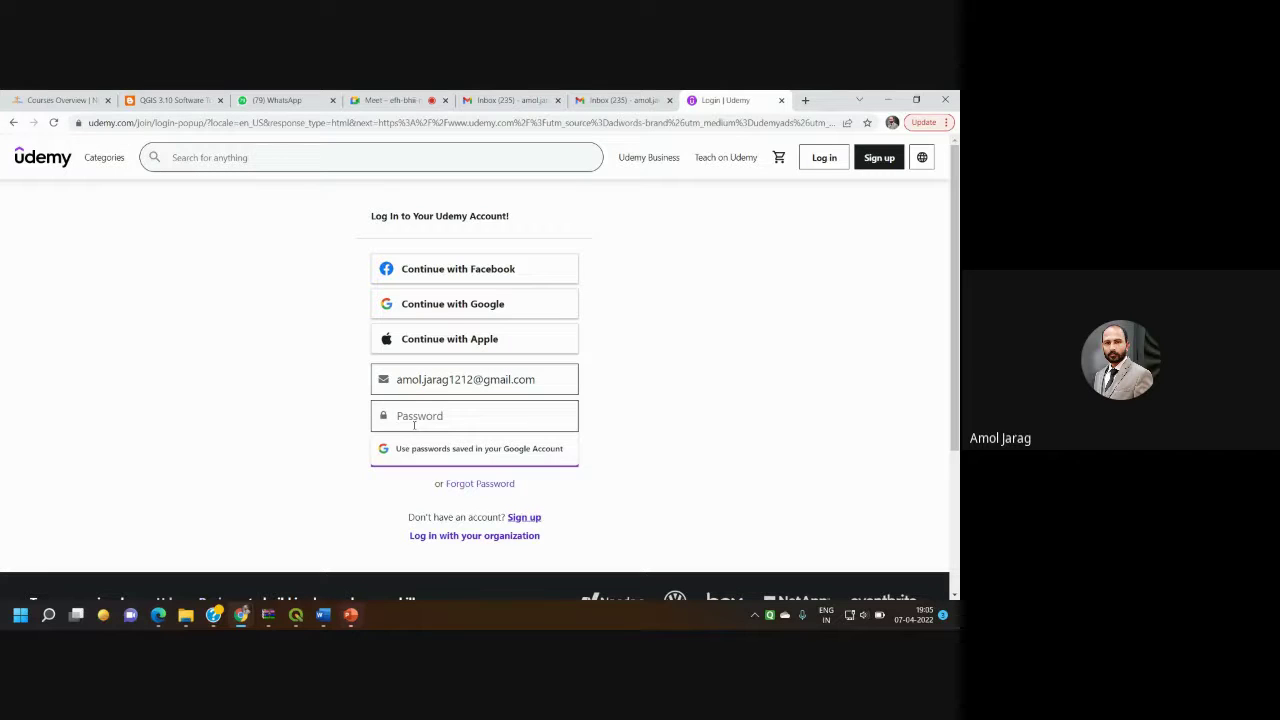
text(•••••••)
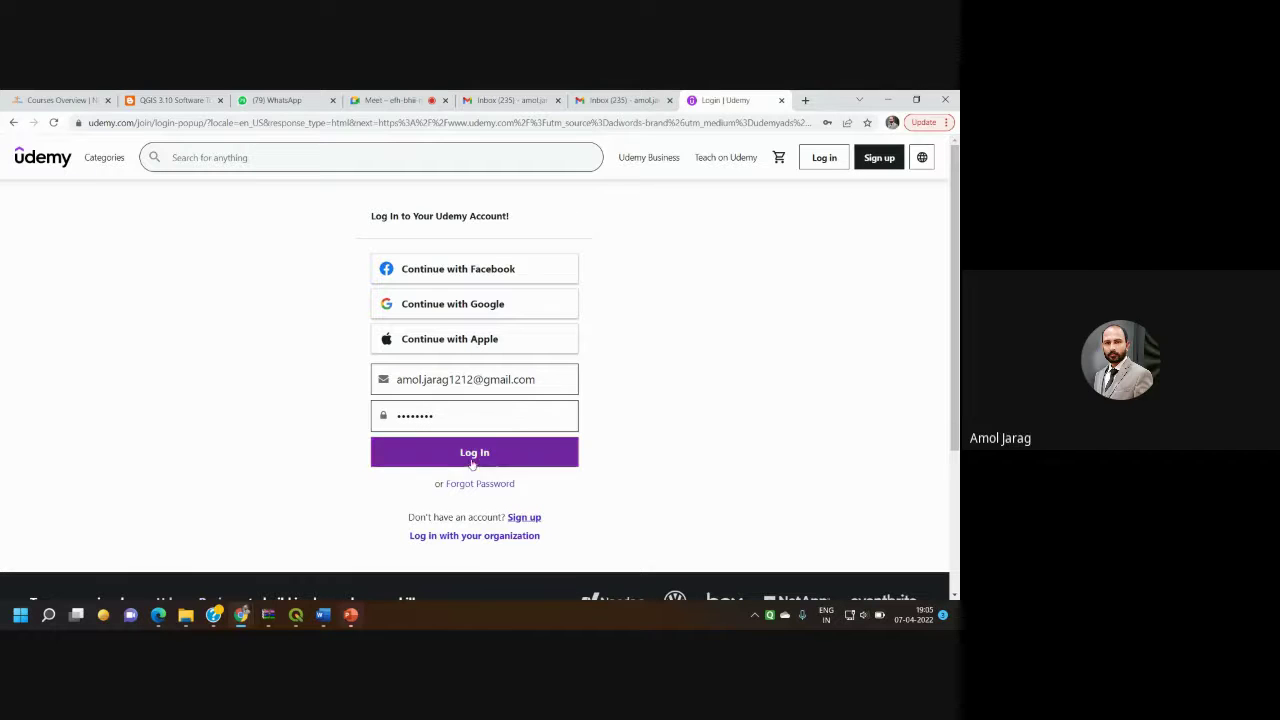
click(472, 458)
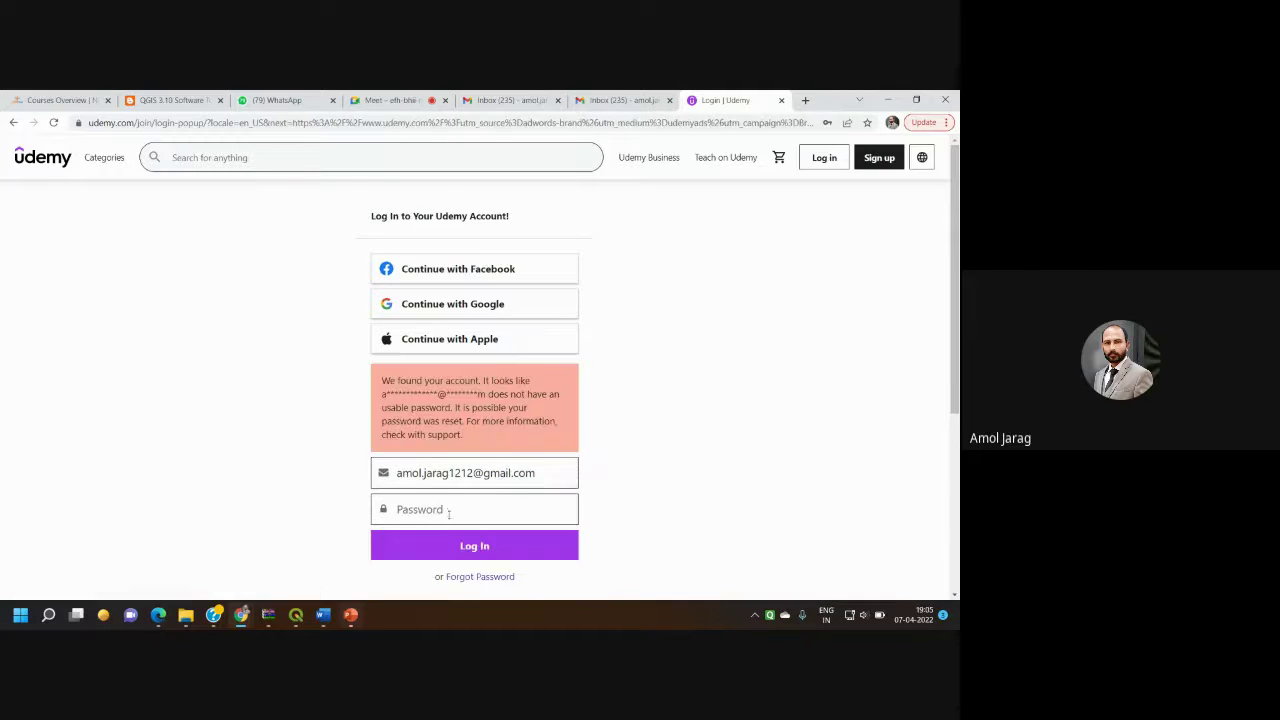
Retype the account password and submit the login again.
click(448, 510)
text(•)
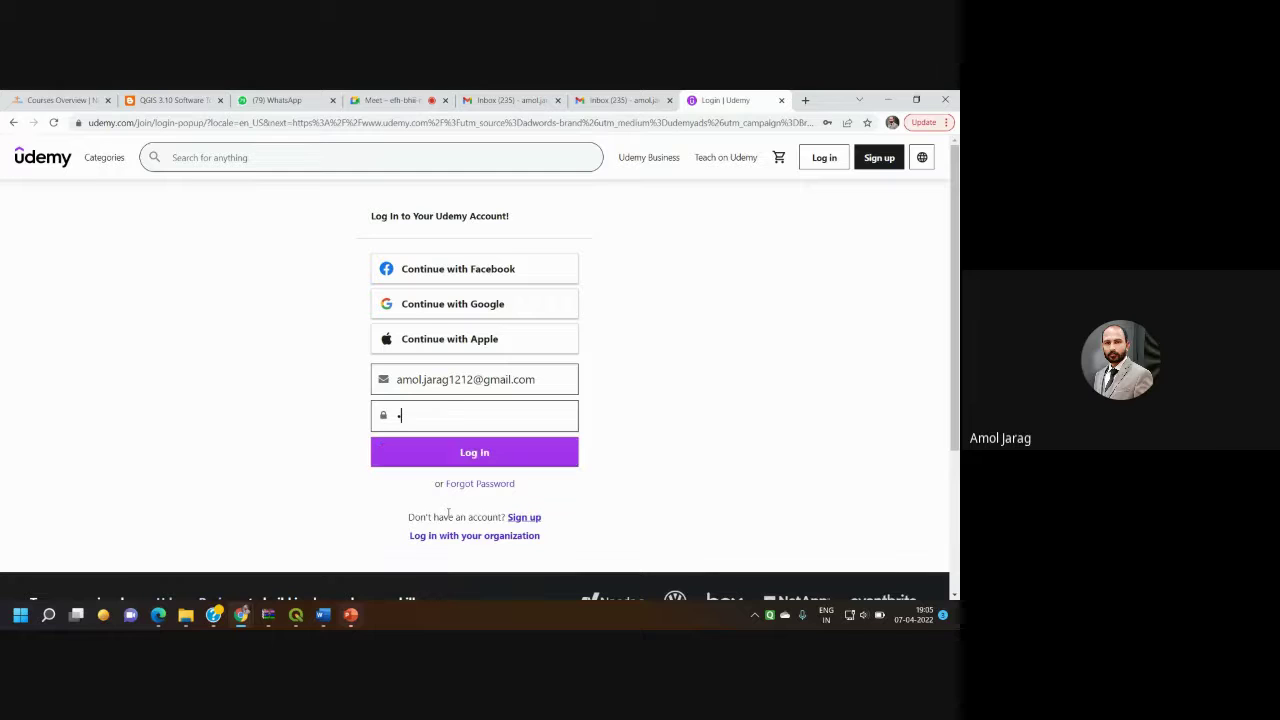
text(•••••)
key(BackSpace)
key(BackSpace)
key(BackSpace)
key(BackSpace)
key(BackSpace)
key(BackSpace)
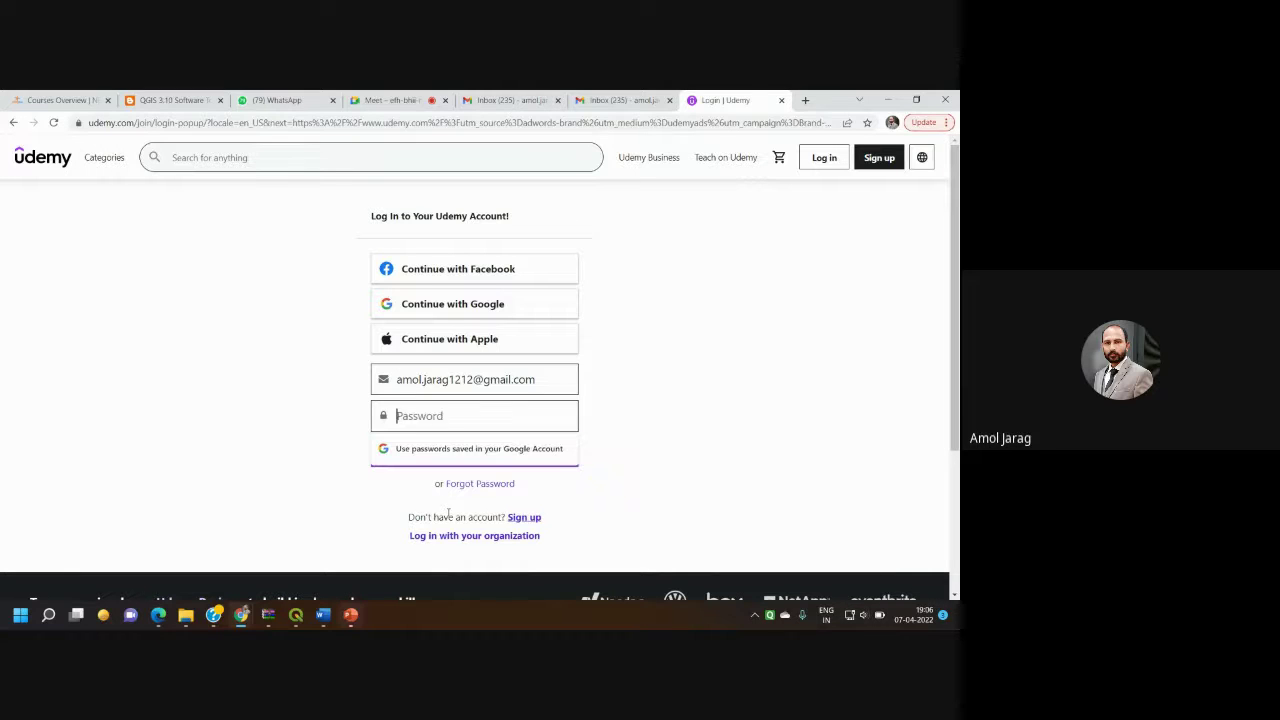
text(•••••••)
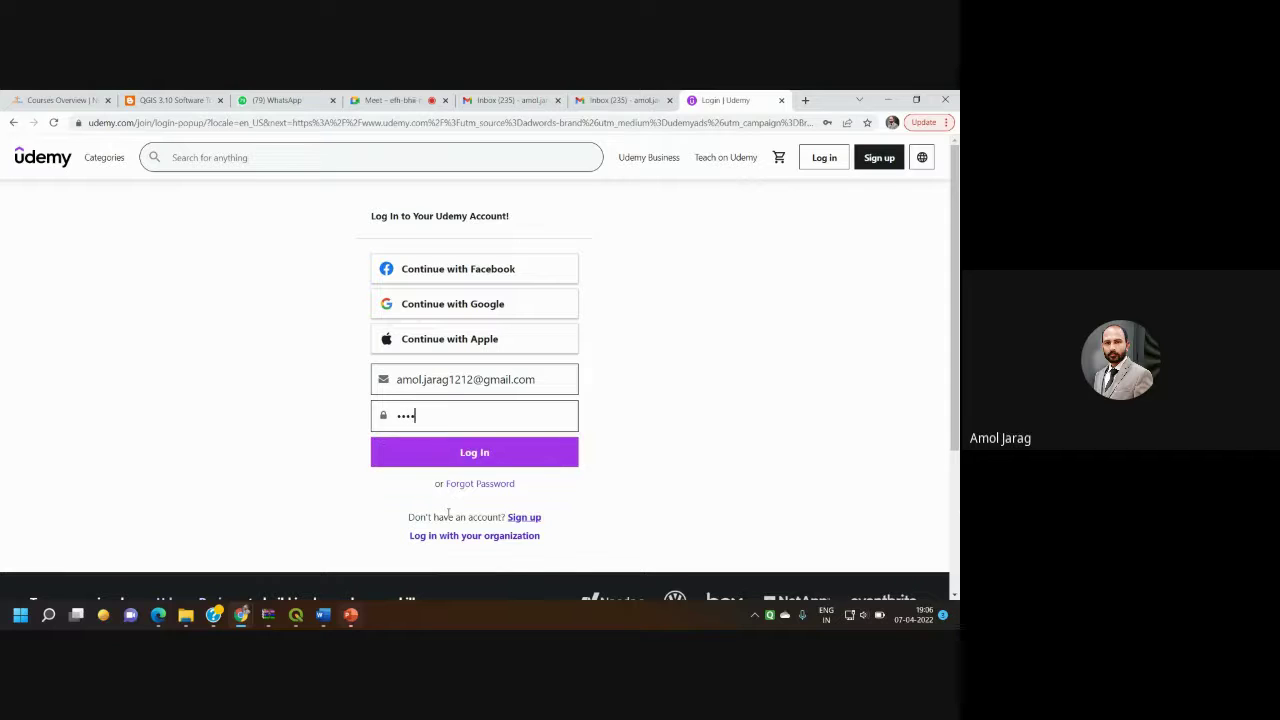
text(•••••••••)
key(Return)
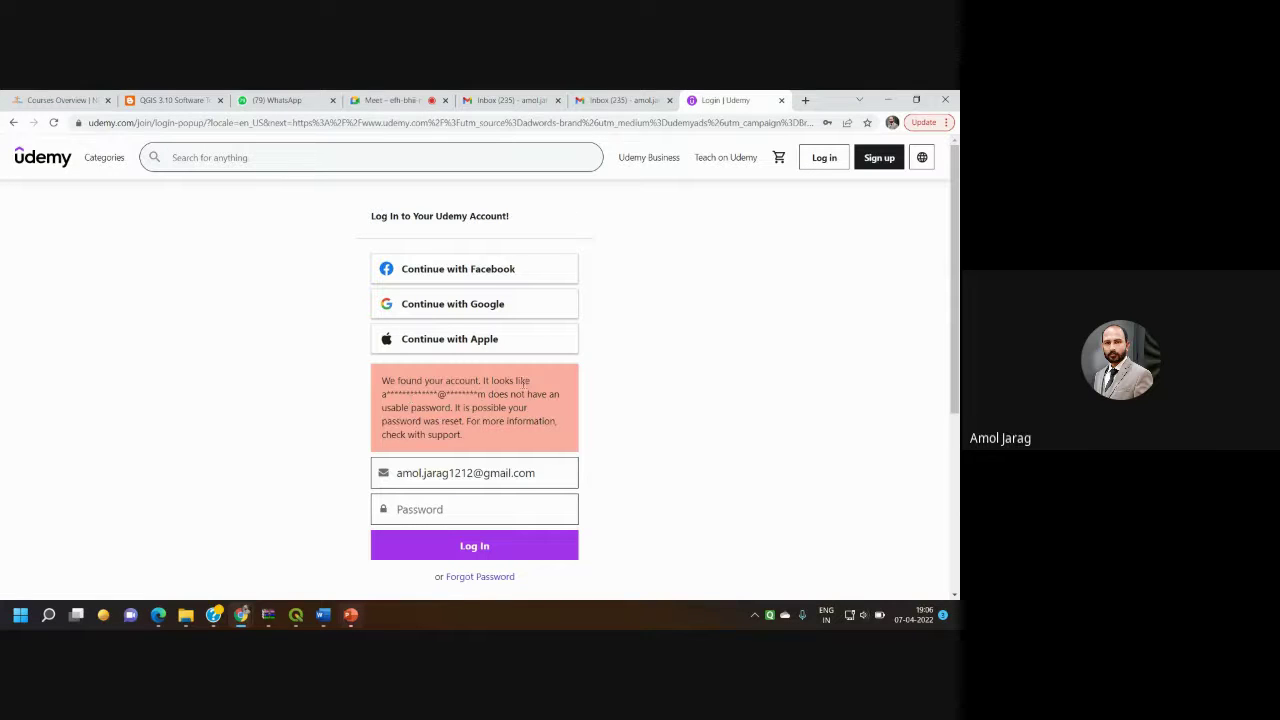
Retry the Udemy login with a different Gmail address and the account password.
scroll(450, 450, down, 1)
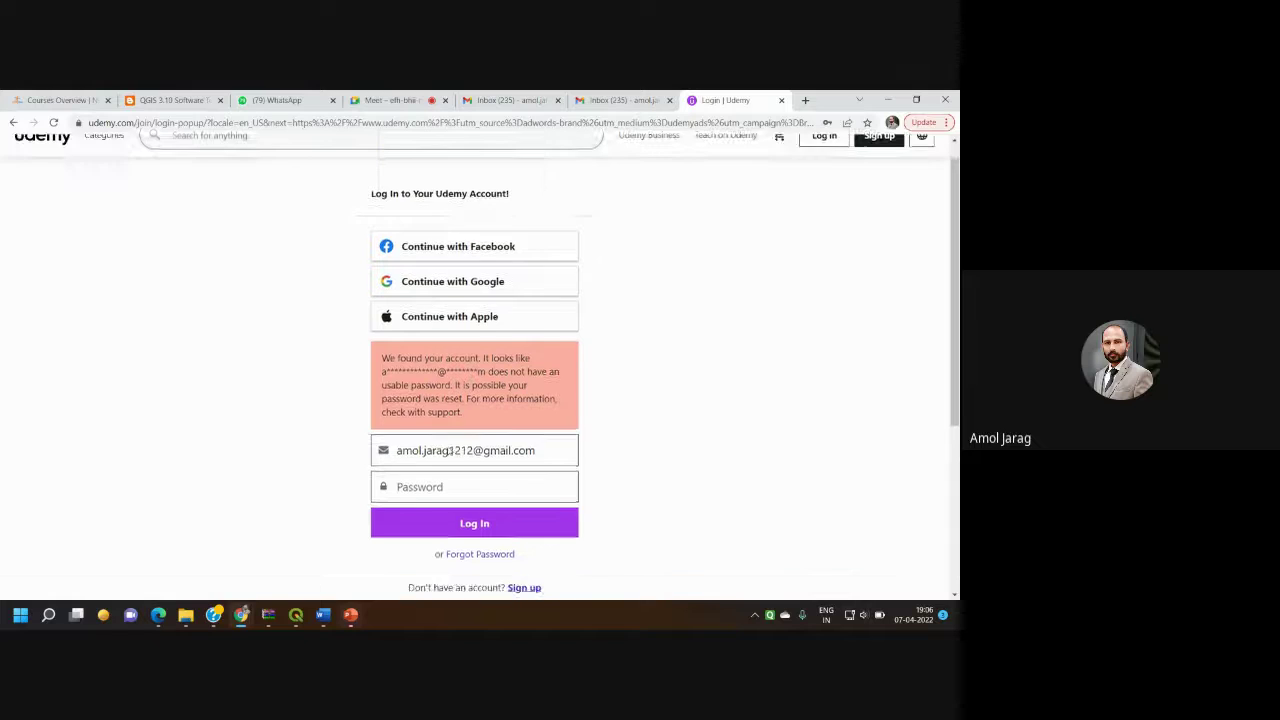
scroll(450, 450, down, 1)
drag(544, 354, 395, 337)
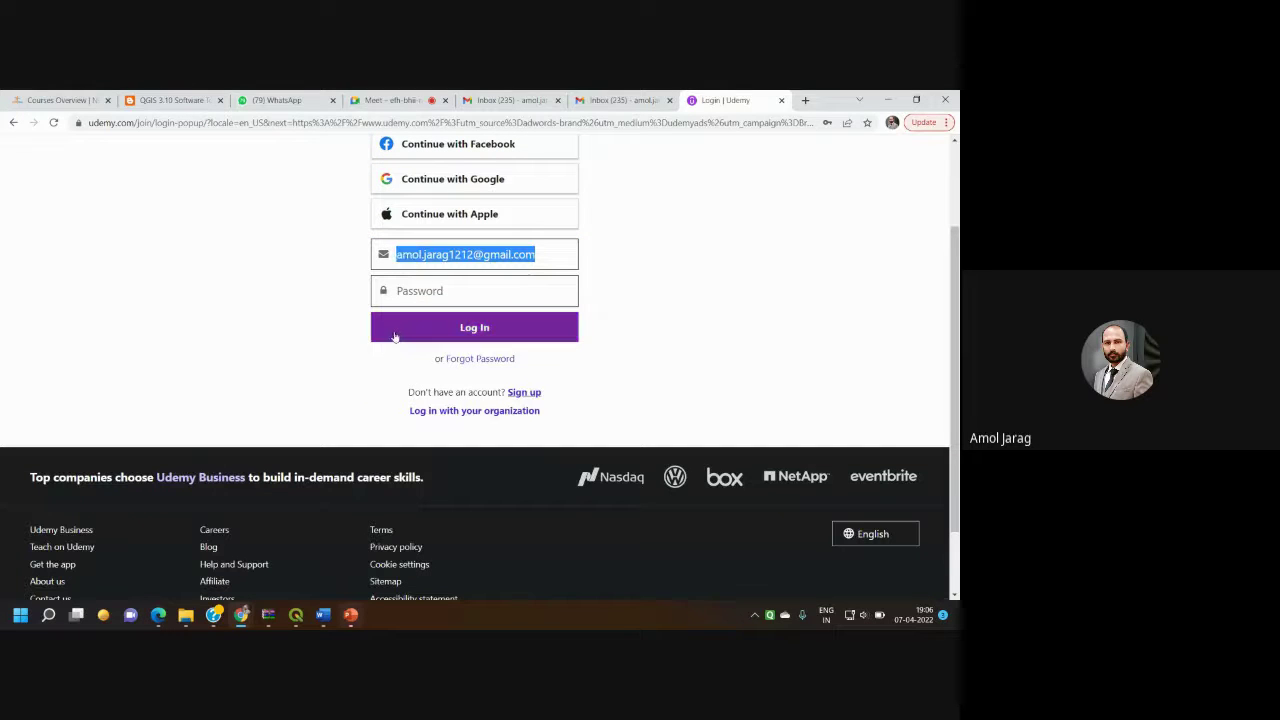
key(BackSpace)
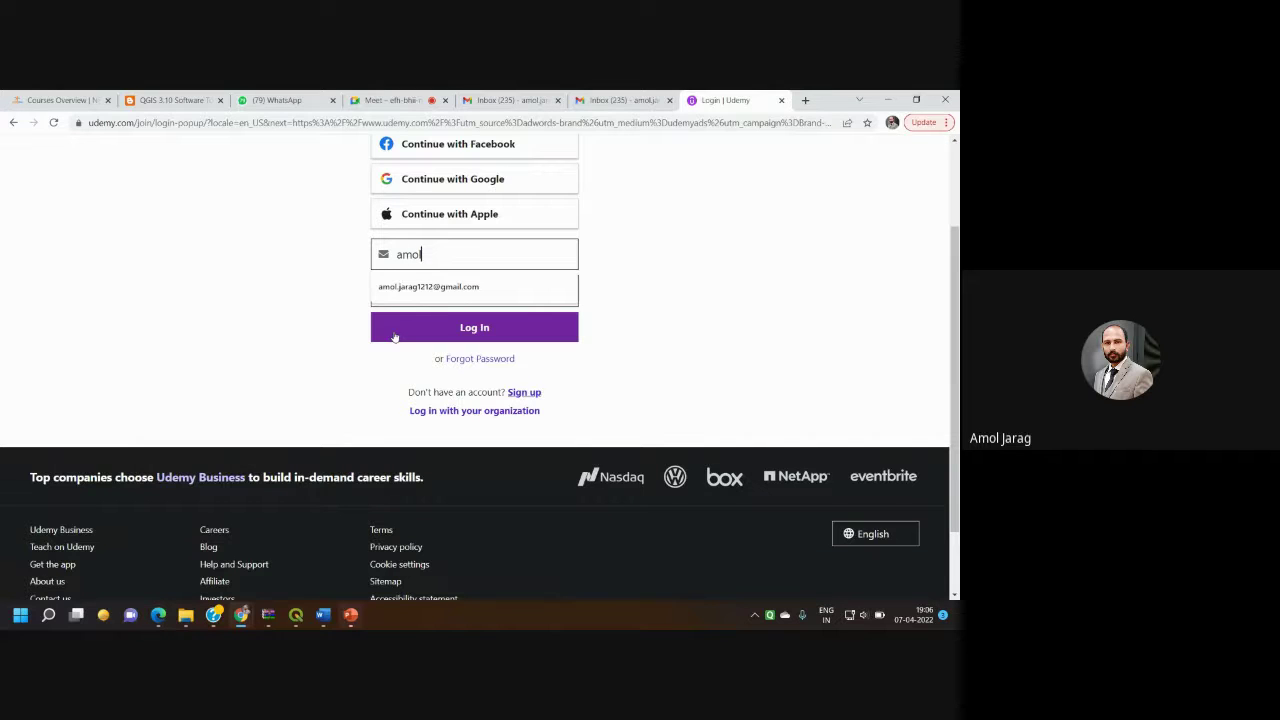
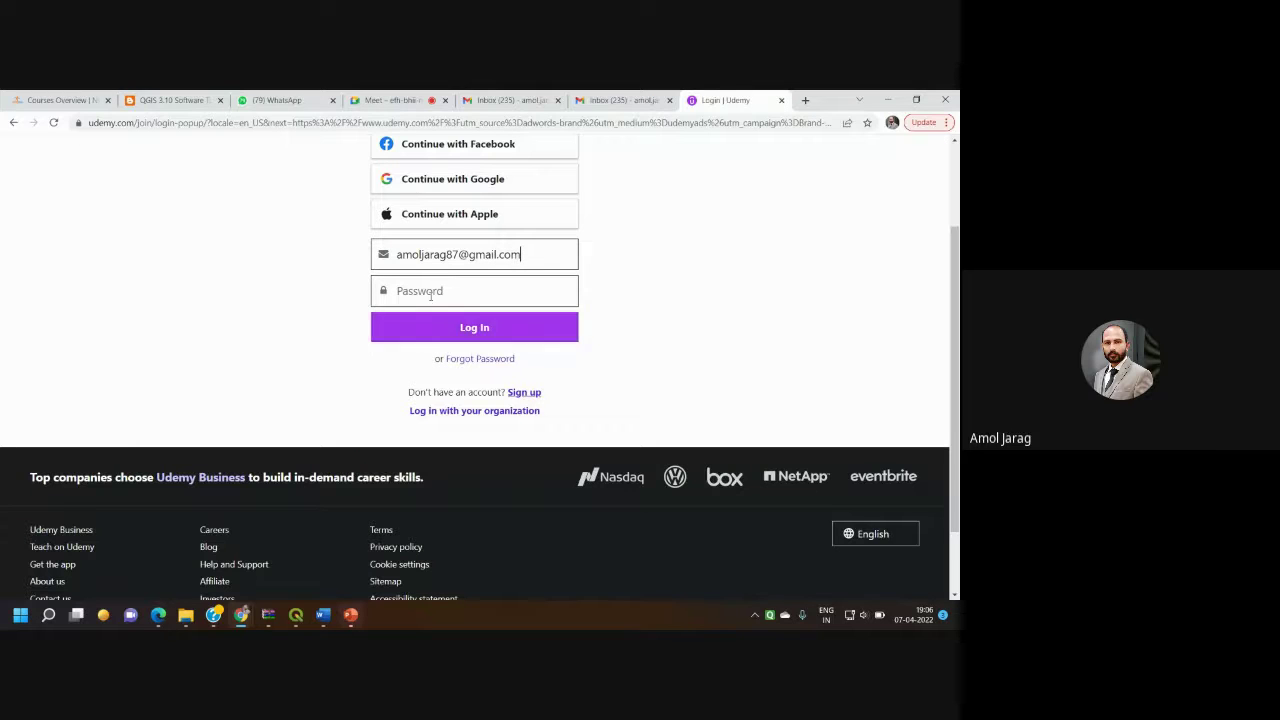
click(431, 295)
text(****)
click(465, 338)
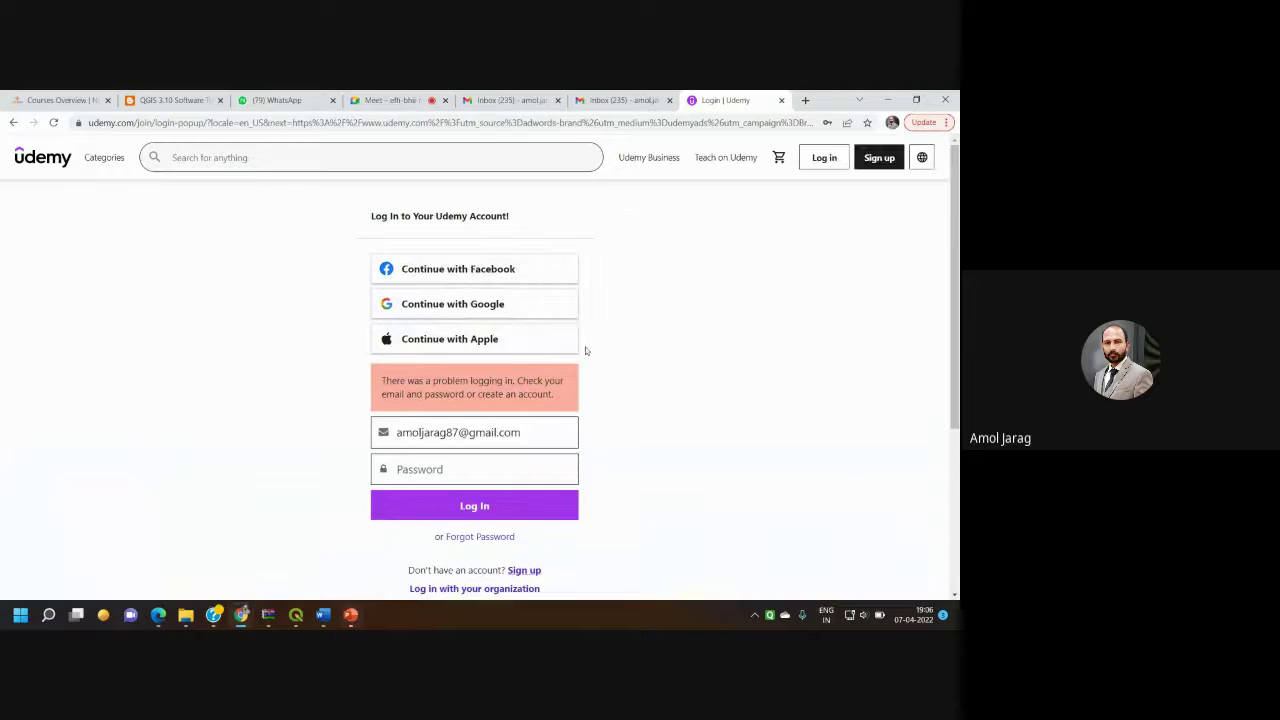
After the rejected login, refill the original saved email and go to Forgot Password.
click(421, 468)
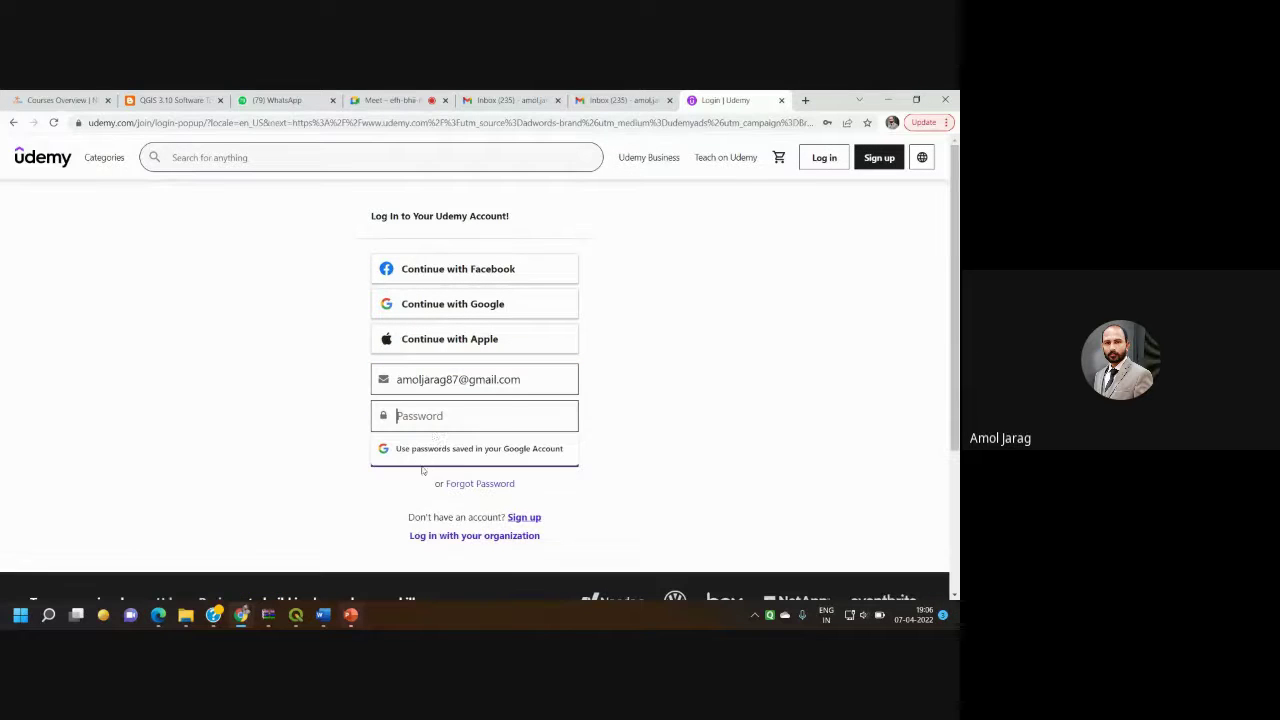
drag(521, 380, 358, 395)
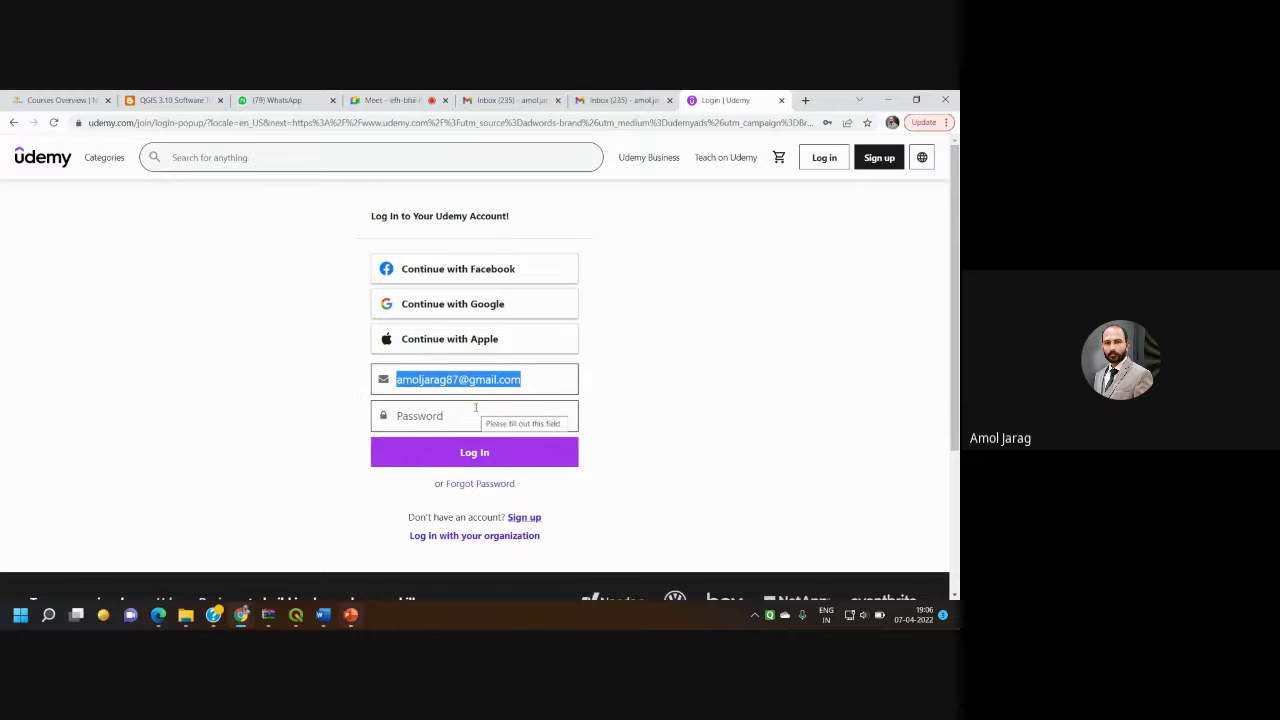
text(a)
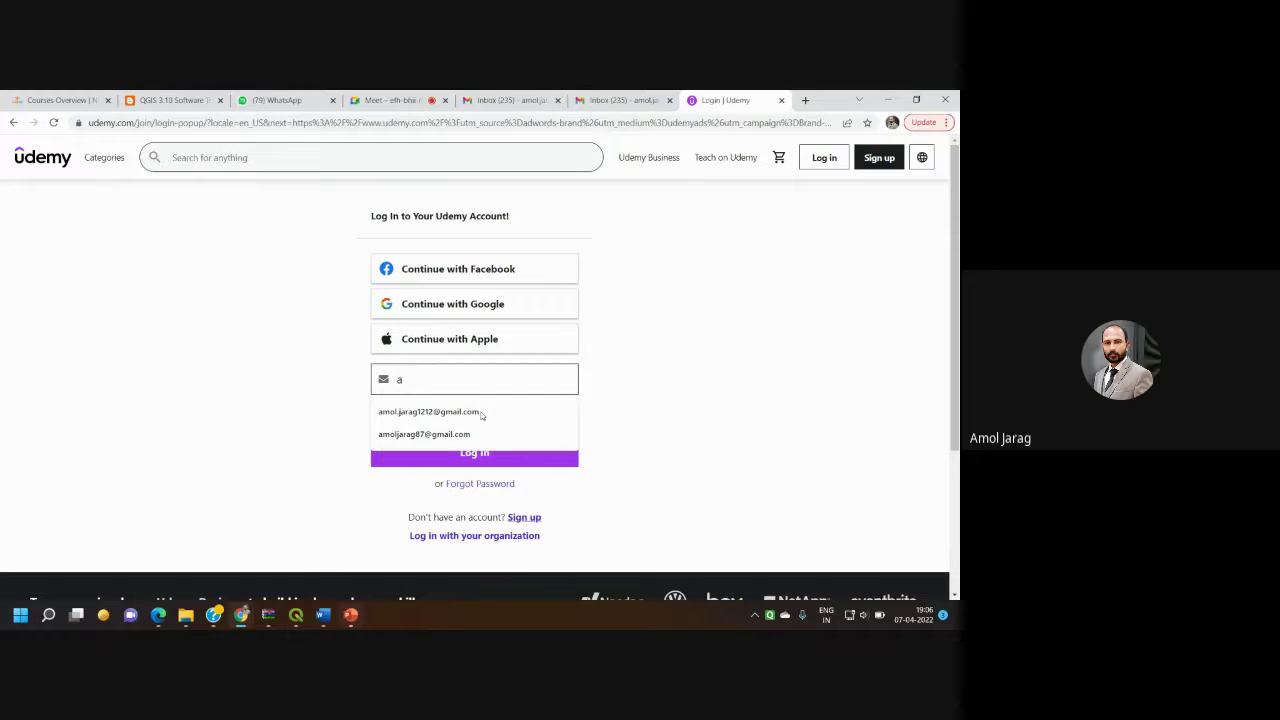
click(452, 412)
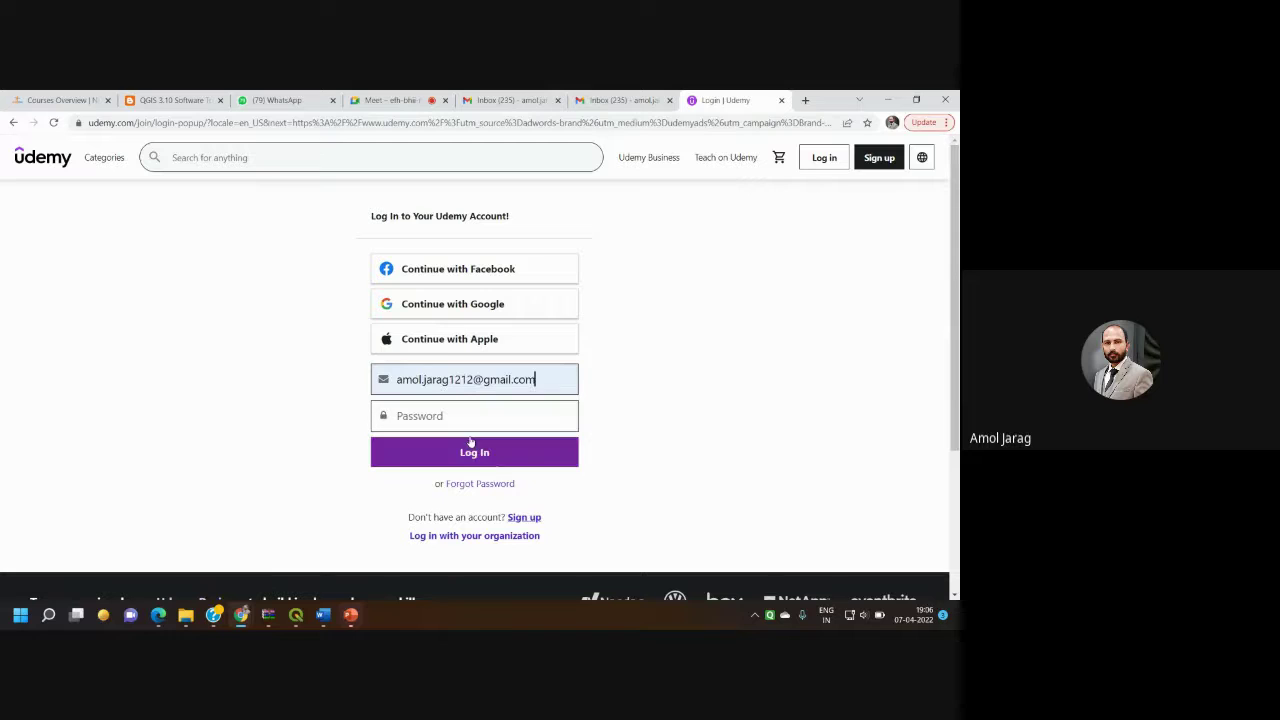
click(480, 483)
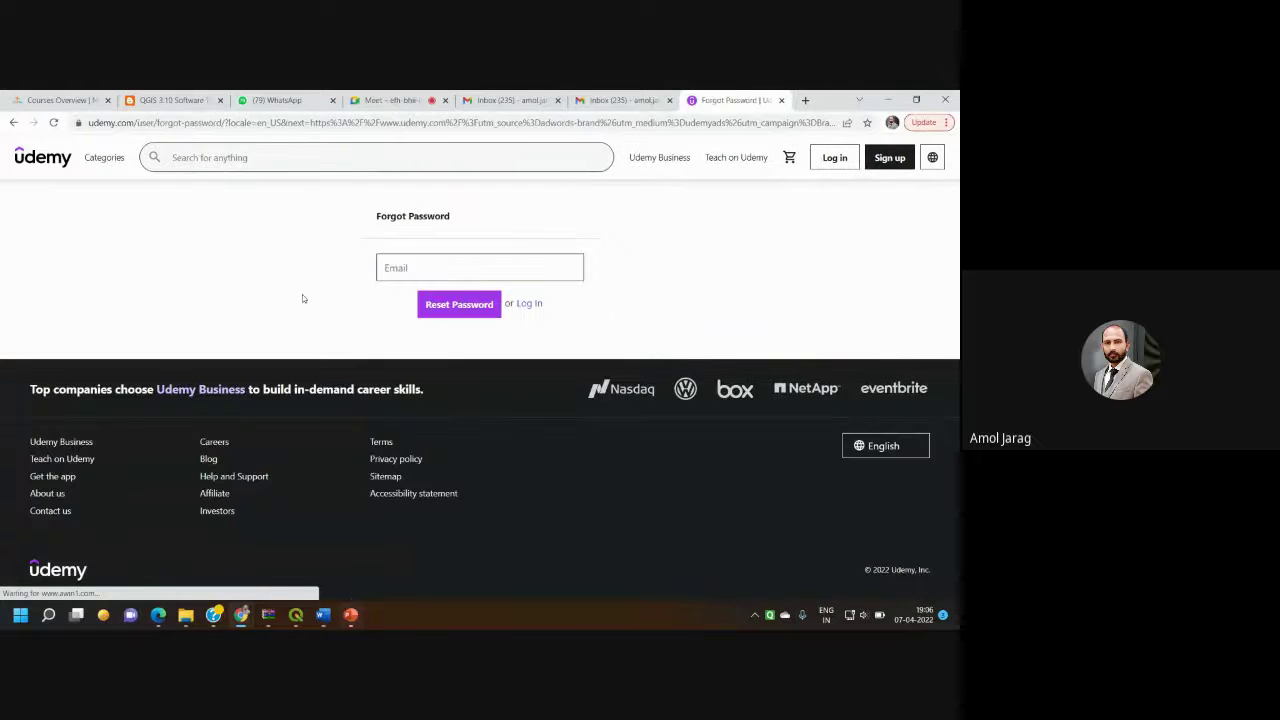
Fill the account email from saved suggestions and submit the reset request.
click(396, 272)
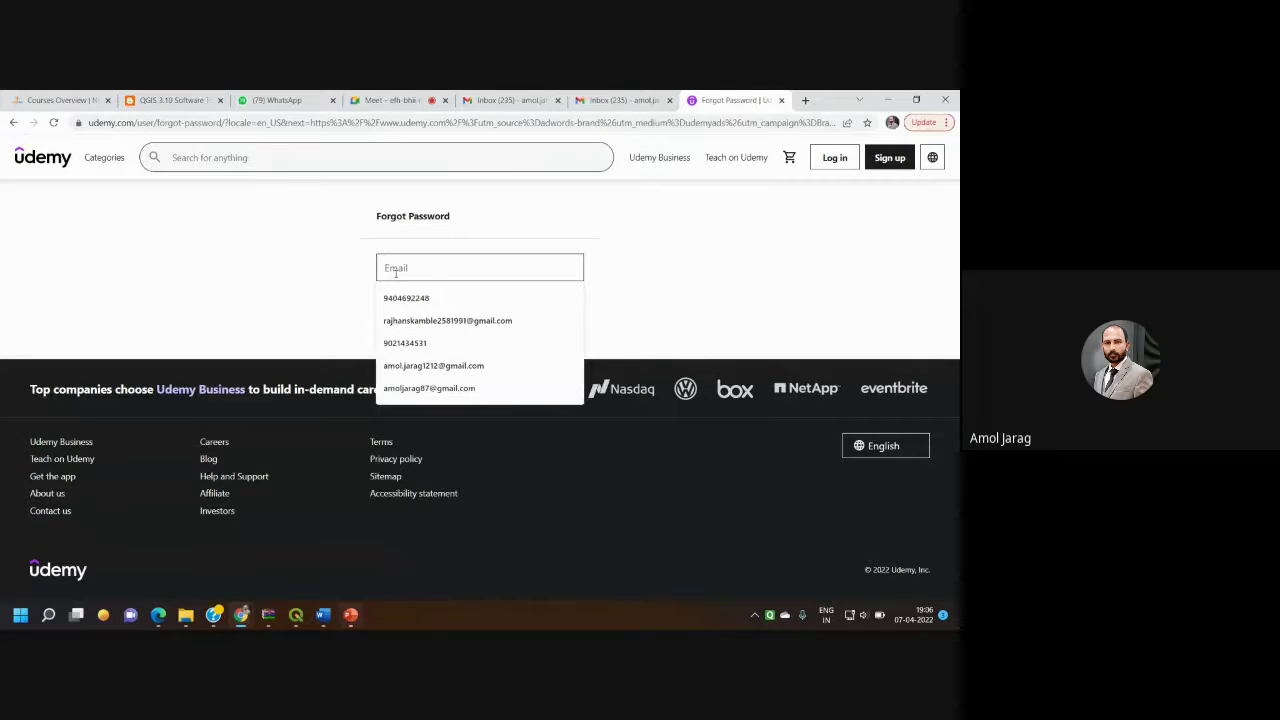
click(433, 365)
key(Return)
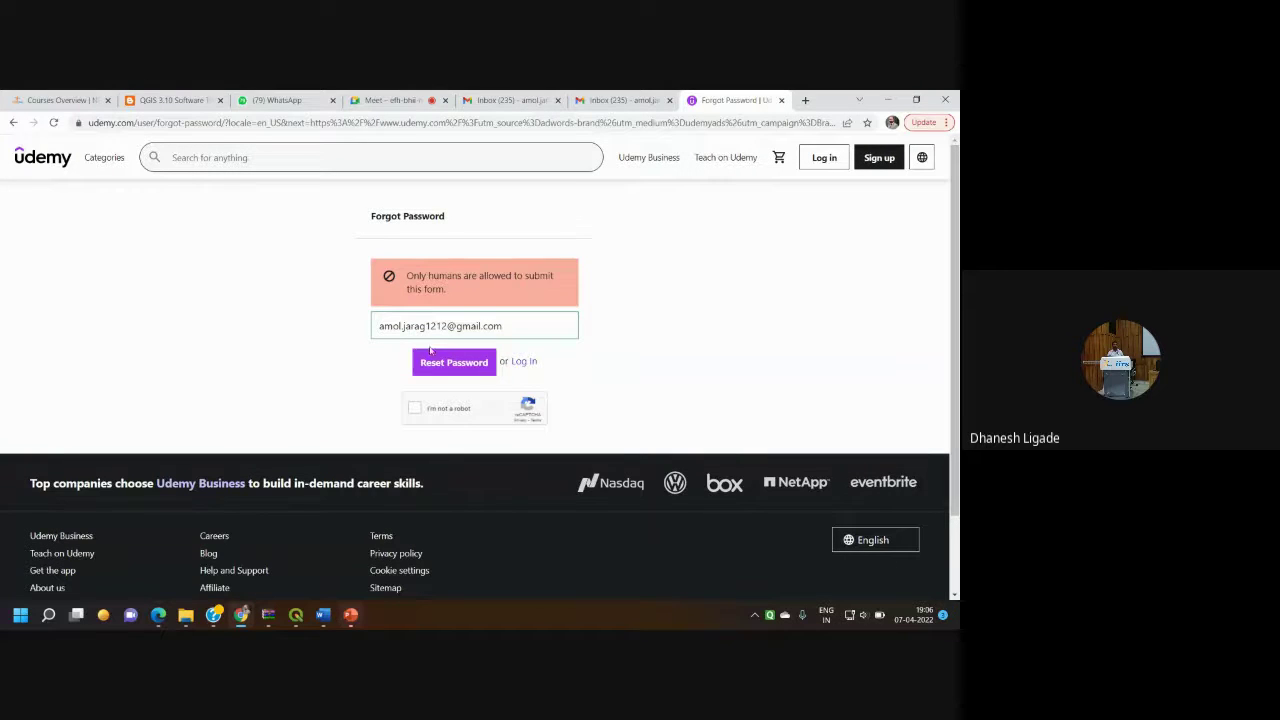
Pass the tractor-image captcha, send the reset email, and check the Gmail inbox.
click(415, 408)
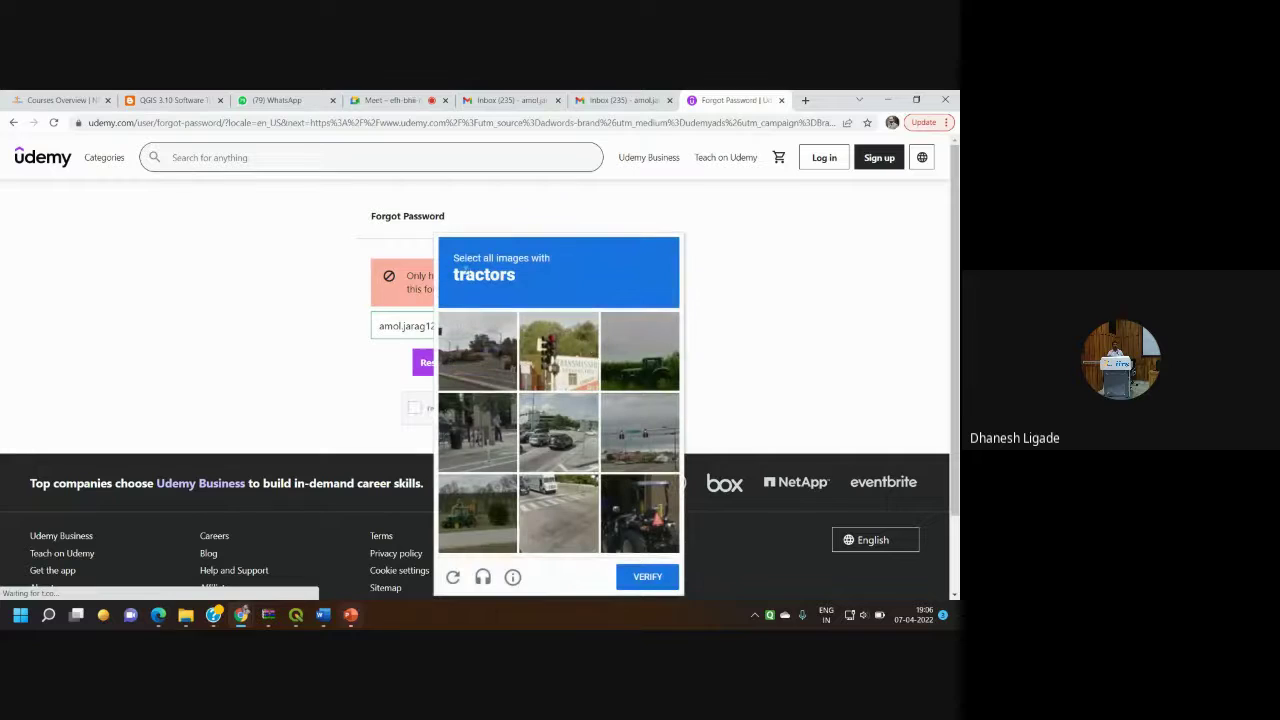
click(640, 352)
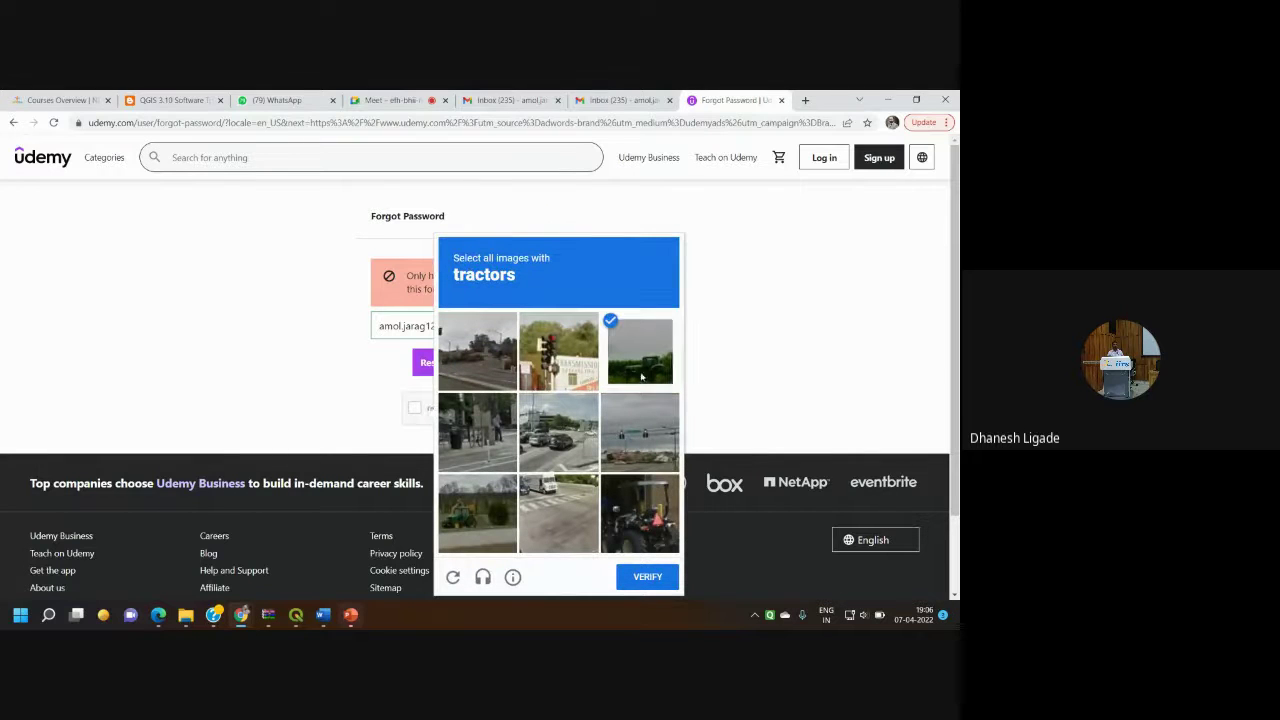
click(612, 530)
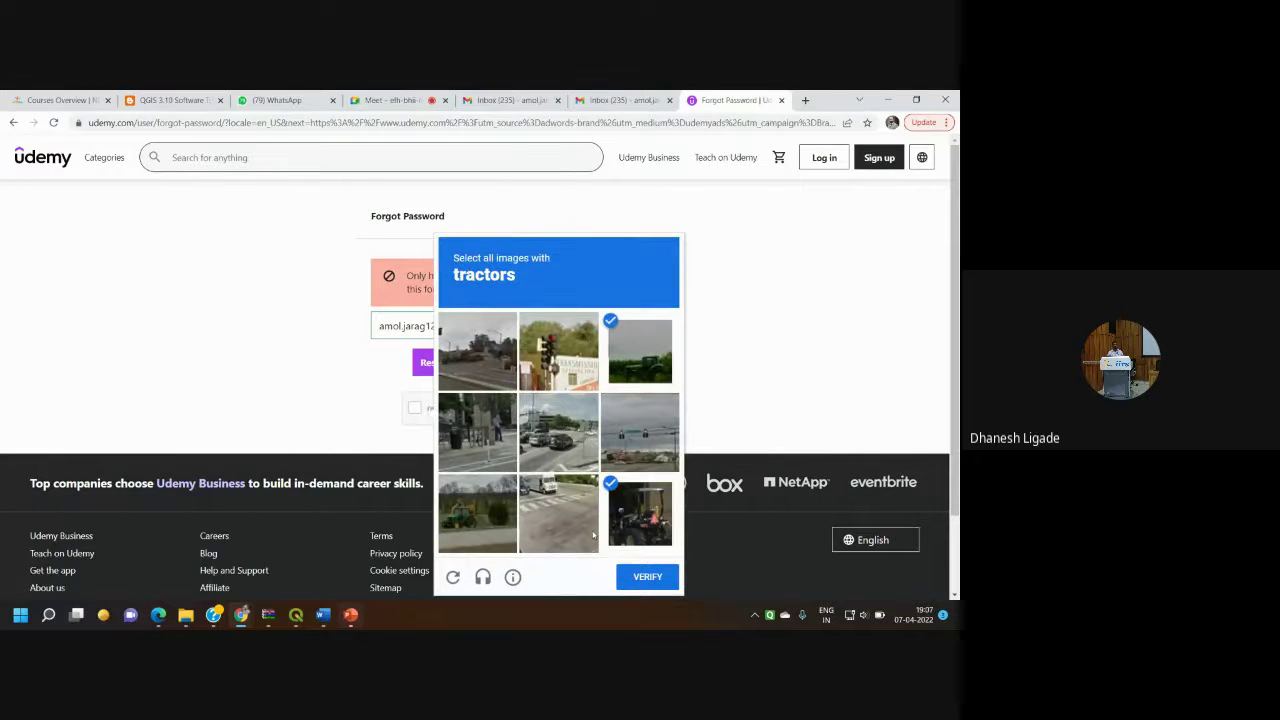
click(497, 524)
click(646, 580)
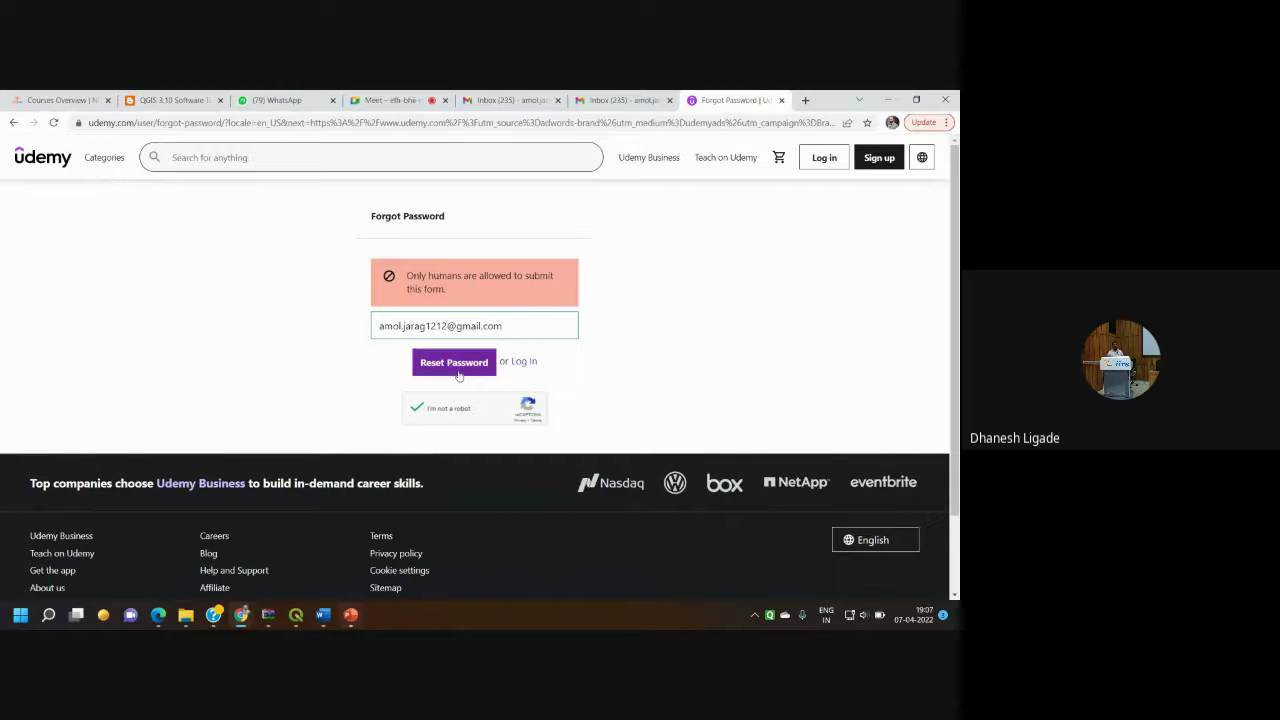
click(456, 364)
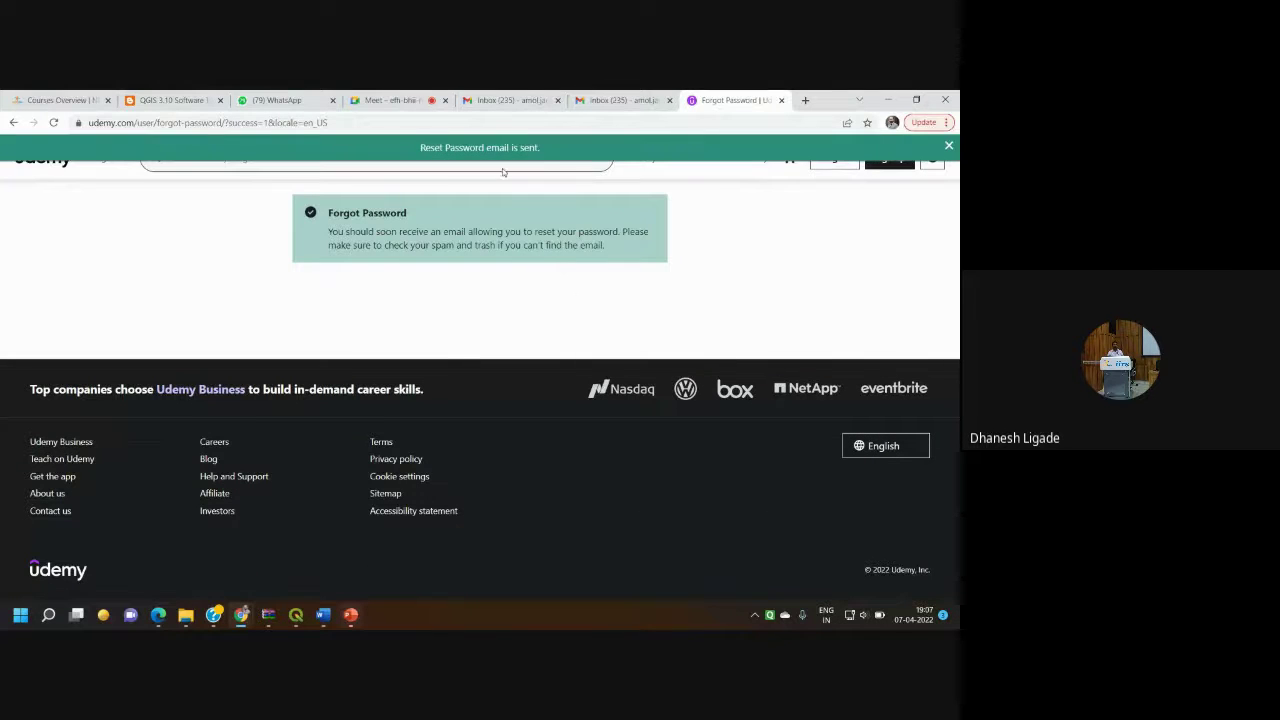
click(620, 100)
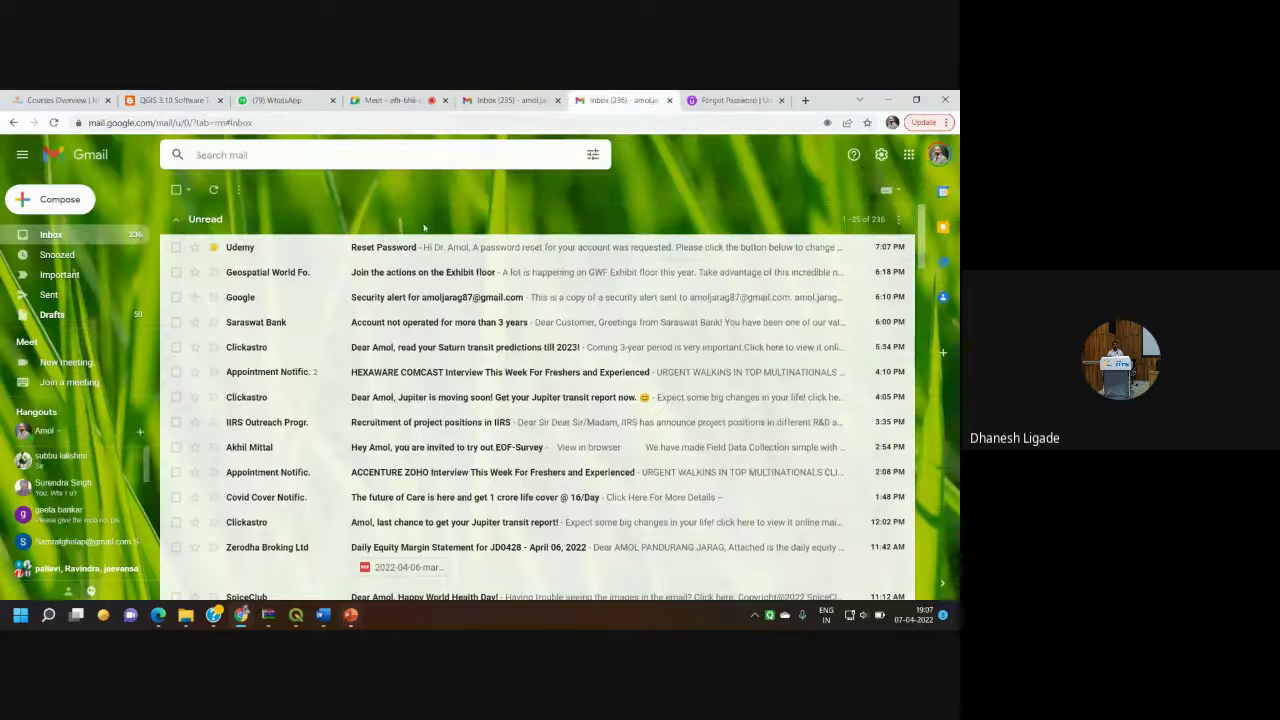
From the Udemy reset email, enter and confirm a new password, submit, and decline browser saving.
click(556, 250)
click(445, 470)
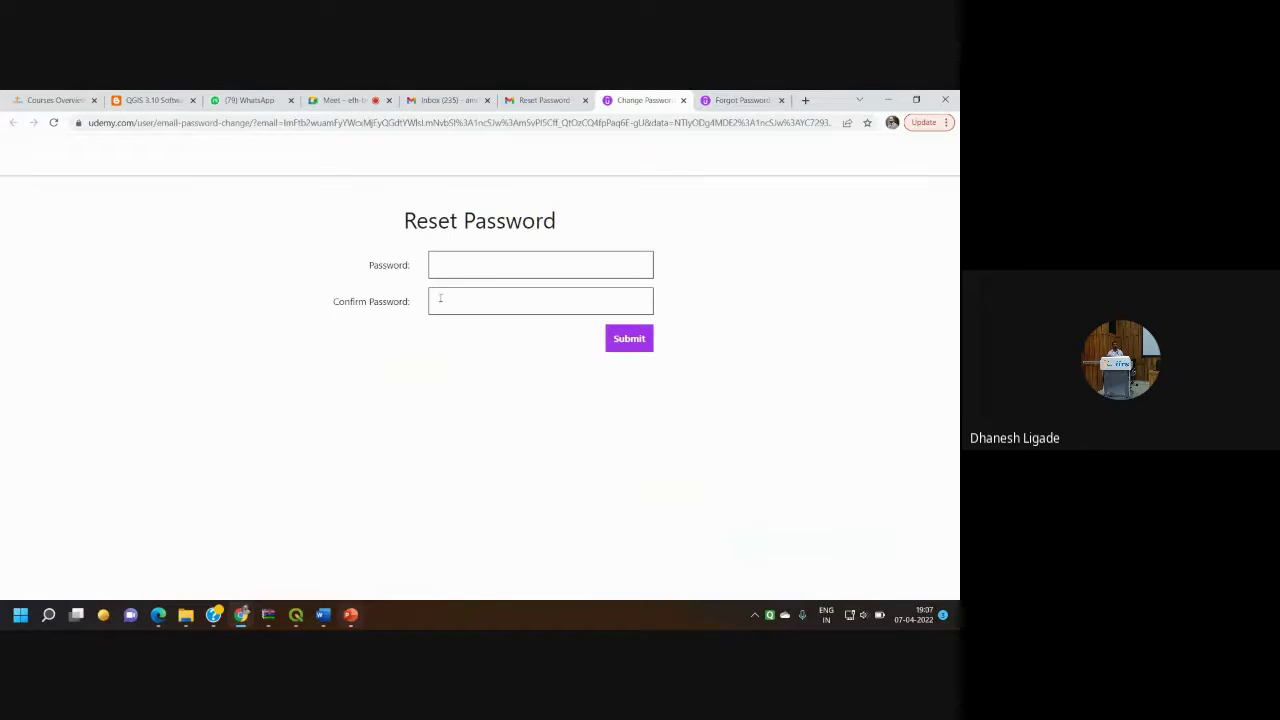
click(458, 267)
text(a)
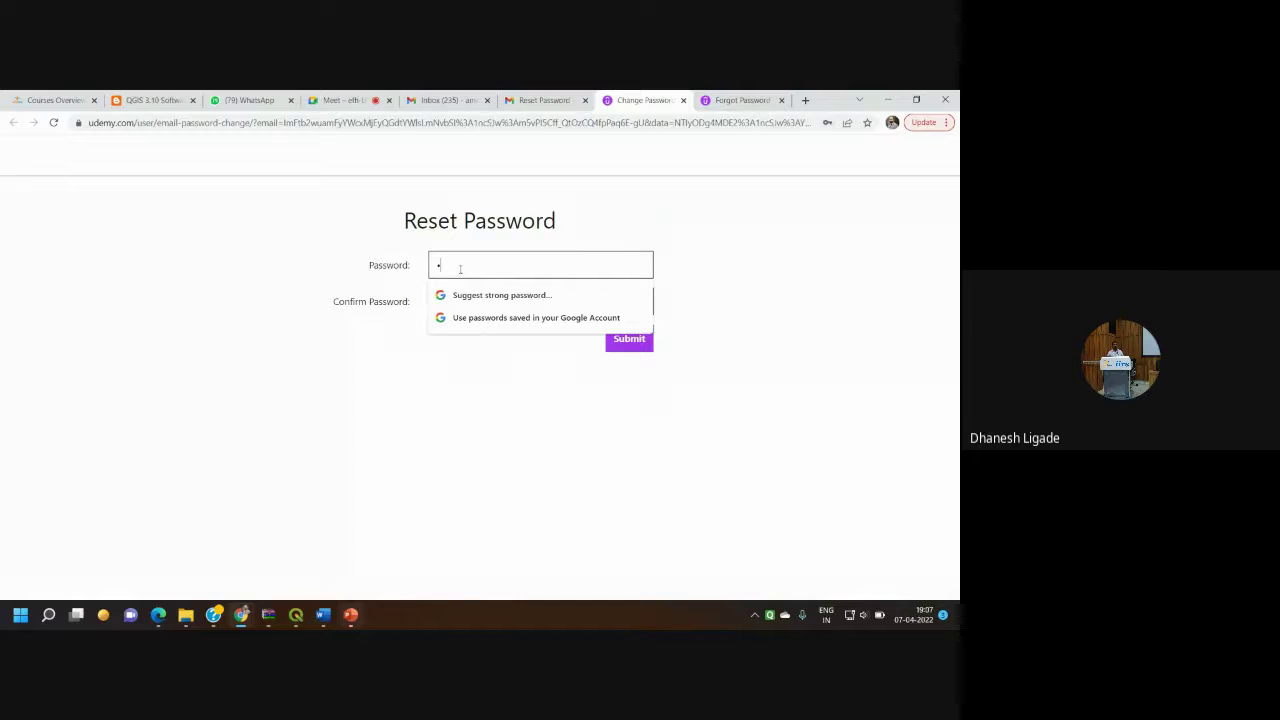
text(aaaaa)
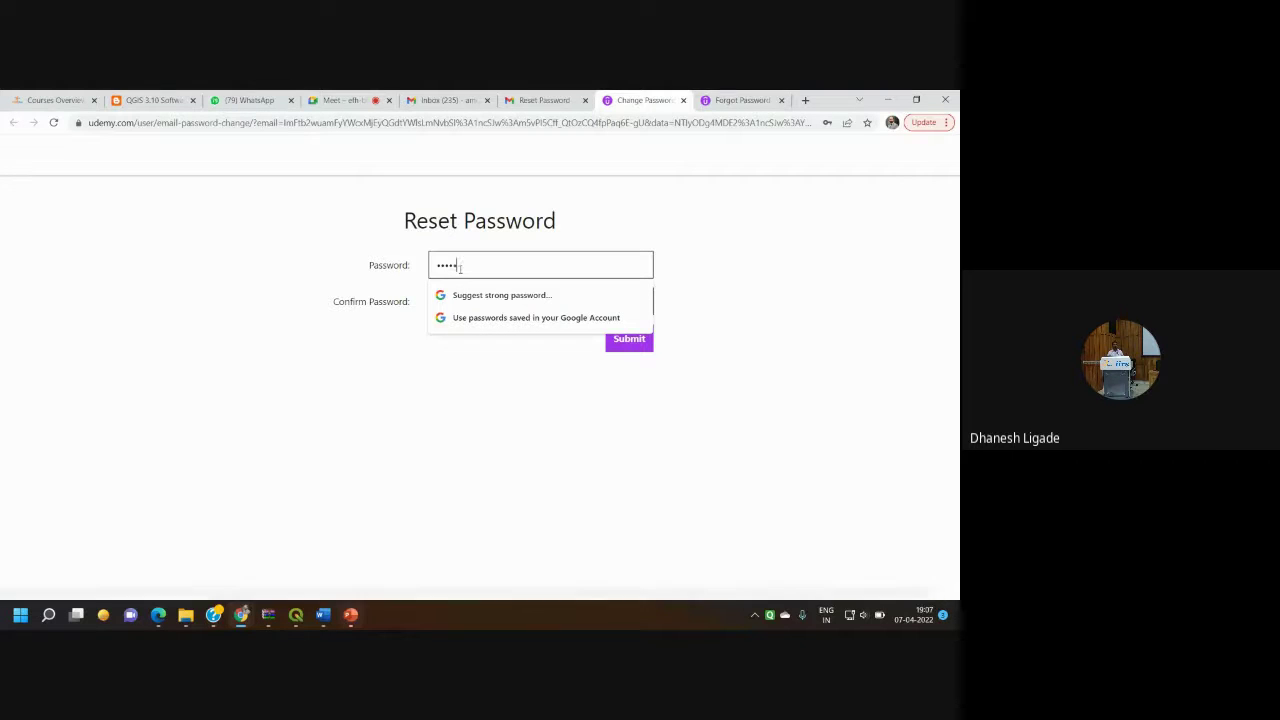
click(492, 405)
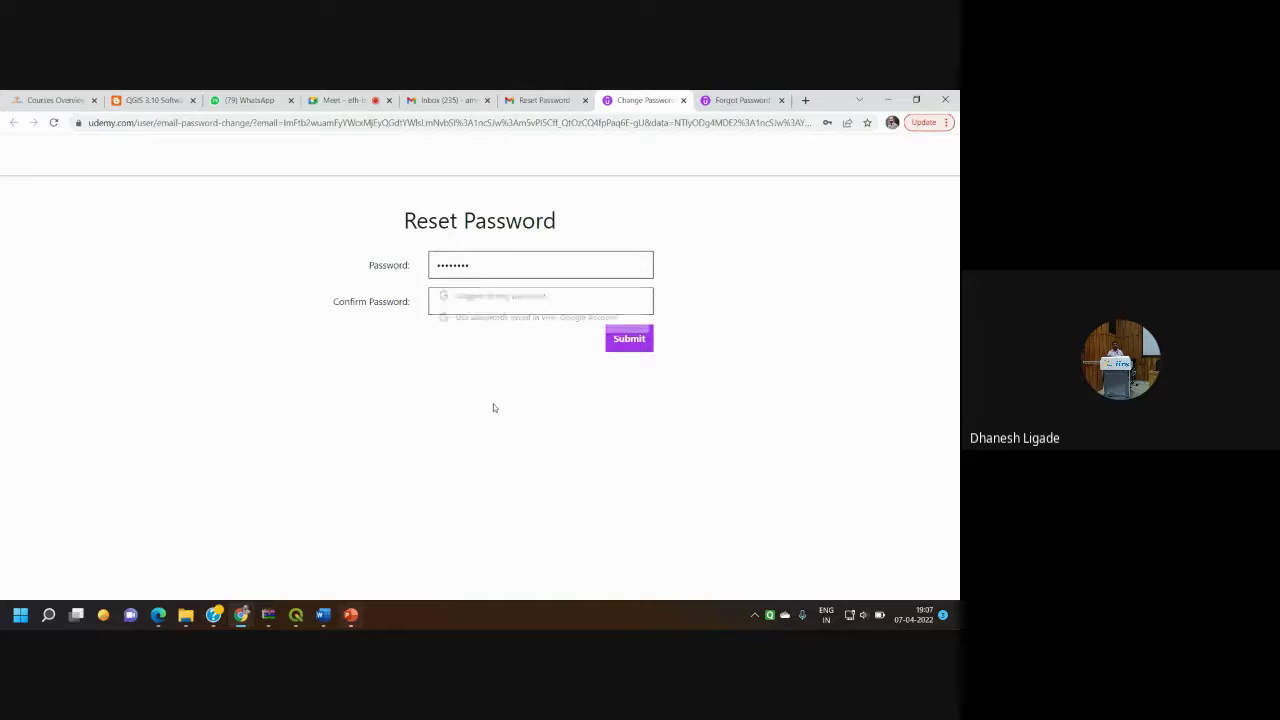
click(476, 297)
text(a)
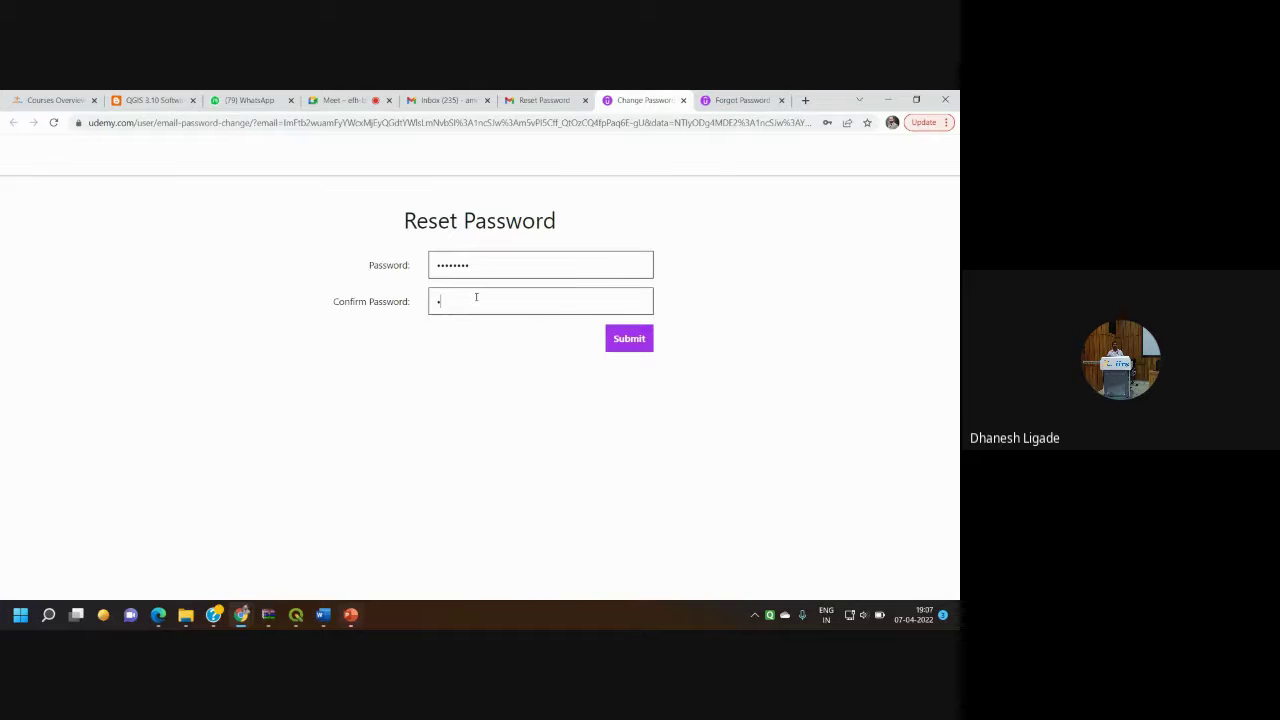
text(aaaaaaa)
click(630, 346)
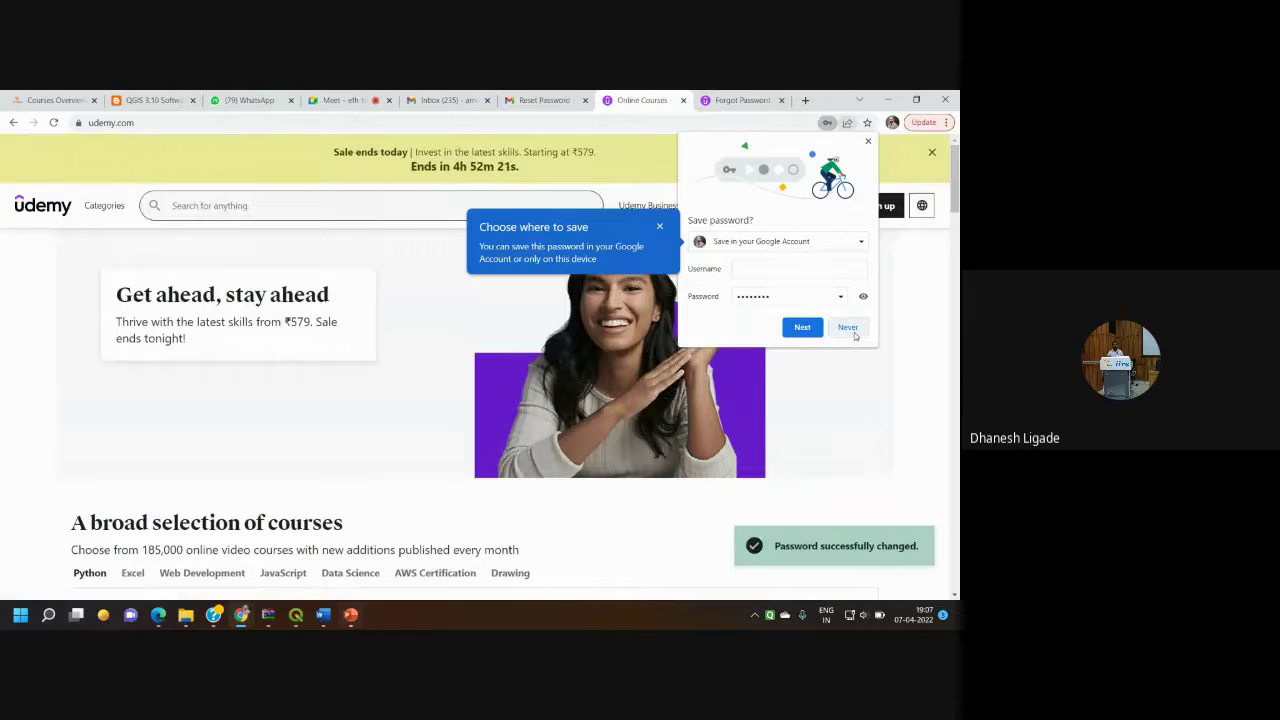
click(852, 330)
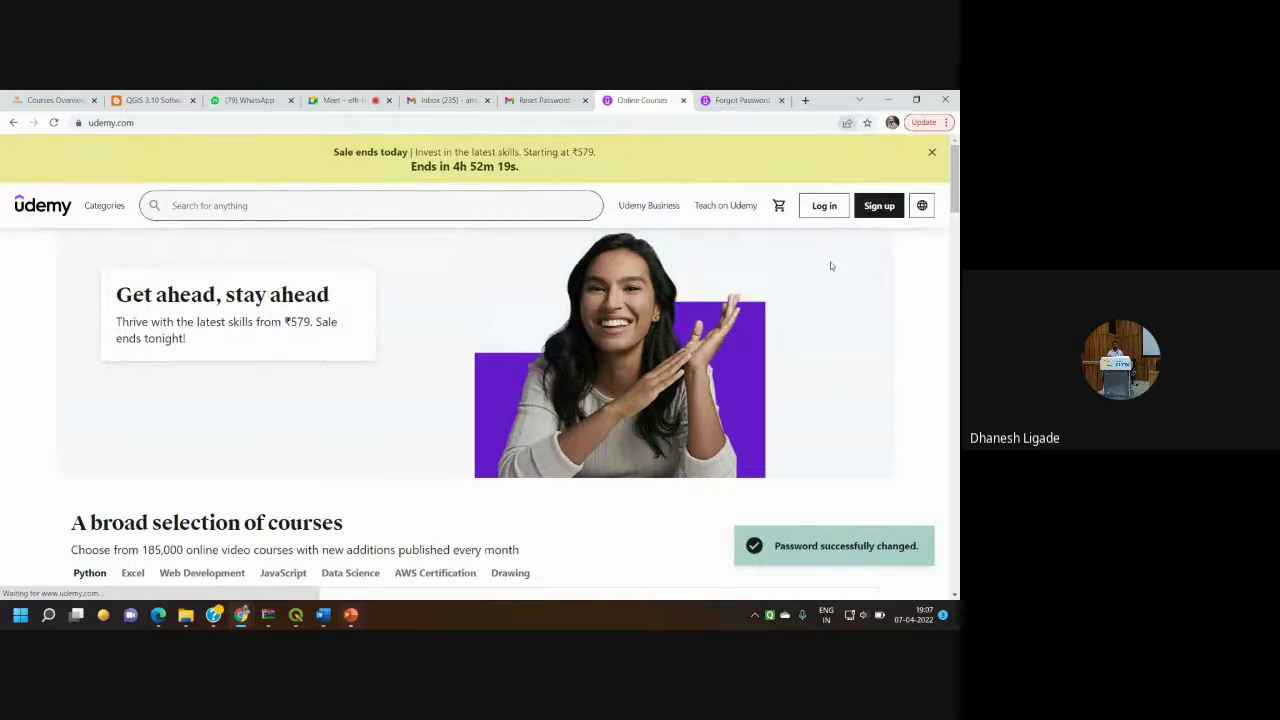
click(824, 205)
click(432, 380)
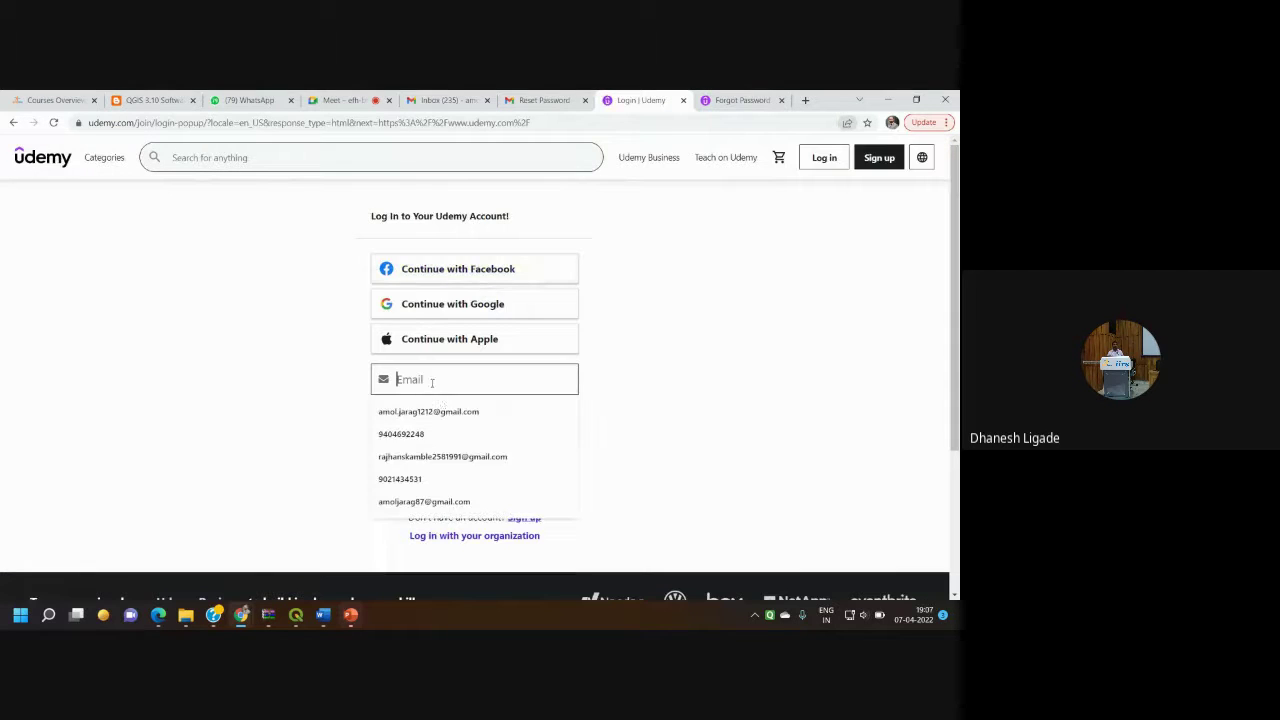
click(440, 413)
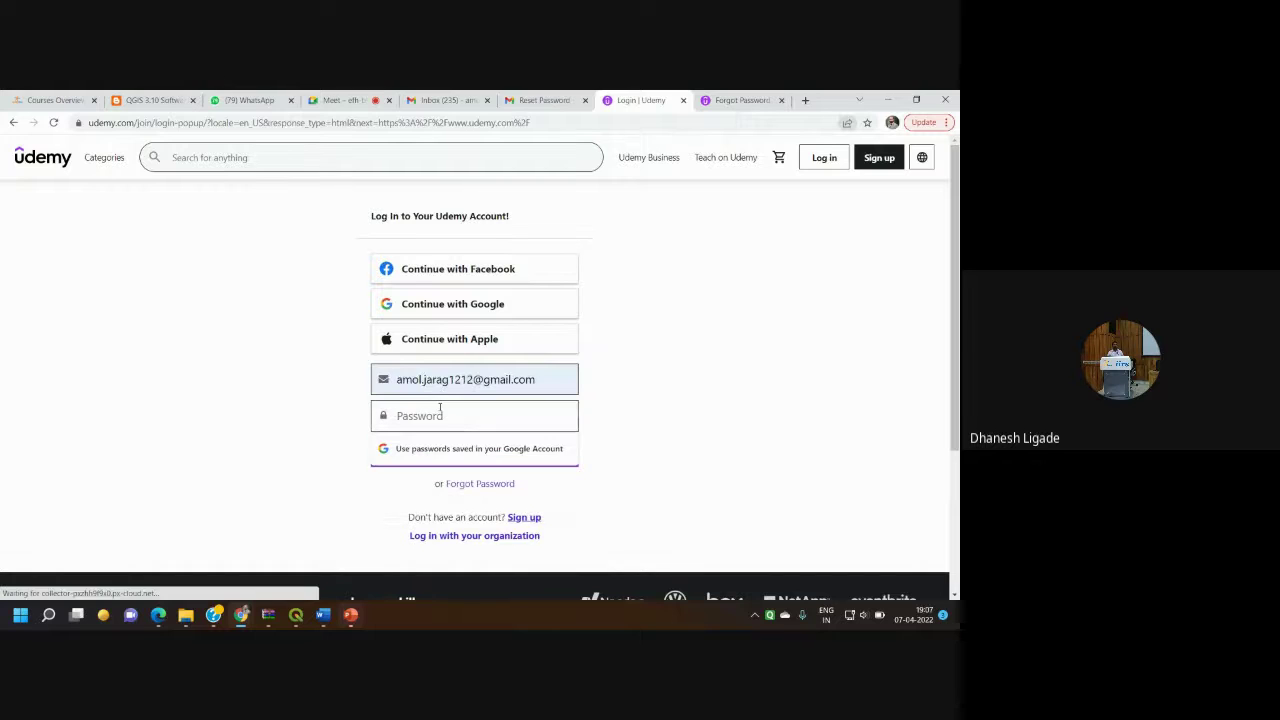
text(•••)
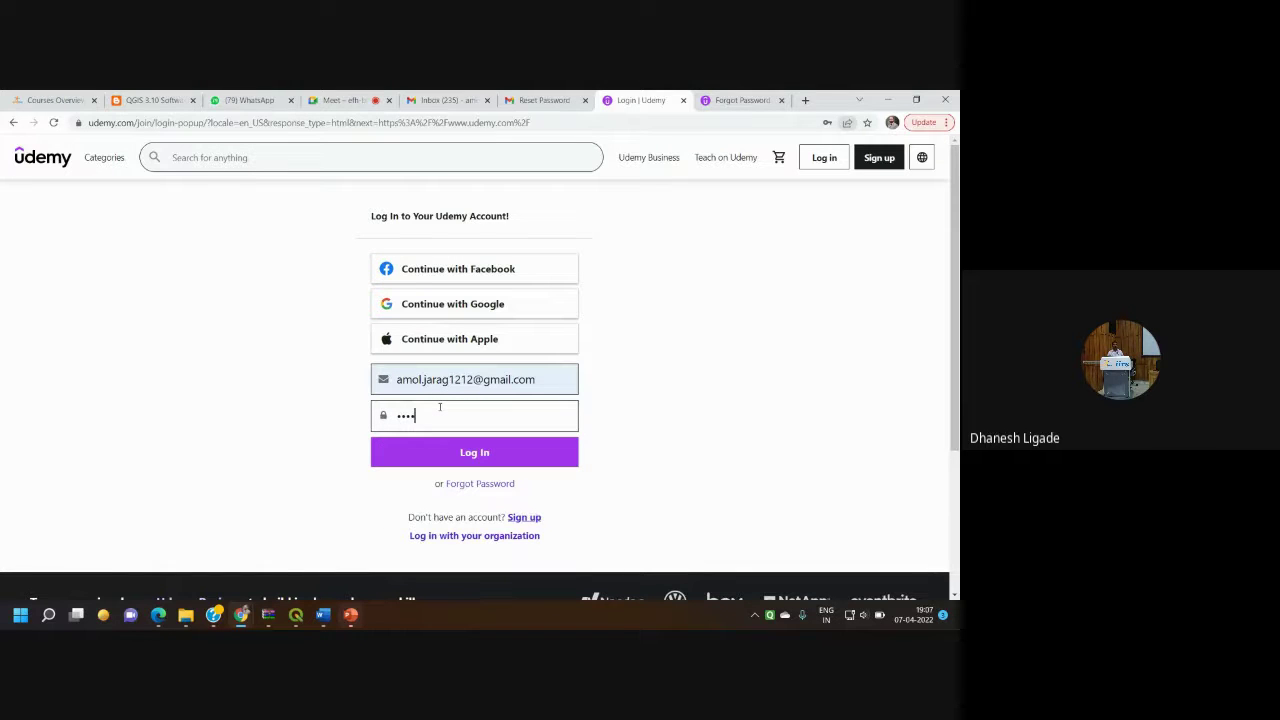
click(510, 466)
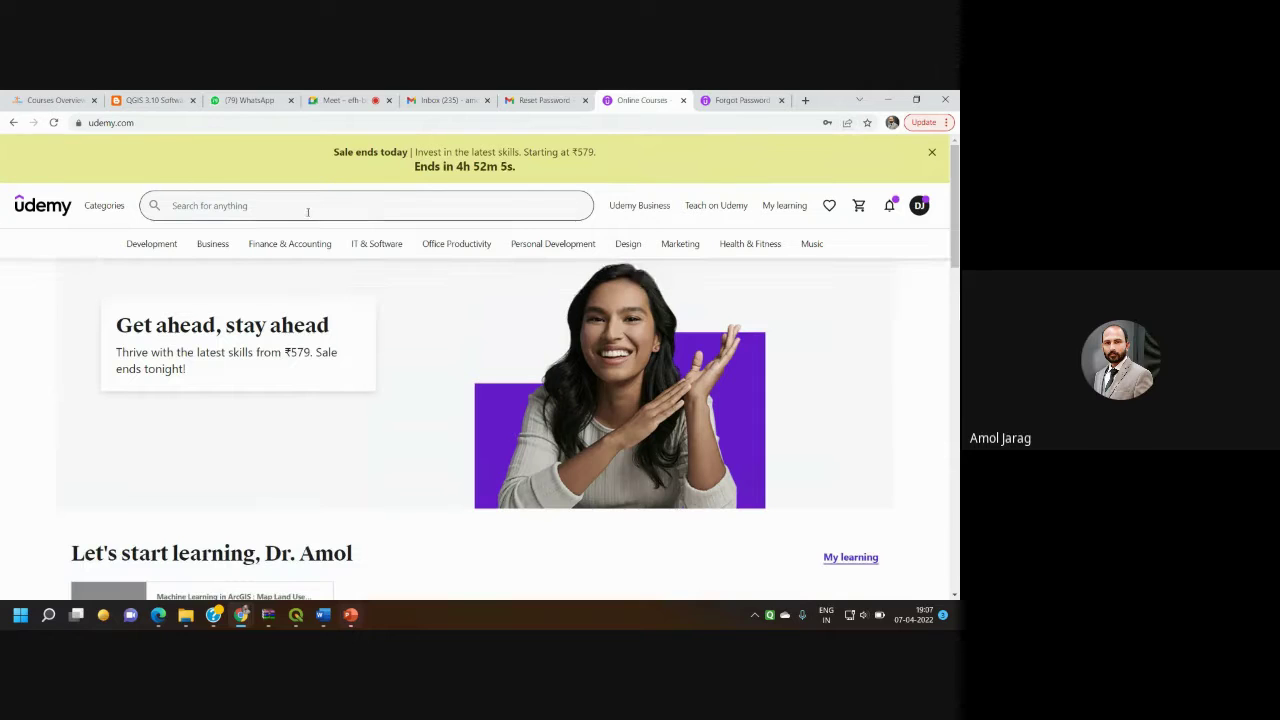
mouse_move(138, 248)
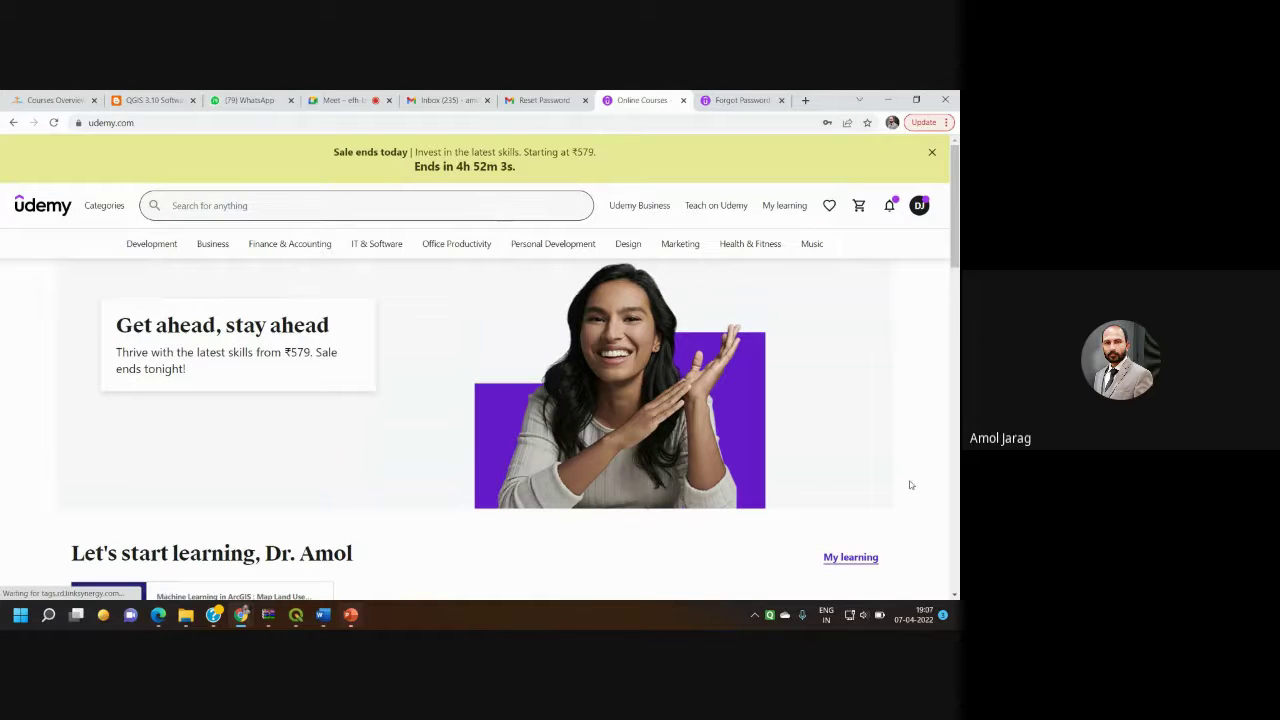
mouse_move(253, 236)
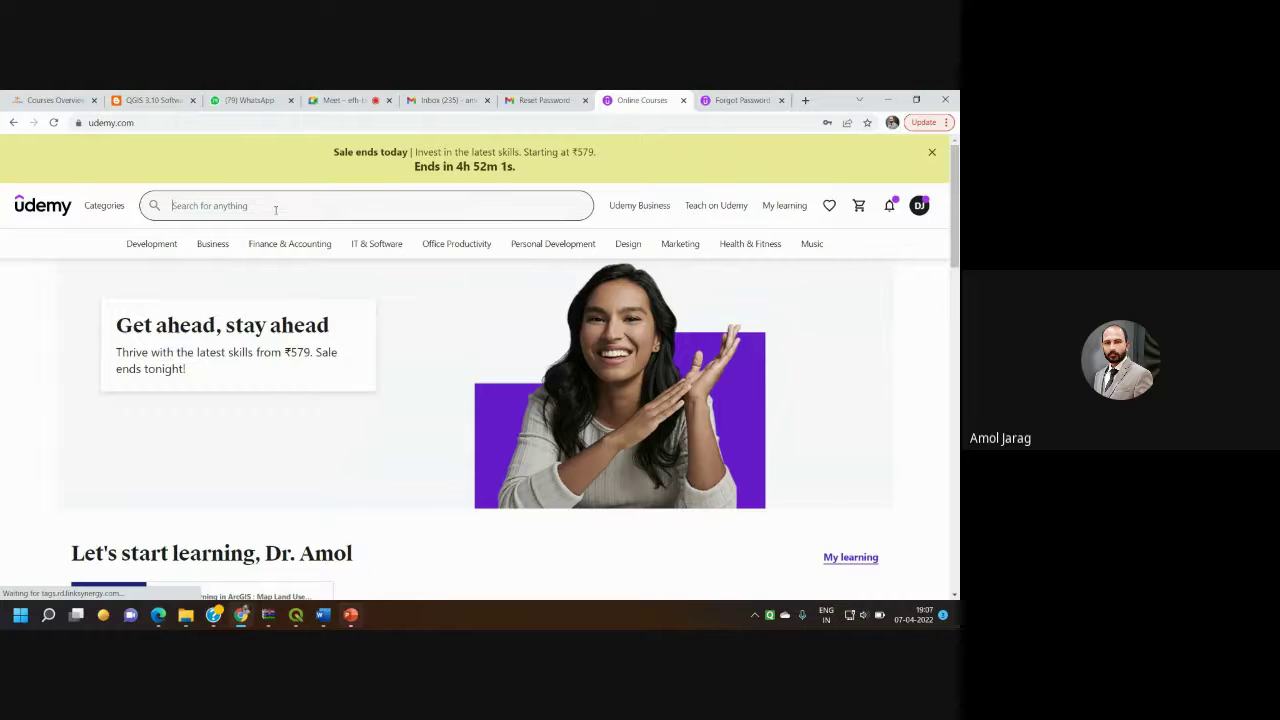
Search the Udemy catalogue for 'land use land cover using qgis'.
click(275, 209)
text(lan)
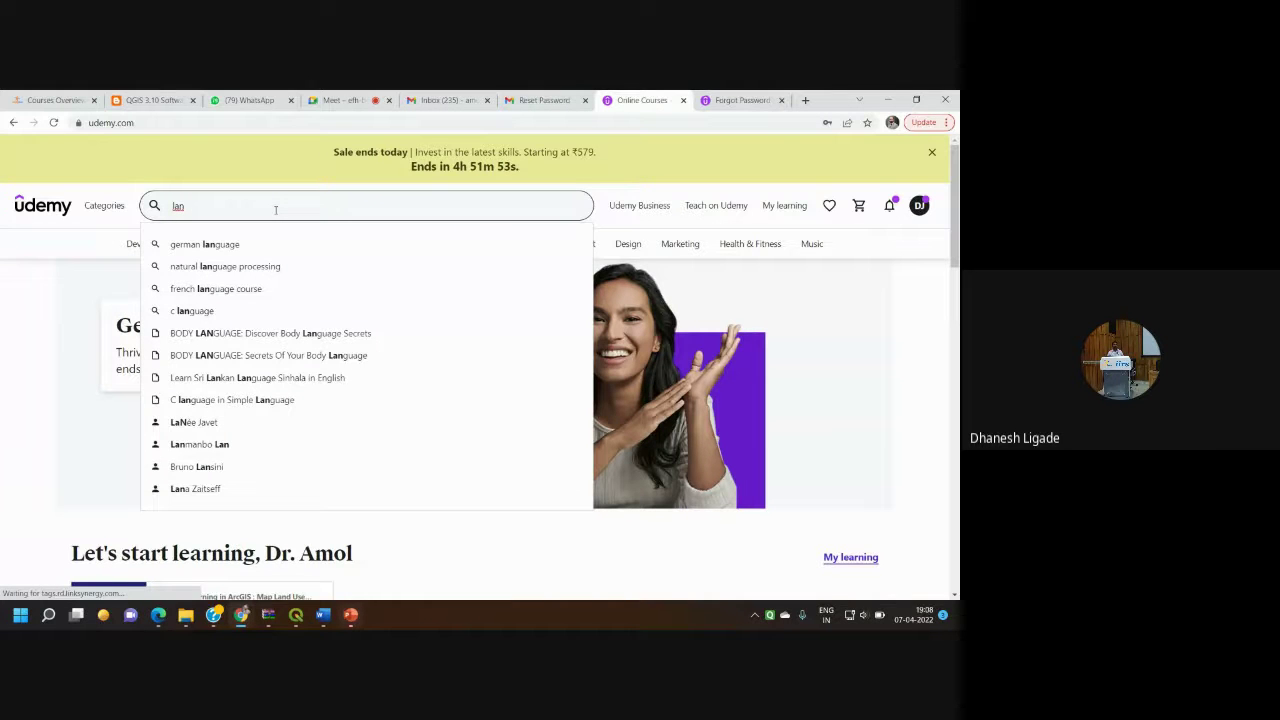
text(d use)
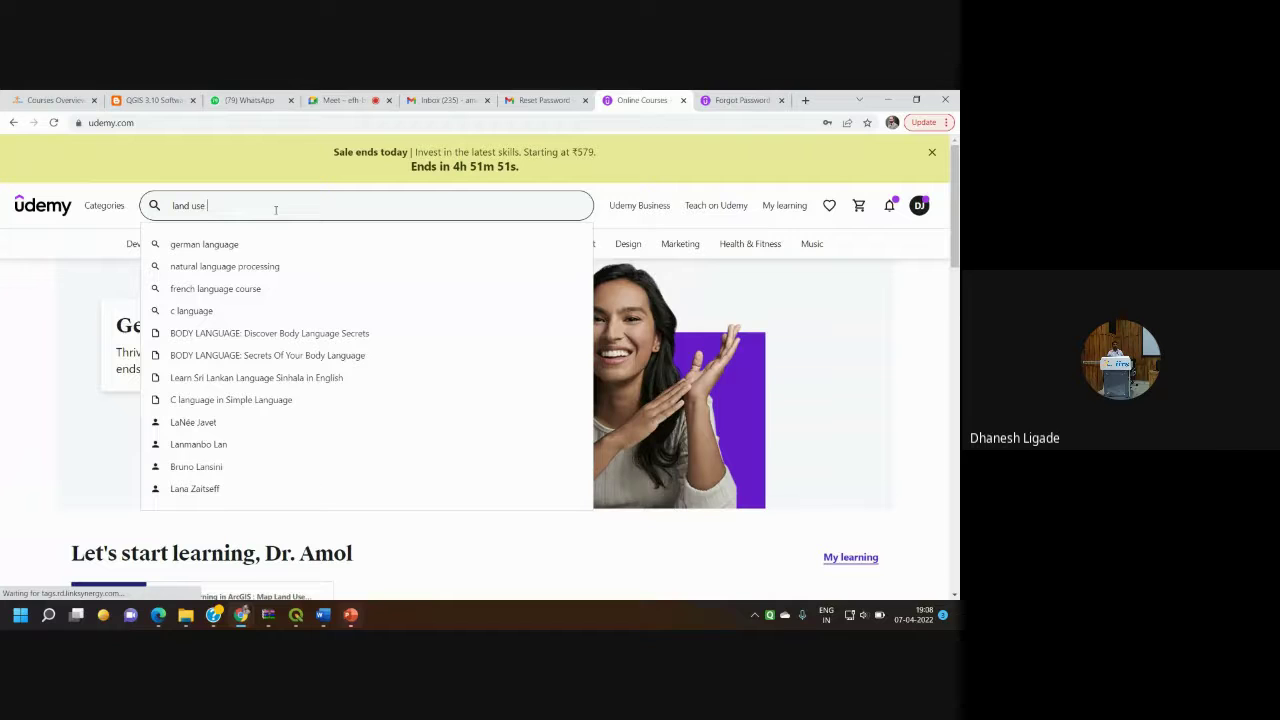
text( land co)
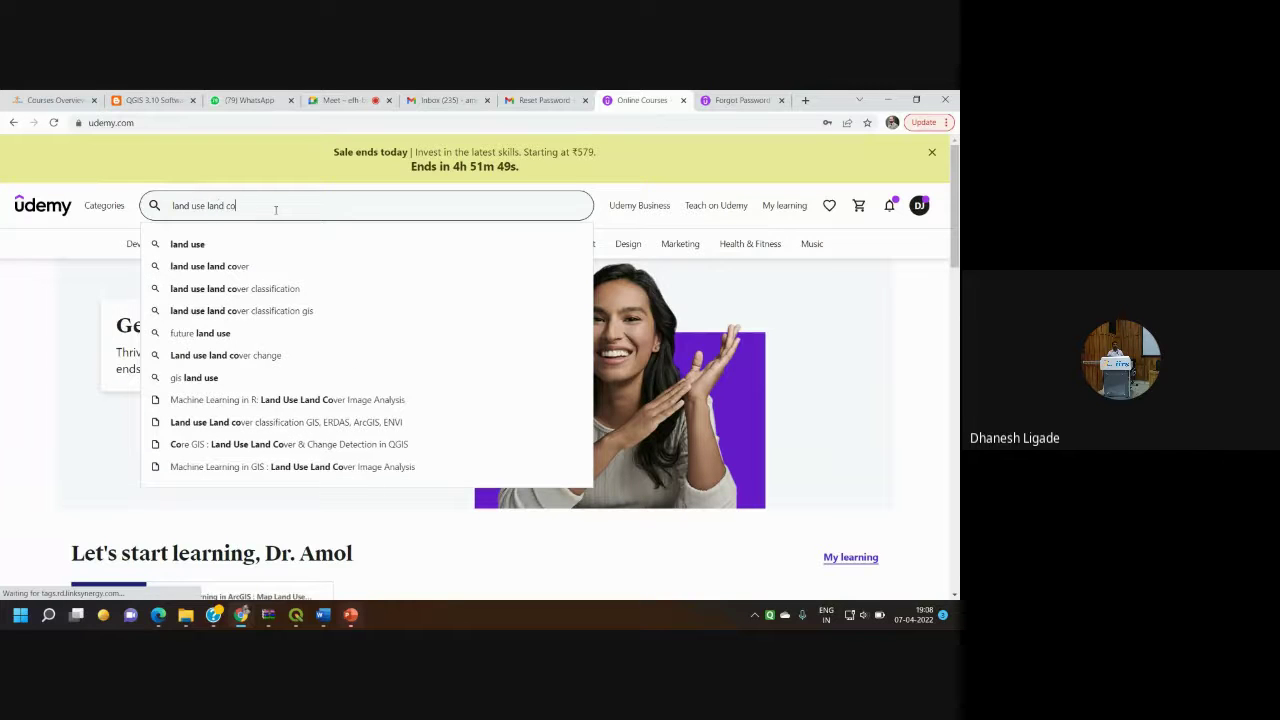
text(ver us)
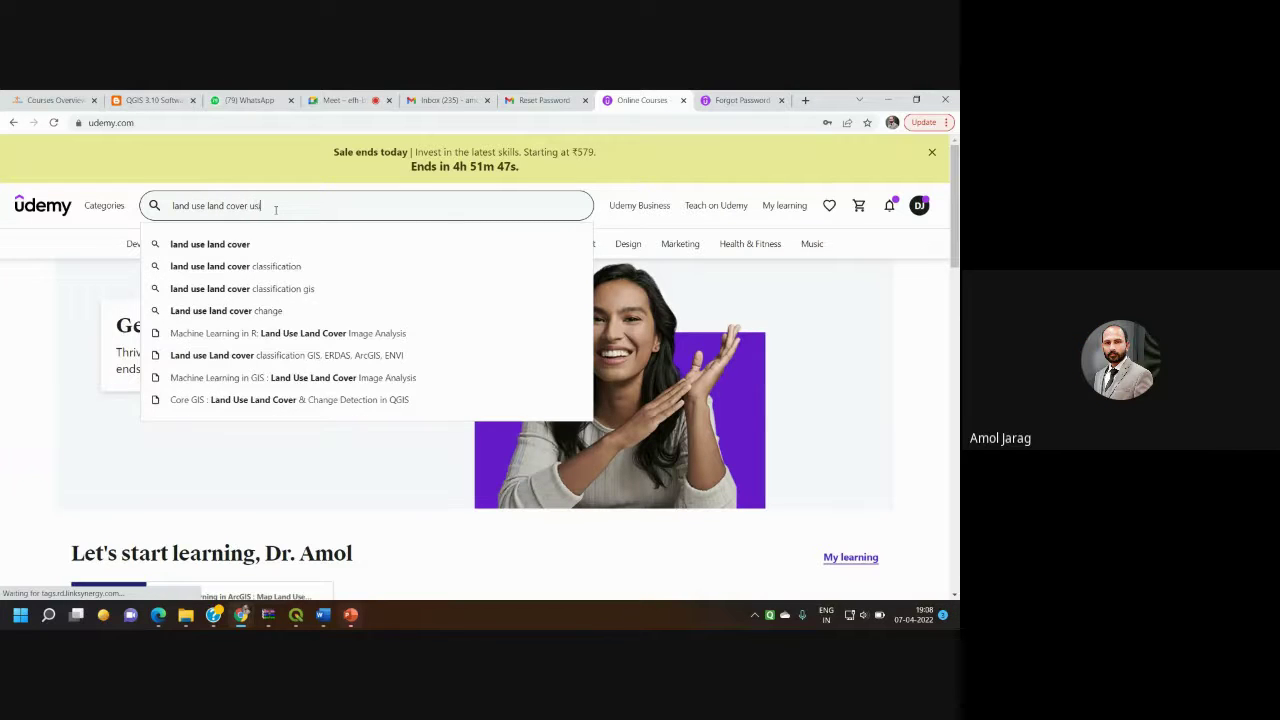
text(ing qg)
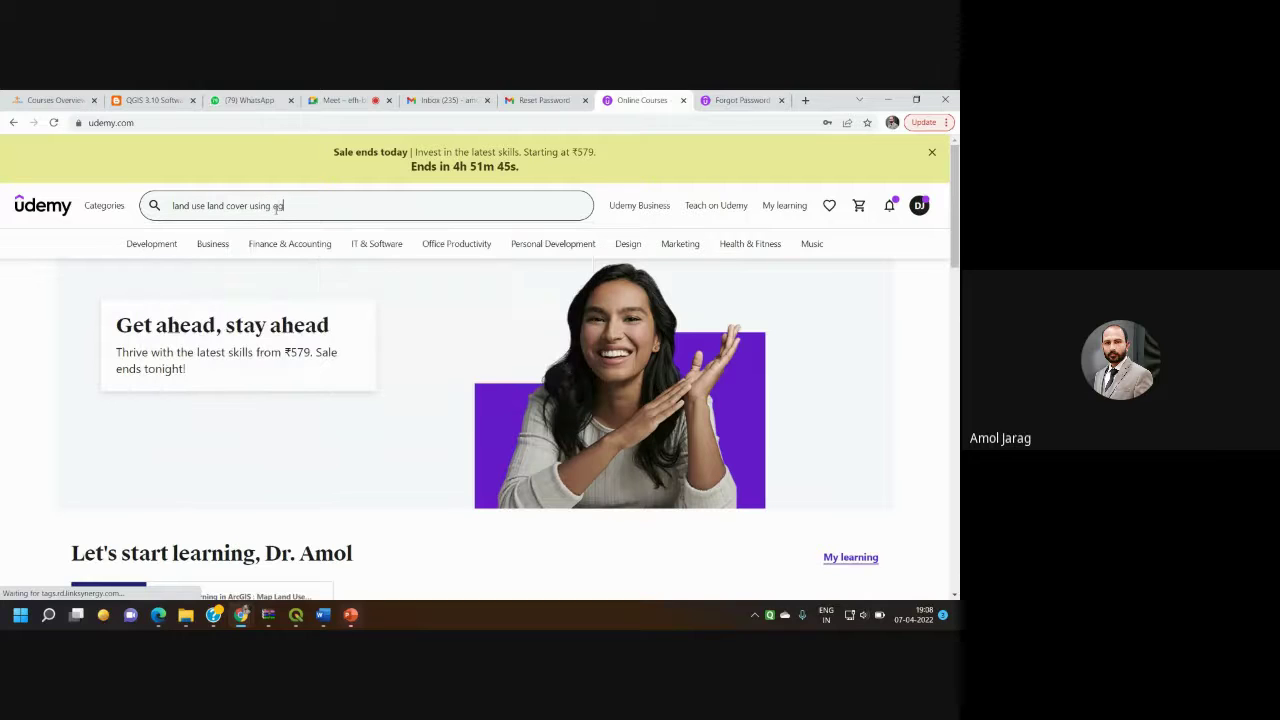
text(is)
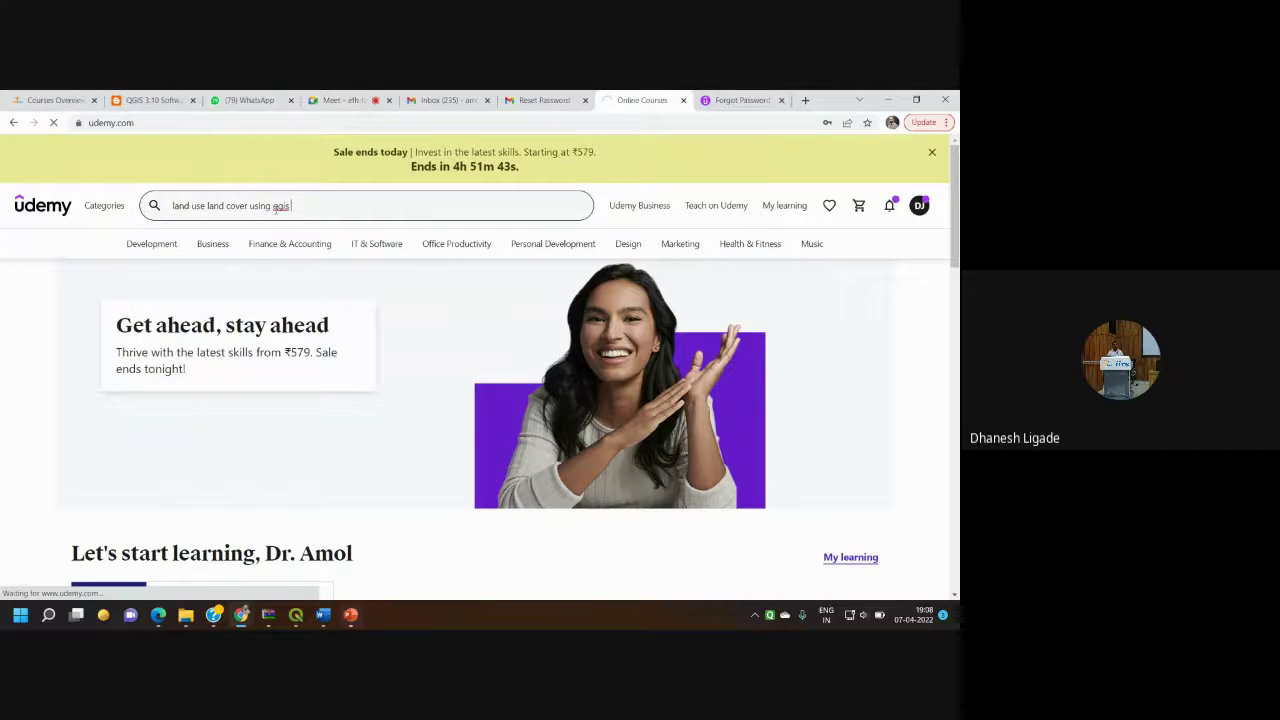
key(Return)
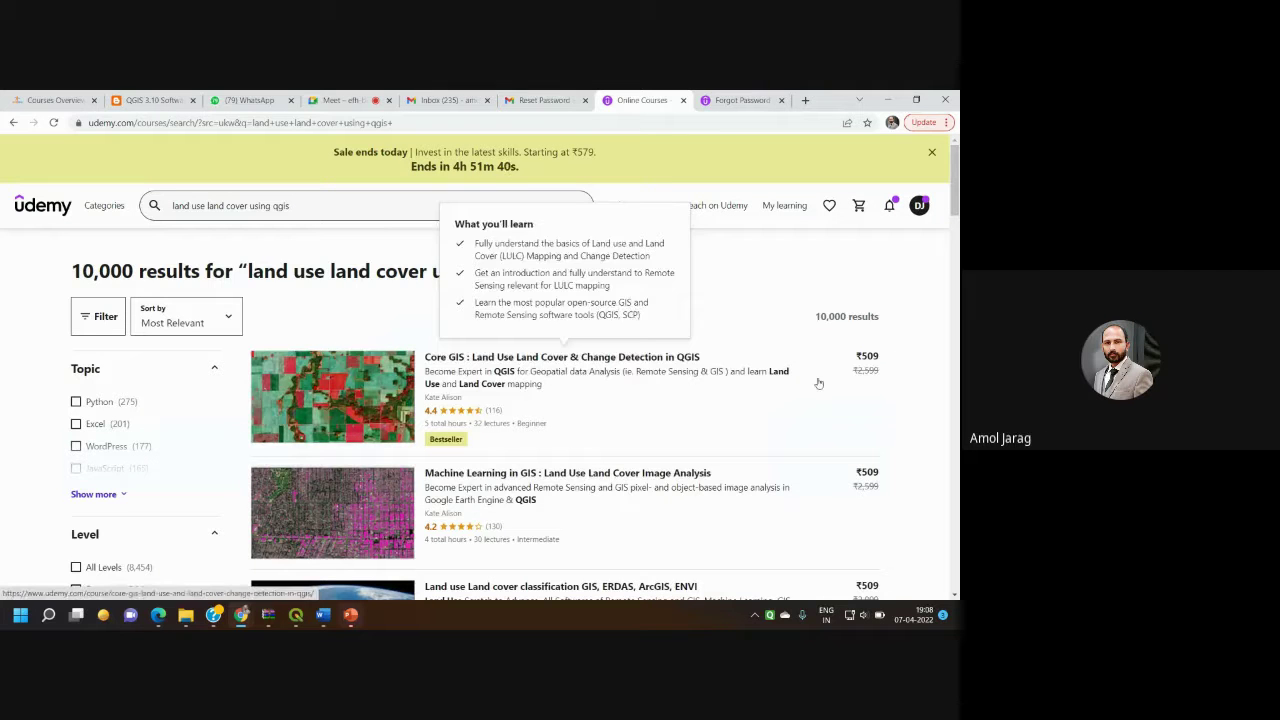
Scroll through the matching GIS and remote-sensing courses priced at ₹509.
mouse_move(490, 386)
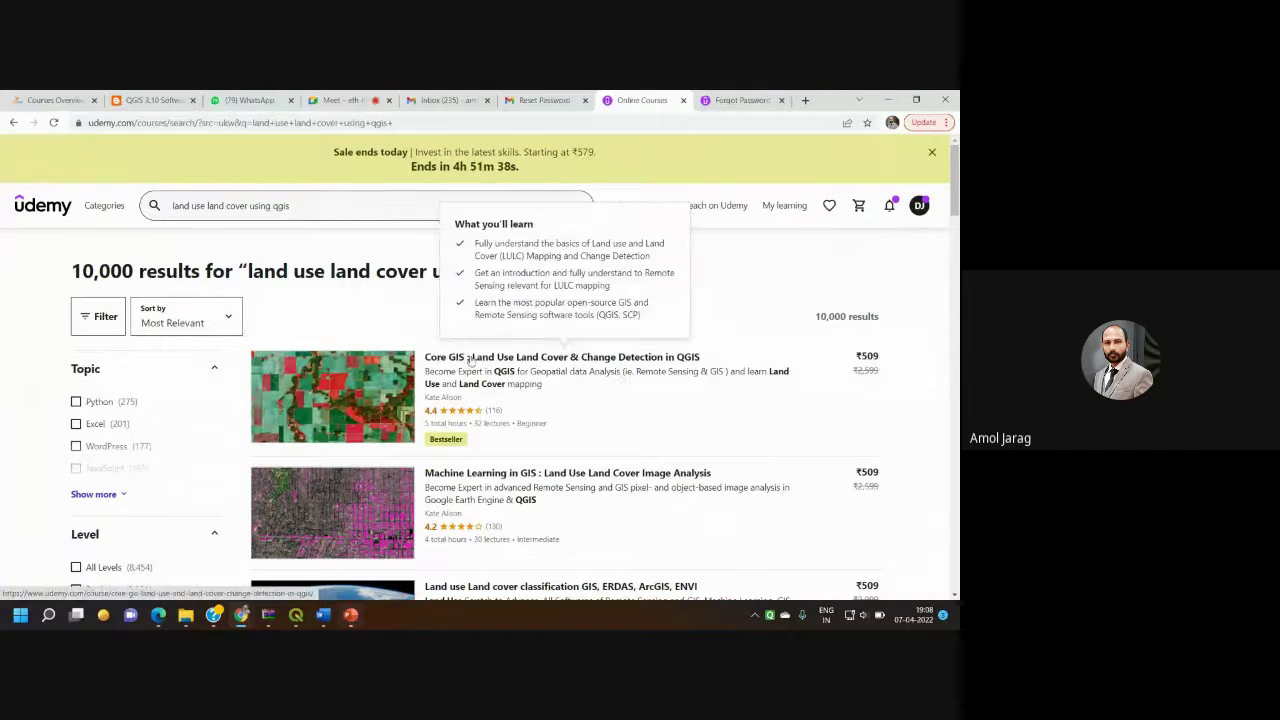
scroll(466, 376, down, 2)
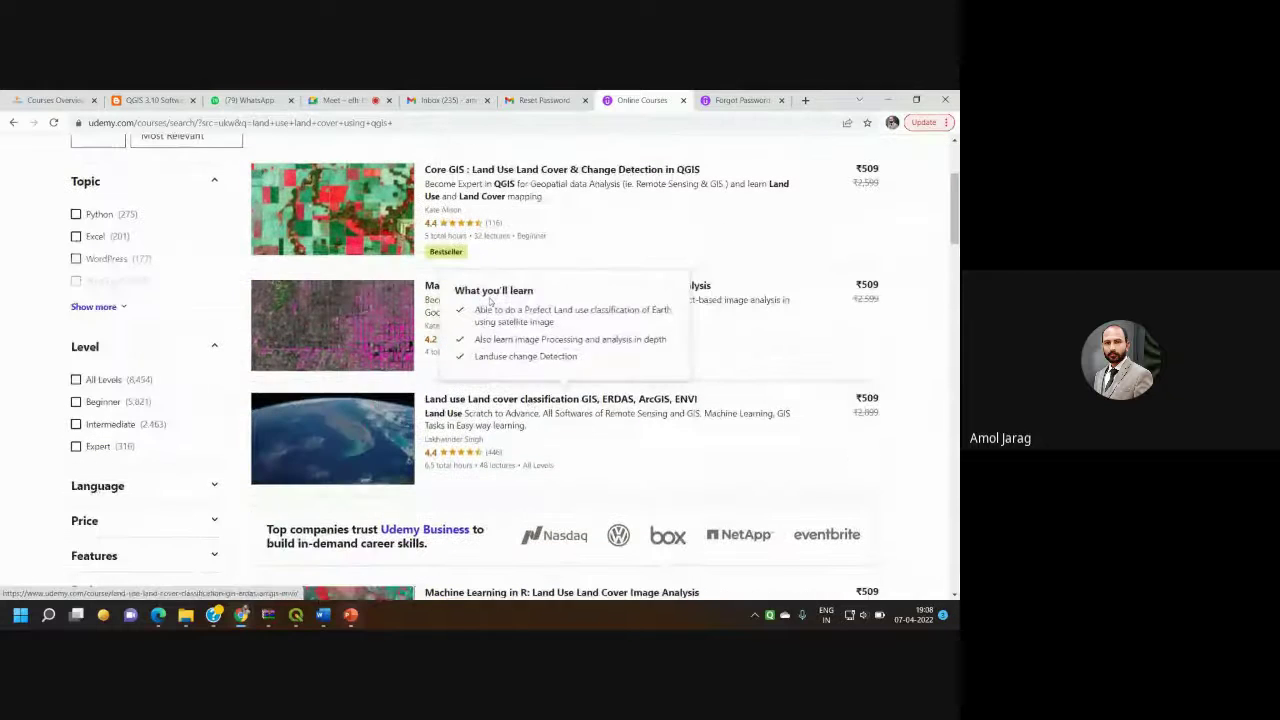
mouse_move(870, 330)
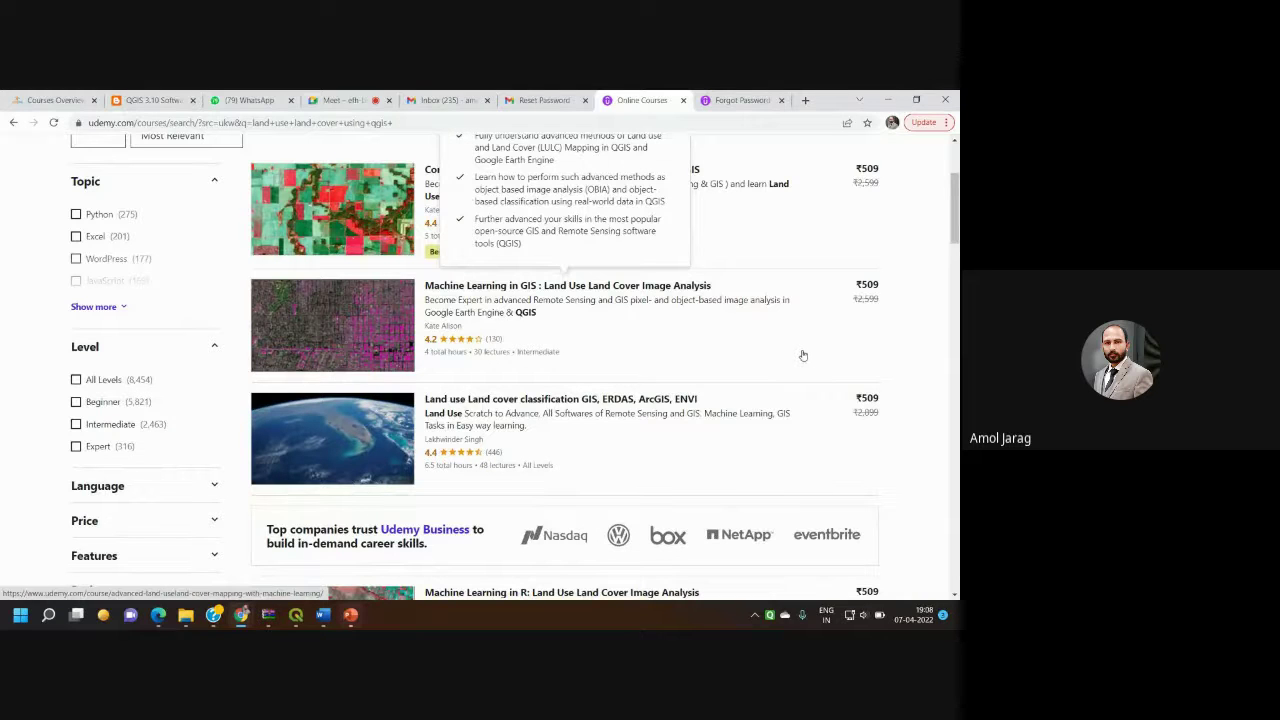
mouse_move(563, 405)
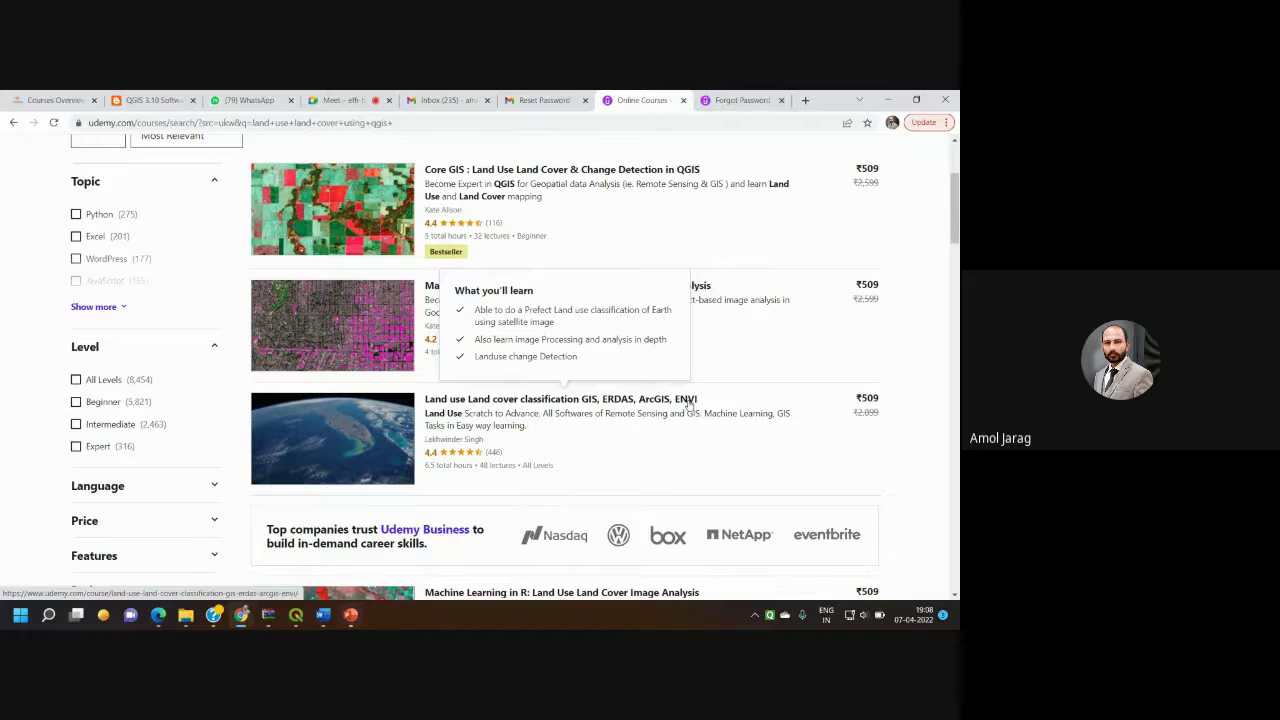
scroll(688, 404, down, 3)
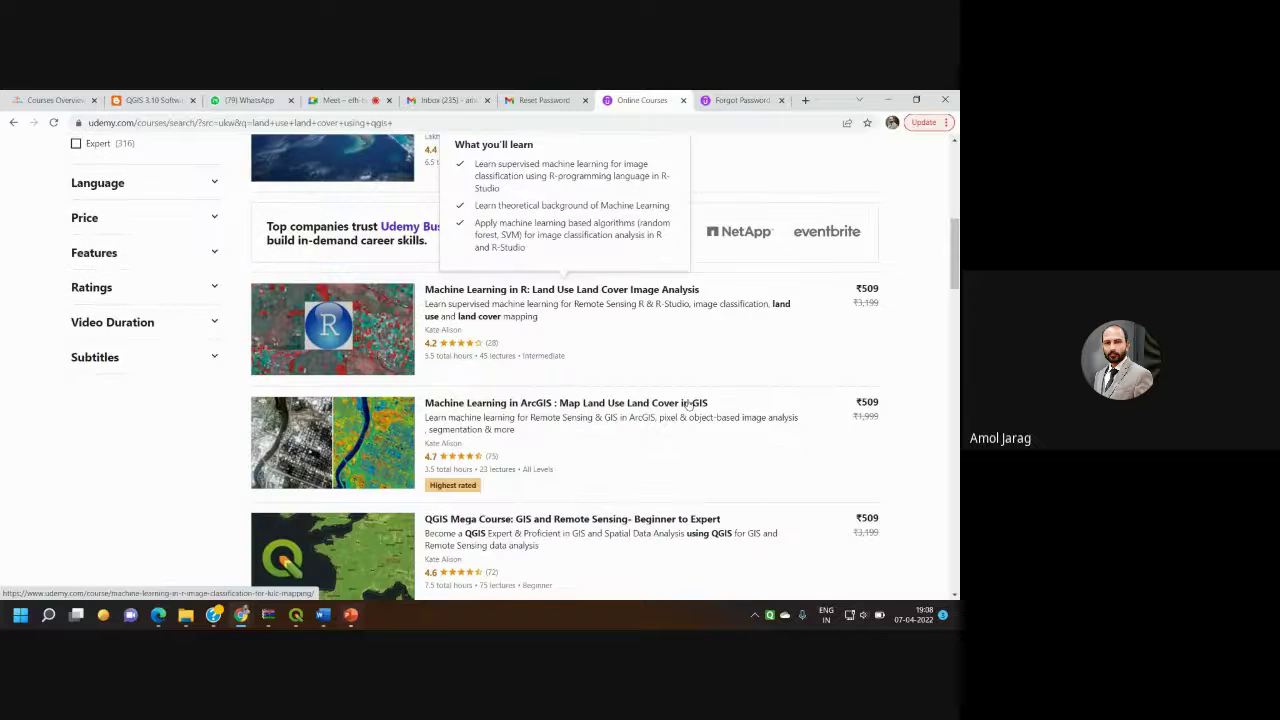
scroll(688, 404, down, 4)
mouse_move(524, 265)
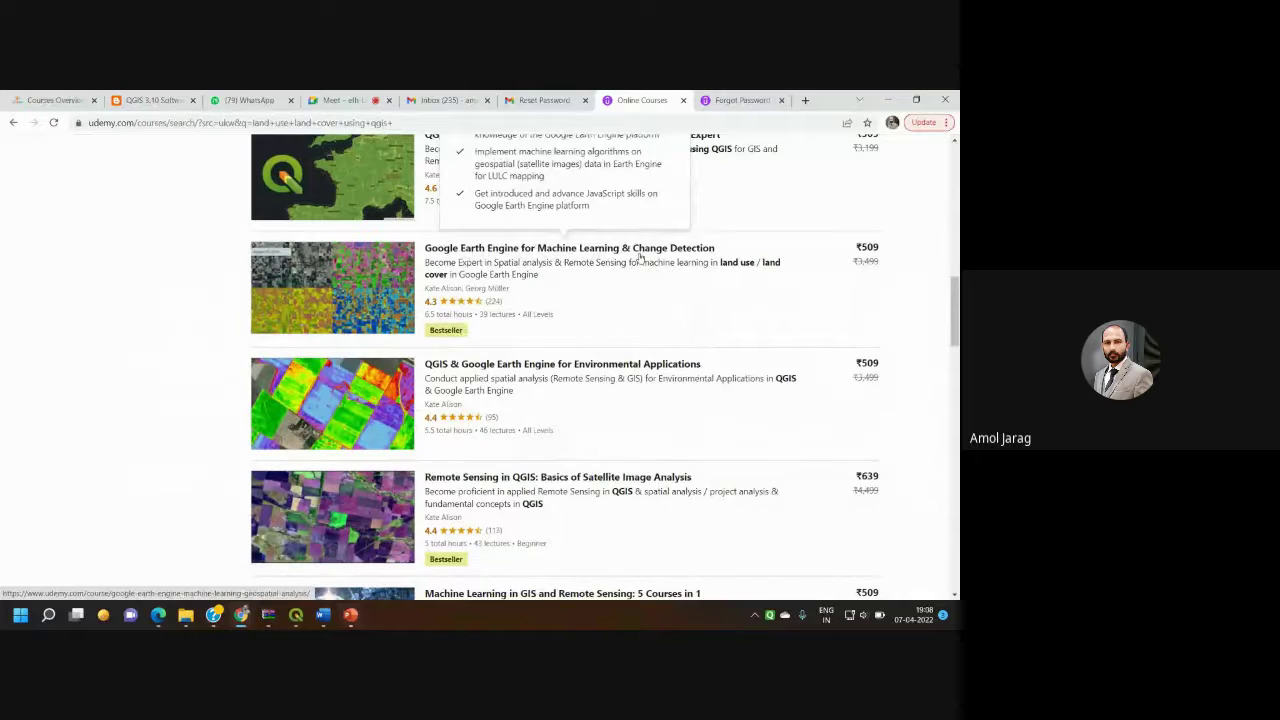
Open the Google Earth Engine for Machine Learning & Change Detection course and review its 6.5-hour video and 15 resources.
click(528, 255)
scroll(503, 408, down, 4)
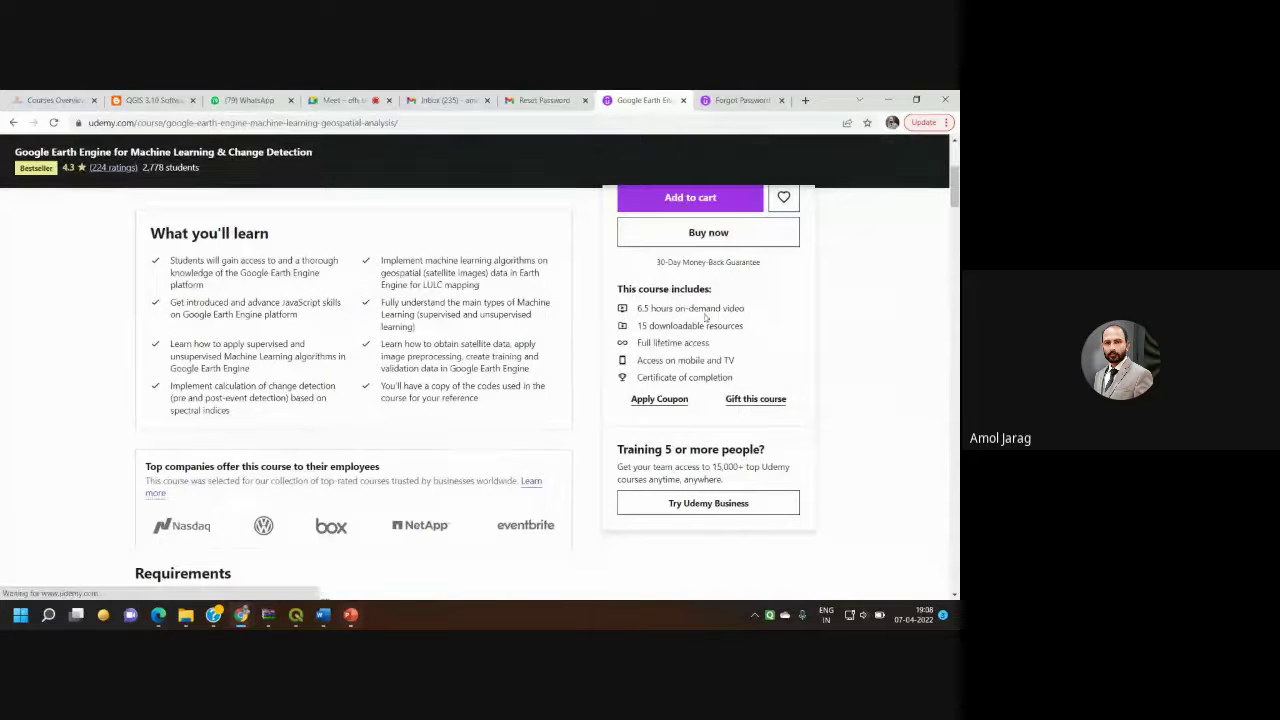
drag(640, 310, 764, 318)
drag(640, 326, 751, 330)
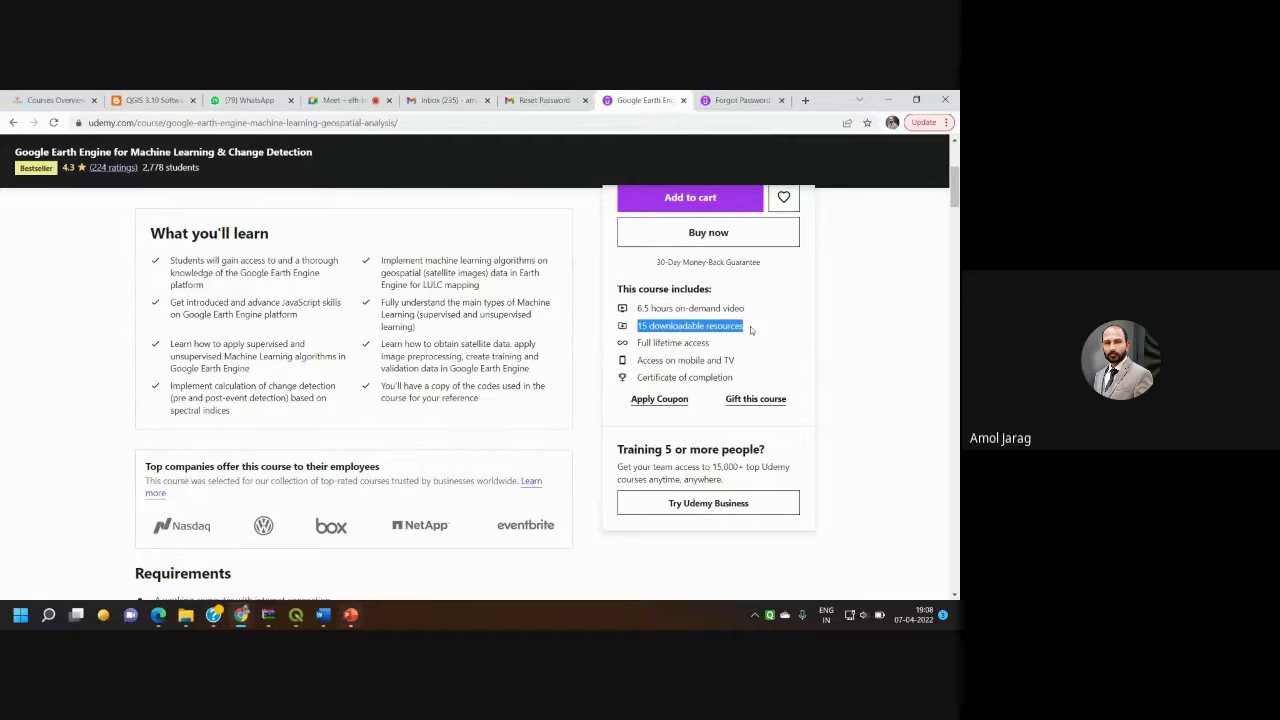
drag(638, 343, 712, 345)
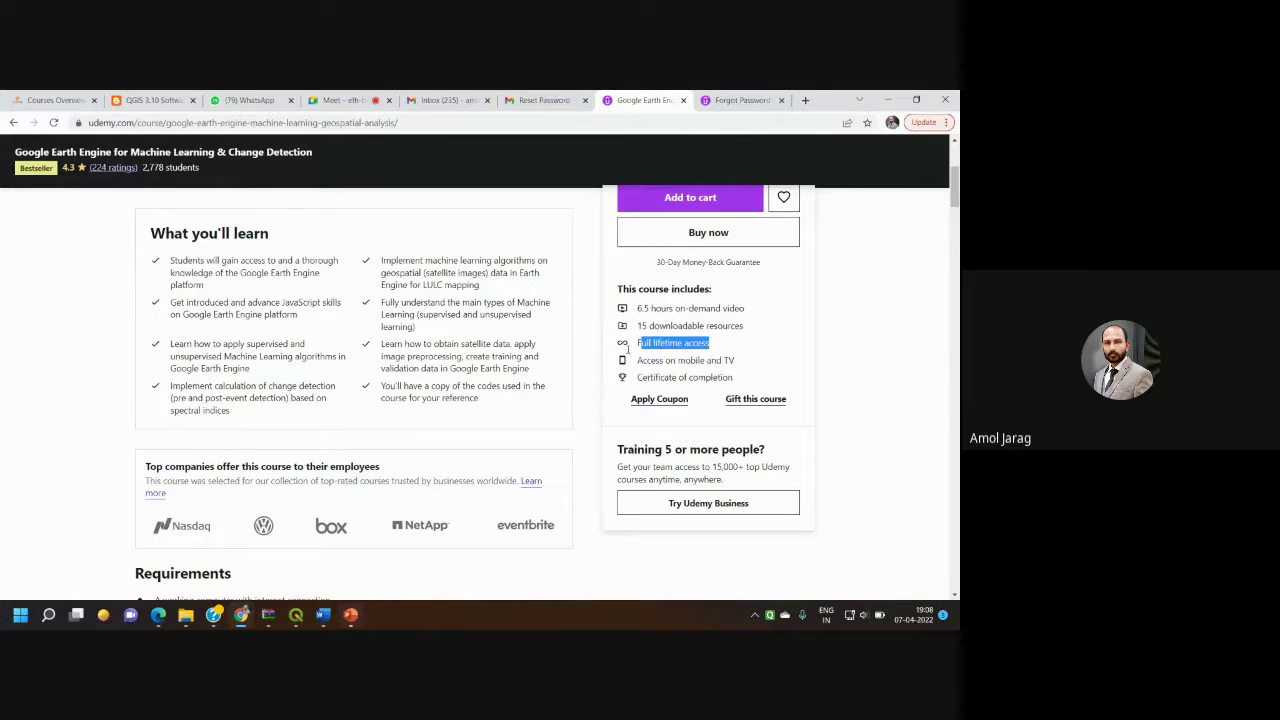
scroll(484, 371, down, 2)
scroll(484, 371, down, 4)
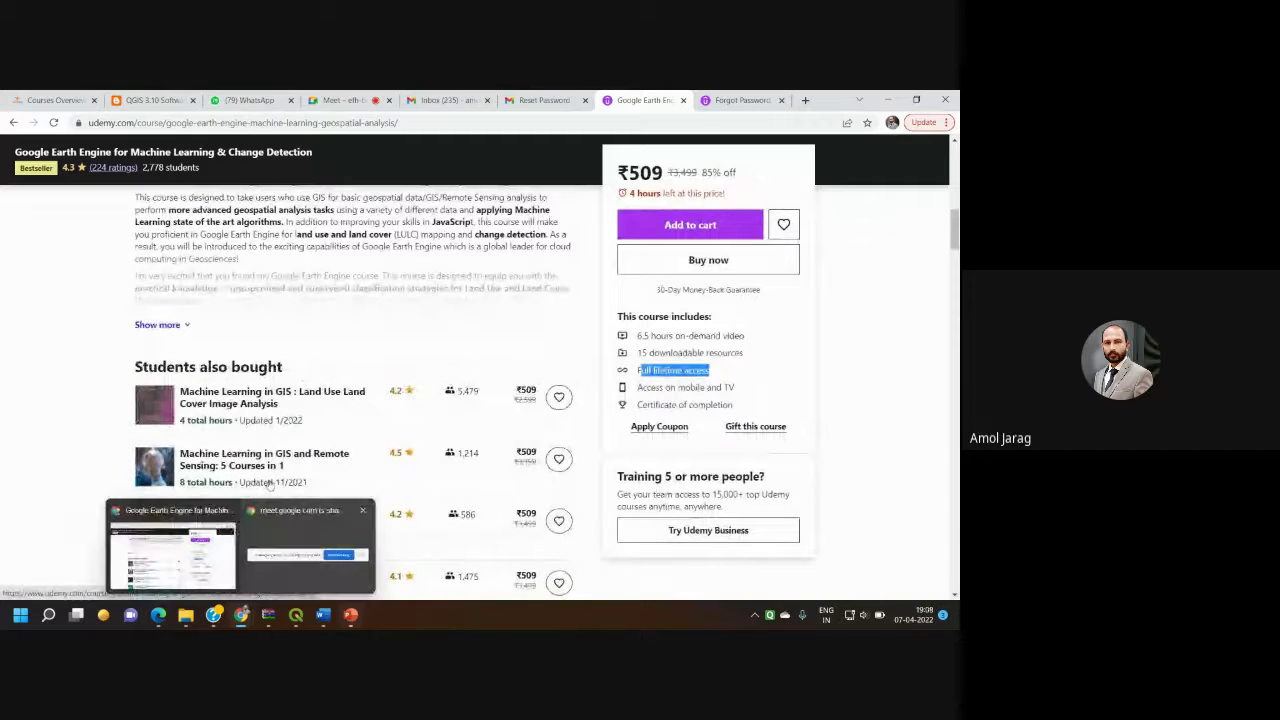
scroll(395, 391, down, 2)
scroll(395, 391, down, 3)
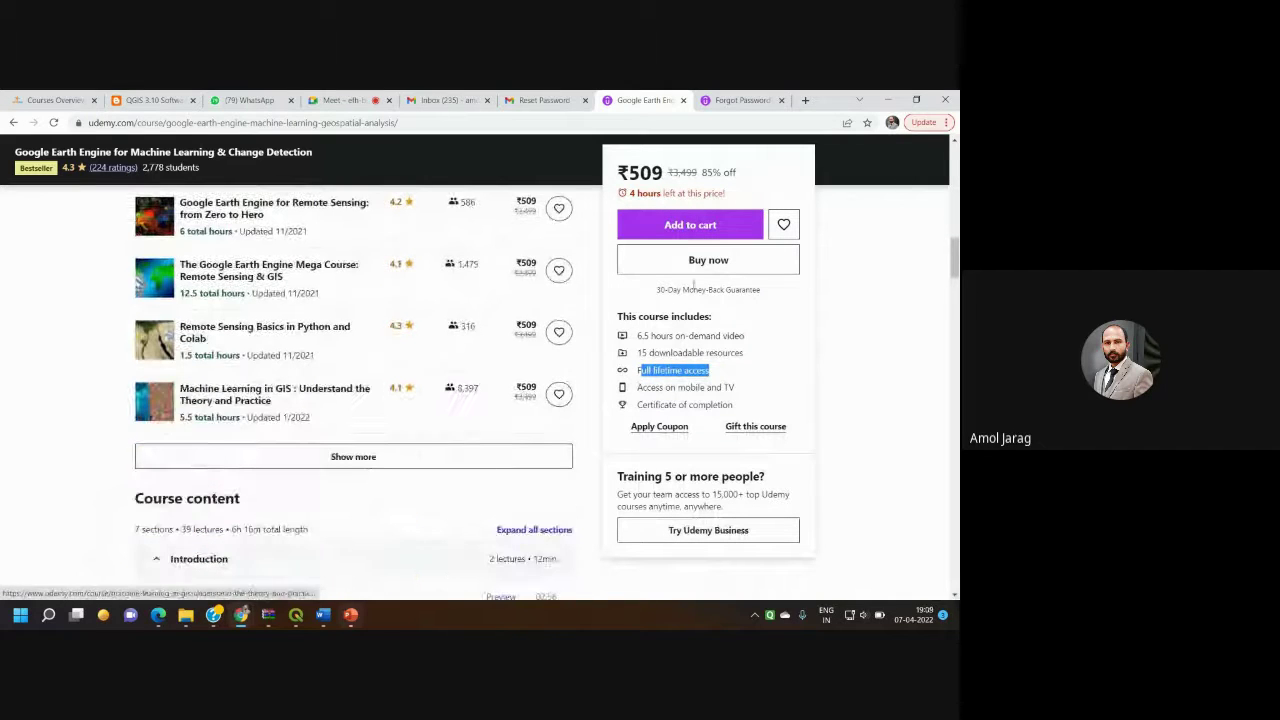
click(855, 316)
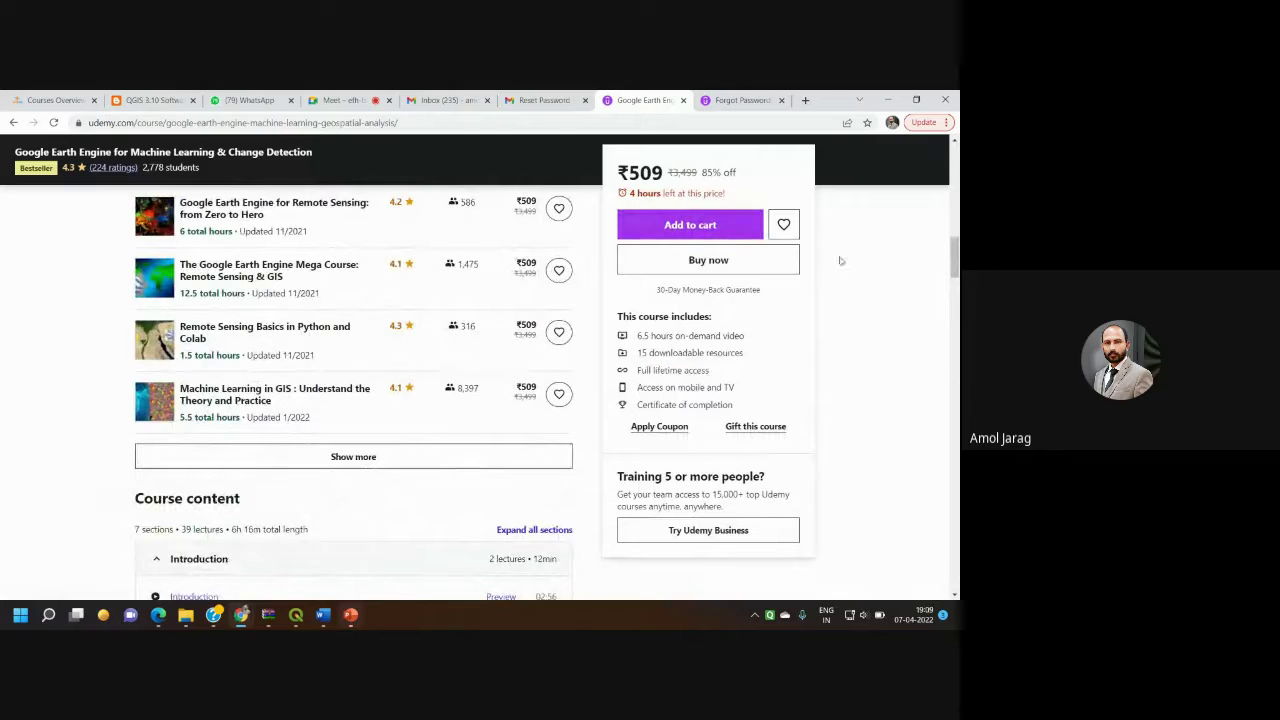
scroll(540, 270, up, 15)
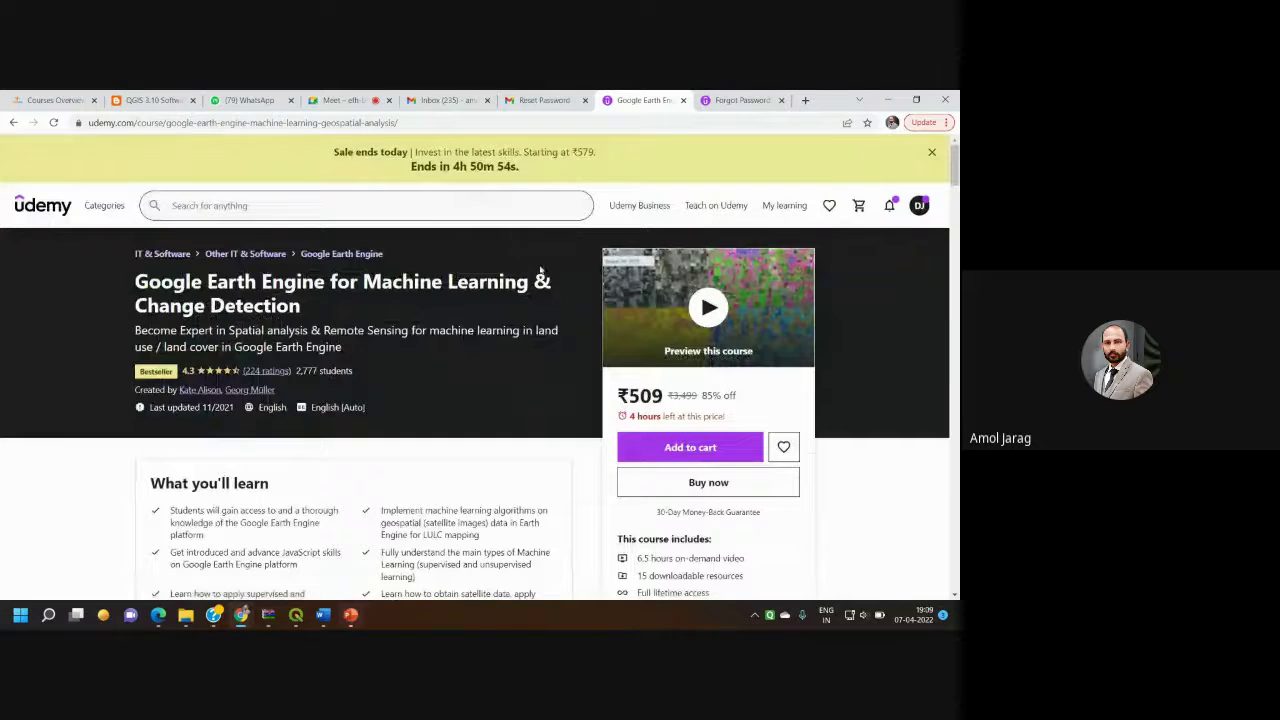
Open 'Machine Learning in ArcGIS: Map Land Use Land Cover in GIS' from My learning at Lecture 5.
mouse_move(784, 205)
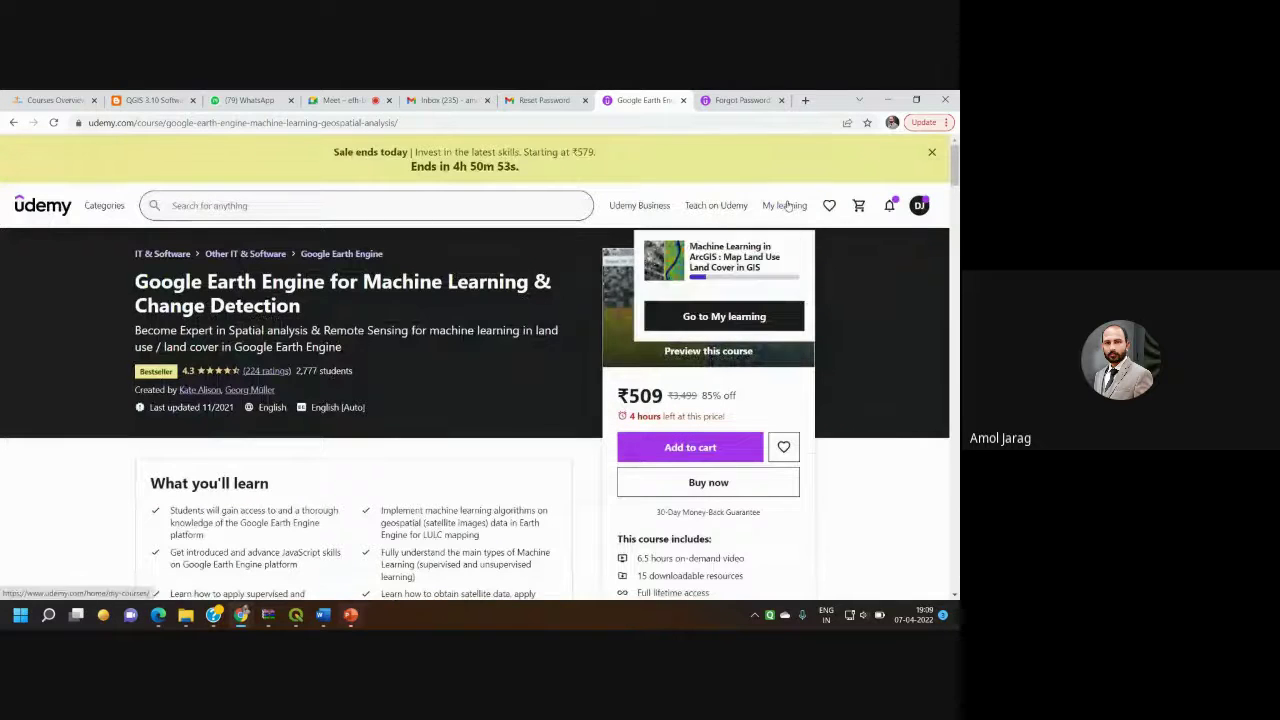
click(741, 245)
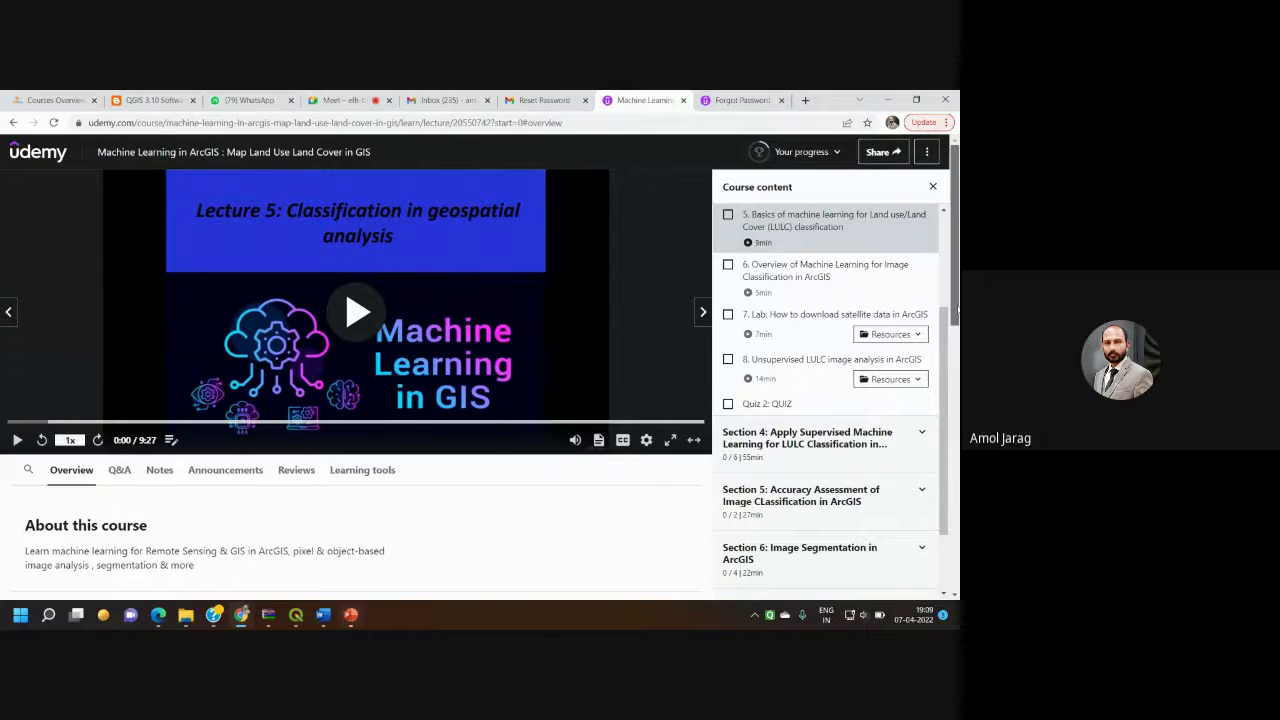
scroll(955, 330, down, 1)
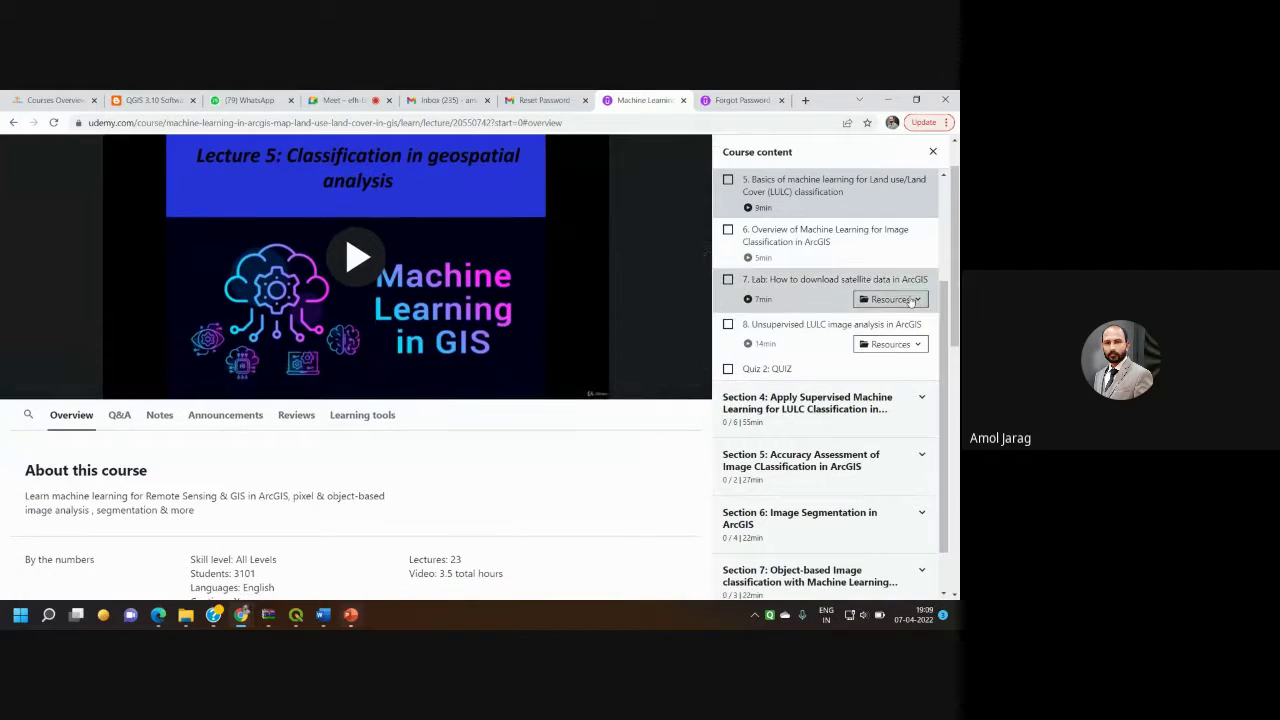